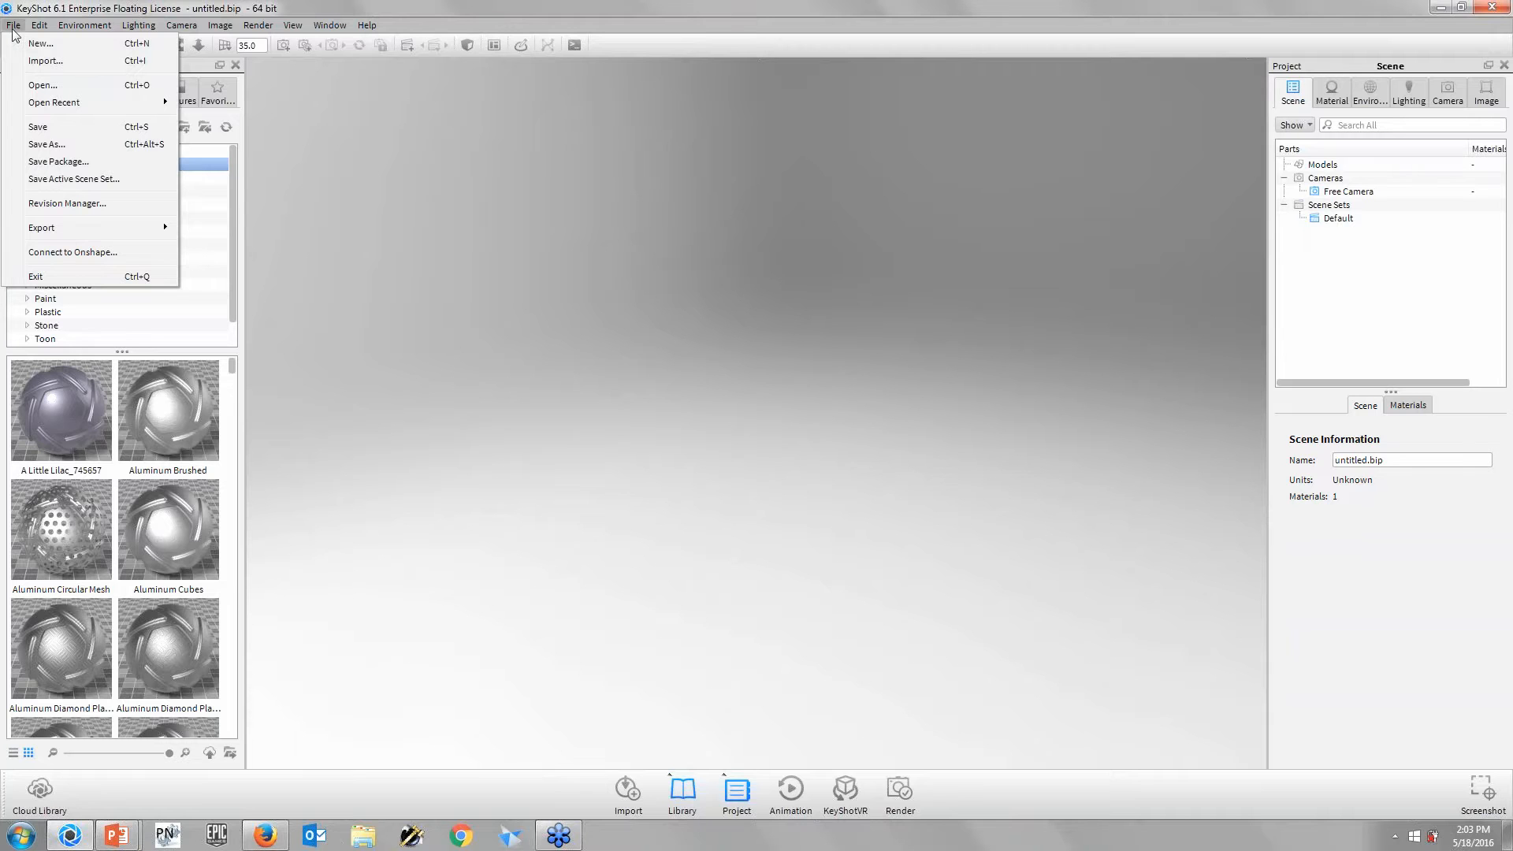
- Choose the Solid Edge assembly Grinder1.asm for import, filtering the Training folder to SolidEdge Assembly files
{"action": "left_click", "coordinate": [35, 60]}
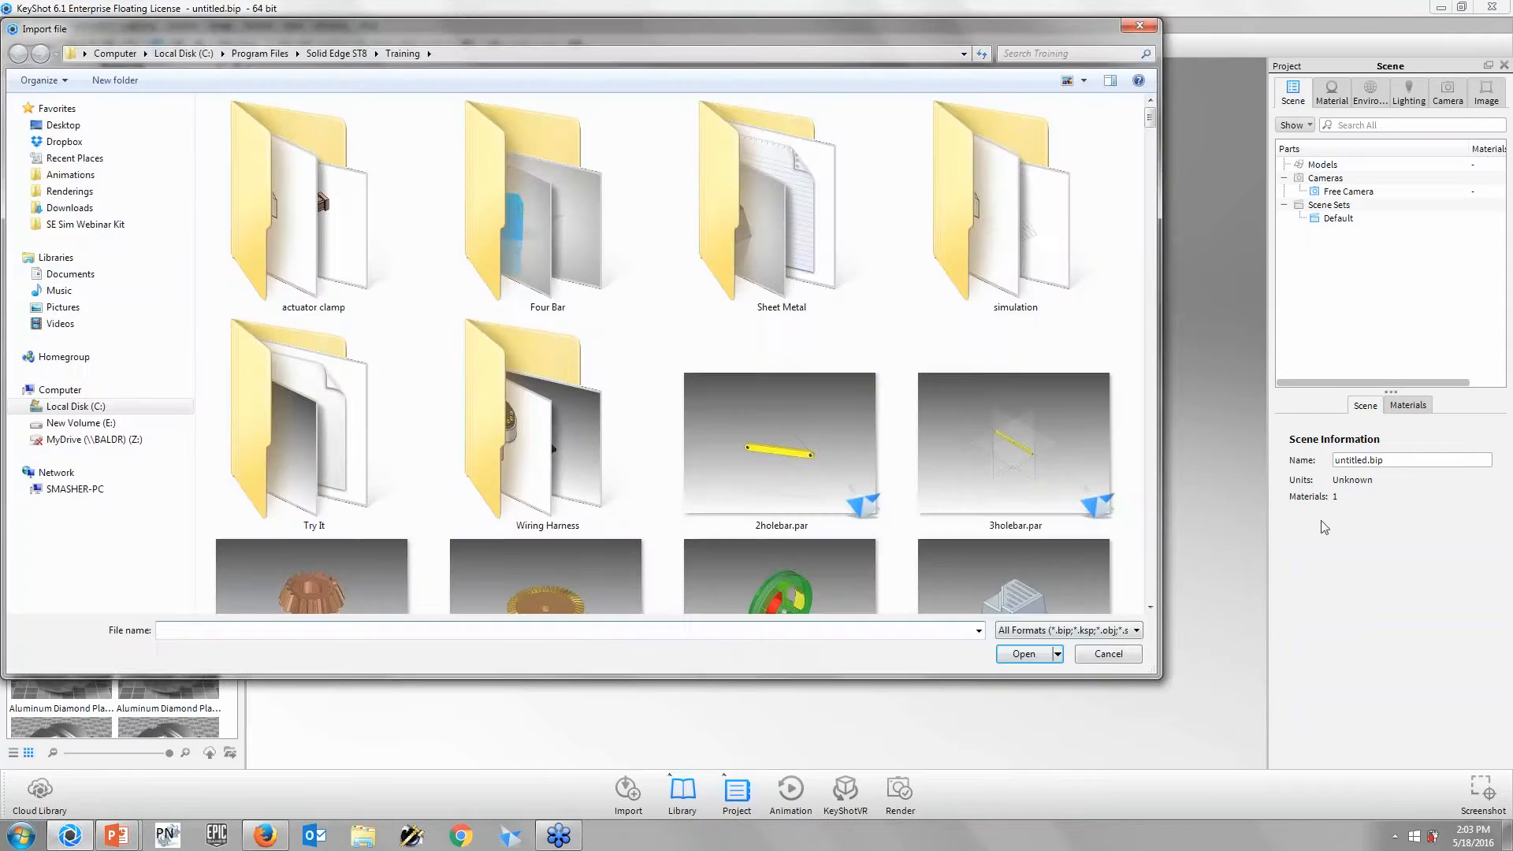
{"action": "left_click", "coordinate": [1113, 630]}
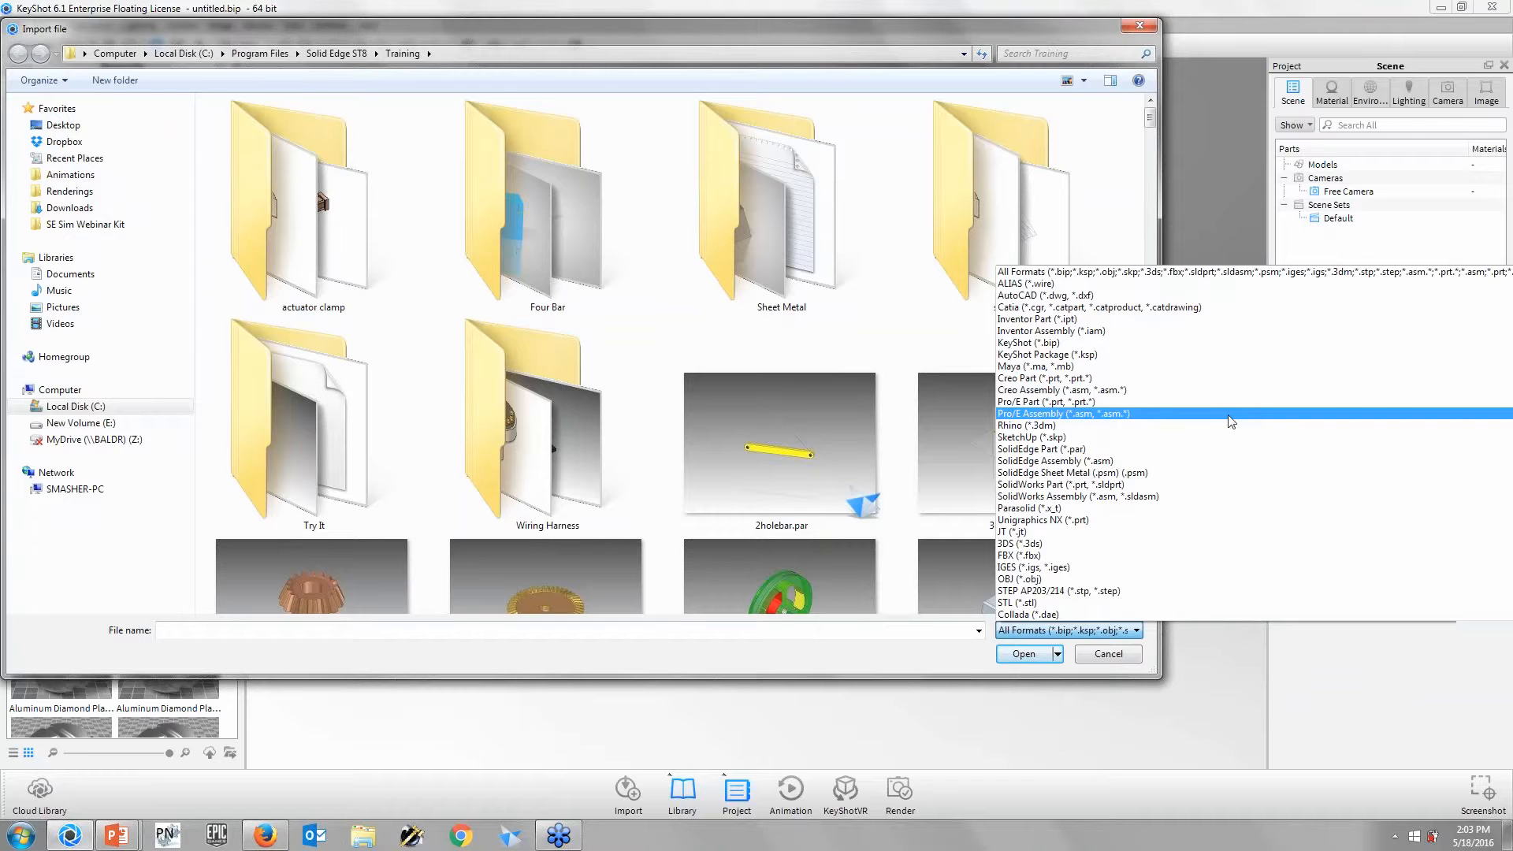
{"action": "scroll", "coordinate": [1230, 421], "scroll_direction": "down", "scroll_amount": 1}
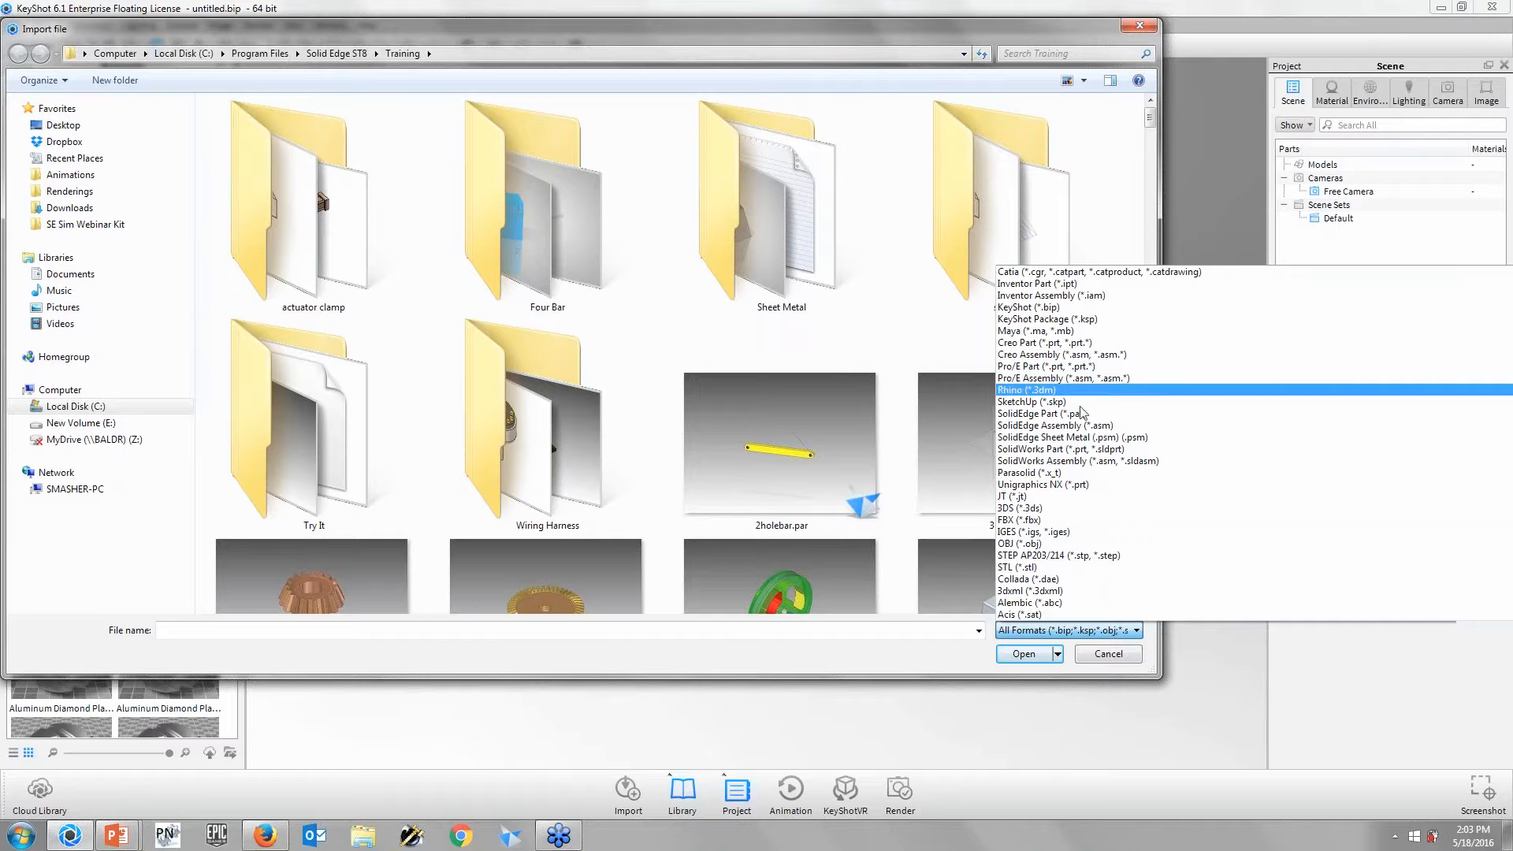
{"action": "left_click", "coordinate": [1083, 427]}
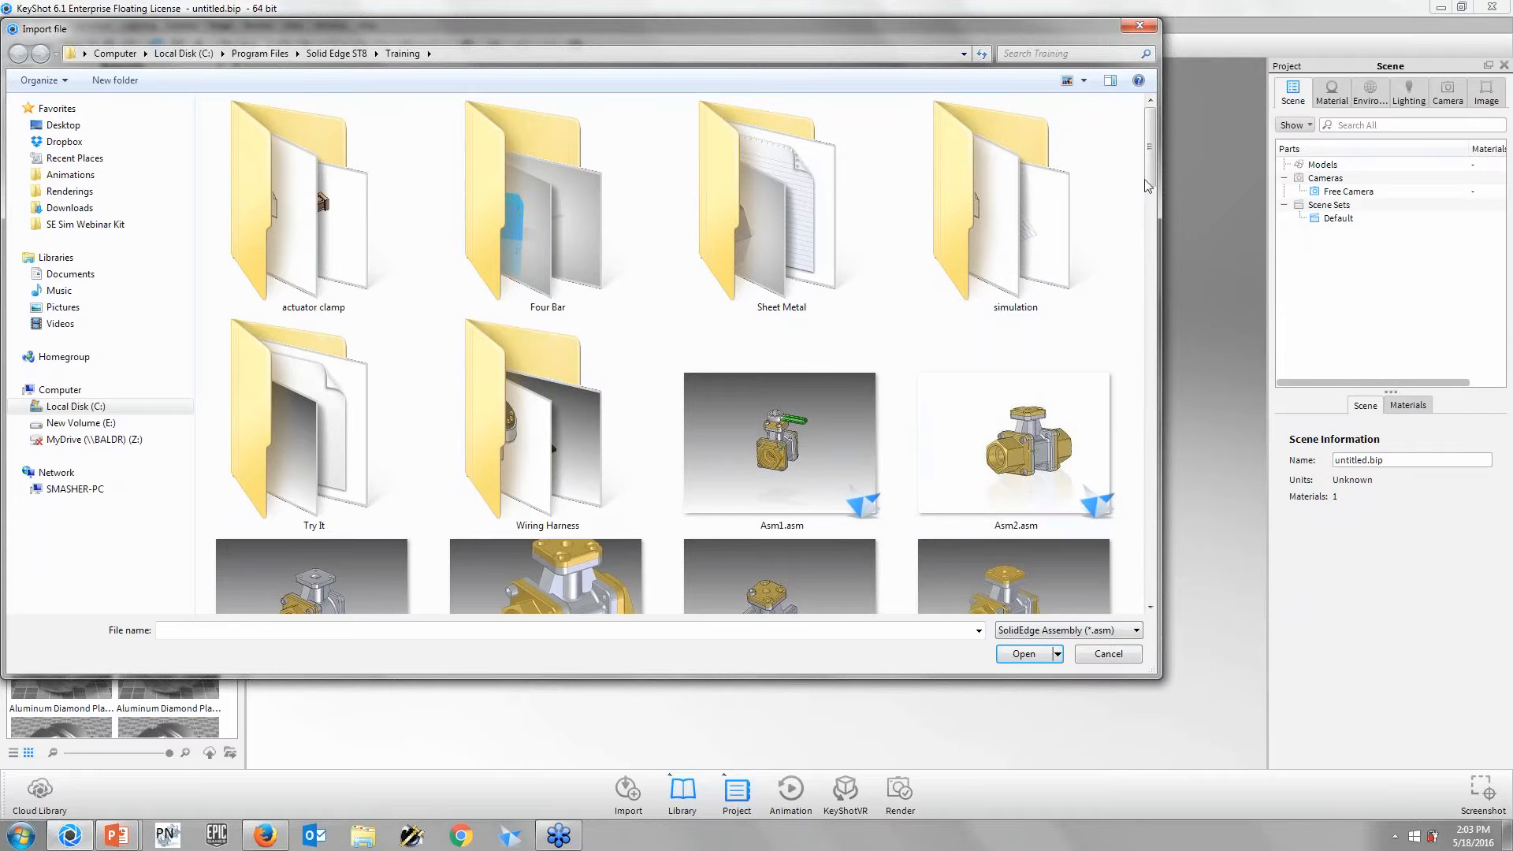
{"action": "left_click_drag", "start_coordinate": [1149, 168], "coordinate": [1153, 252]}
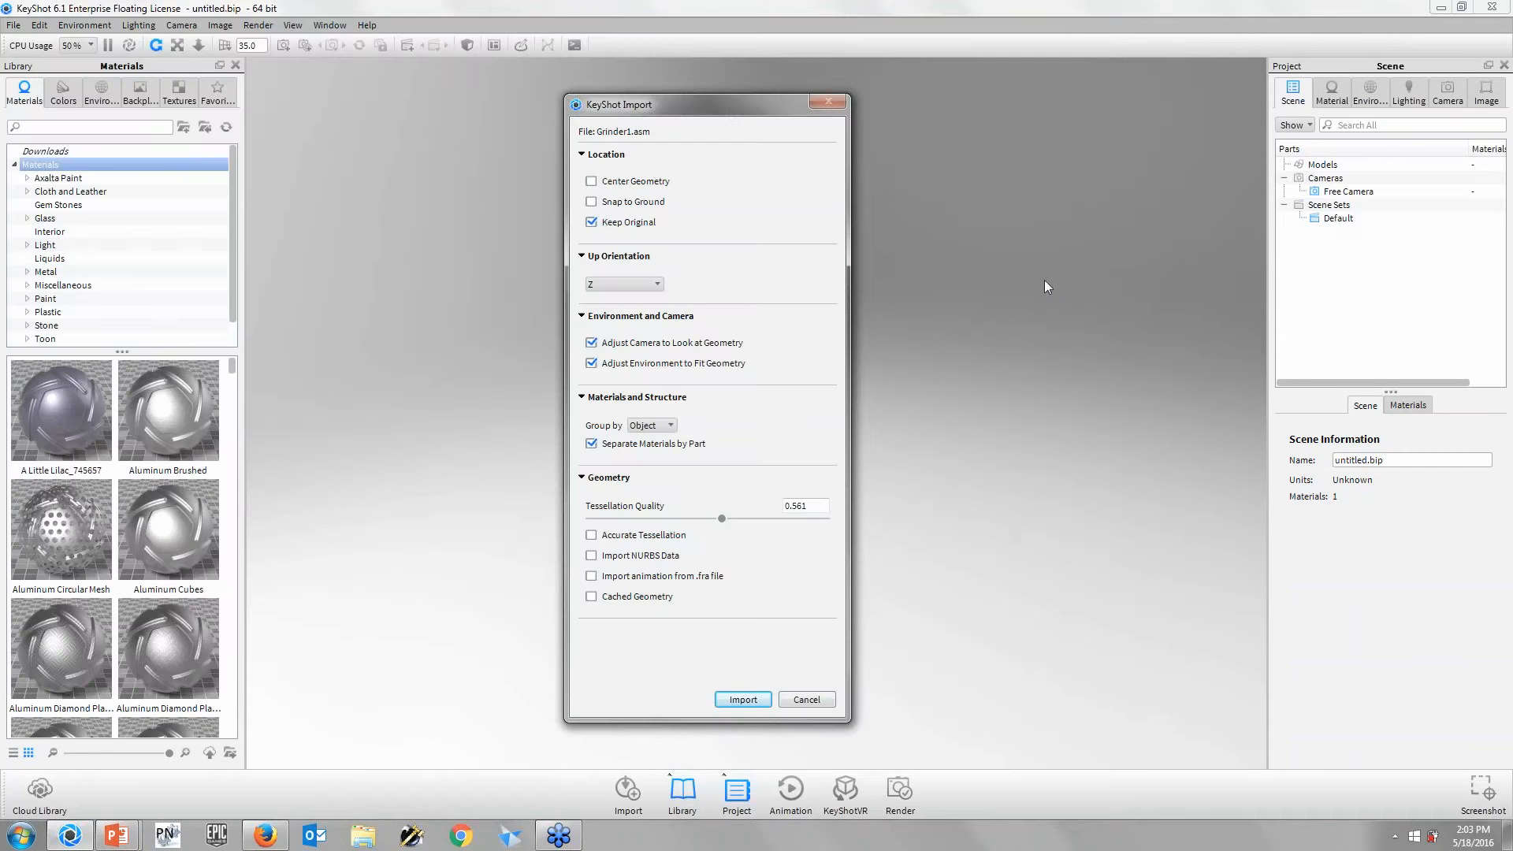
- Review the material grouping choices, raise the tessellation quality slightly, and import the Grinder1 assembly
{"action": "left_click_drag", "start_coordinate": [729, 107], "coordinate": [669, 109]}
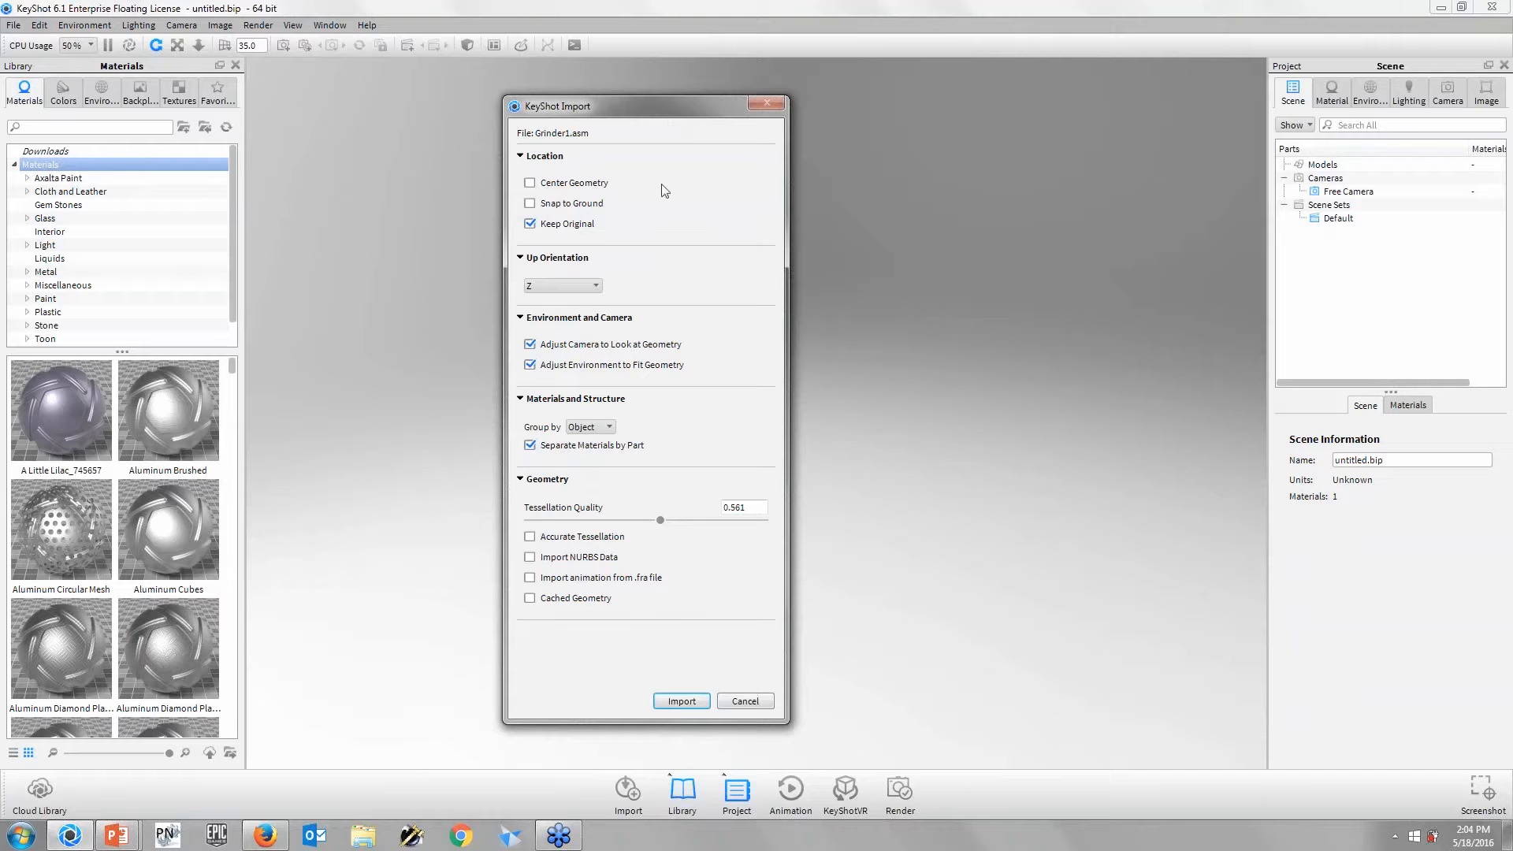
{"action": "left_click", "coordinate": [610, 431]}
{"action": "left_click", "coordinate": [635, 430]}
{"action": "left_click", "coordinate": [611, 430]}
{"action": "left_click", "coordinate": [598, 451]}
{"action": "left_click", "coordinate": [606, 432]}
{"action": "left_click", "coordinate": [605, 438]}
{"action": "left_click_drag", "start_coordinate": [660, 520], "coordinate": [665, 521]}
{"action": "left_click", "coordinate": [681, 701]}
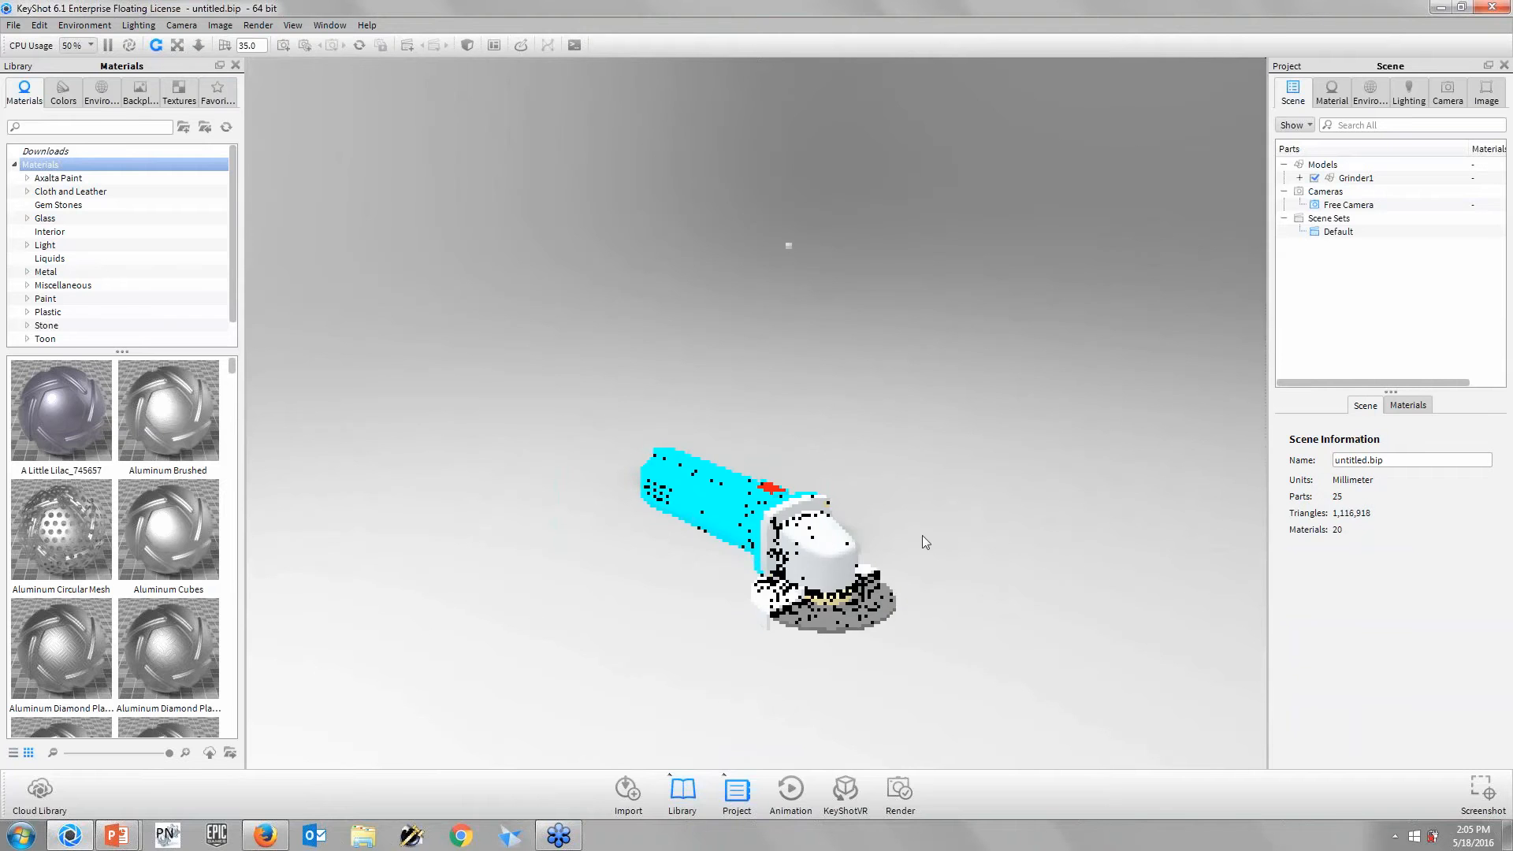
- Frame the grinder from its disc end and turn on the camera's ground grid
{"action": "left_click_drag", "start_coordinate": [835, 490], "coordinate": [888, 403]}
{"action": "scroll", "coordinate": [782, 599], "scroll_direction": "up", "scroll_amount": 3}
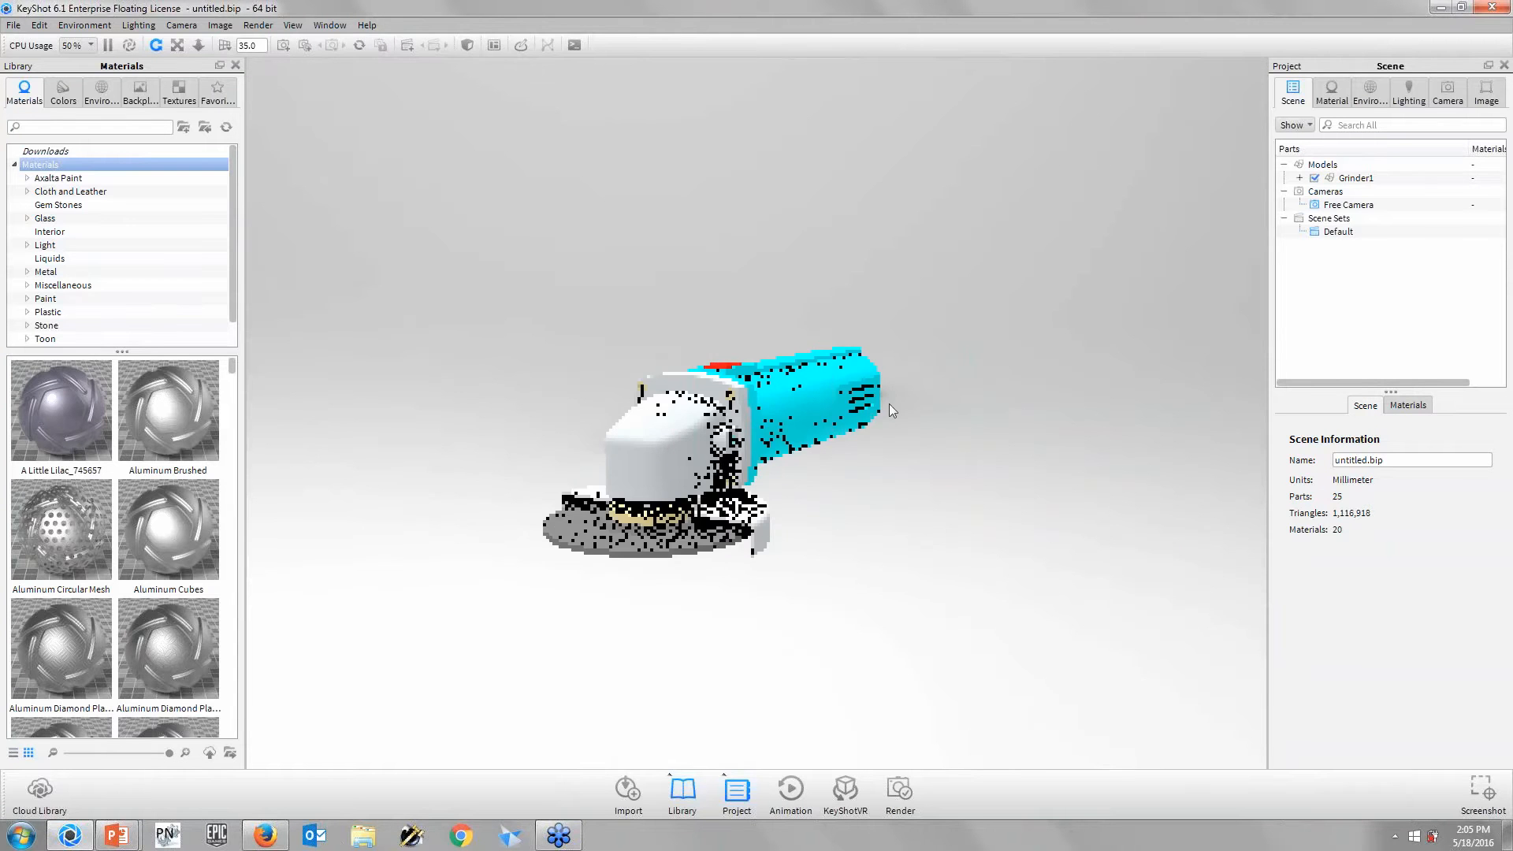
{"action": "scroll", "coordinate": [888, 403], "scroll_direction": "up", "scroll_amount": 2}
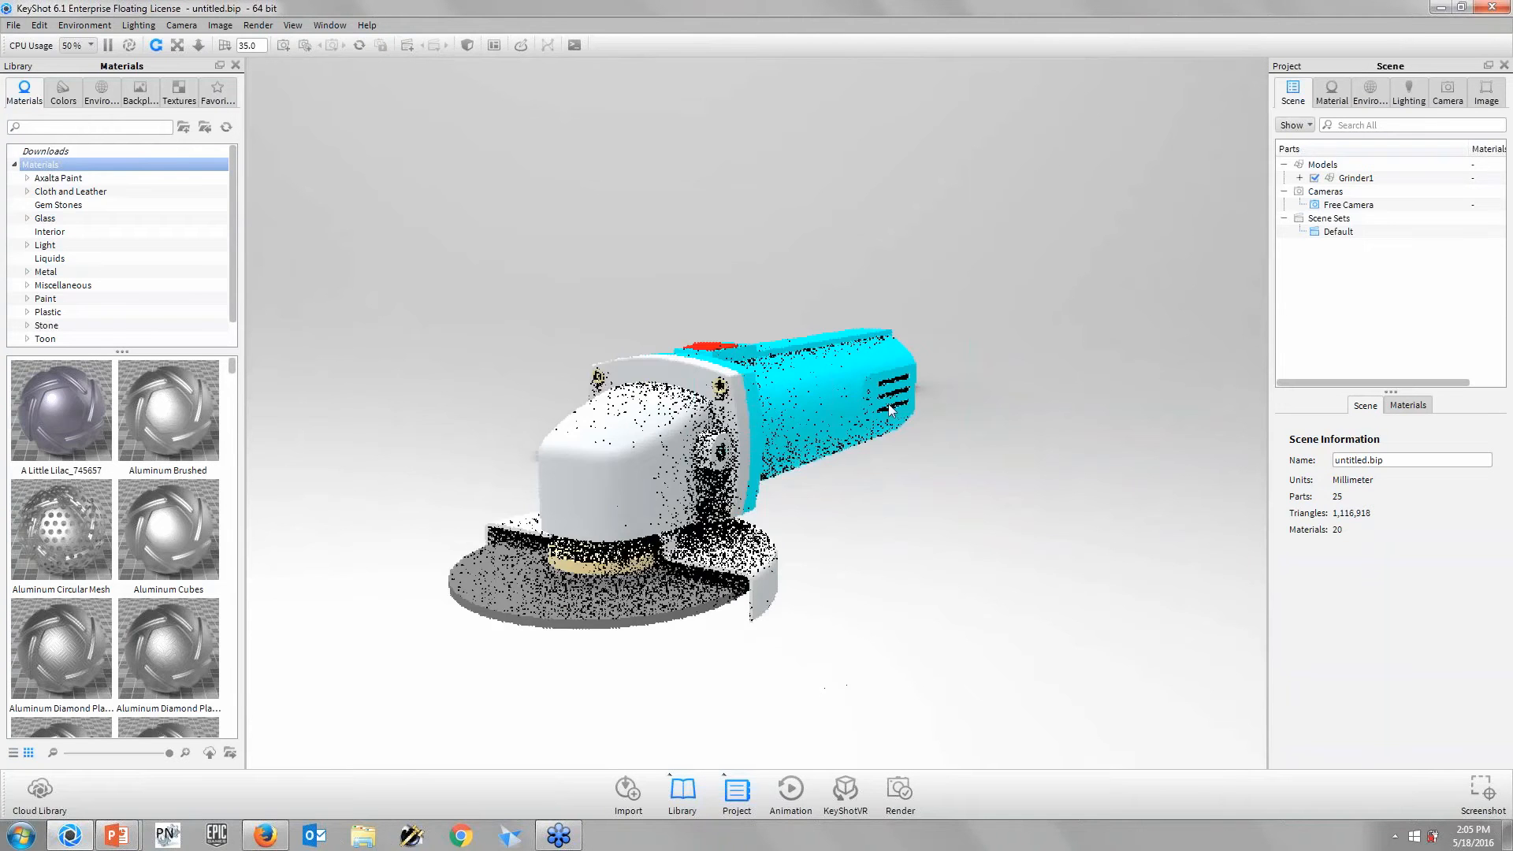
{"action": "left_click_drag", "start_coordinate": [898, 386], "coordinate": [862, 391]}
{"action": "left_click", "coordinate": [1447, 91]}
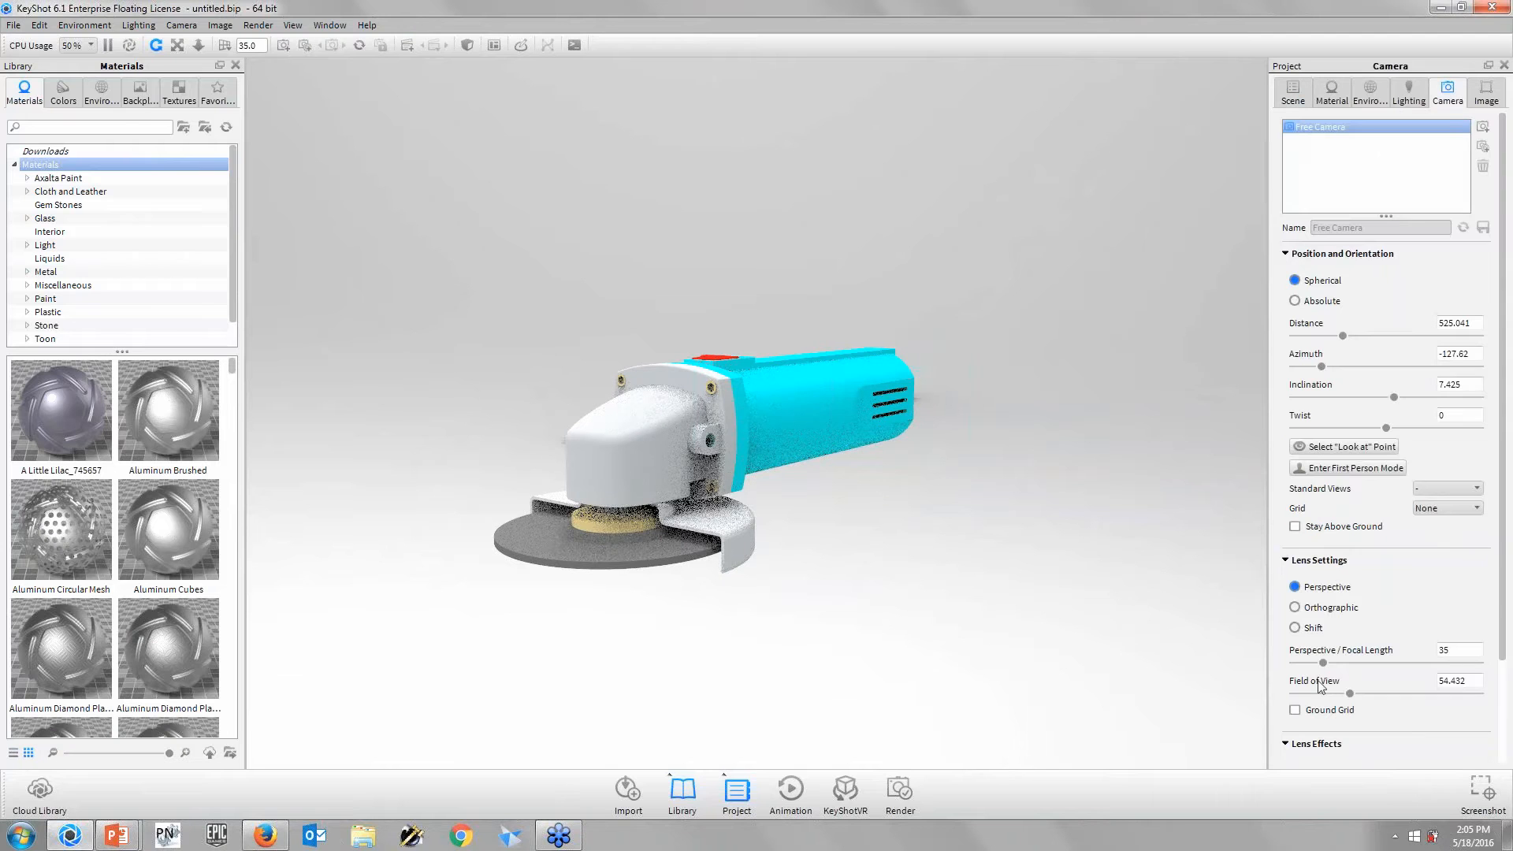
{"action": "left_click", "coordinate": [1294, 709]}
{"action": "left_click_drag", "start_coordinate": [886, 539], "coordinate": [768, 595]}
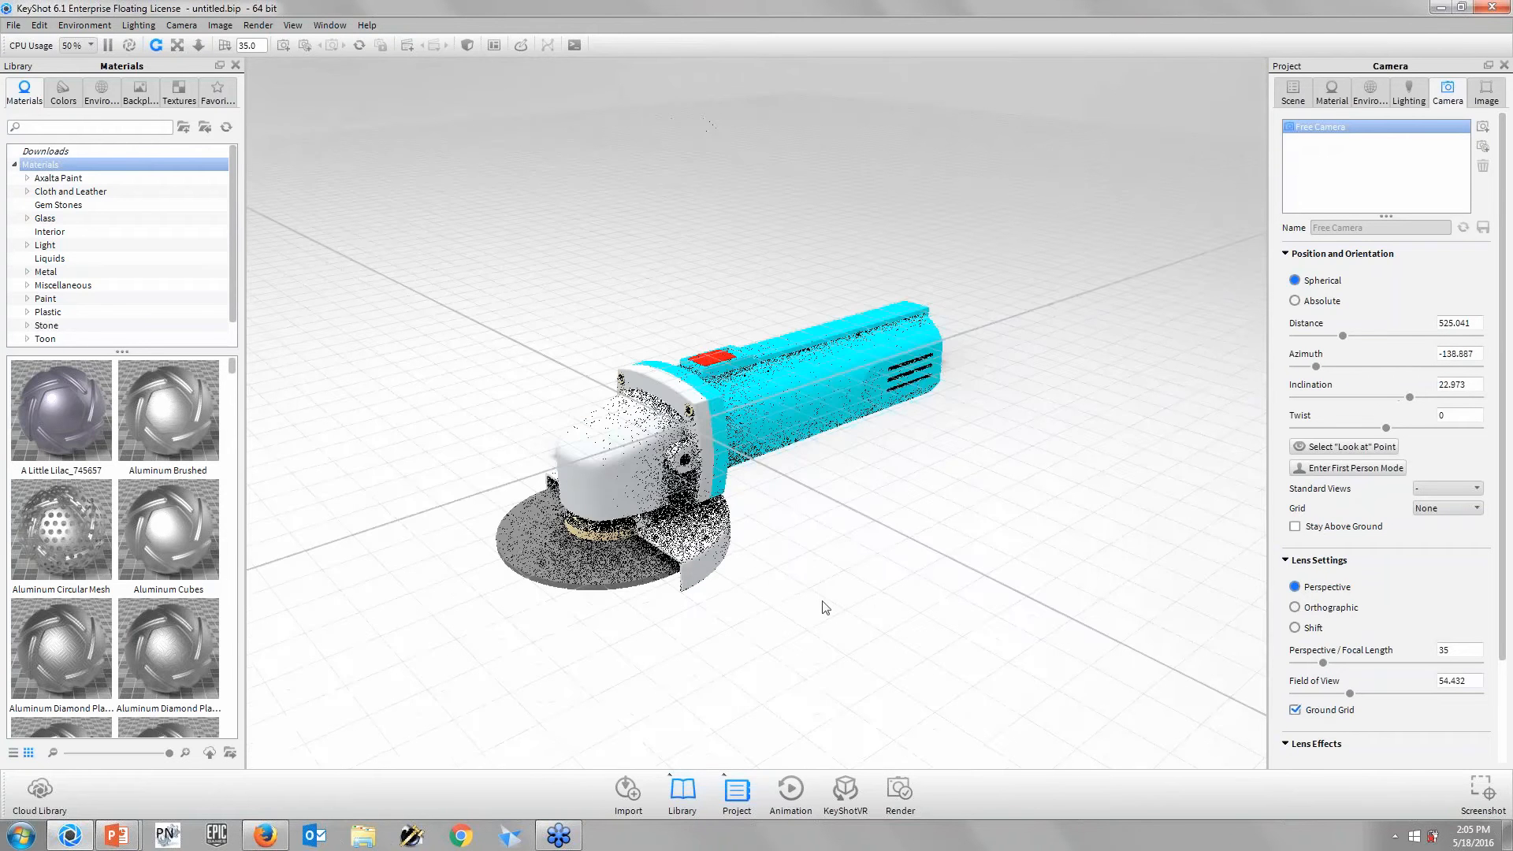
- Snap the whole Grinder1 model to the ground
{"action": "left_click", "coordinate": [1293, 95]}
{"action": "left_click", "coordinate": [1353, 177]}
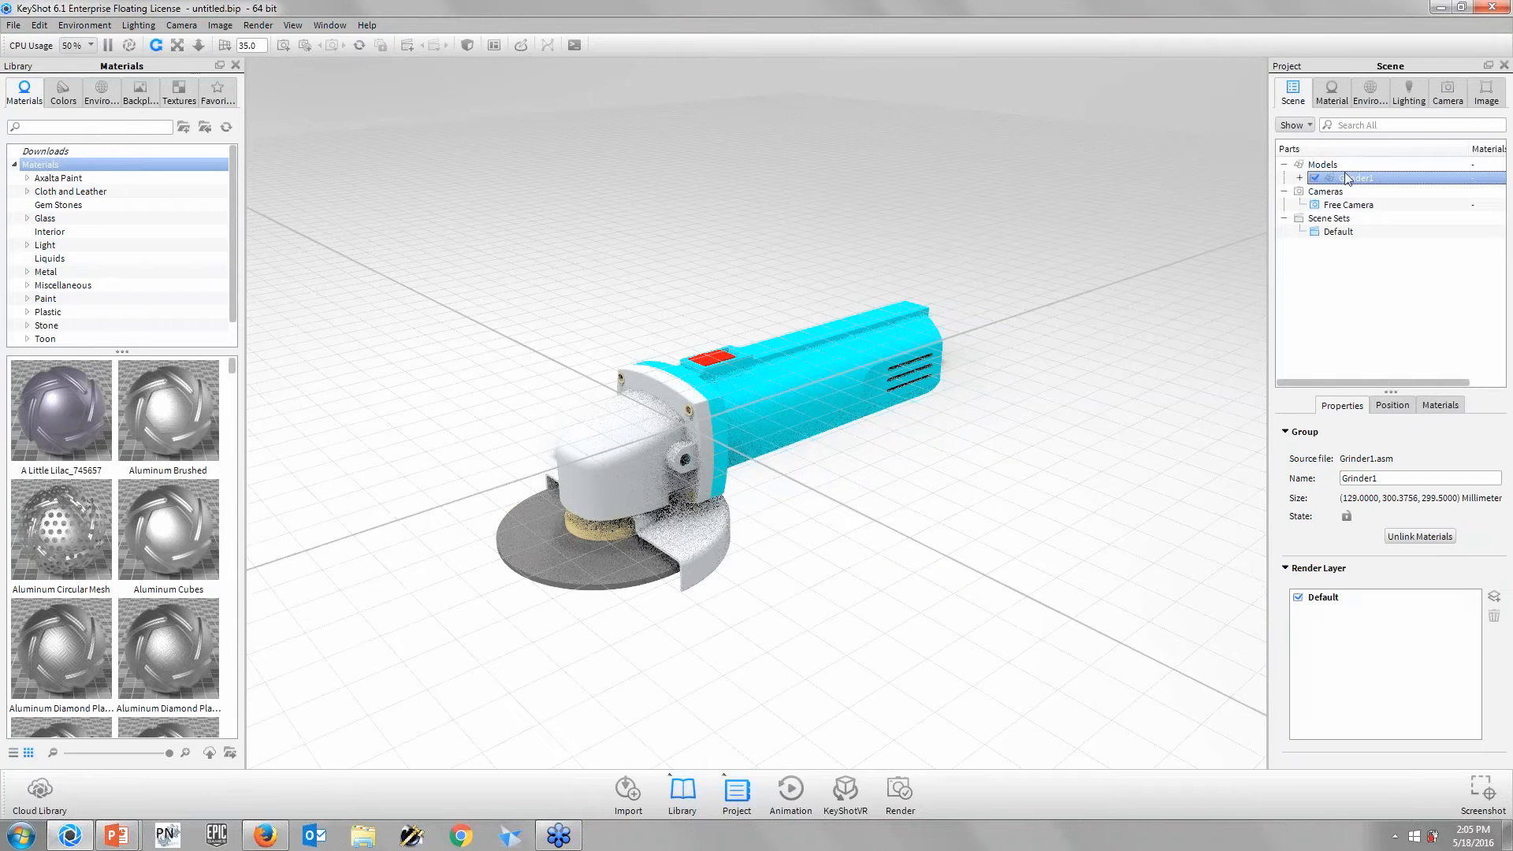
{"action": "left_click", "coordinate": [1390, 406]}
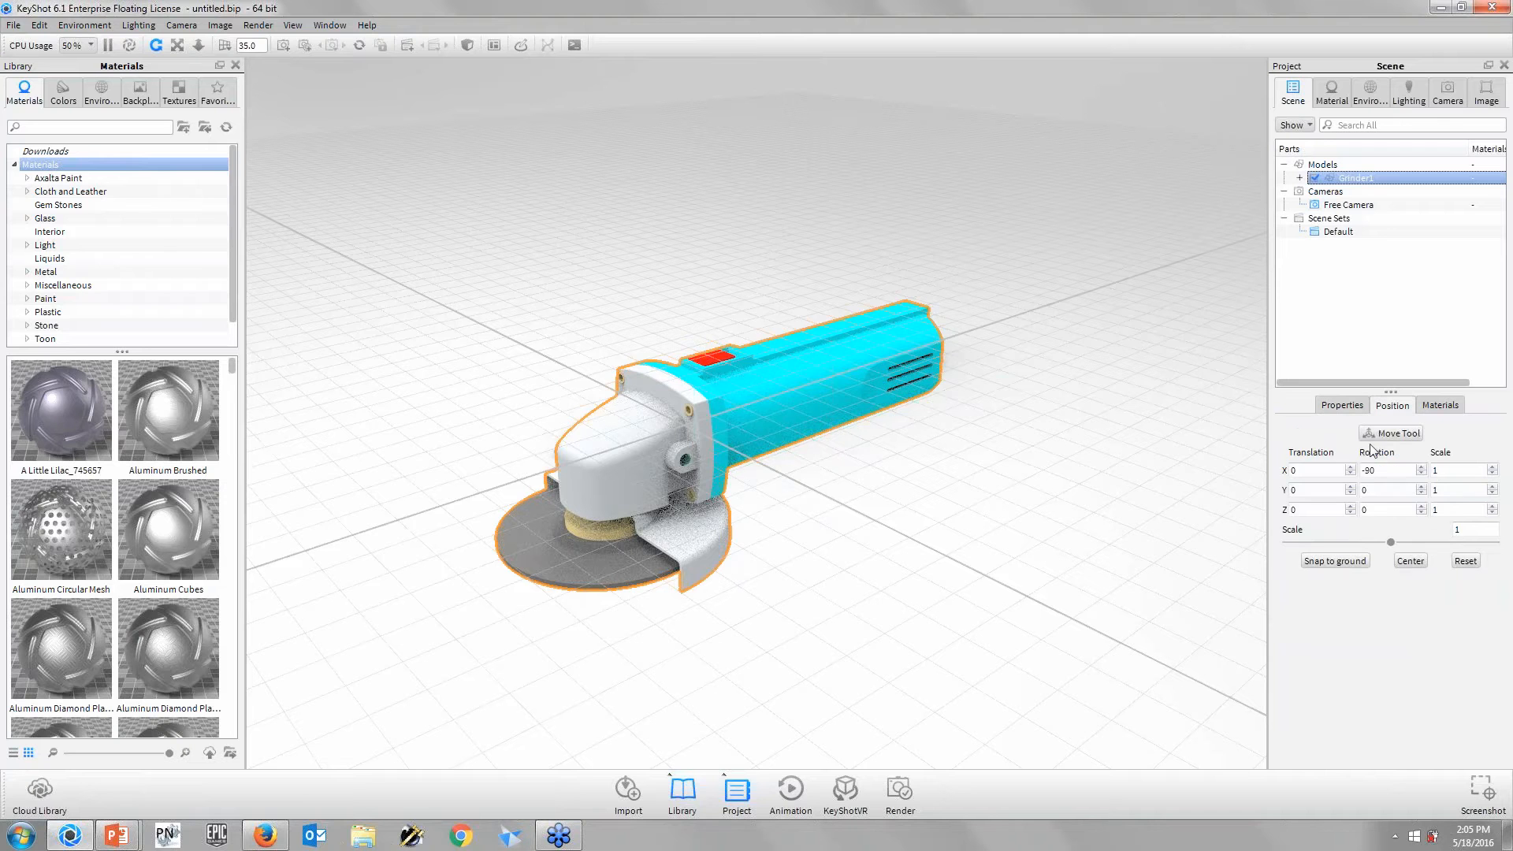
{"action": "left_click", "coordinate": [1362, 561]}
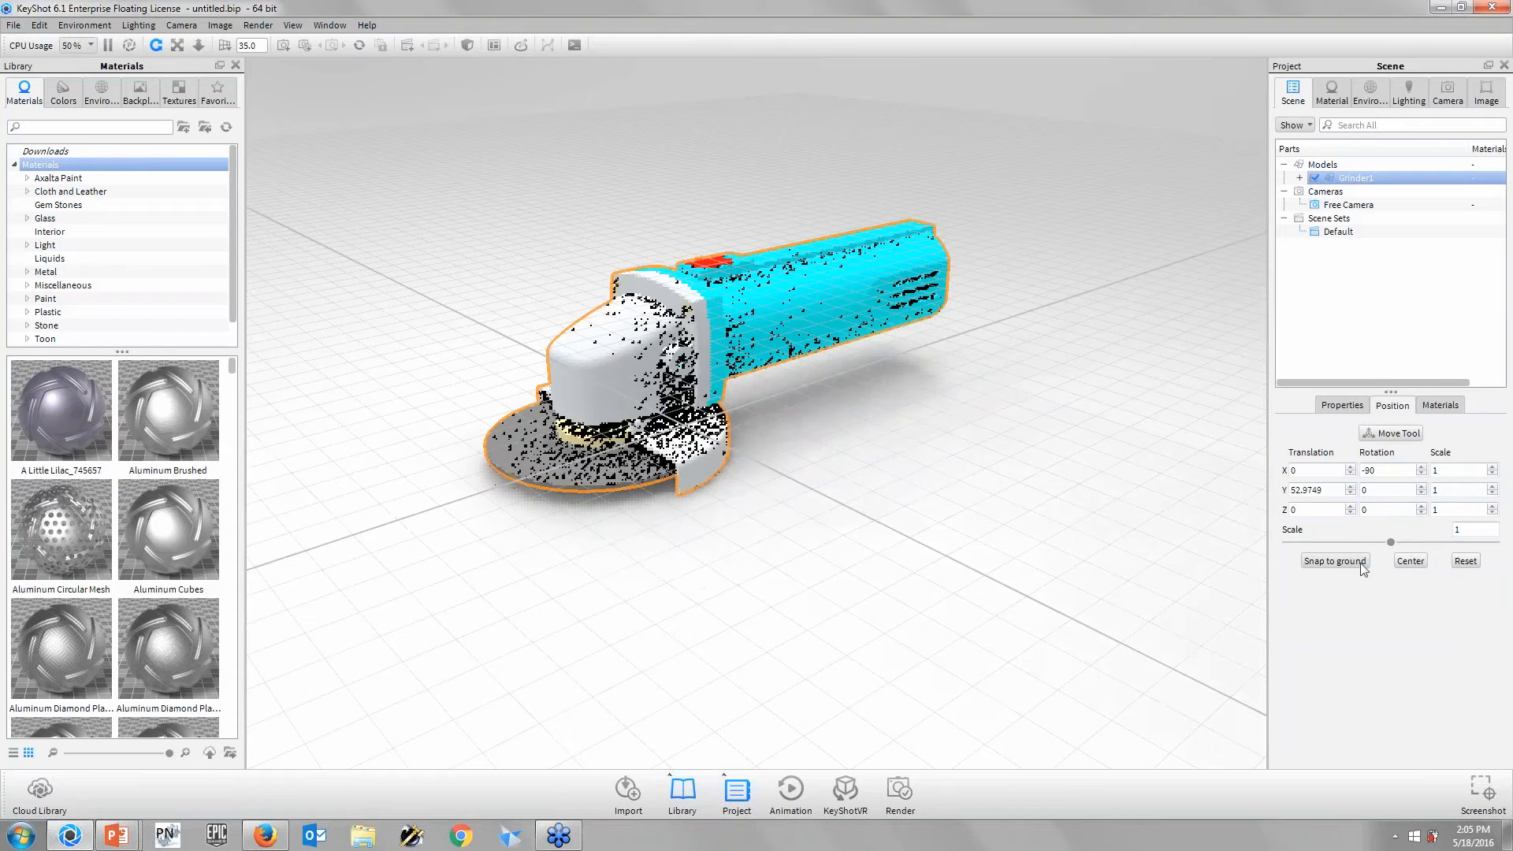
{"action": "scroll", "coordinate": [1028, 493], "scroll_direction": "up", "scroll_amount": 3}
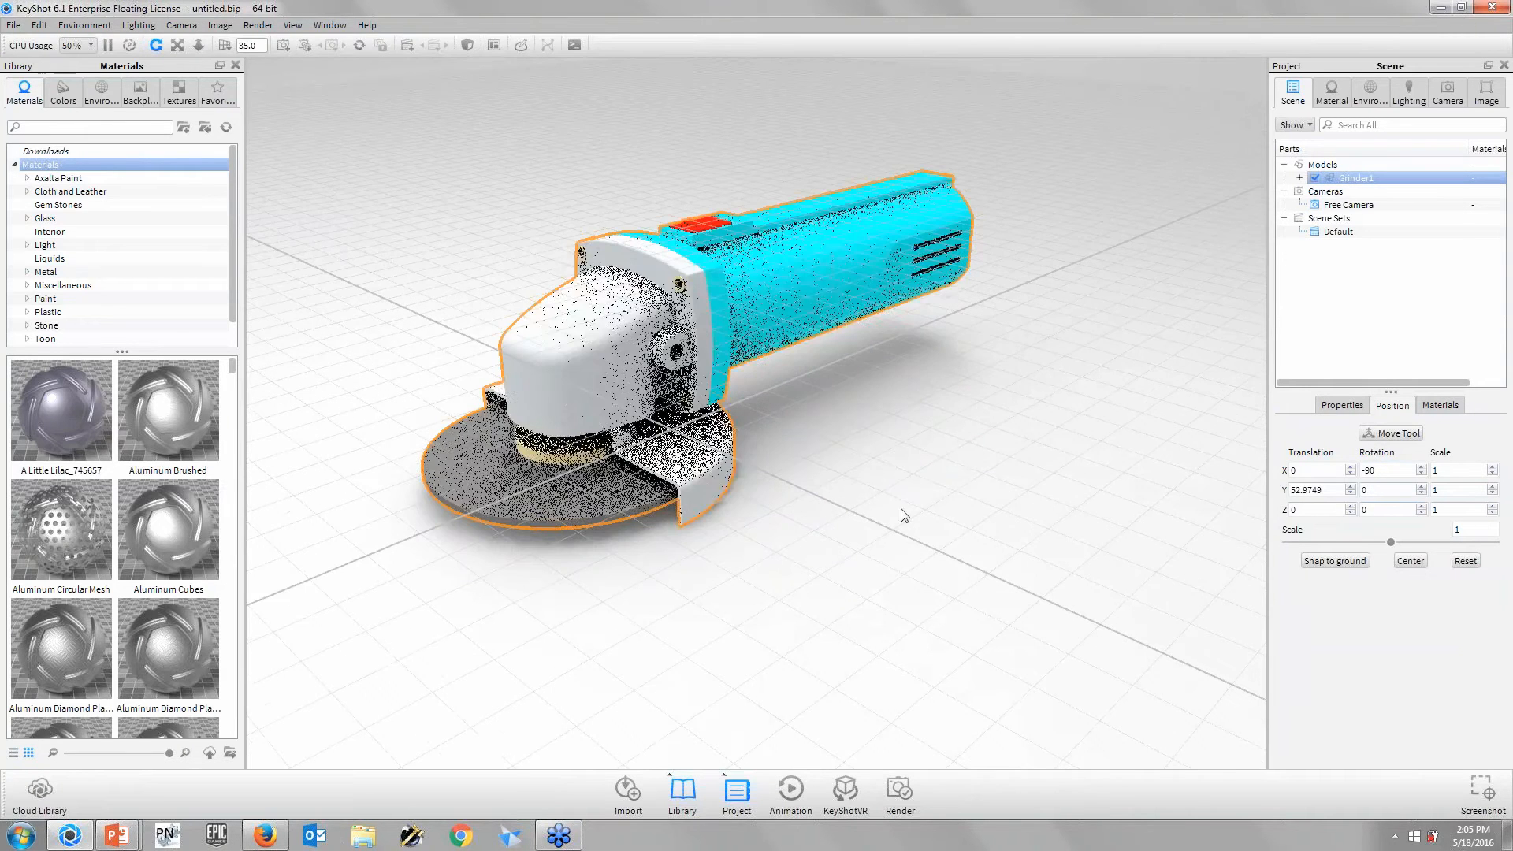
- Turn off the ground grid and set the camera to a closer, higher three-quarter view of the grinder
{"action": "left_click", "coordinate": [1446, 93]}
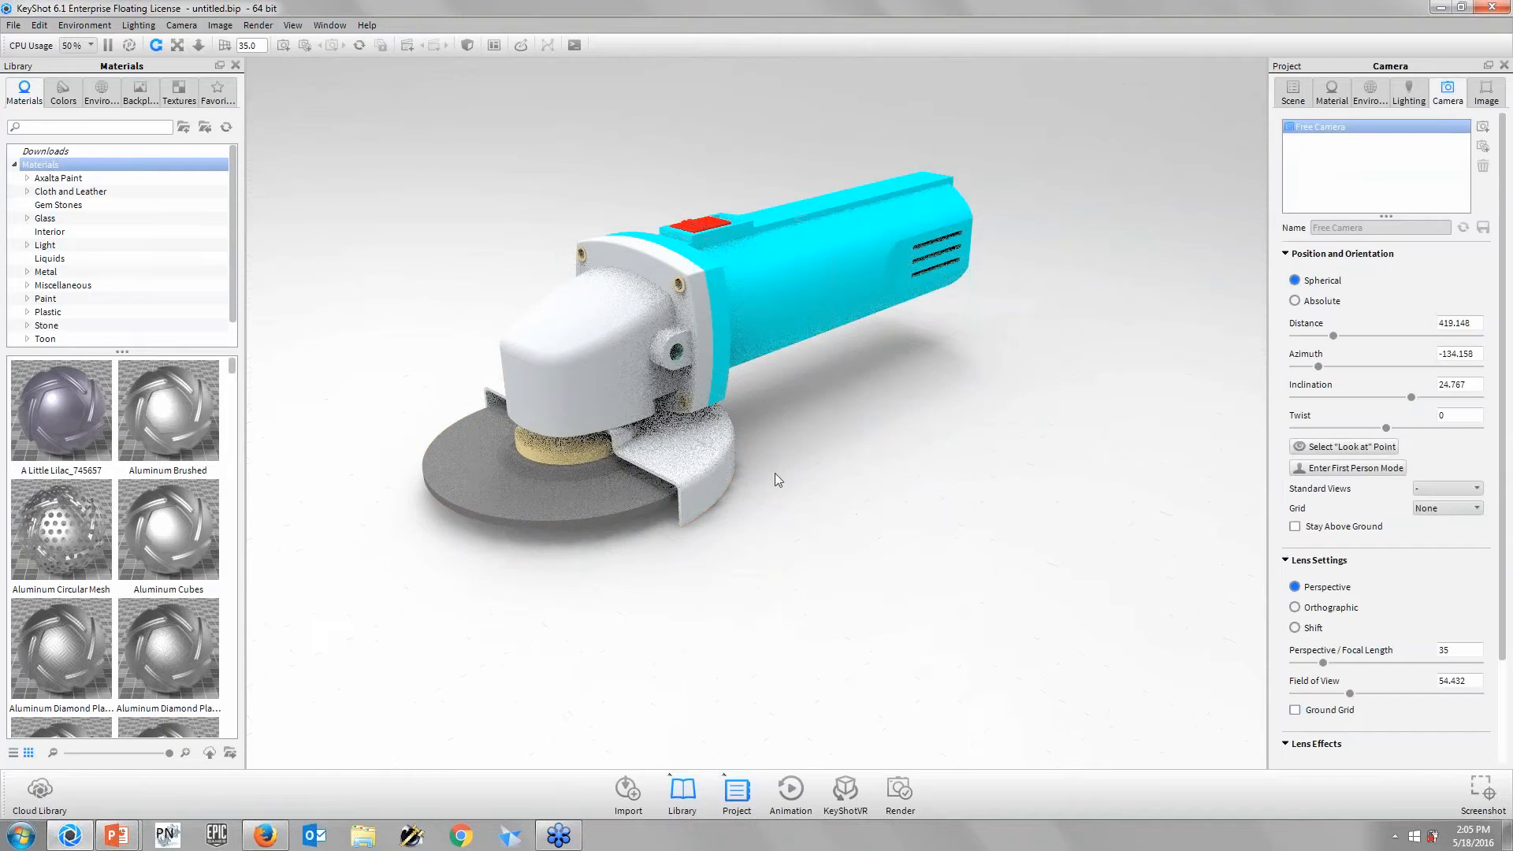
{"action": "scroll", "coordinate": [835, 480], "scroll_direction": "up", "scroll_amount": 2}
{"action": "left_click_drag", "start_coordinate": [835, 481], "coordinate": [791, 489]}
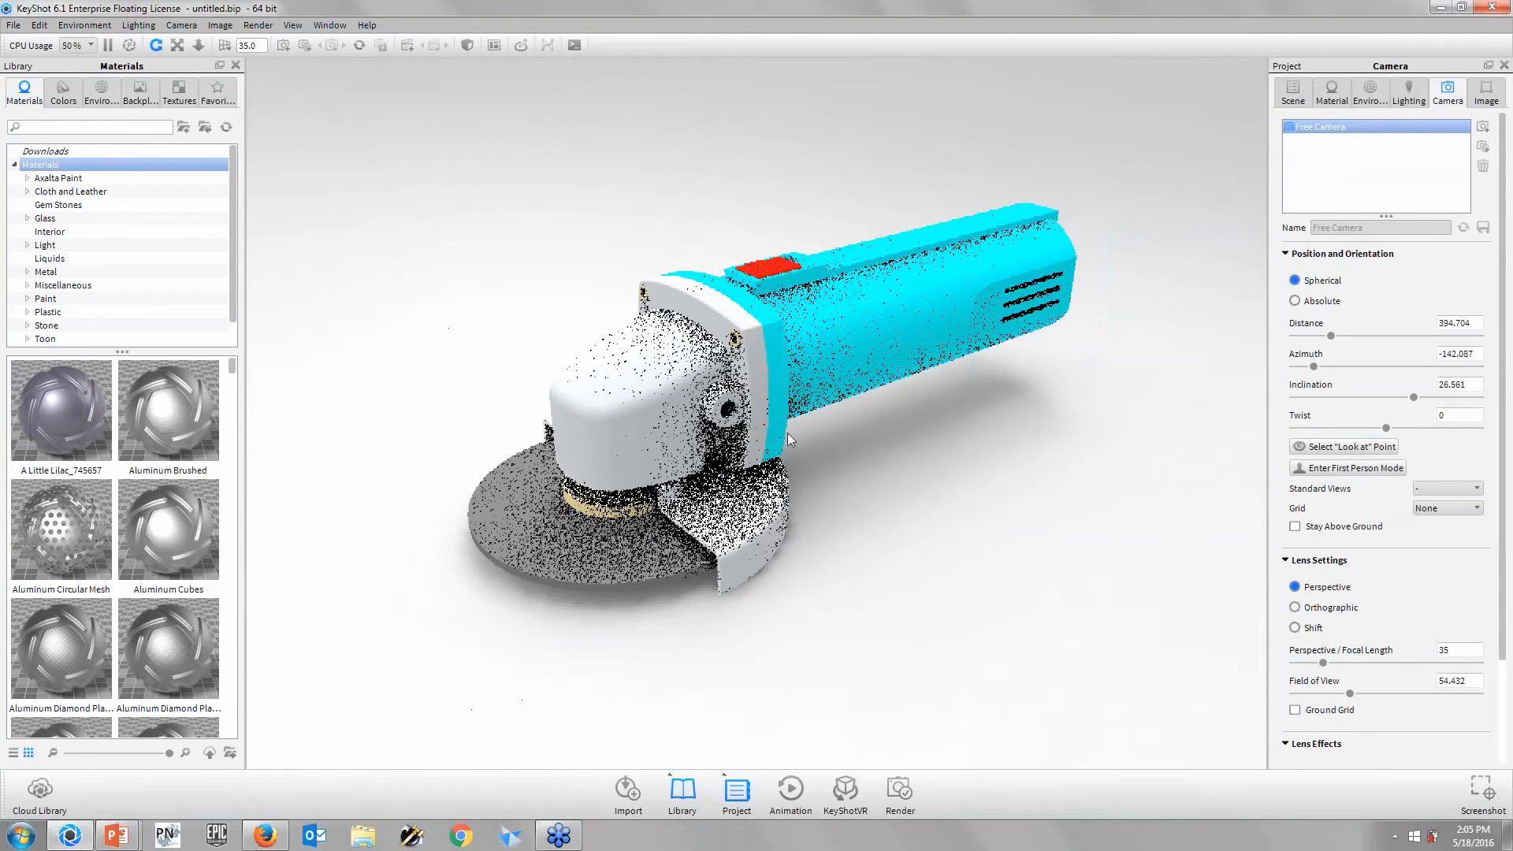
{"action": "mouse_move", "coordinate": [900, 414]}
{"action": "left_mouse_down"}
{"action": "mouse_move", "coordinate": [866, 375]}
{"action": "mouse_move", "coordinate": [901, 427]}
{"action": "left_mouse_up"}
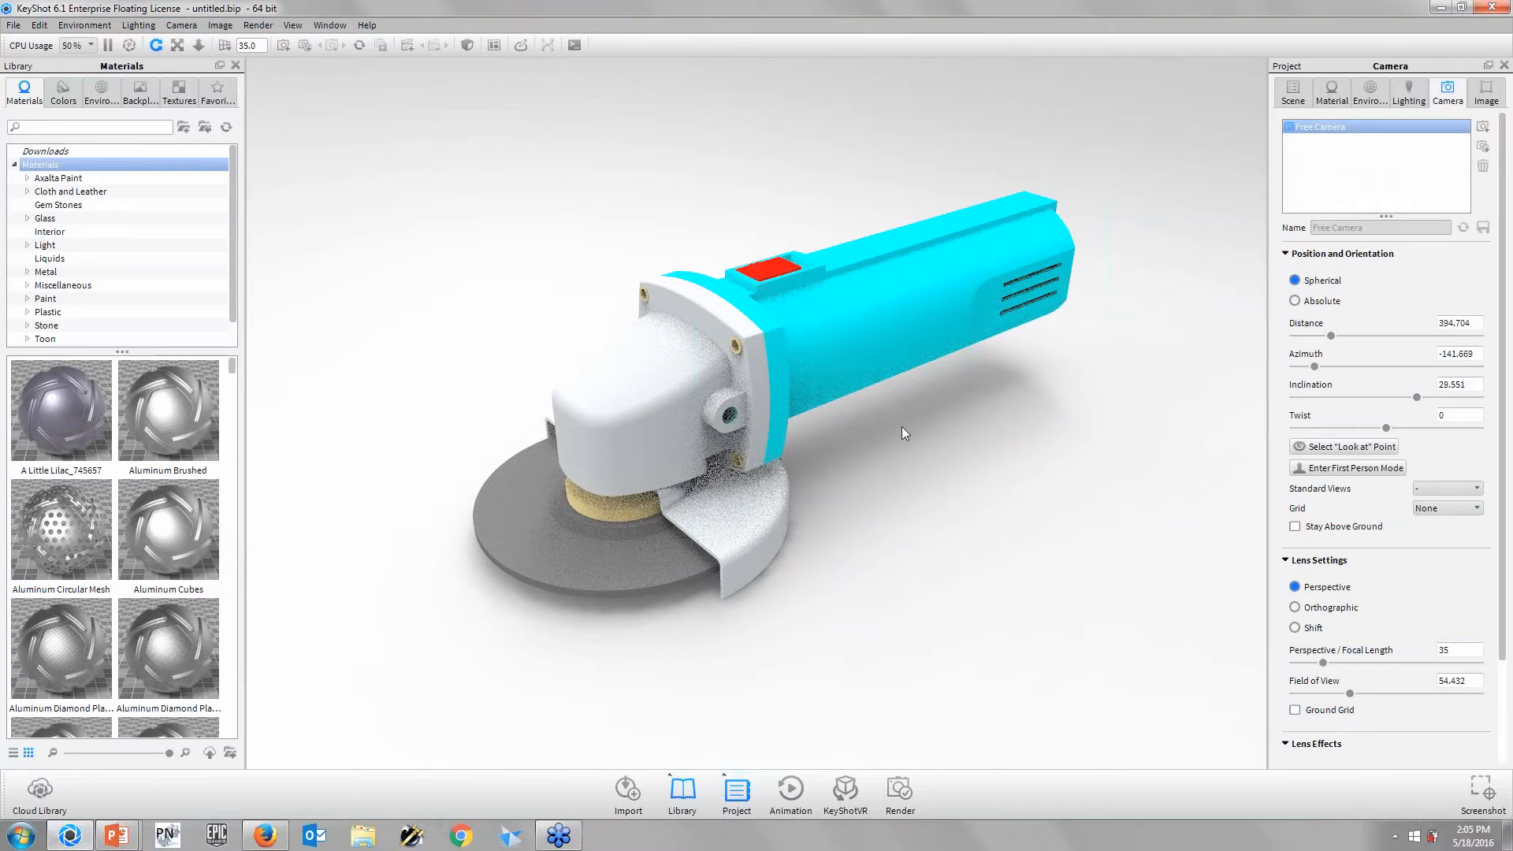
- Pause real-time rendering, take a screenshot of the current view, and resume rendering
{"action": "key", "text": "shift+p"}
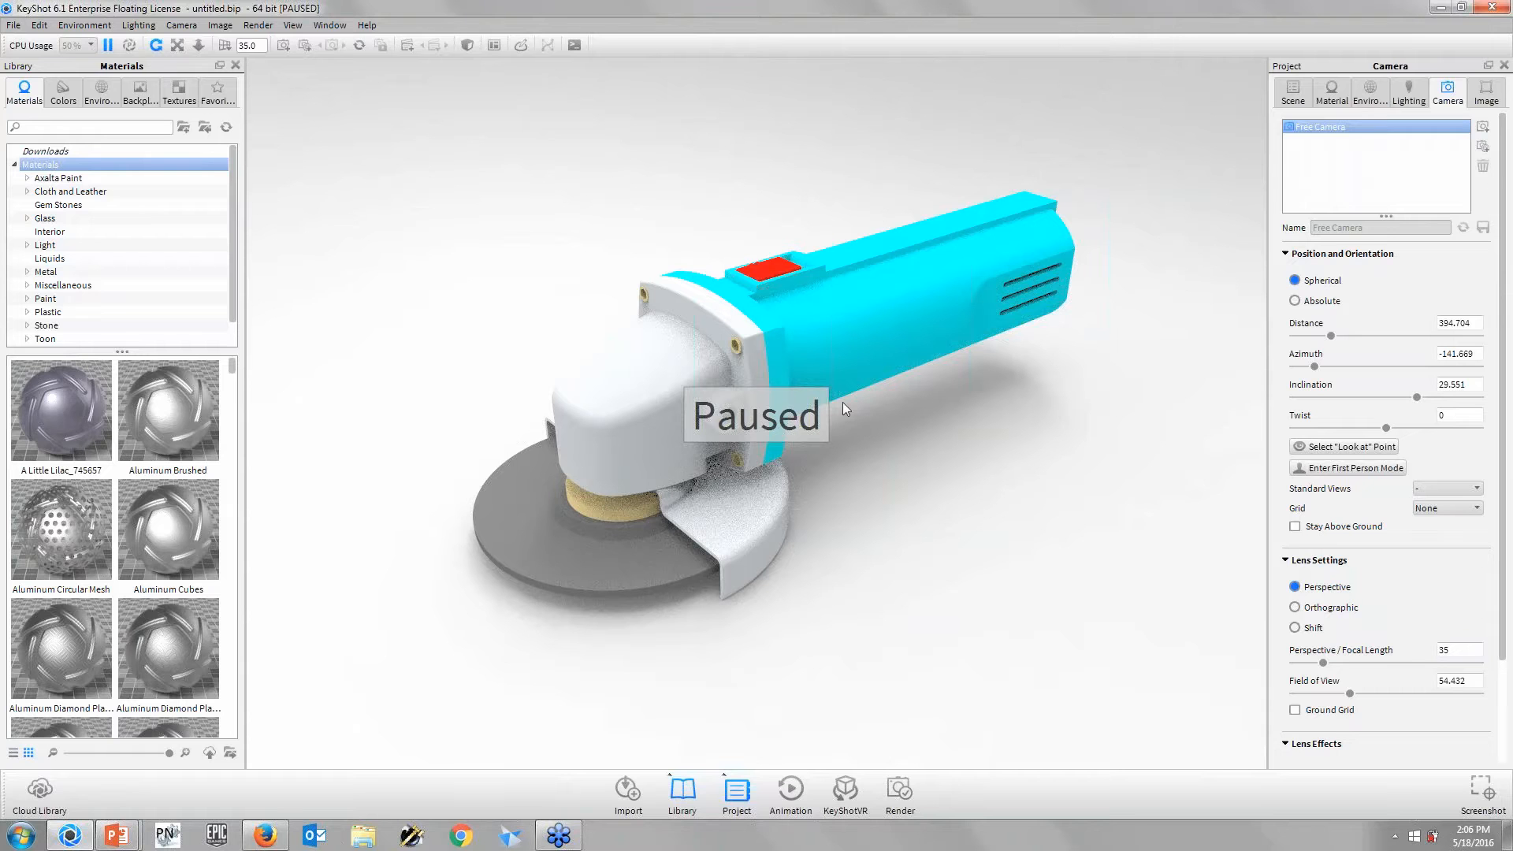
{"action": "key", "text": "p"}
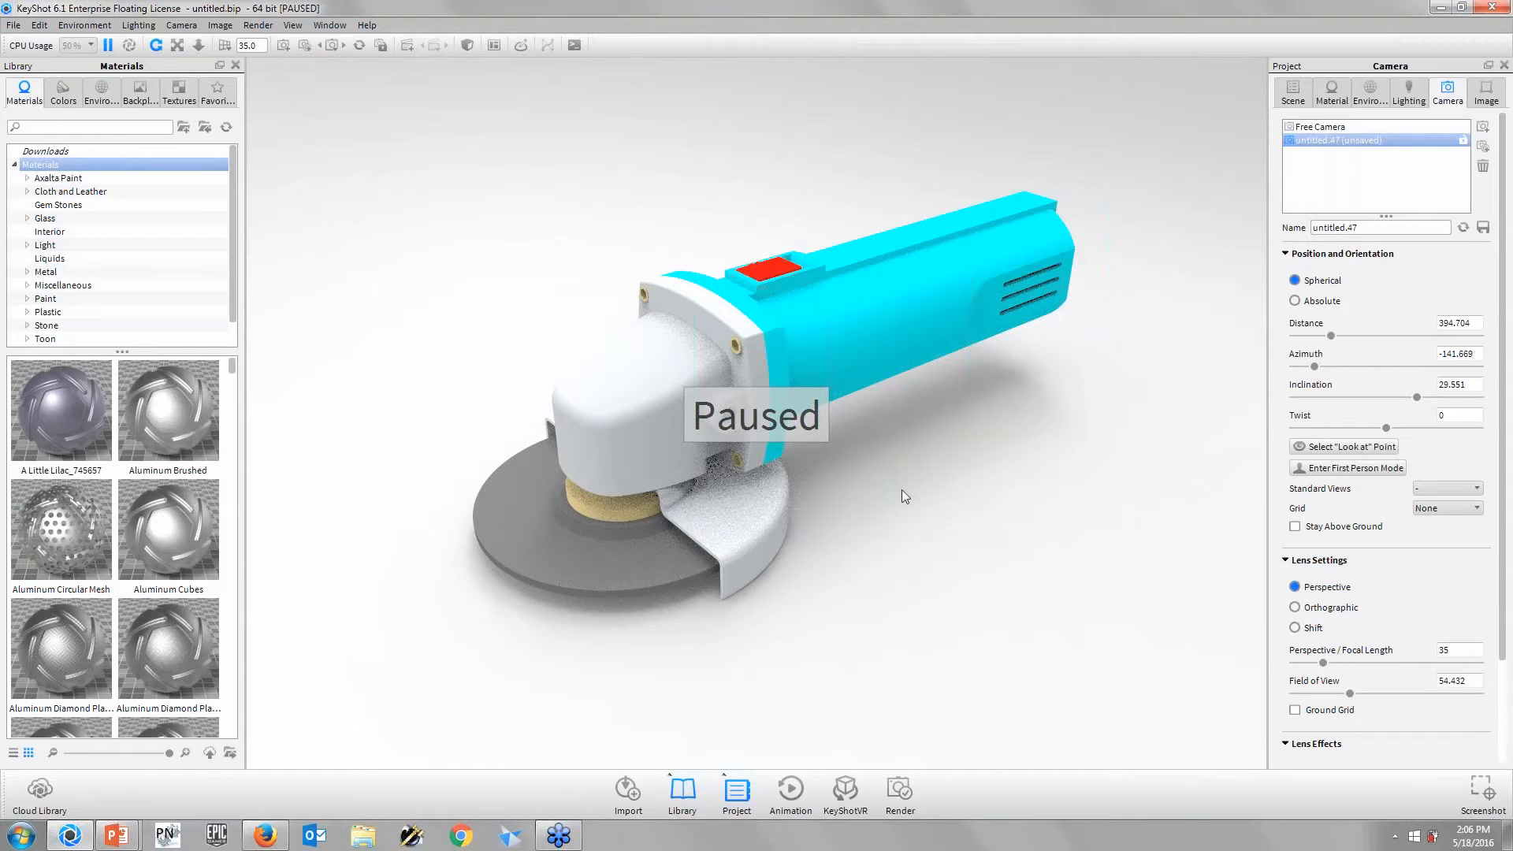
{"action": "left_click", "coordinate": [109, 47]}
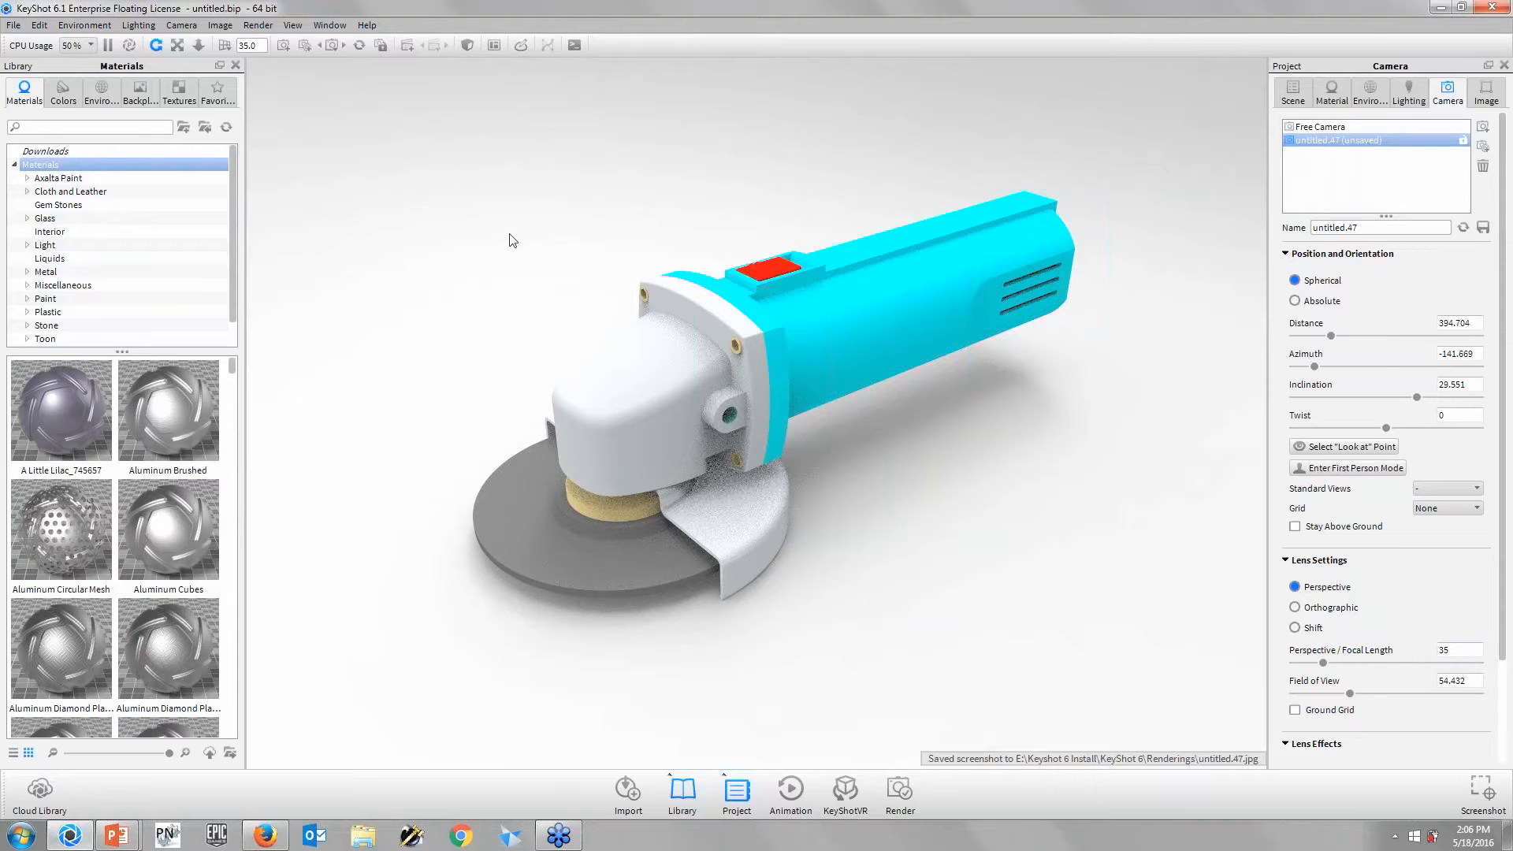
- Open the hotkey list, look through its camera, interface, materials and realtime entries, and close it
{"action": "key", "text": "k"}
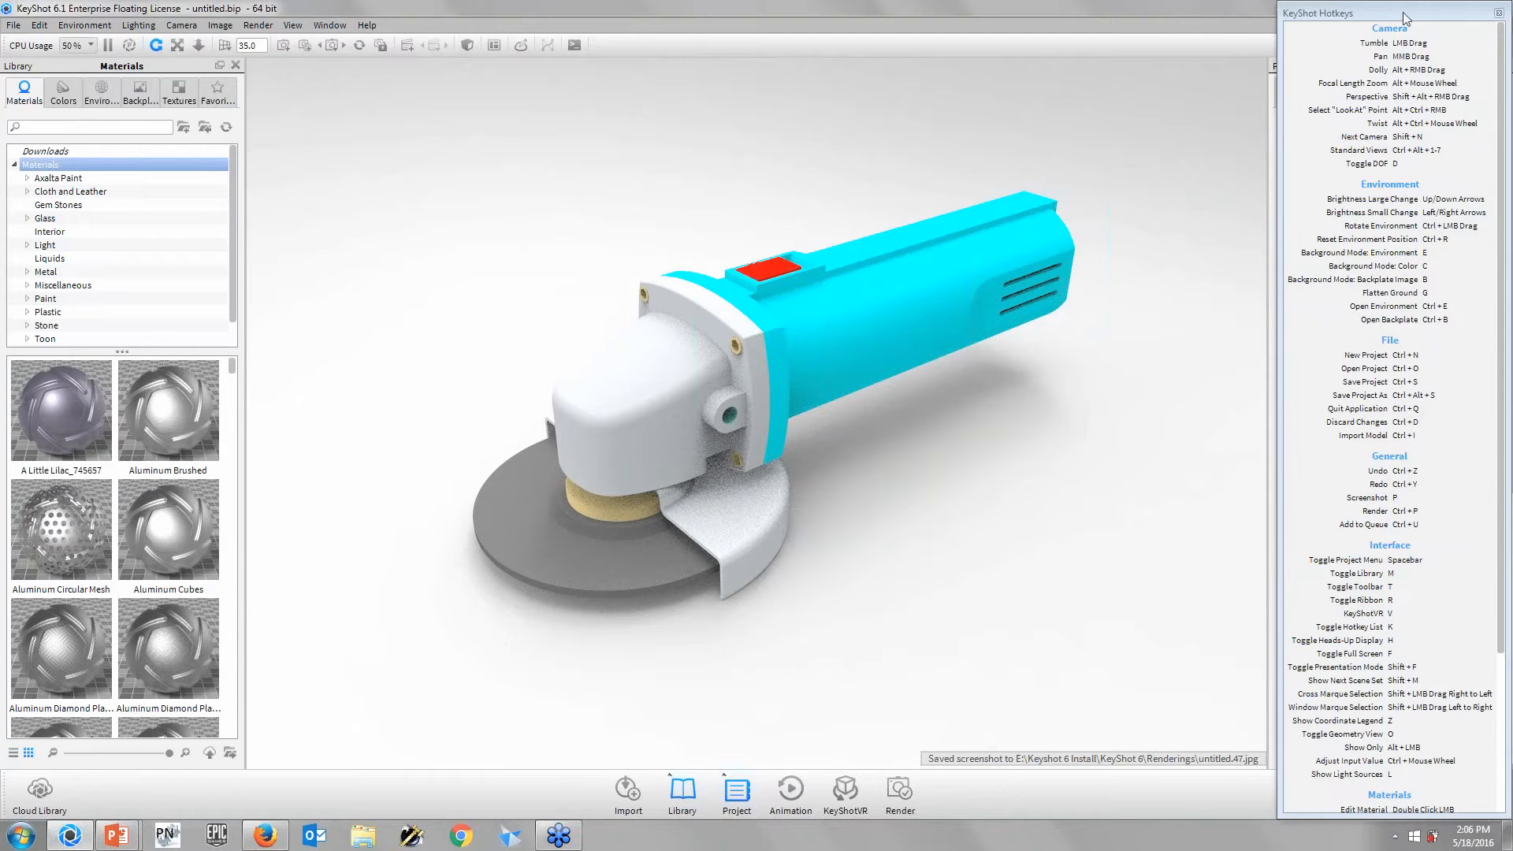
{"action": "left_click_drag", "start_coordinate": [1402, 13], "coordinate": [735, 57]}
{"action": "left_click_drag", "start_coordinate": [834, 296], "coordinate": [832, 349]}
{"action": "scroll", "coordinate": [830, 343], "scroll_direction": "up", "scroll_amount": 2}
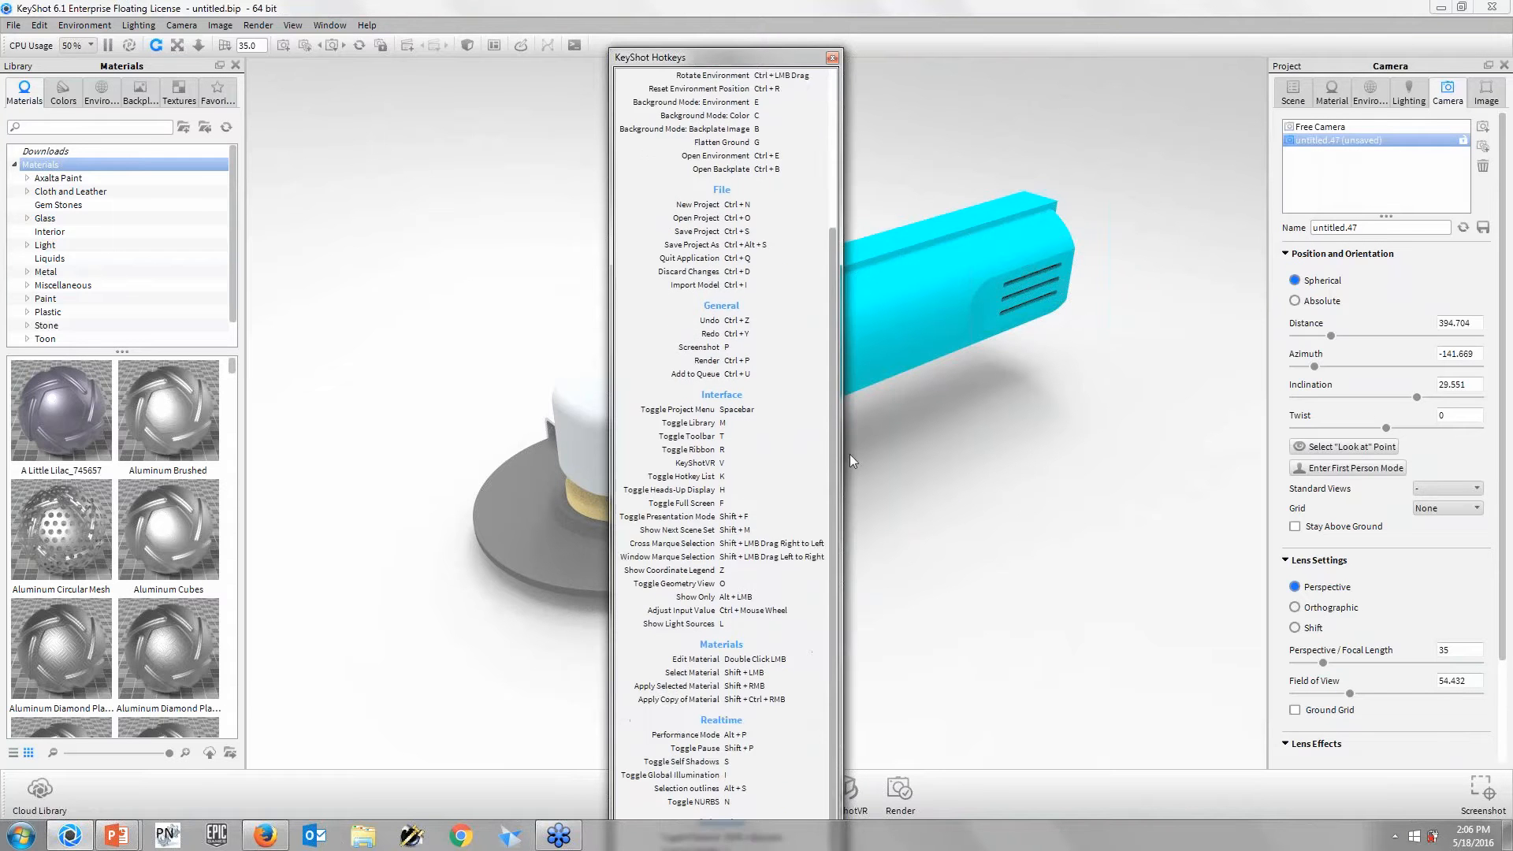
{"action": "left_click", "coordinate": [832, 59]}
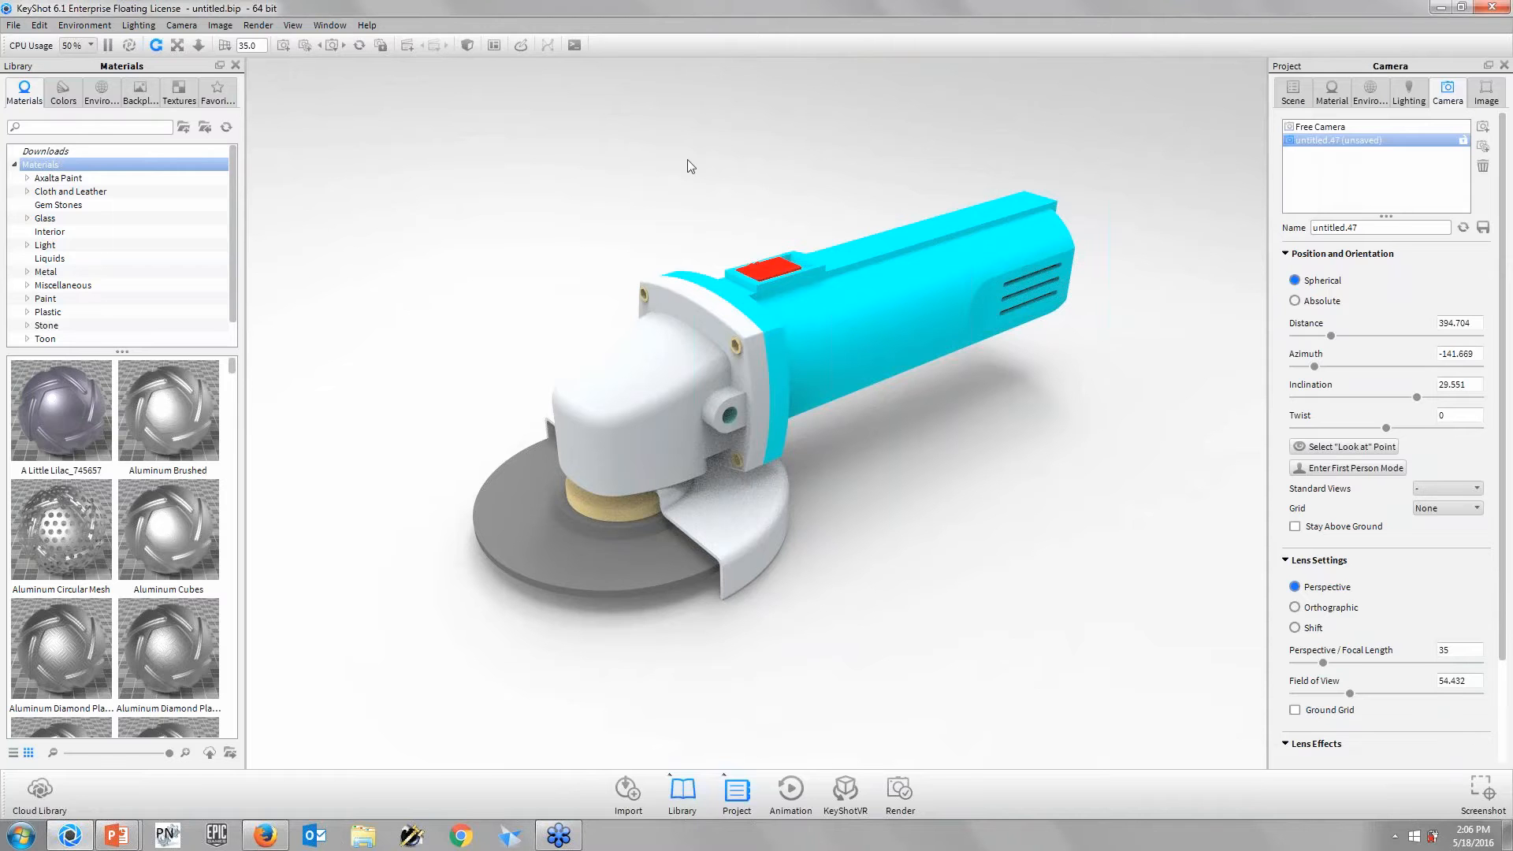
- Enable Performance Mode and reframe the grinder in a closer three-quarter view
{"action": "left_click_drag", "start_coordinate": [574, 260], "coordinate": [561, 355]}
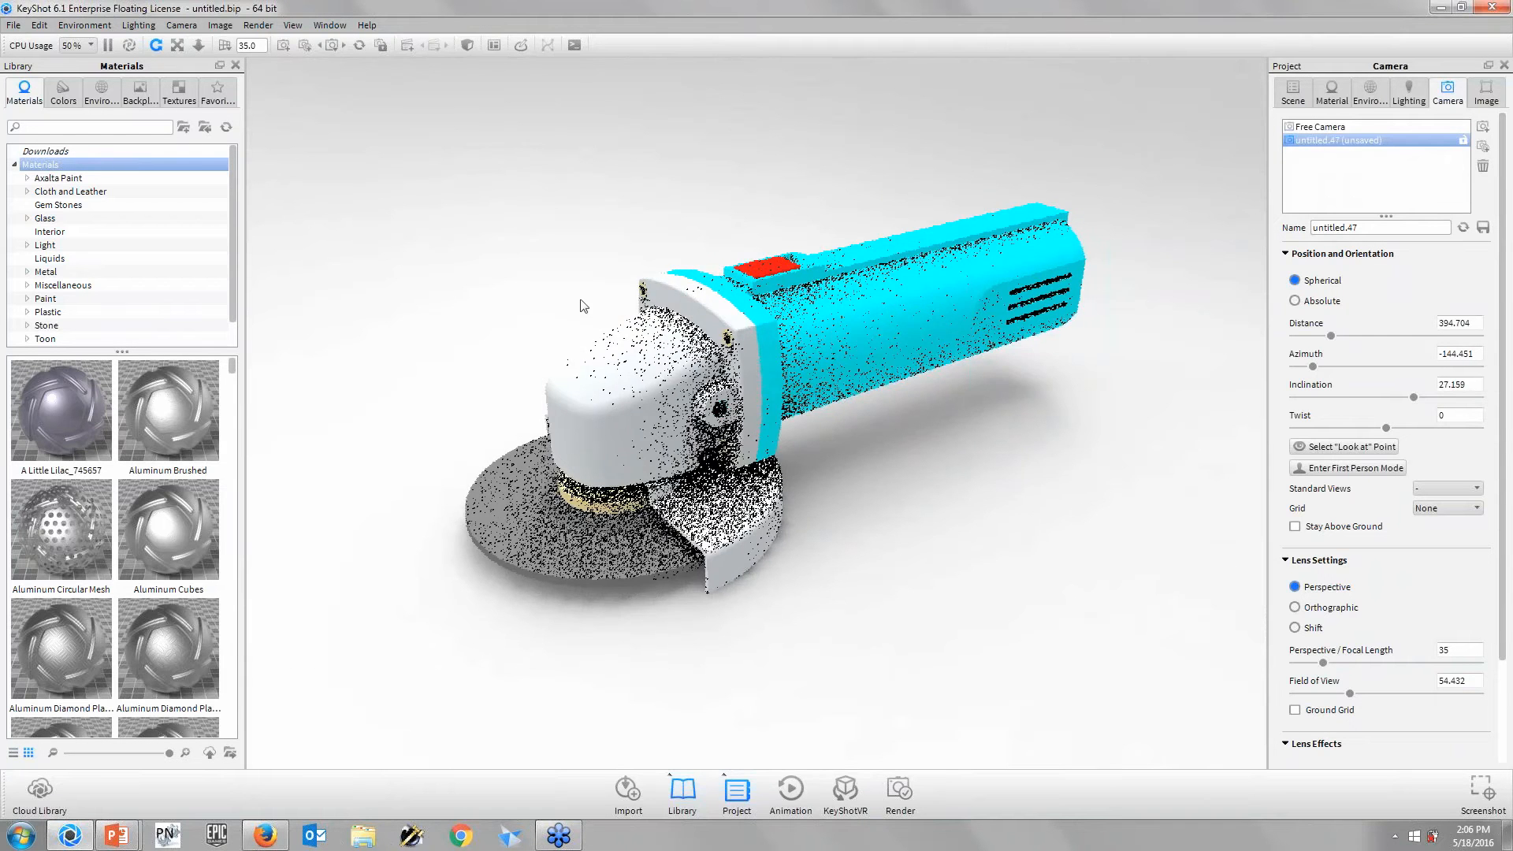
{"action": "scroll", "coordinate": [585, 246], "scroll_direction": "up", "scroll_amount": 3}
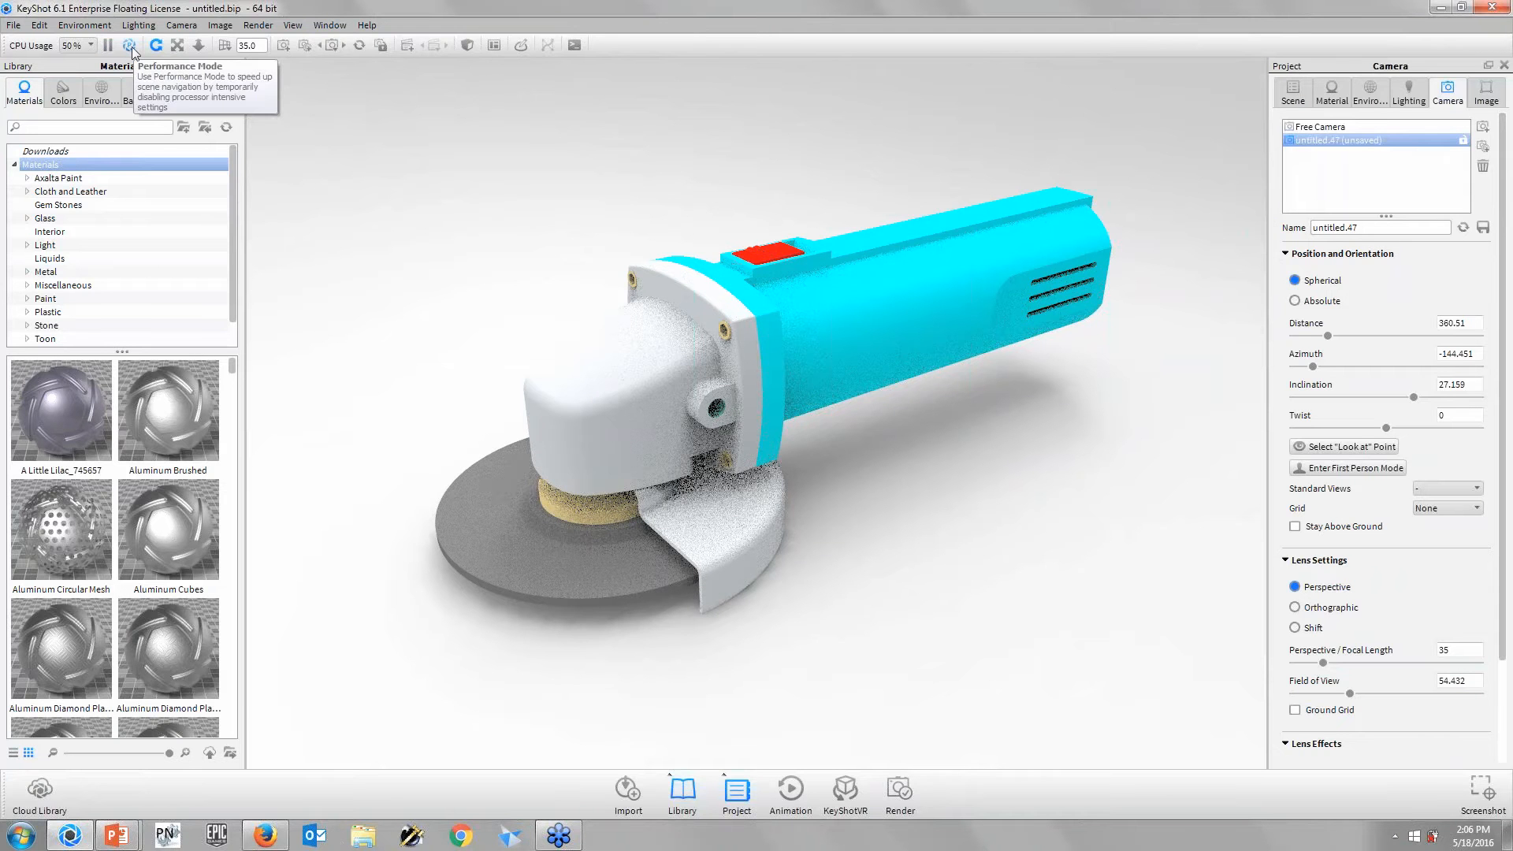
{"action": "left_click_drag", "start_coordinate": [631, 301], "coordinate": [624, 317]}
{"action": "left_click_drag", "start_coordinate": [537, 212], "coordinate": [584, 287]}
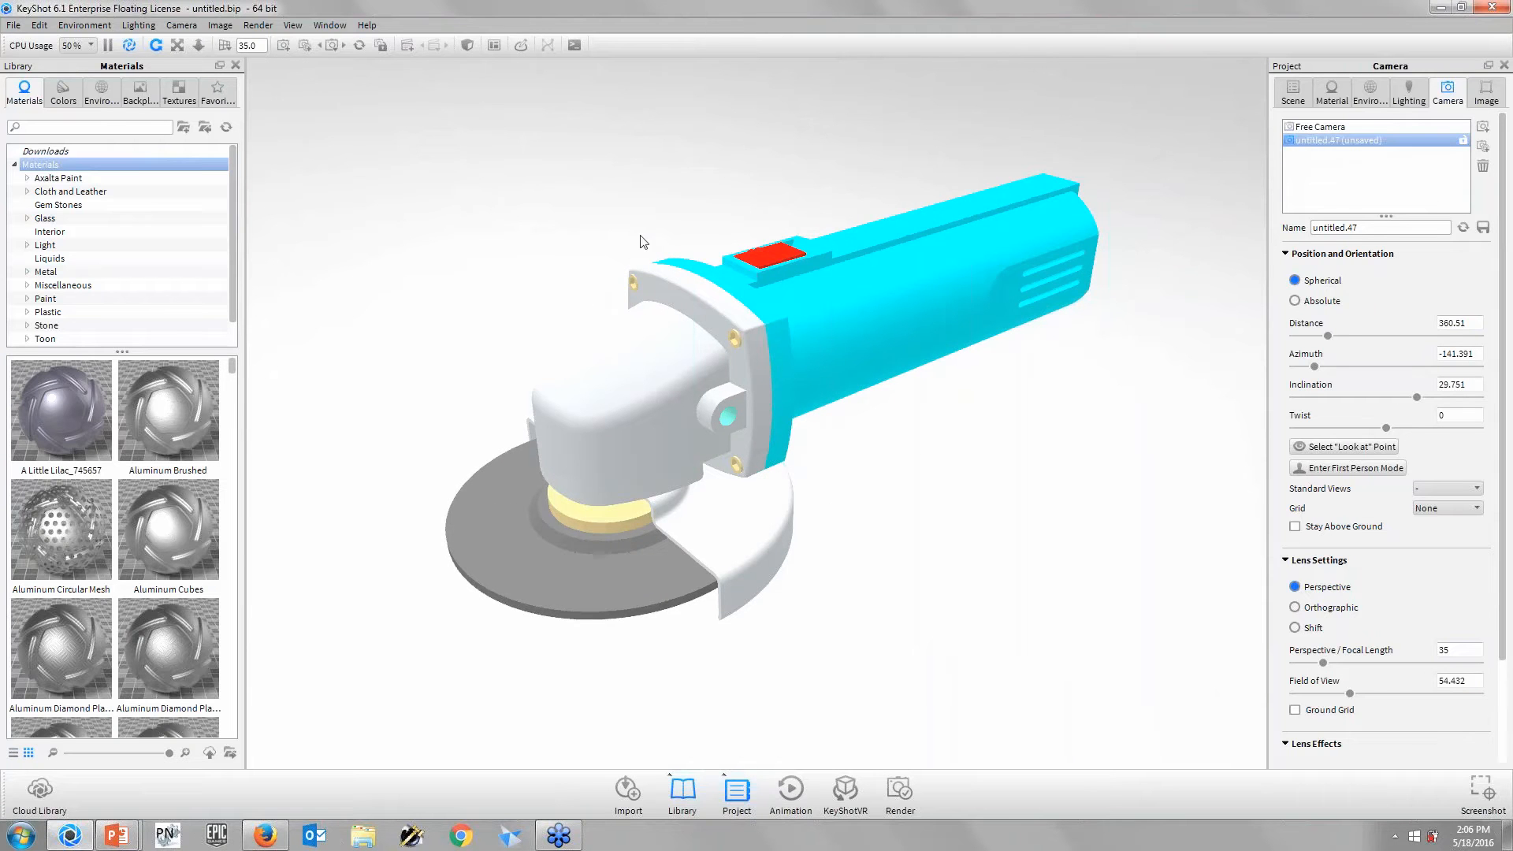
{"action": "scroll", "coordinate": [637, 247], "scroll_direction": "up", "scroll_amount": 3}
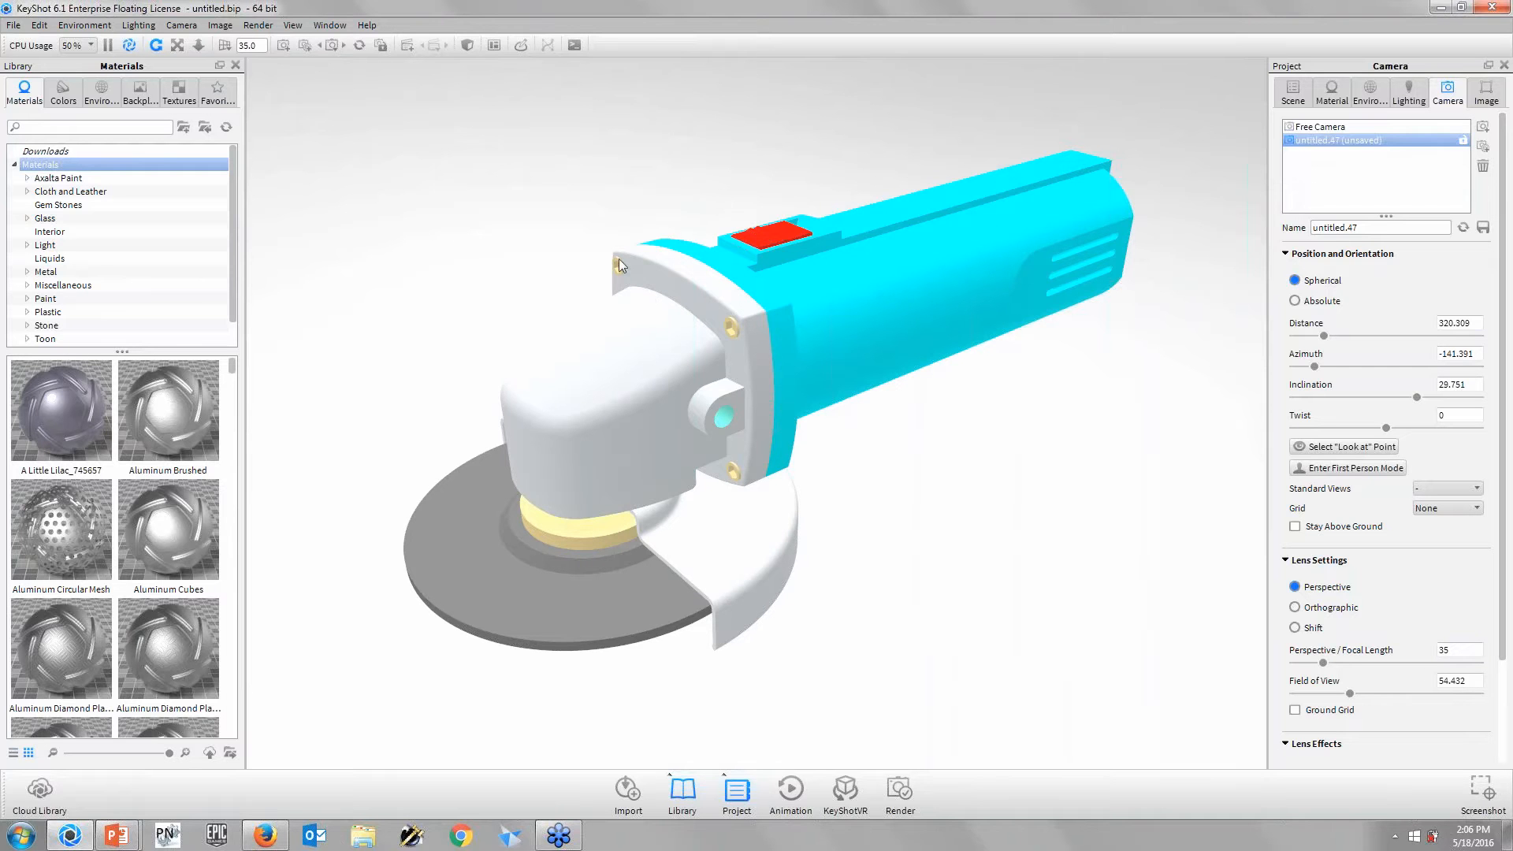
{"action": "left_click_drag", "start_coordinate": [626, 243], "coordinate": [517, 250]}
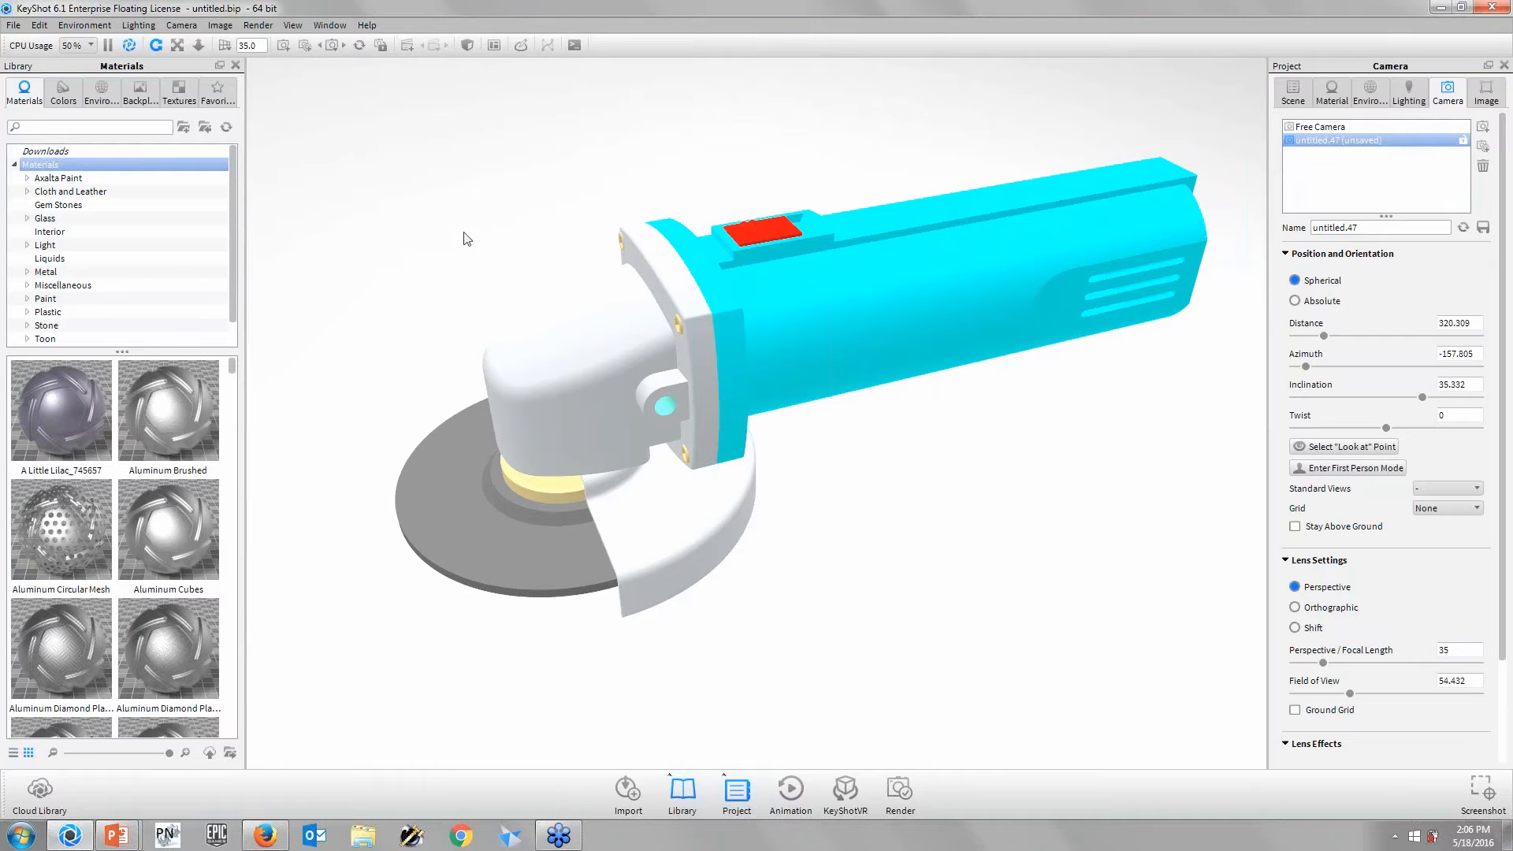
{"action": "middle_click_drag", "start_coordinate": [466, 237], "coordinate": [432, 260]}
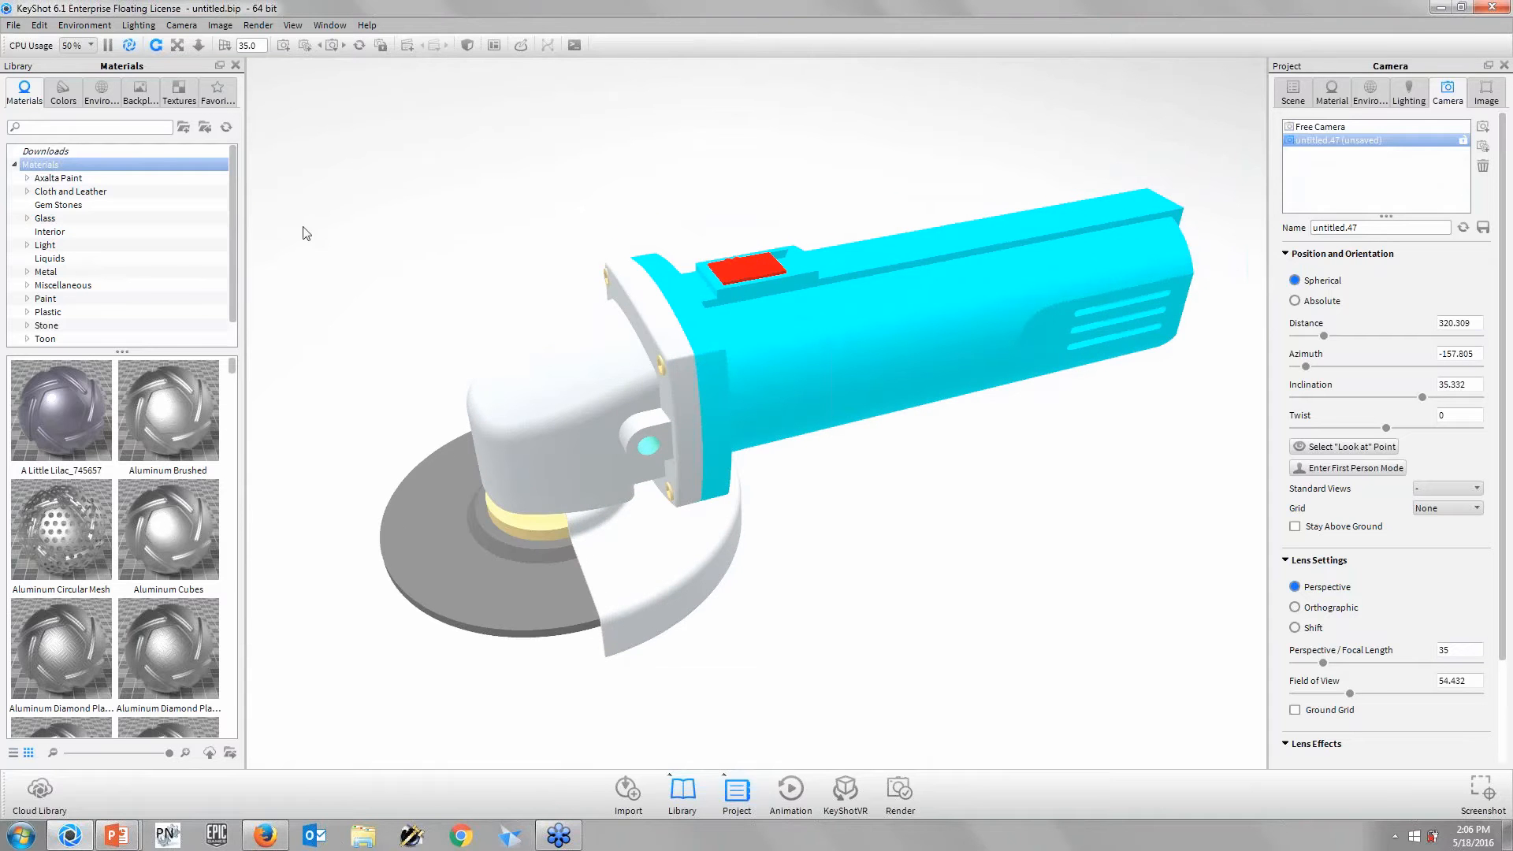
{"action": "left_click_drag", "start_coordinate": [304, 230], "coordinate": [387, 248]}
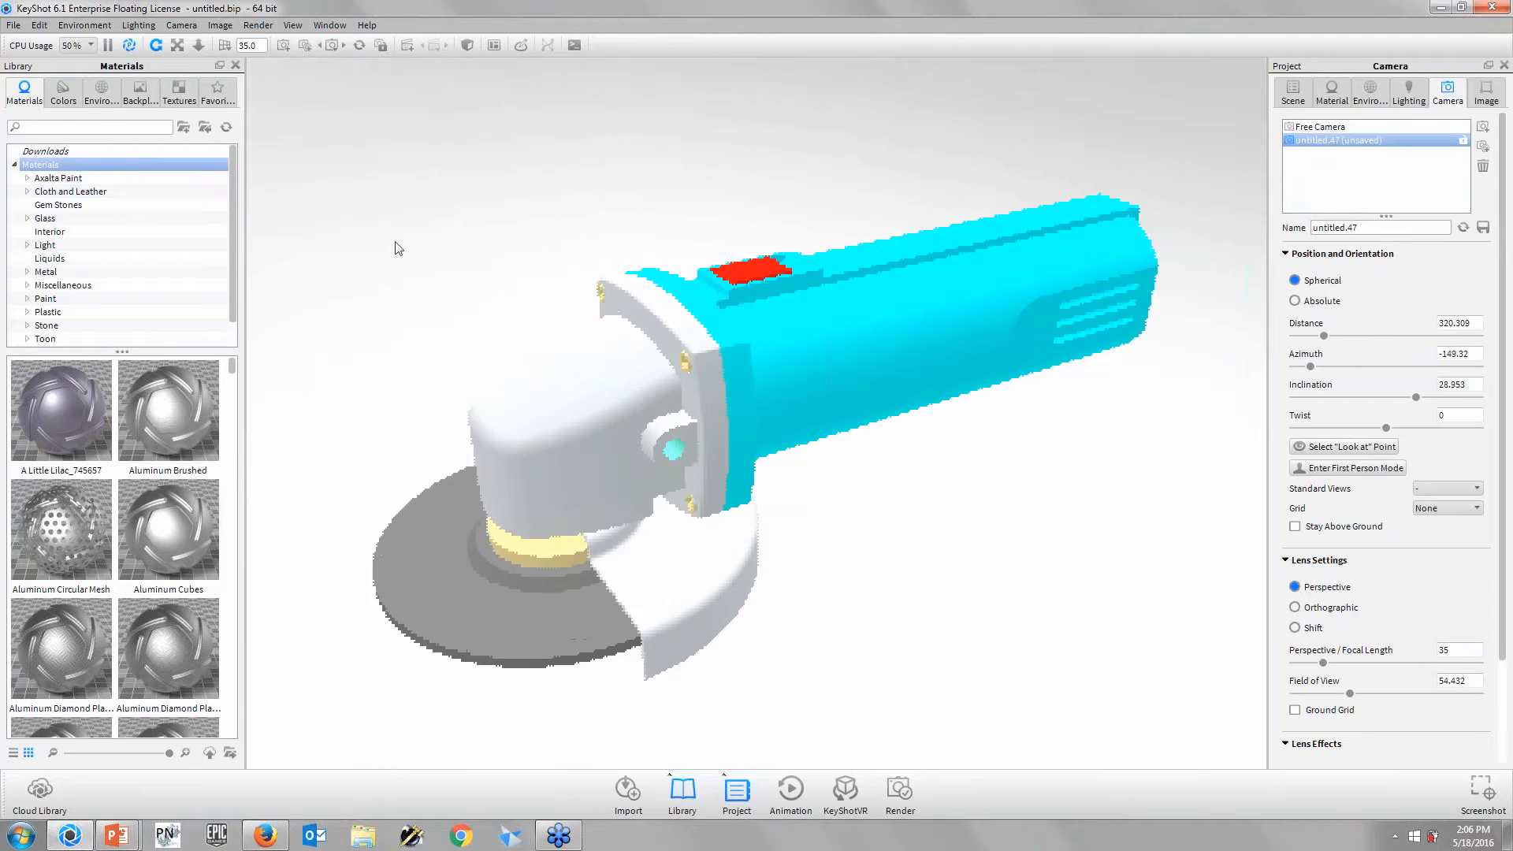
- Apply the Axalta paint Ocean Teal_745626 to the grinder's cyan body
{"action": "left_click", "coordinate": [79, 177]}
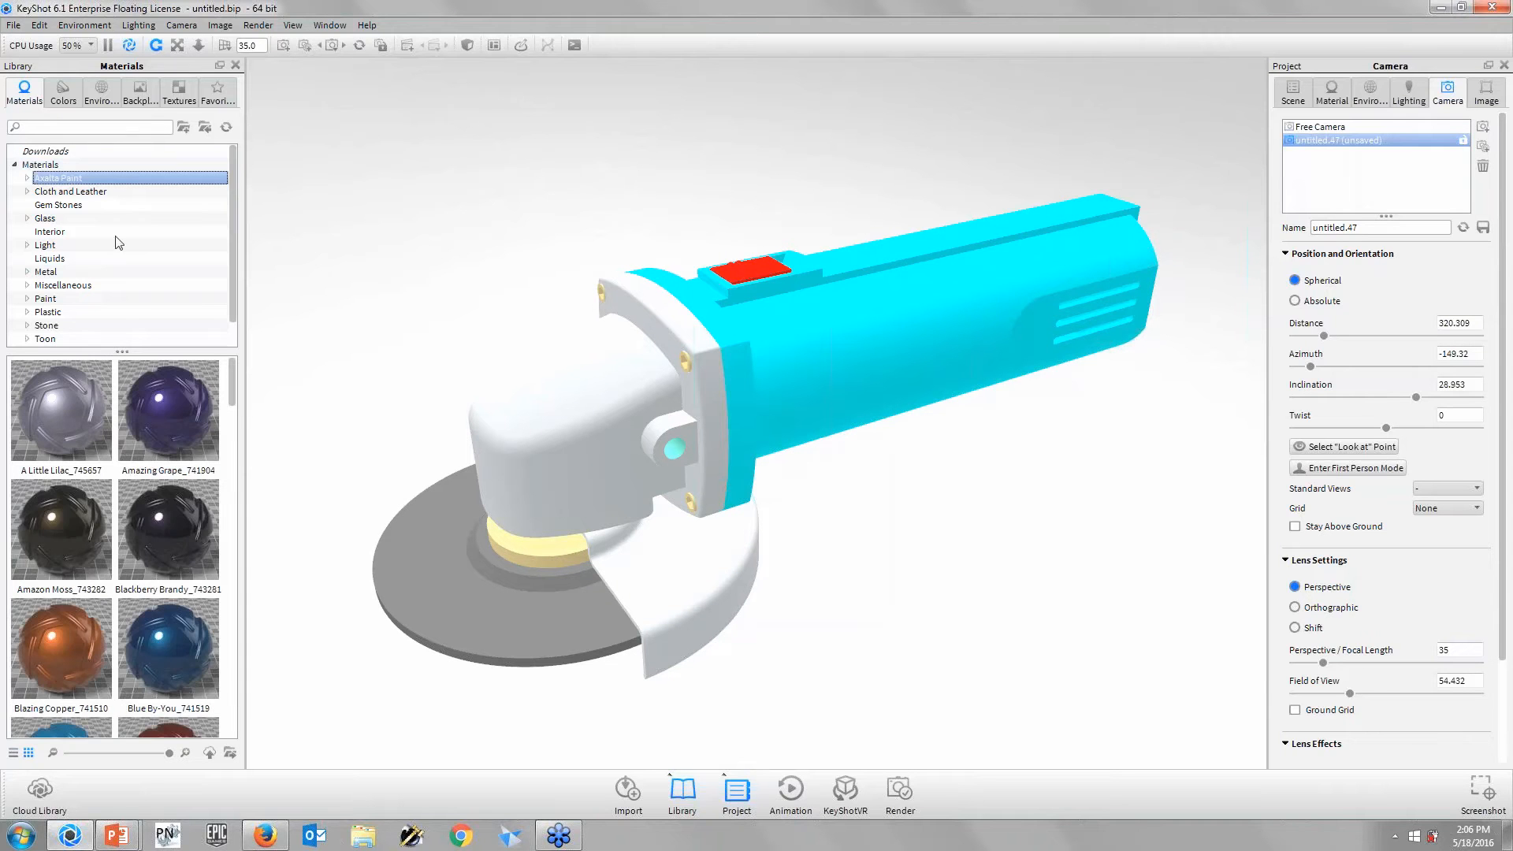
{"action": "left_click_drag", "start_coordinate": [237, 400], "coordinate": [230, 587]}
{"action": "left_click_drag", "start_coordinate": [73, 528], "coordinate": [828, 356]}
- Copy the body's Ocean Teal material and try to paste it, unlinked, onto the white gear housing
{"action": "right_click", "coordinate": [828, 356]}
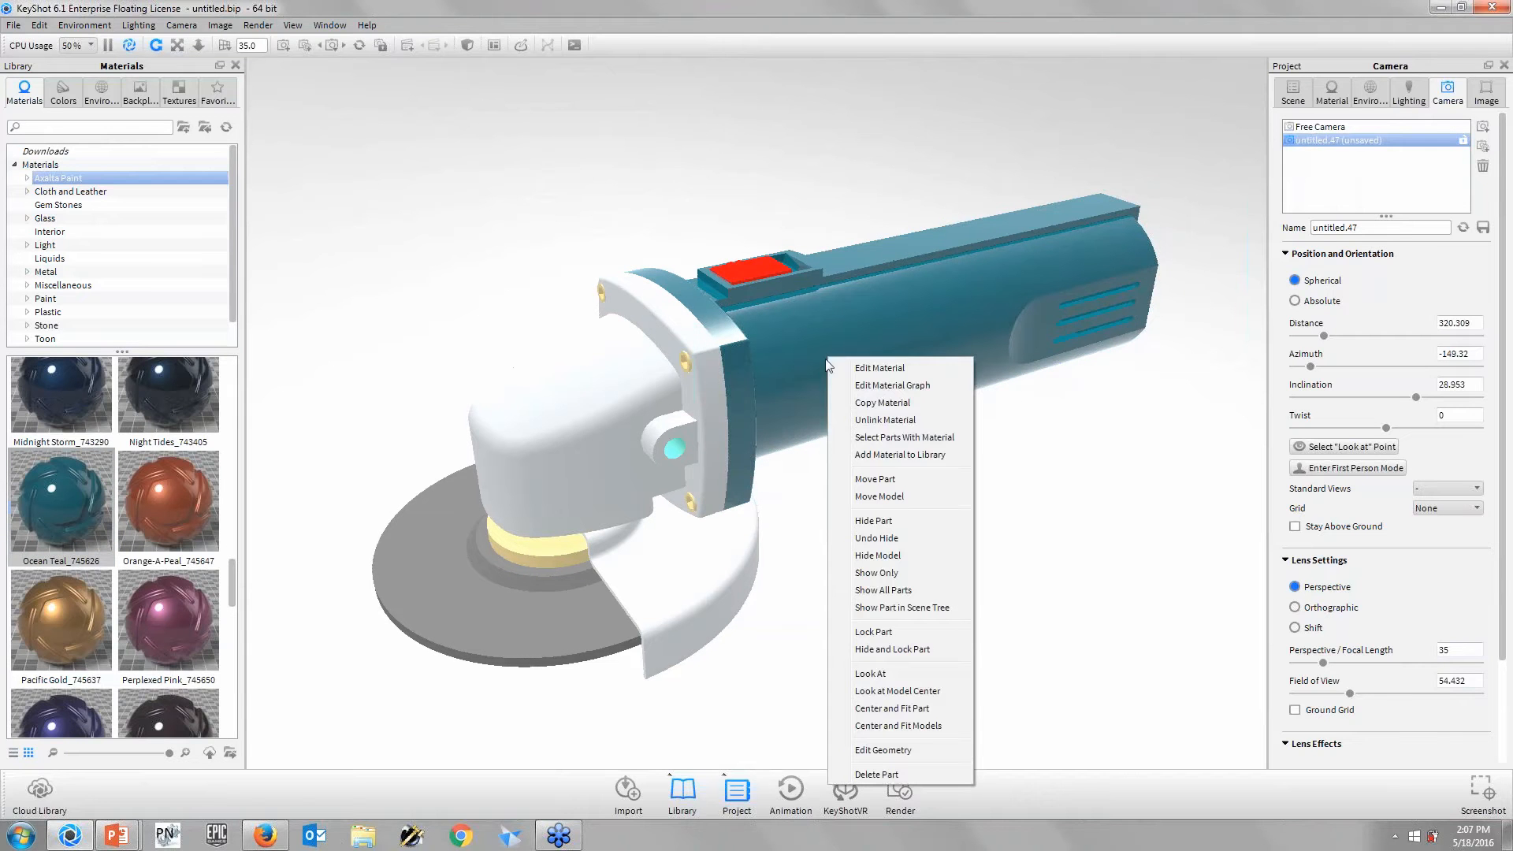
{"action": "left_click", "coordinate": [882, 404]}
{"action": "right_click", "coordinate": [558, 411]}
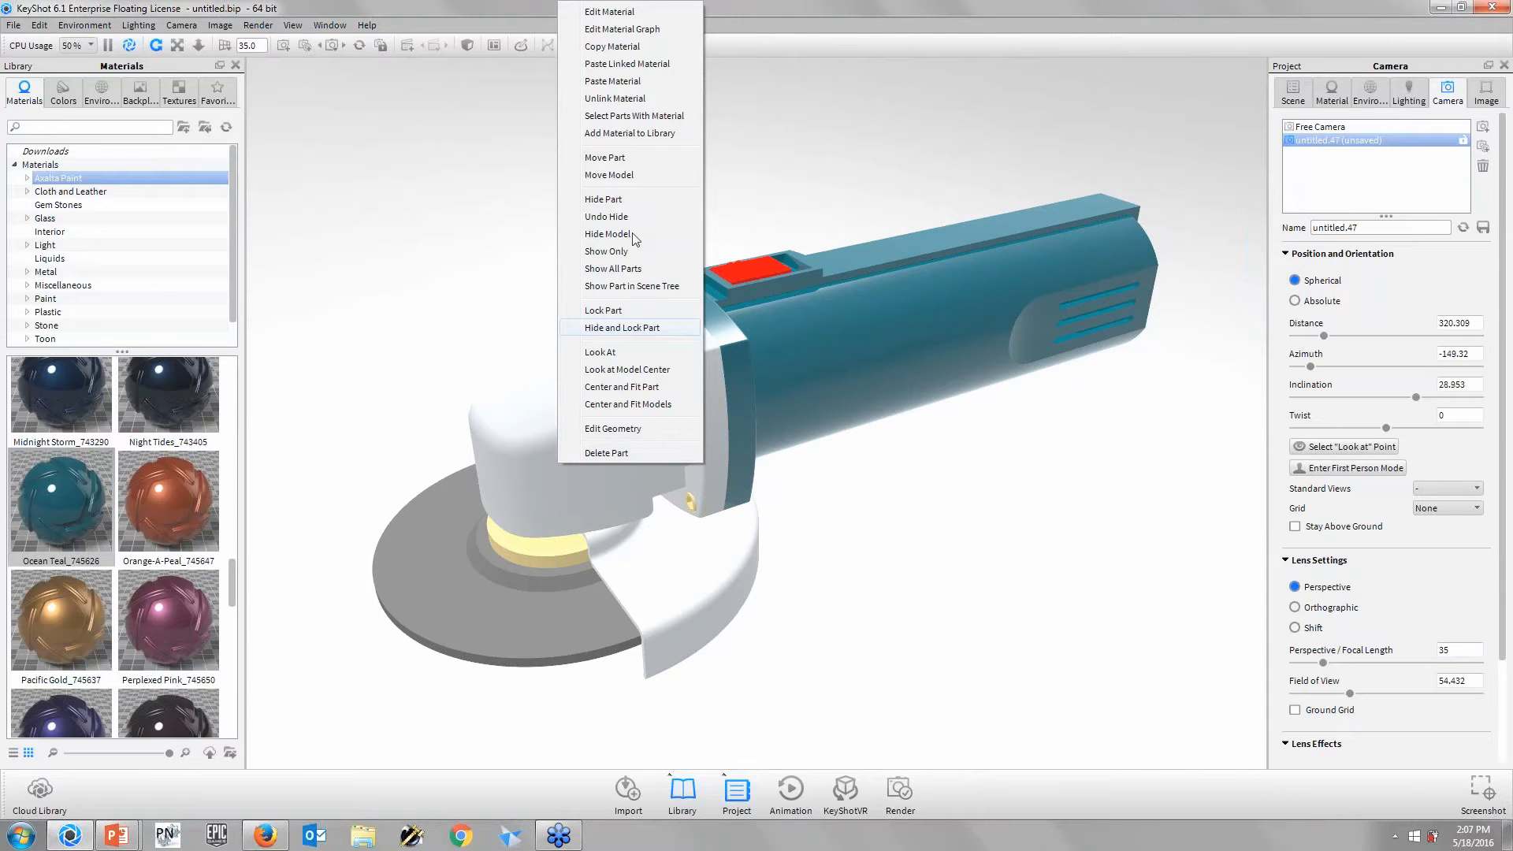
{"action": "left_click", "coordinate": [607, 81]}
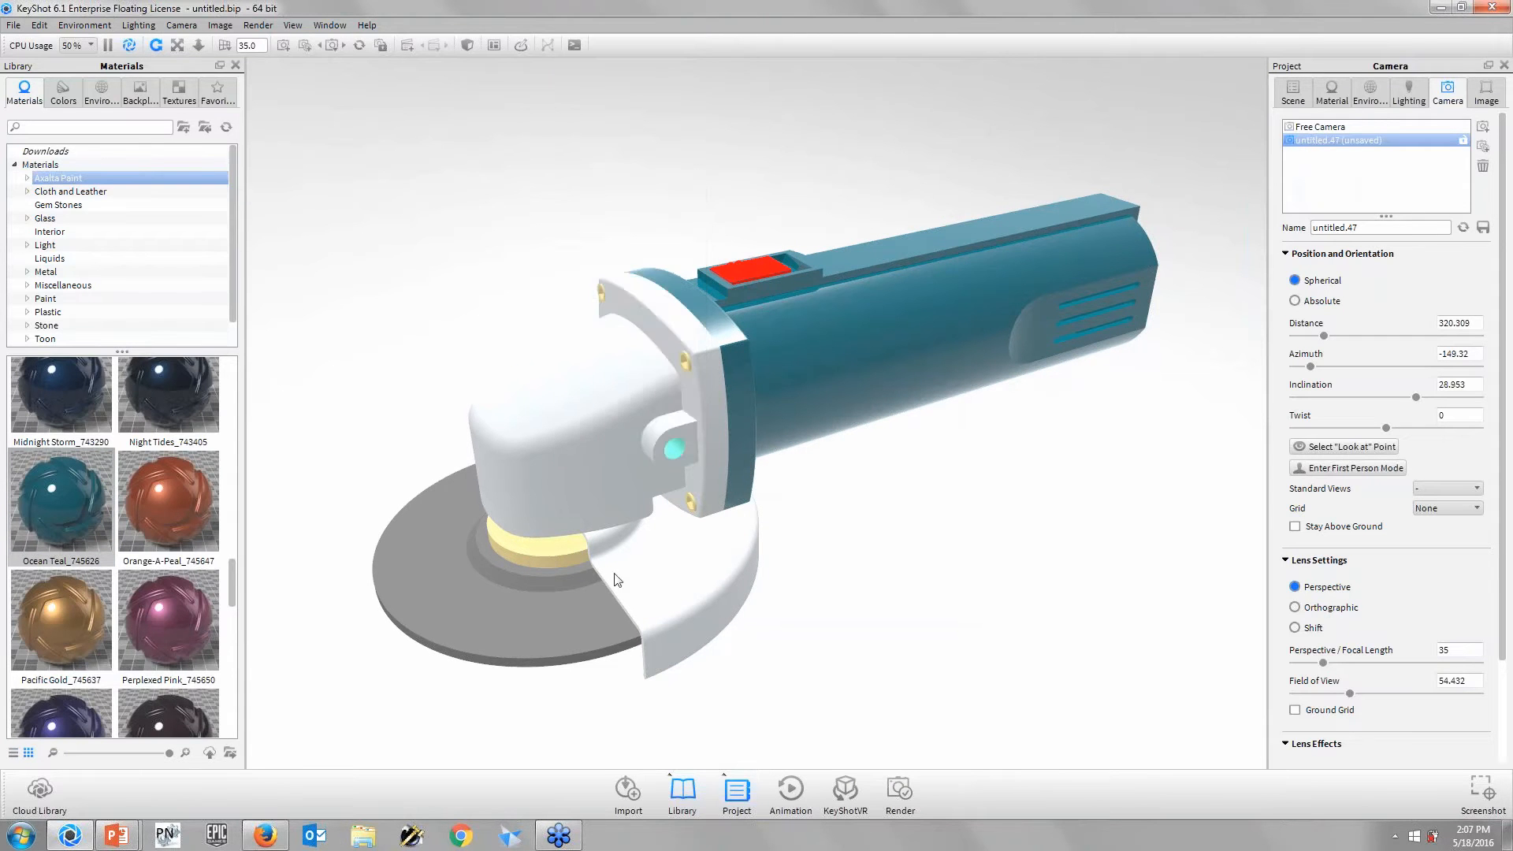
- Paste the copied Ocean Teal material, unlinked, onto the remaining white rim of the gear housing
{"action": "right_click", "coordinate": [598, 521]}
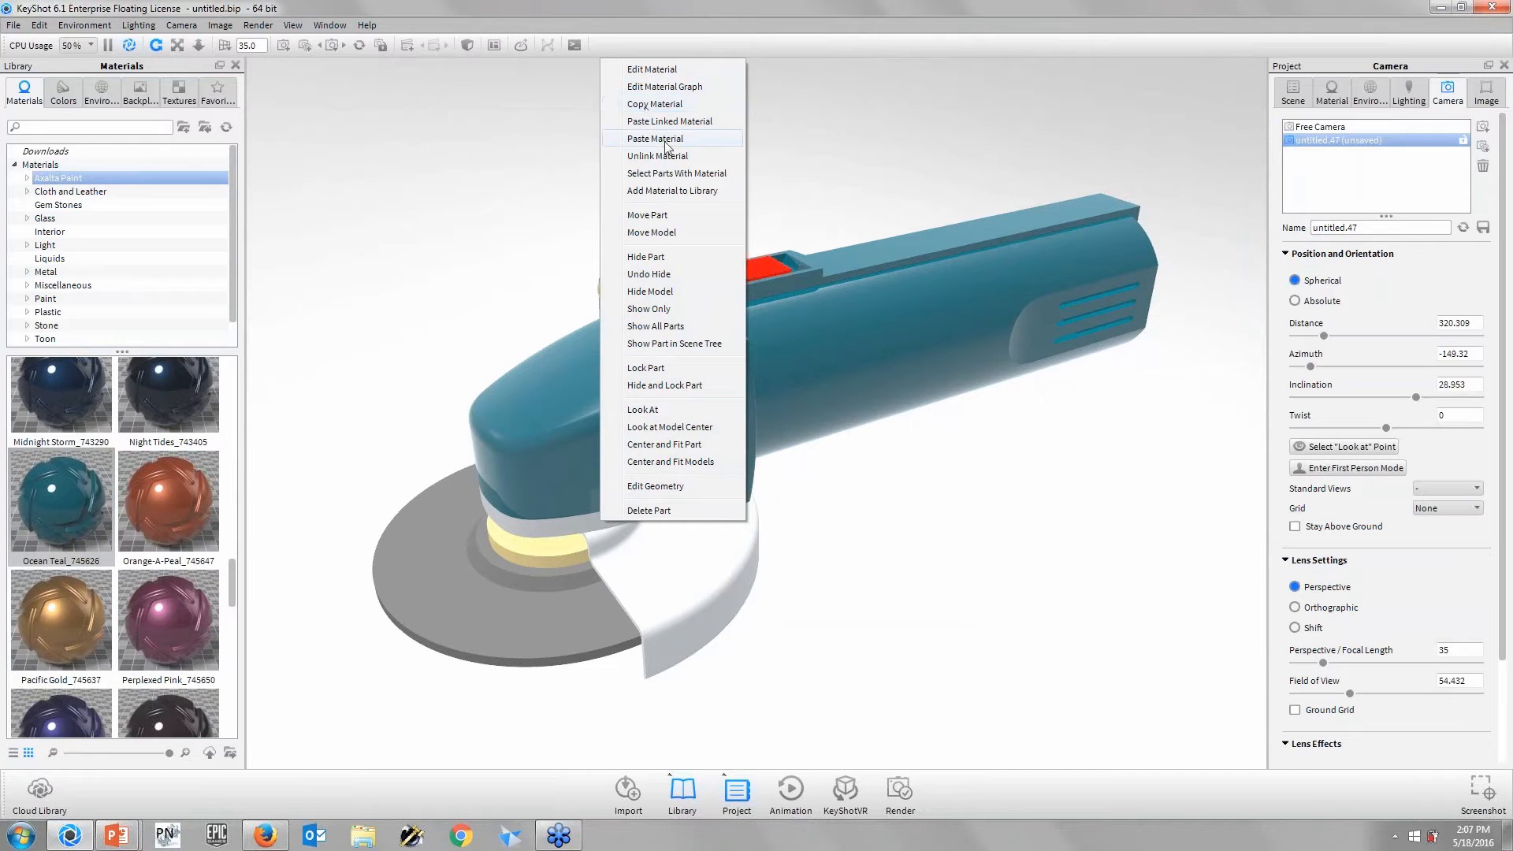
{"action": "left_click", "coordinate": [650, 104]}
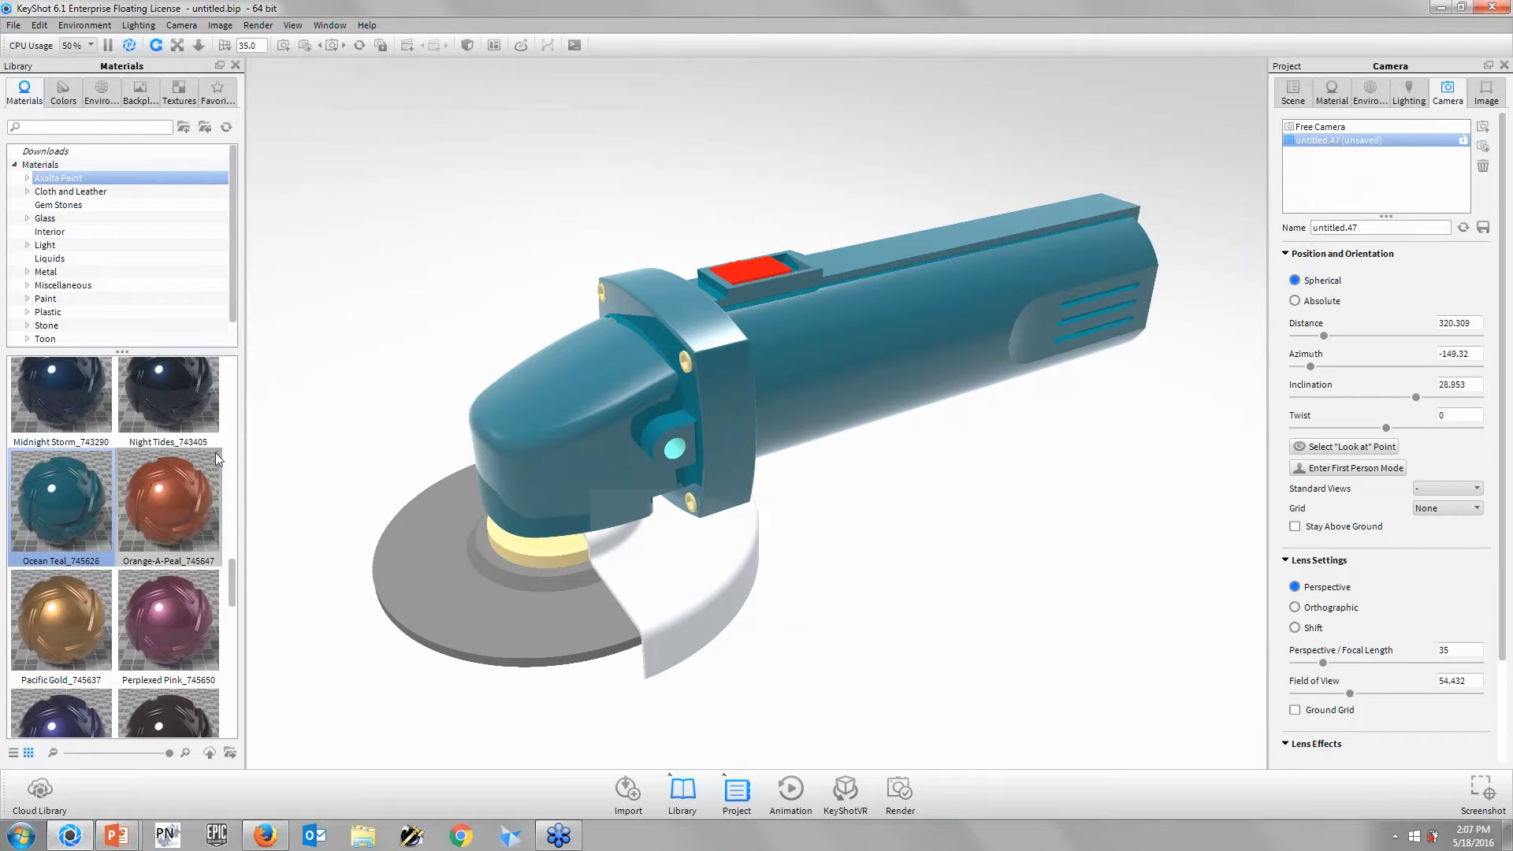
- Find the Steel Scratched material among the steel metals and apply it to the white blade guard
{"action": "scroll", "coordinate": [126, 272], "scroll_direction": "down", "scroll_amount": 1}
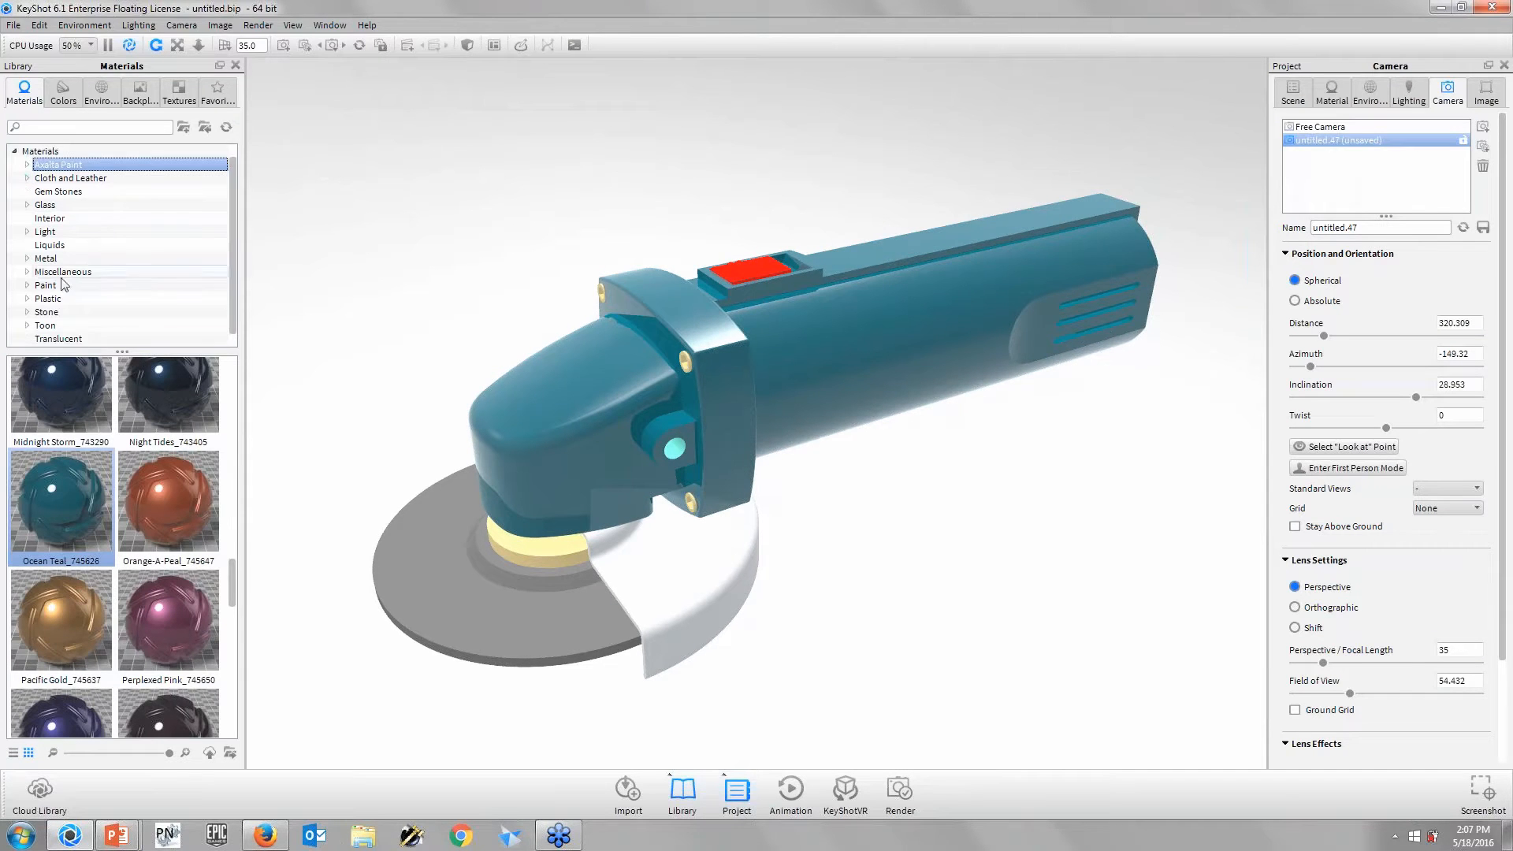
{"action": "left_click", "coordinate": [40, 298]}
{"action": "scroll", "coordinate": [38, 303], "scroll_direction": "down", "scroll_amount": 1}
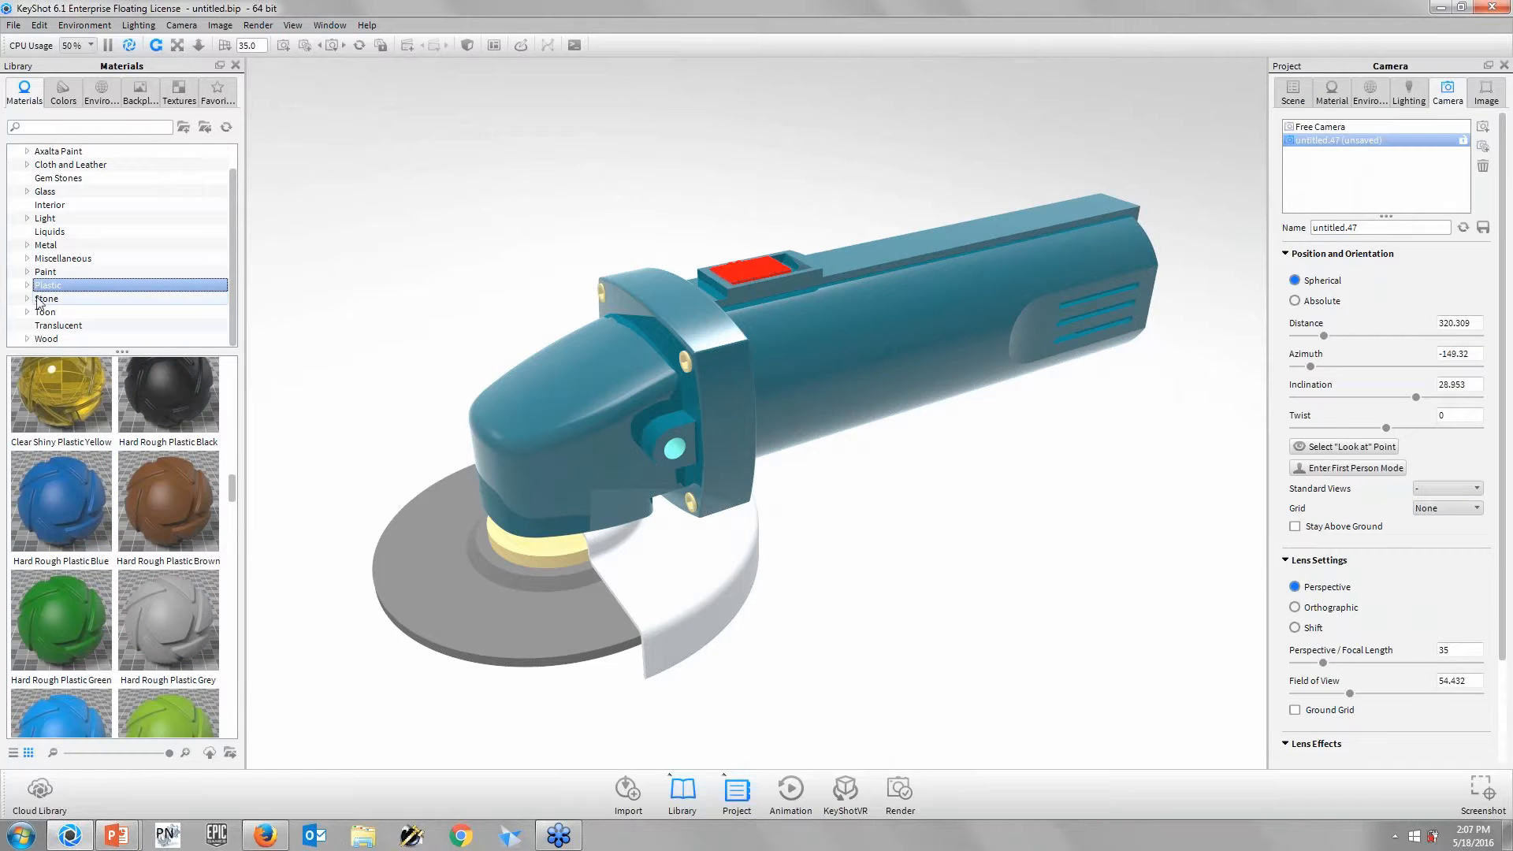
{"action": "left_click", "coordinate": [26, 245]}
{"action": "left_click", "coordinate": [63, 275]}
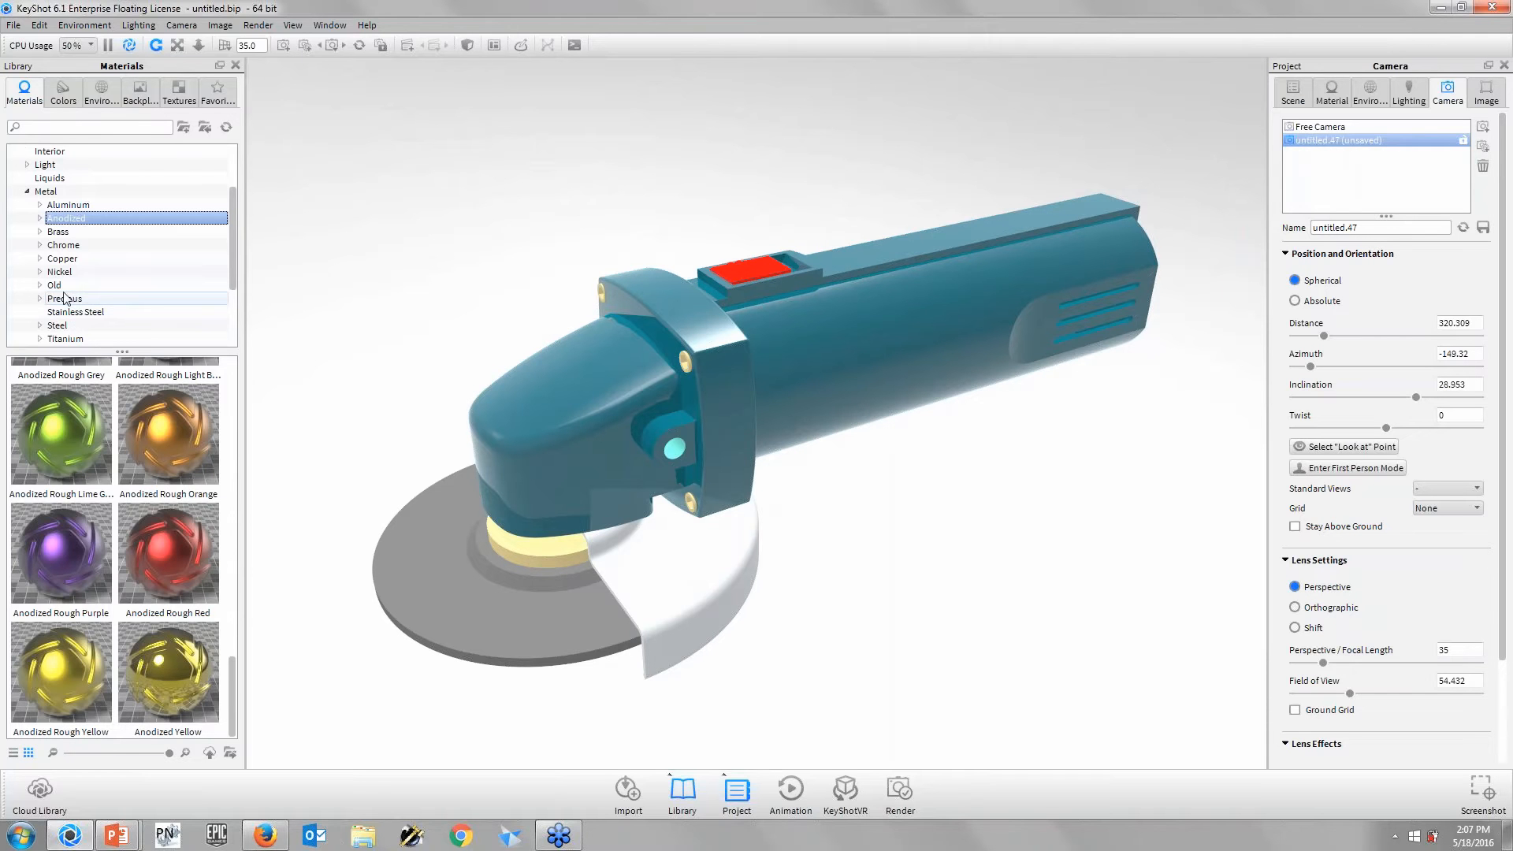
{"action": "scroll", "coordinate": [64, 299], "scroll_direction": "down", "scroll_amount": 2}
{"action": "left_click", "coordinate": [56, 272]}
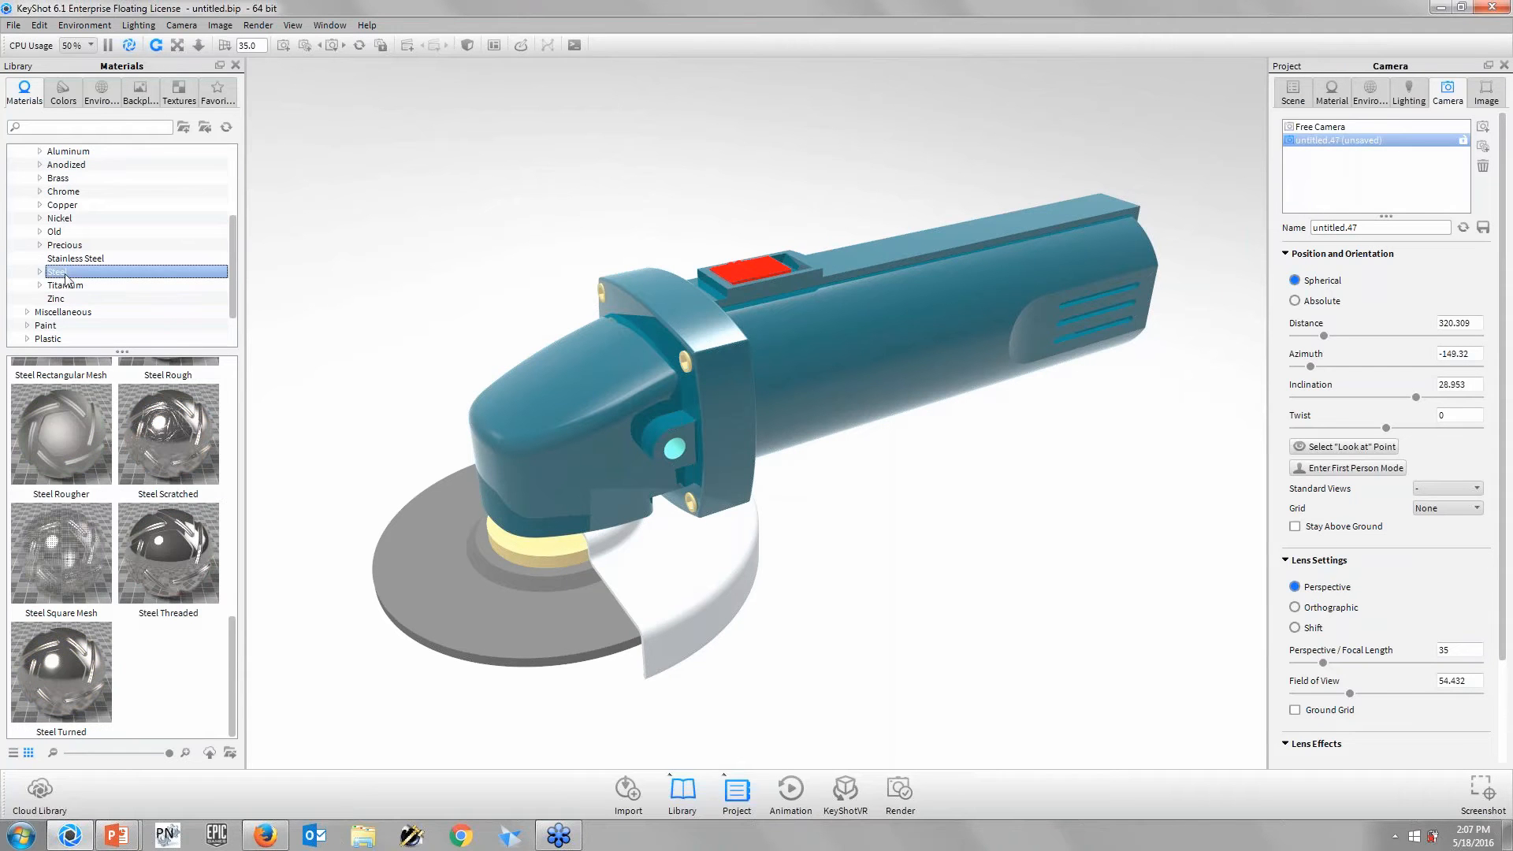
{"action": "left_click_drag", "start_coordinate": [166, 434], "coordinate": [713, 606]}
- Edit the guard's Steel Scratched material and set the scale of its Scratches bump texture to 5
{"action": "scroll", "coordinate": [716, 622], "scroll_direction": "up", "scroll_amount": 3}
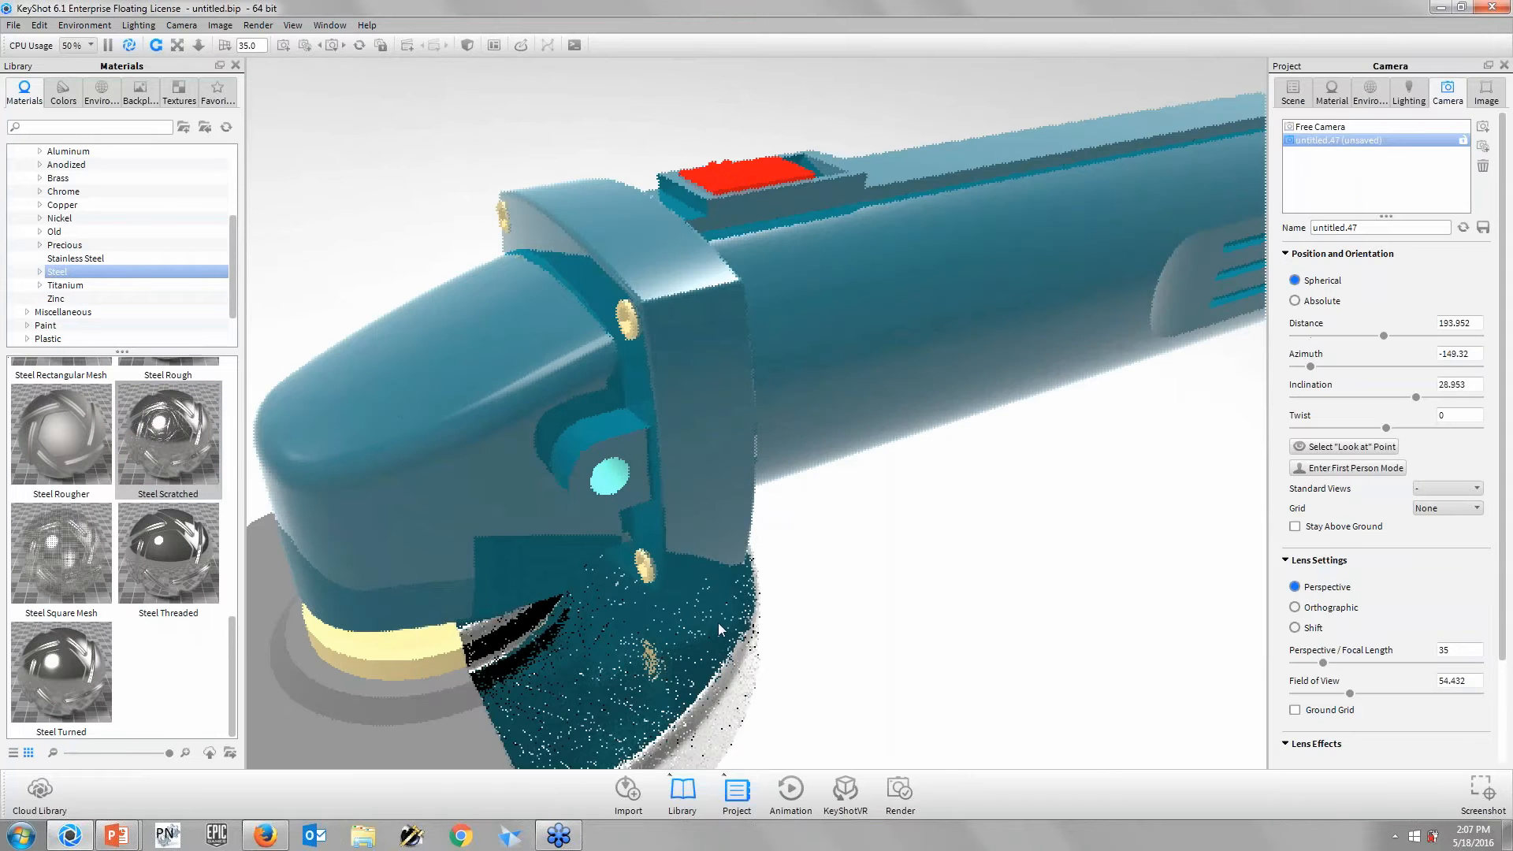
{"action": "double_click", "coordinate": [718, 623]}
{"action": "left_click", "coordinate": [1396, 229]}
{"action": "left_click_drag", "start_coordinate": [1475, 379], "coordinate": [1432, 382]}
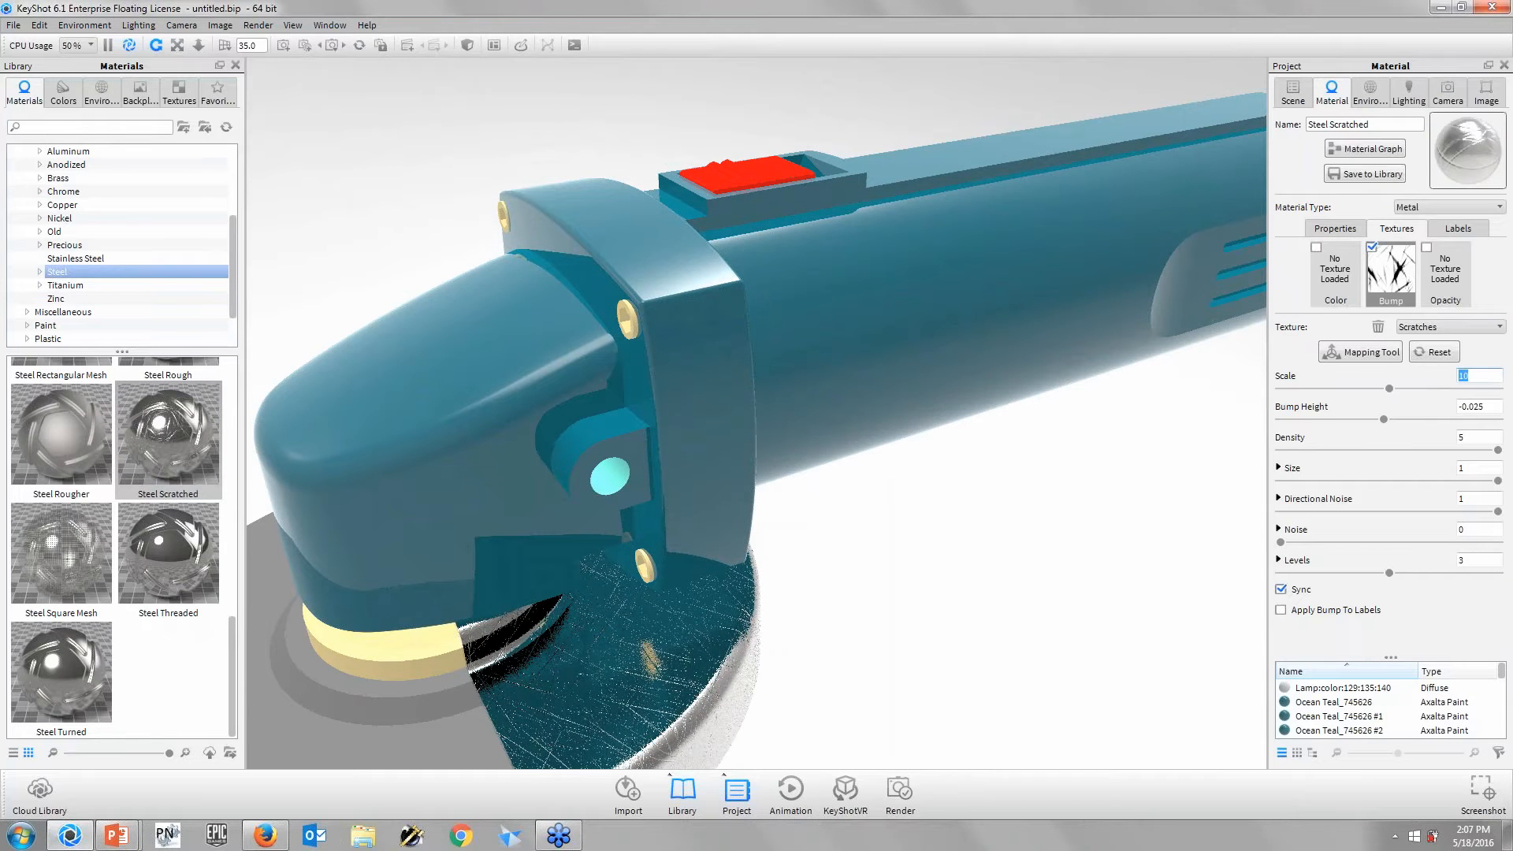
{"action": "type", "text": "1"}
{"action": "scroll", "coordinate": [1027, 567], "scroll_direction": "down", "scroll_amount": 5}
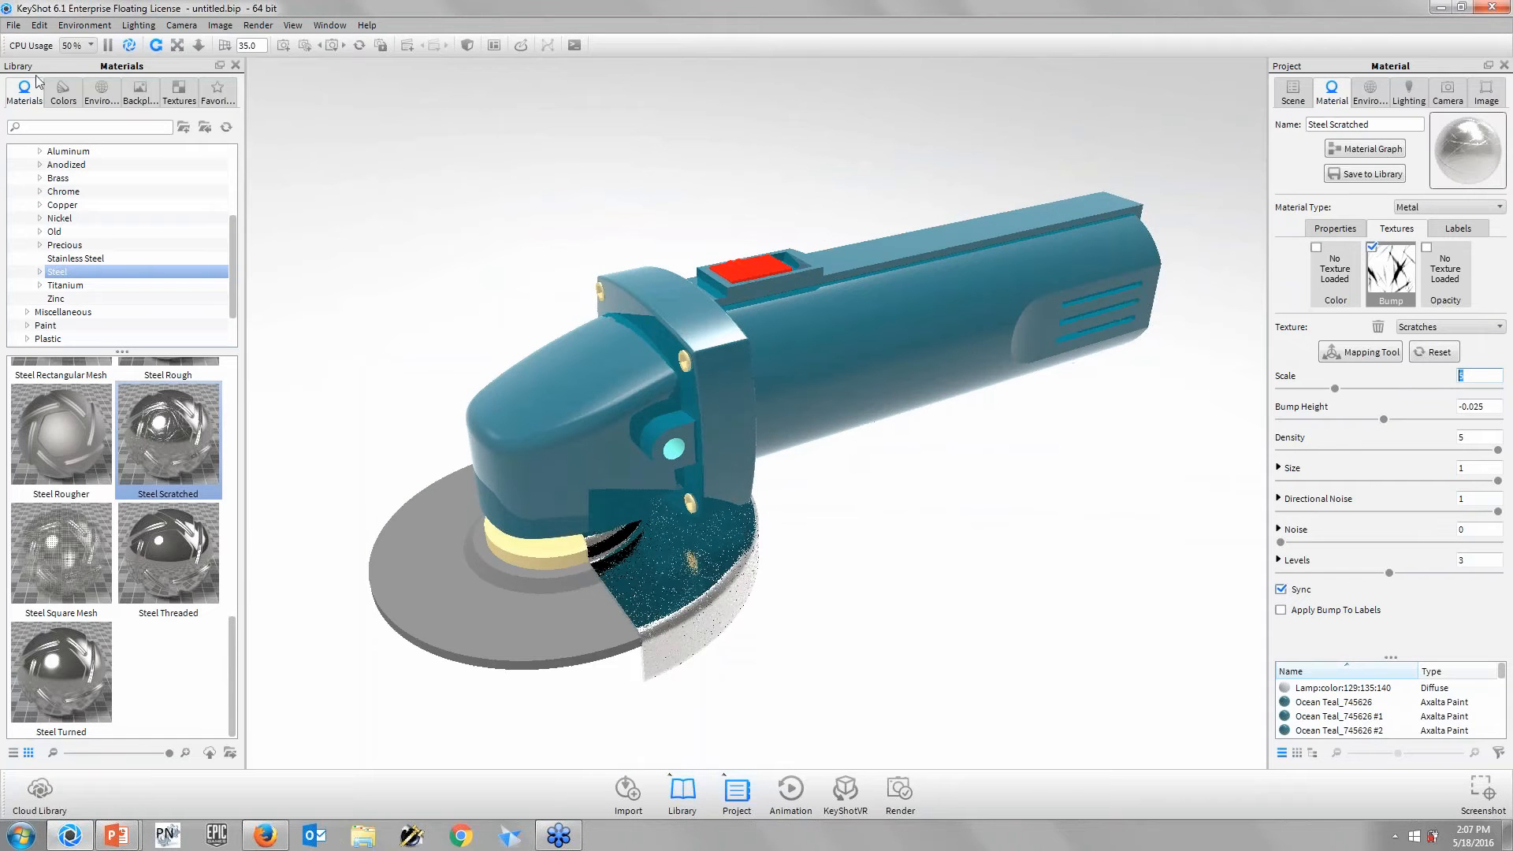
- Apply the Asphalt material from the KeyShot Favorites to the grey grinding disc
{"action": "left_click", "coordinate": [222, 98]}
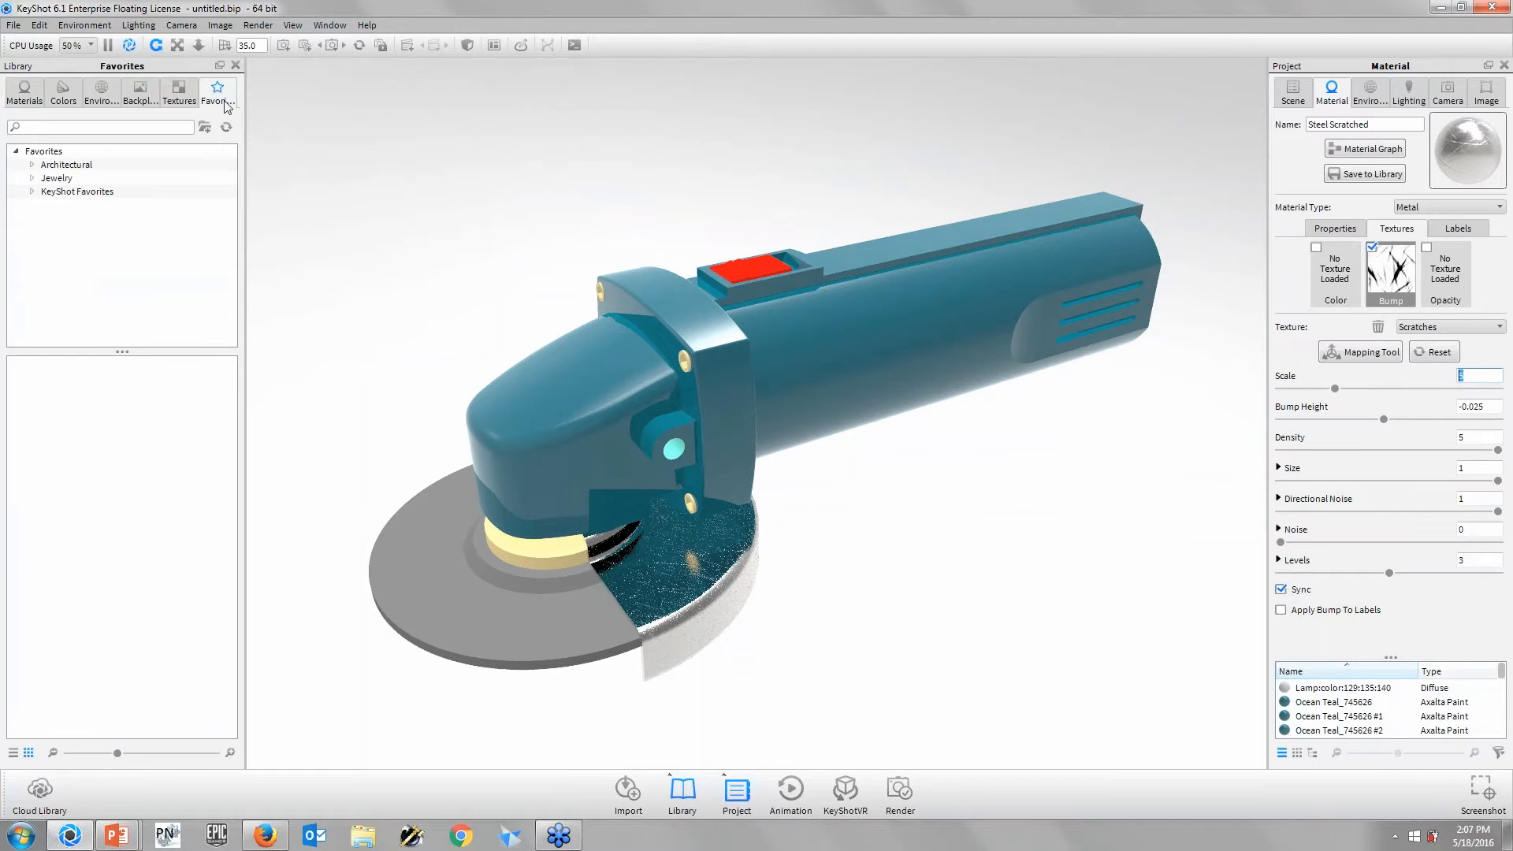
{"action": "left_click", "coordinate": [77, 197]}
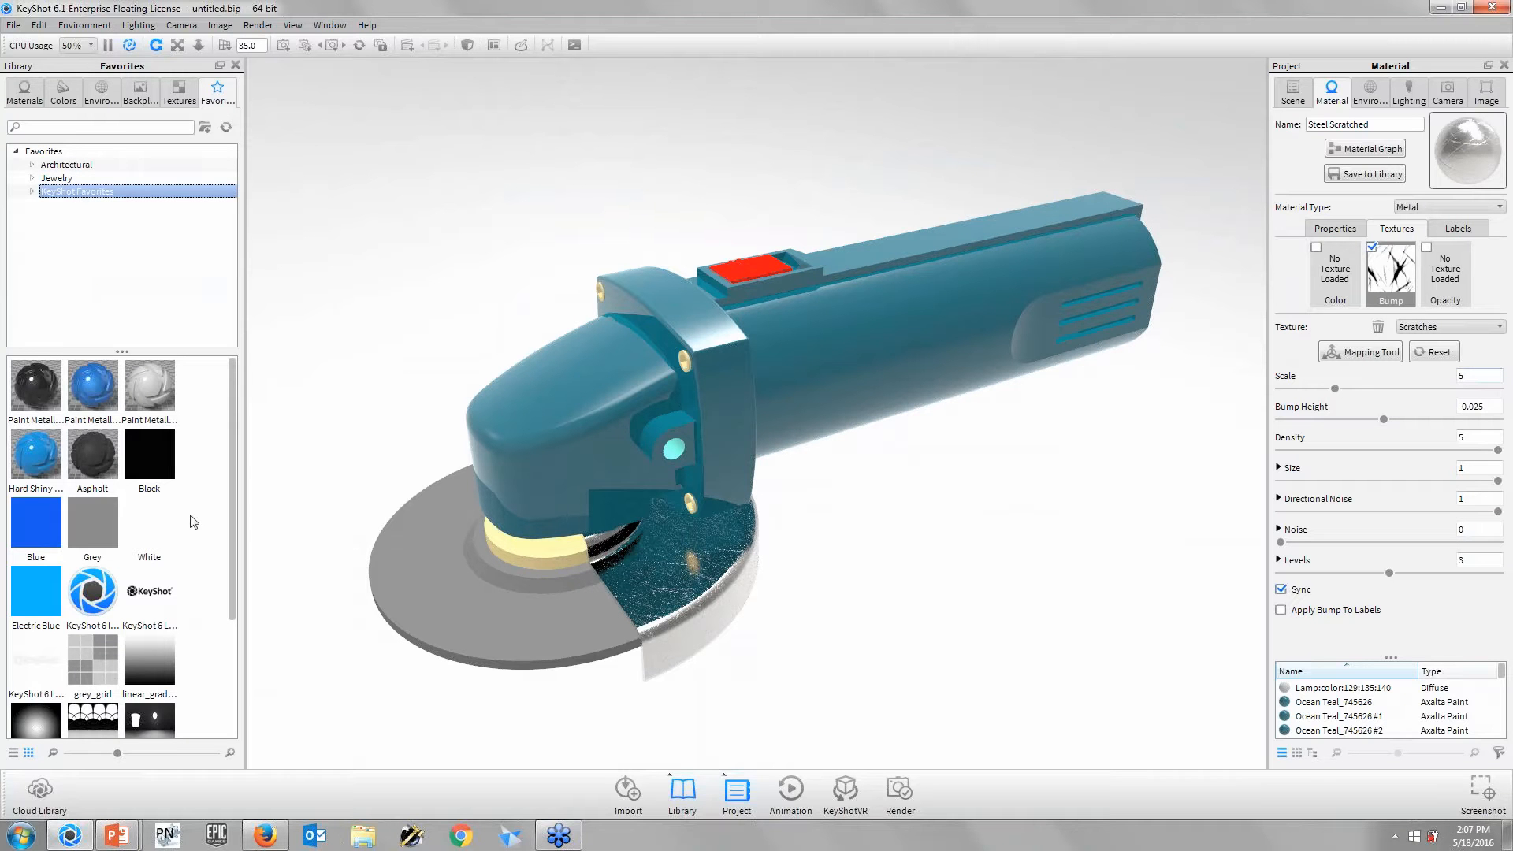
{"action": "left_click", "coordinate": [87, 456]}
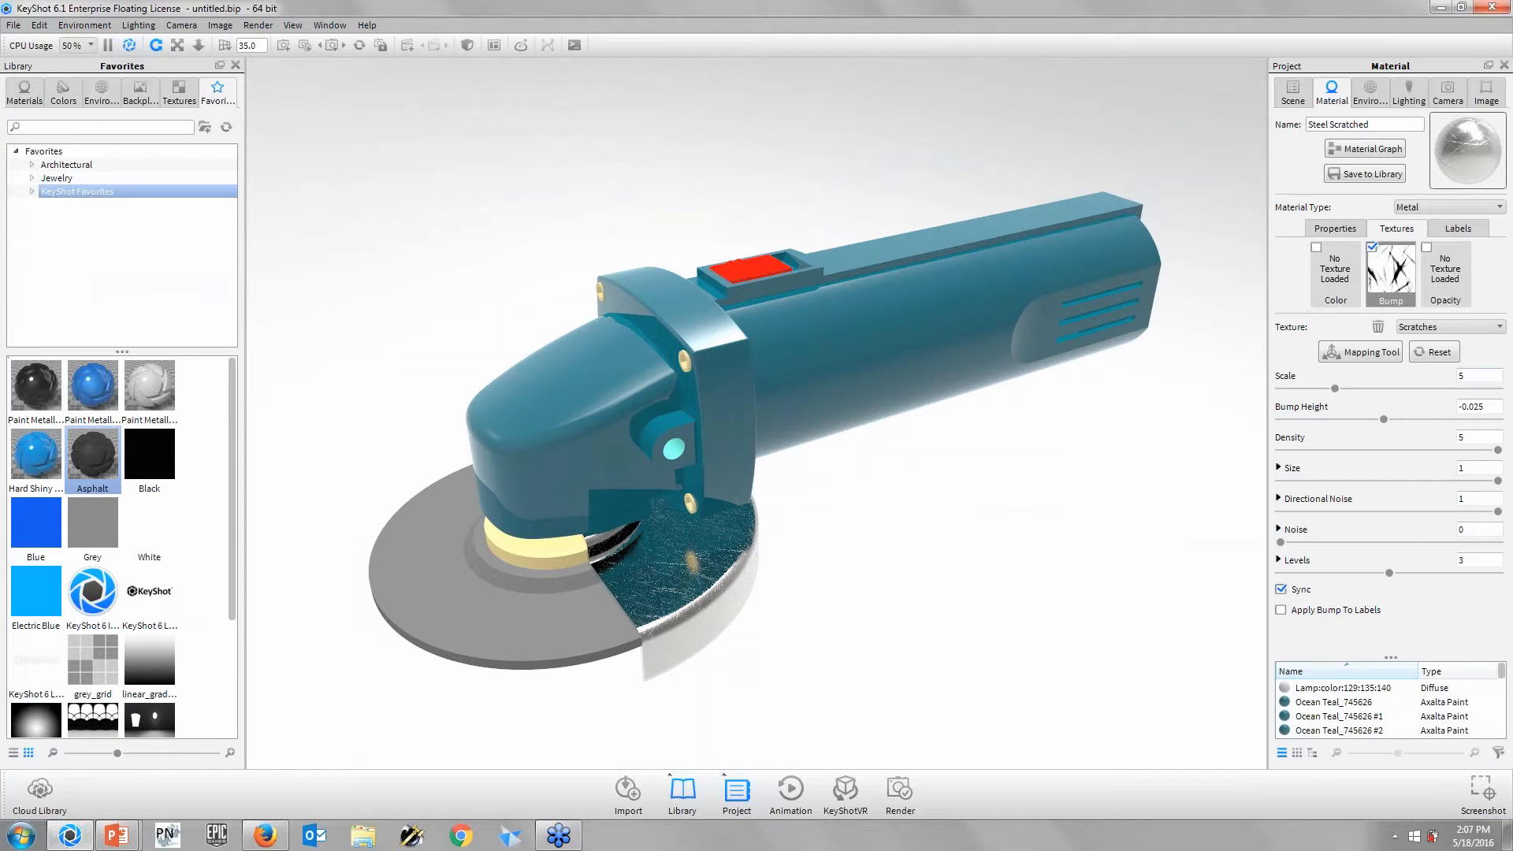
{"action": "left_click_drag", "start_coordinate": [93, 455], "coordinate": [536, 622]}
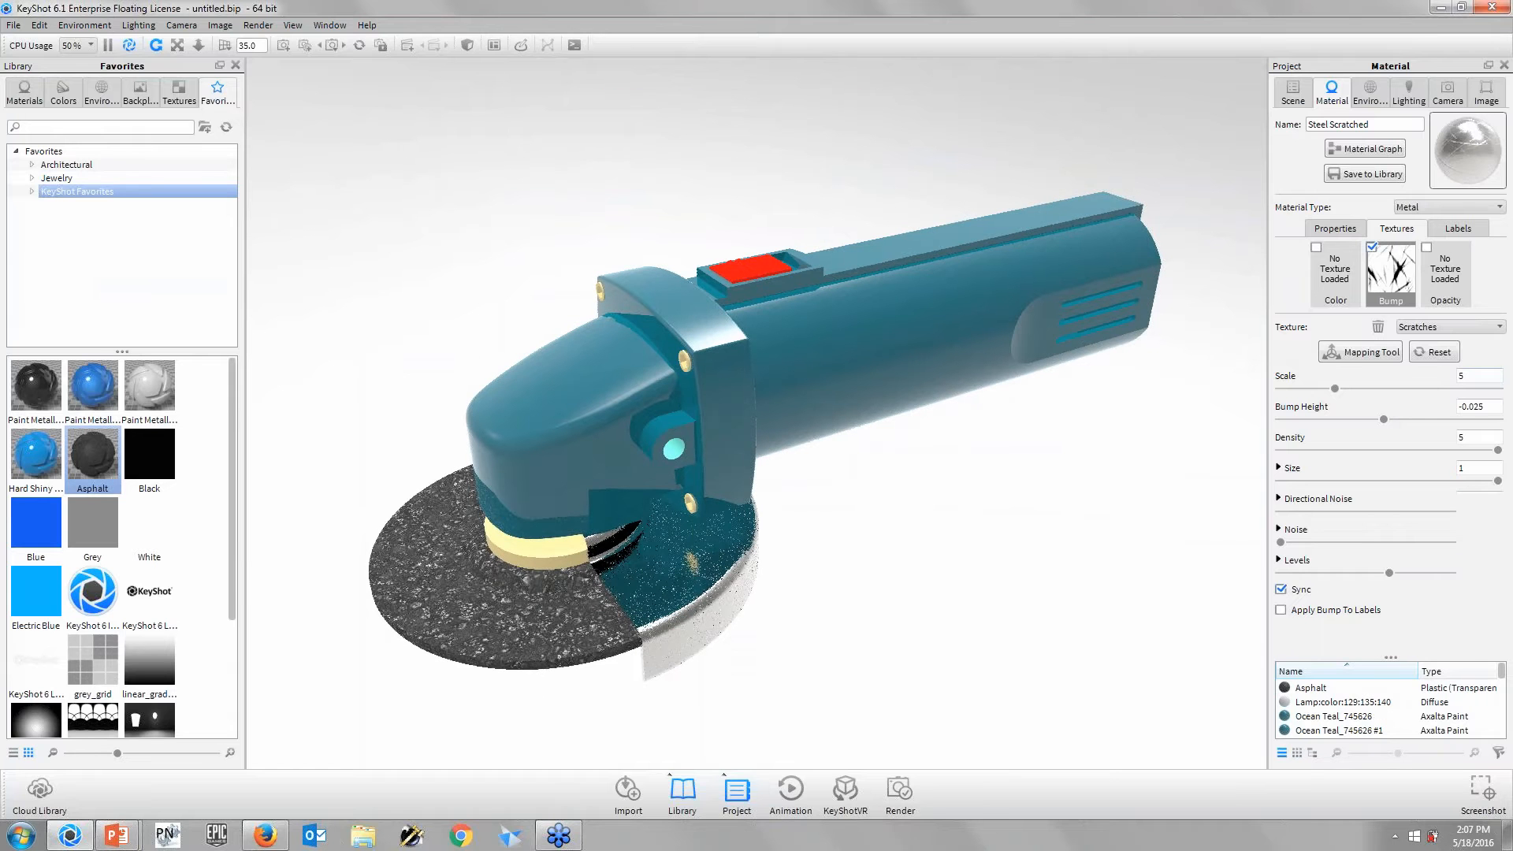
- Set the mapping scale of the grinding disc's Asphalt texture to 0.2
{"action": "left_click", "coordinate": [1396, 229]}
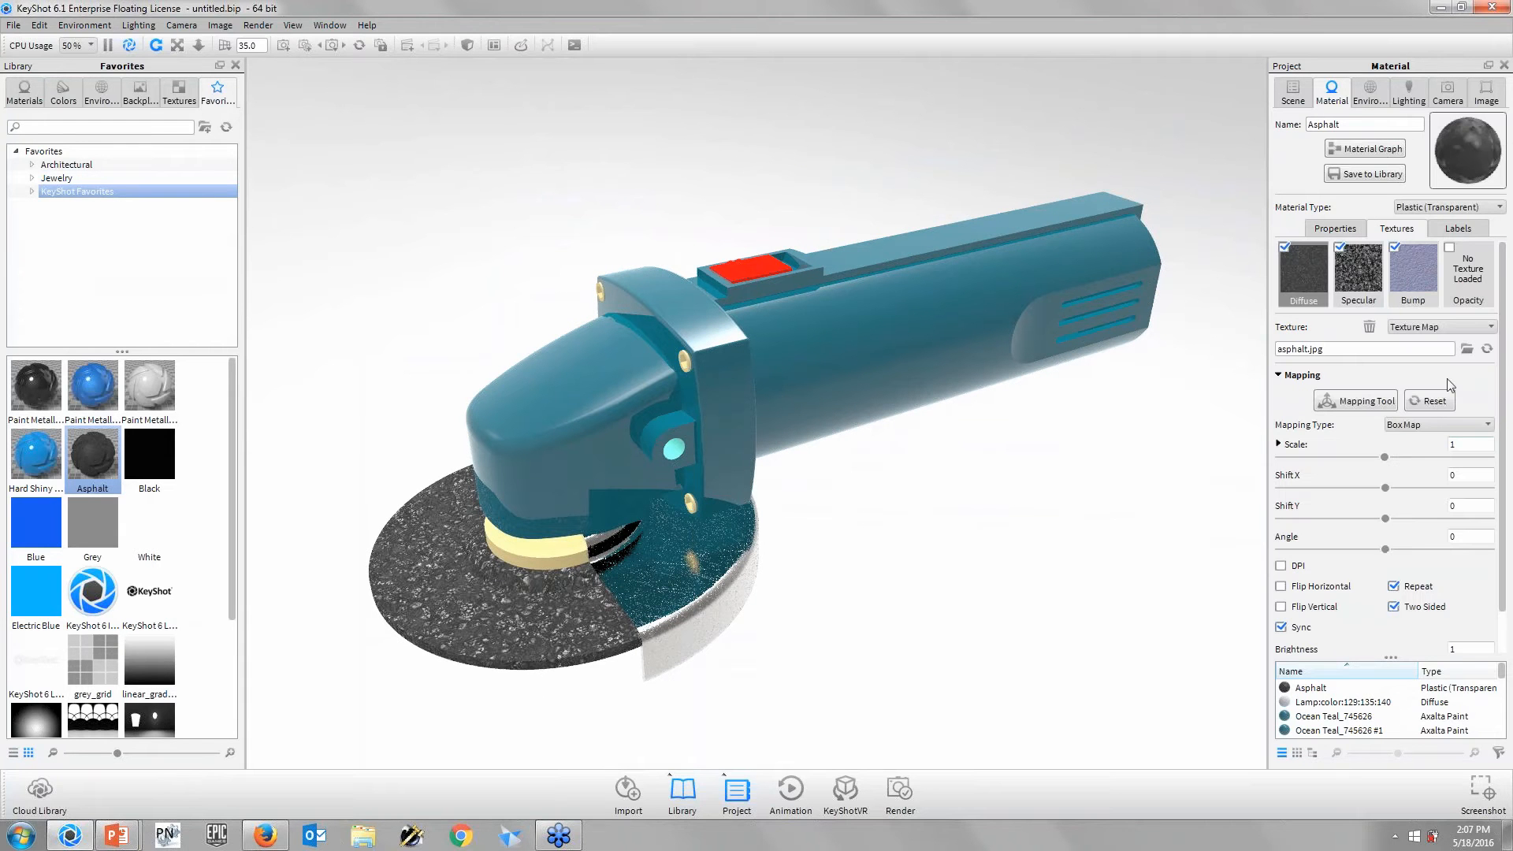
{"action": "left_click_drag", "start_coordinate": [1464, 446], "coordinate": [1413, 452]}
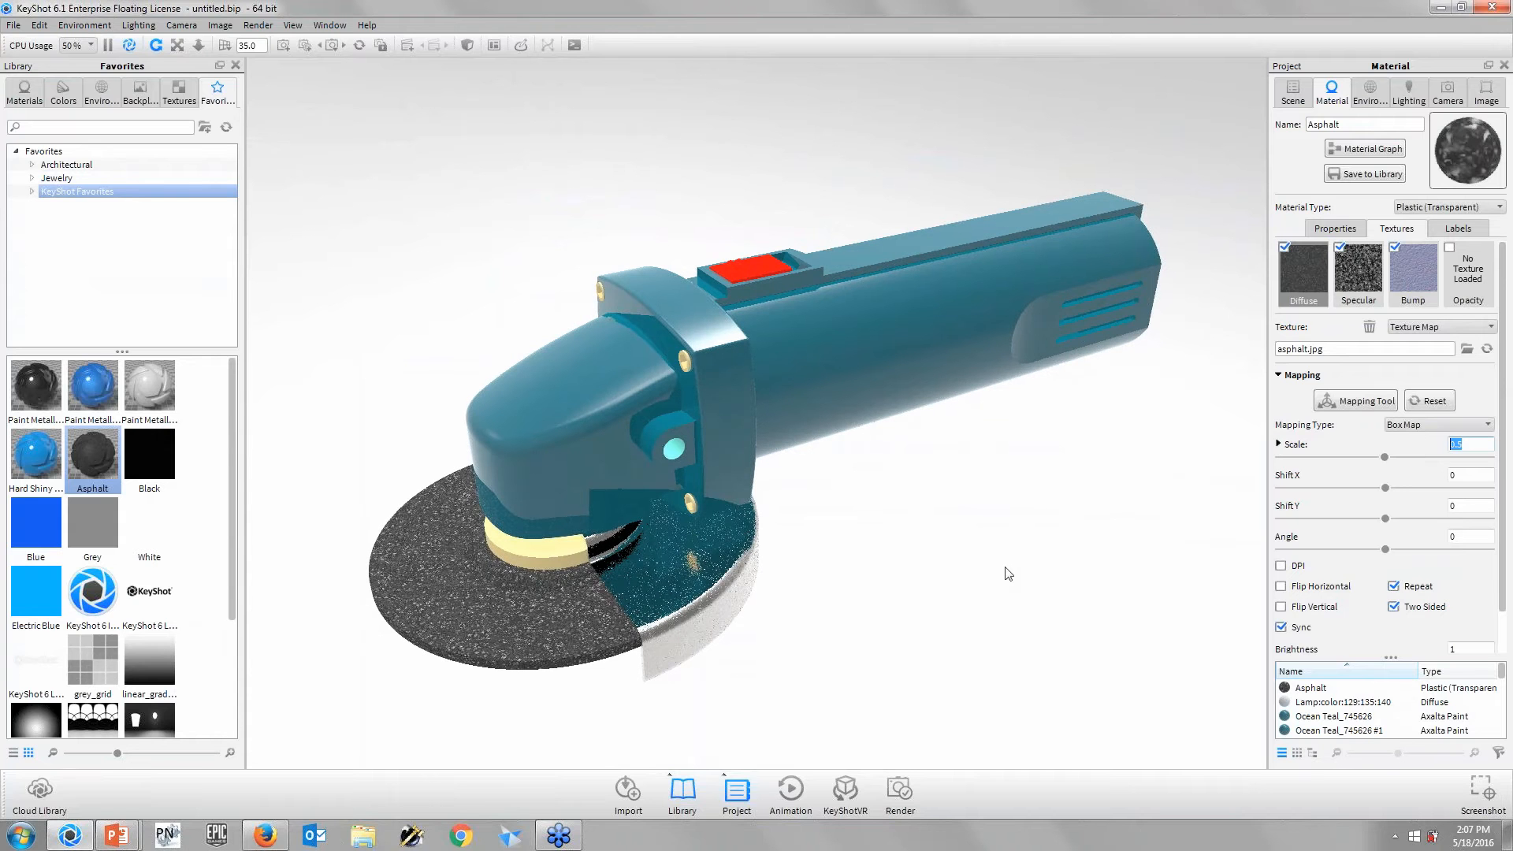
{"action": "type", "text": "0.2"}
{"action": "key", "text": "Return"}
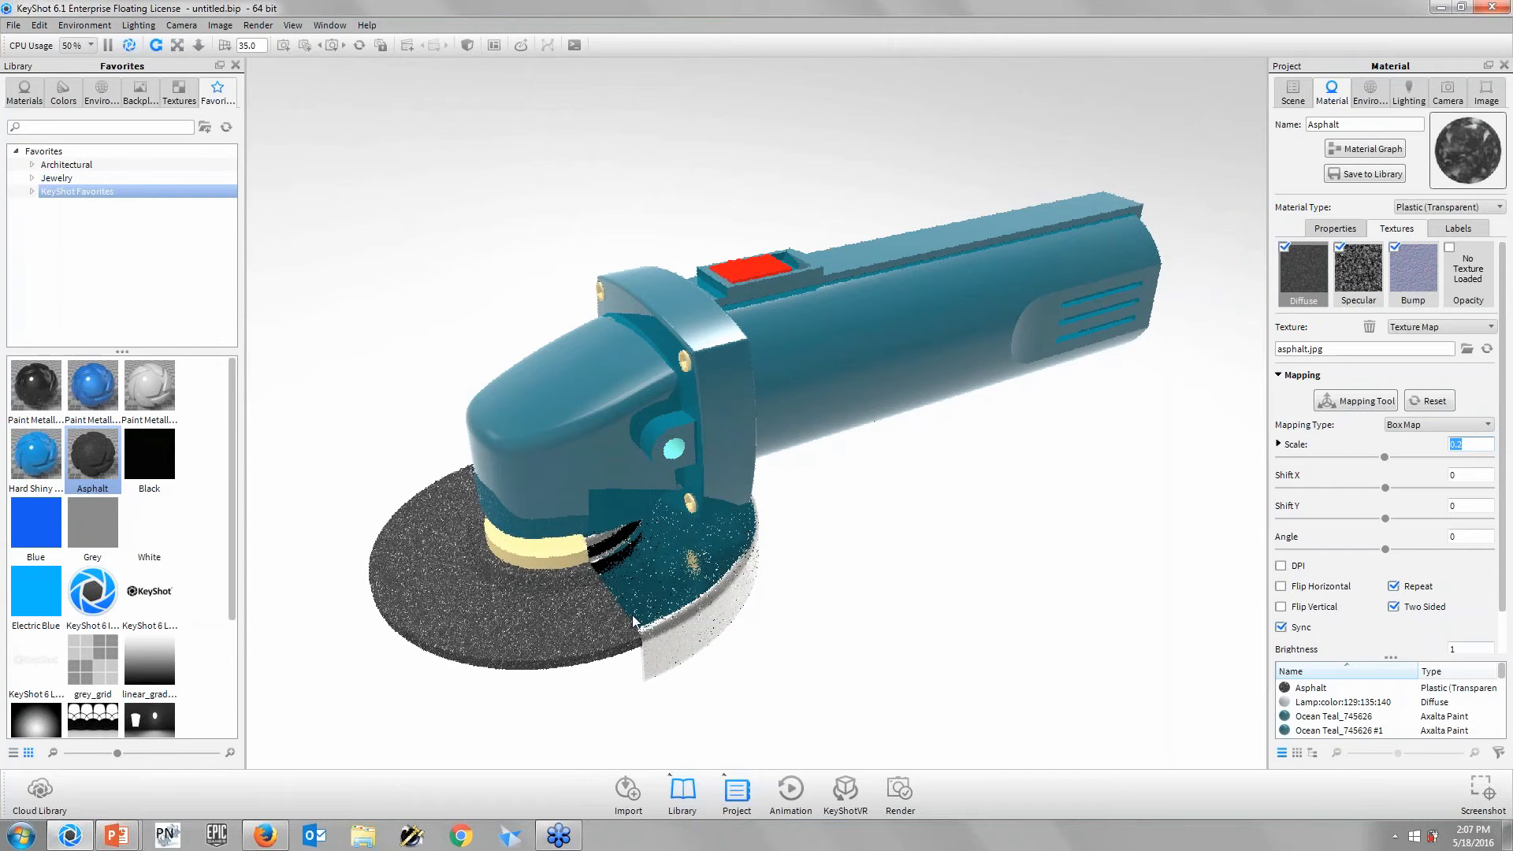
- Look through the commands available for the red switch, and close the list without choosing one
{"action": "left_click_drag", "start_coordinate": [611, 628], "coordinate": [616, 630]}
{"action": "left_click", "coordinate": [25, 96]}
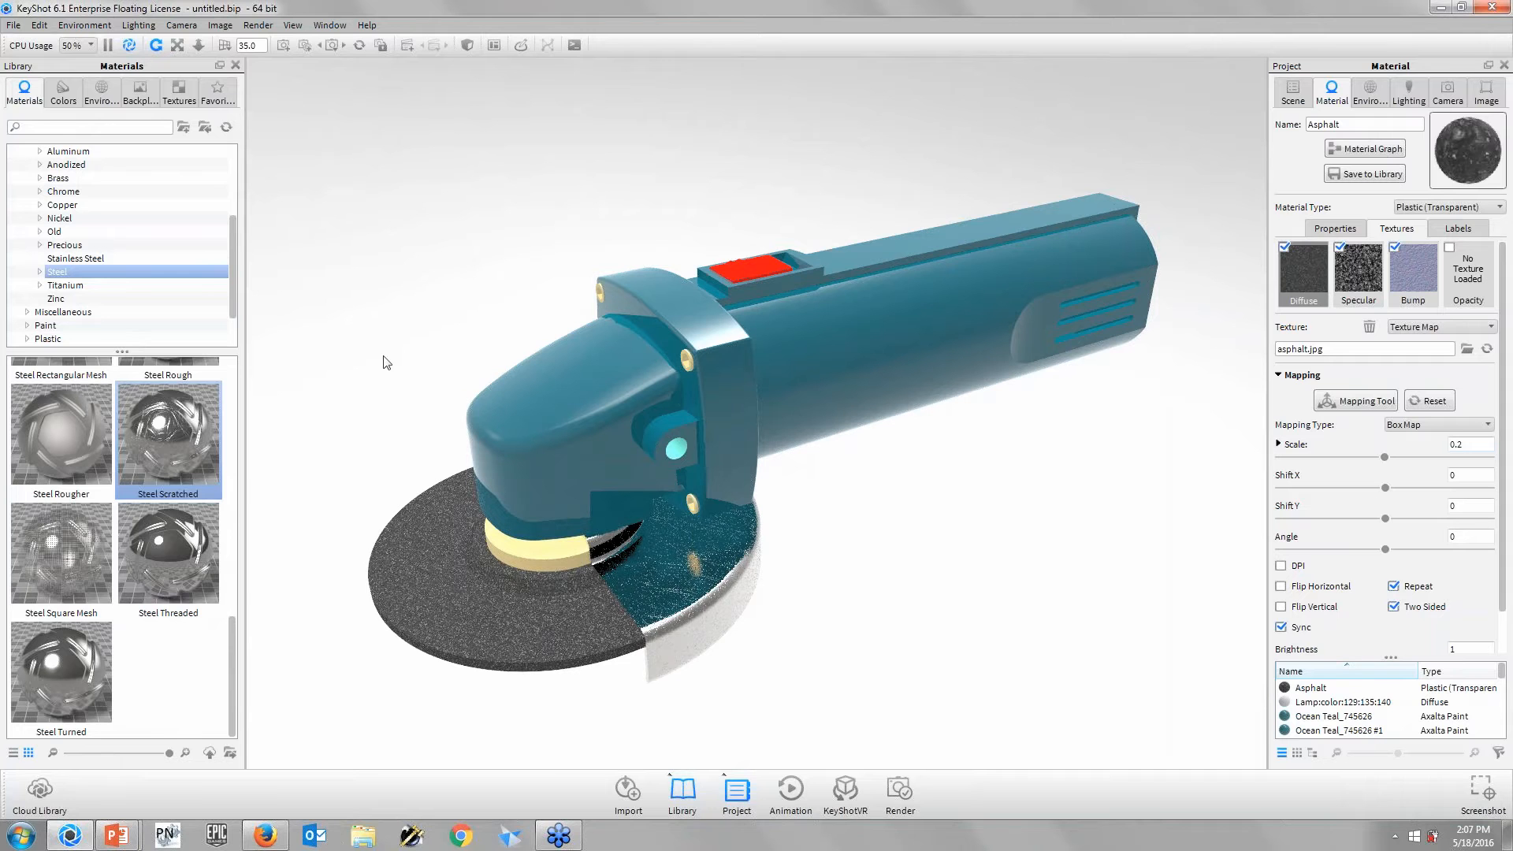
{"action": "left_click_drag", "start_coordinate": [364, 299], "coordinate": [641, 264]}
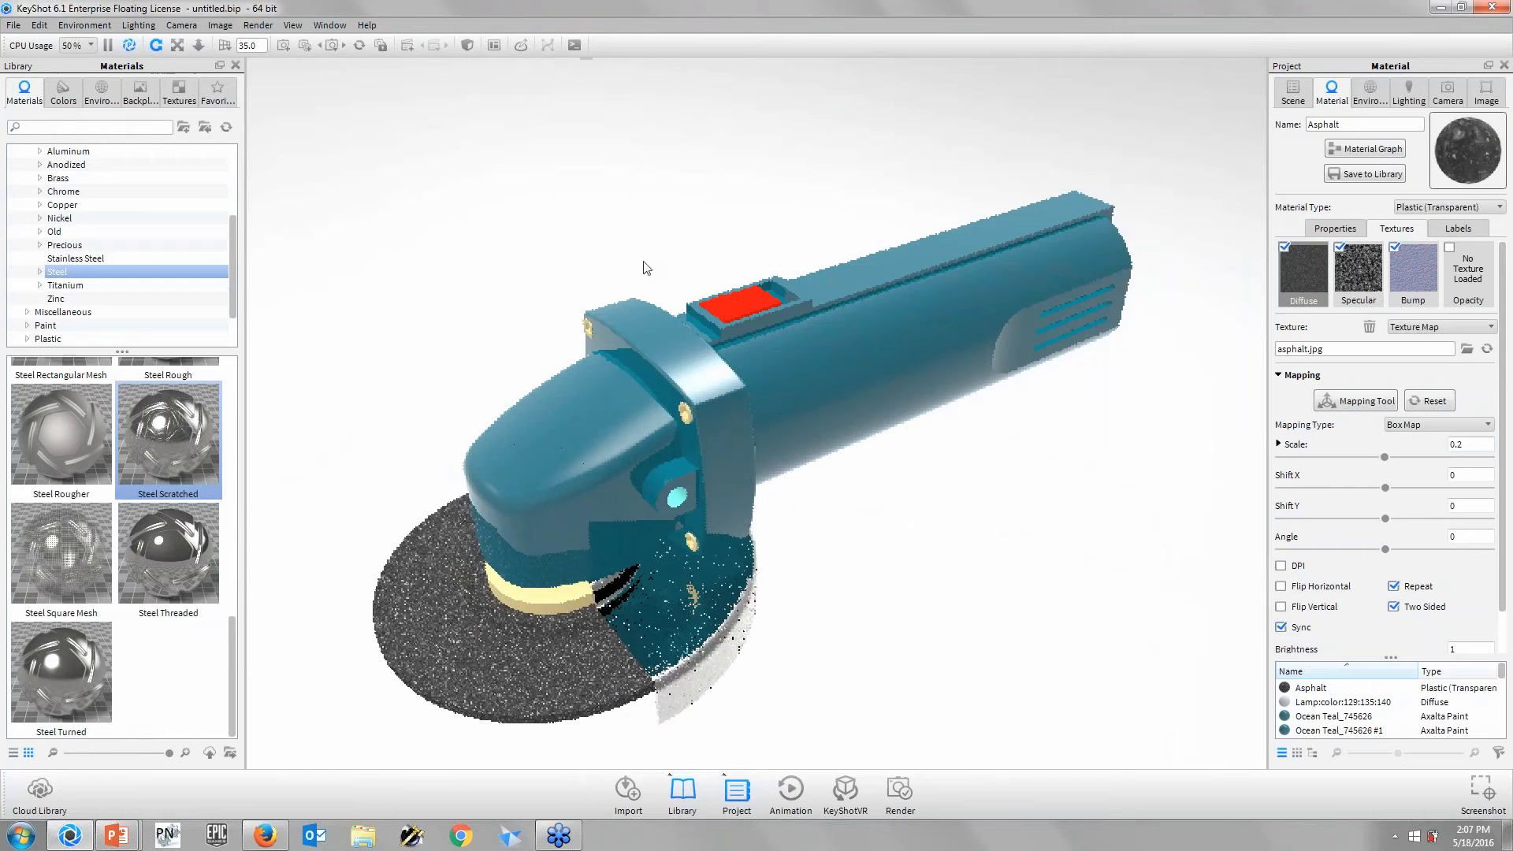
{"action": "right_click", "coordinate": [743, 306]}
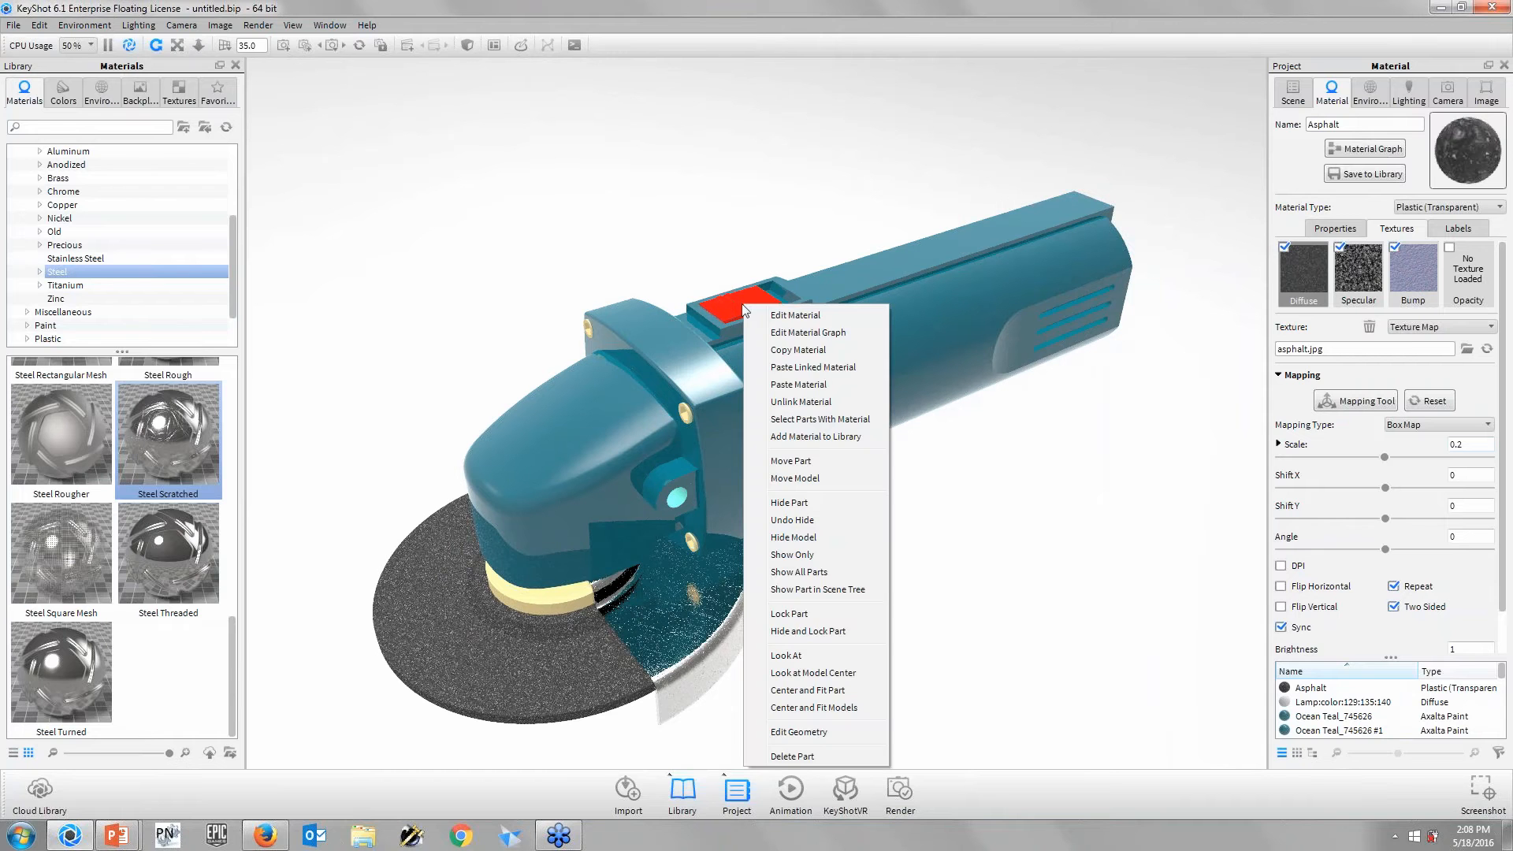
{"action": "left_click", "coordinate": [924, 615]}
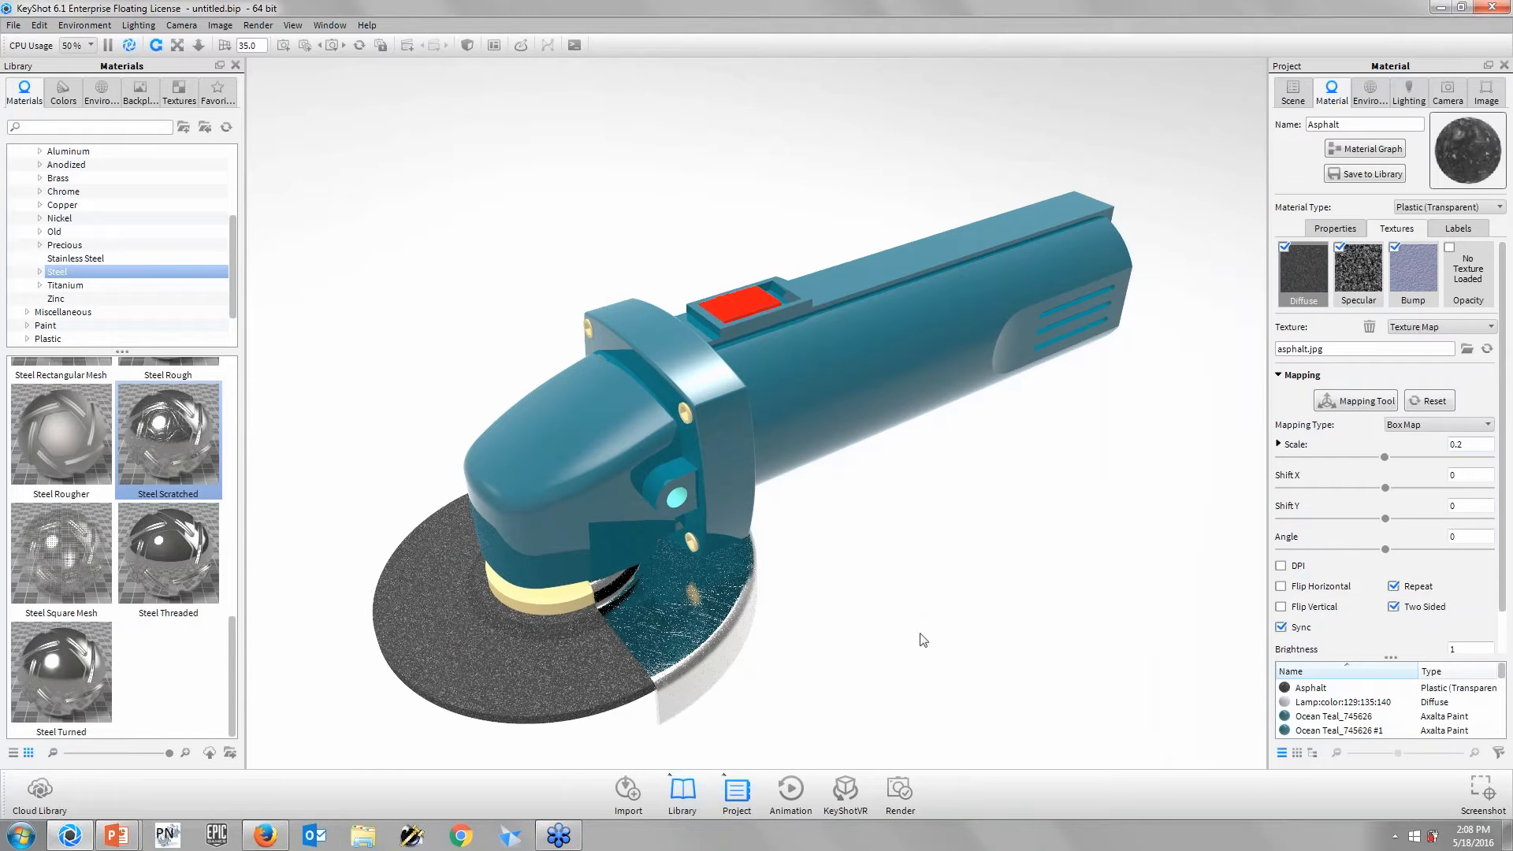
- Expand the Grinder1 model in the scene tree, hide and lock its Lamp part, and clear the selection
{"action": "left_click_drag", "start_coordinate": [908, 678], "coordinate": [843, 678]}
{"action": "scroll", "coordinate": [842, 678], "scroll_direction": "down", "scroll_amount": 5}
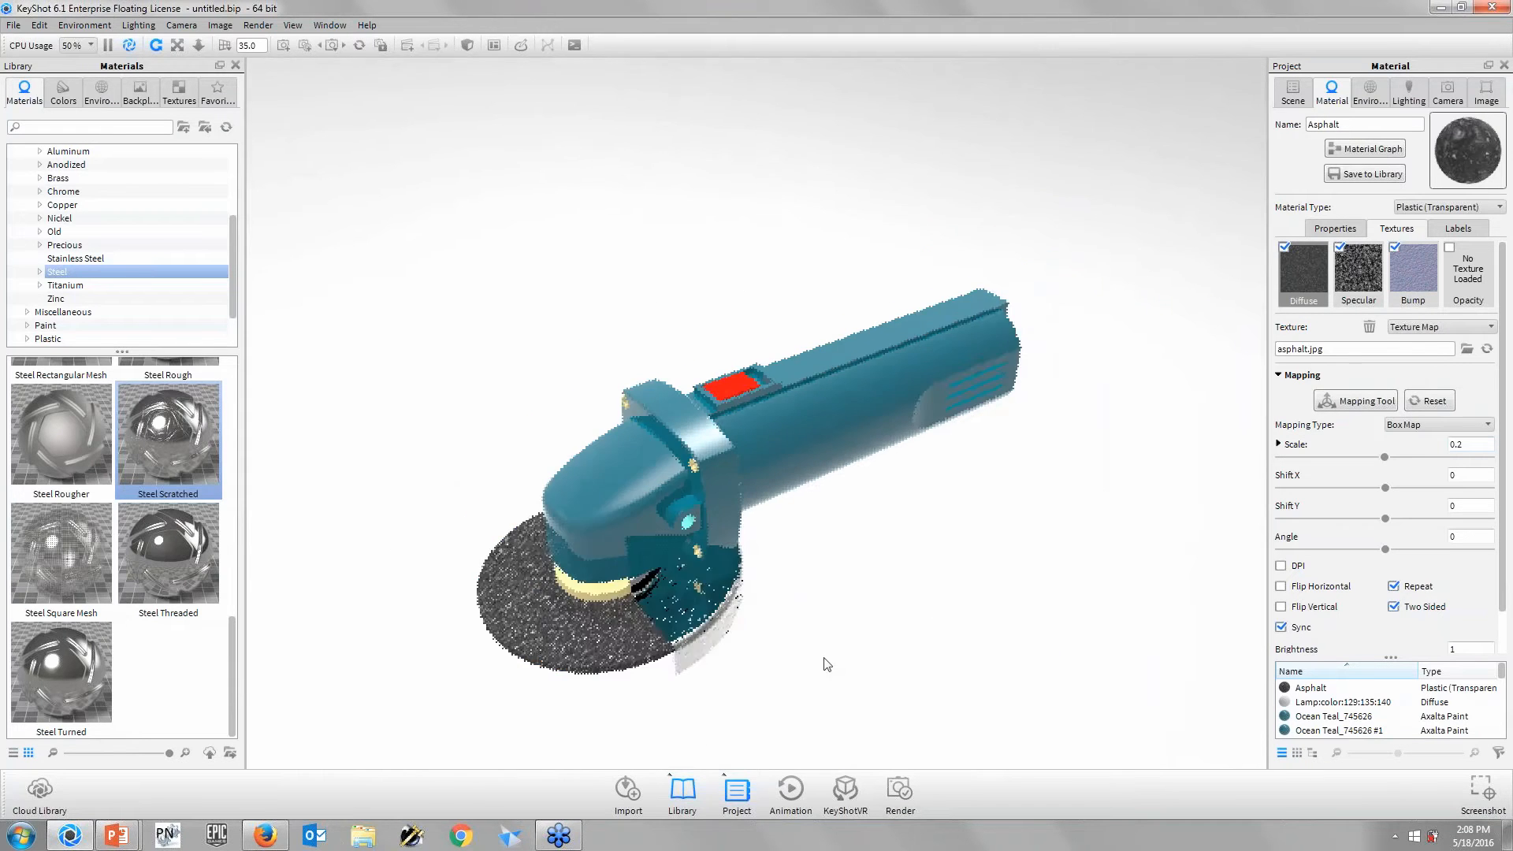
{"action": "left_click", "coordinate": [1293, 95]}
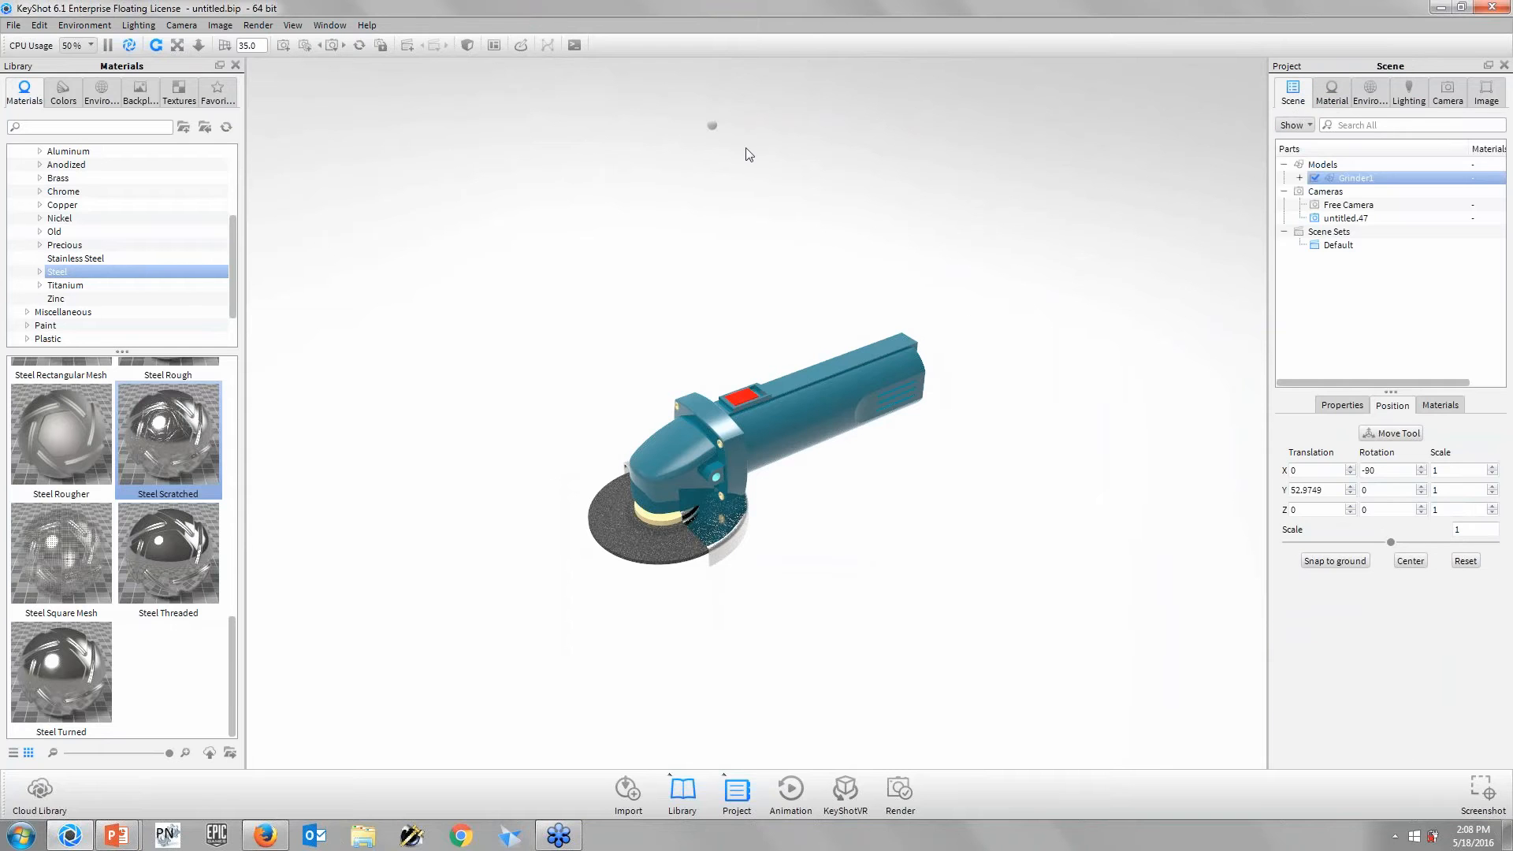
{"action": "left_click", "coordinate": [1299, 178]}
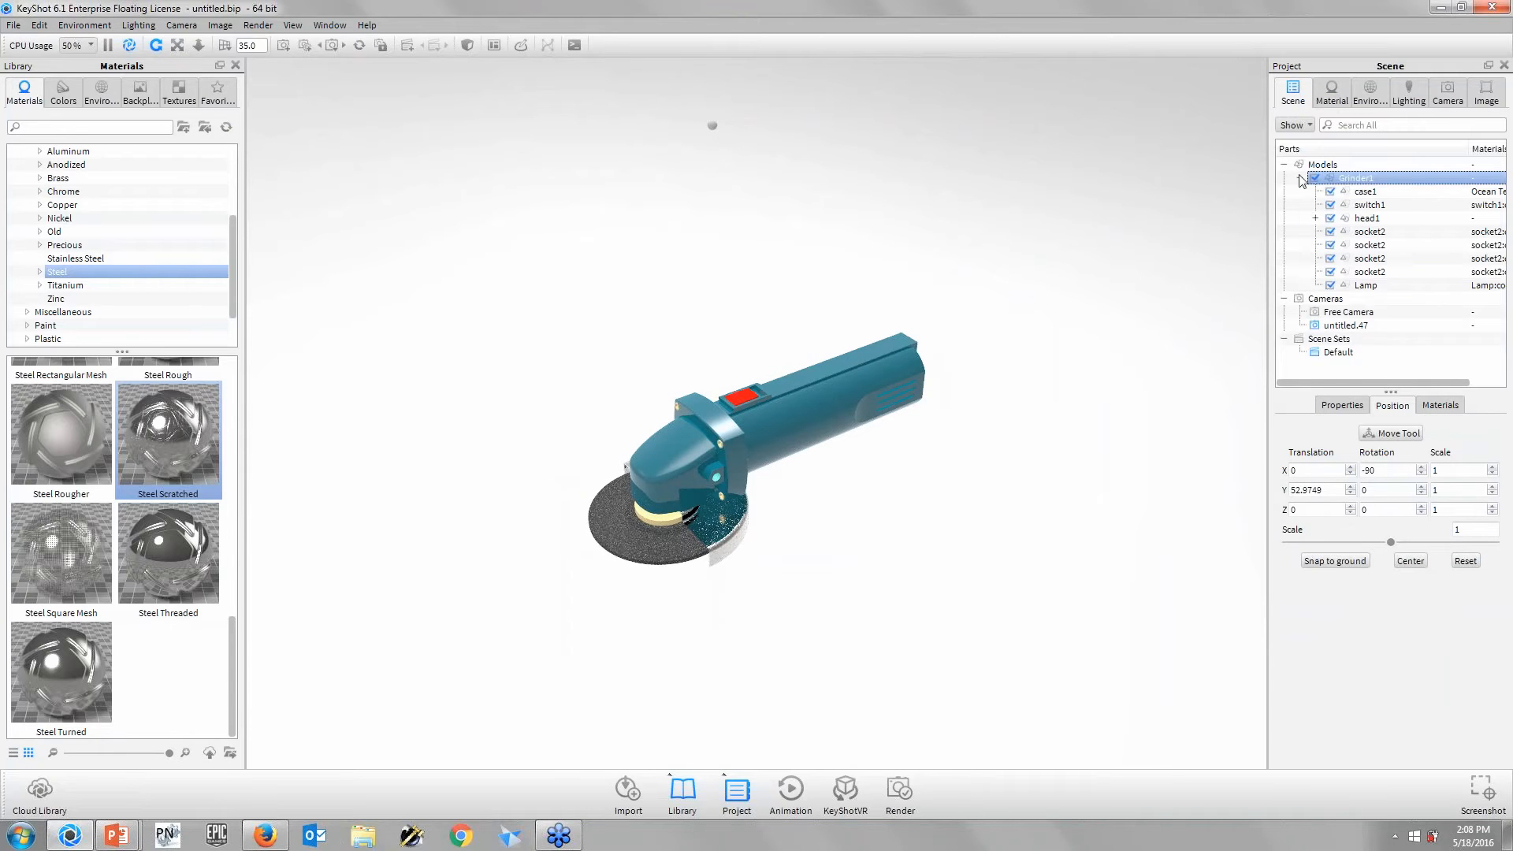
{"action": "left_click", "coordinate": [1360, 287]}
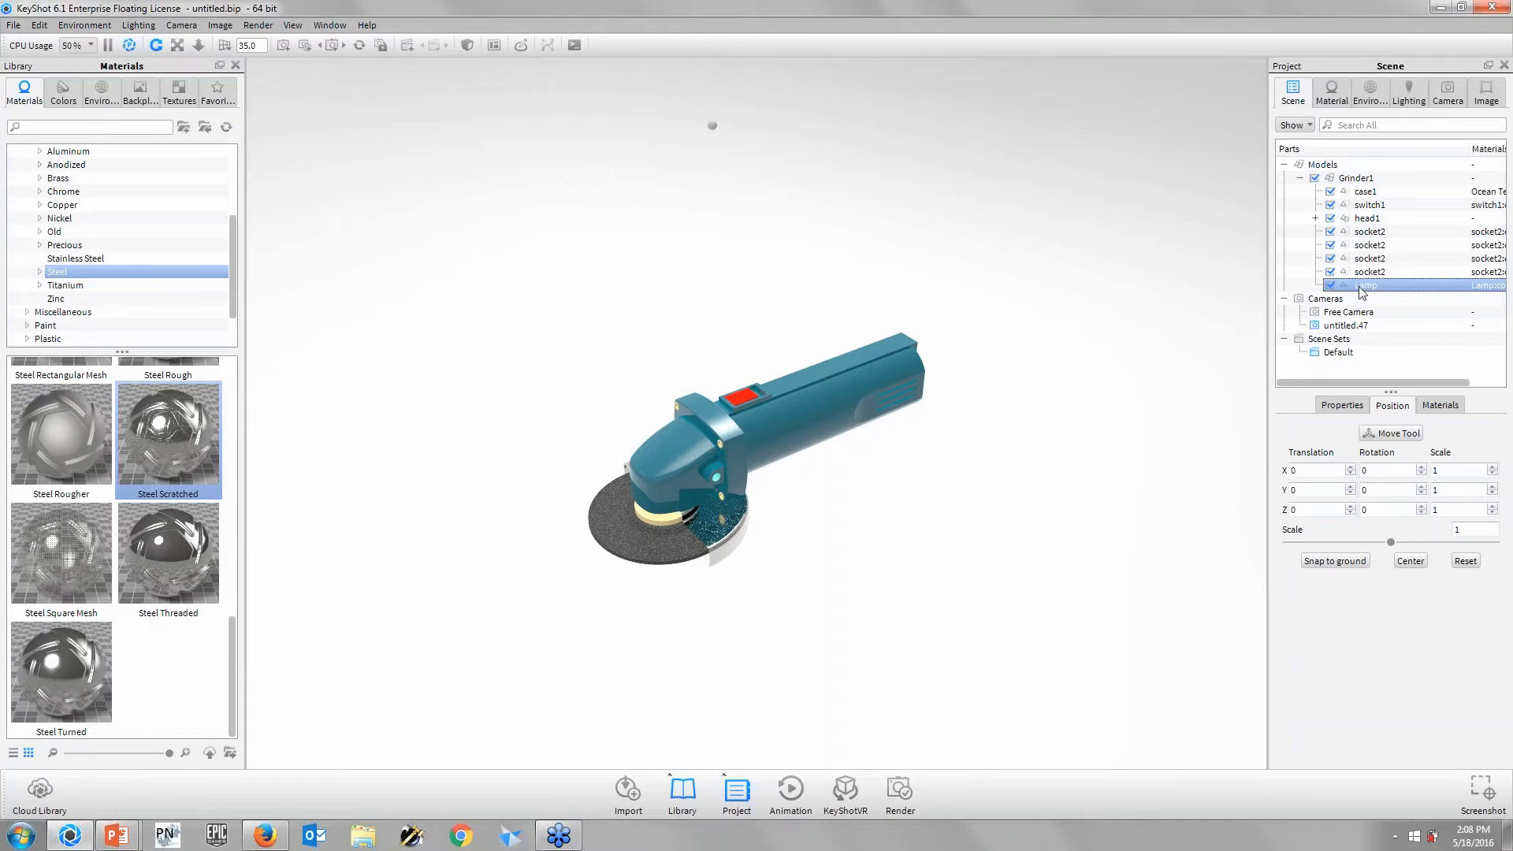
{"action": "right_click", "coordinate": [1363, 290]}
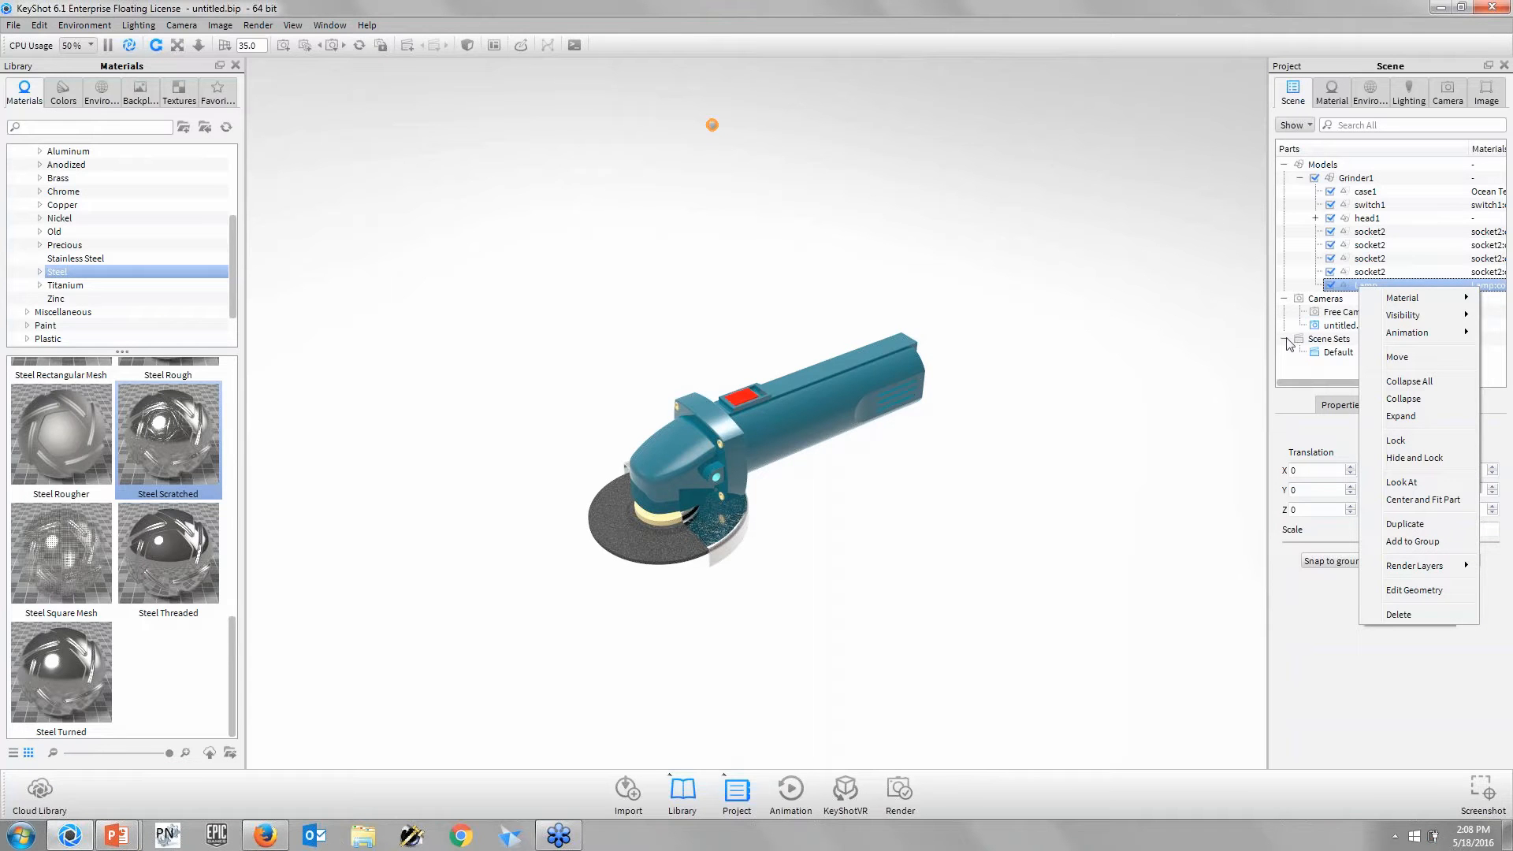
{"action": "left_click", "coordinate": [1414, 458]}
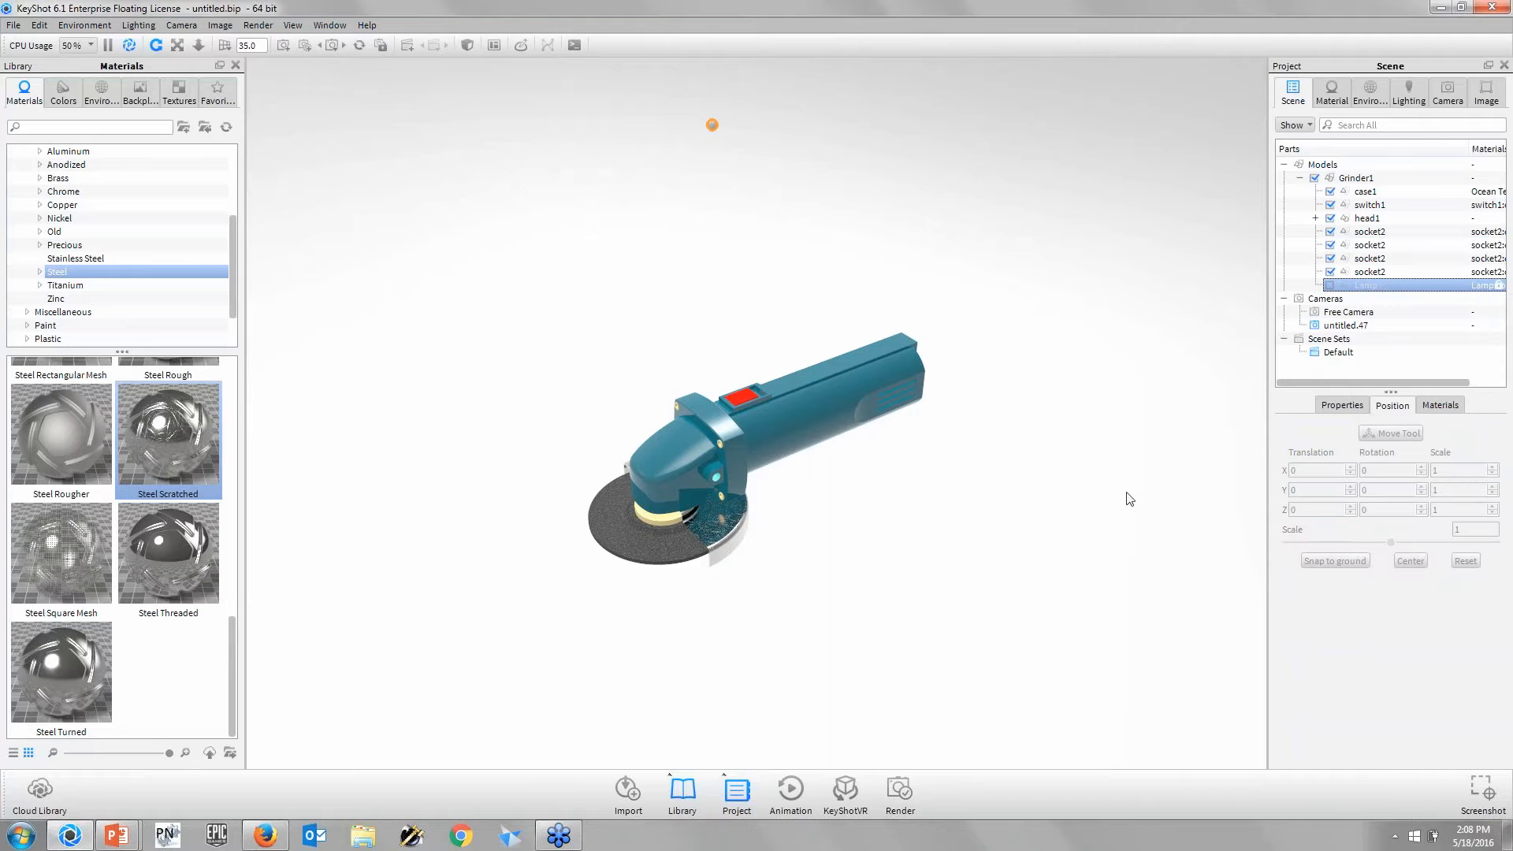
{"action": "left_click", "coordinate": [1130, 494]}
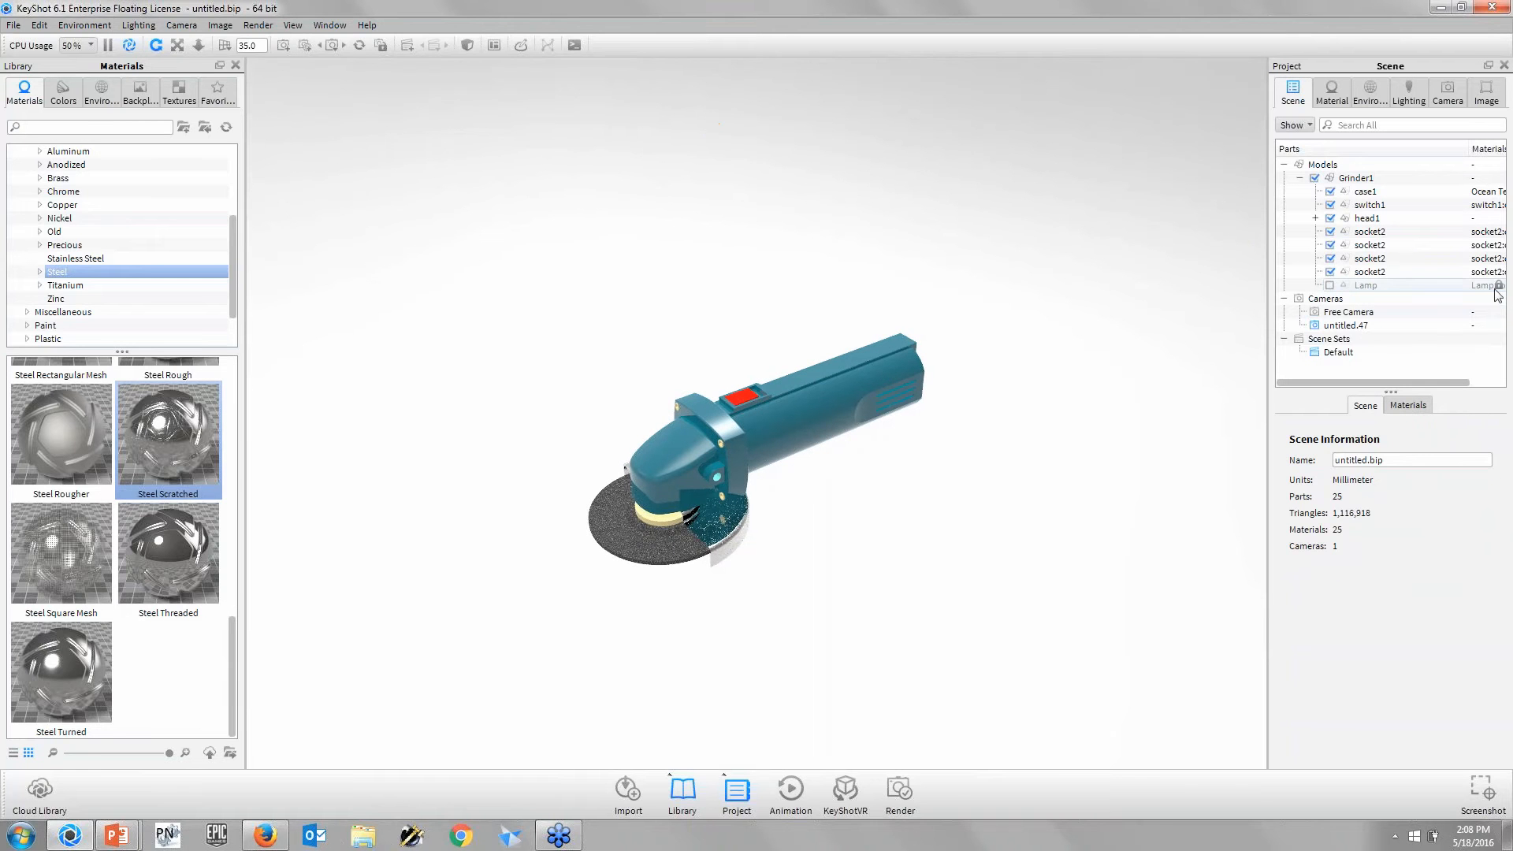
- Lock the red switch1 part and unlock it again
{"action": "scroll", "coordinate": [725, 418], "scroll_direction": "up", "scroll_amount": 6}
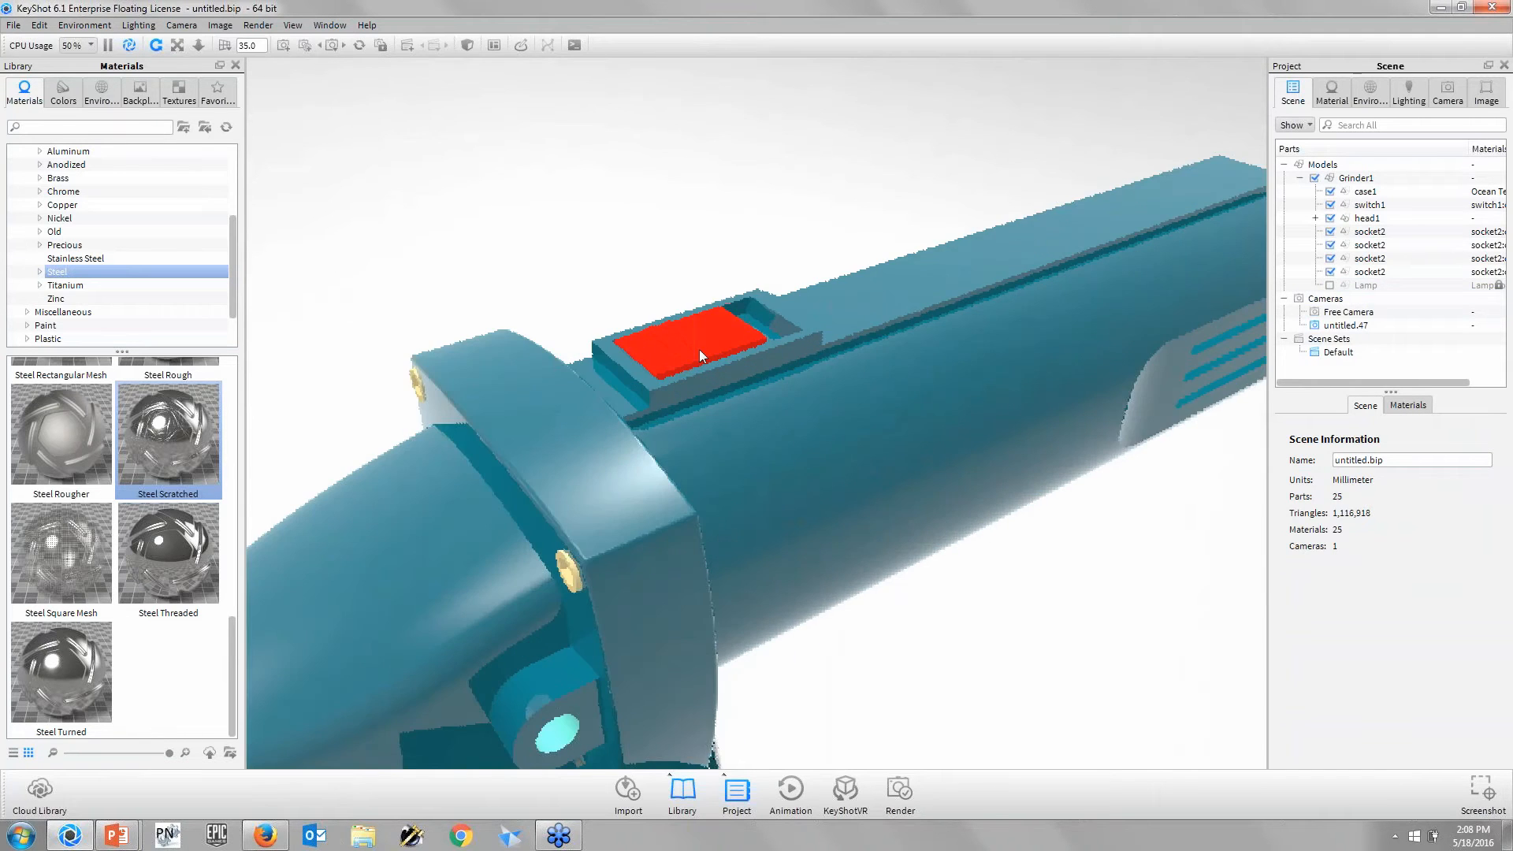
{"action": "scroll", "coordinate": [700, 349], "scroll_direction": "up", "scroll_amount": 1}
{"action": "right_click", "coordinate": [691, 336]}
{"action": "left_click", "coordinate": [672, 330]}
{"action": "right_click", "coordinate": [672, 330]}
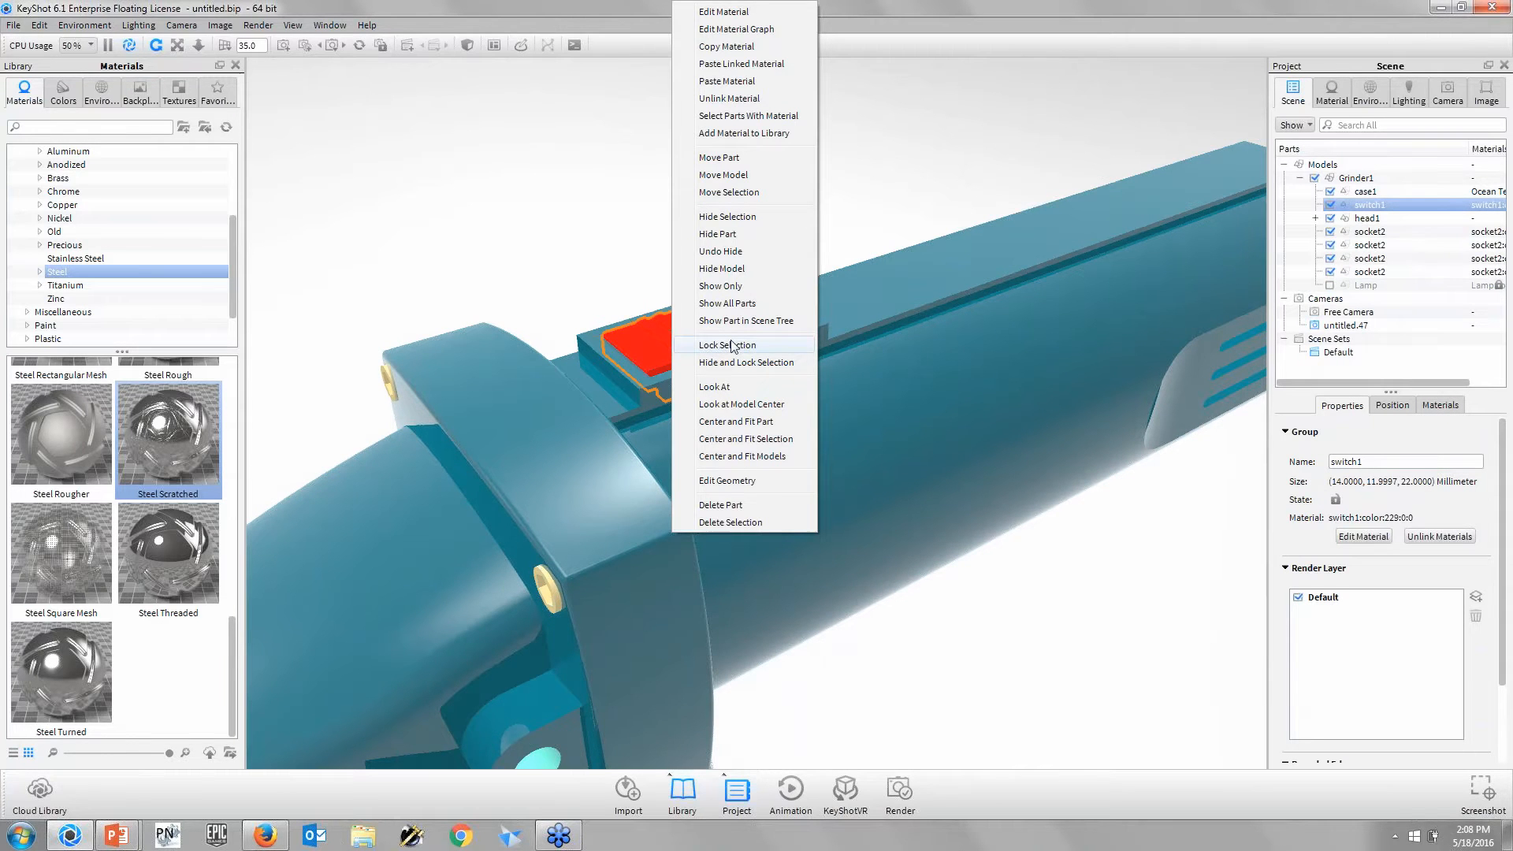
{"action": "left_click", "coordinate": [732, 345]}
{"action": "right_click", "coordinate": [1359, 205]}
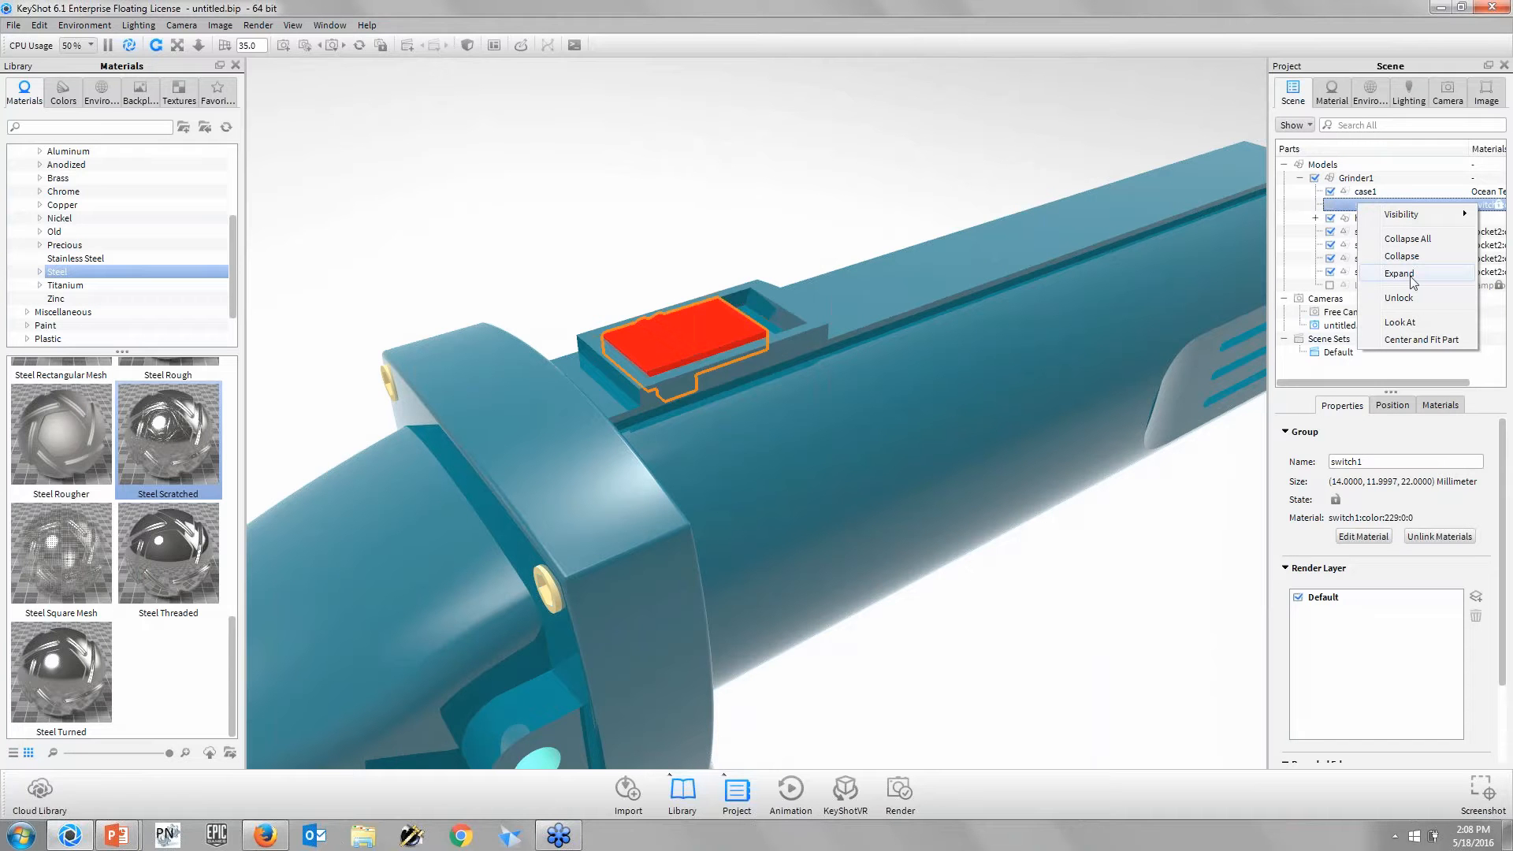
{"action": "left_click", "coordinate": [1398, 297]}
- Hide and lock the switch1 part
{"action": "right_click", "coordinate": [1360, 206]}
{"action": "left_click", "coordinate": [1411, 378]}
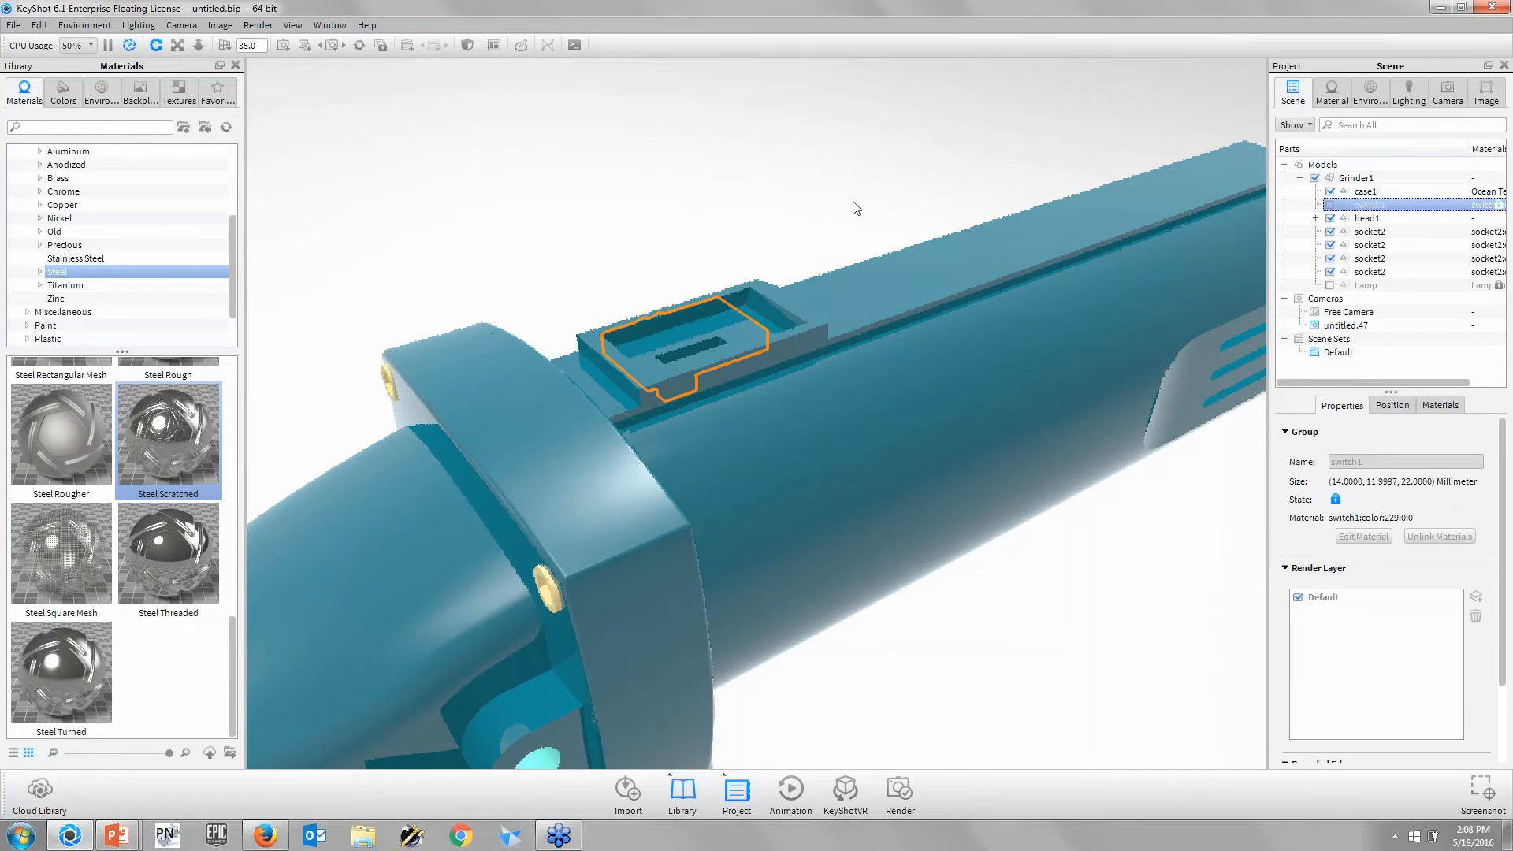
{"action": "right_click", "coordinate": [786, 366]}
{"action": "key", "text": "Escape"}
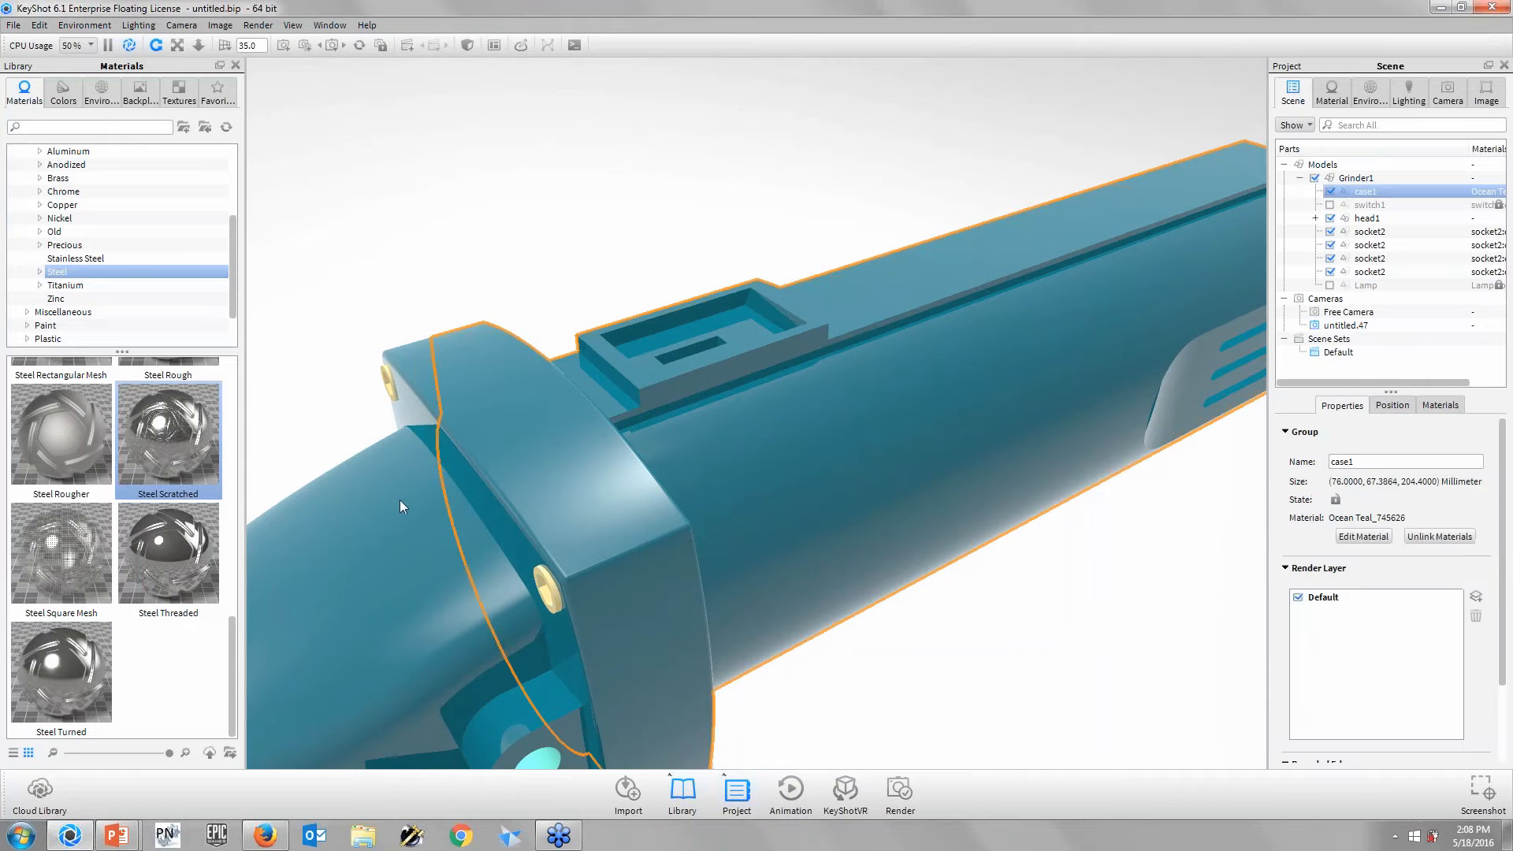
- Hide the teal head1 gear housing part, and hide the whole grinder model
{"action": "right_click", "coordinate": [400, 500]}
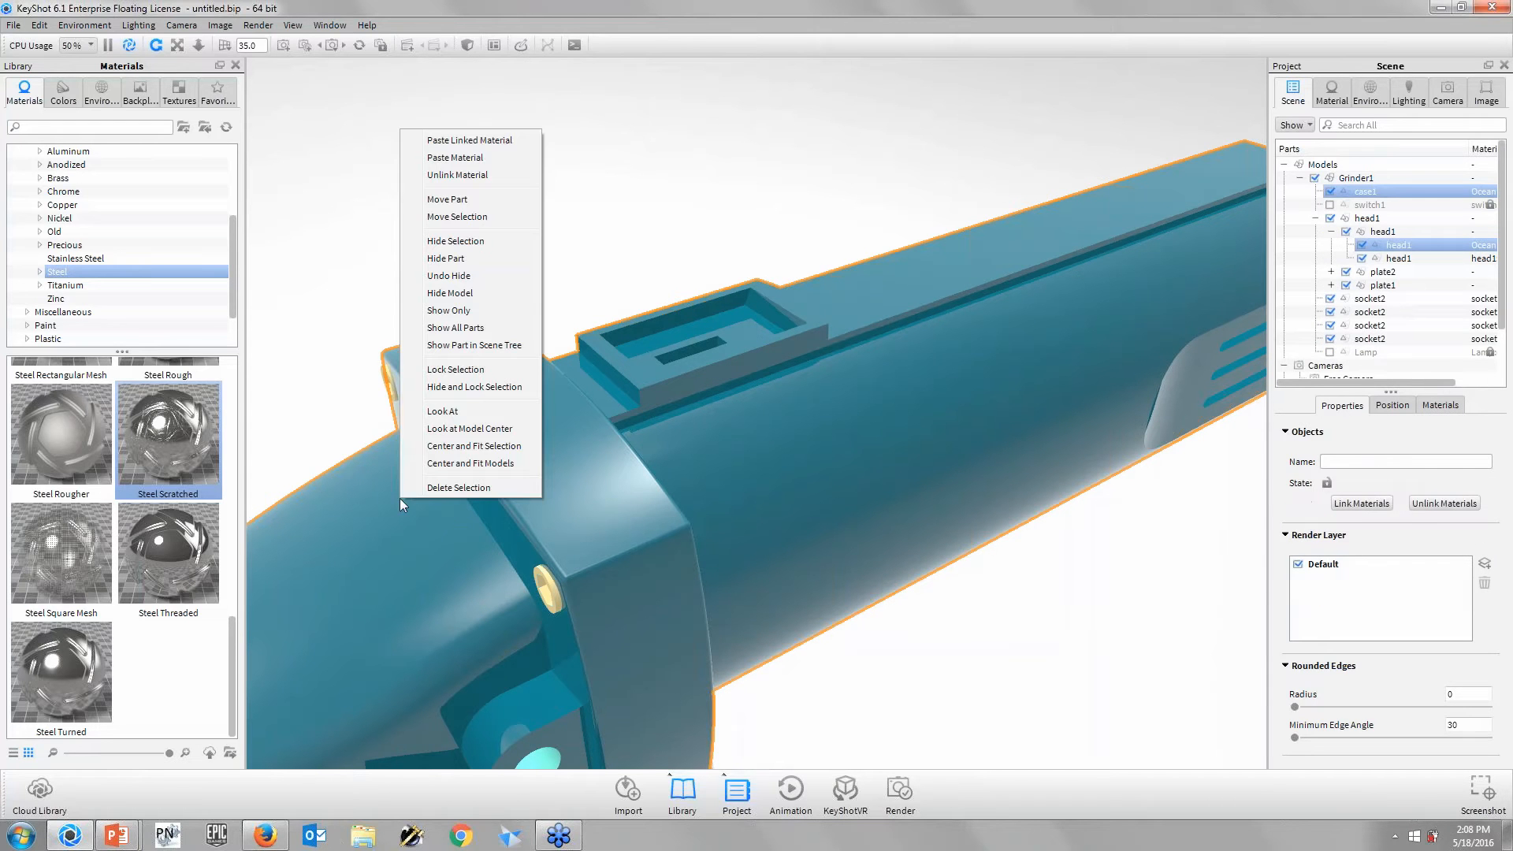
{"action": "left_click", "coordinate": [464, 266]}
{"action": "right_click", "coordinate": [594, 370]}
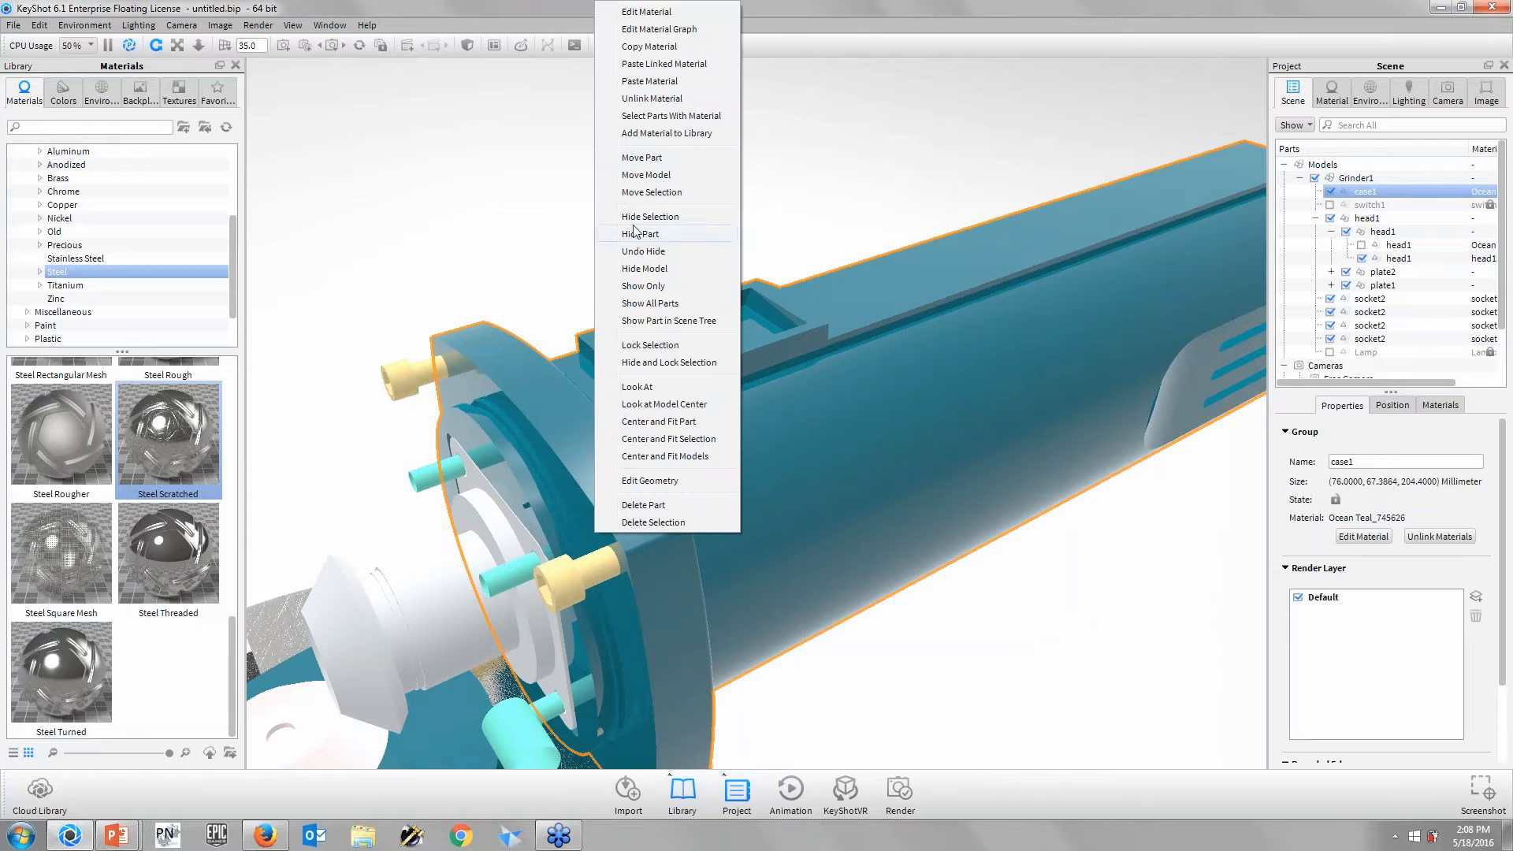
{"action": "left_click", "coordinate": [658, 268]}
- Show all unlocked grinder parts again, and unlock and show the switch1 part
{"action": "right_click", "coordinate": [590, 321]}
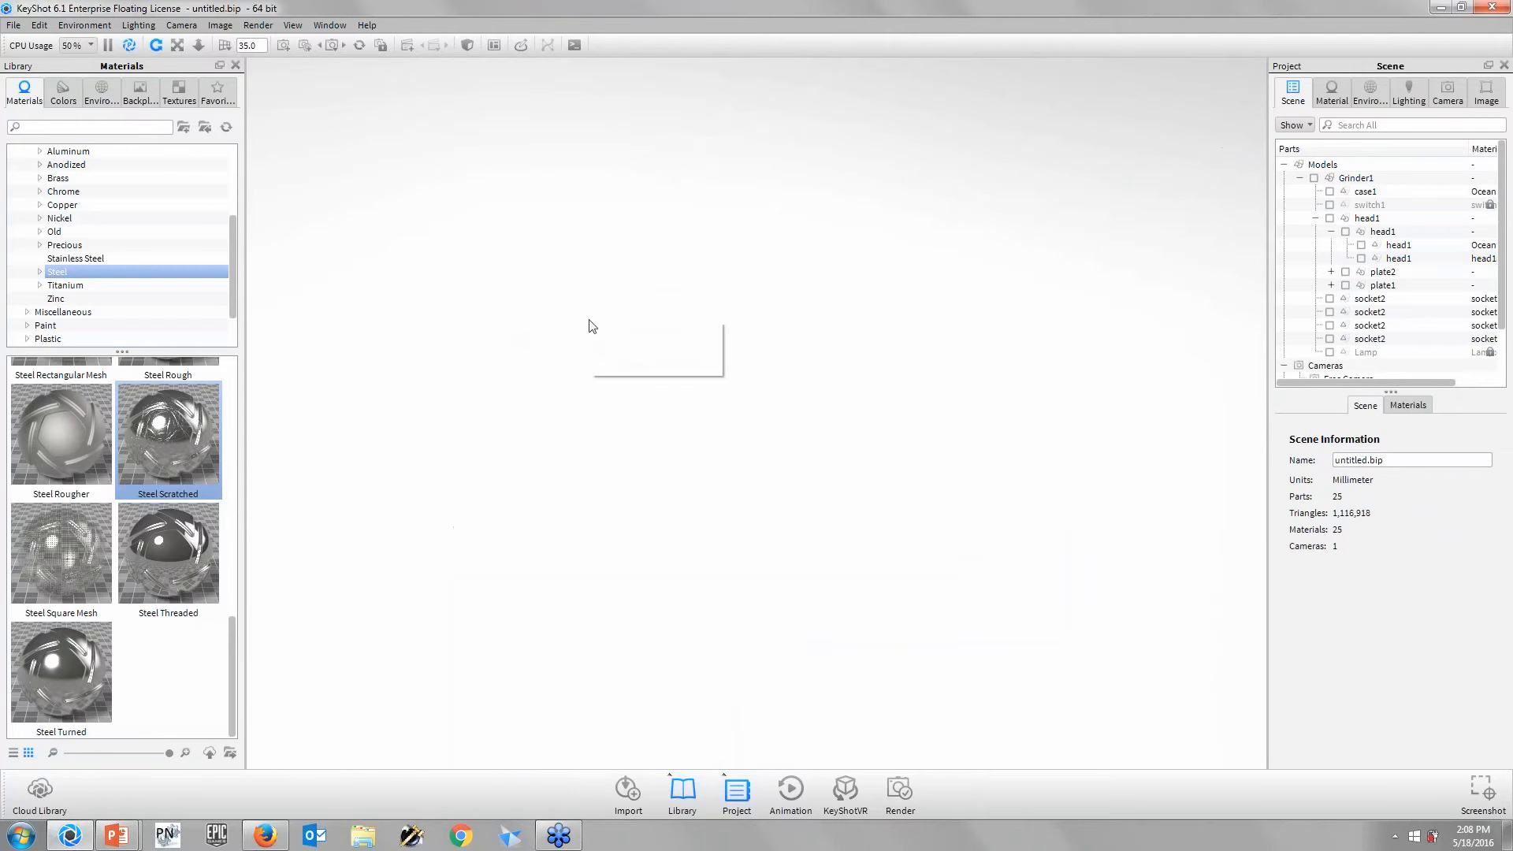
{"action": "left_click", "coordinate": [643, 348]}
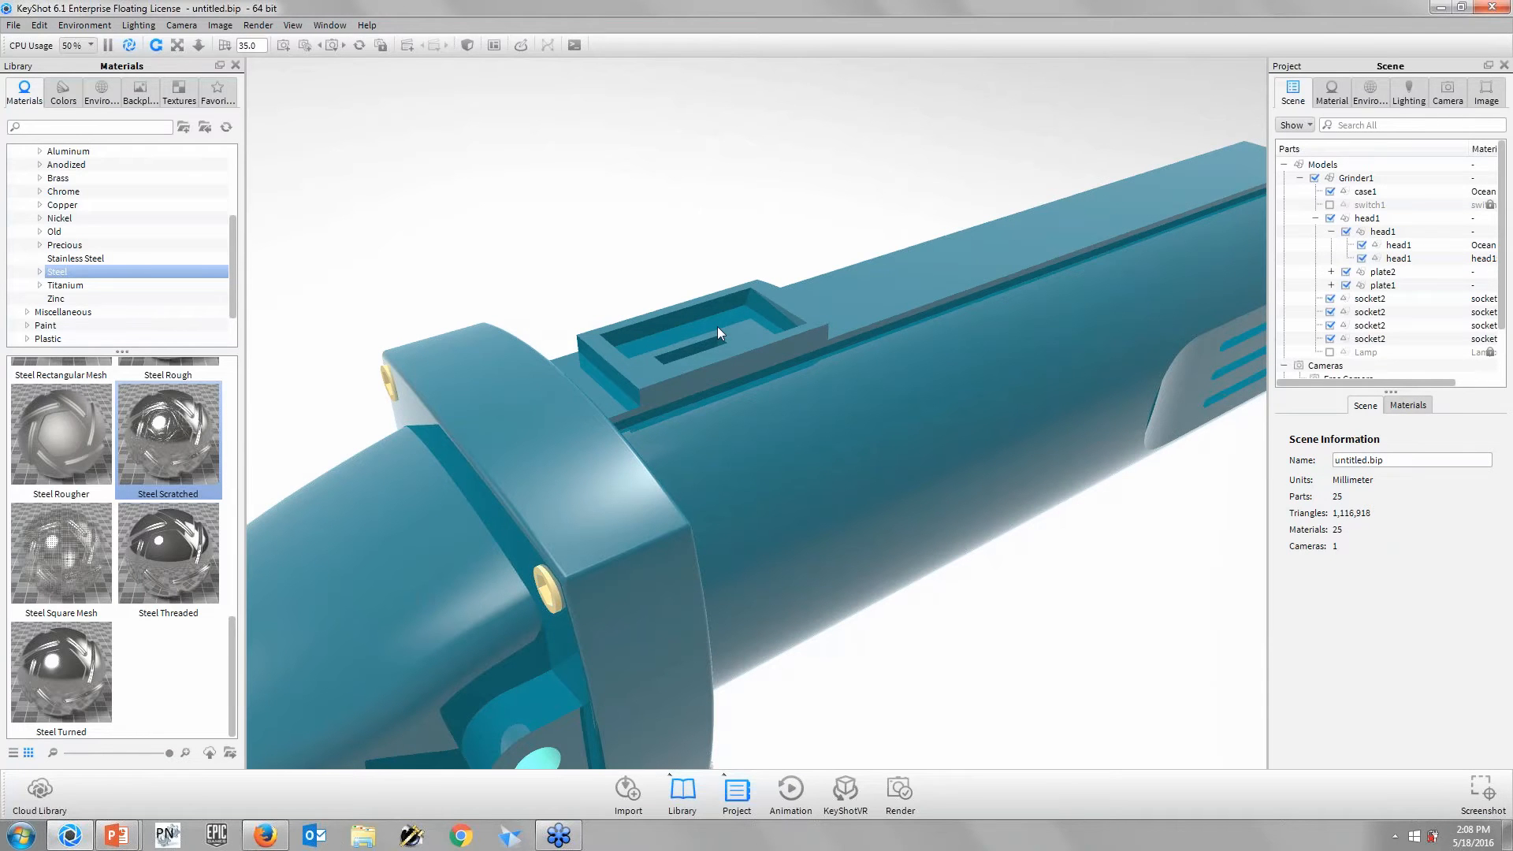
{"action": "left_click", "coordinate": [1329, 205]}
{"action": "left_click", "coordinate": [1363, 206]}
{"action": "left_click", "coordinate": [1329, 205]}
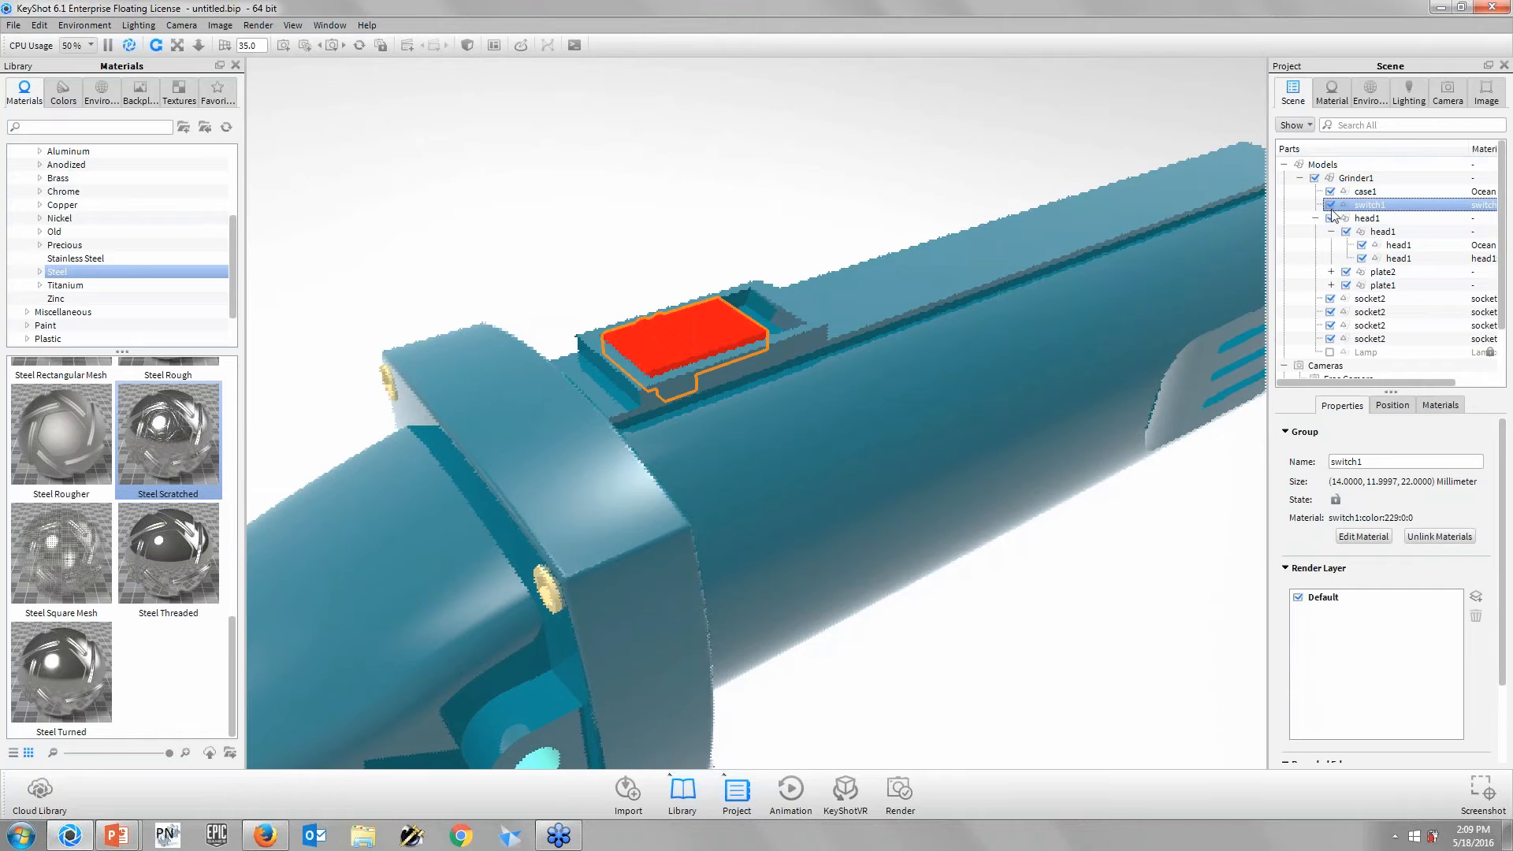
- Center and fit the red switch1 part in the view and show only that part
{"action": "left_click_drag", "start_coordinate": [786, 311], "coordinate": [632, 288]}
{"action": "right_click", "coordinate": [658, 293]}
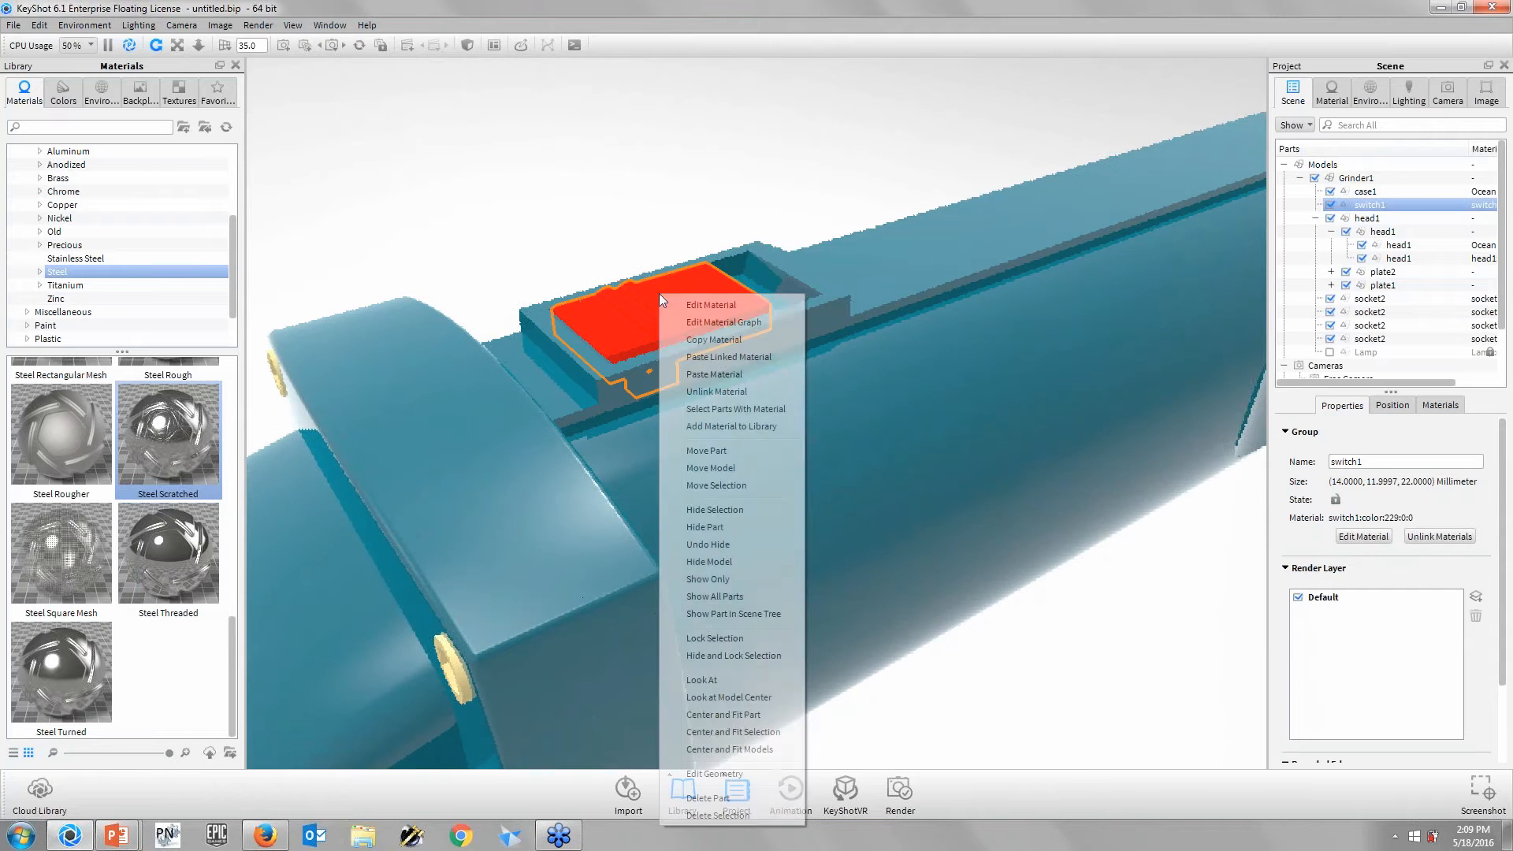
{"action": "left_click", "coordinate": [743, 696]}
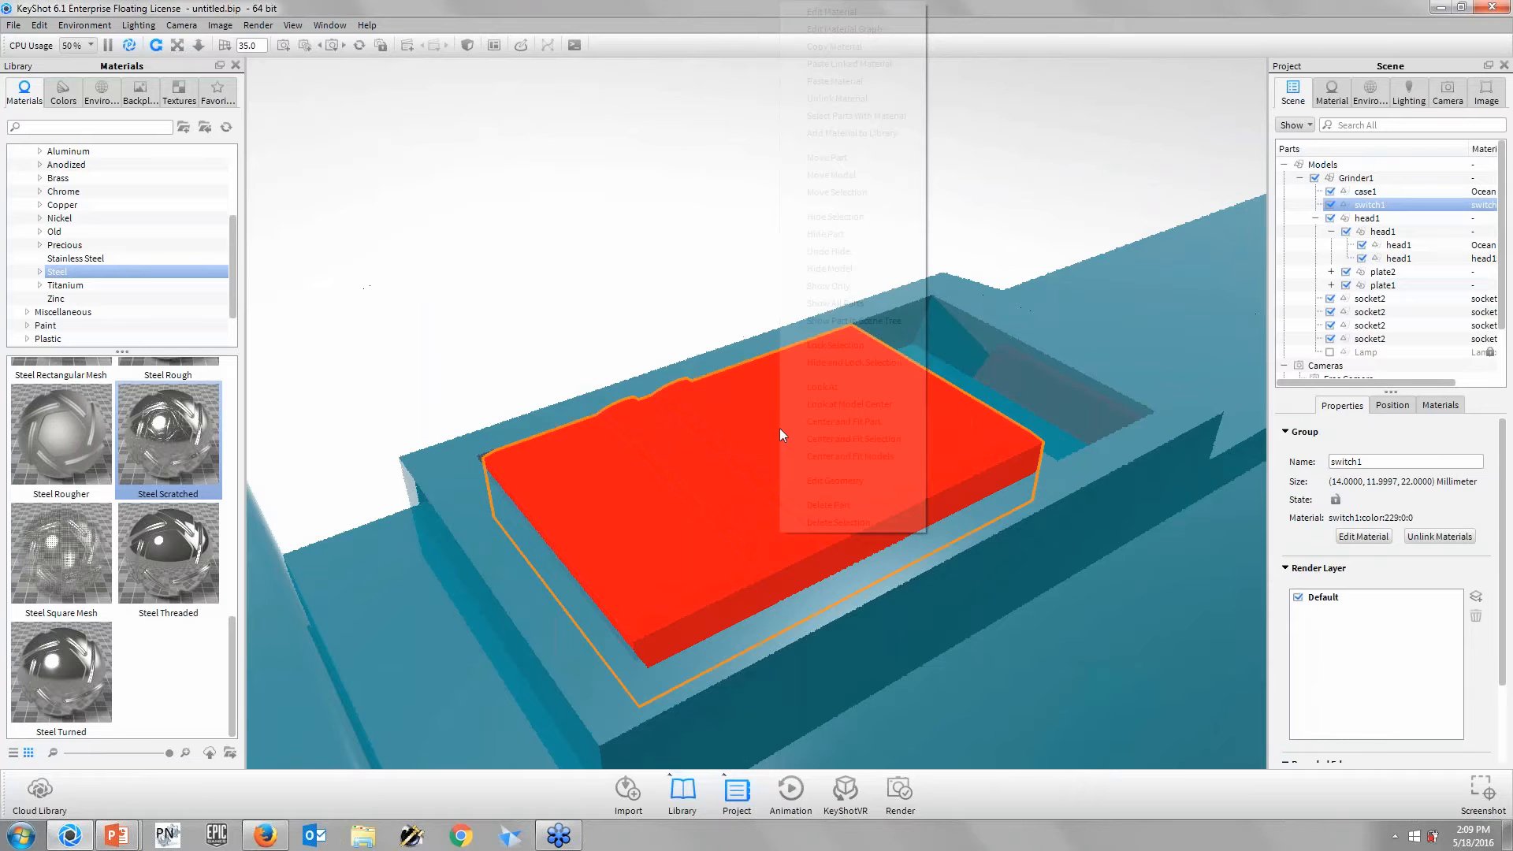
{"action": "right_click", "coordinate": [781, 434]}
{"action": "left_click", "coordinate": [849, 290]}
{"action": "left_click_drag", "start_coordinate": [702, 504], "coordinate": [651, 611]}
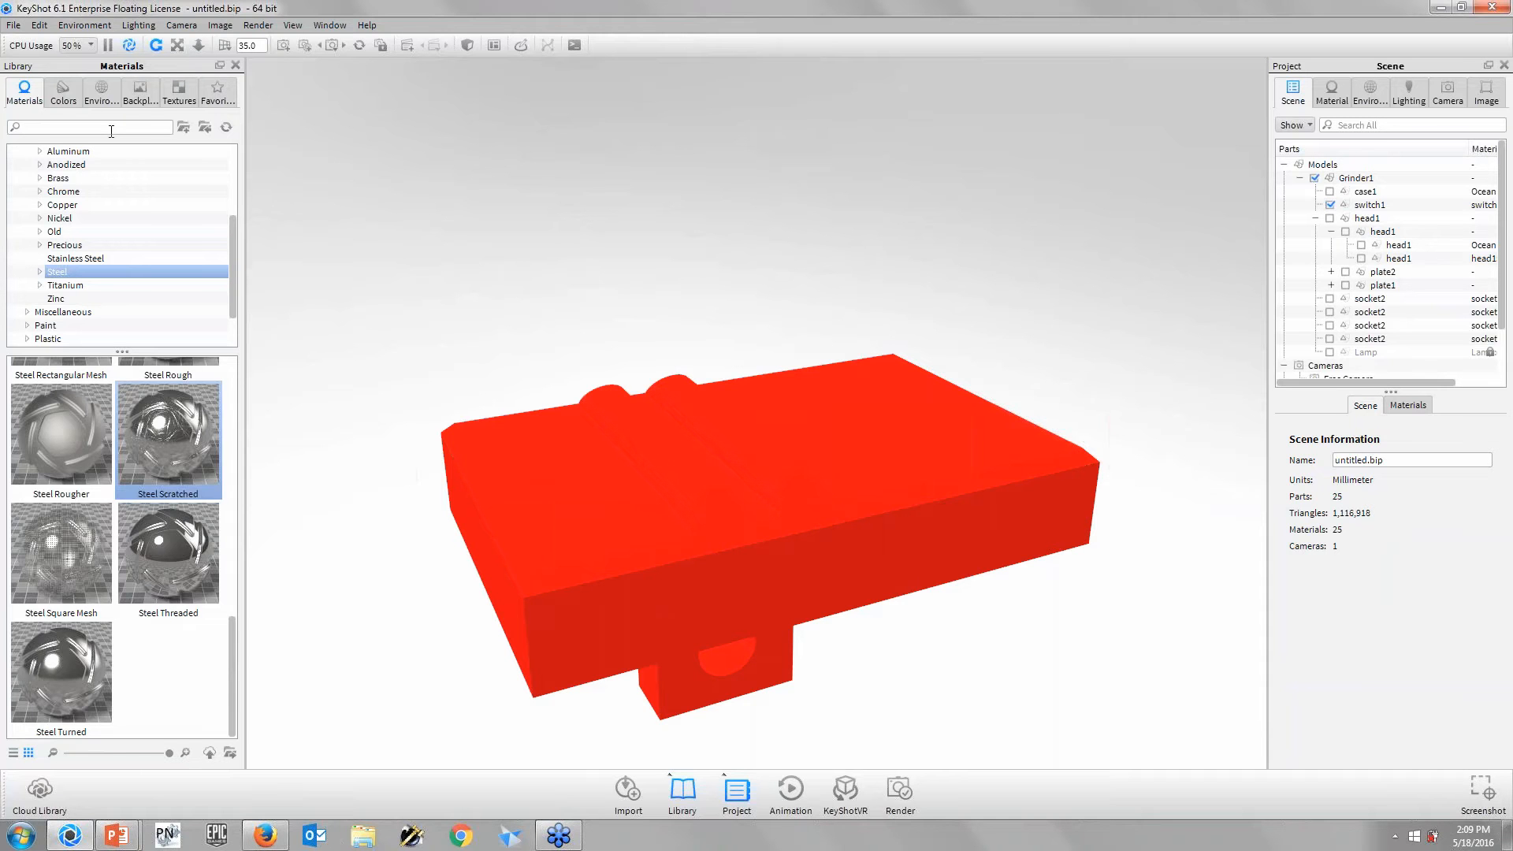
- Search the material library for "mold" and look through the KeyShot Favorites
{"action": "type", "text": "mold"}
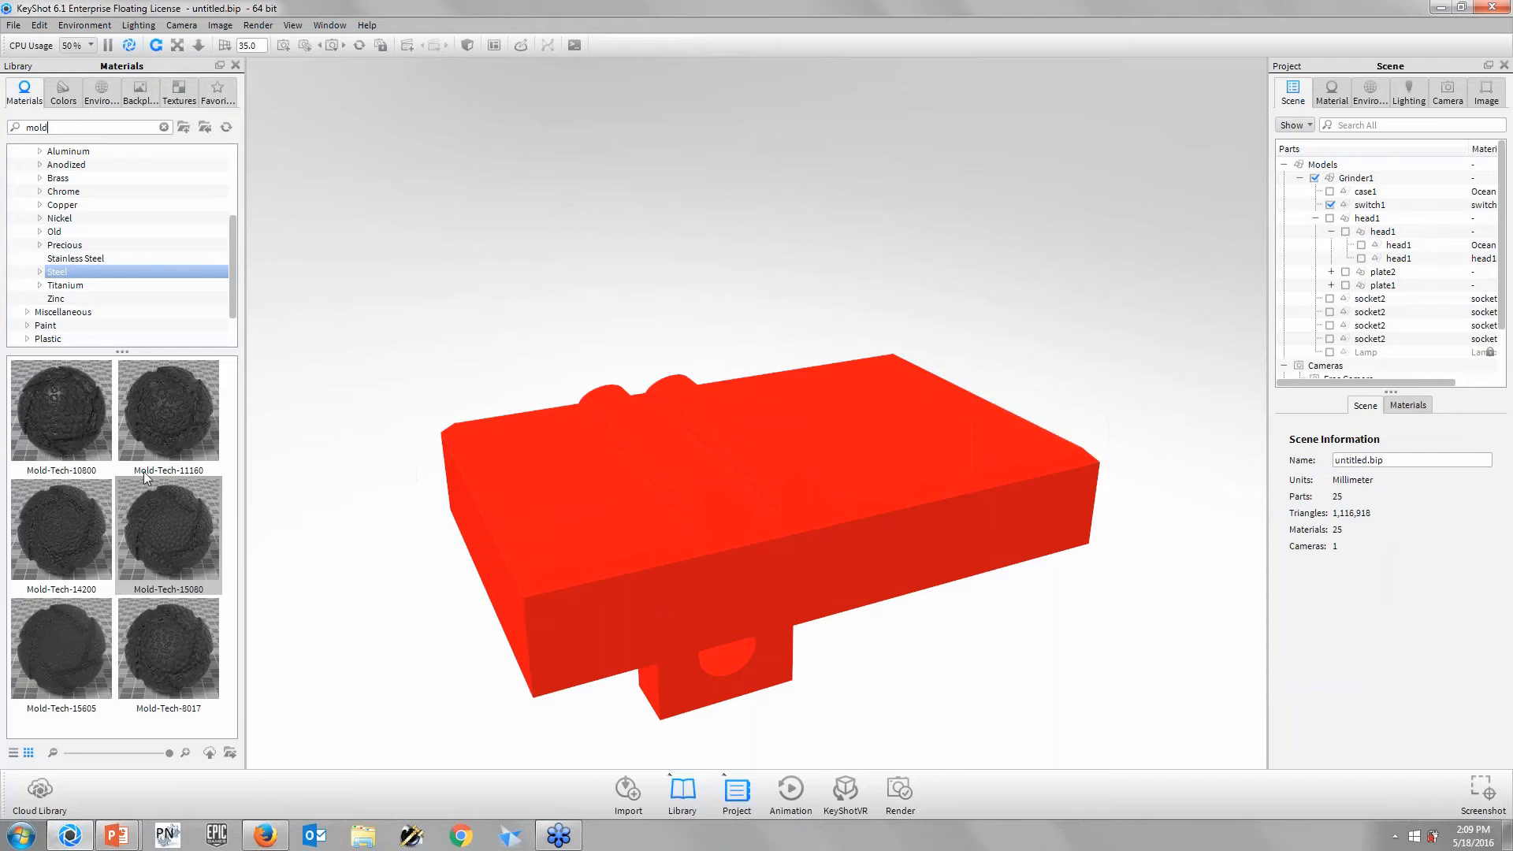
{"action": "mouse_move", "coordinate": [152, 544]}
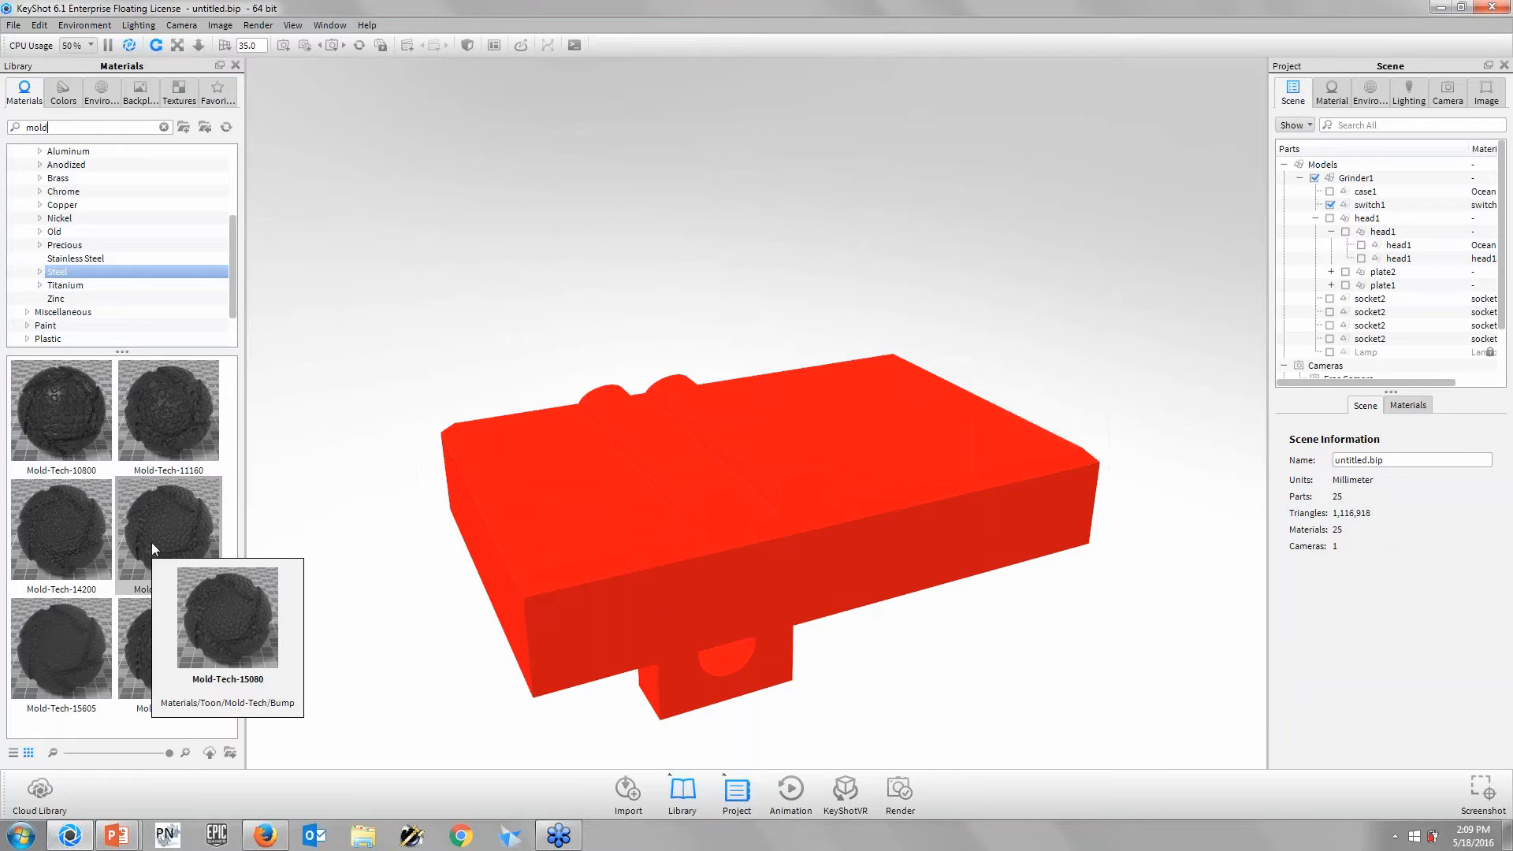
{"action": "left_click", "coordinate": [214, 91]}
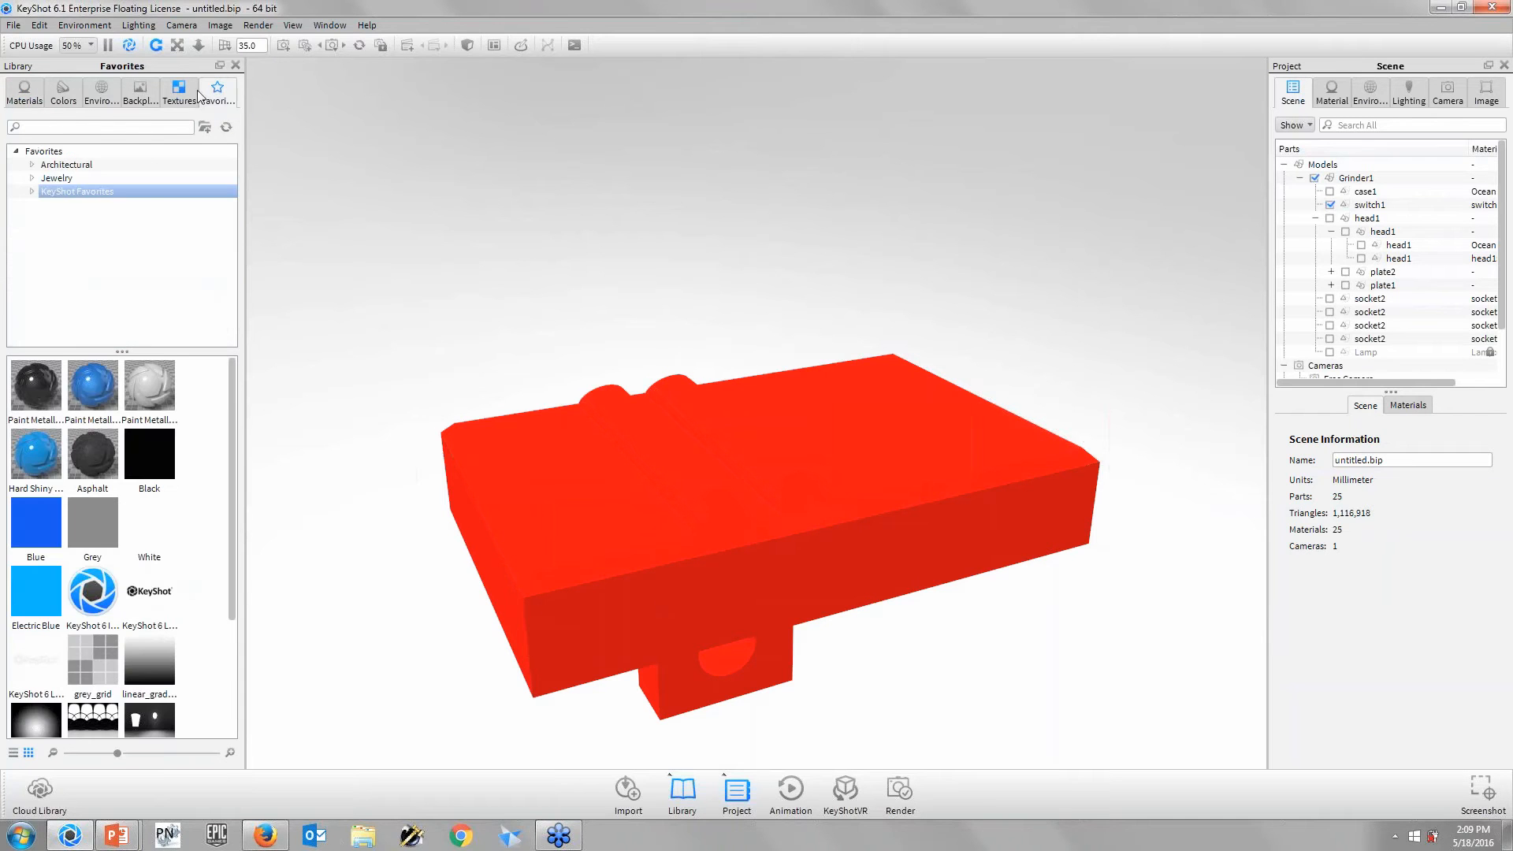
{"action": "mouse_move", "coordinate": [230, 485]}
{"action": "left_mouse_down"}
{"action": "mouse_move", "coordinate": [232, 605]}
{"action": "mouse_move", "coordinate": [257, 377]}
{"action": "left_mouse_up"}
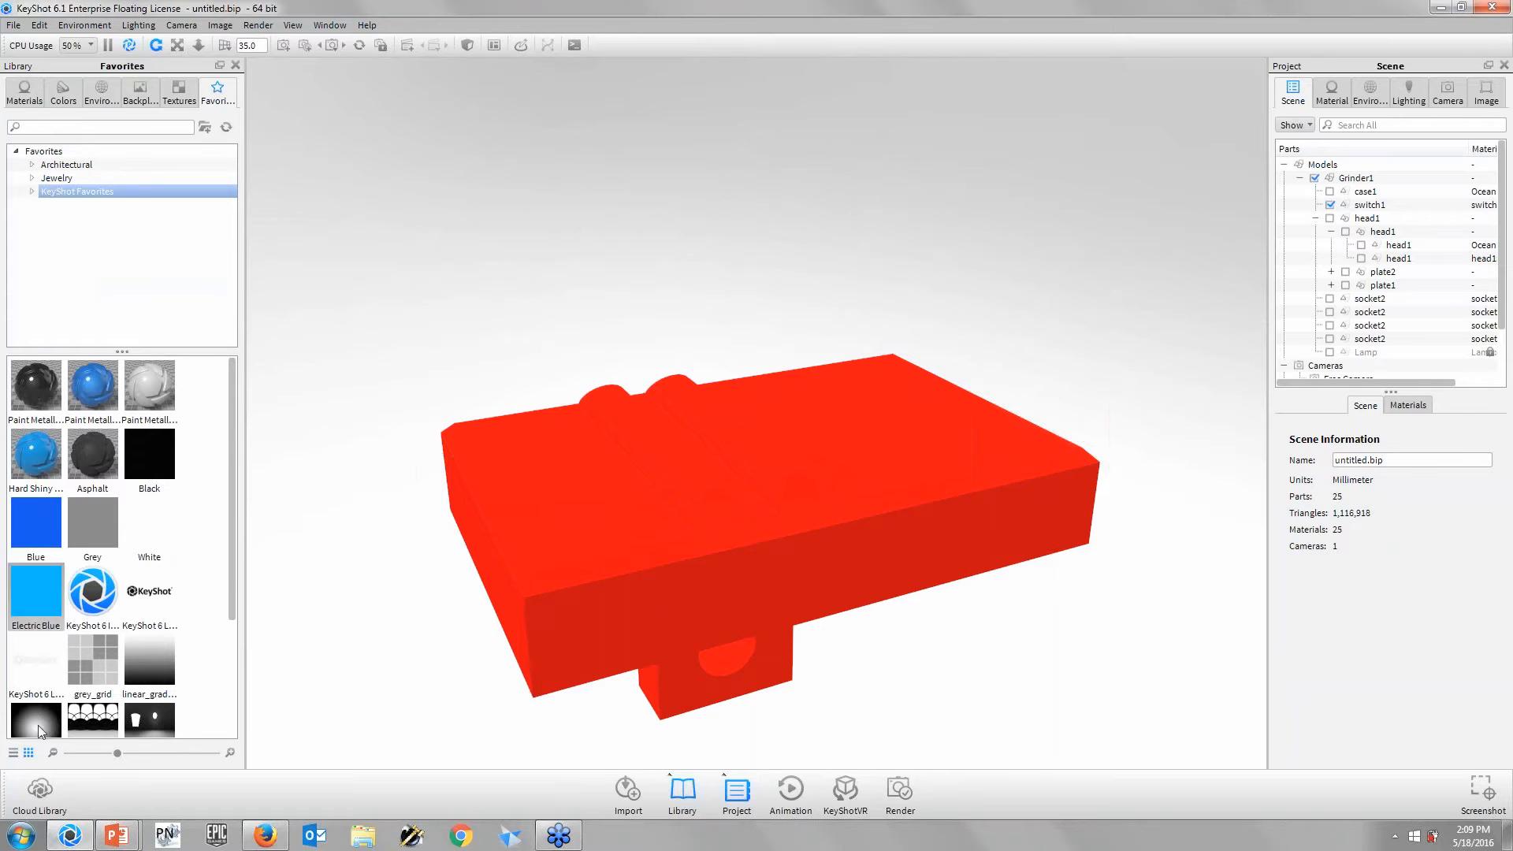
- Open the KeyShot Cloud Library in the web browser and browse its materials
{"action": "left_click", "coordinate": [40, 793]}
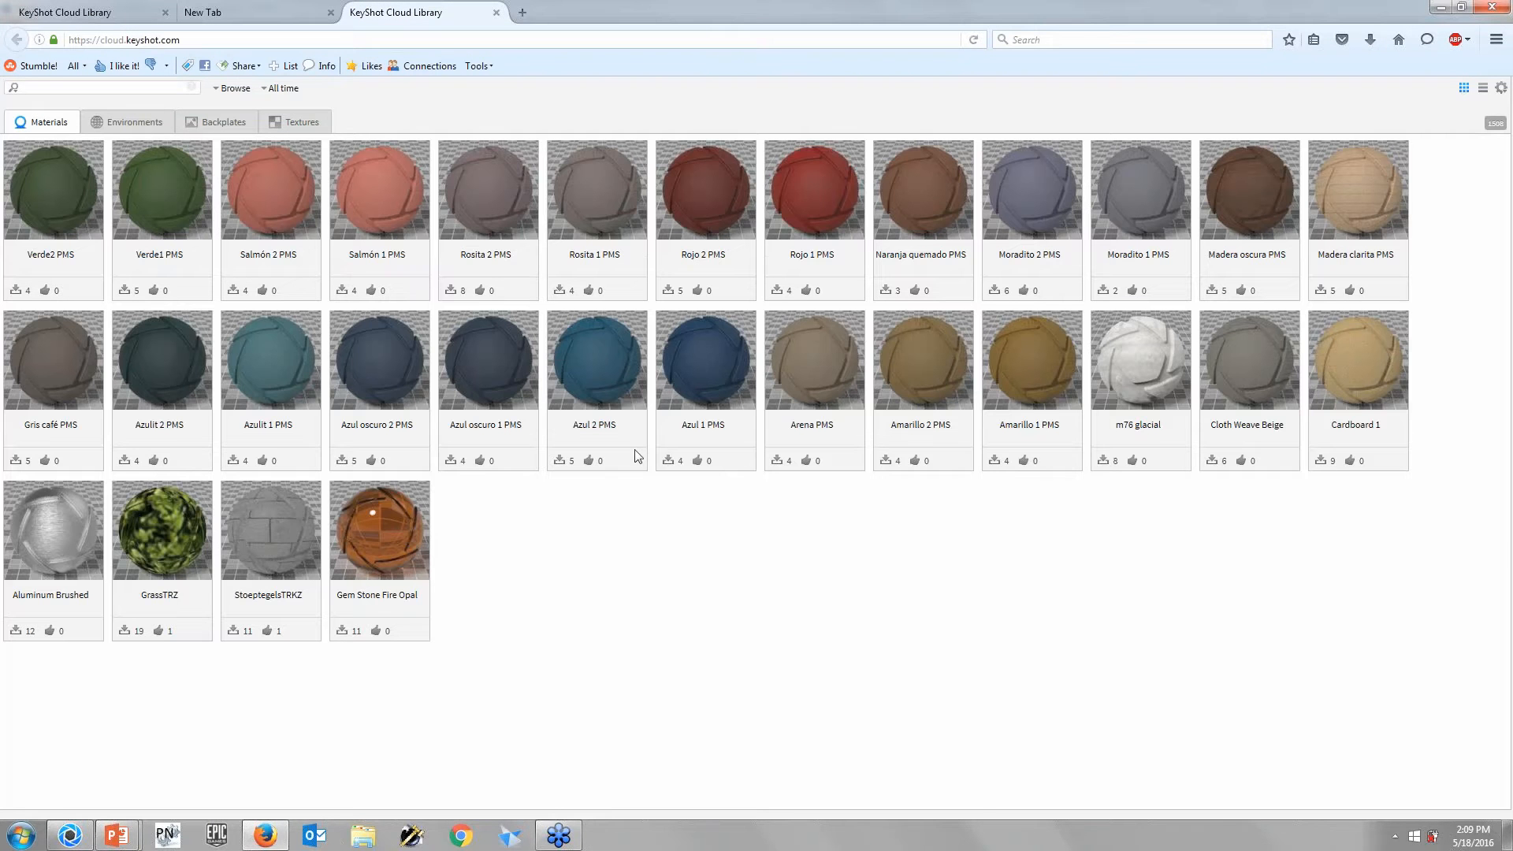
{"action": "scroll", "coordinate": [1504, 272], "scroll_direction": "down", "scroll_amount": 2}
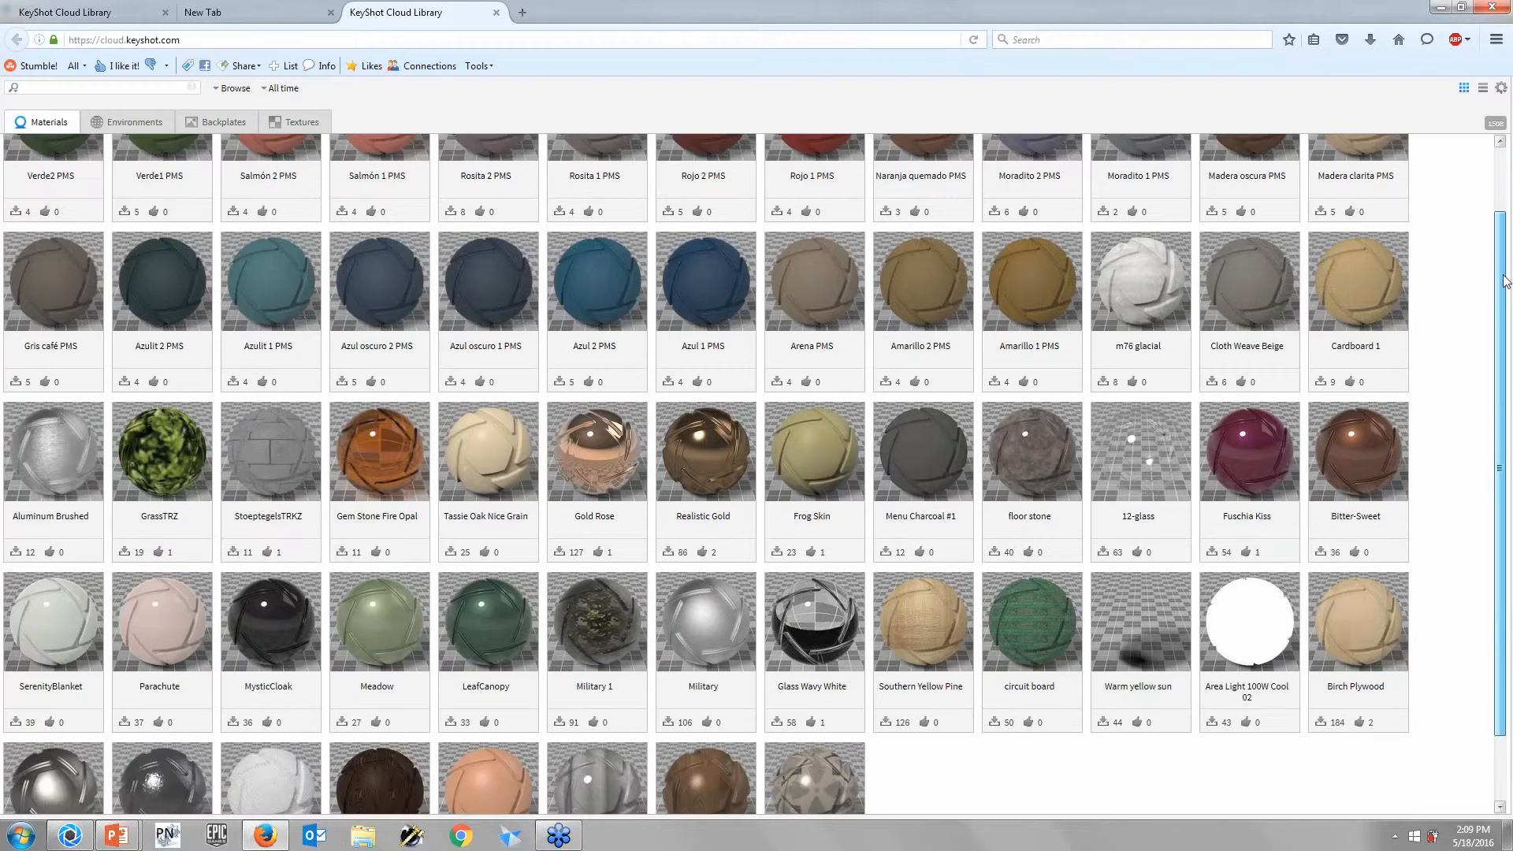
{"action": "left_click_drag", "start_coordinate": [1506, 279], "coordinate": [1503, 812]}
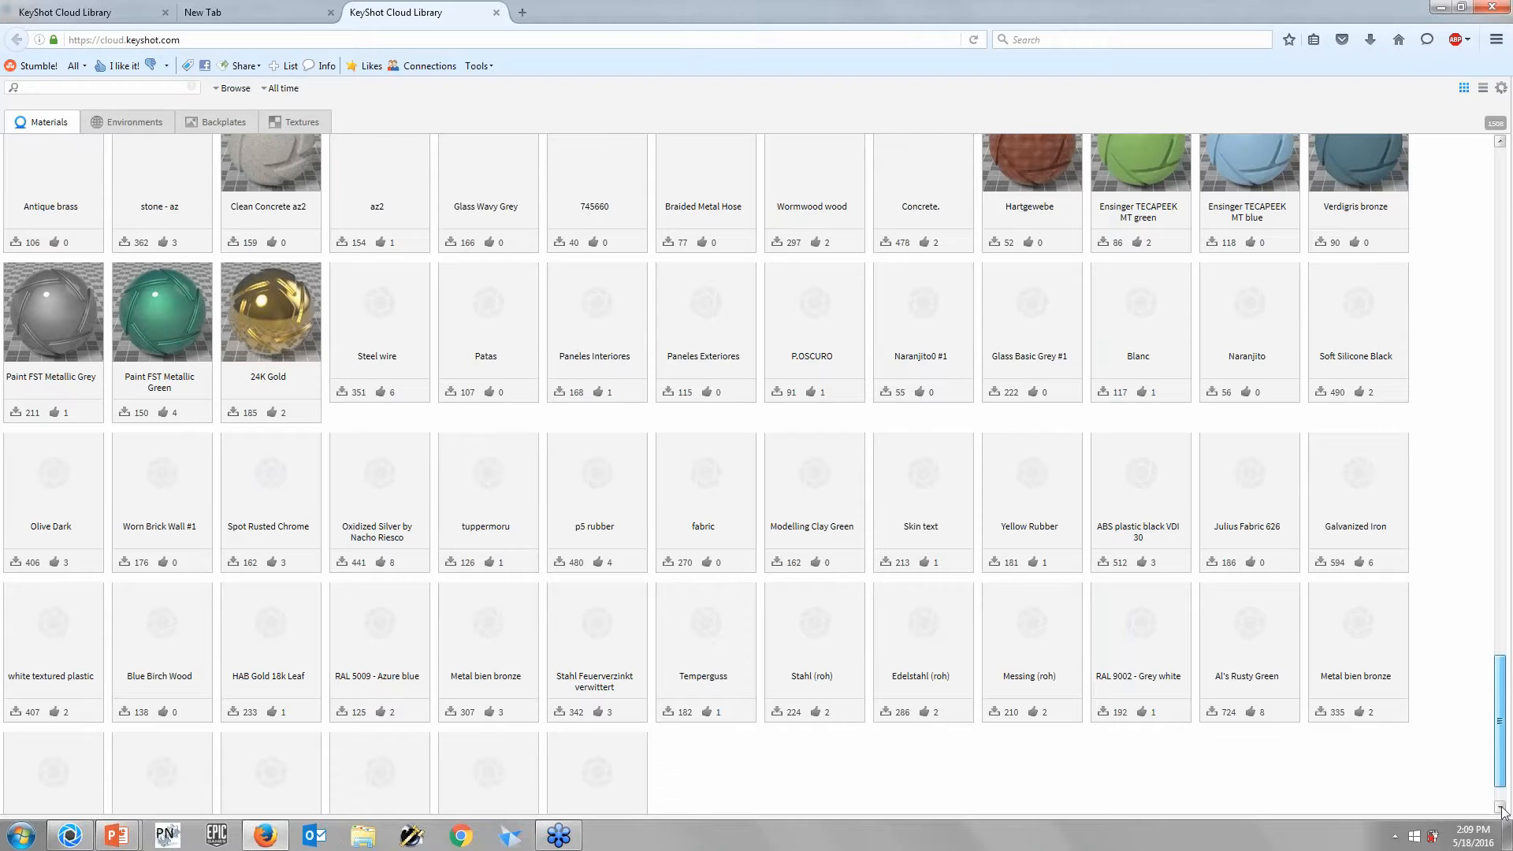
{"action": "left_click_drag", "start_coordinate": [1503, 811], "coordinate": [1484, 254]}
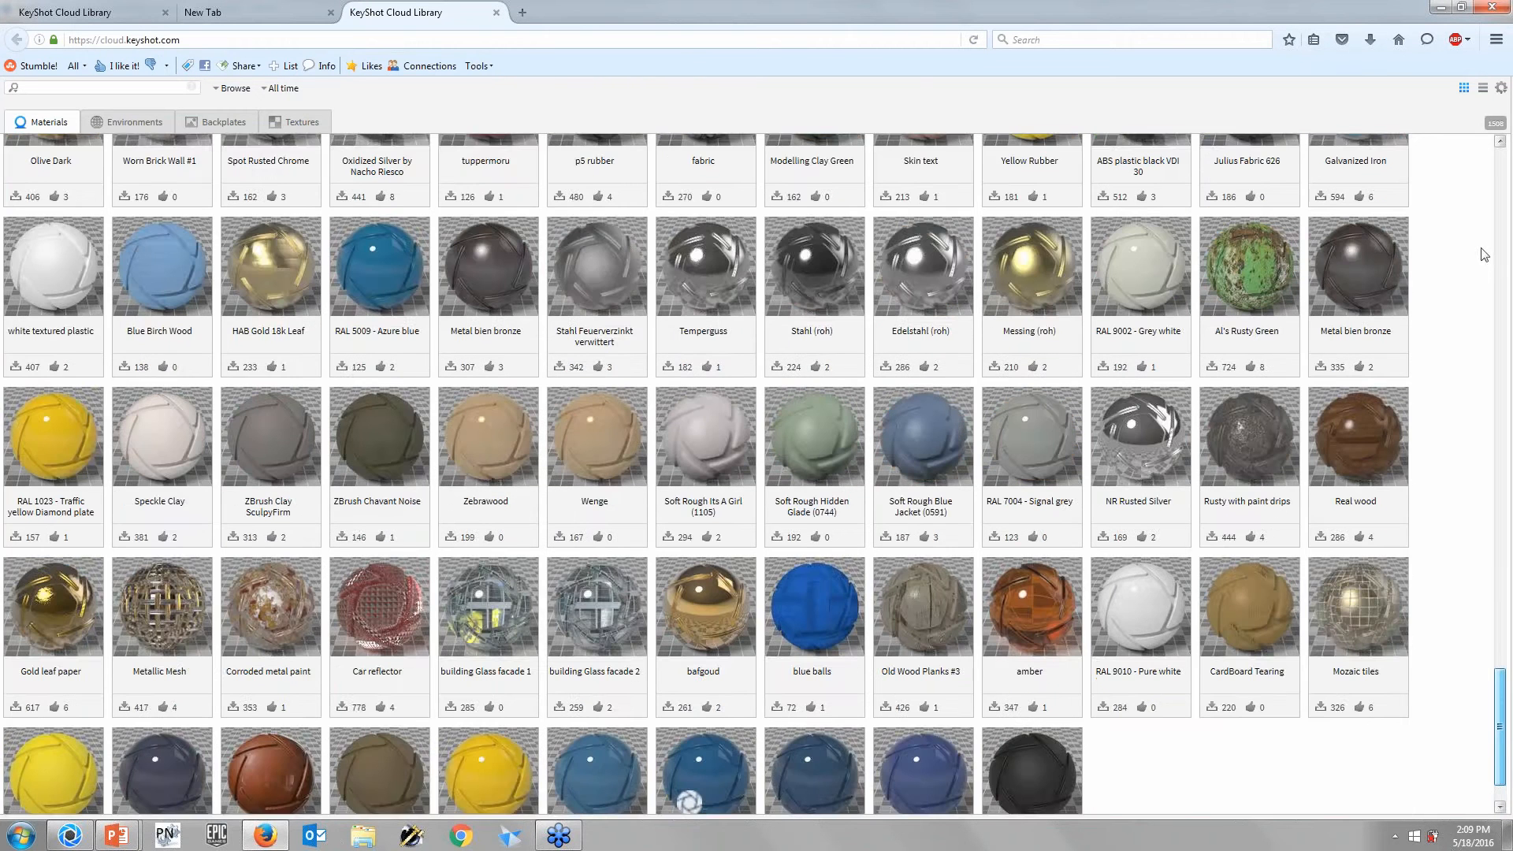
- Browse the environments, backplates and textures offered in the cloud library
{"action": "left_click", "coordinate": [130, 121]}
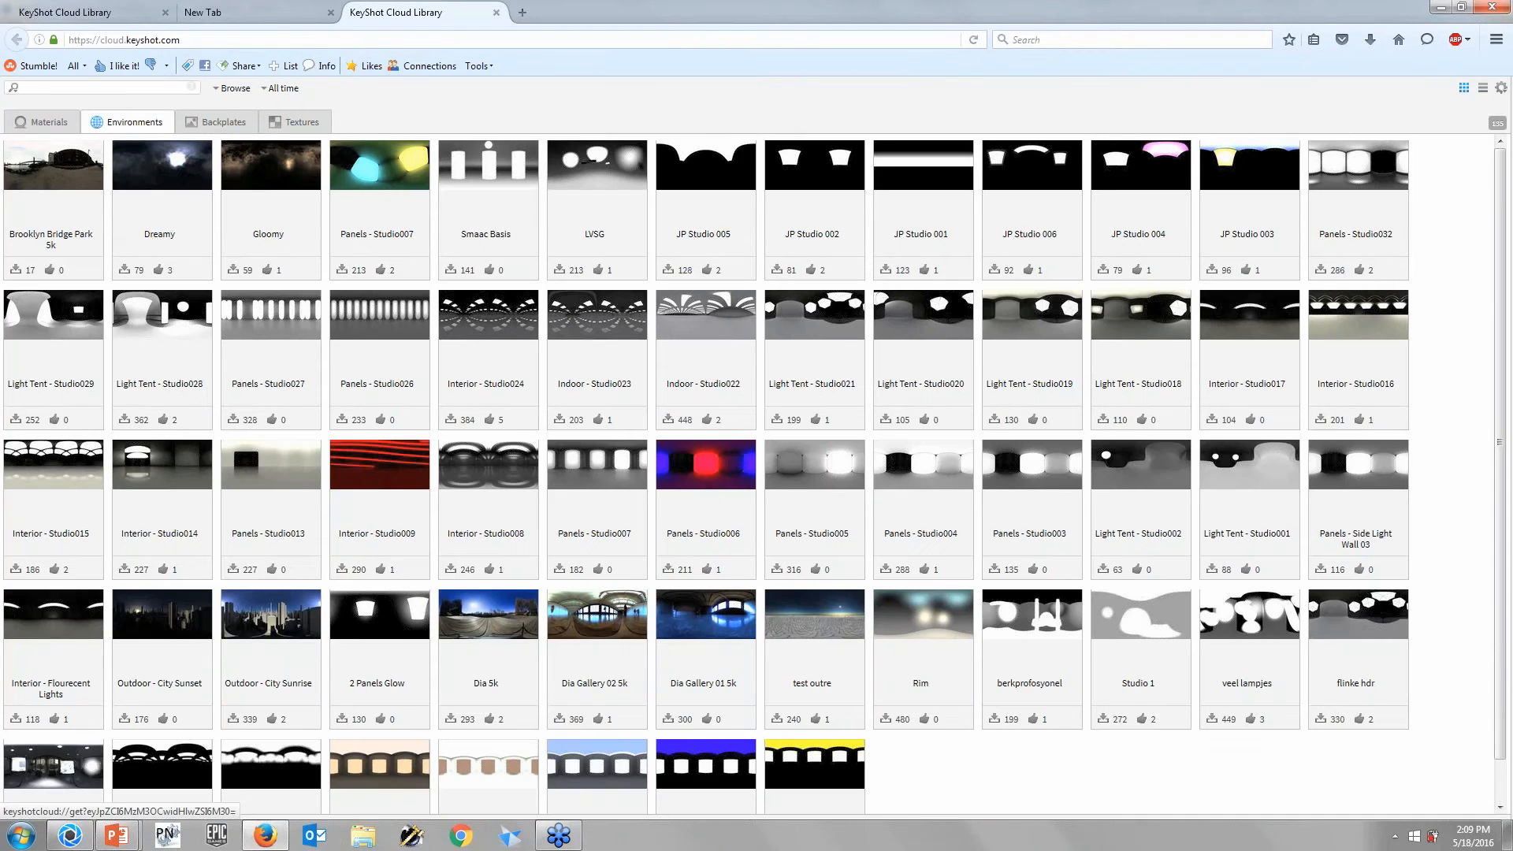
{"action": "scroll", "coordinate": [561, 449], "scroll_direction": "down", "scroll_amount": 2}
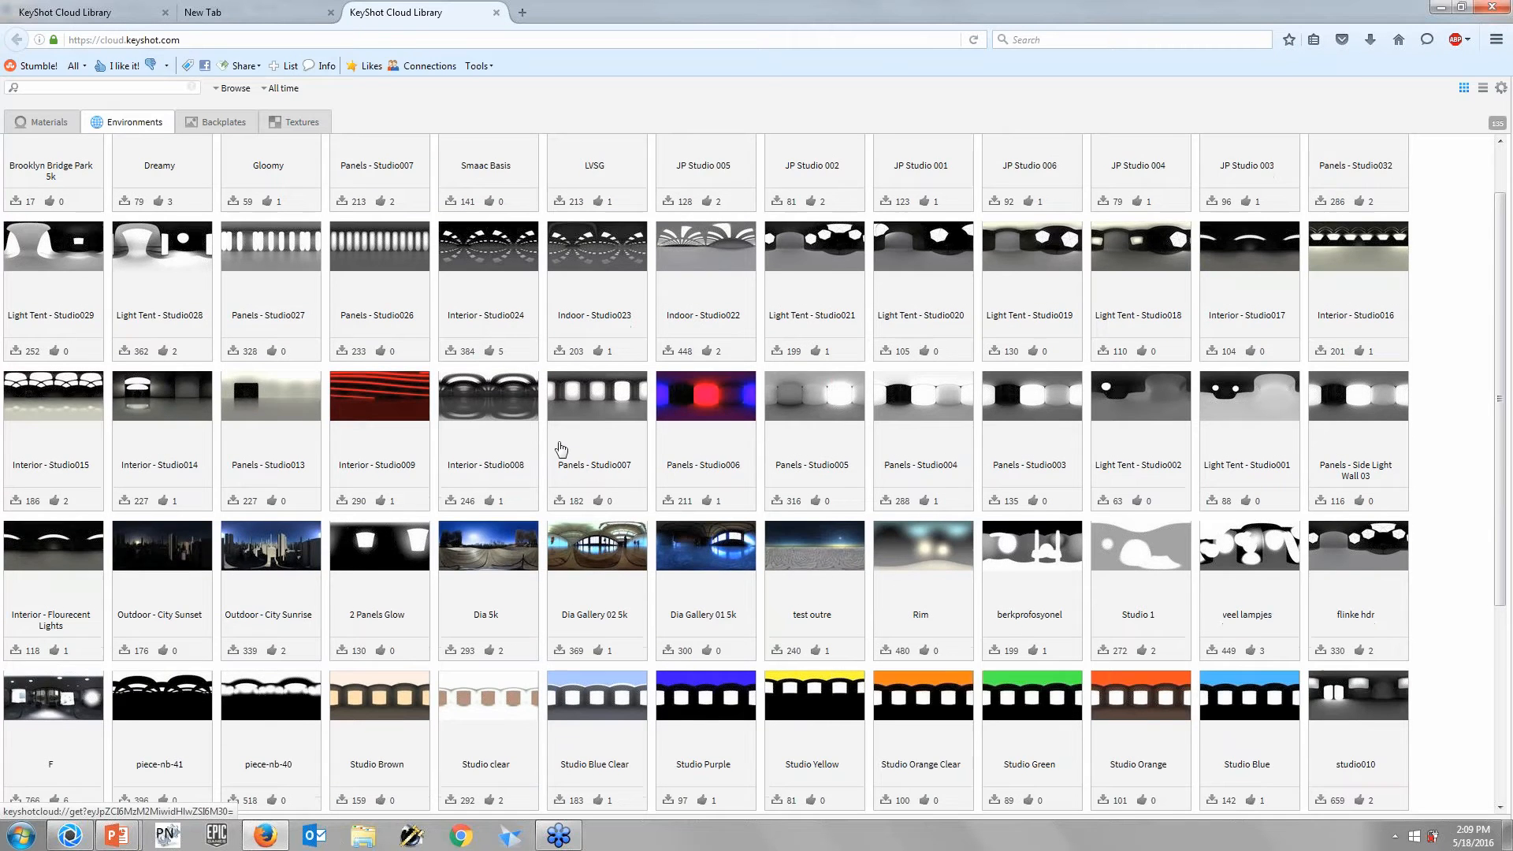
{"action": "scroll", "coordinate": [561, 449], "scroll_direction": "down", "scroll_amount": 2}
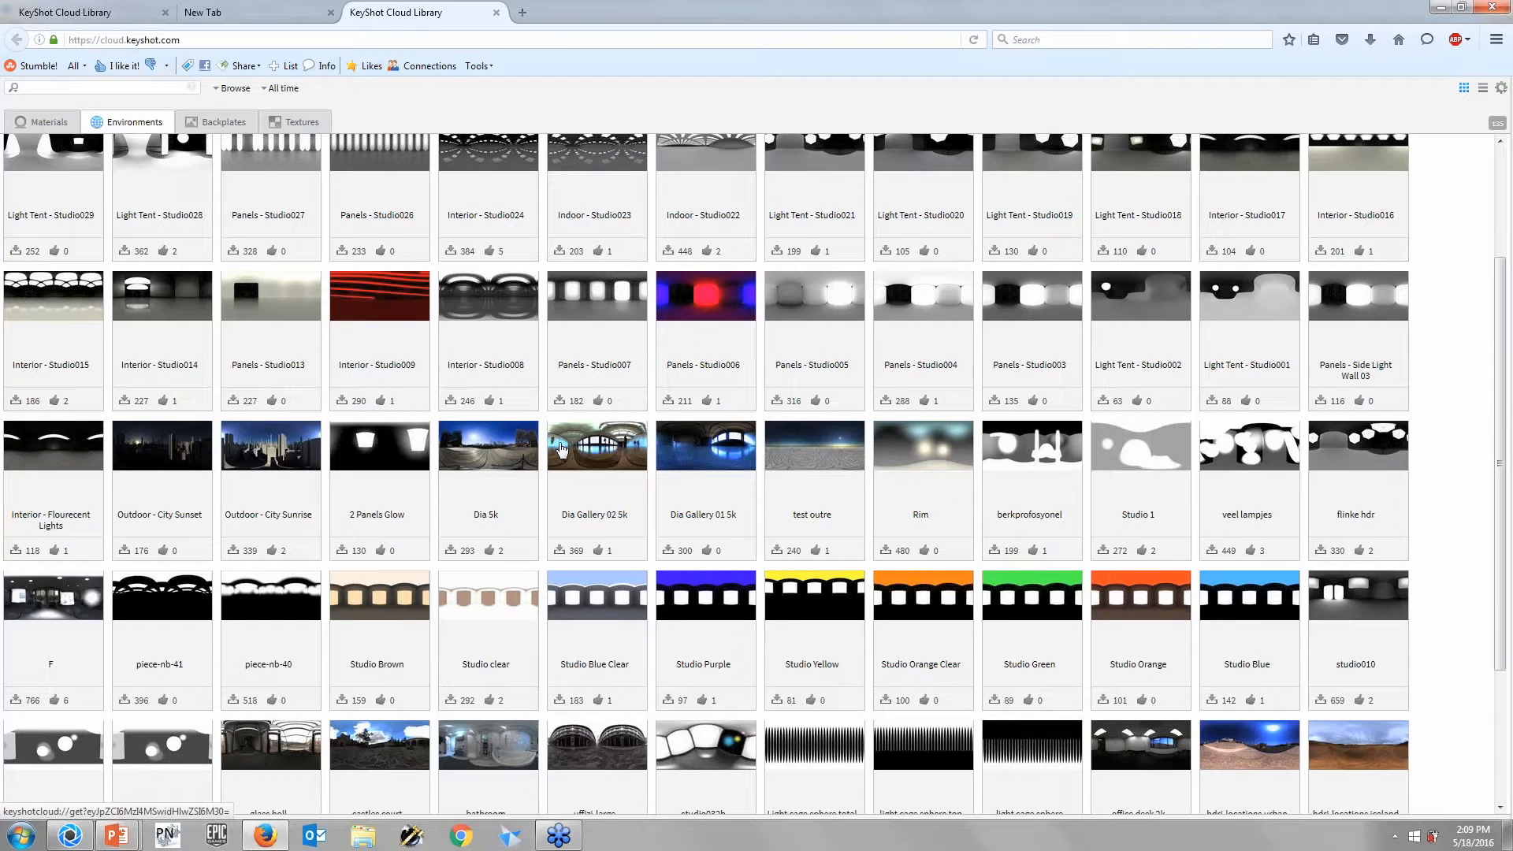
{"action": "left_click", "coordinate": [223, 122]}
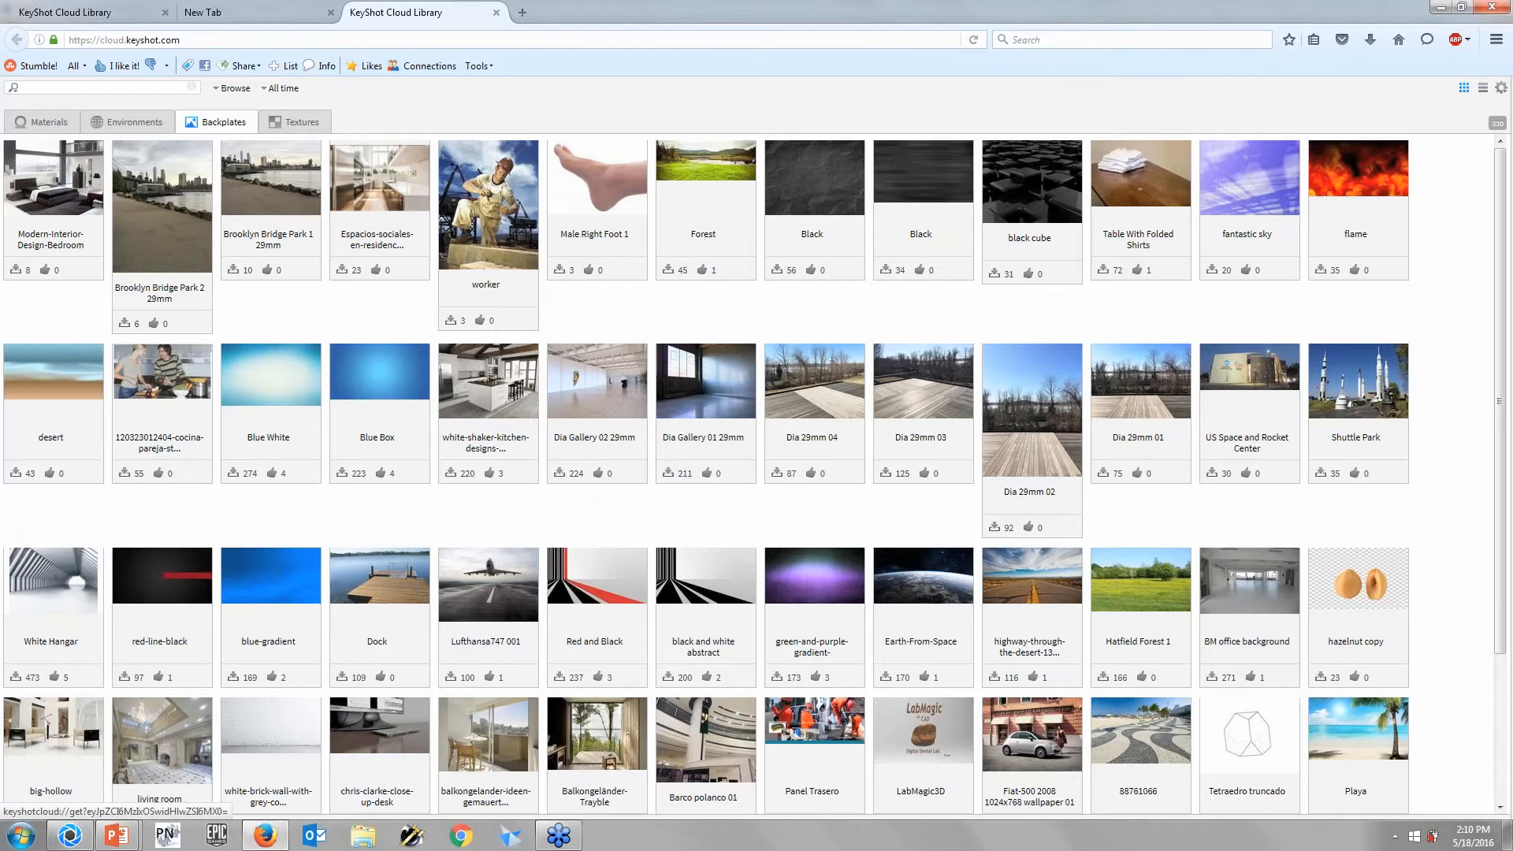
{"action": "scroll", "coordinate": [748, 472], "scroll_direction": "down", "scroll_amount": 2}
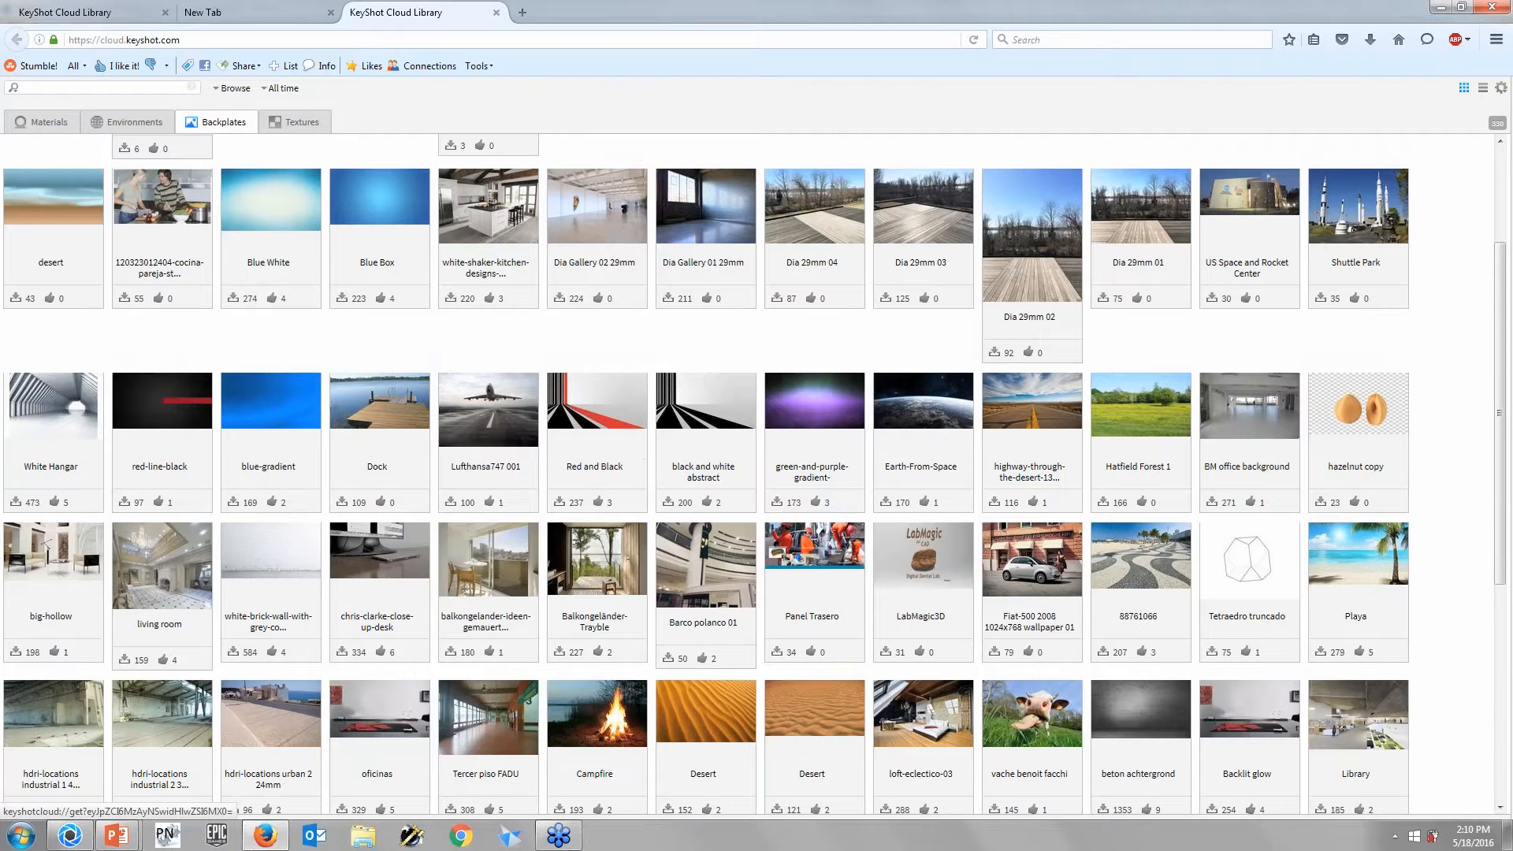
{"action": "left_click", "coordinate": [295, 122]}
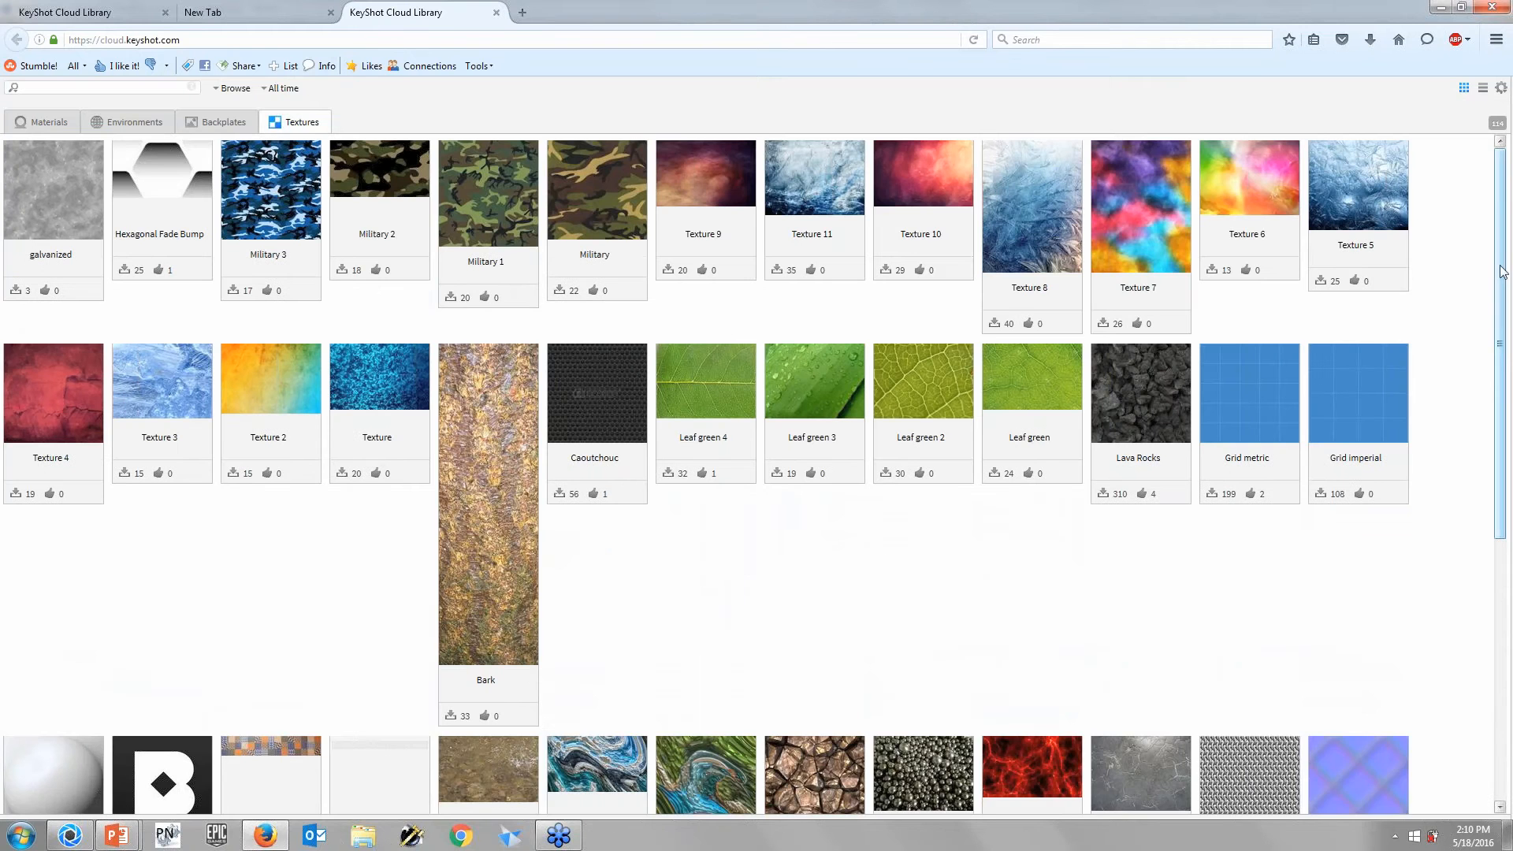
{"action": "left_click_drag", "start_coordinate": [1501, 323], "coordinate": [1501, 435]}
- Search the cloud library's materials for "mold tech" and view the details of MT-11110
{"action": "left_click", "coordinate": [47, 122]}
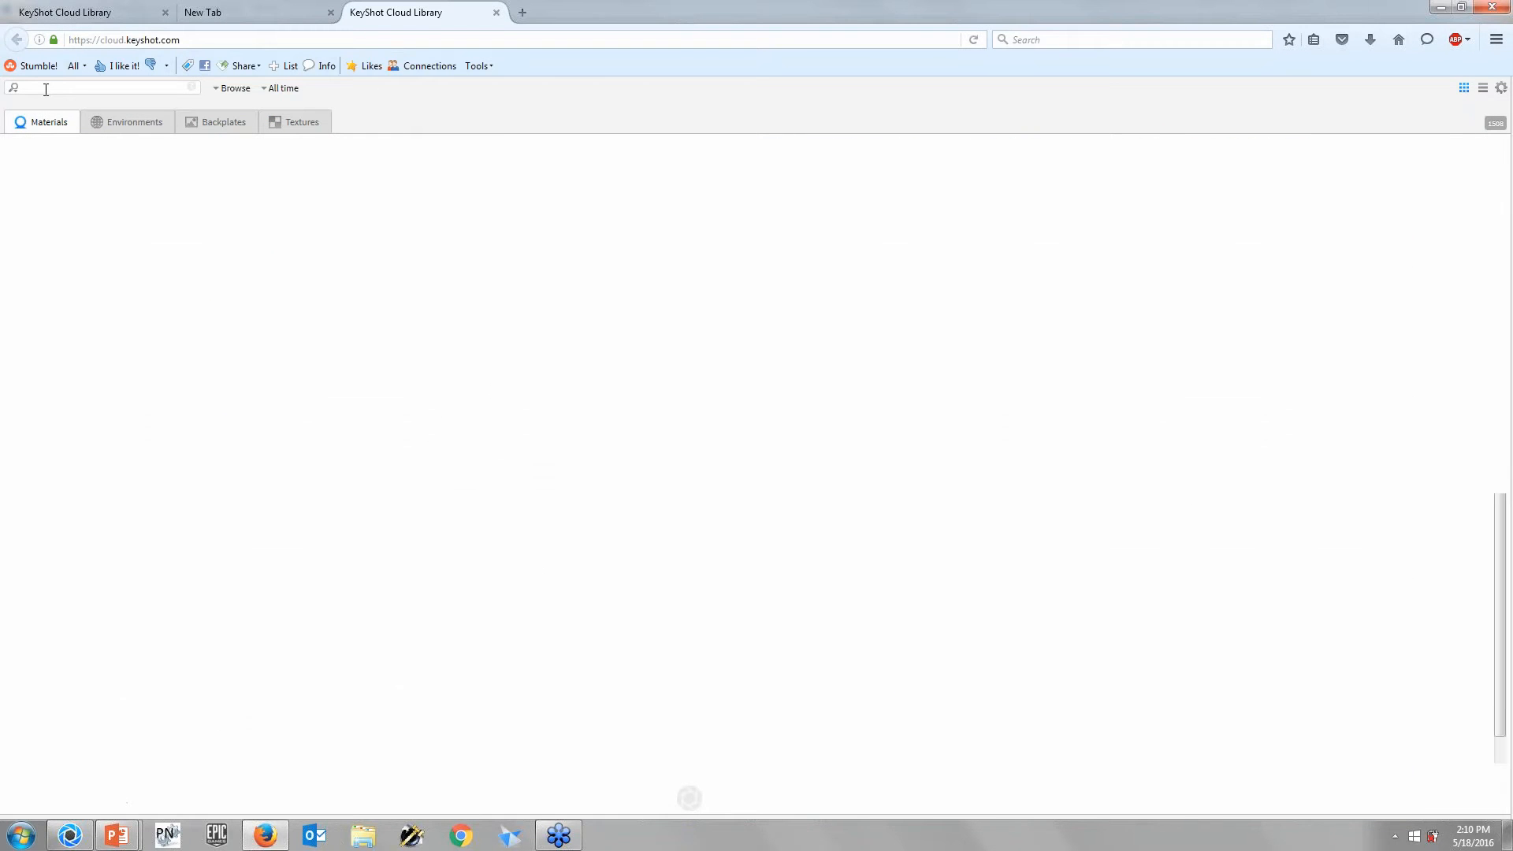
{"action": "type", "text": "mold"}
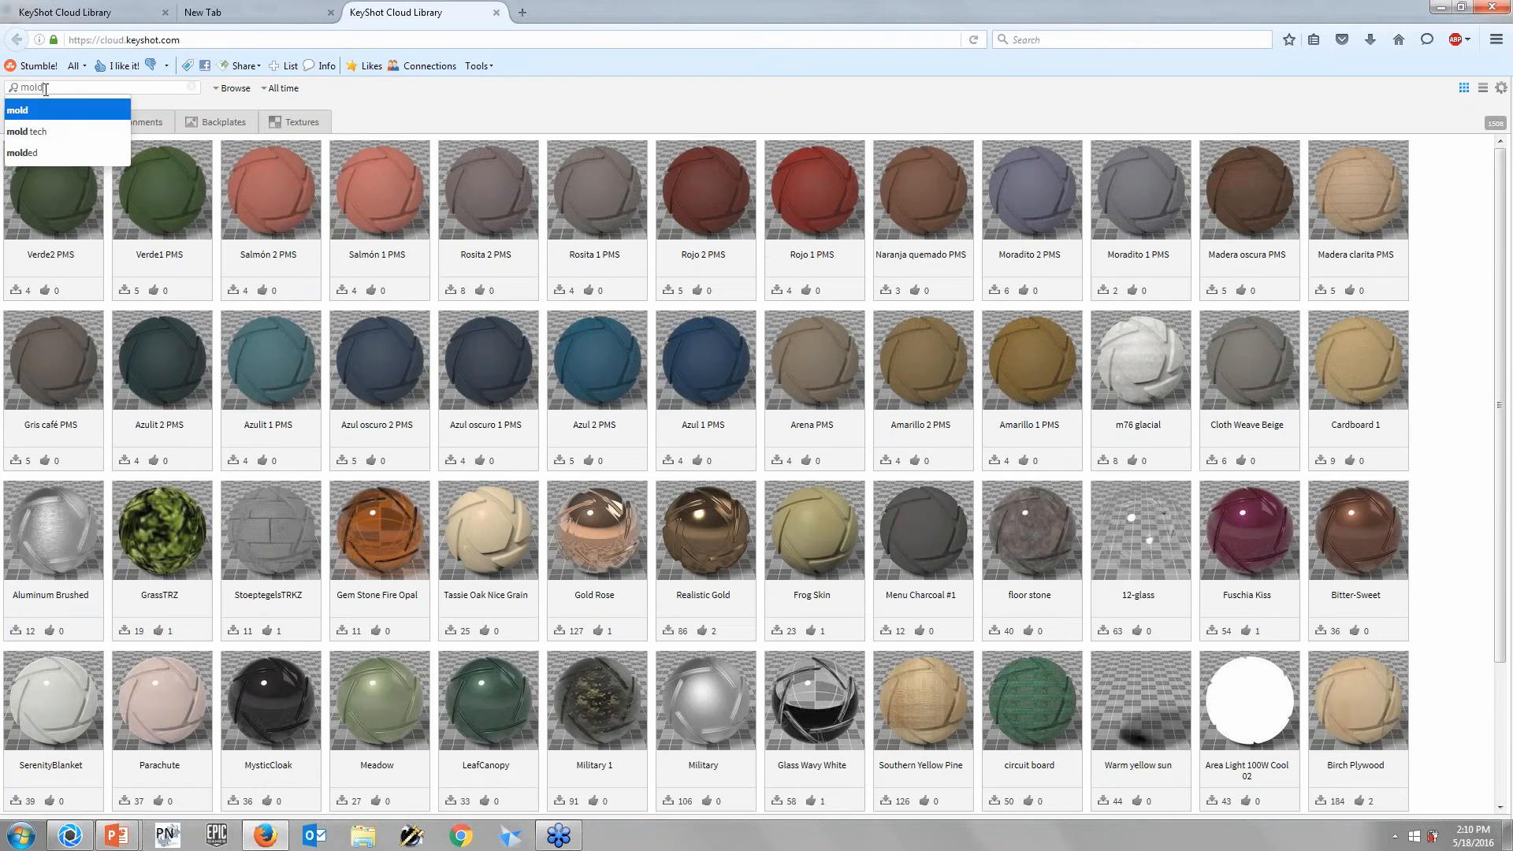
{"action": "left_click", "coordinate": [38, 134]}
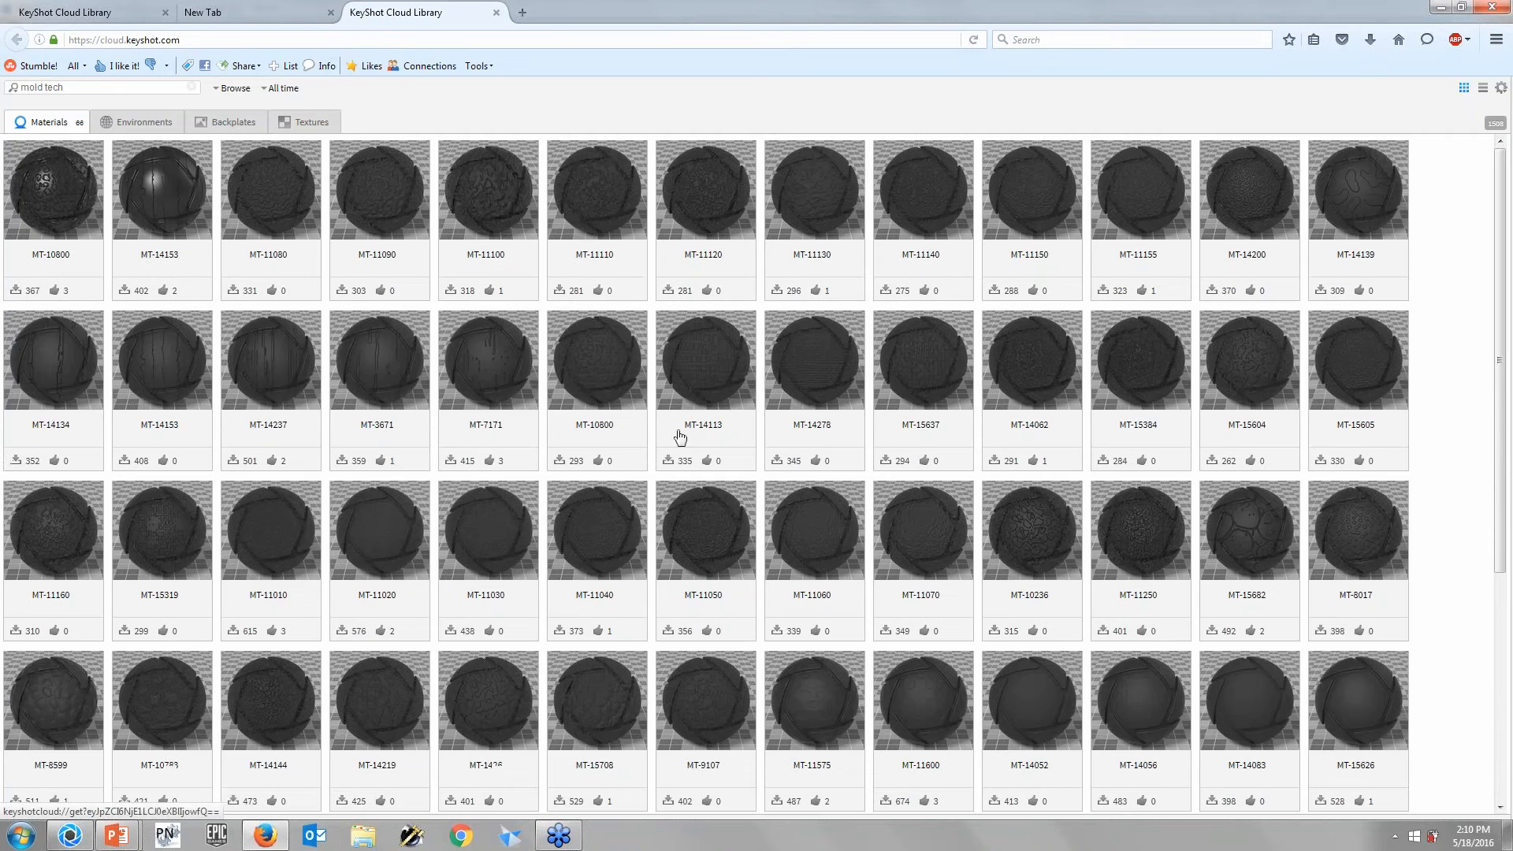
{"action": "left_click", "coordinate": [586, 229]}
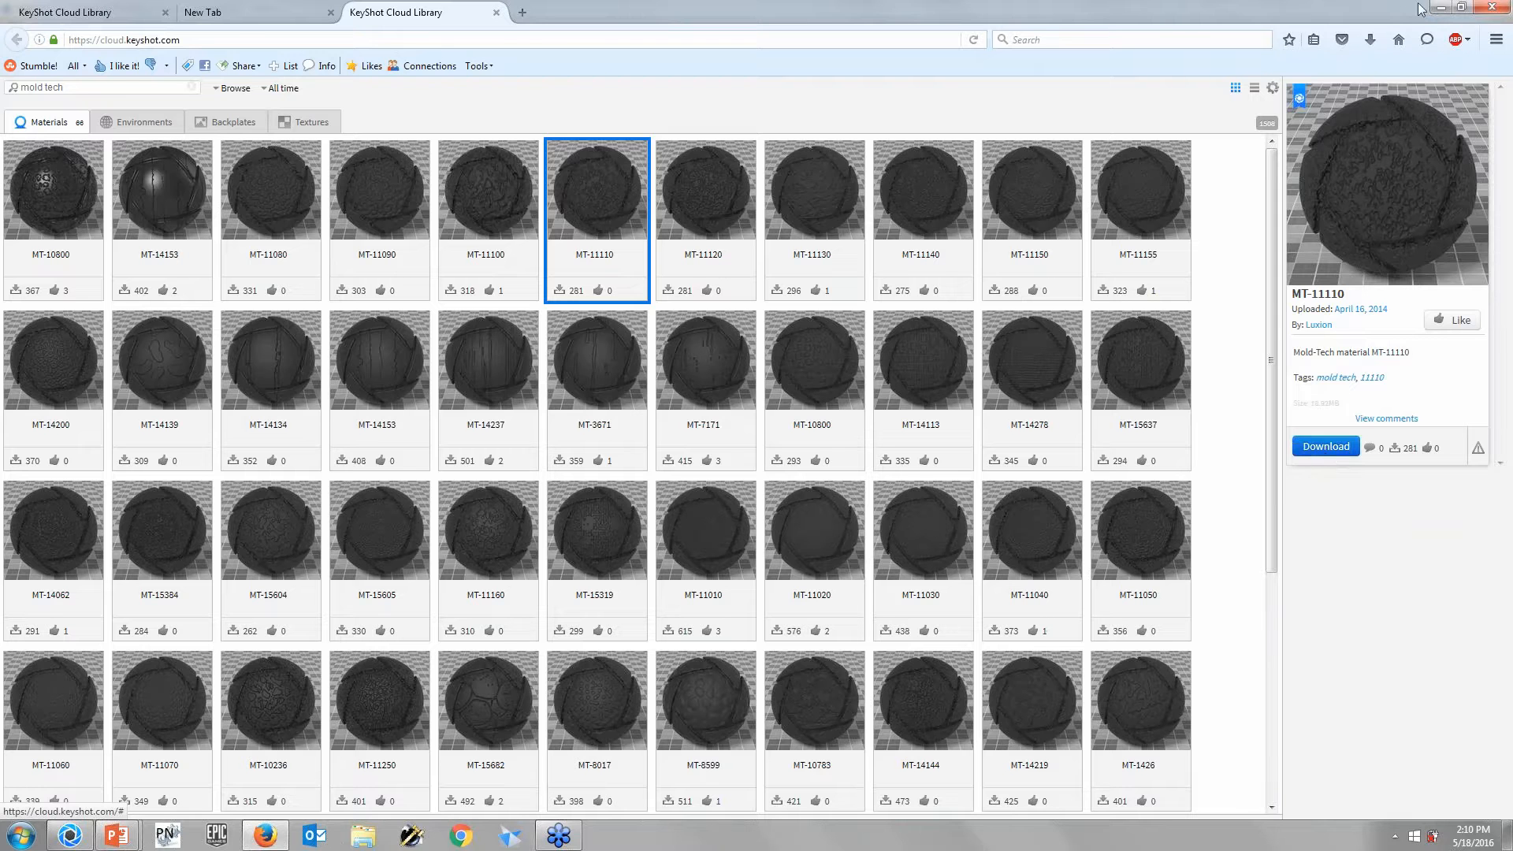
- Switch back to KeyShot and apply the Mold-Tech-11160 library material to the switch1 part
{"action": "left_click", "coordinate": [1459, 6]}
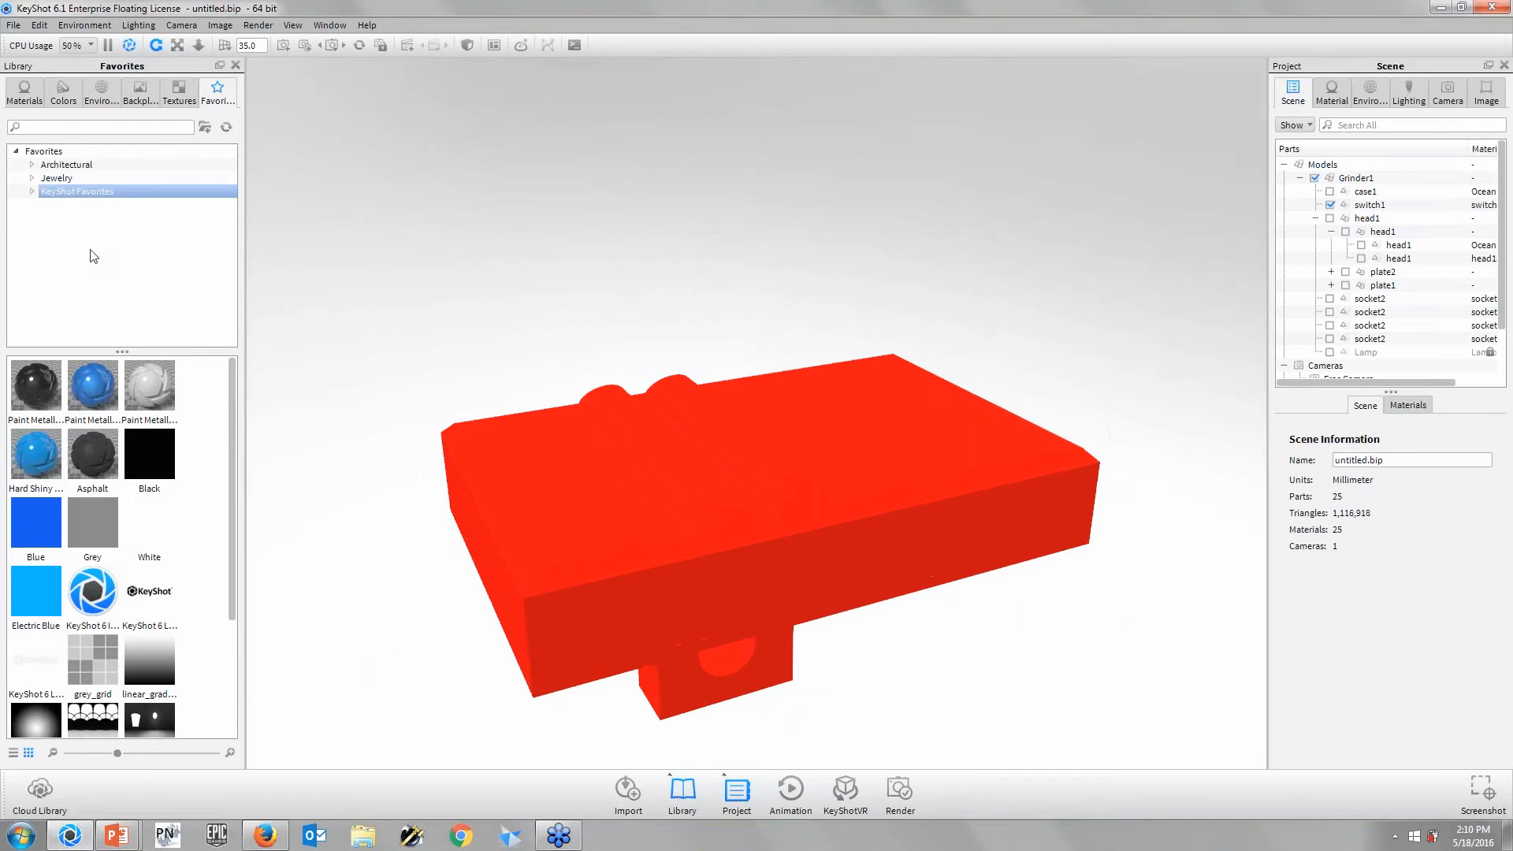
{"action": "left_click", "coordinate": [39, 95]}
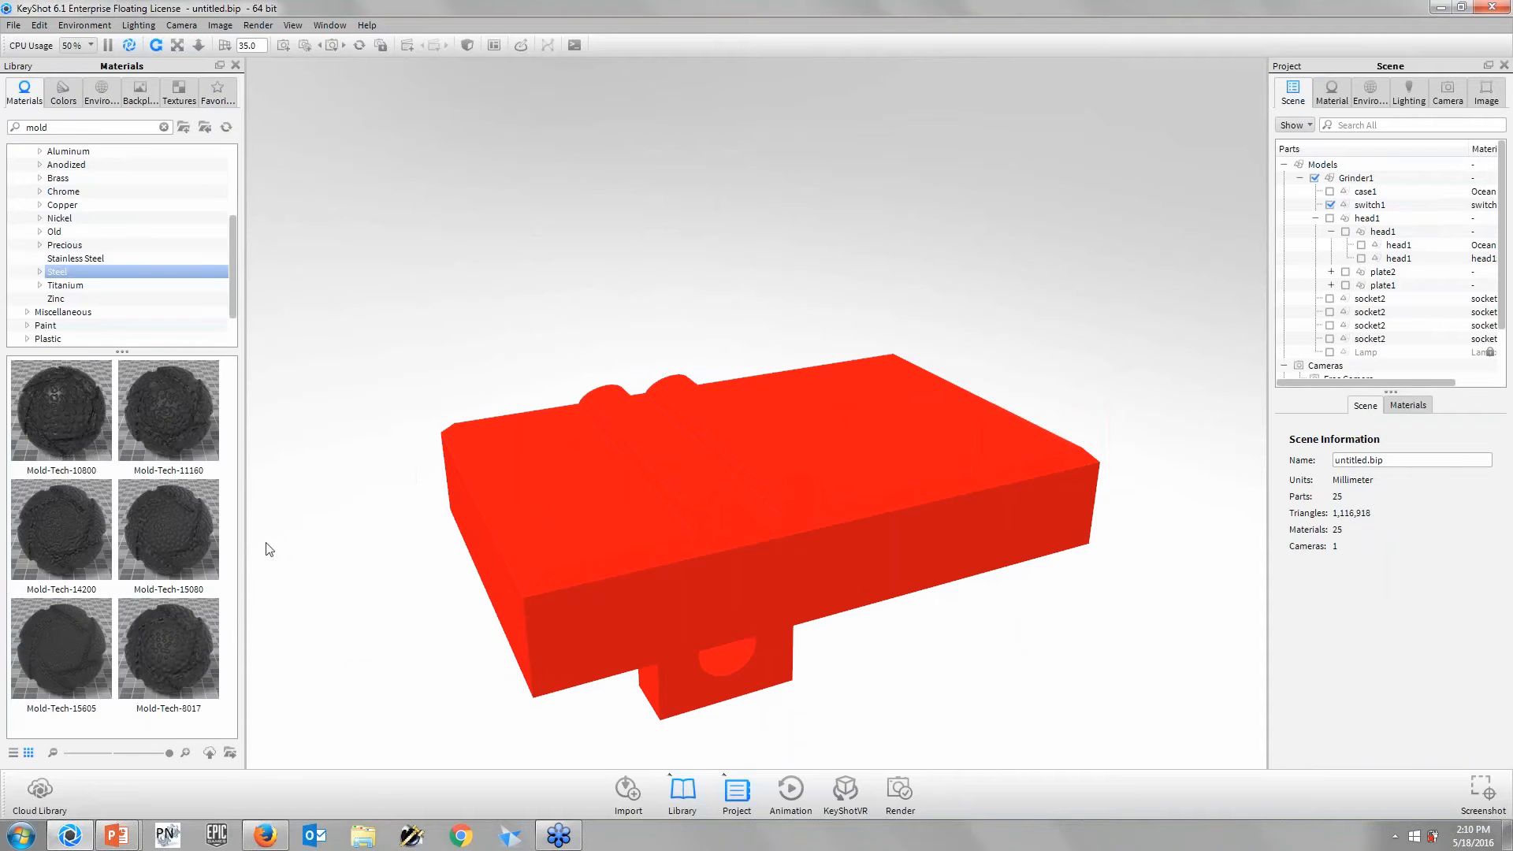
{"action": "left_click_drag", "start_coordinate": [135, 412], "coordinate": [674, 598]}
{"action": "scroll", "coordinate": [652, 555], "scroll_direction": "up", "scroll_amount": 3}
- Set the X scale of the Mold-Tech-11160 bump texture on switch1 to 0.375 and inspect the part's surface
{"action": "double_click", "coordinate": [652, 555]}
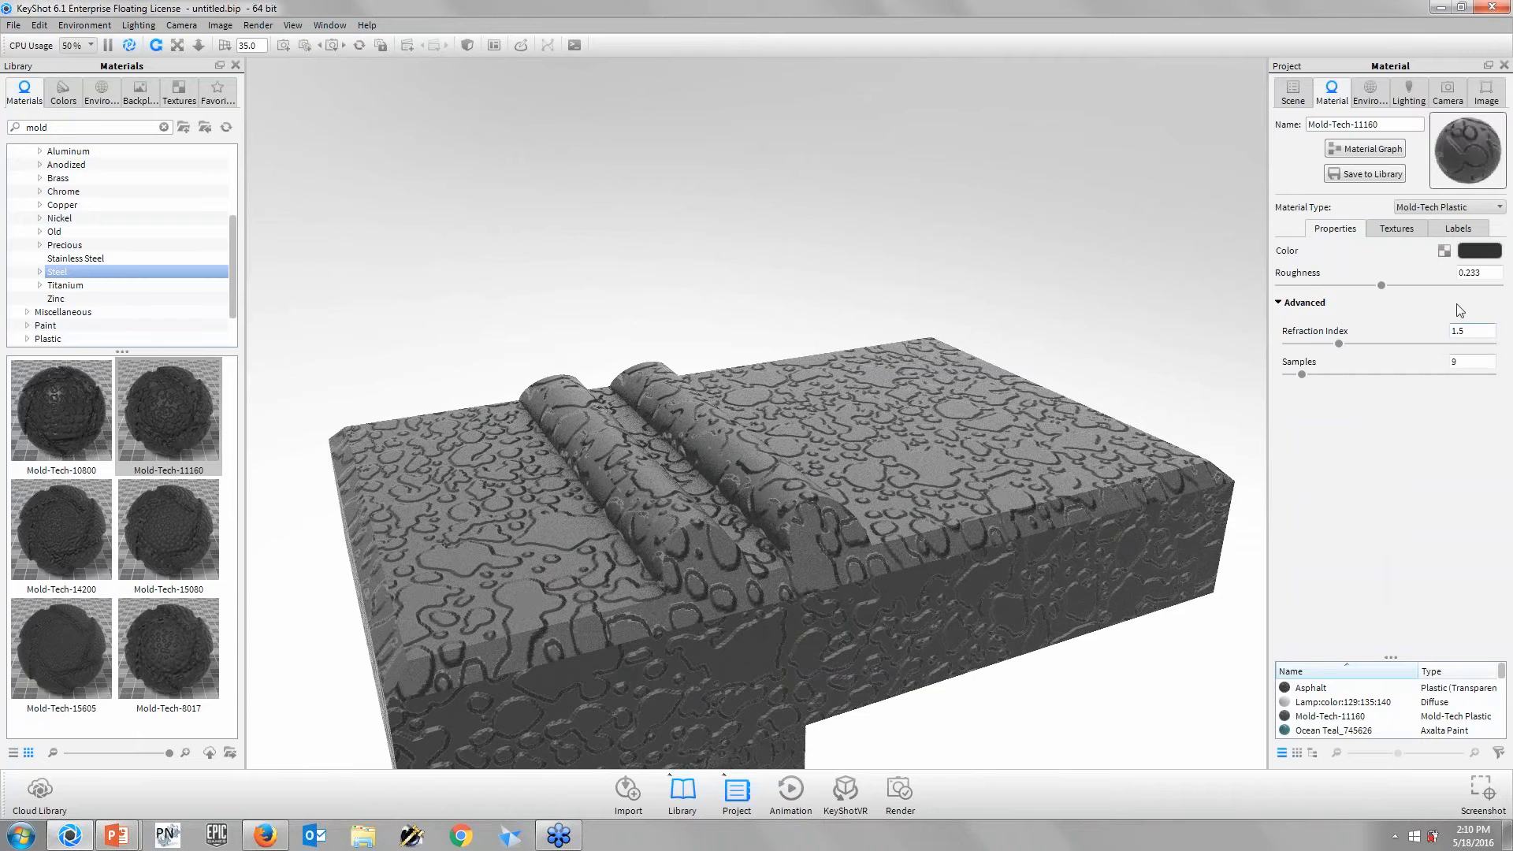
{"action": "left_click", "coordinate": [1396, 227]}
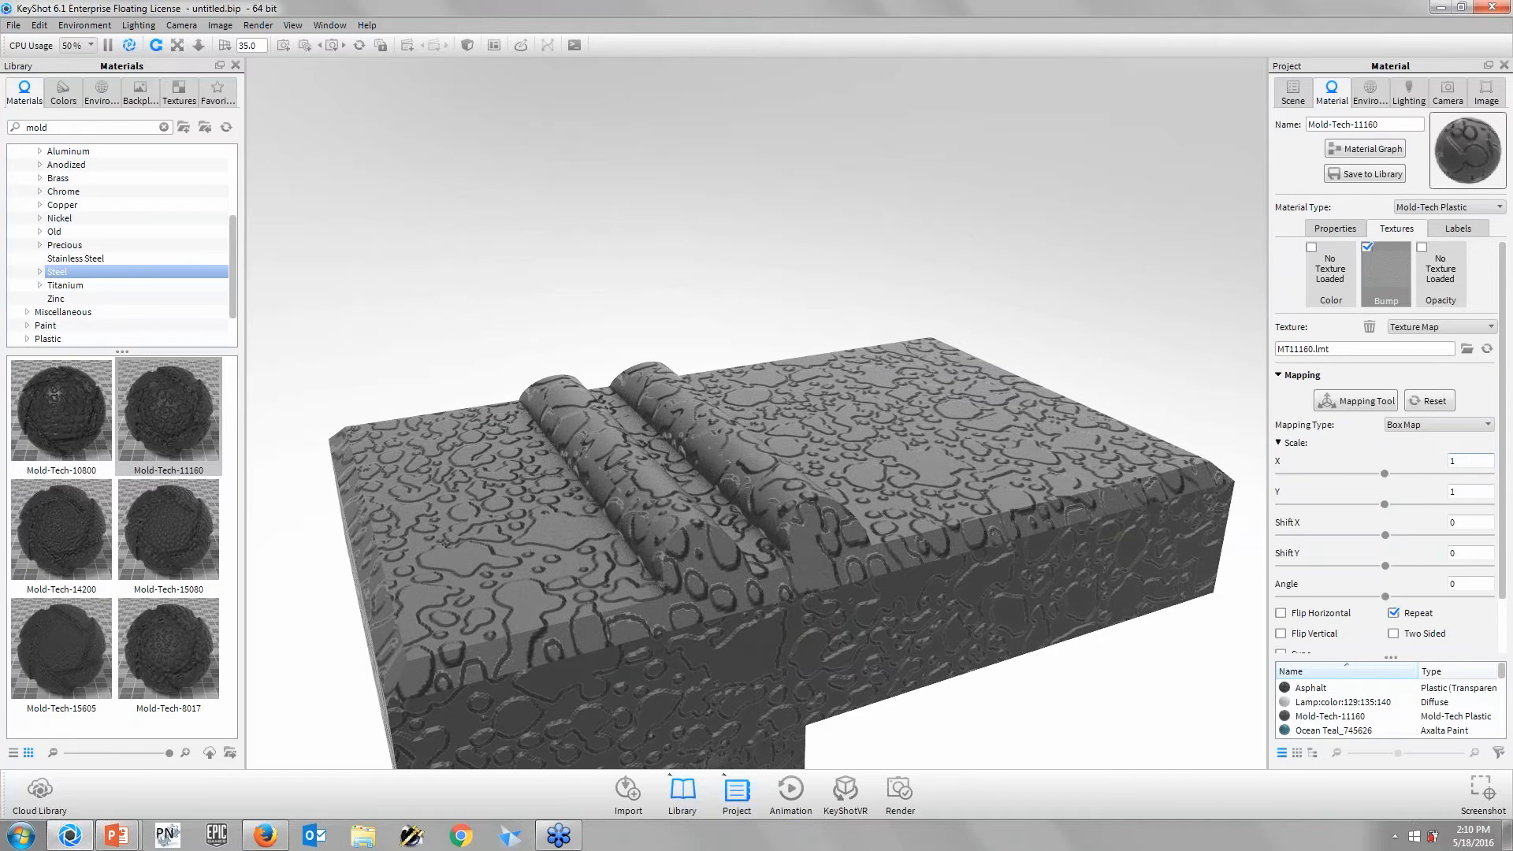
{"action": "type", "text": ".375"}
{"action": "key", "text": "Return"}
{"action": "left_click_drag", "start_coordinate": [965, 558], "coordinate": [988, 574]}
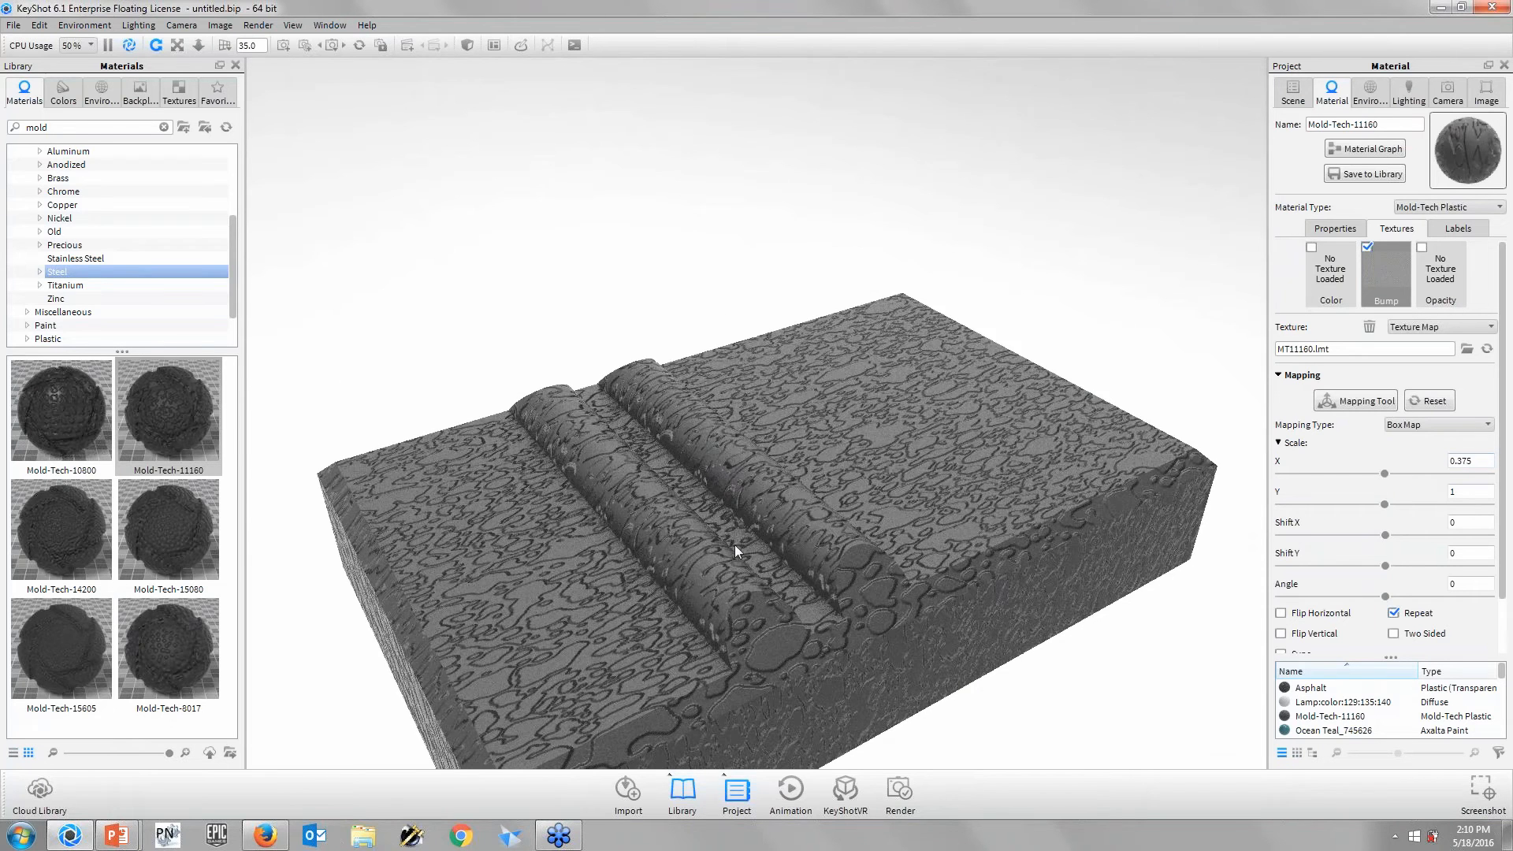
{"action": "scroll", "coordinate": [735, 545], "scroll_direction": "down", "scroll_amount": 3}
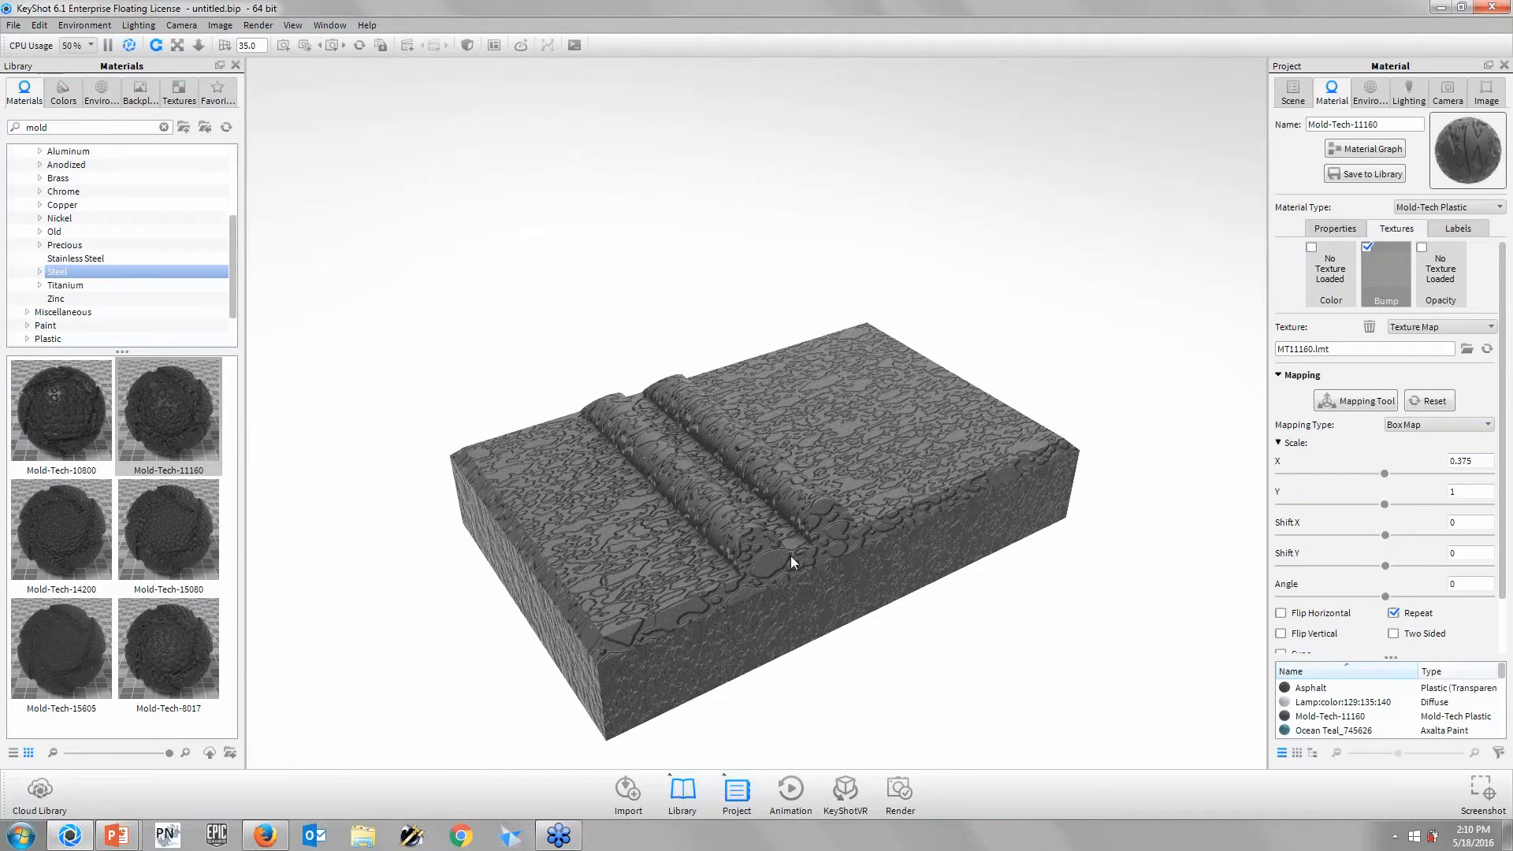
{"action": "left_click_drag", "start_coordinate": [798, 655], "coordinate": [741, 480]}
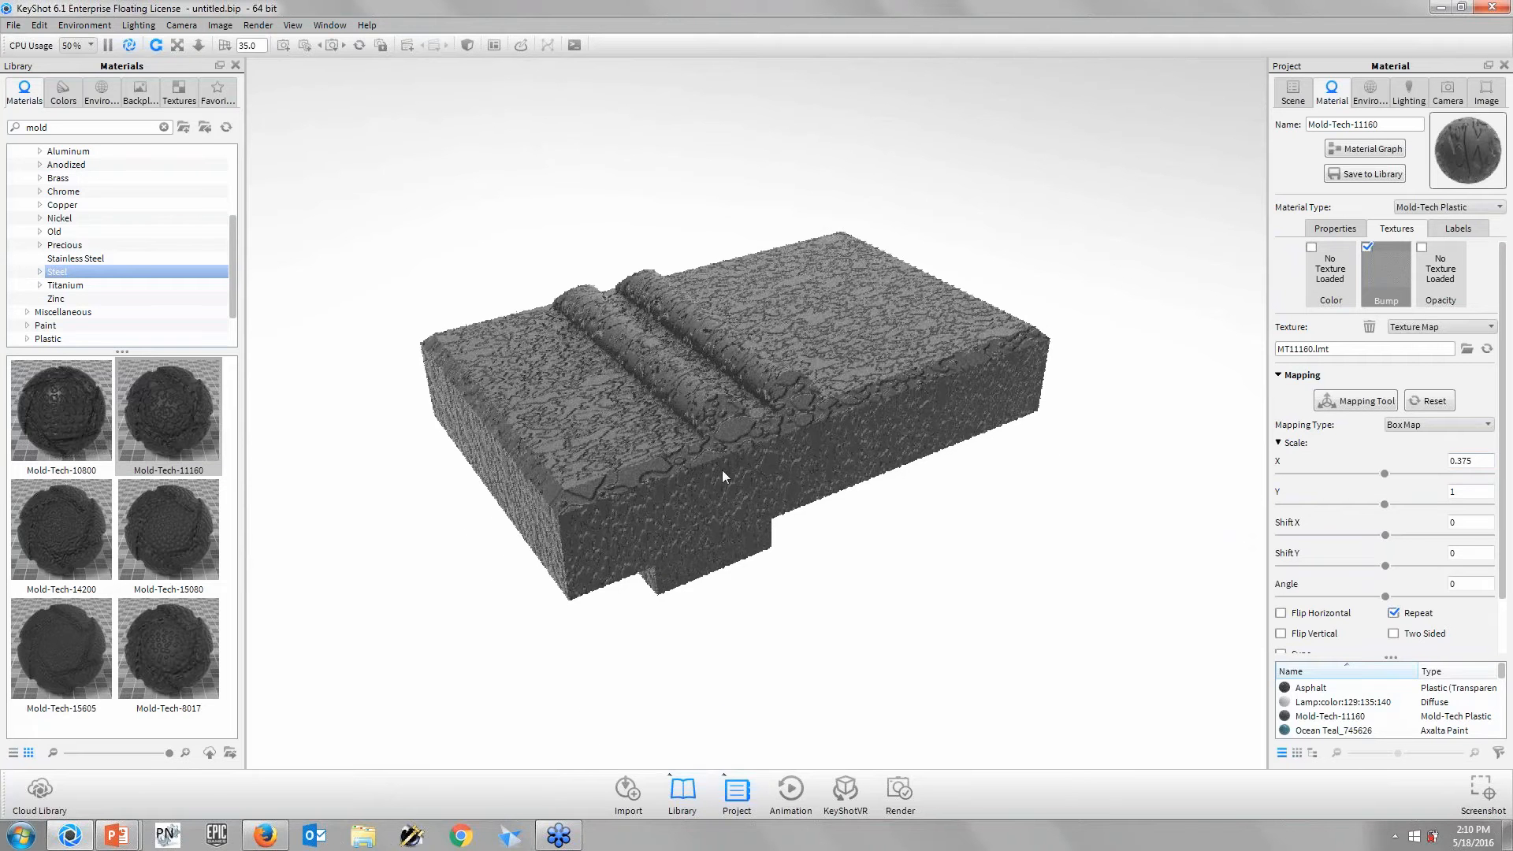
{"action": "scroll", "coordinate": [722, 469], "scroll_direction": "up", "scroll_amount": 3}
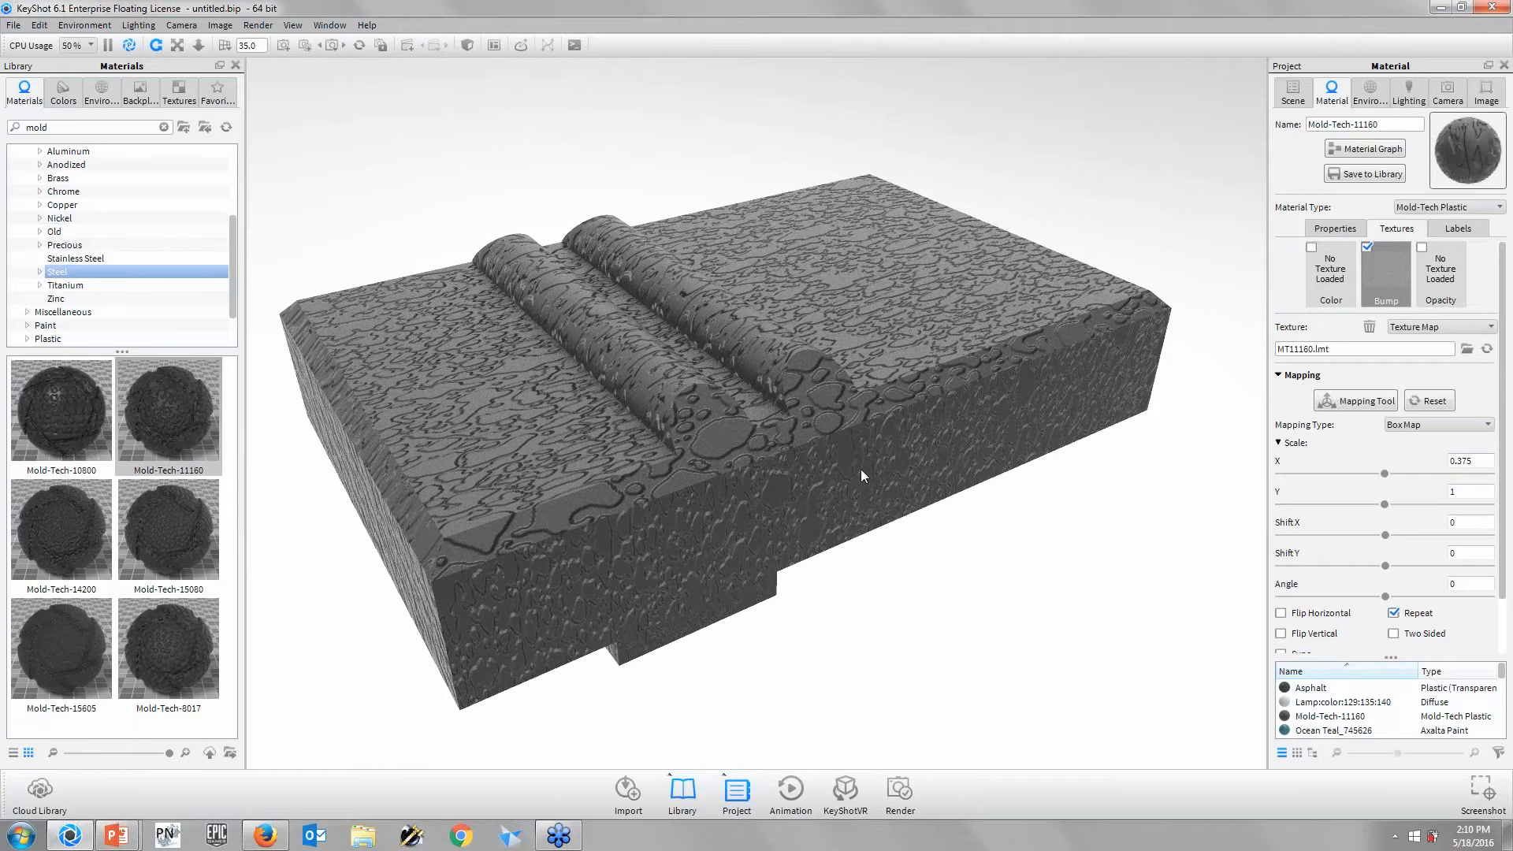
- Search the material library for "black" and preview Paint Gloss Black on the switch1 part
{"action": "double_click", "coordinate": [52, 131]}
{"action": "type", "text": "black"}
{"action": "scroll", "coordinate": [161, 556], "scroll_direction": "down", "scroll_amount": 10}
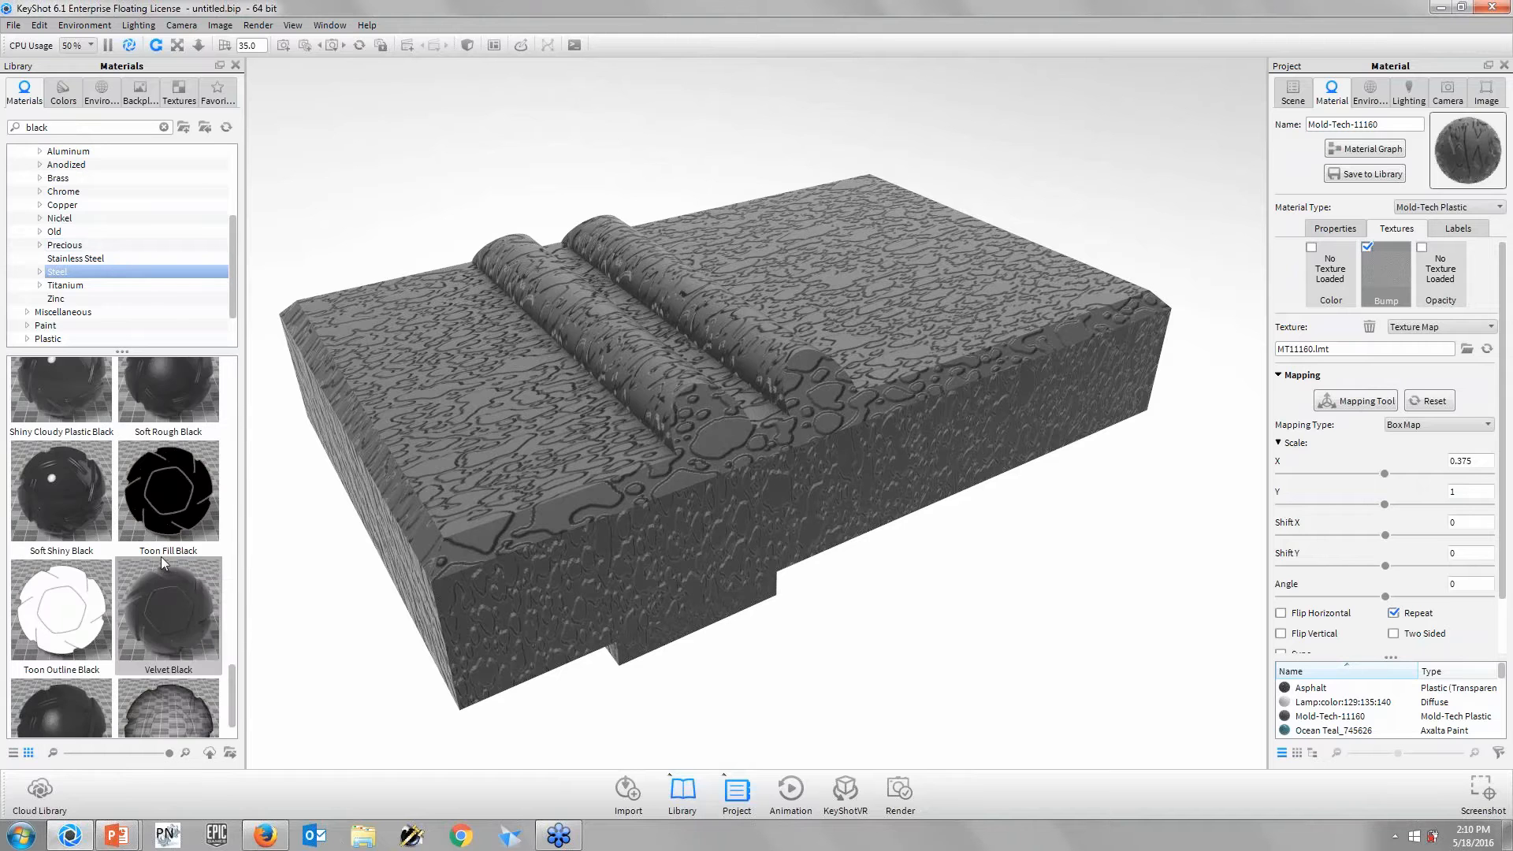
{"action": "scroll", "coordinate": [161, 556], "scroll_direction": "up", "scroll_amount": 5}
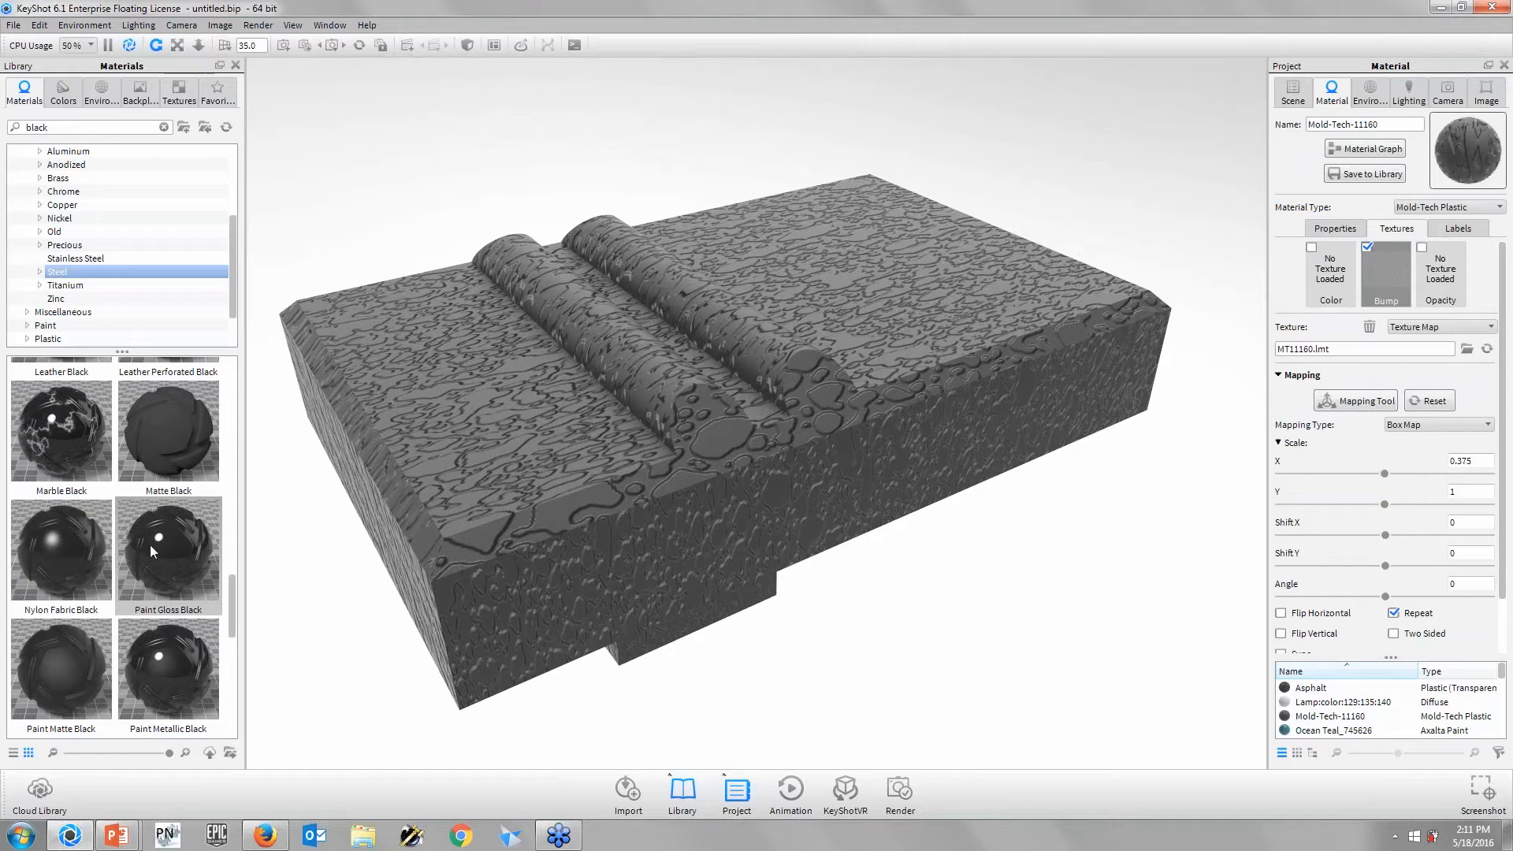
{"action": "left_click_drag", "start_coordinate": [150, 545], "coordinate": [438, 586]}
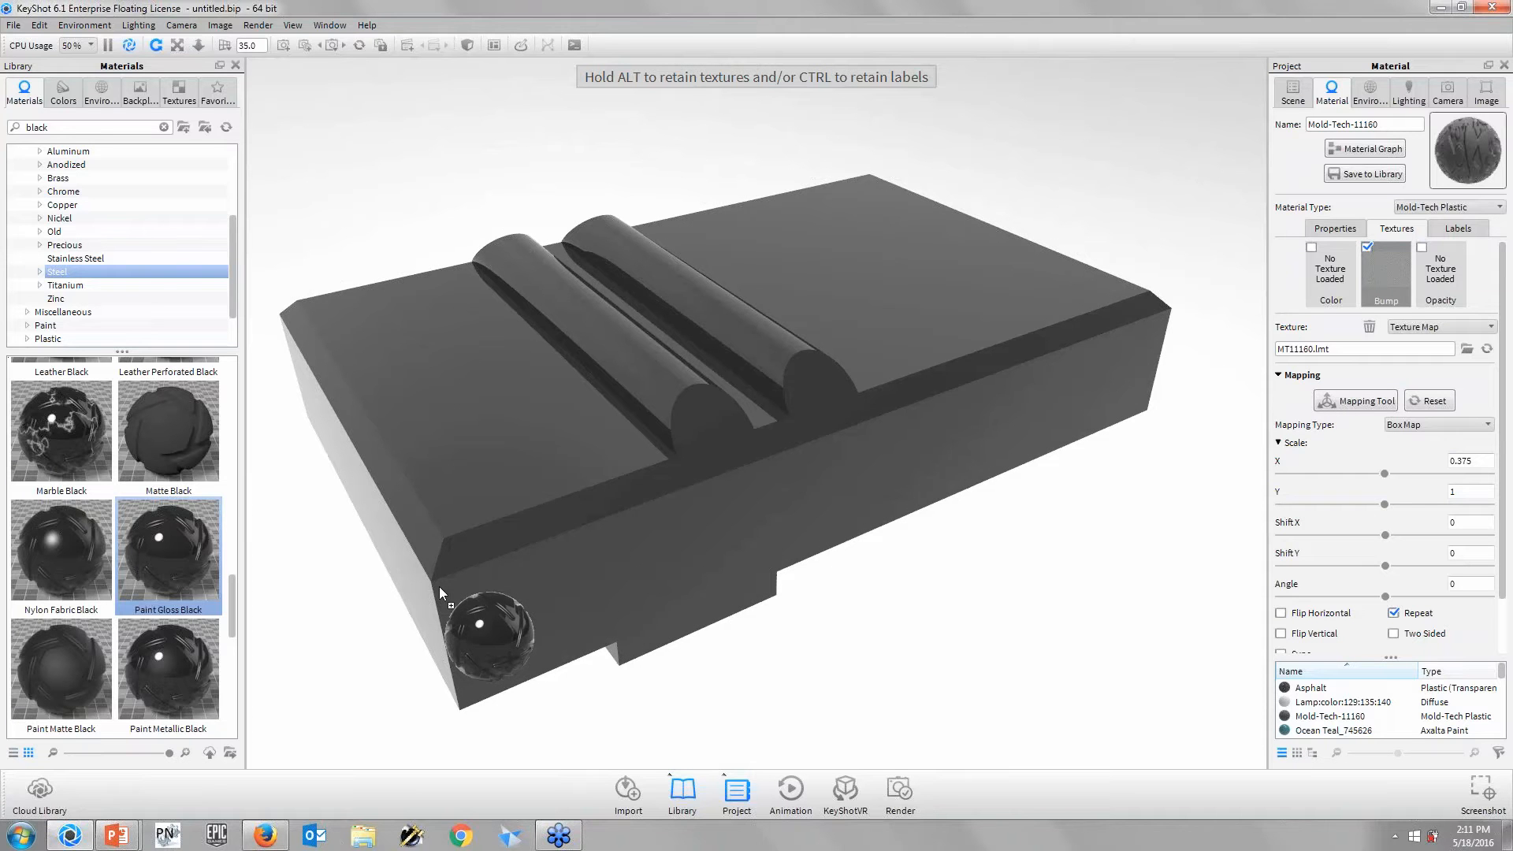
{"action": "left_click_drag", "start_coordinate": [438, 586], "coordinate": [438, 586]}
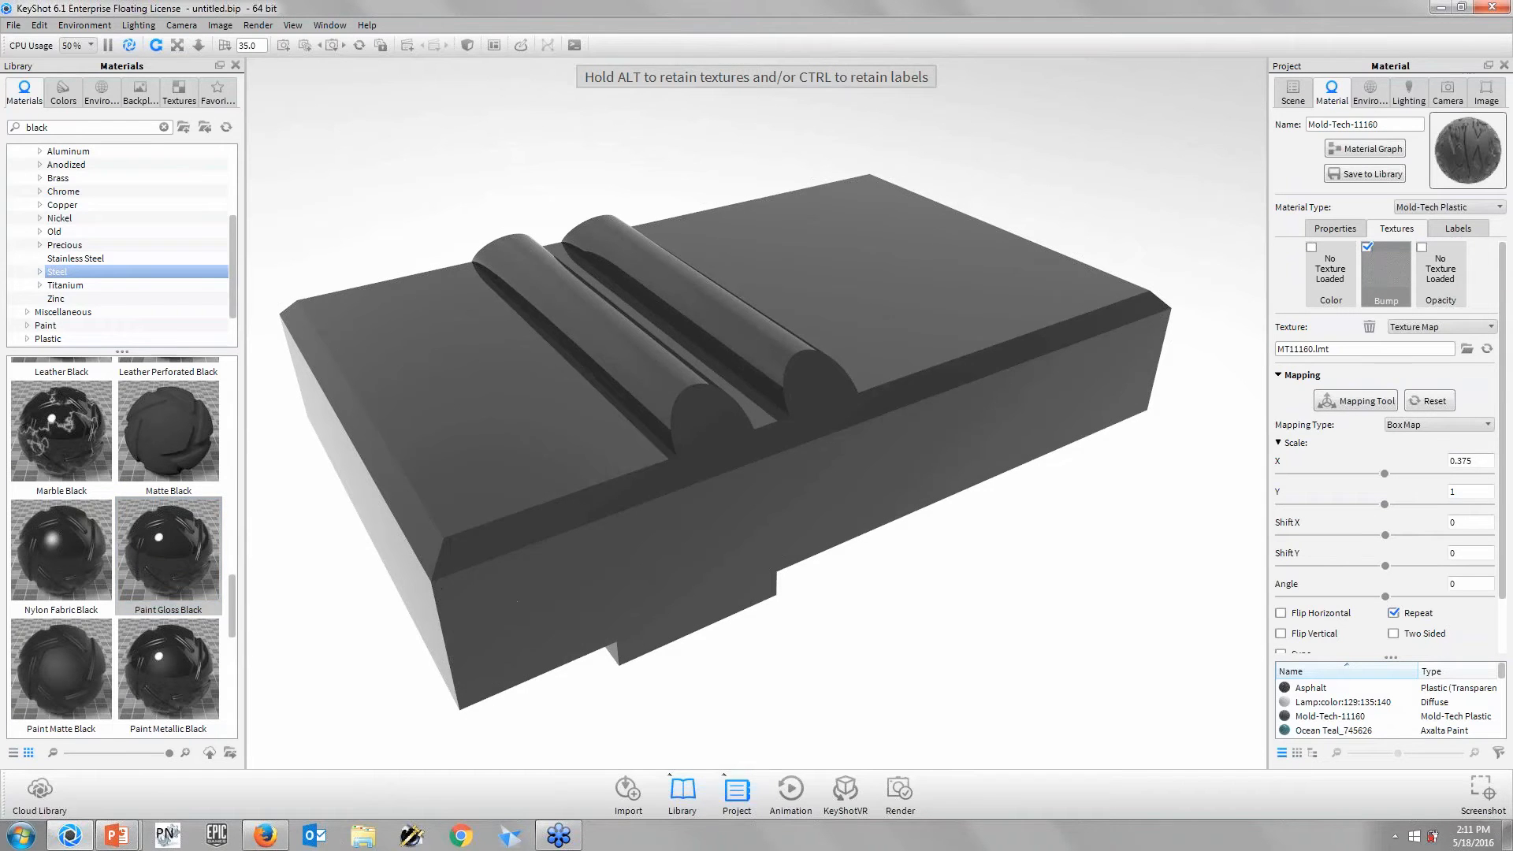
- Open switch1 in the geometry editor's Split Object Surfaces mode and enlarge the Geometry View
{"action": "right_click", "coordinate": [636, 491]}
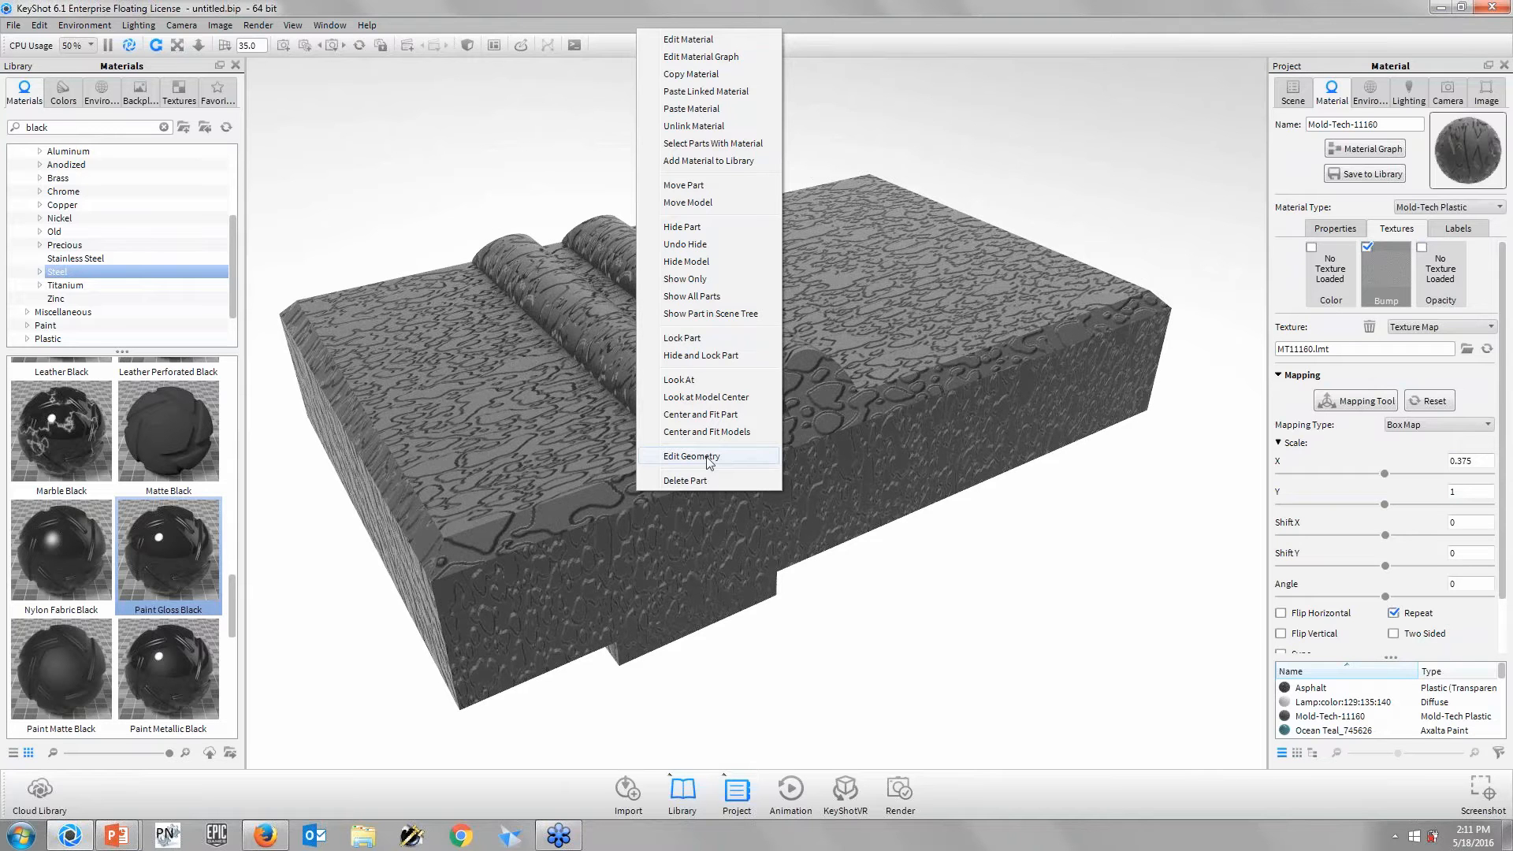
{"action": "left_click", "coordinate": [692, 457]}
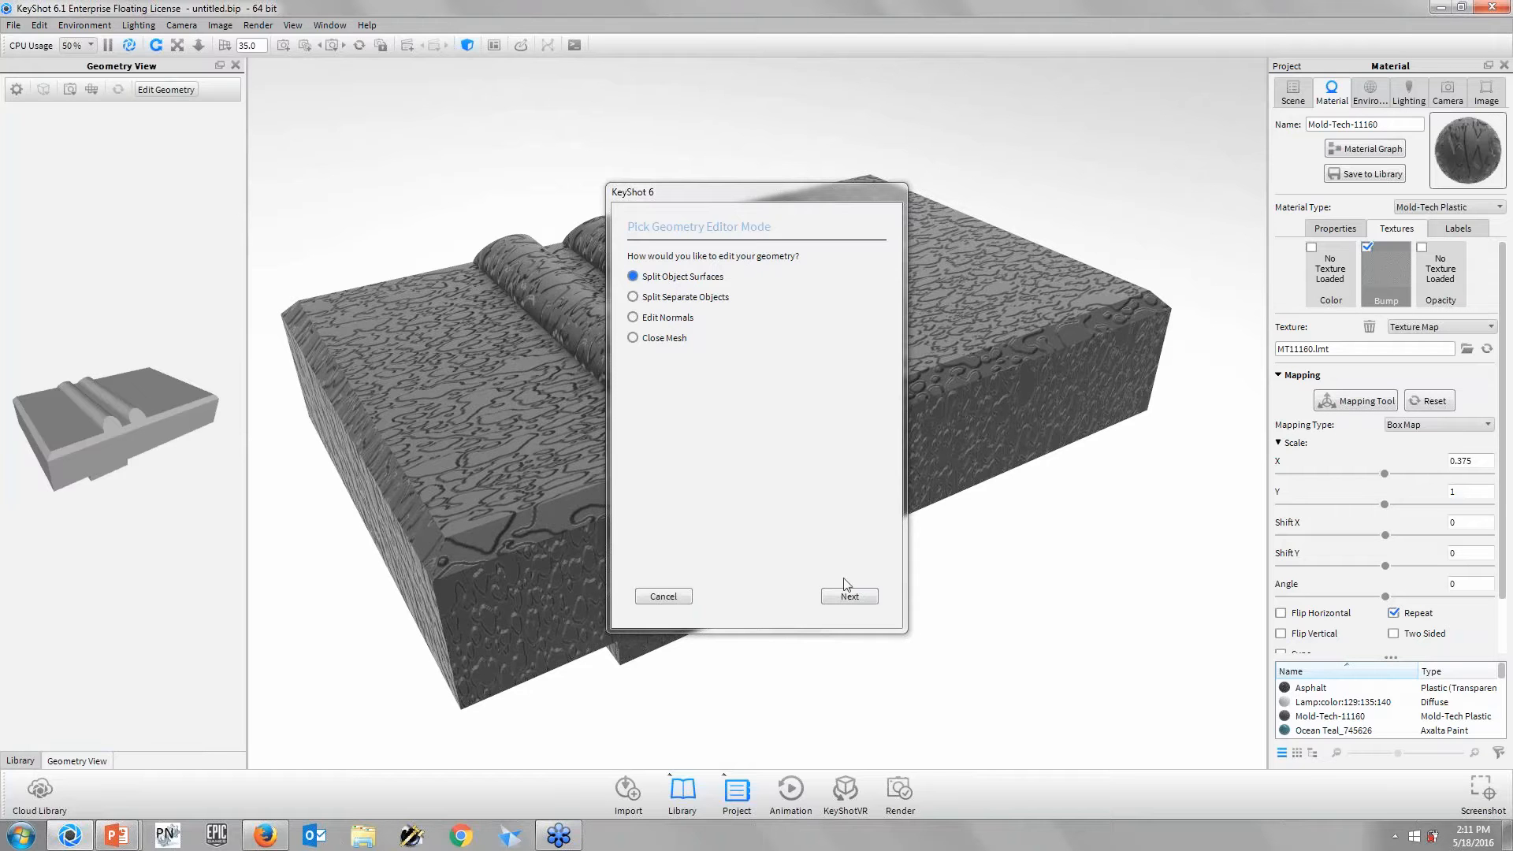
{"action": "left_click_drag", "start_coordinate": [759, 193], "coordinate": [1097, 378]}
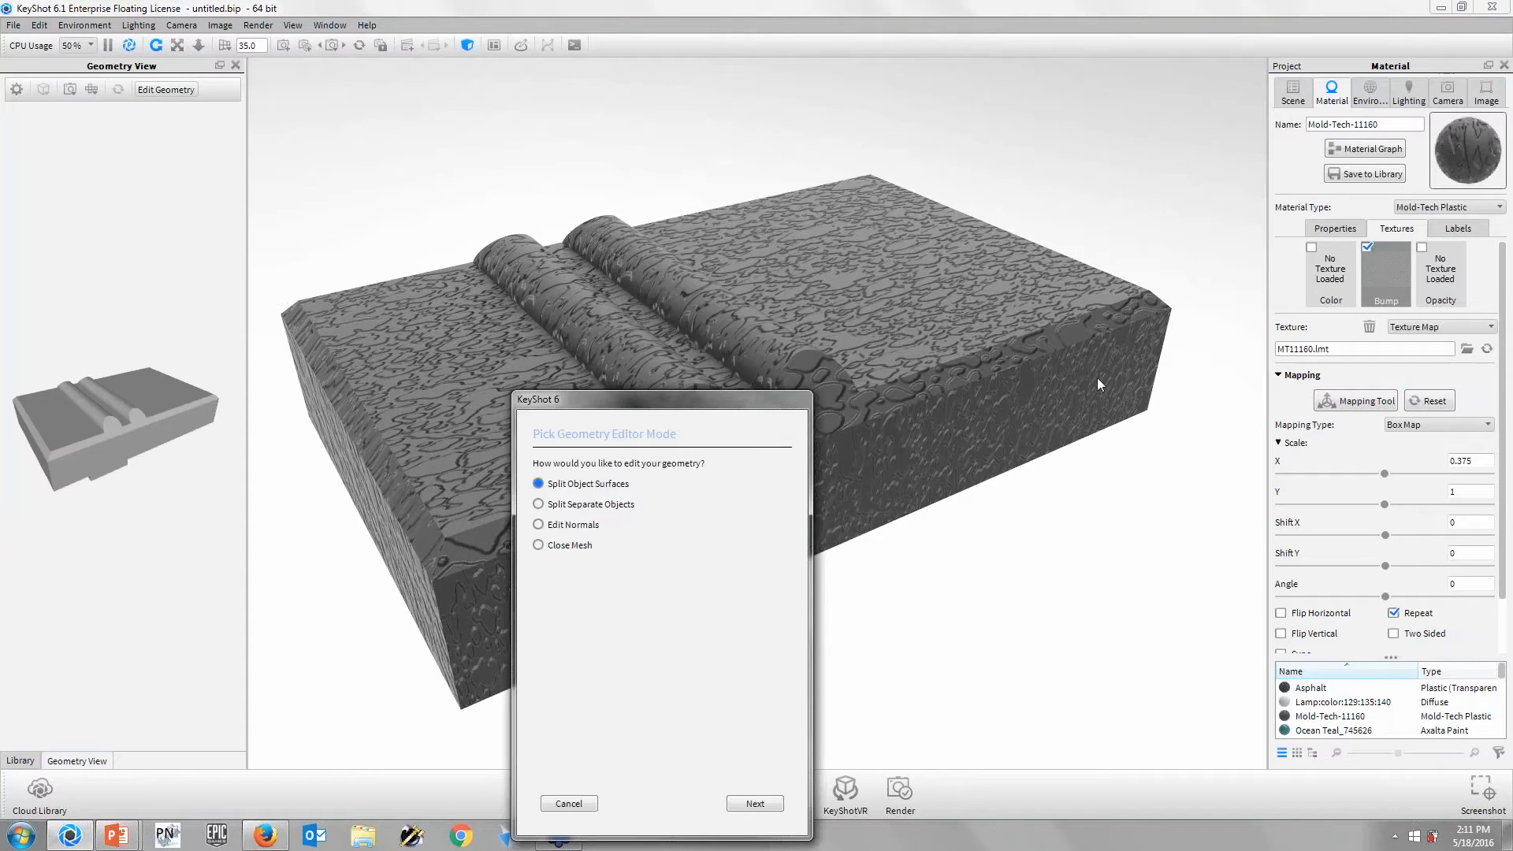
{"action": "left_click_drag", "start_coordinate": [677, 405], "coordinate": [537, 198]}
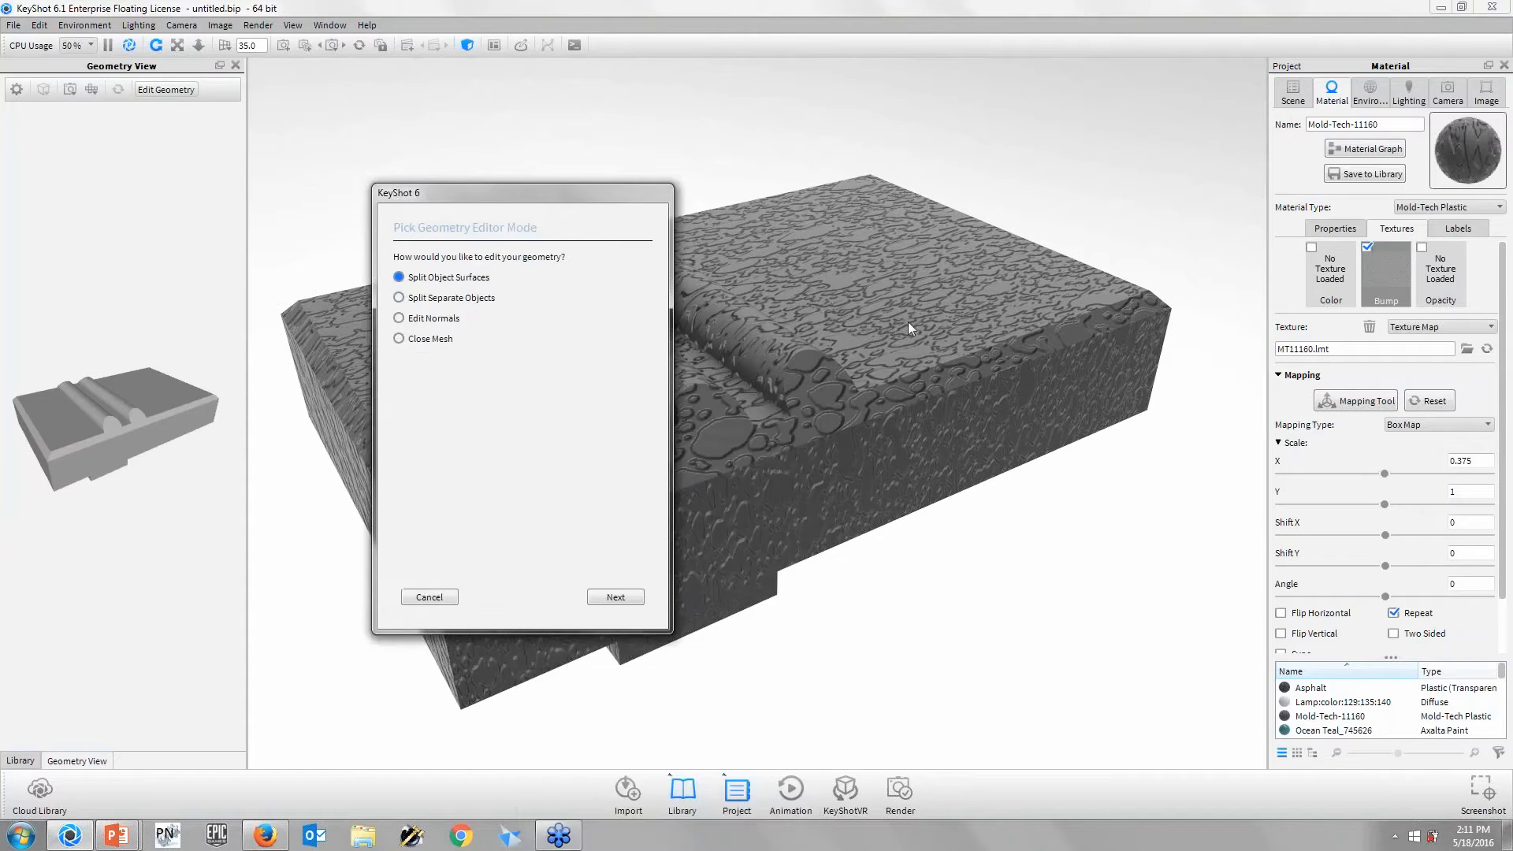
{"action": "left_click", "coordinate": [616, 598]}
{"action": "left_click_drag", "start_coordinate": [471, 192], "coordinate": [800, 277]}
{"action": "left_click_drag", "start_coordinate": [247, 212], "coordinate": [576, 211]}
{"action": "left_click_drag", "start_coordinate": [339, 378], "coordinate": [251, 453]}
{"action": "scroll", "coordinate": [192, 451], "scroll_direction": "up", "scroll_amount": 5}
{"action": "scroll", "coordinate": [191, 451], "scroll_direction": "down", "scroll_amount": 4}
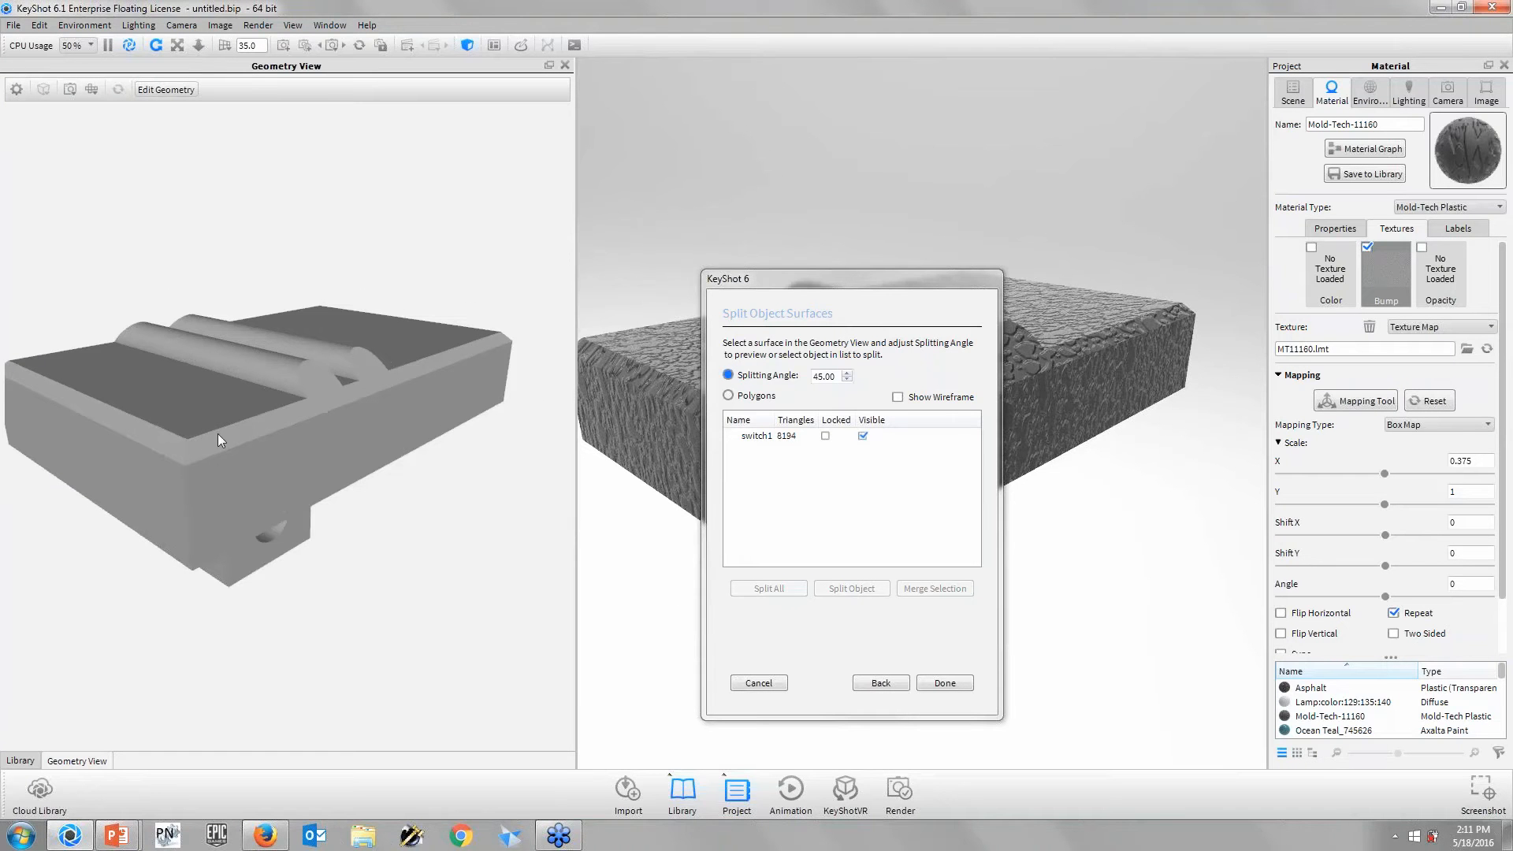
- Try Polygons selection on switch1's long side face, return to Splitting Angle selection and clear the selected surface
{"action": "left_click", "coordinate": [747, 402]}
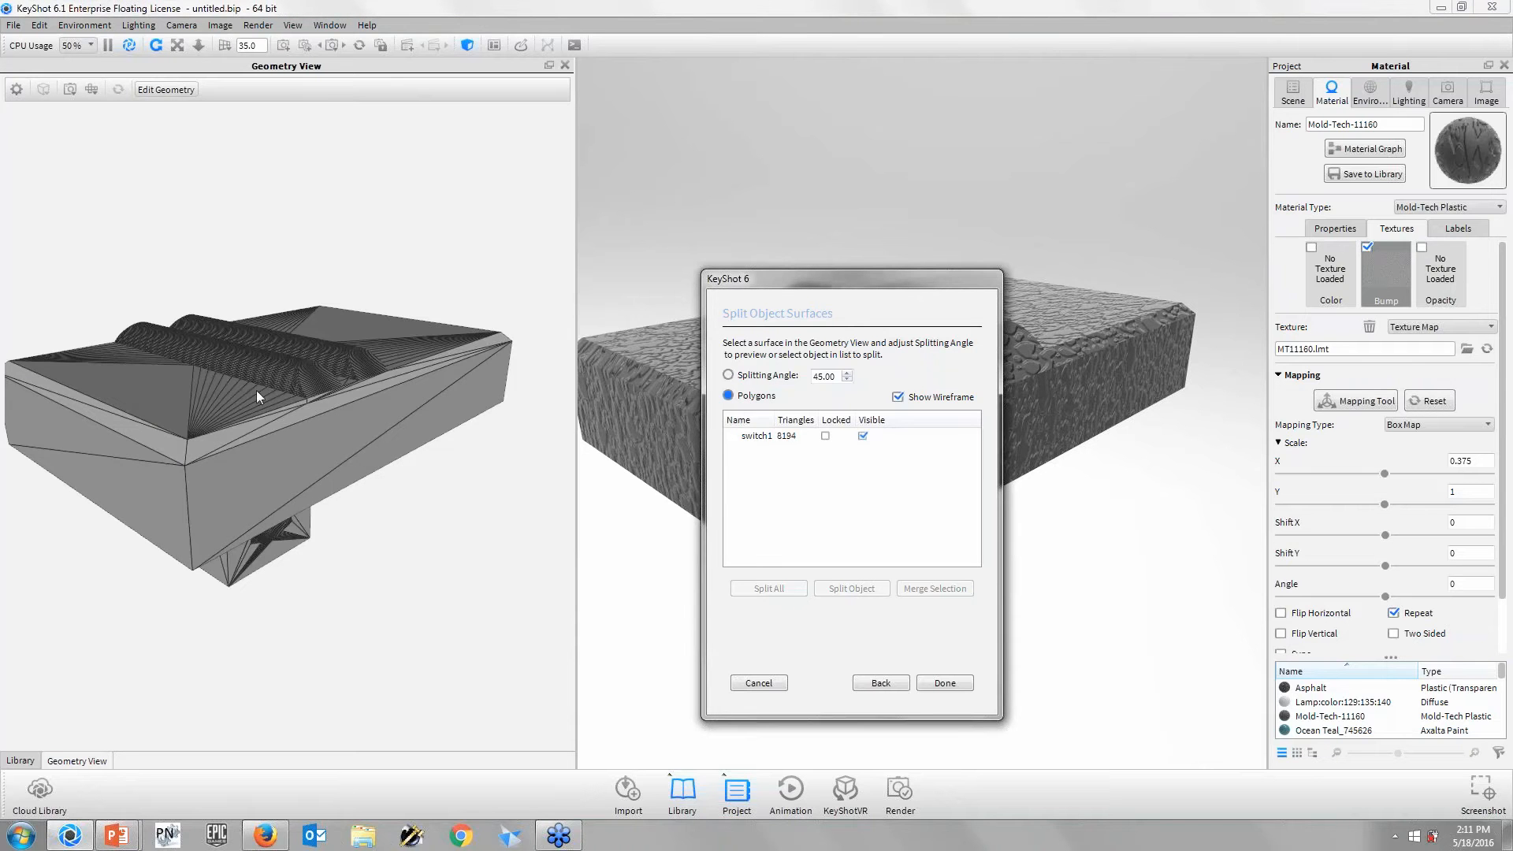
{"action": "scroll", "coordinate": [257, 390], "scroll_direction": "up", "scroll_amount": 5}
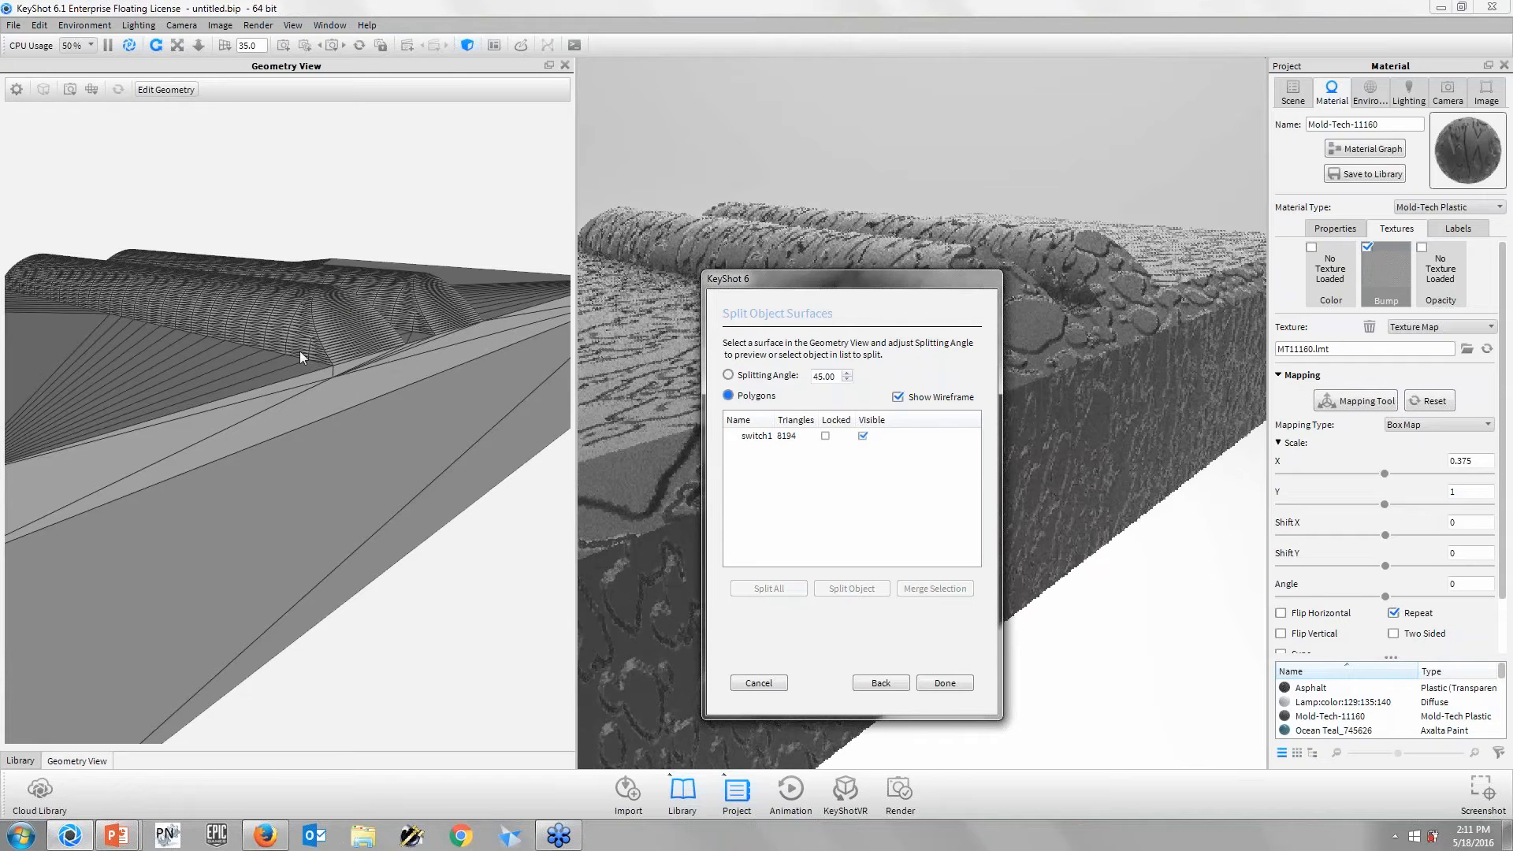
{"action": "left_click_drag", "start_coordinate": [300, 352], "coordinate": [309, 550]}
{"action": "left_click", "coordinate": [362, 541]}
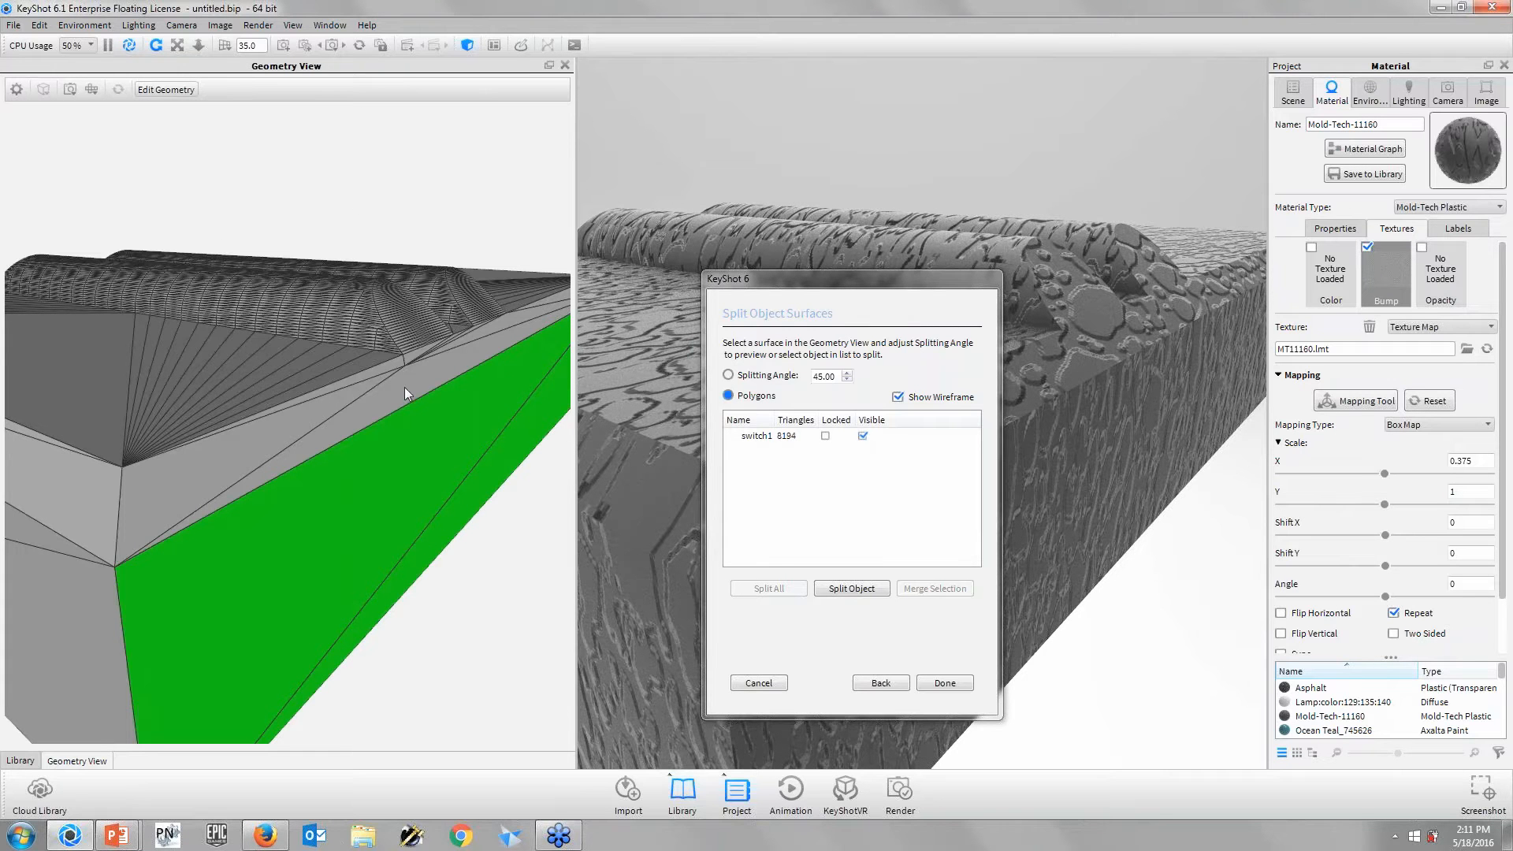
{"action": "left_click", "coordinate": [748, 381]}
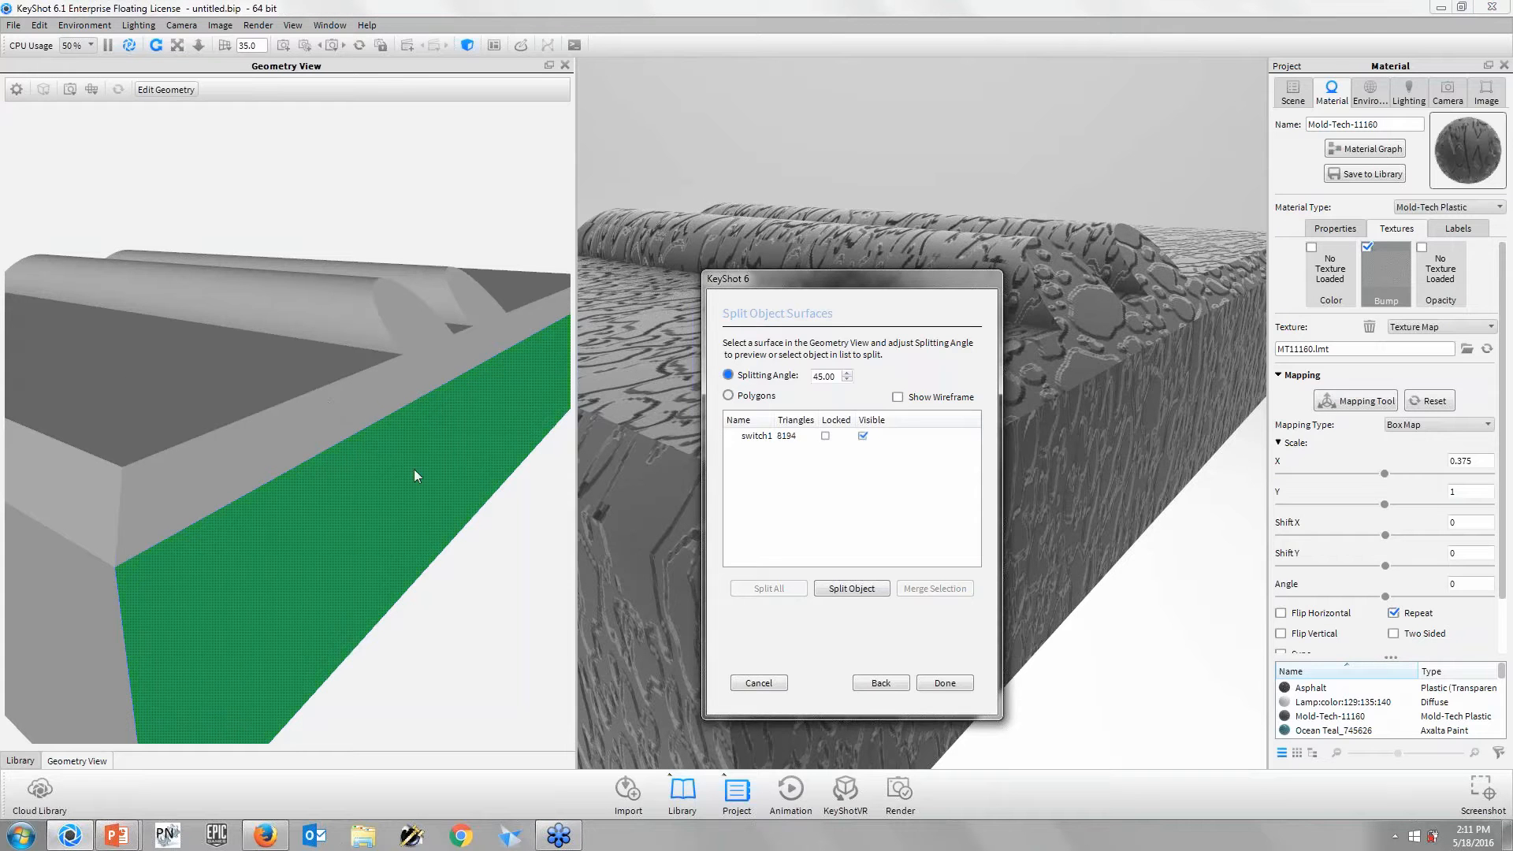
{"action": "left_click", "coordinate": [443, 623]}
{"action": "left_click_drag", "start_coordinate": [444, 624], "coordinate": [441, 574]}
{"action": "scroll", "coordinate": [442, 575], "scroll_direction": "down", "scroll_amount": 5}
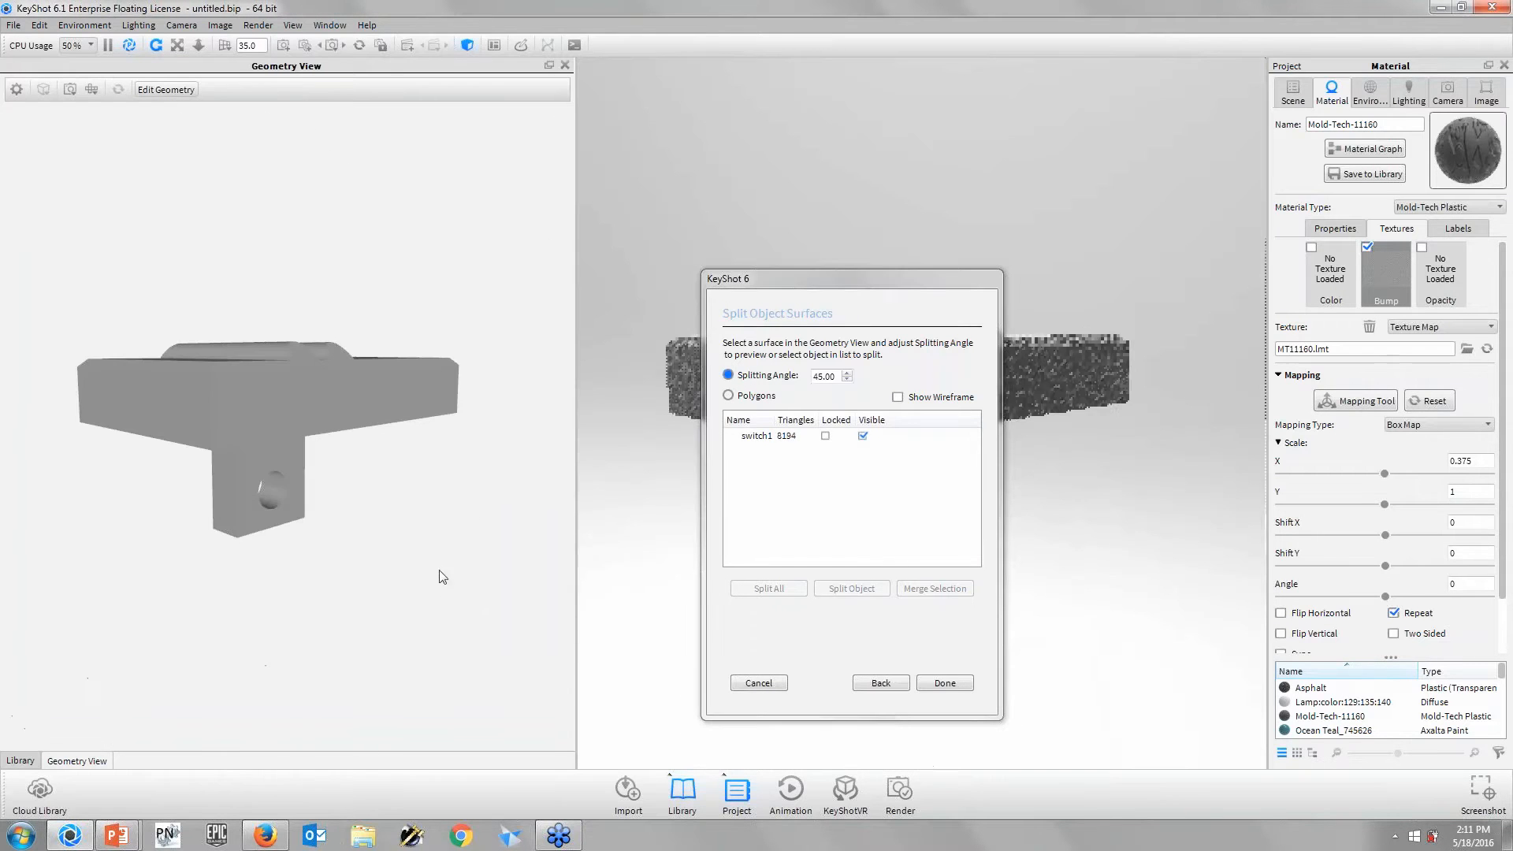
- Select the long side face of switch1 and lower the splitting angle to 36
{"action": "left_click_drag", "start_coordinate": [374, 491], "coordinate": [398, 452]}
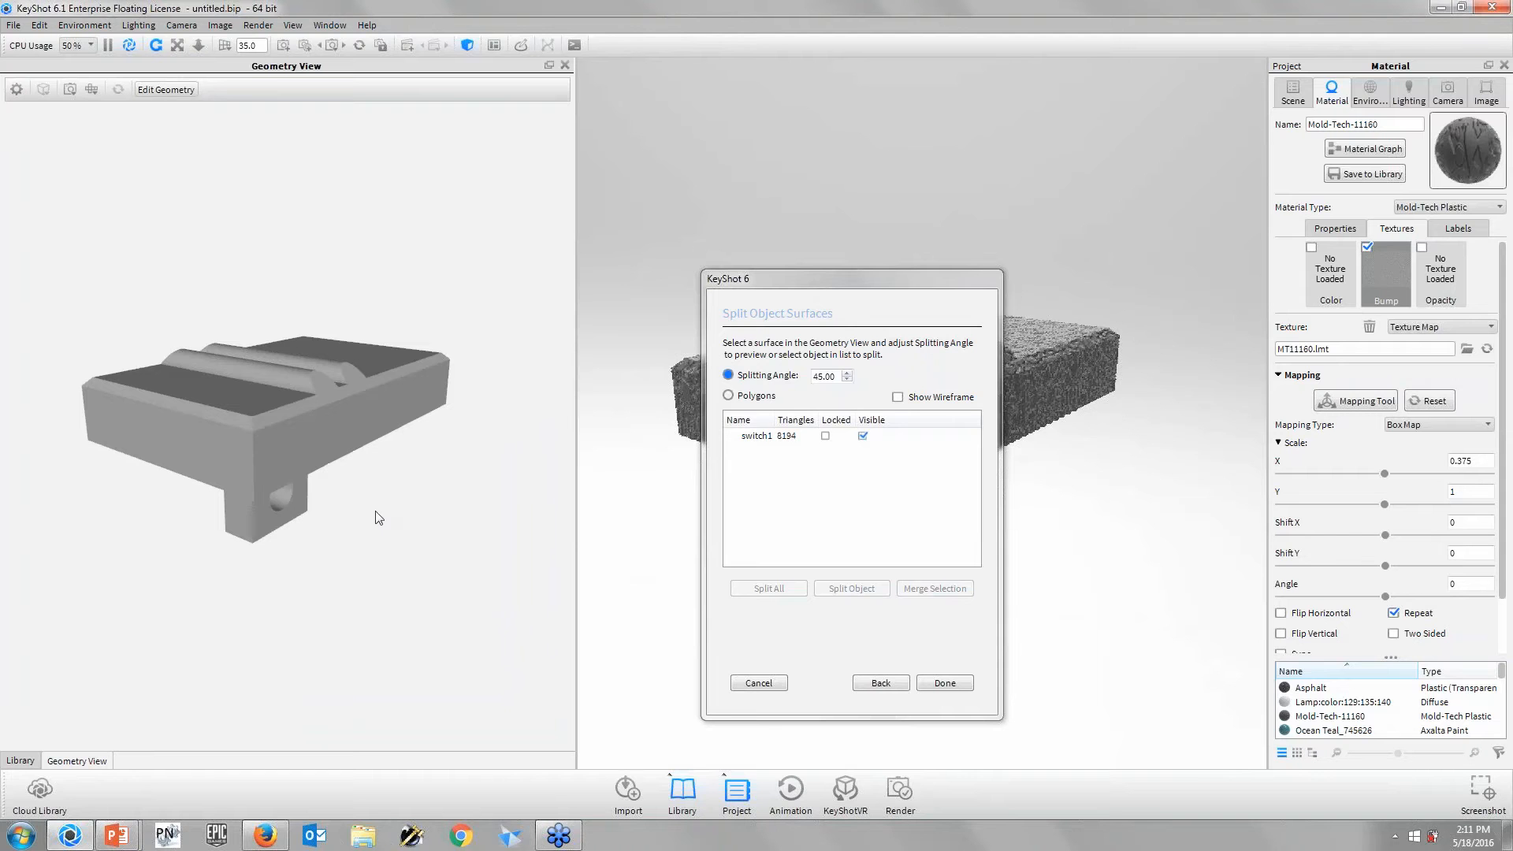
{"action": "left_click_drag", "start_coordinate": [378, 517], "coordinate": [383, 472]}
{"action": "left_click", "coordinate": [384, 376]}
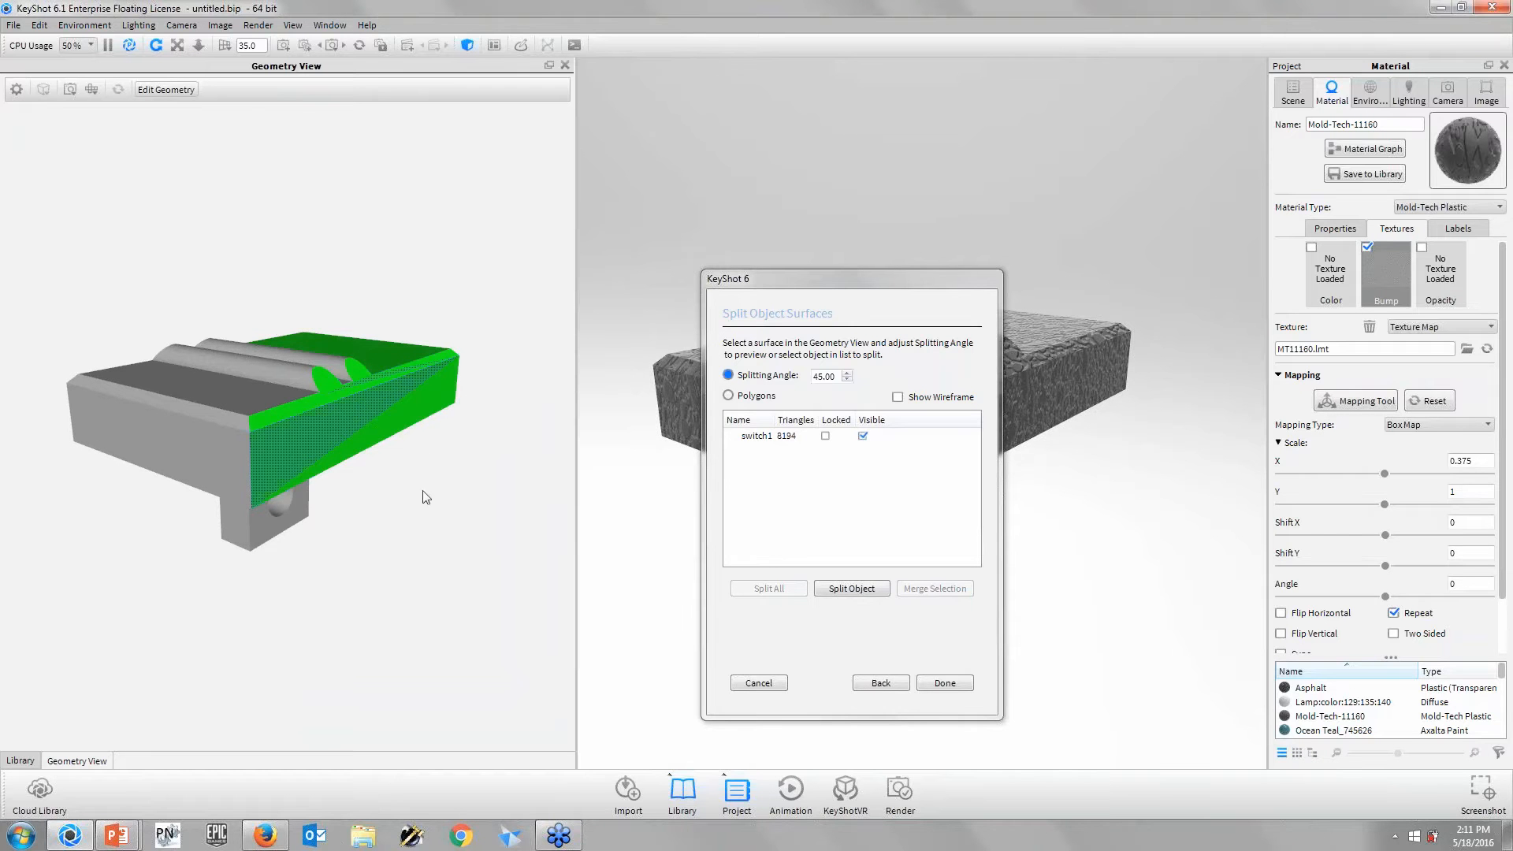
{"action": "left_click_drag", "start_coordinate": [422, 506], "coordinate": [371, 591]}
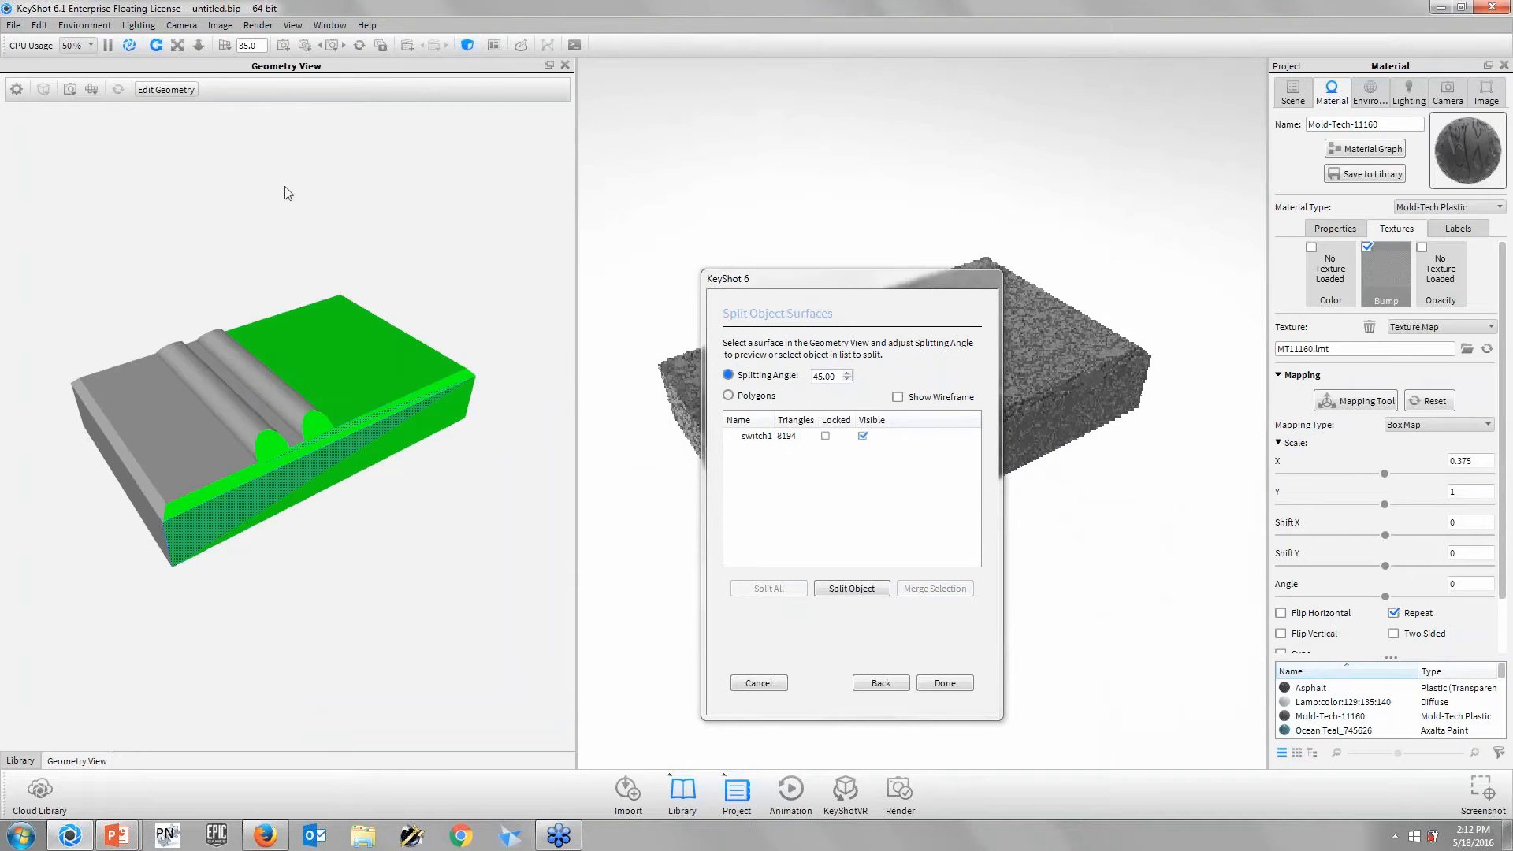
{"action": "left_click", "coordinate": [847, 379]}
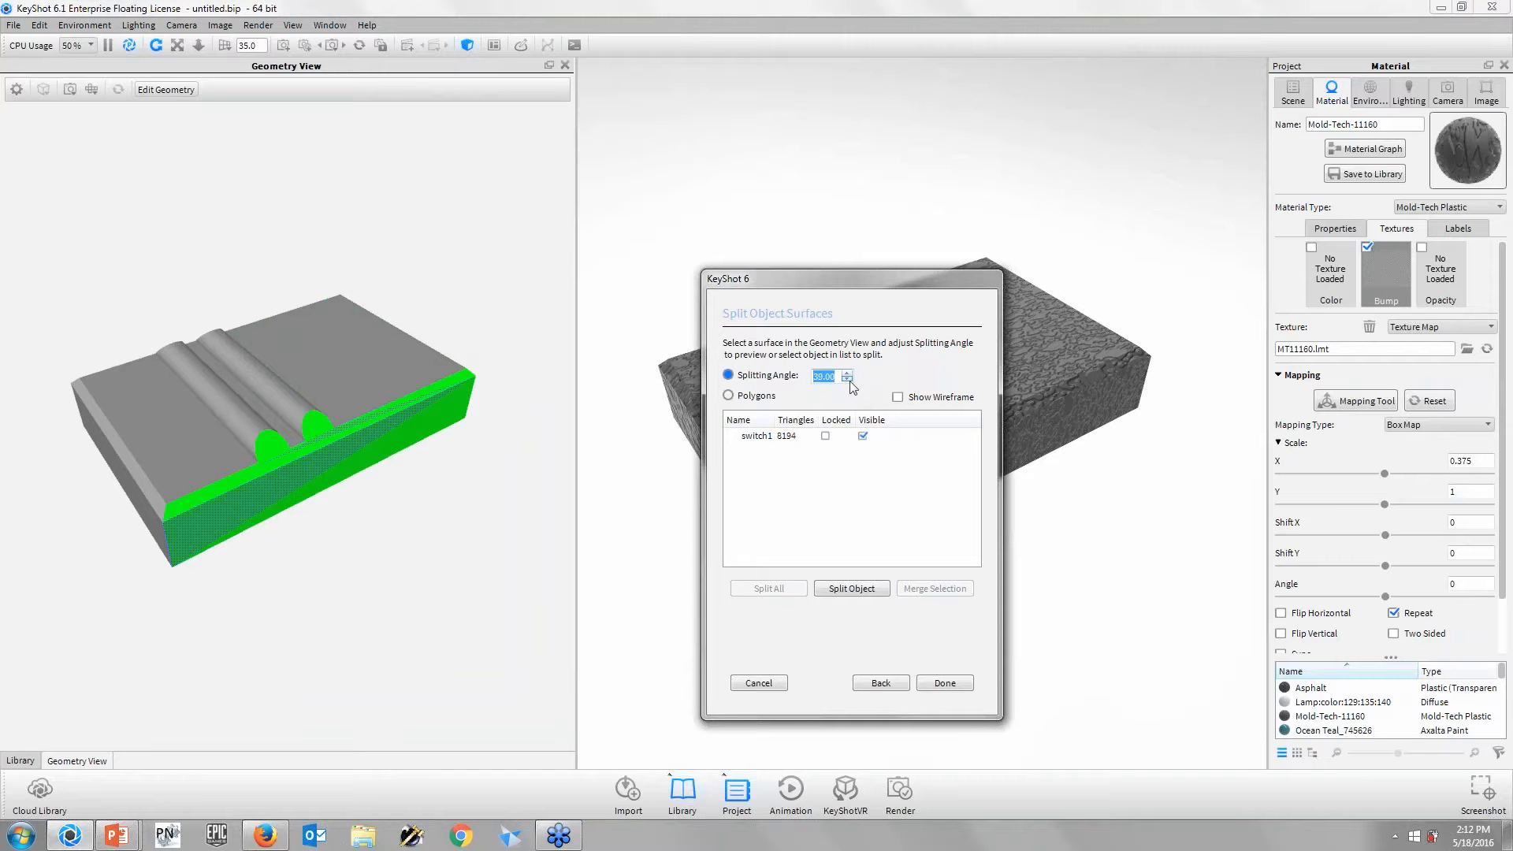
{"action": "left_click", "coordinate": [362, 584]}
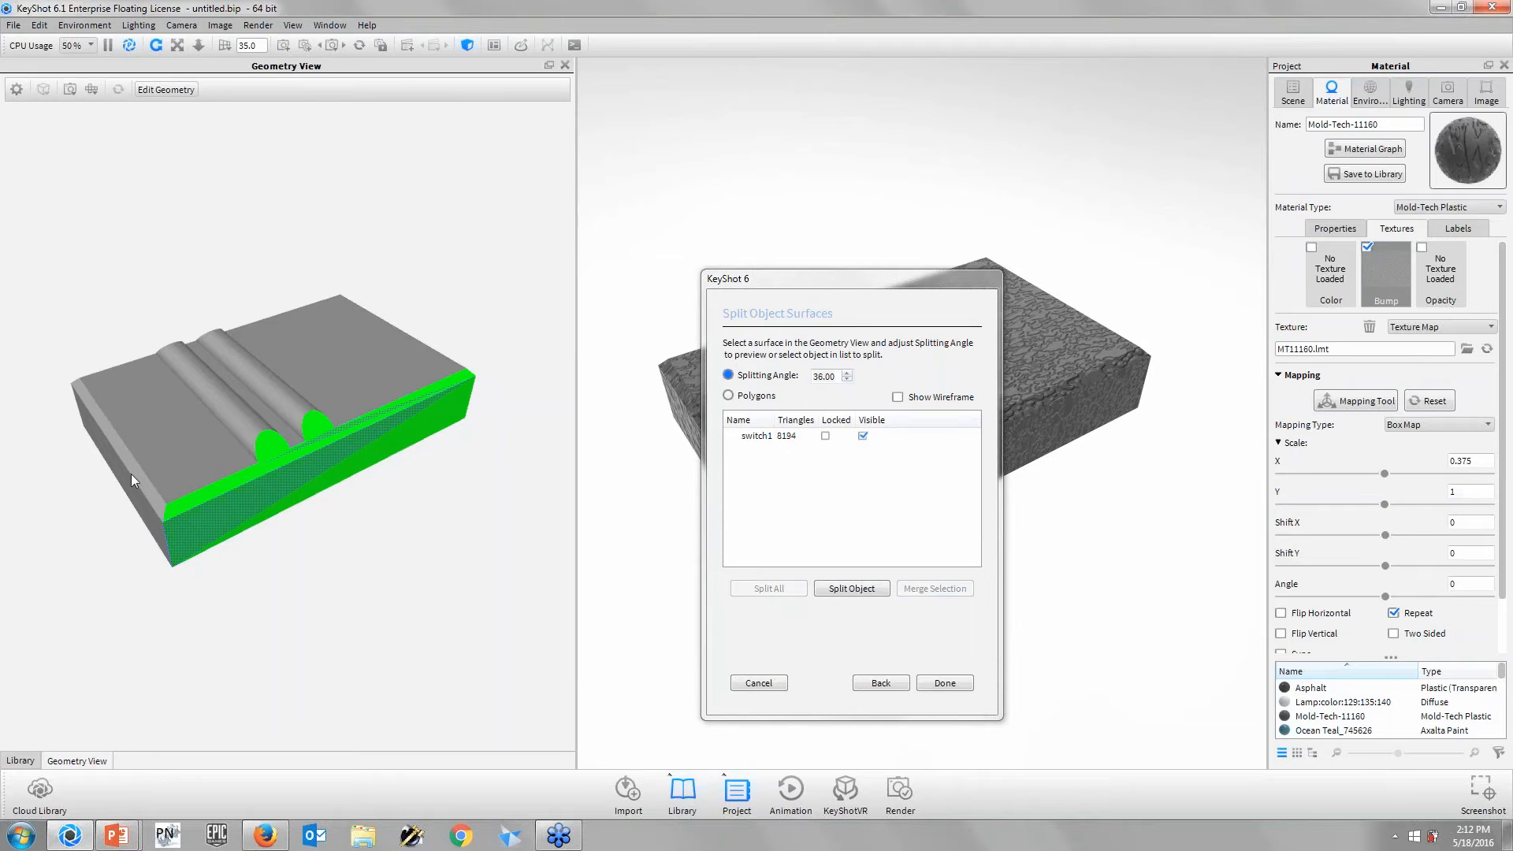
- Try extending the surface selection to the end face and its chamfer on switch1, and clear the selection
{"action": "left_click_drag", "start_coordinate": [162, 589], "coordinate": [341, 586]}
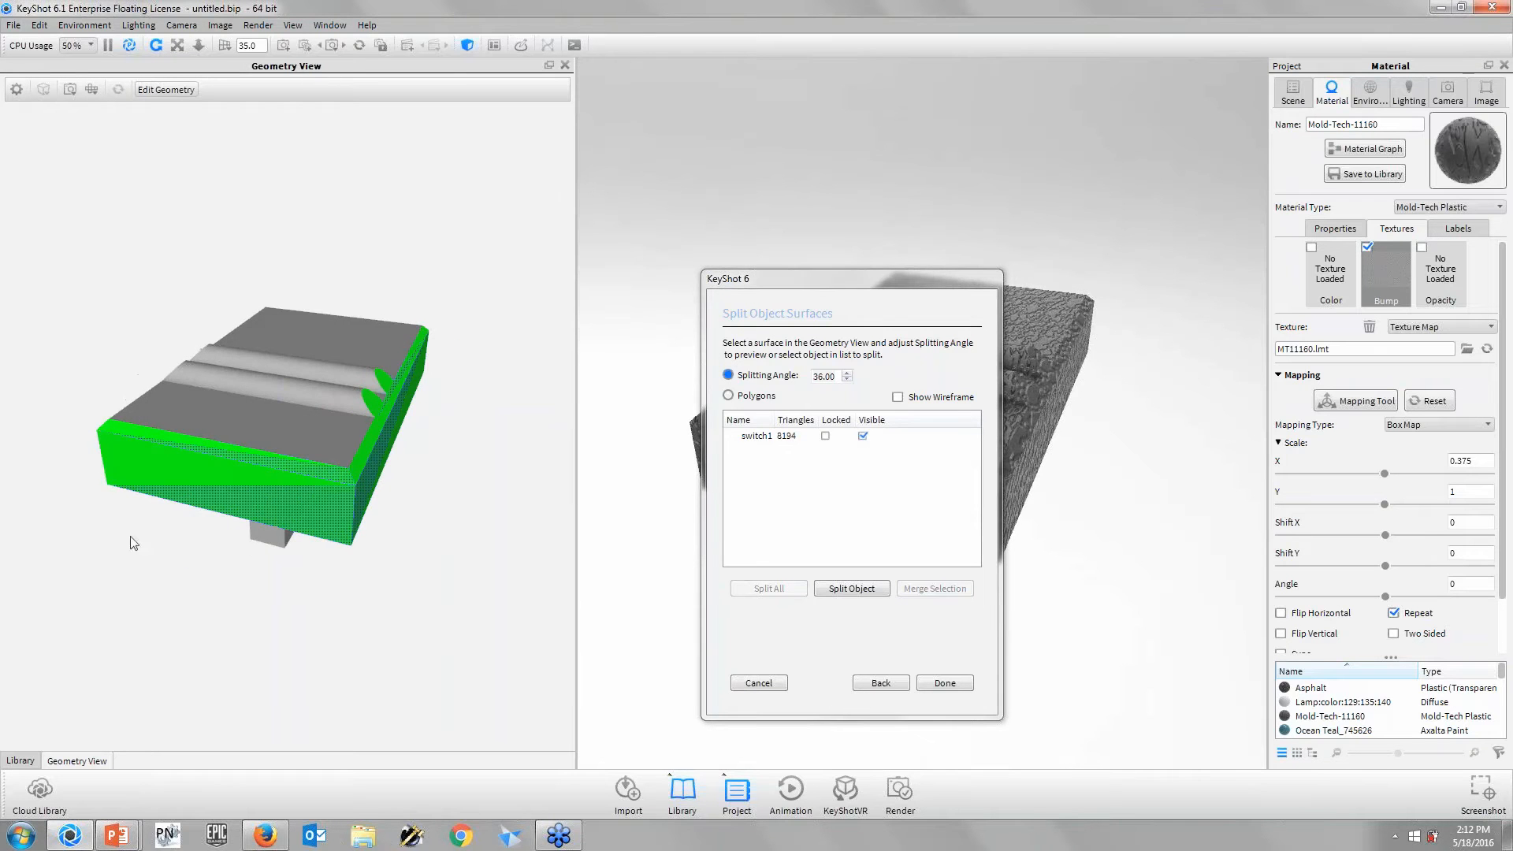
{"action": "left_click_drag", "start_coordinate": [249, 541], "coordinate": [276, 405]}
{"action": "left_click_drag", "start_coordinate": [136, 520], "coordinate": [106, 438]}
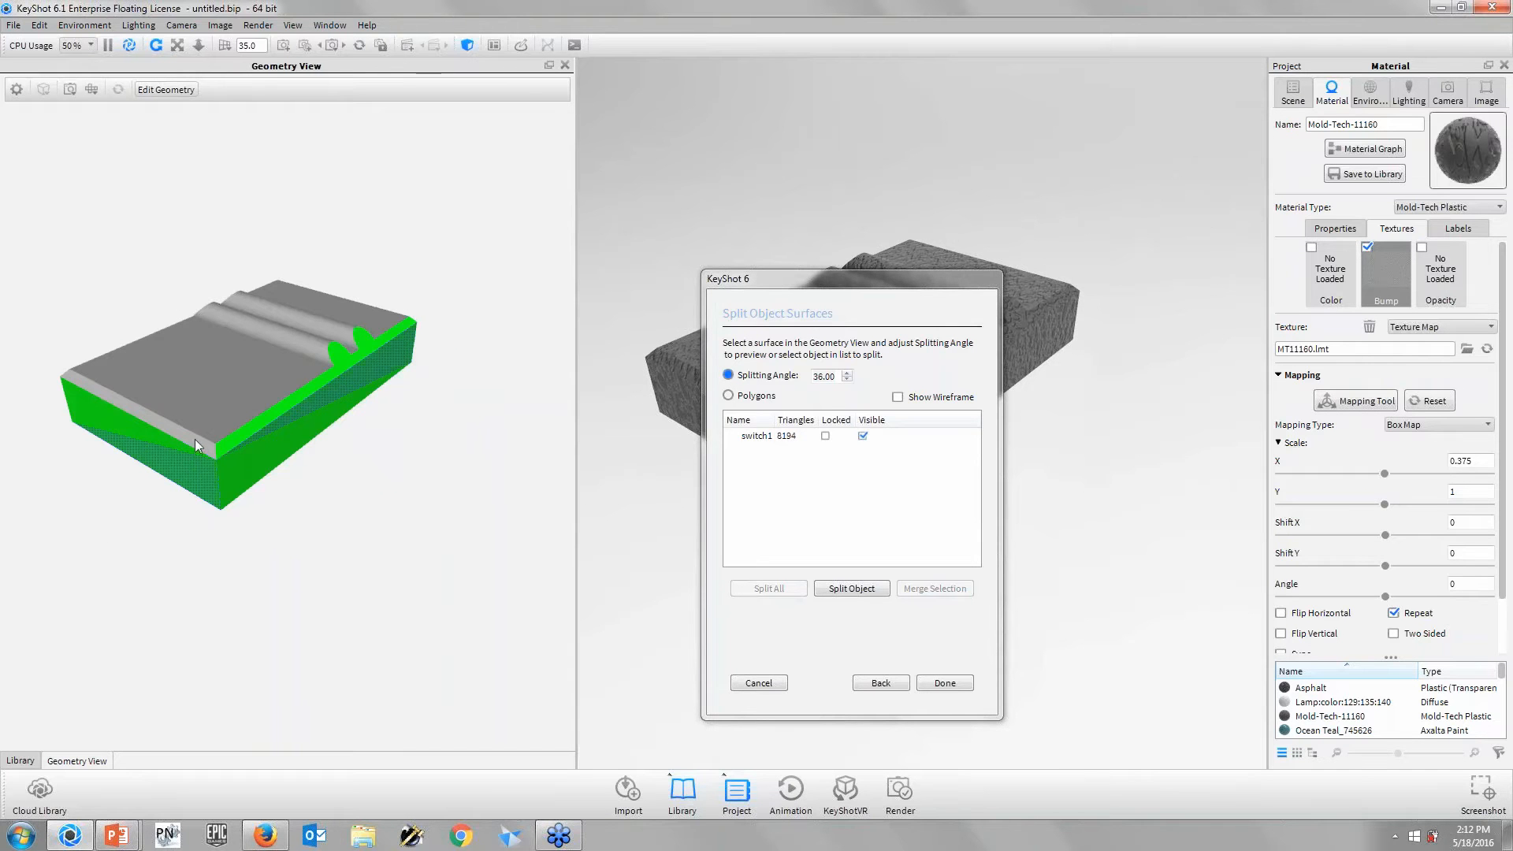
{"action": "scroll", "coordinate": [186, 437], "scroll_direction": "up", "scroll_amount": 3}
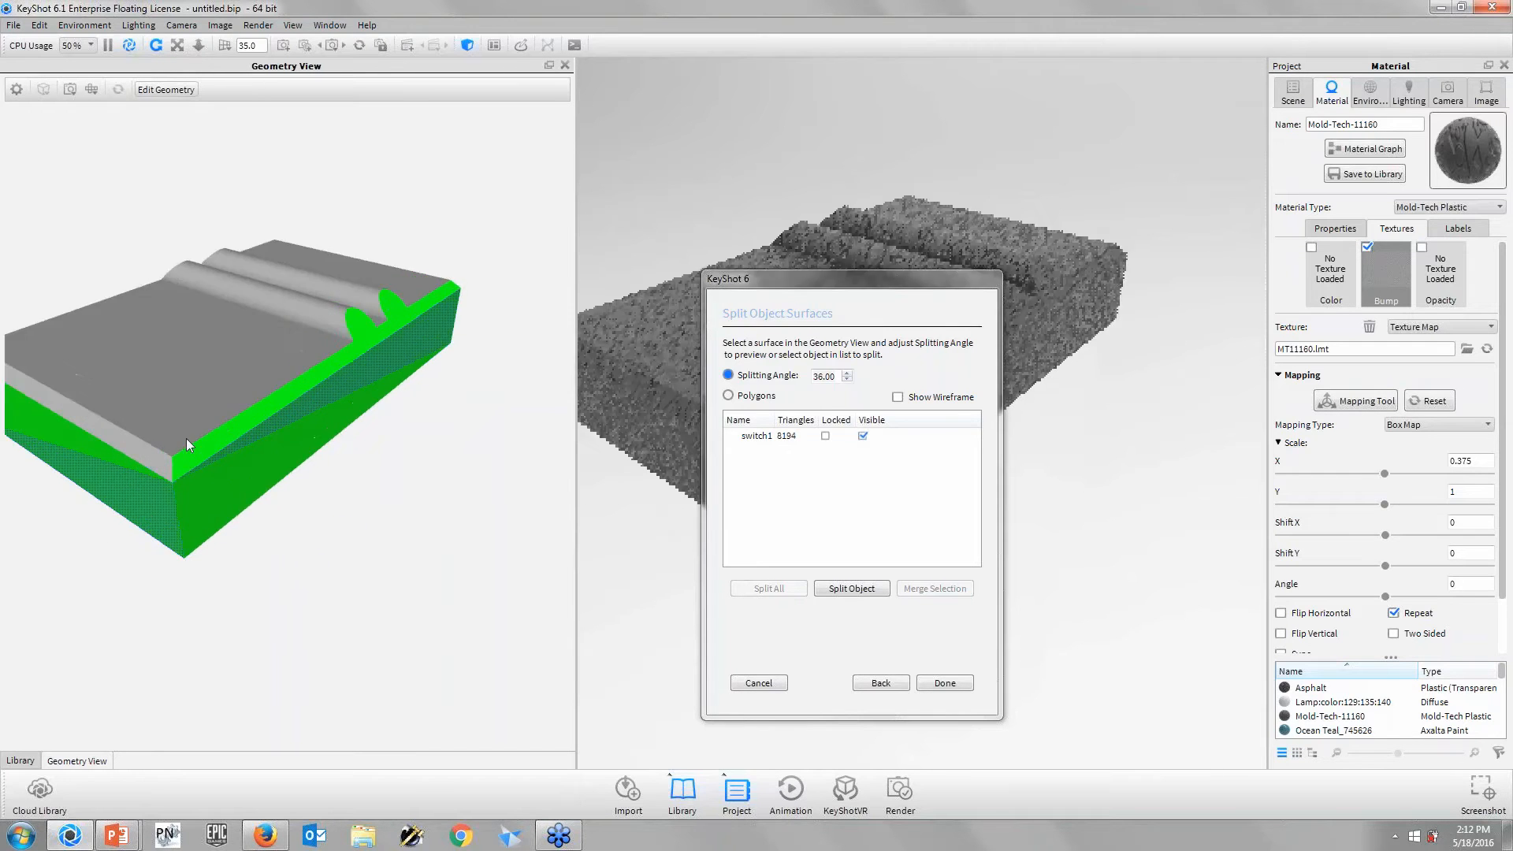
{"action": "left_click", "coordinate": [140, 440]}
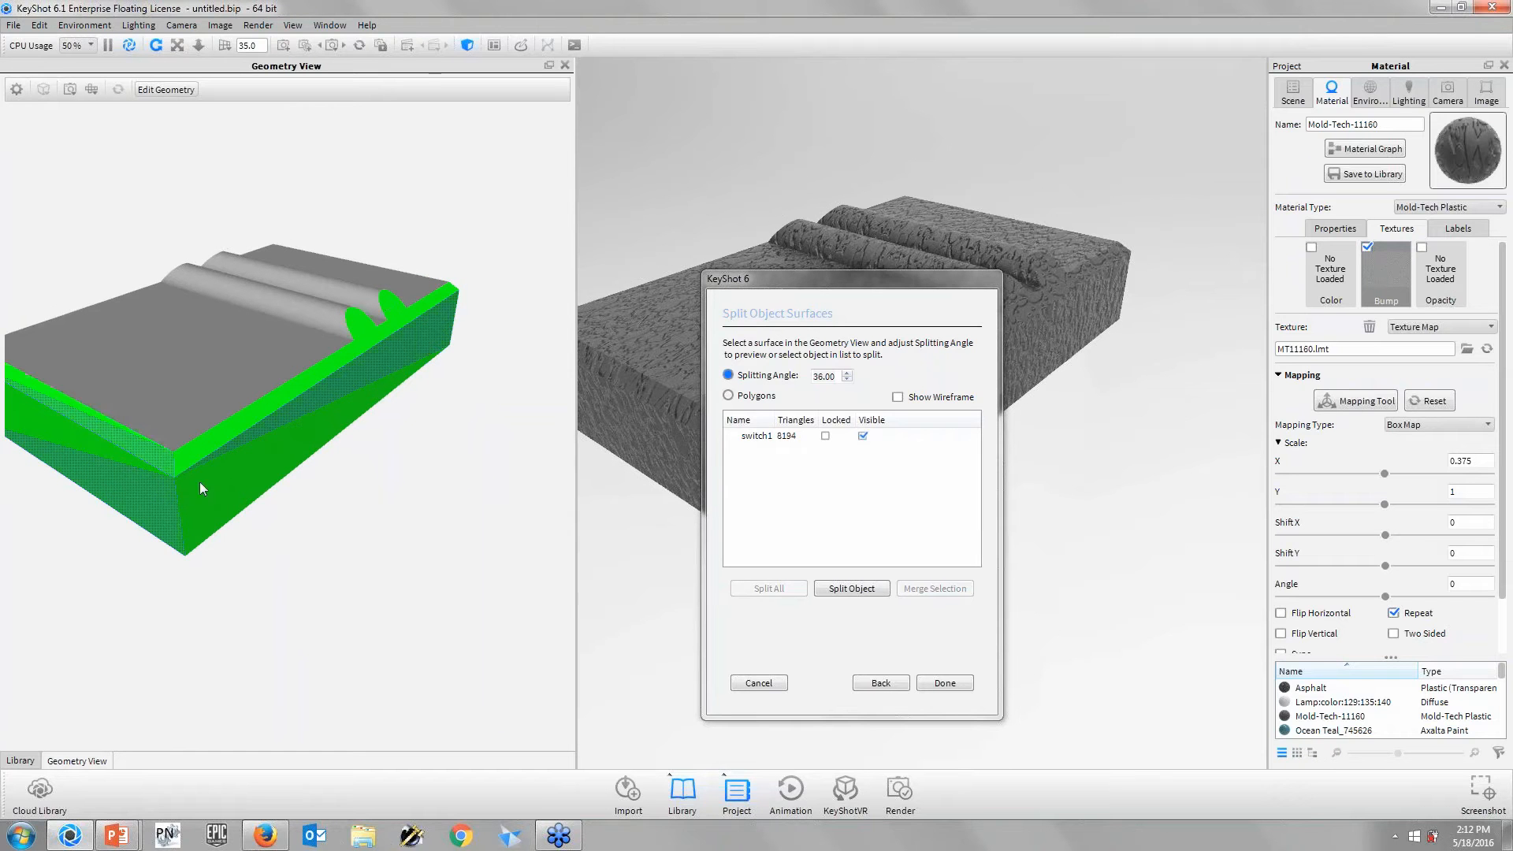
{"action": "left_click_drag", "start_coordinate": [381, 487], "coordinate": [497, 475]}
{"action": "left_click", "coordinate": [455, 496]}
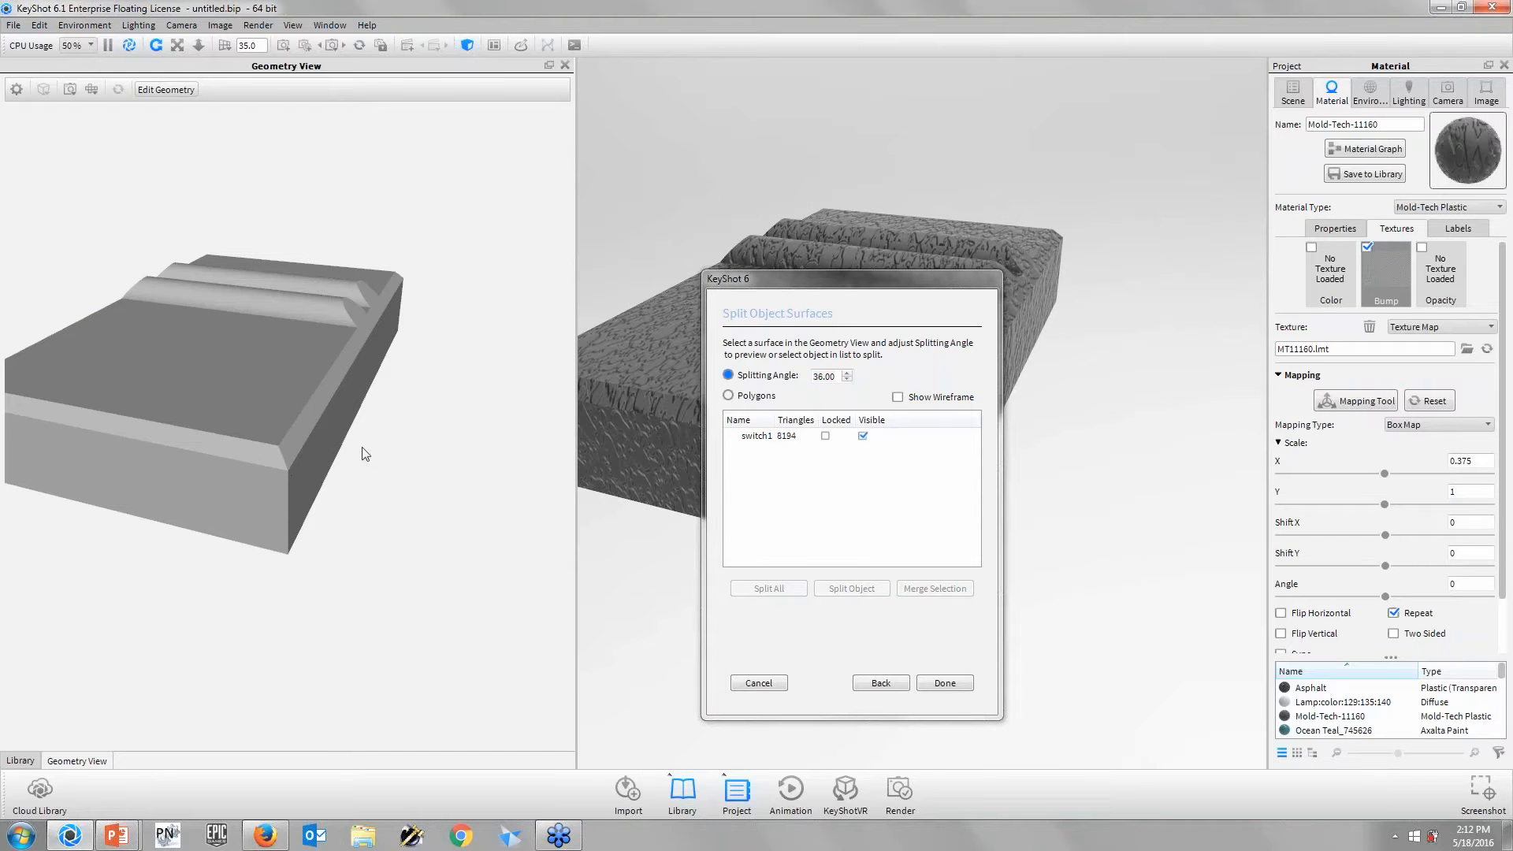
{"action": "left_click_drag", "start_coordinate": [376, 420], "coordinate": [224, 584]}
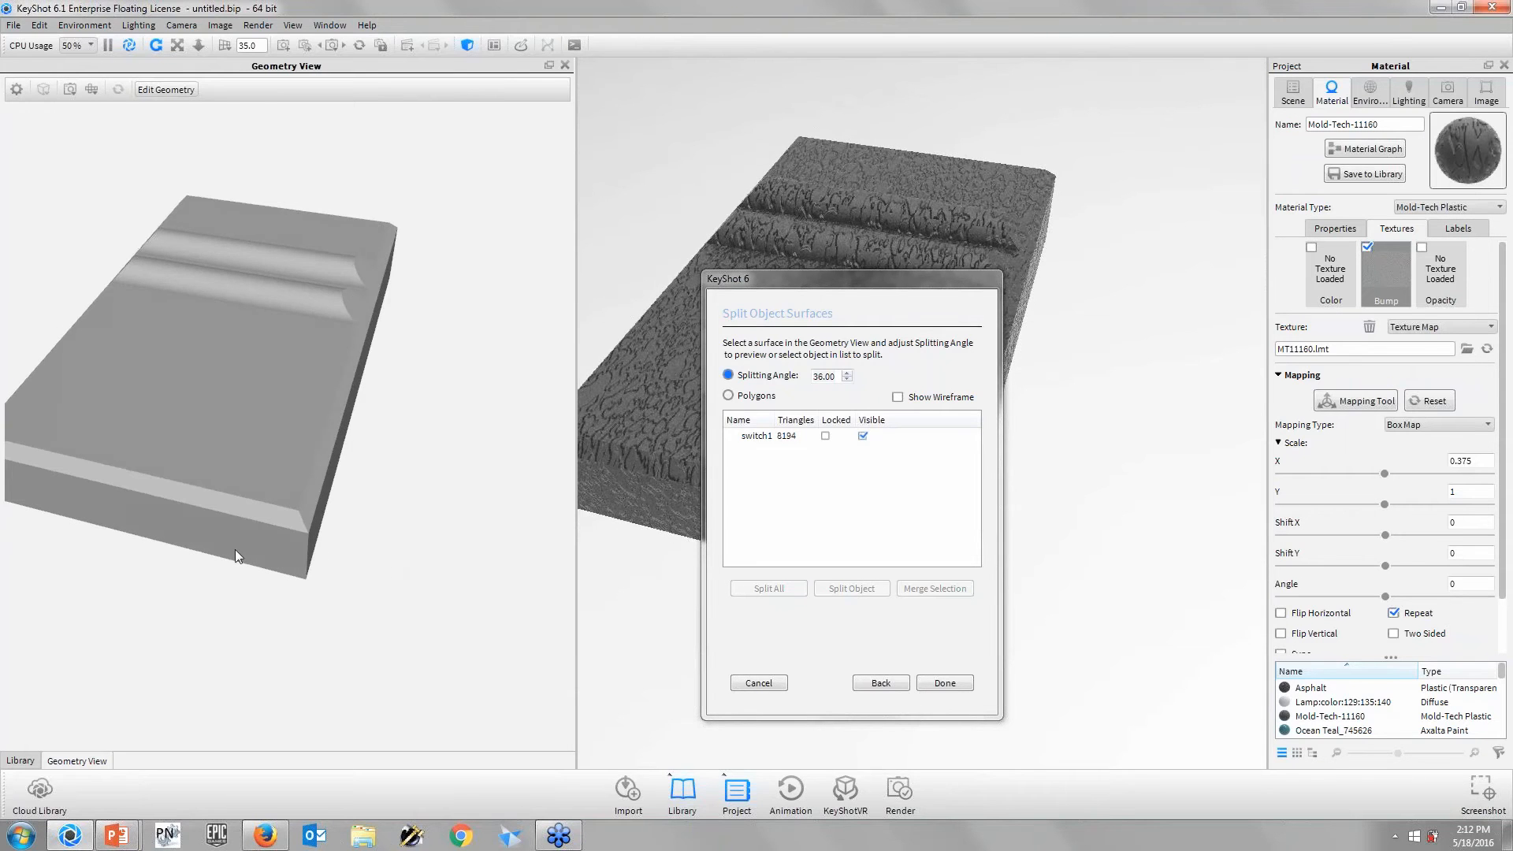
{"action": "left_click", "coordinate": [236, 508]}
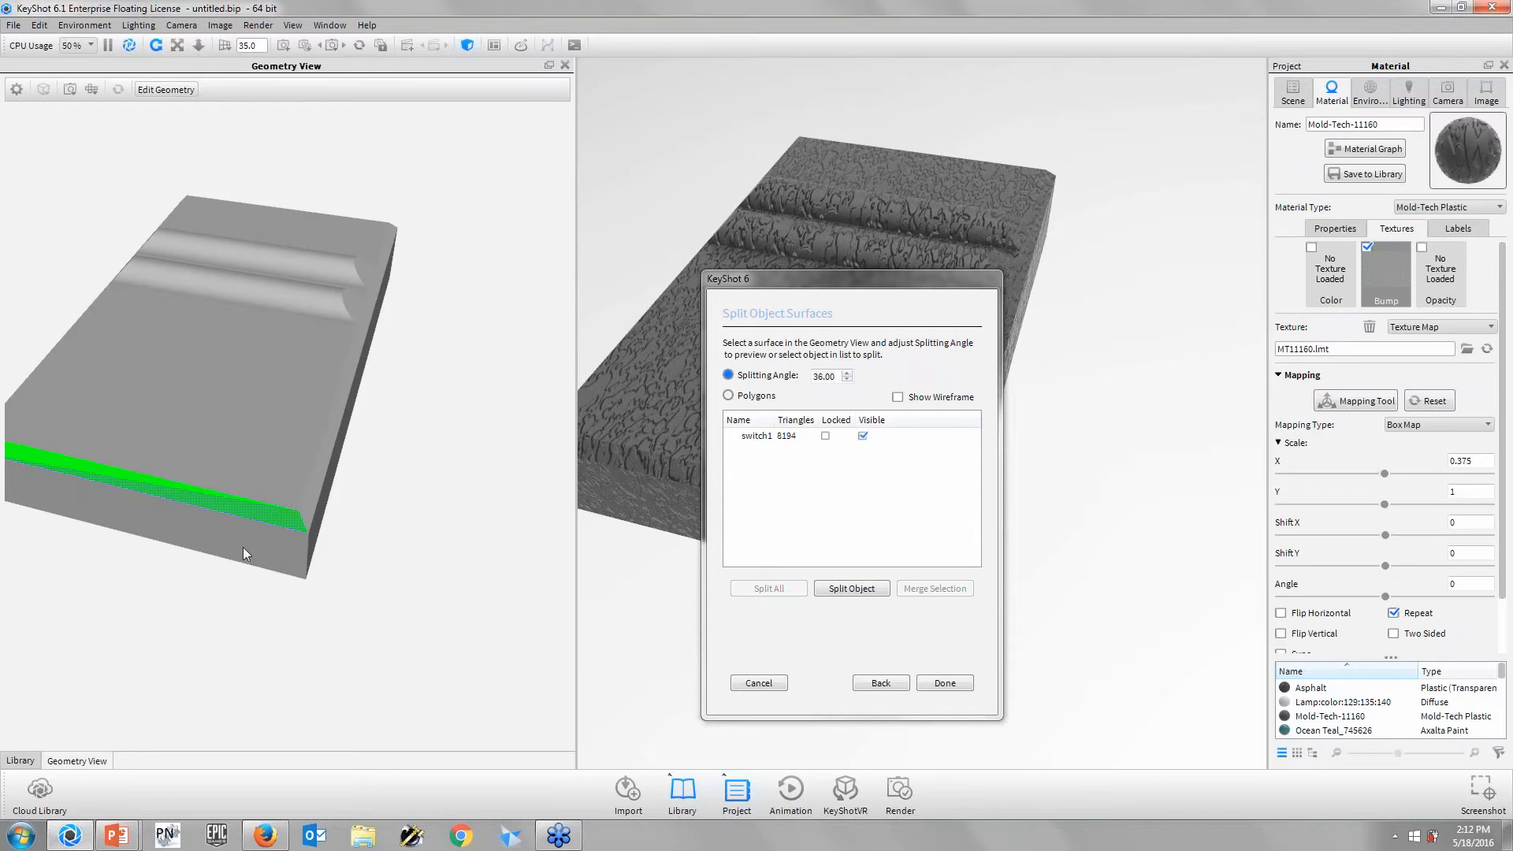
{"action": "left_click", "coordinate": [312, 512]}
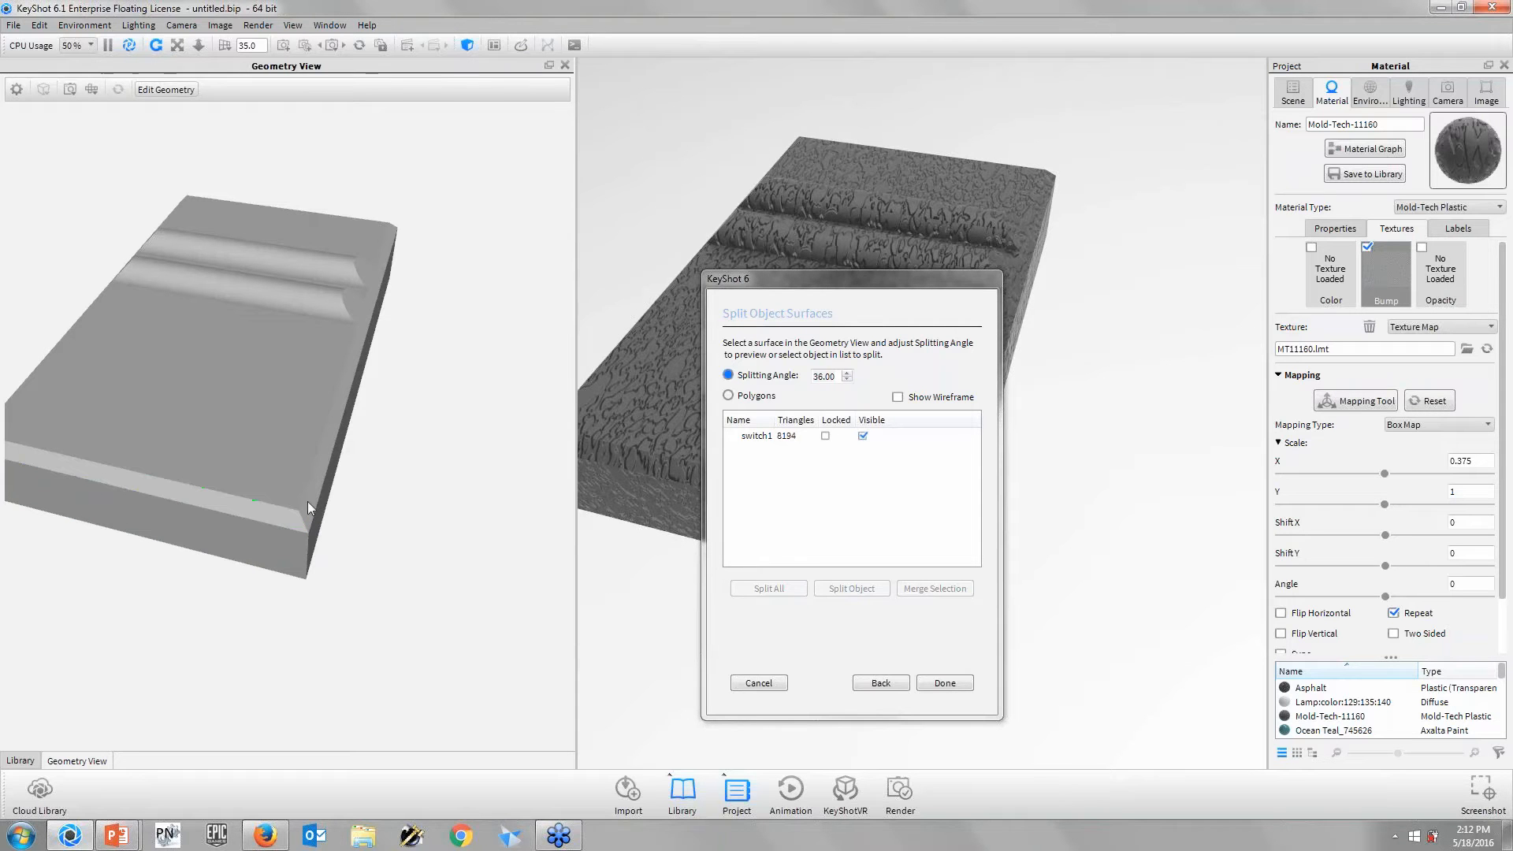
- Set the splitting angle for switch1's surfaces to 35
{"action": "left_click_drag", "start_coordinate": [423, 553], "coordinate": [323, 471]}
{"action": "left_click", "coordinate": [849, 422]}
{"action": "left_click", "coordinate": [847, 375]}
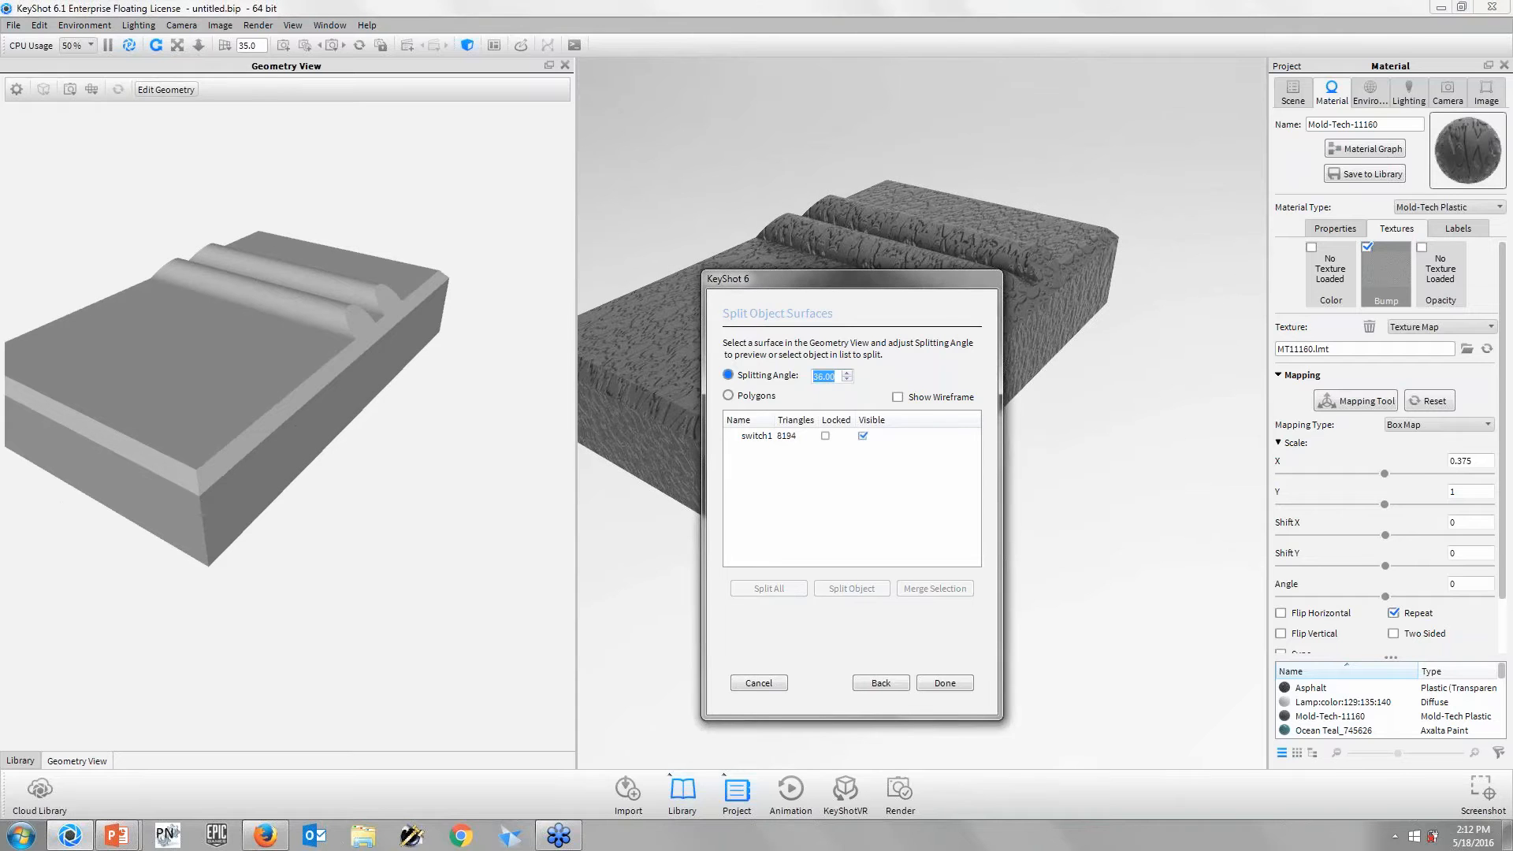
{"action": "left_click", "coordinate": [847, 380]}
{"action": "left_click", "coordinate": [847, 380]}
- Select one long side face of switch1 together with the adjoining end face and both of their chamfers
{"action": "left_click_drag", "start_coordinate": [275, 536], "coordinate": [333, 401]}
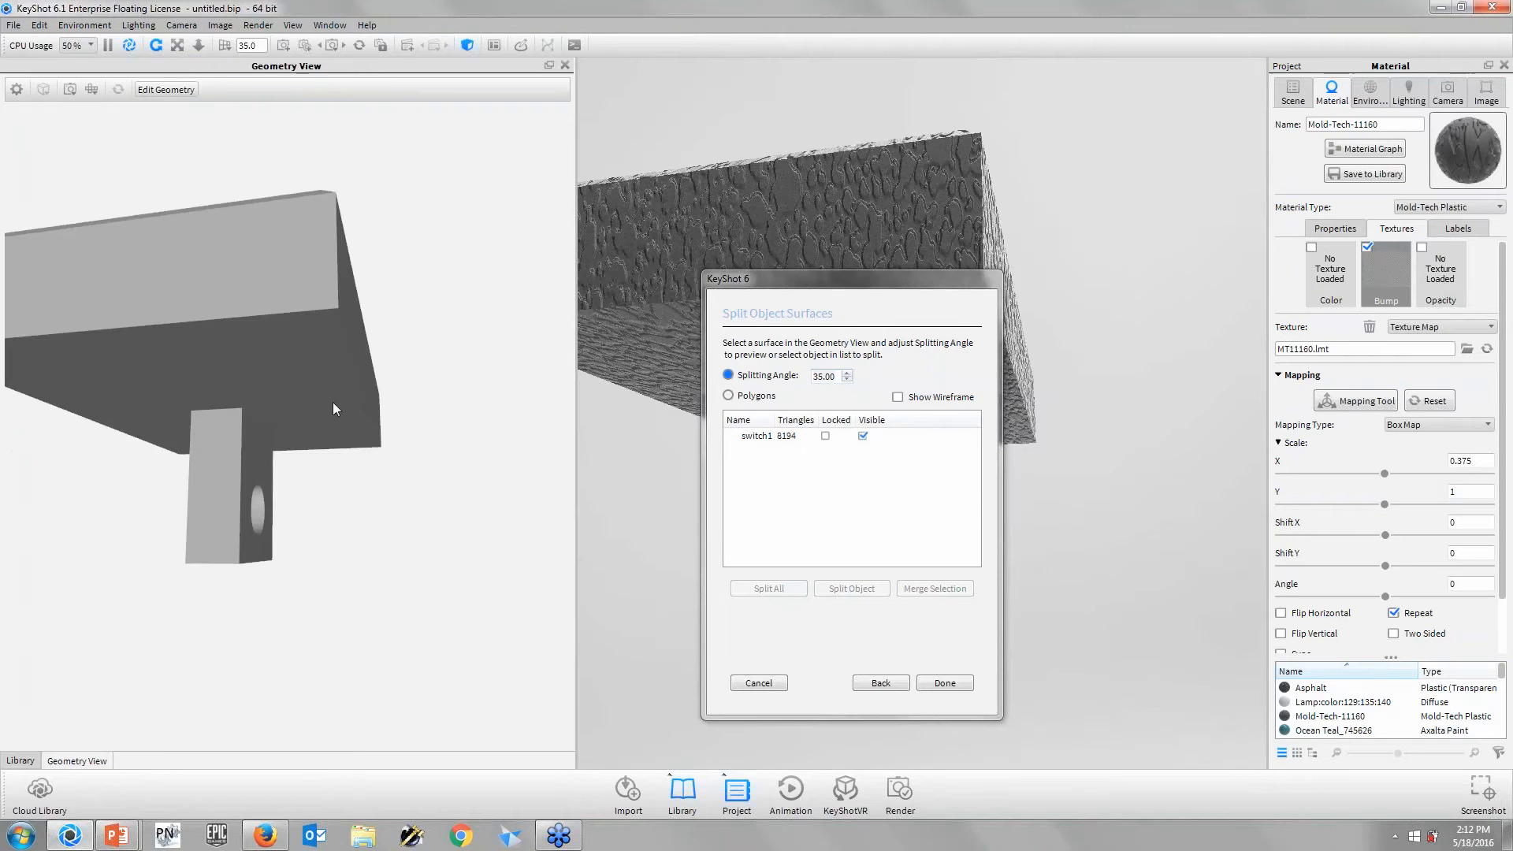
{"action": "left_click_drag", "start_coordinate": [375, 456], "coordinate": [4, 530]}
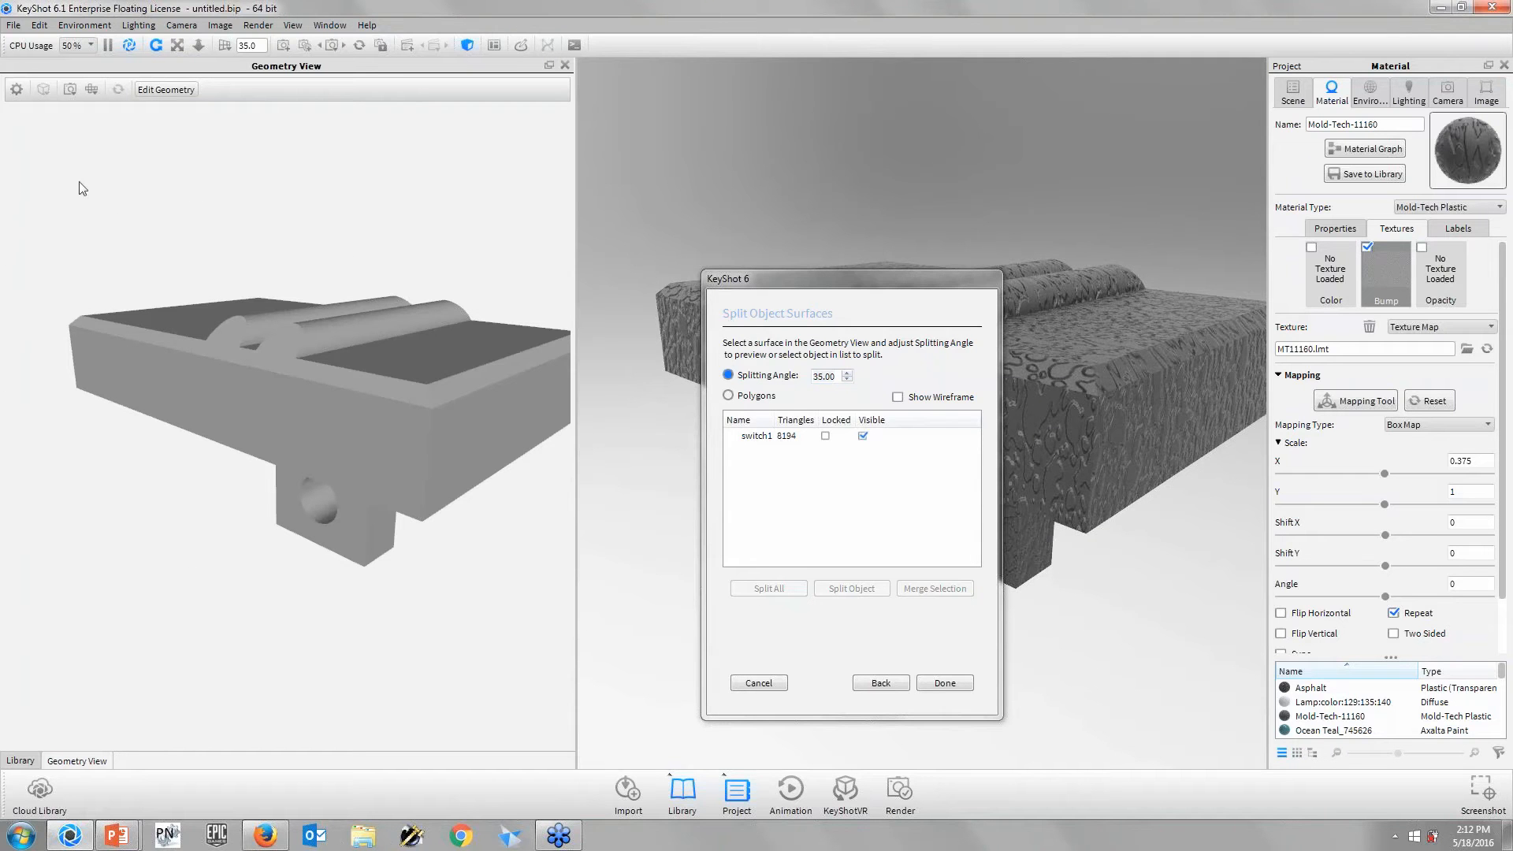
{"action": "left_click_drag", "start_coordinate": [247, 462], "coordinate": [181, 486]}
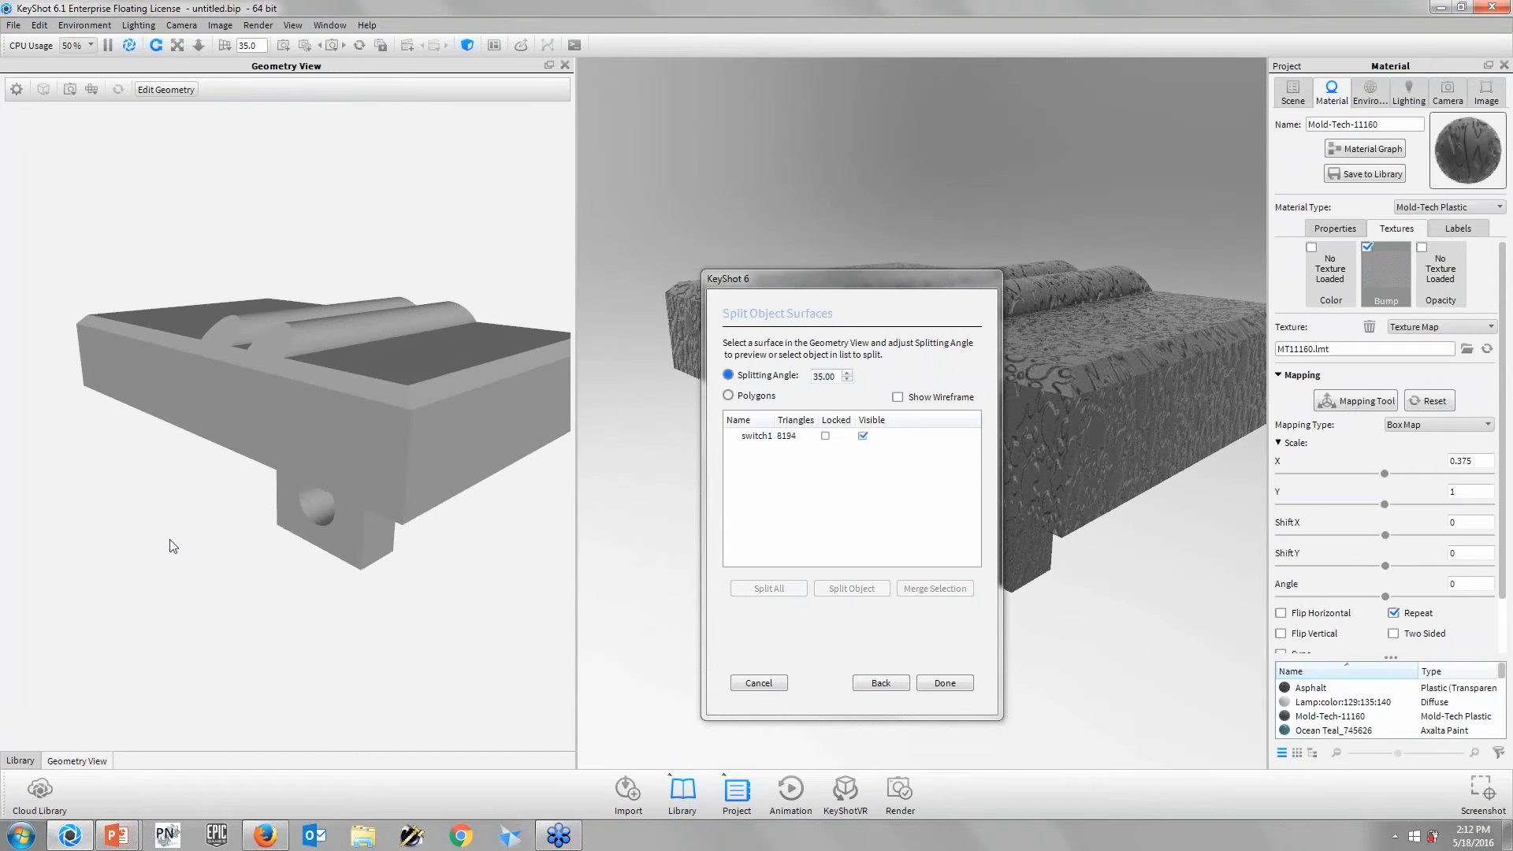
{"action": "left_click_drag", "start_coordinate": [175, 530], "coordinate": [253, 411]}
{"action": "left_click", "coordinate": [254, 410]}
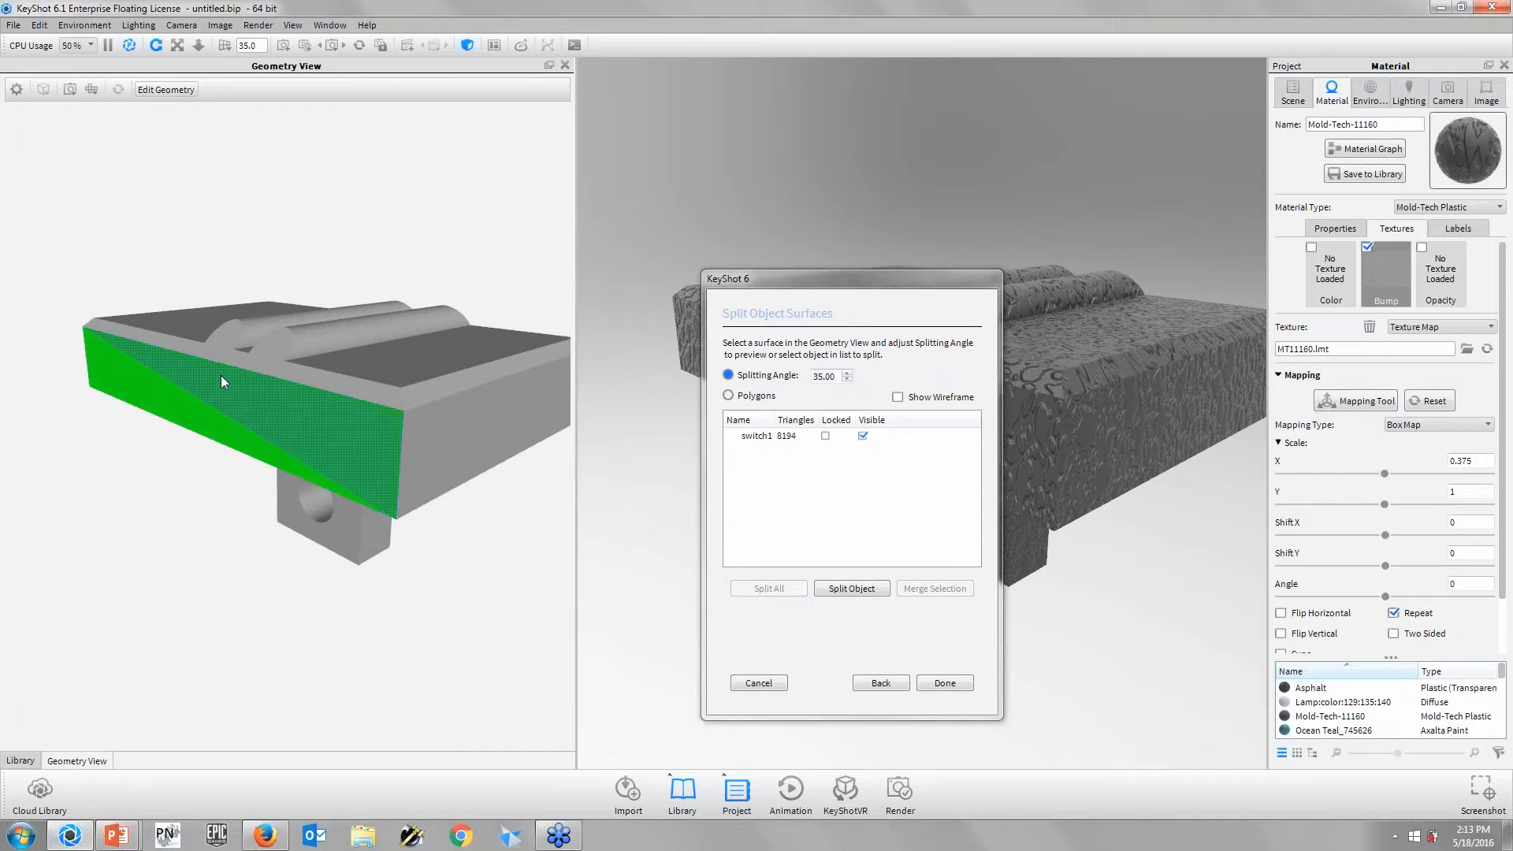
{"action": "left_click", "coordinate": [229, 352], "text": "shift"}
{"action": "left_click", "coordinate": [487, 436], "text": "shift"}
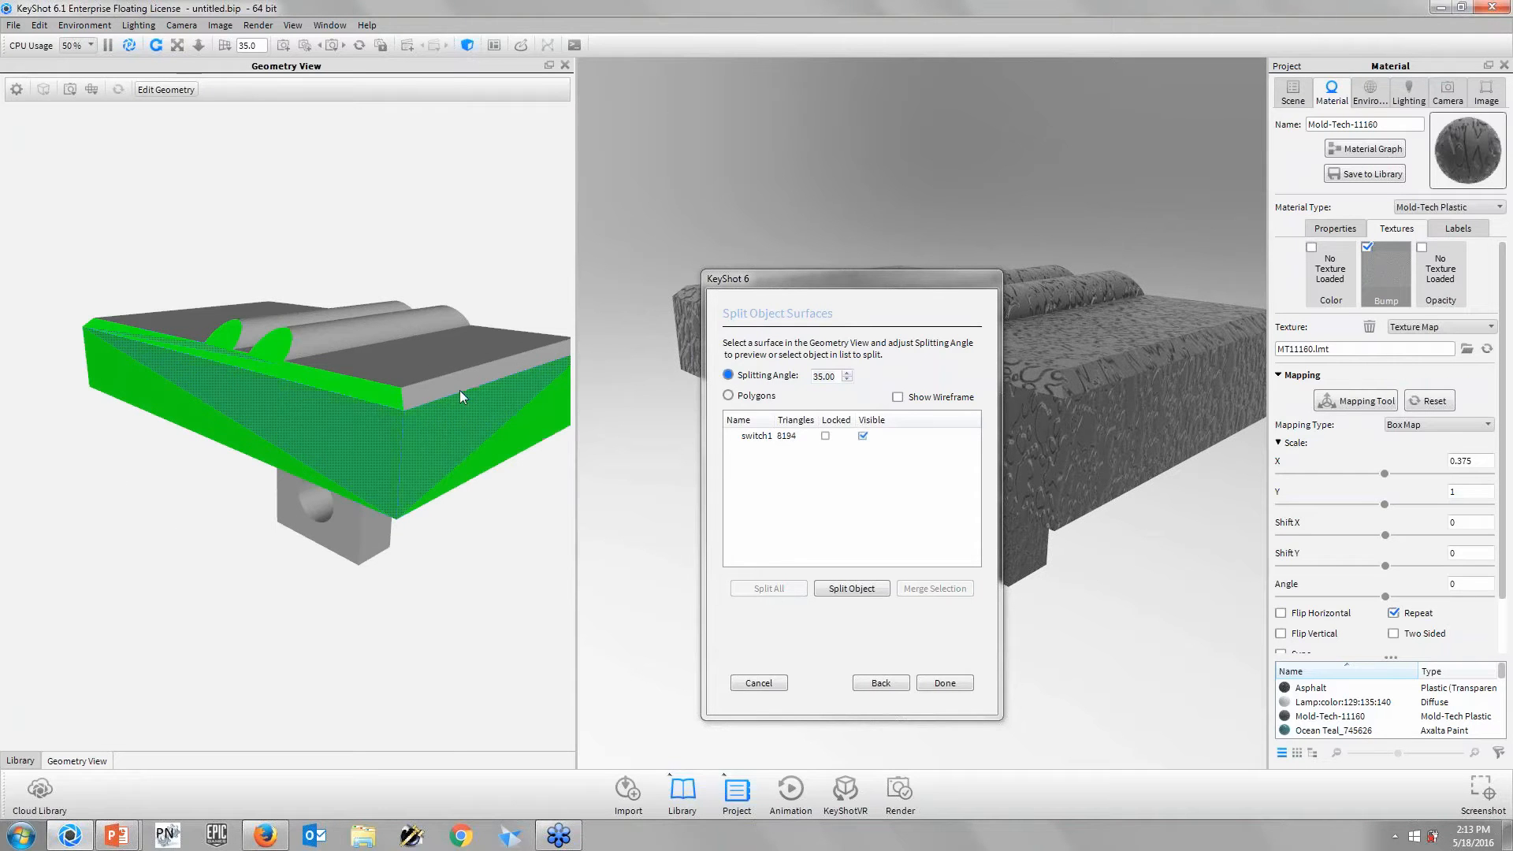
{"action": "left_click", "coordinate": [457, 385], "text": "shift"}
- Add the opposite long side, its chamfer and the remaining end face to the selection, and split them from switch1
{"action": "left_click_drag", "start_coordinate": [484, 574], "coordinate": [118, 583]}
{"action": "left_click", "coordinate": [269, 501], "text": "shift"}
{"action": "left_click", "coordinate": [289, 443], "text": "shift"}
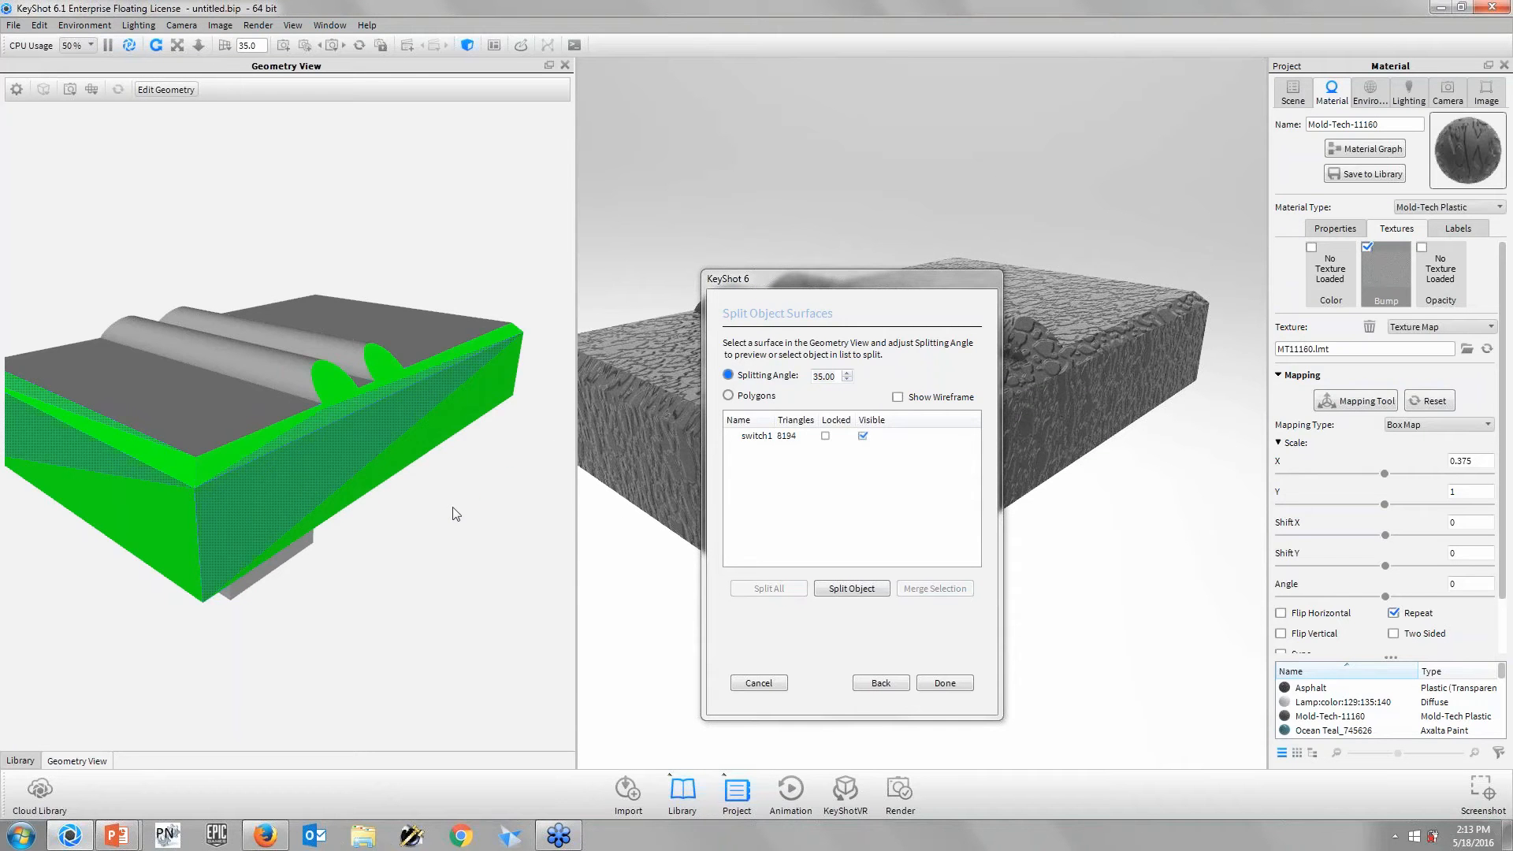
{"action": "left_click_drag", "start_coordinate": [452, 508], "coordinate": [87, 551]}
{"action": "left_click", "coordinate": [422, 485], "text": "shift"}
{"action": "left_click", "coordinate": [856, 589]}
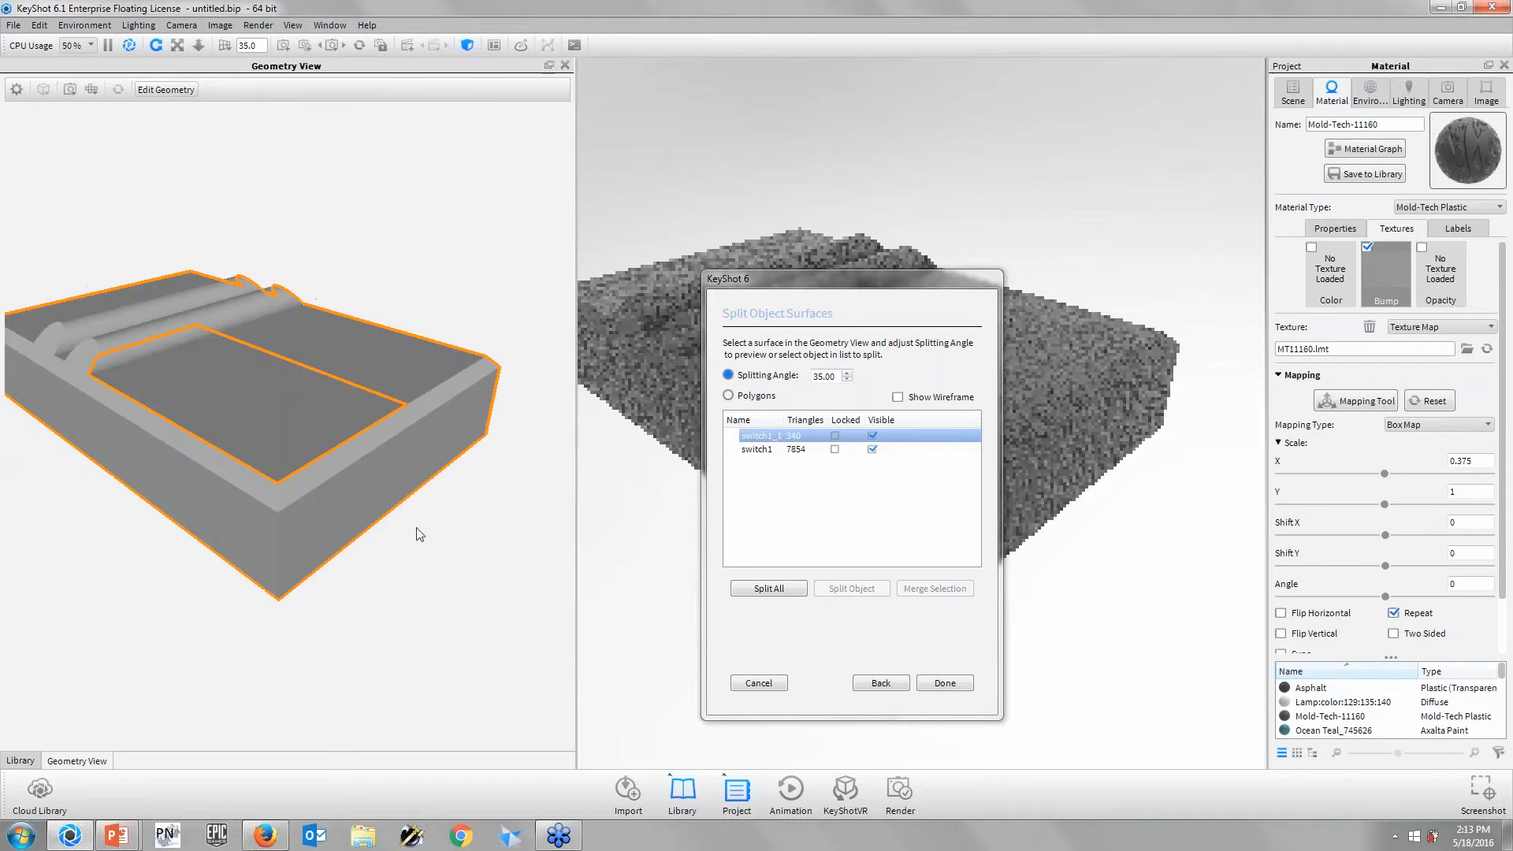
- Check the surface split by hiding and showing switch1_1 and switch1 in turn, leave both visible, and finish the split
{"action": "left_click", "coordinate": [869, 437]}
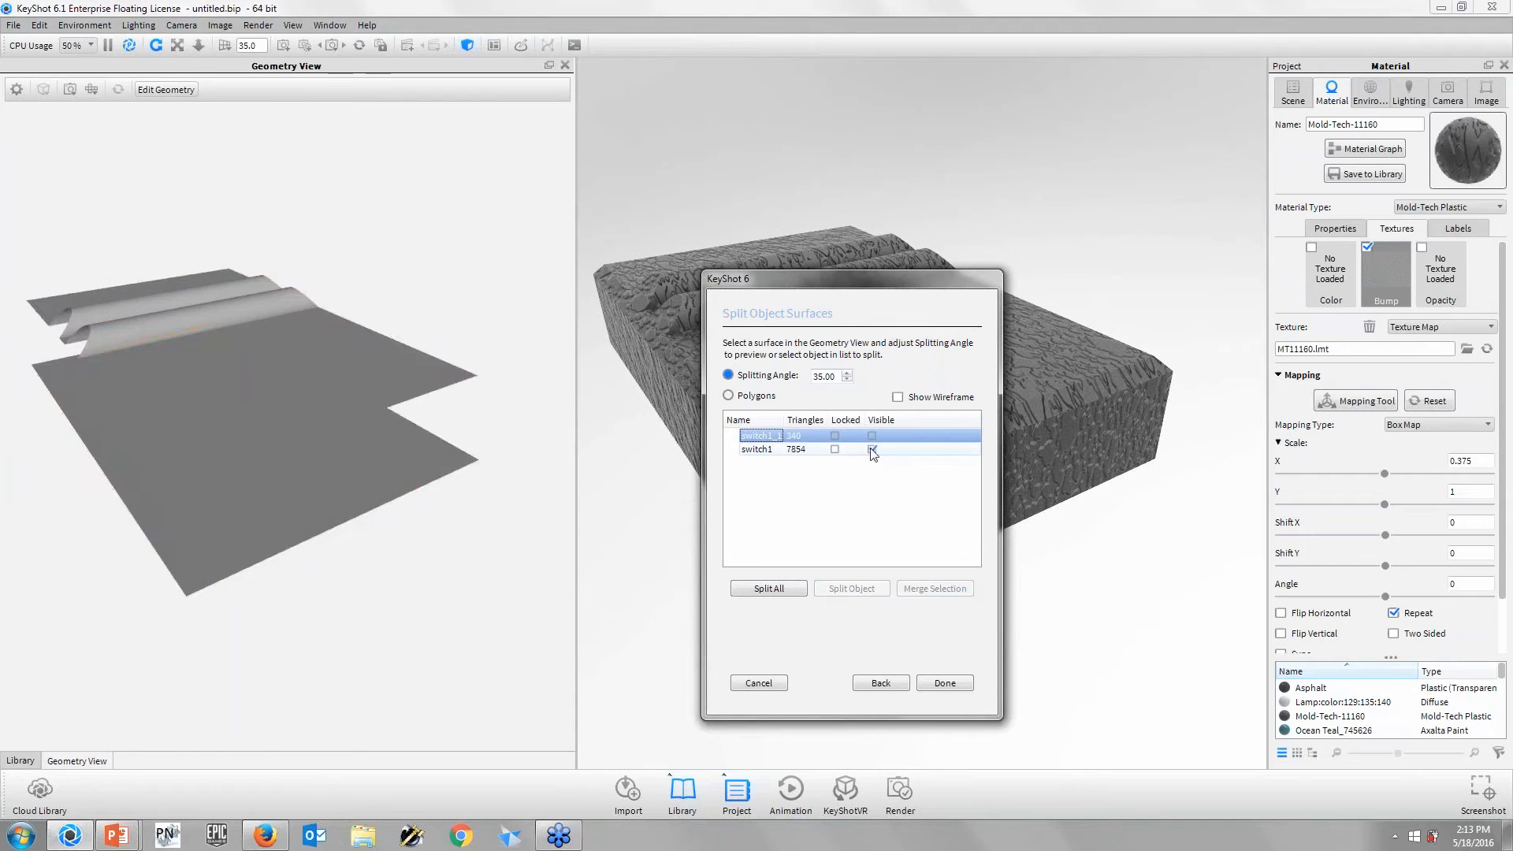
{"action": "left_click", "coordinate": [872, 449]}
{"action": "left_click", "coordinate": [871, 449]}
{"action": "left_click", "coordinate": [872, 449]}
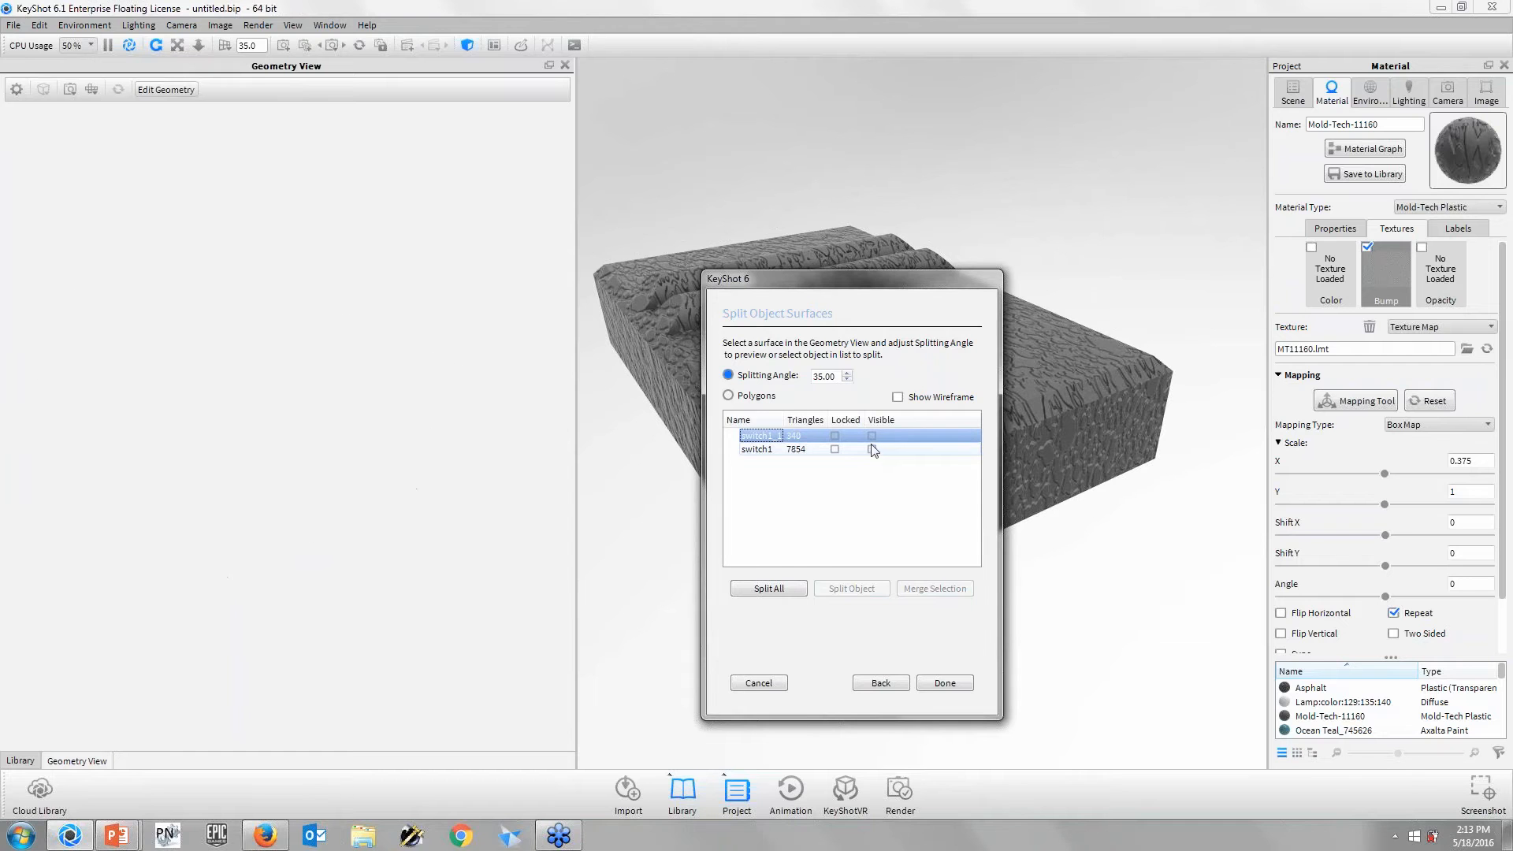
{"action": "left_click", "coordinate": [871, 437]}
{"action": "left_click", "coordinate": [871, 437]}
{"action": "left_click", "coordinate": [871, 449]}
{"action": "left_click", "coordinate": [871, 437]}
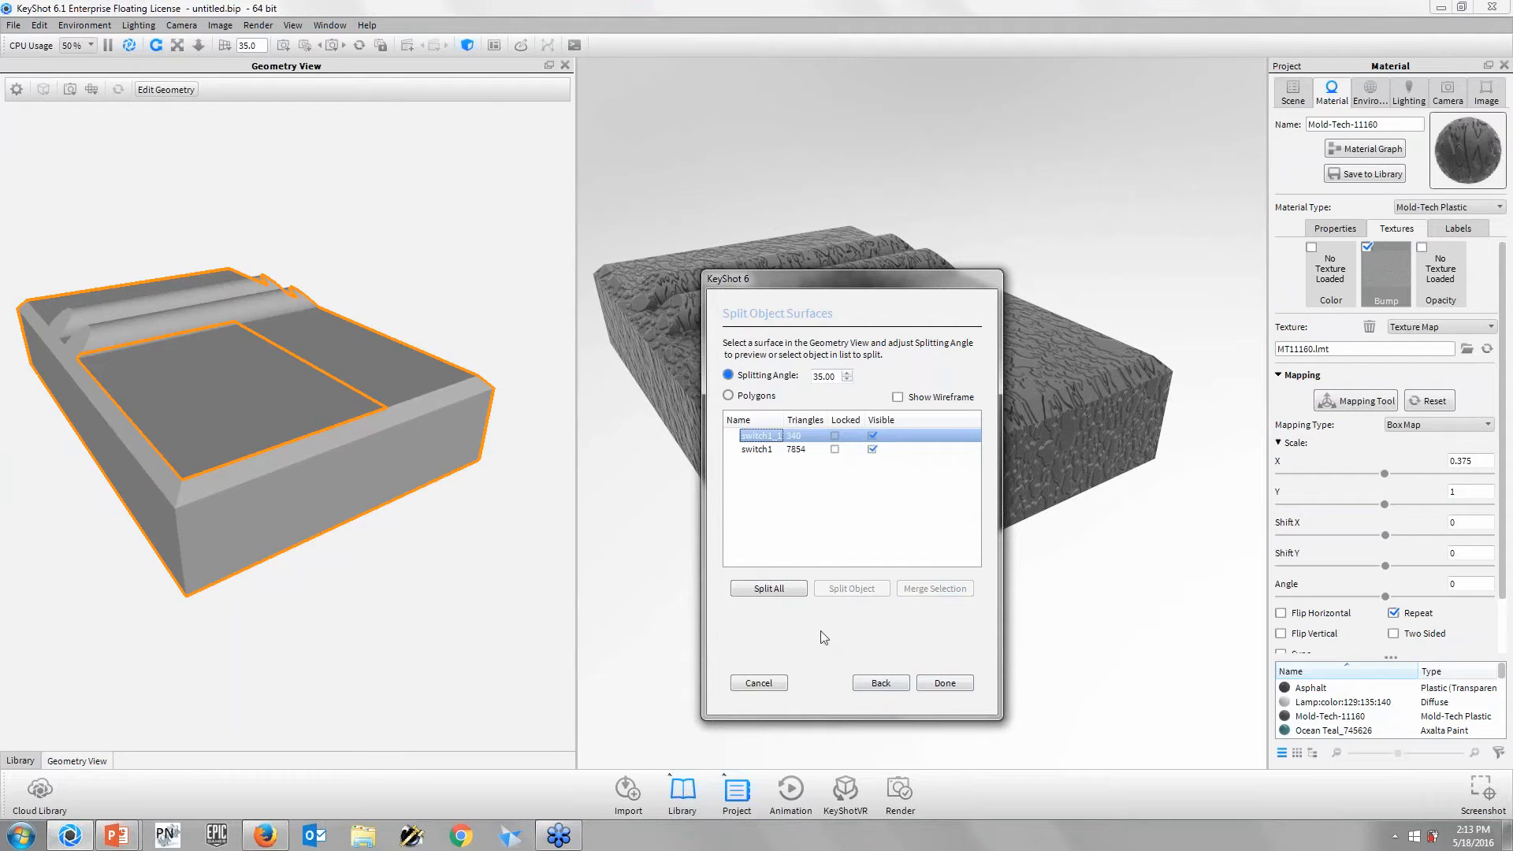
{"action": "left_click", "coordinate": [945, 682]}
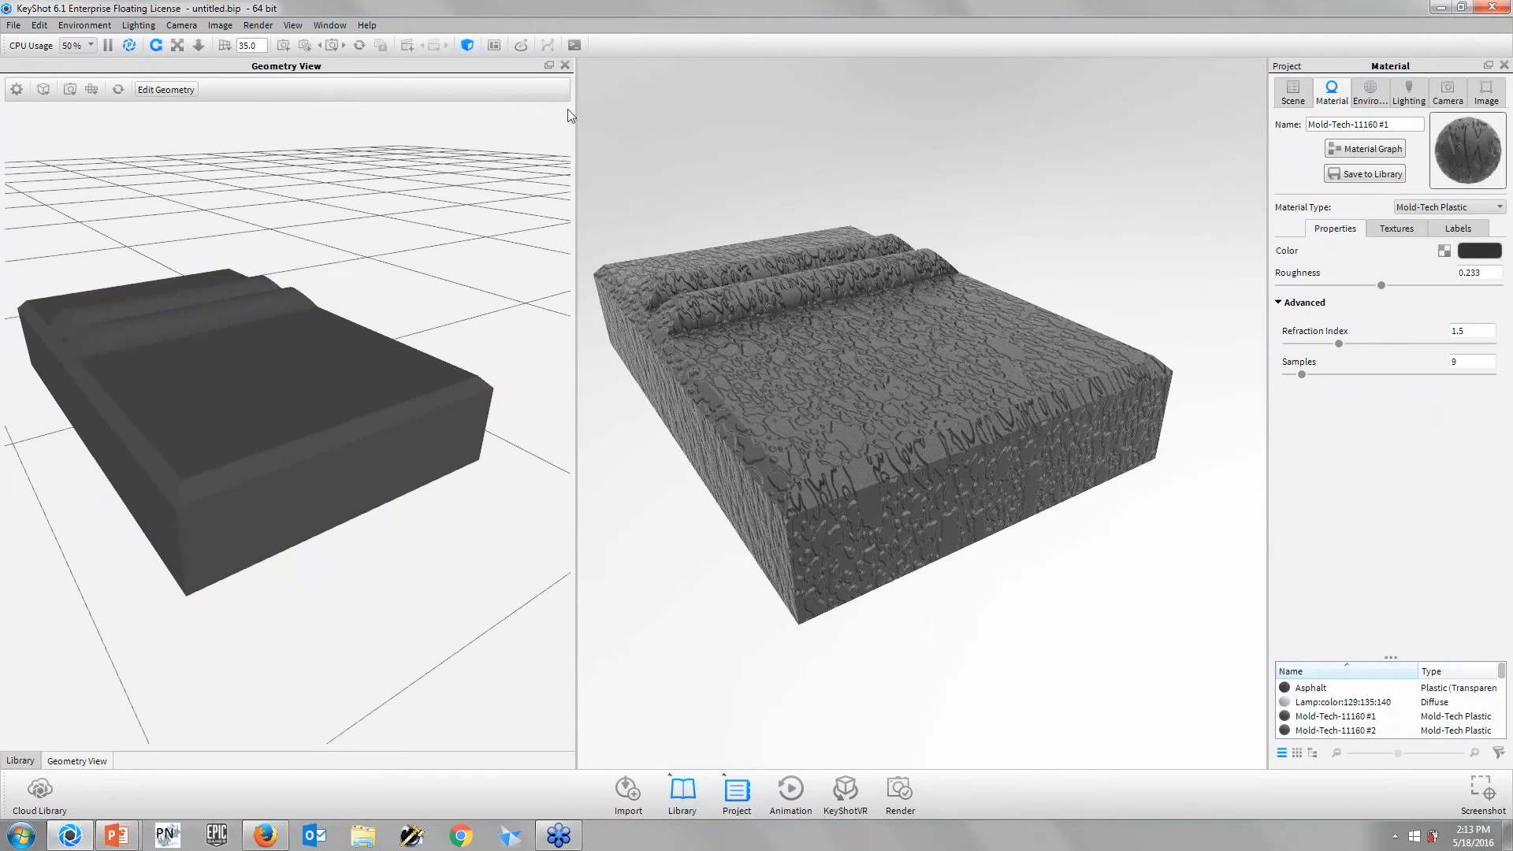
- Bring the material library back into view and apply Paint Gloss Black to switch1's separated side surfaces
{"action": "left_click_drag", "start_coordinate": [520, 110], "coordinate": [312, 107]}
{"action": "left_click", "coordinate": [303, 67]}
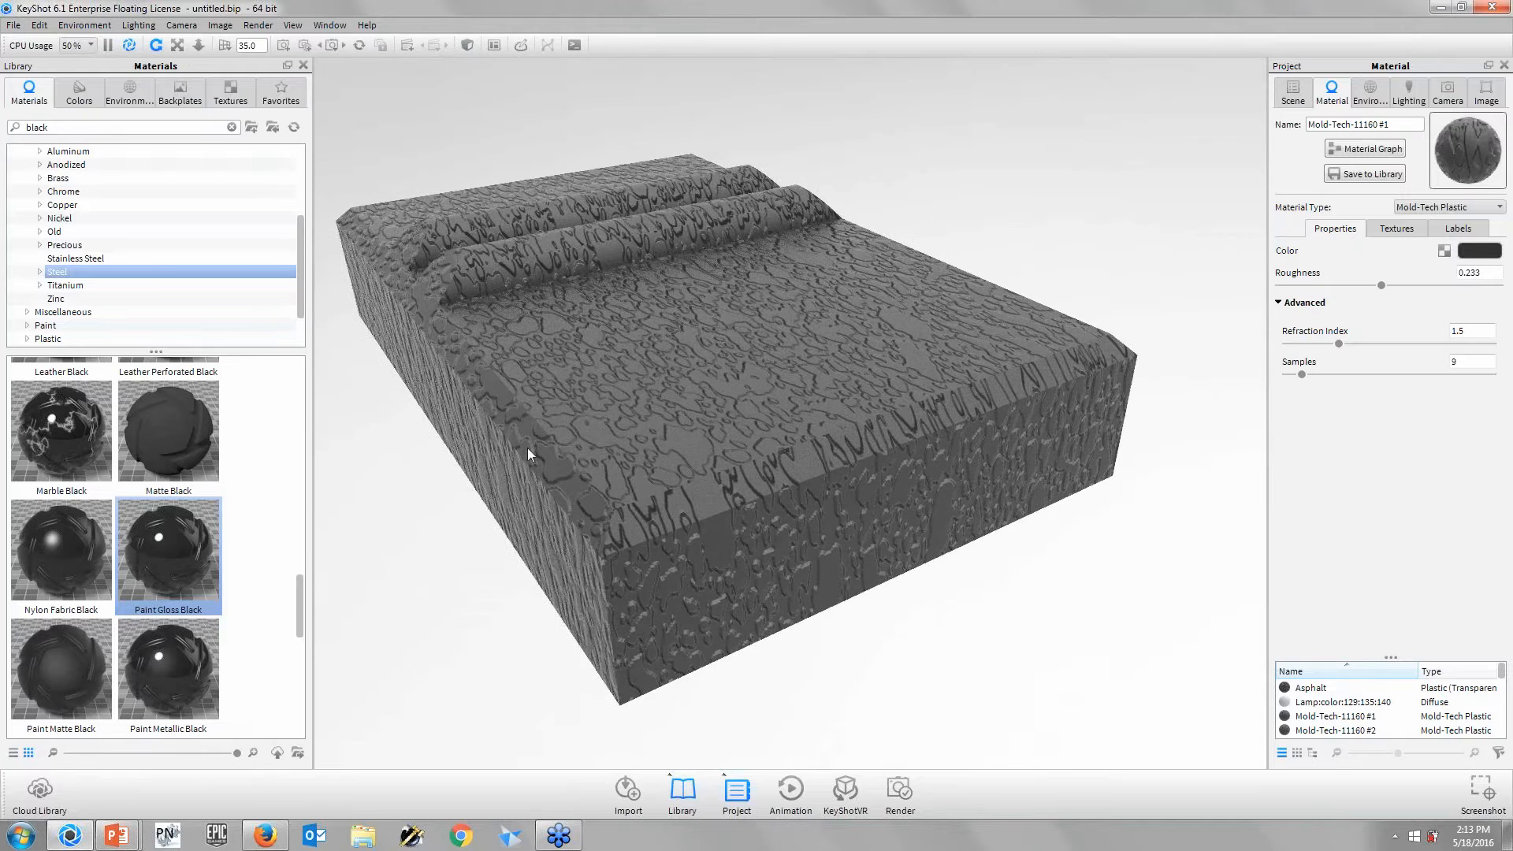
{"action": "left_click_drag", "start_coordinate": [167, 551], "coordinate": [543, 544]}
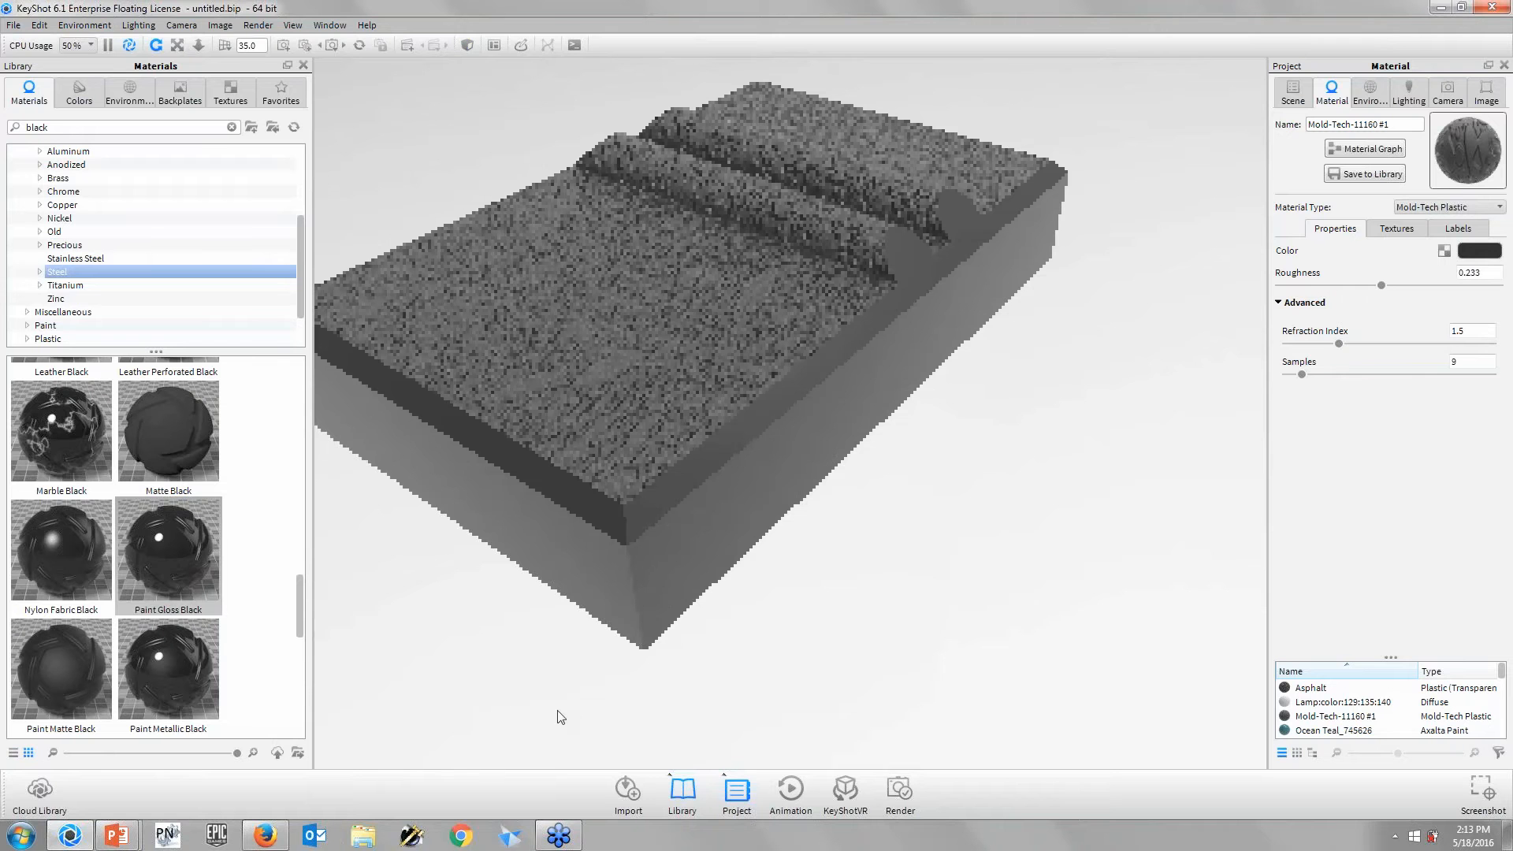
{"action": "left_click_drag", "start_coordinate": [557, 717], "coordinate": [911, 533]}
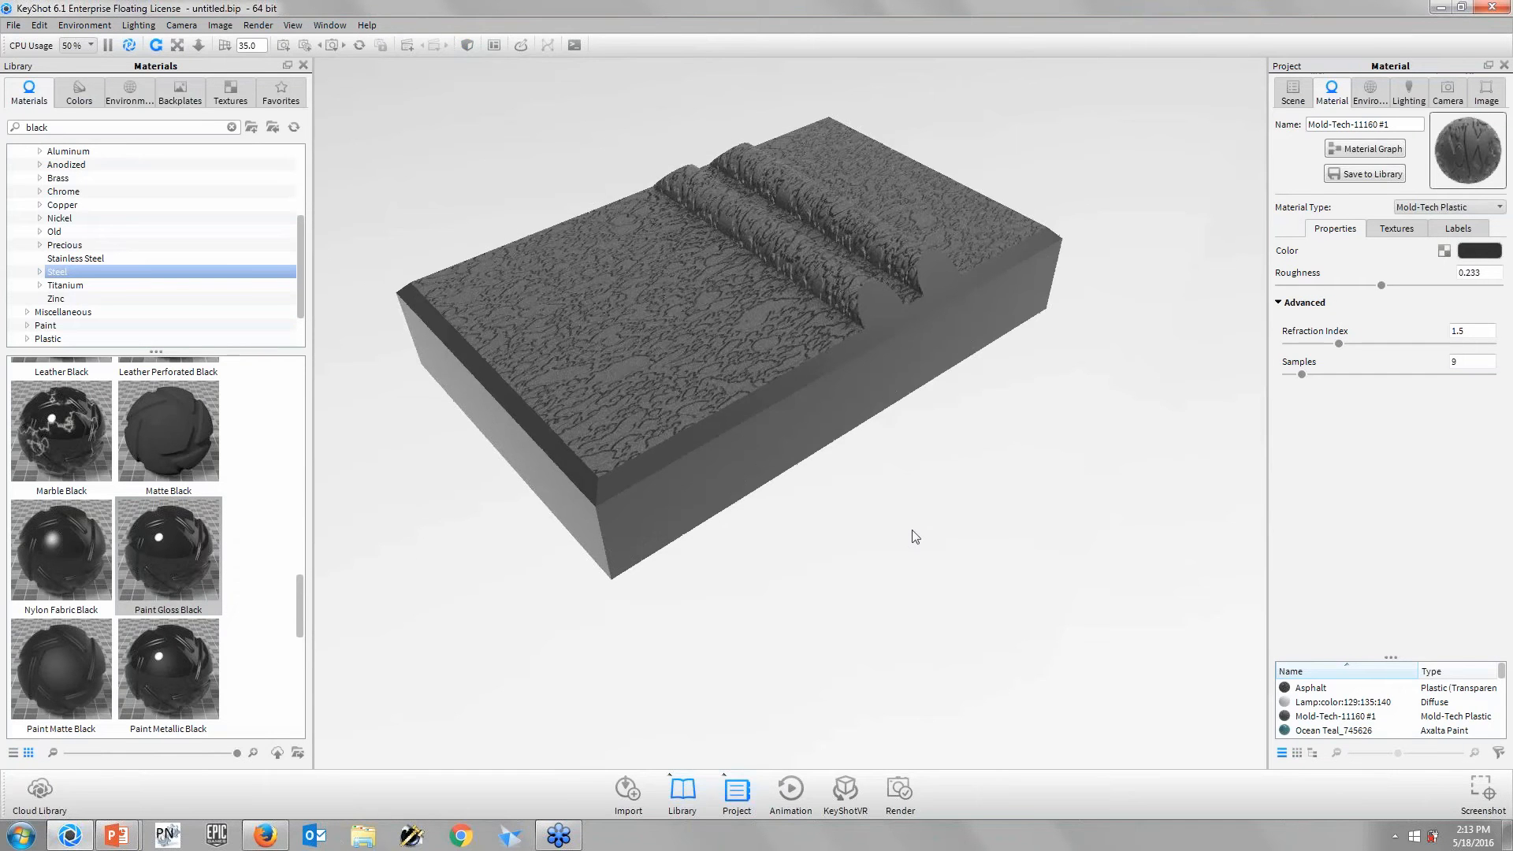
- Show all hidden parts of the grinder and frame the switch and handle area
{"action": "right_click", "coordinate": [565, 106]}
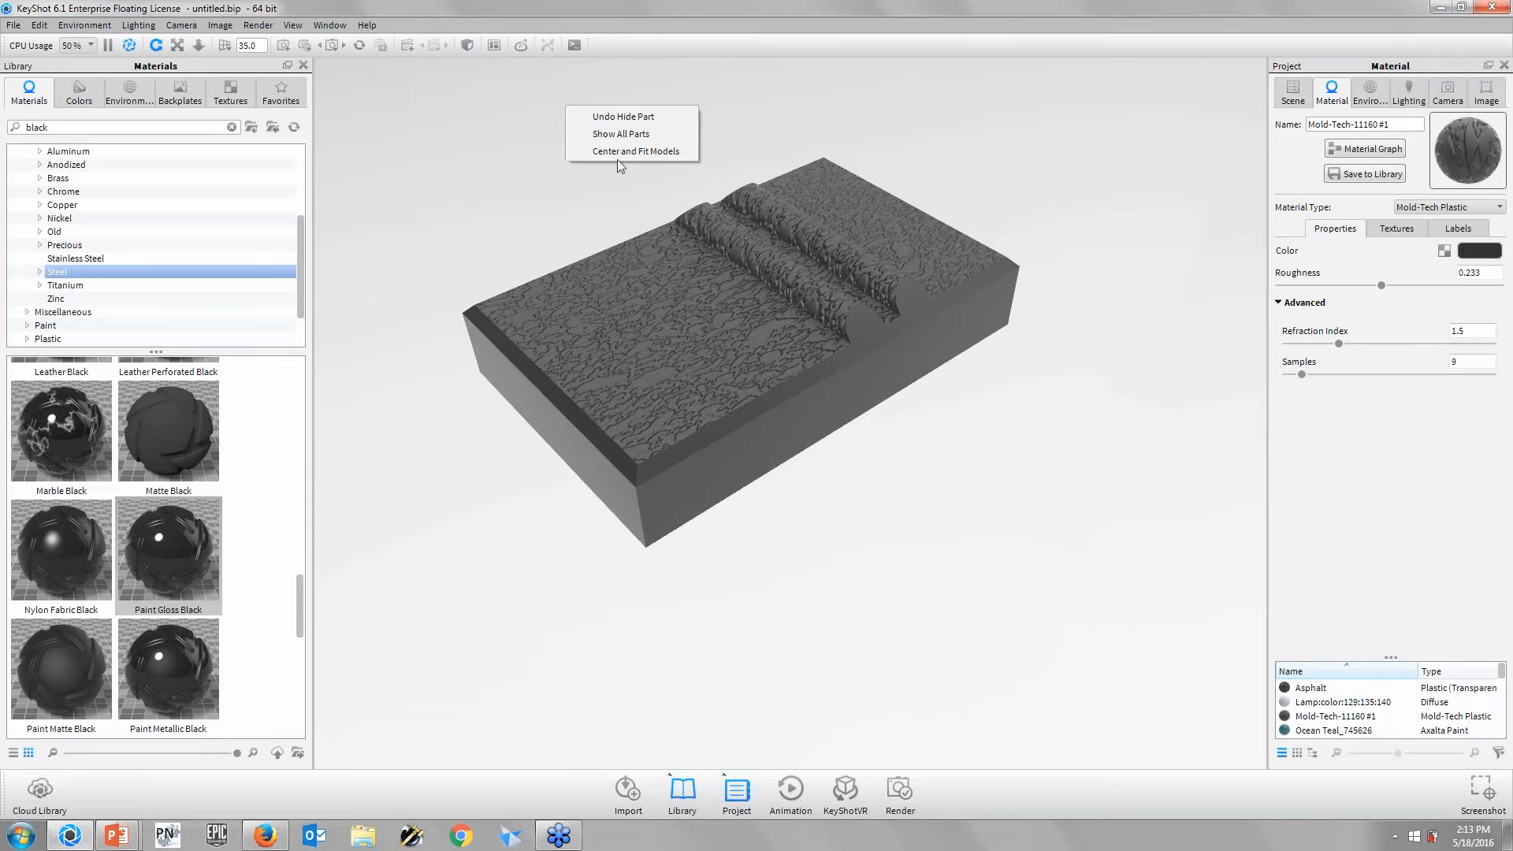
{"action": "left_click", "coordinate": [622, 134]}
{"action": "scroll", "coordinate": [862, 460], "scroll_direction": "down", "scroll_amount": 10}
{"action": "left_click_drag", "start_coordinate": [689, 431], "coordinate": [736, 397]}
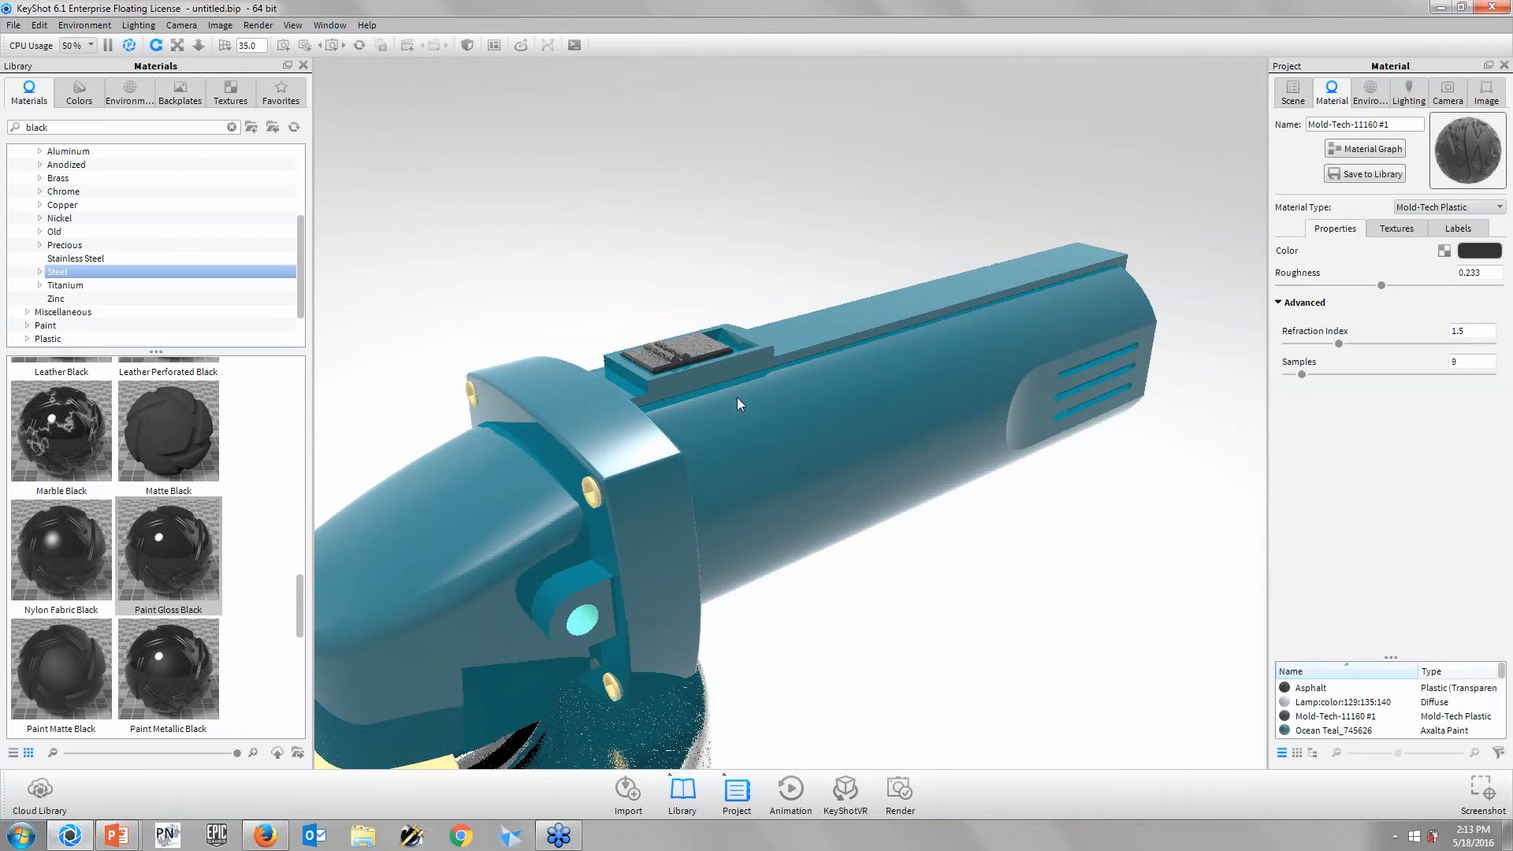
{"action": "scroll", "coordinate": [736, 399], "scroll_direction": "up", "scroll_amount": 3}
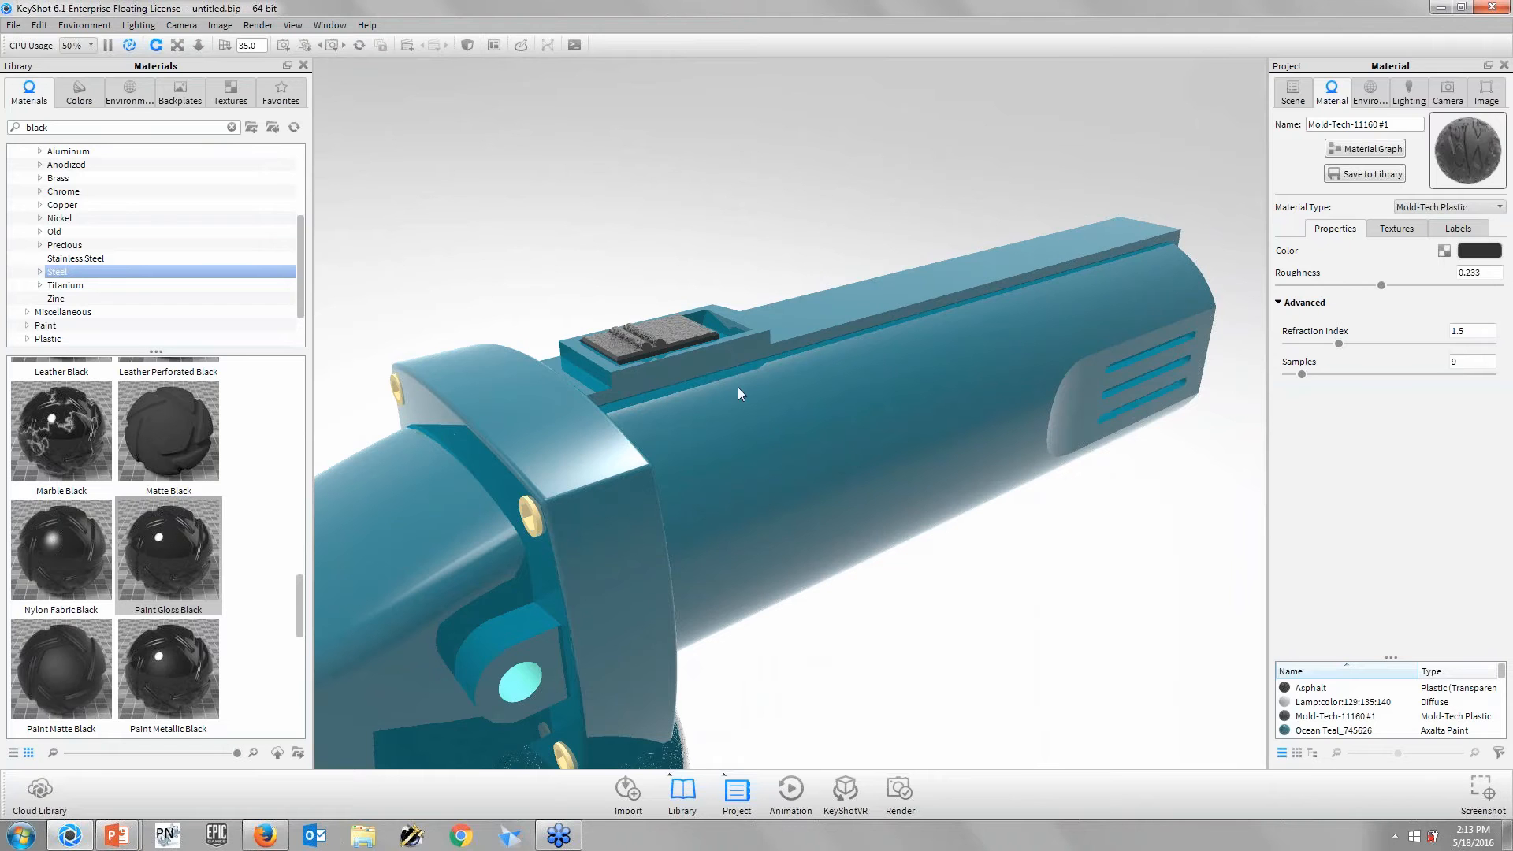
{"action": "scroll", "coordinate": [742, 387], "scroll_direction": "up", "scroll_amount": 5}
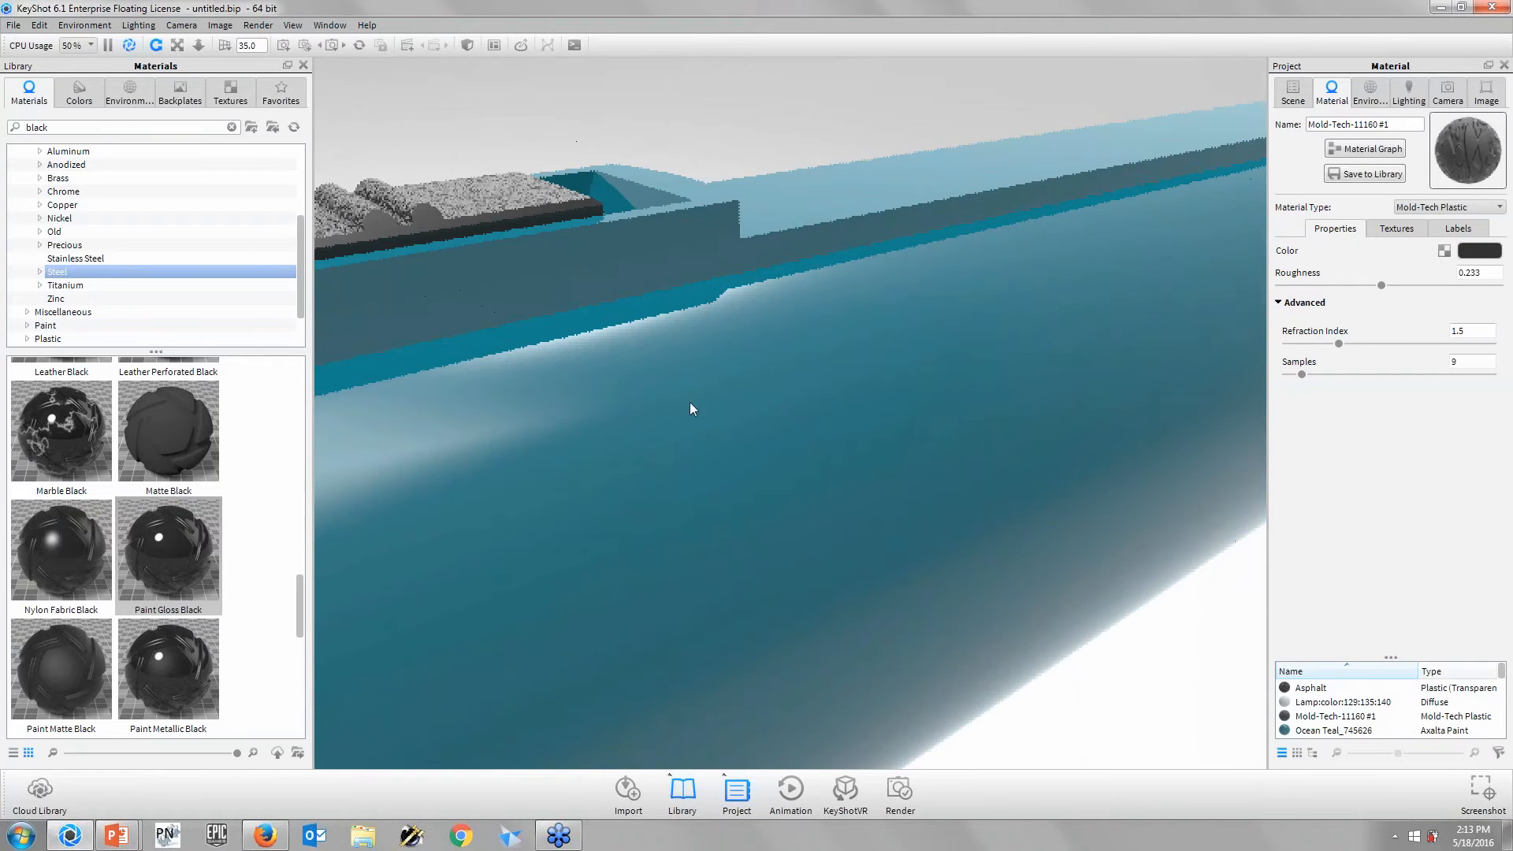
{"action": "scroll", "coordinate": [793, 394], "scroll_direction": "down", "scroll_amount": 2}
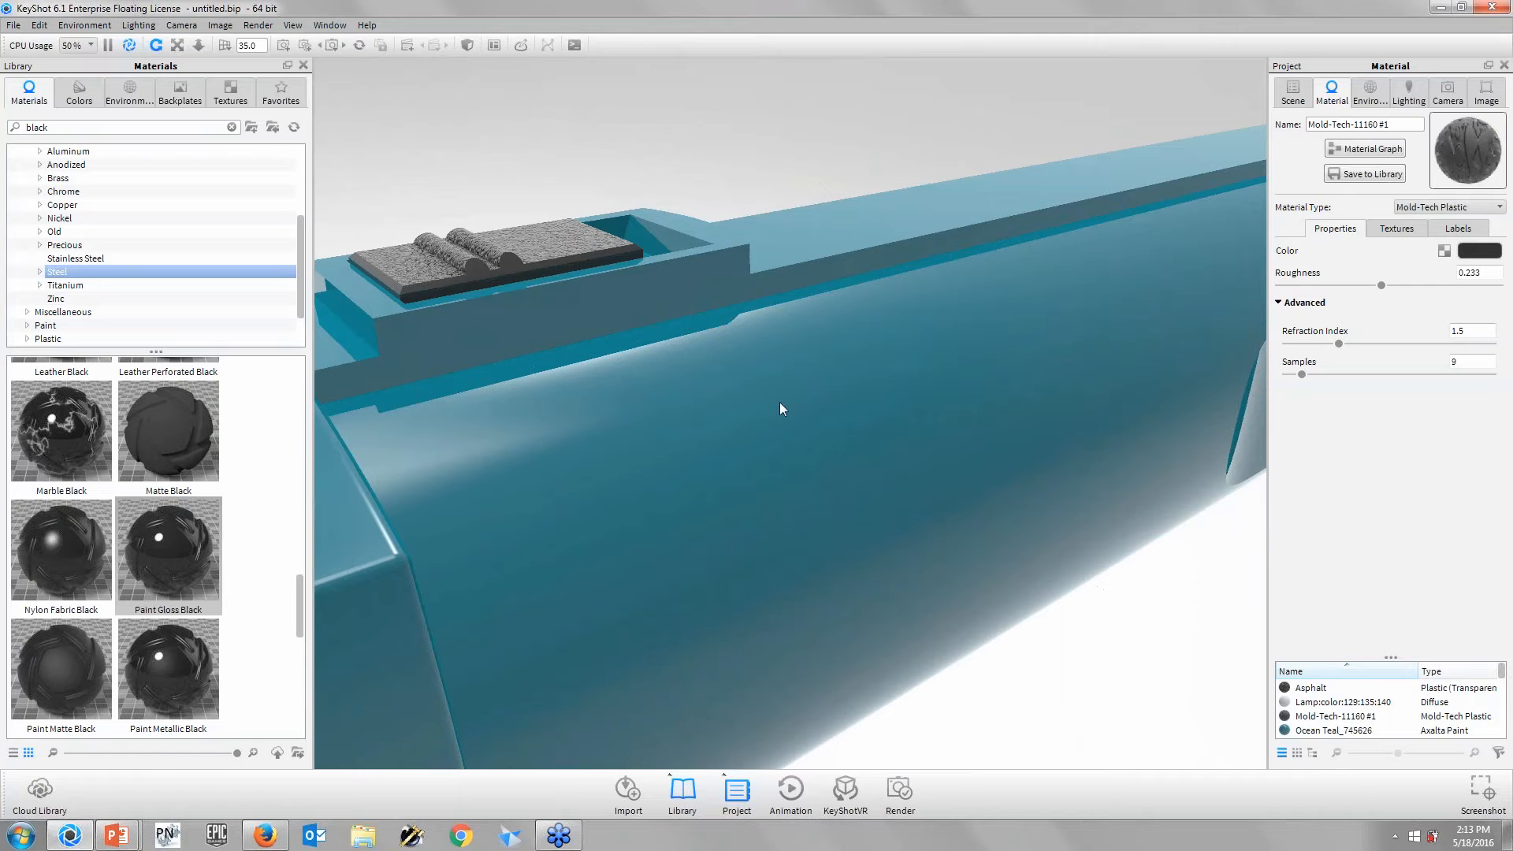
- Add a Noise (Fractal) bump texture to the Ocean Teal_745626 paint on the grinder's handle housing and inspect it up close
{"action": "double_click", "coordinate": [805, 339]}
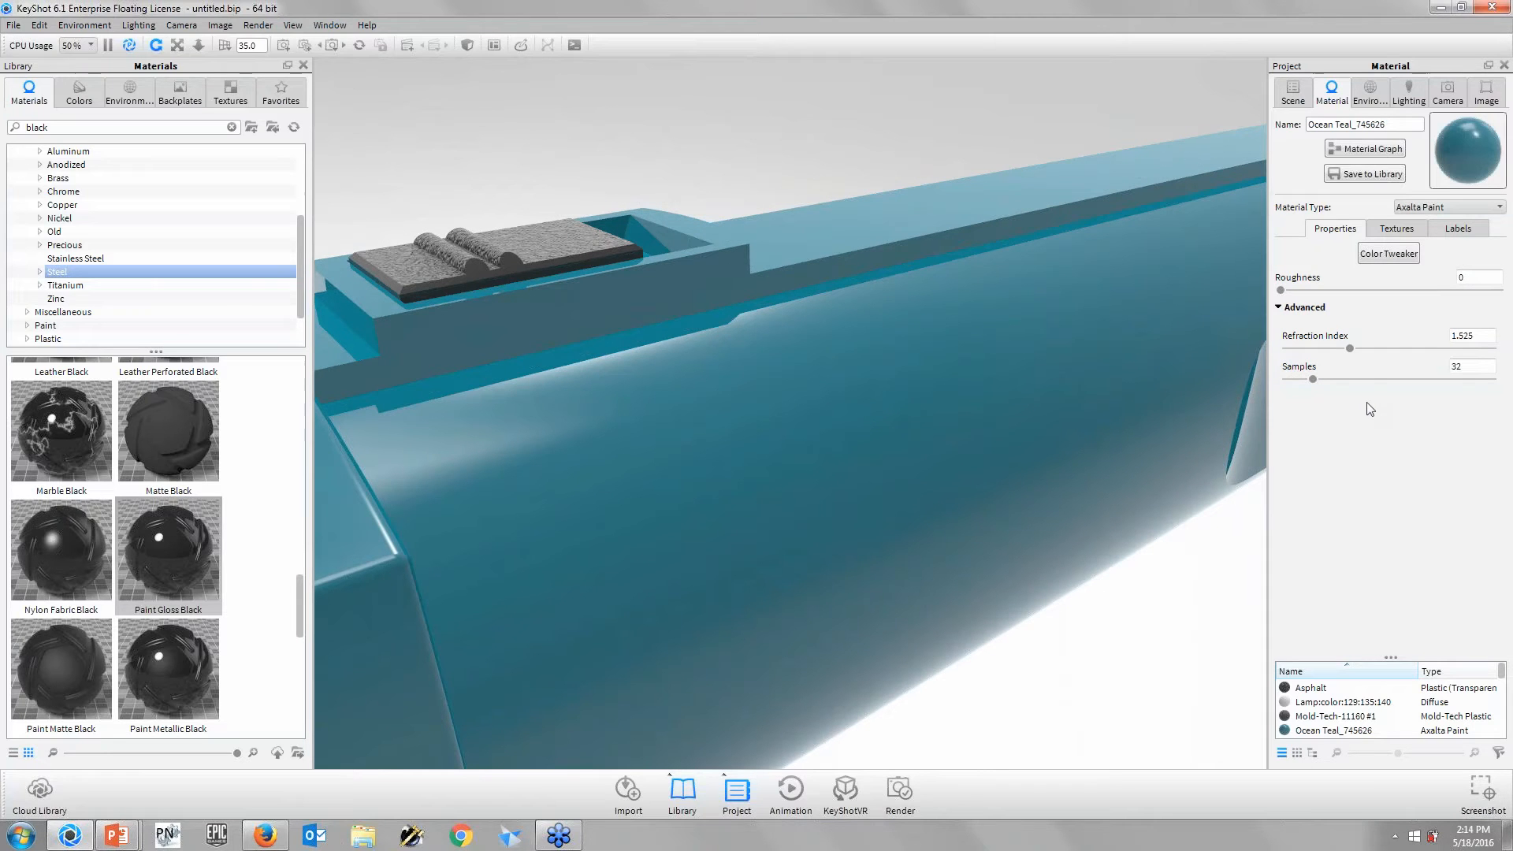
{"action": "left_click", "coordinate": [1401, 238]}
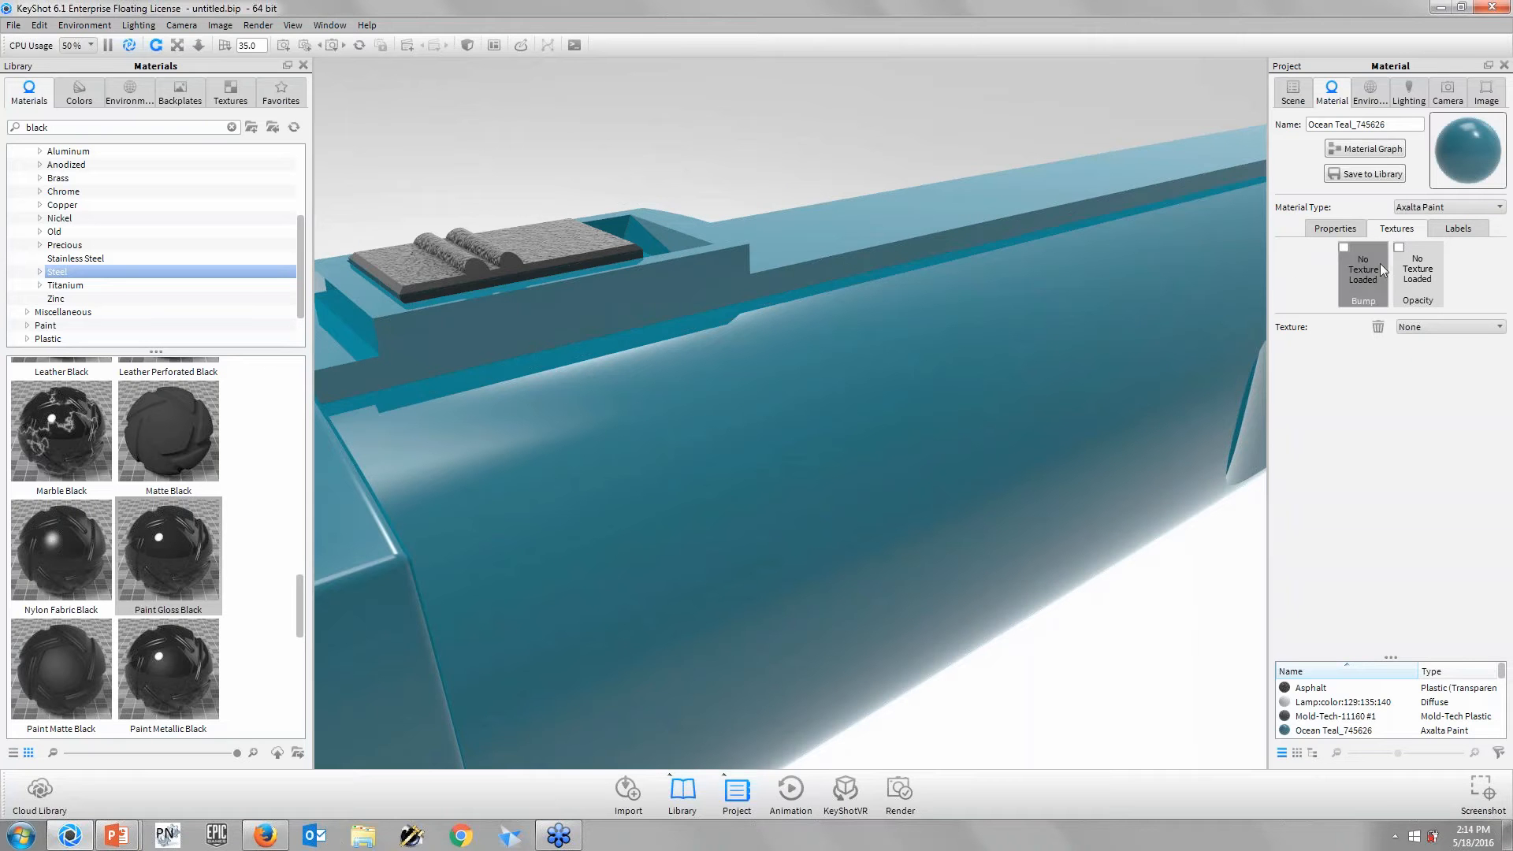
{"action": "left_click", "coordinate": [1481, 327]}
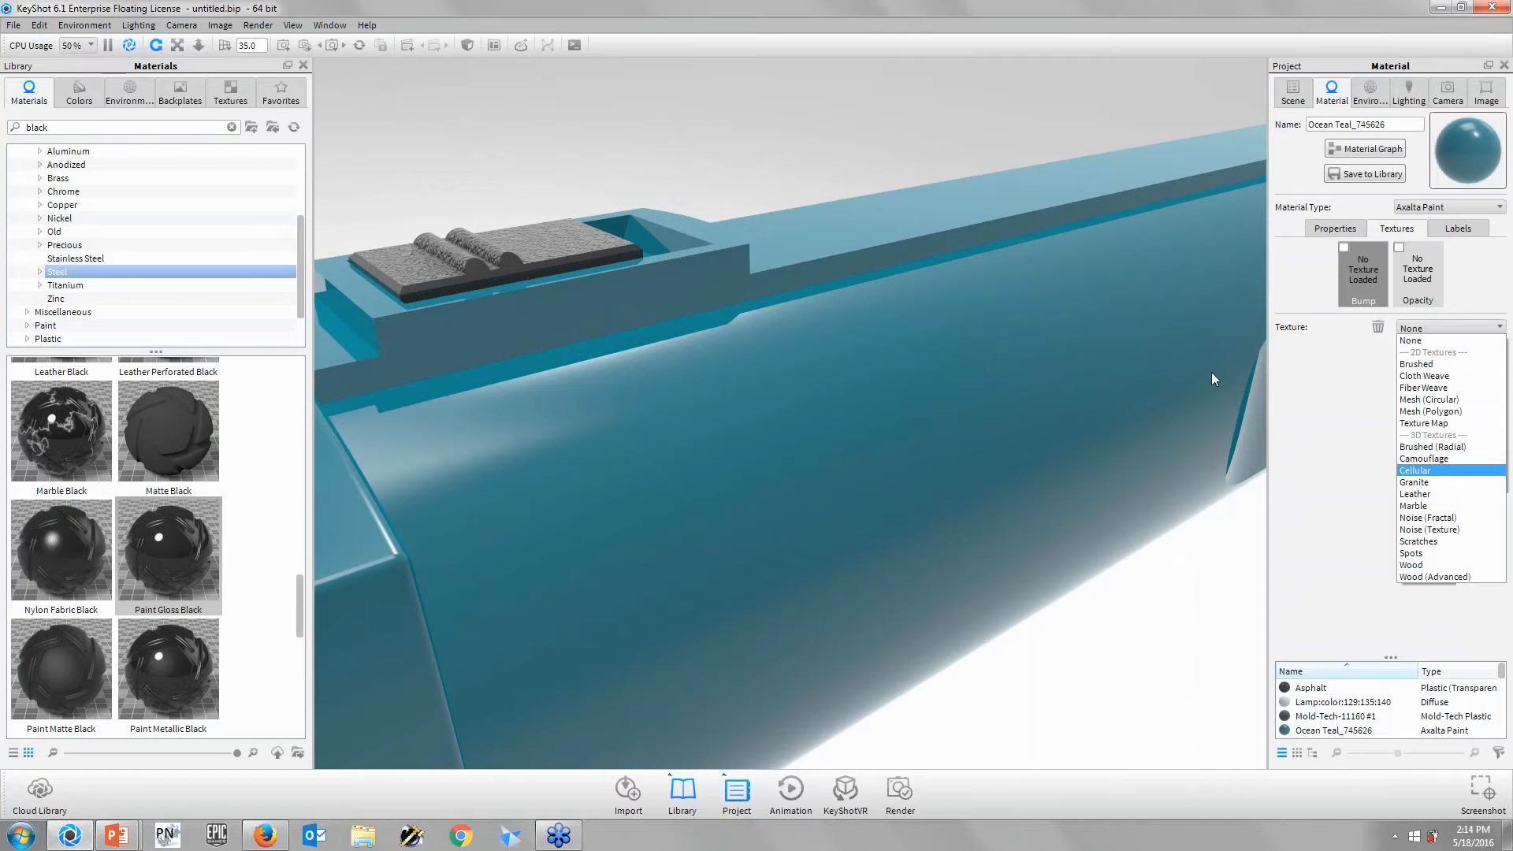
{"action": "left_click", "coordinate": [1457, 517]}
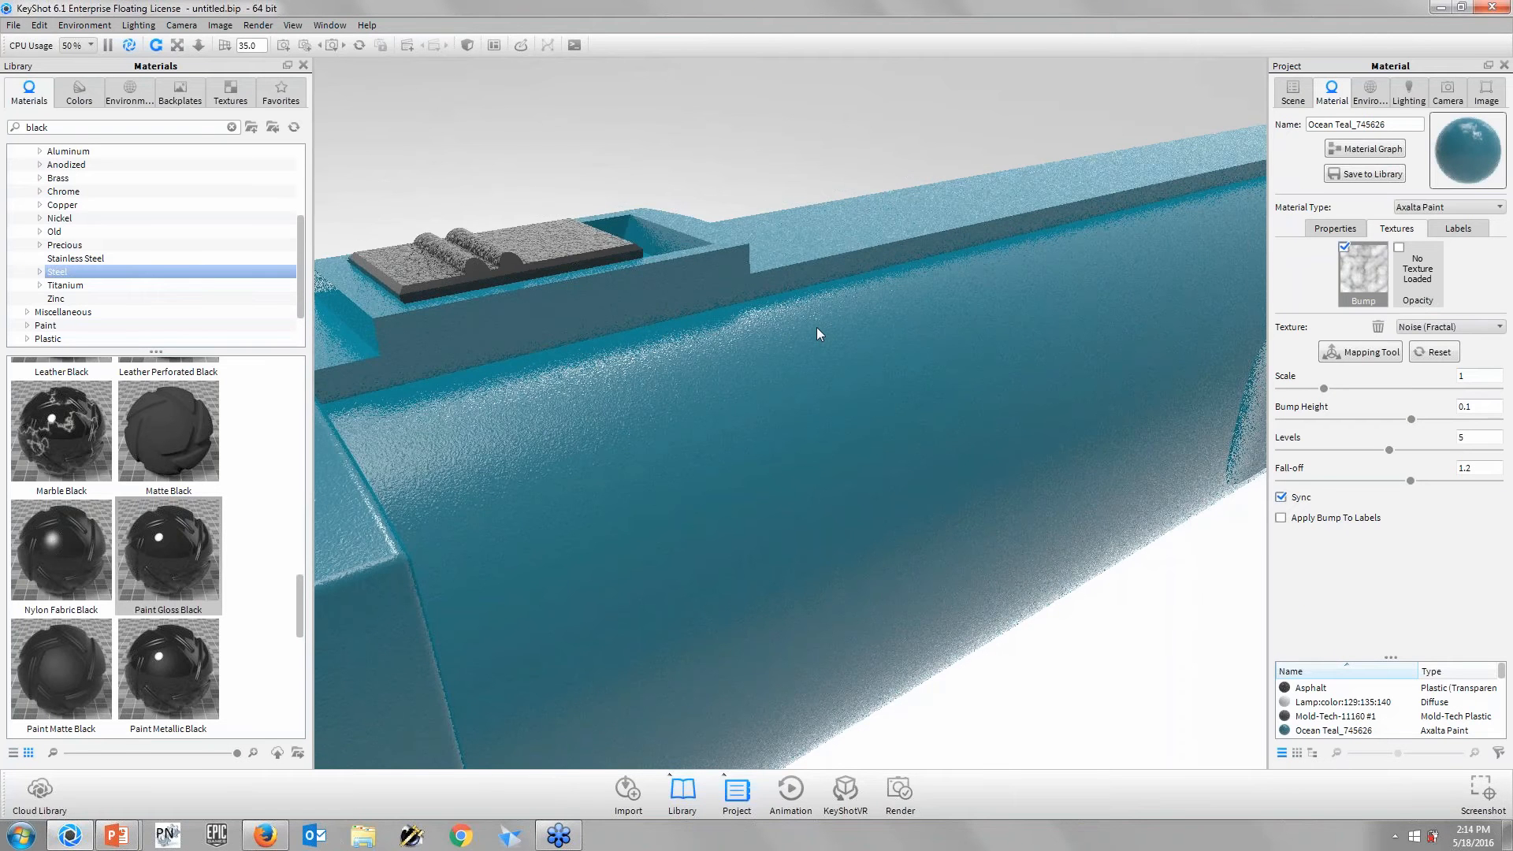
{"action": "scroll", "coordinate": [816, 327], "scroll_direction": "up", "scroll_amount": 2}
{"action": "scroll", "coordinate": [816, 327], "scroll_direction": "up", "scroll_amount": 2}
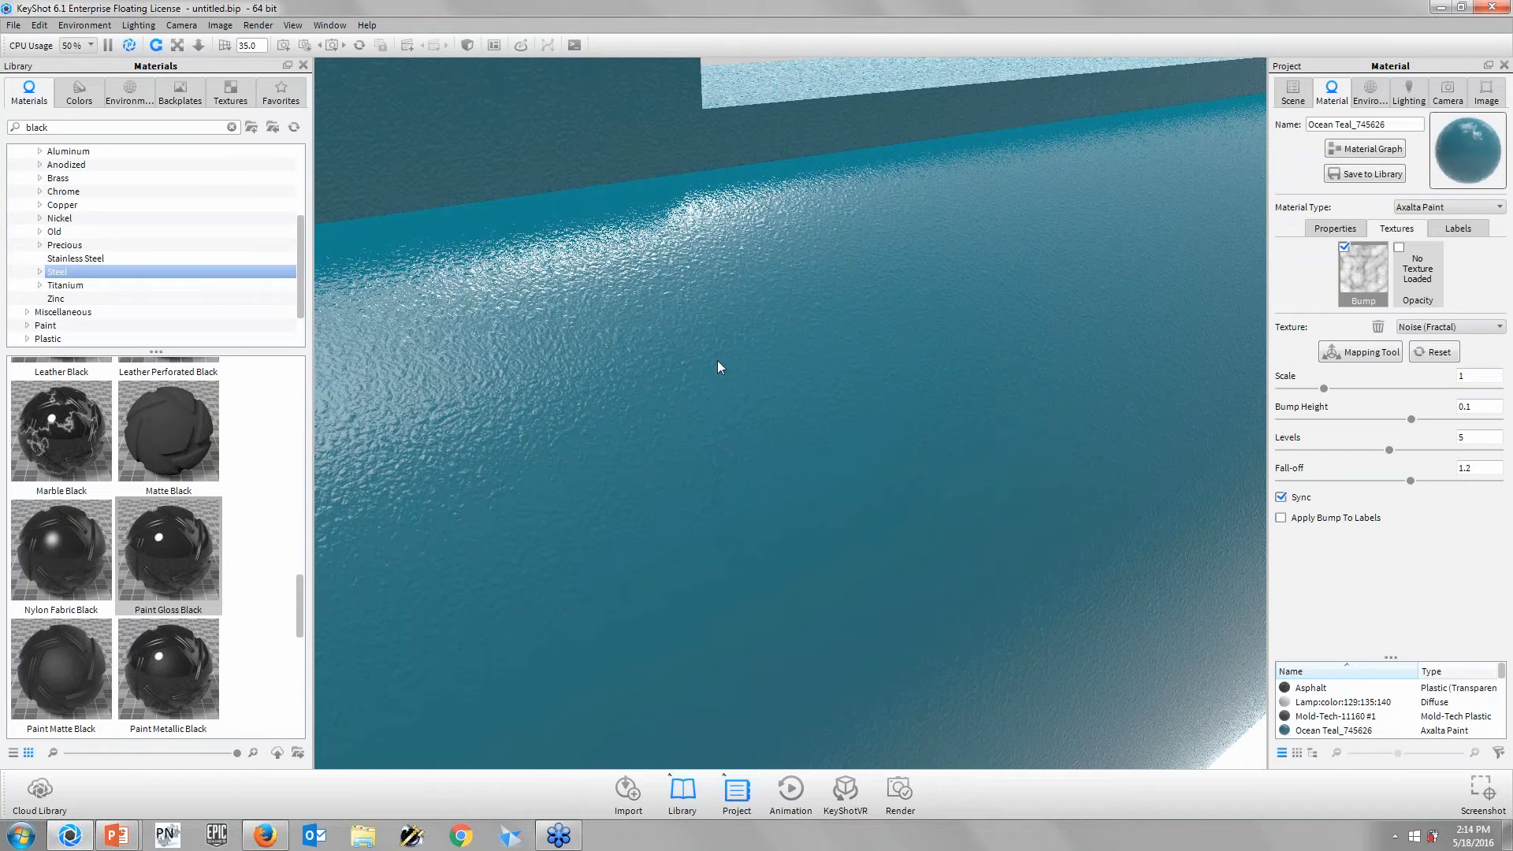
{"action": "scroll", "coordinate": [717, 362], "scroll_direction": "down", "scroll_amount": 5}
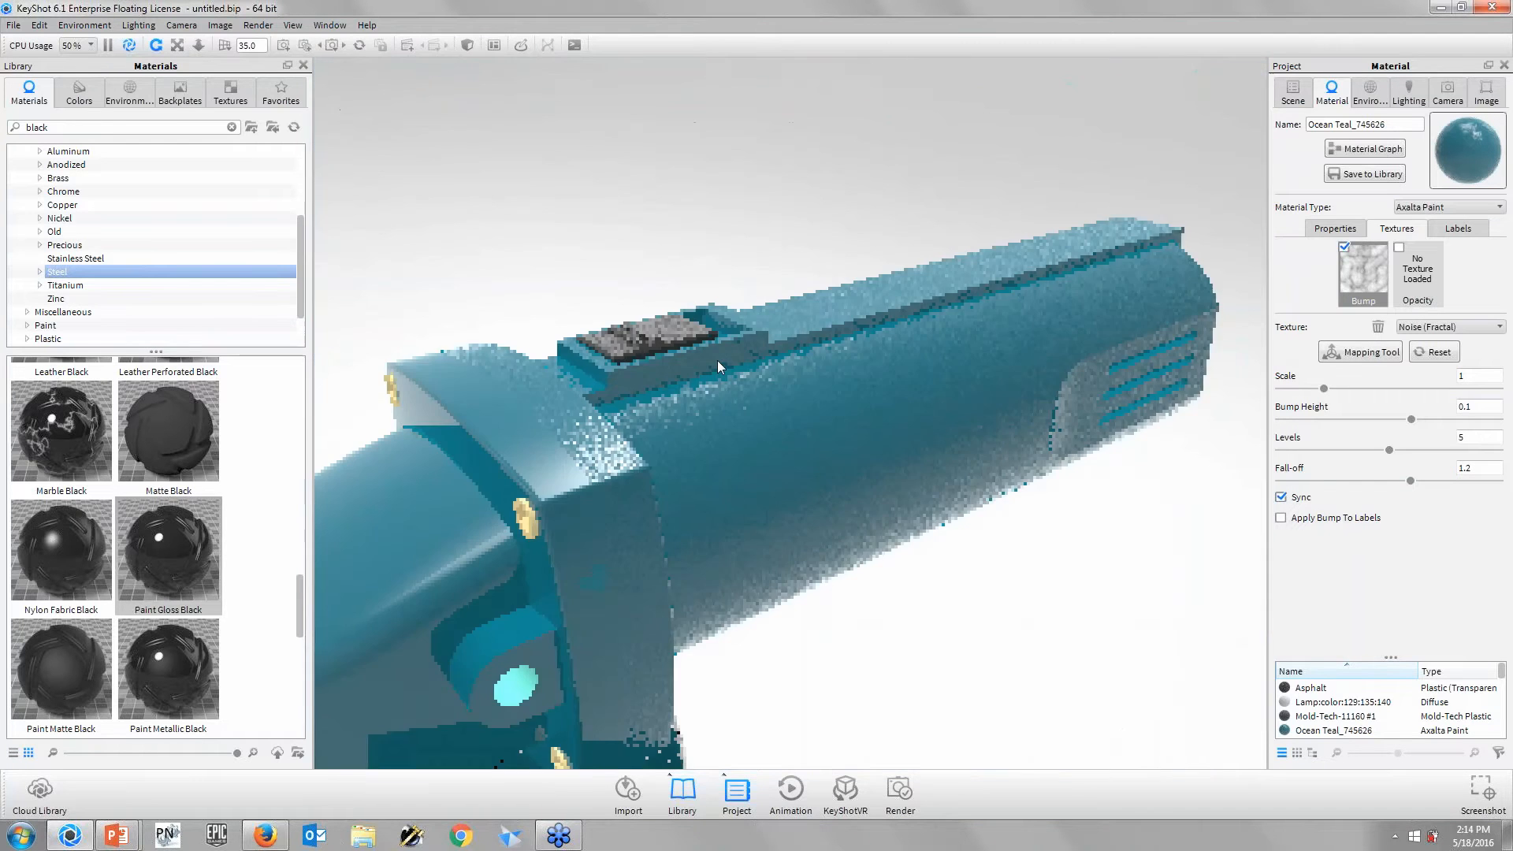
{"action": "scroll", "coordinate": [805, 398], "scroll_direction": "up", "scroll_amount": 2}
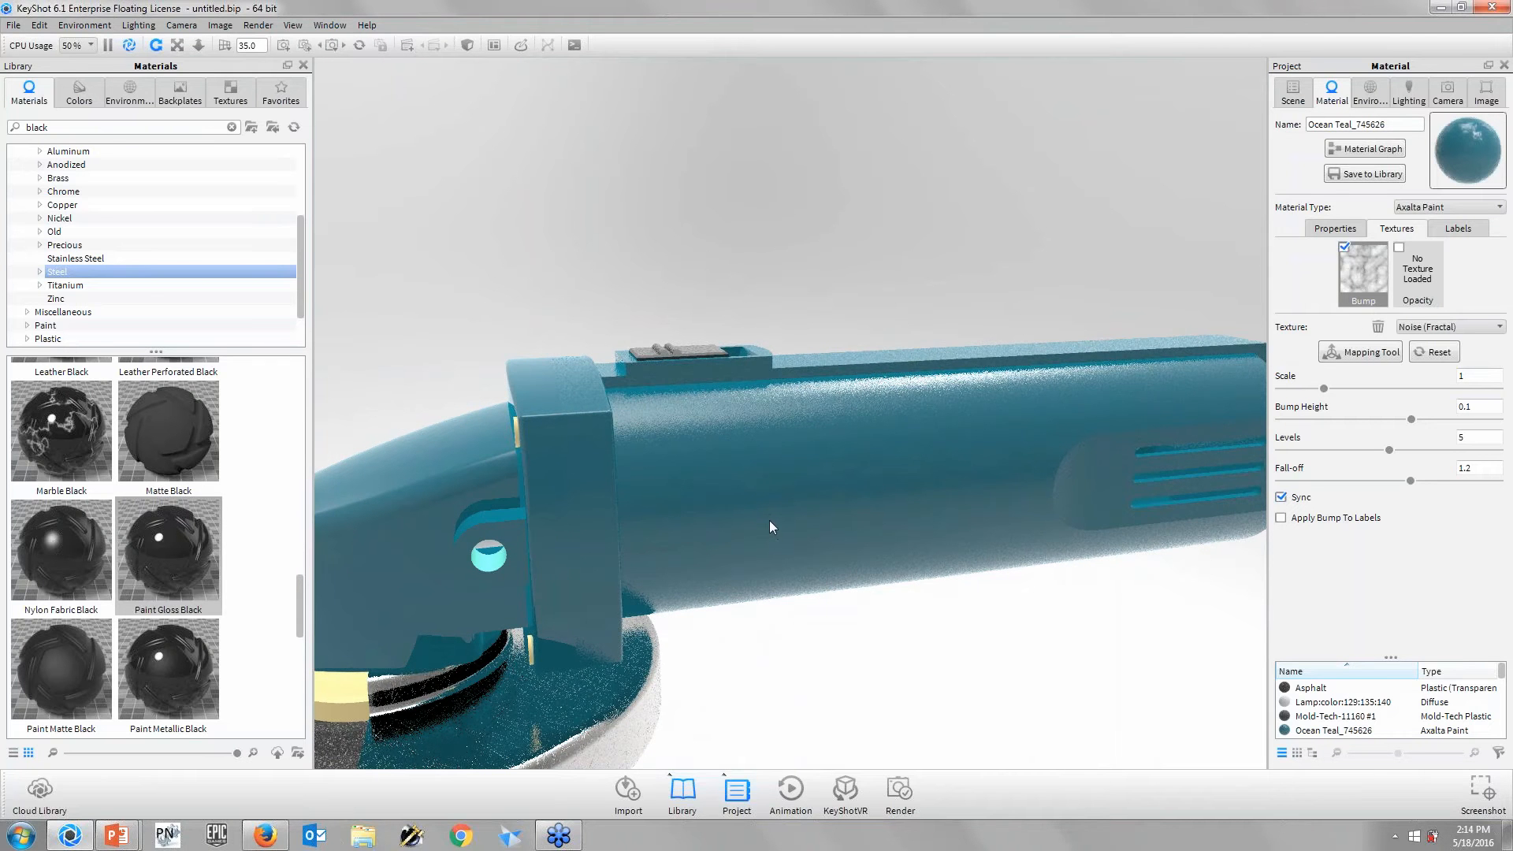
{"action": "mouse_move", "coordinate": [768, 519]}
{"action": "left_mouse_down"}
{"action": "mouse_move", "coordinate": [726, 472]}
{"action": "mouse_move", "coordinate": [751, 526]}
{"action": "mouse_move", "coordinate": [739, 524]}
{"action": "mouse_move", "coordinate": [782, 558]}
{"action": "left_mouse_up"}
- Set the camera's lens to Orthographic and check the grinder from the side and at an angle
{"action": "left_click", "coordinate": [1447, 104]}
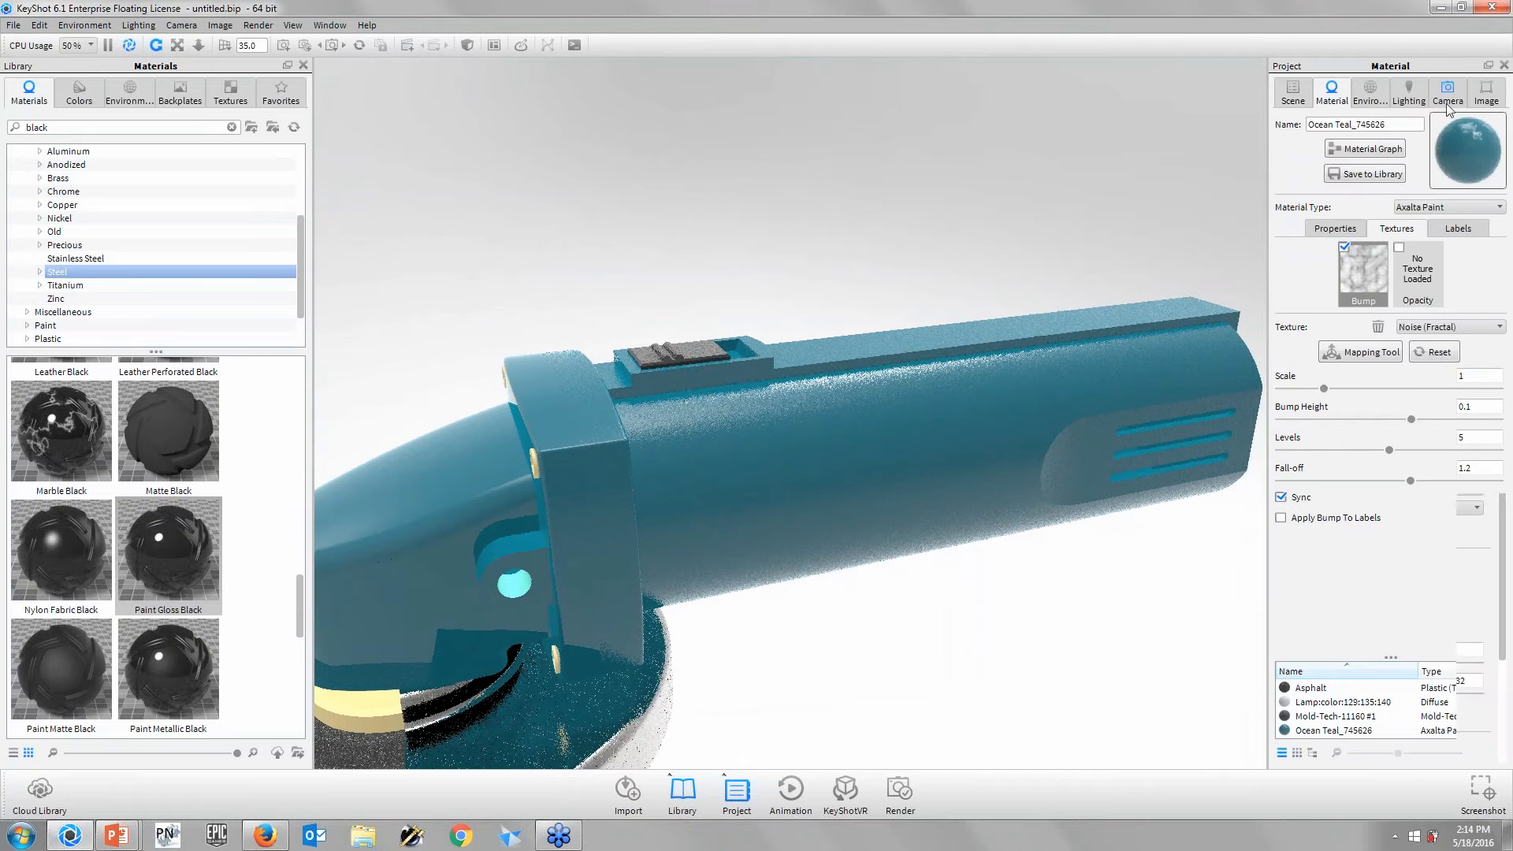
{"action": "scroll", "coordinate": [1341, 560], "scroll_direction": "down", "scroll_amount": 1}
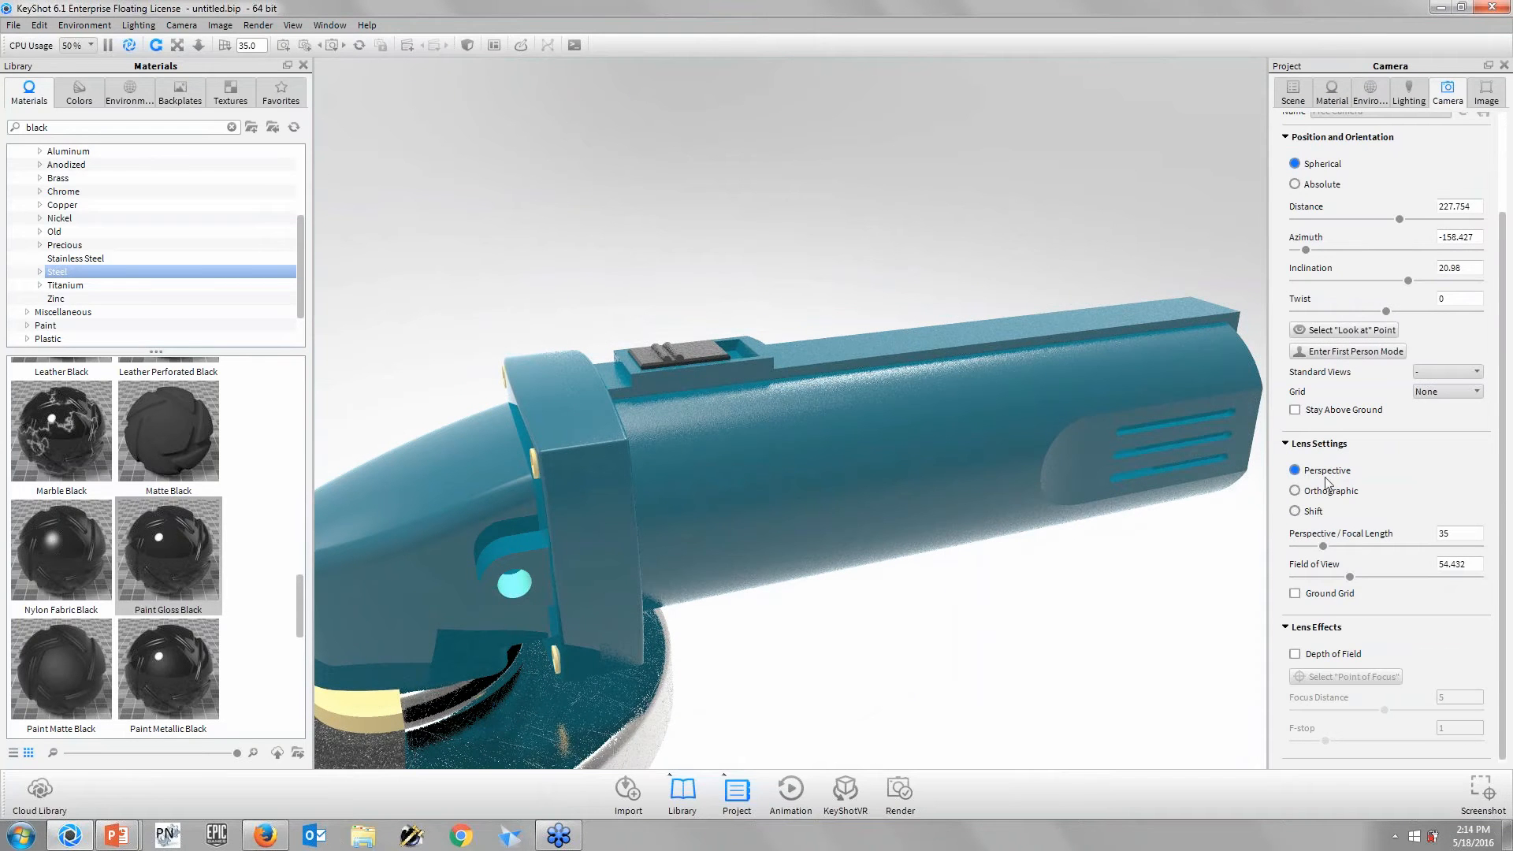
{"action": "left_click_drag", "start_coordinate": [951, 481], "coordinate": [873, 461]}
{"action": "scroll", "coordinate": [873, 462], "scroll_direction": "down", "scroll_amount": 5}
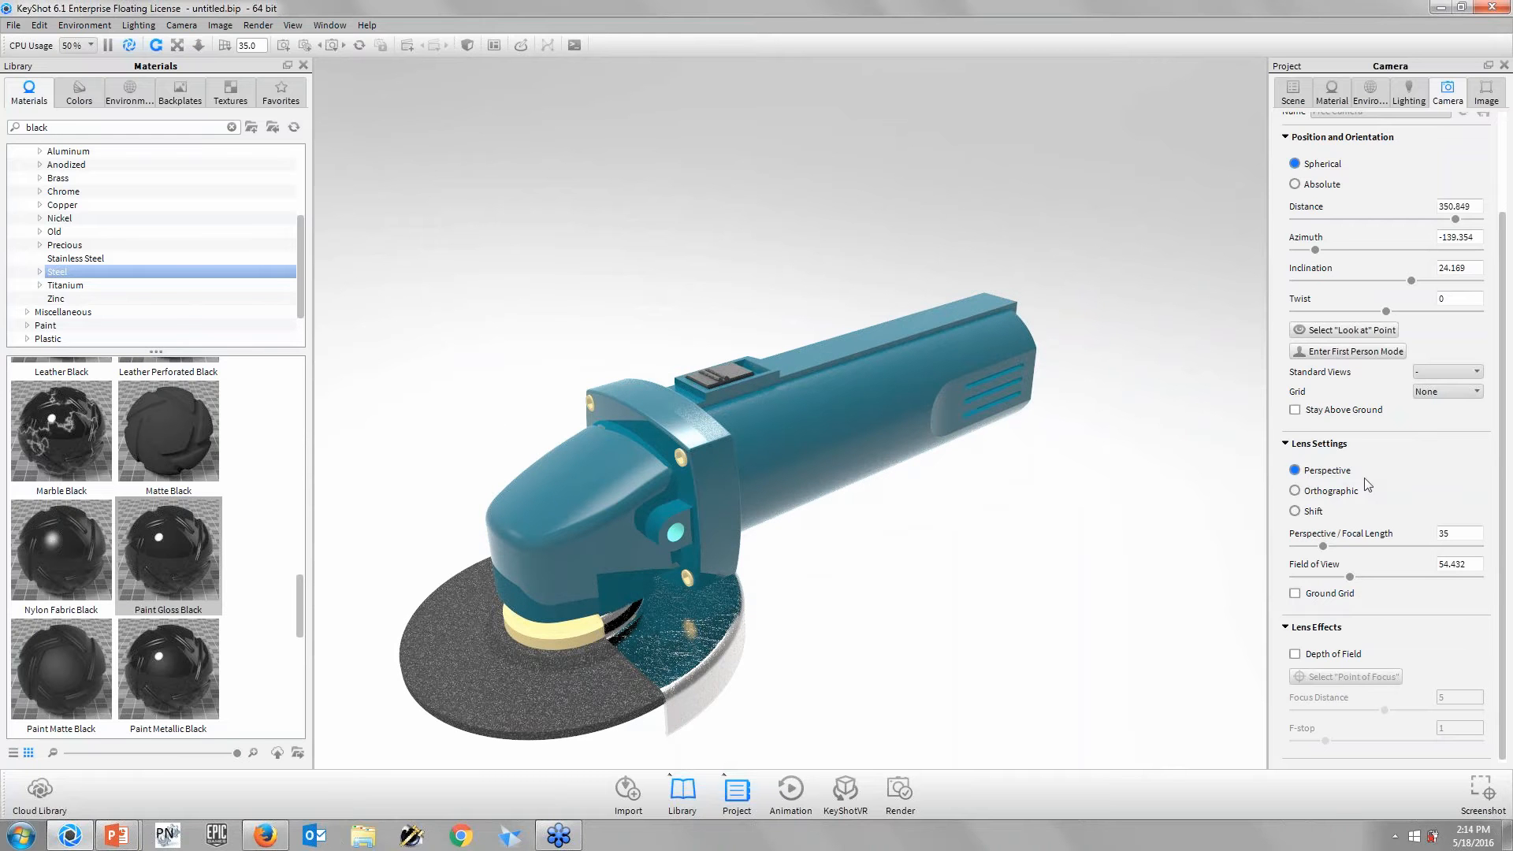
{"action": "left_click", "coordinate": [1332, 490]}
{"action": "left_click_drag", "start_coordinate": [1097, 544], "coordinate": [950, 486]}
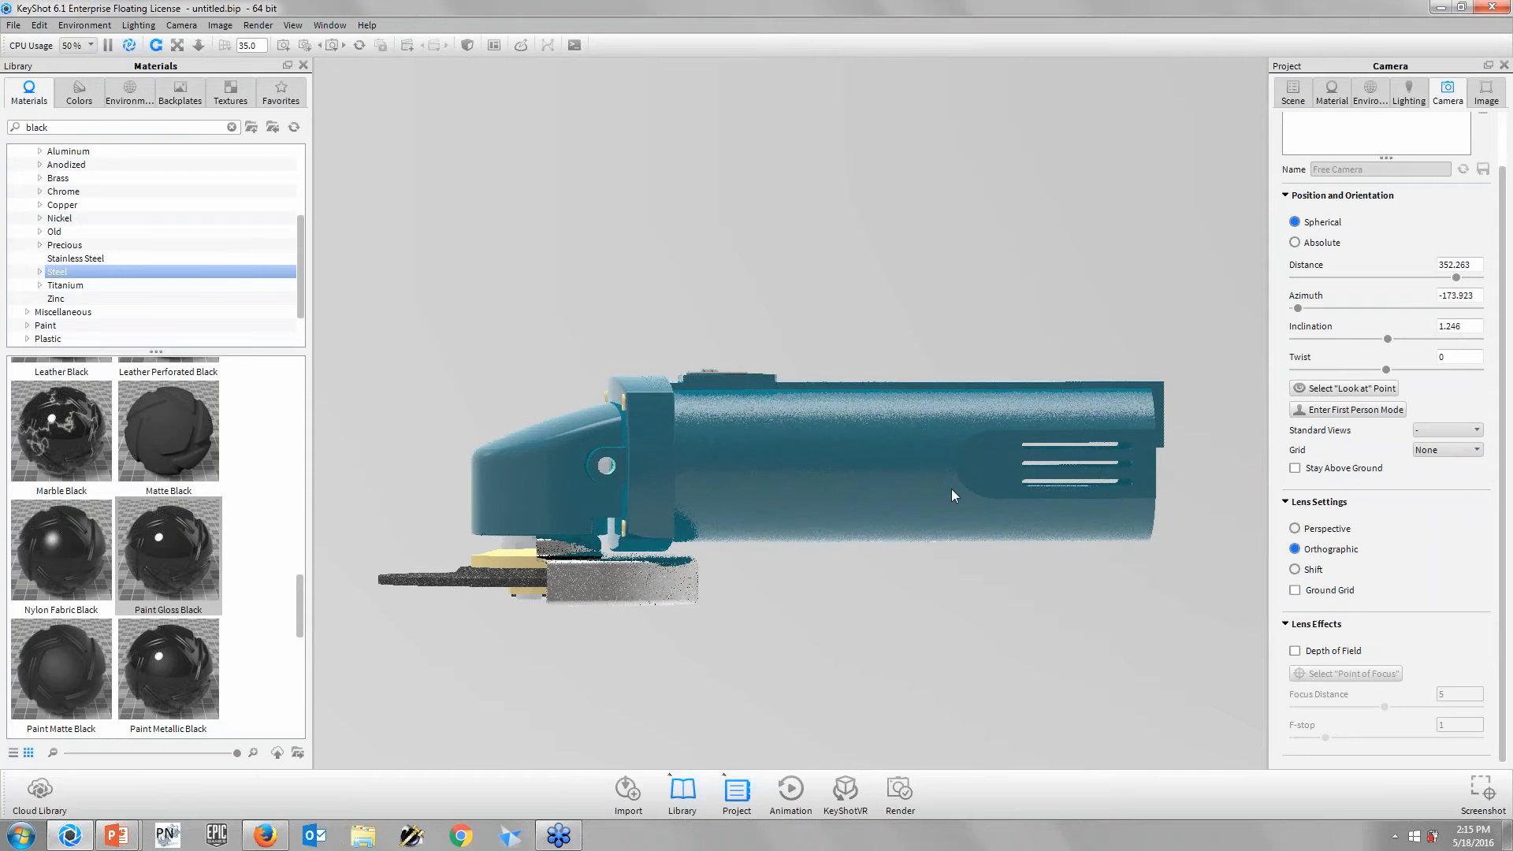
{"action": "left_click_drag", "start_coordinate": [679, 407], "coordinate": [824, 494]}
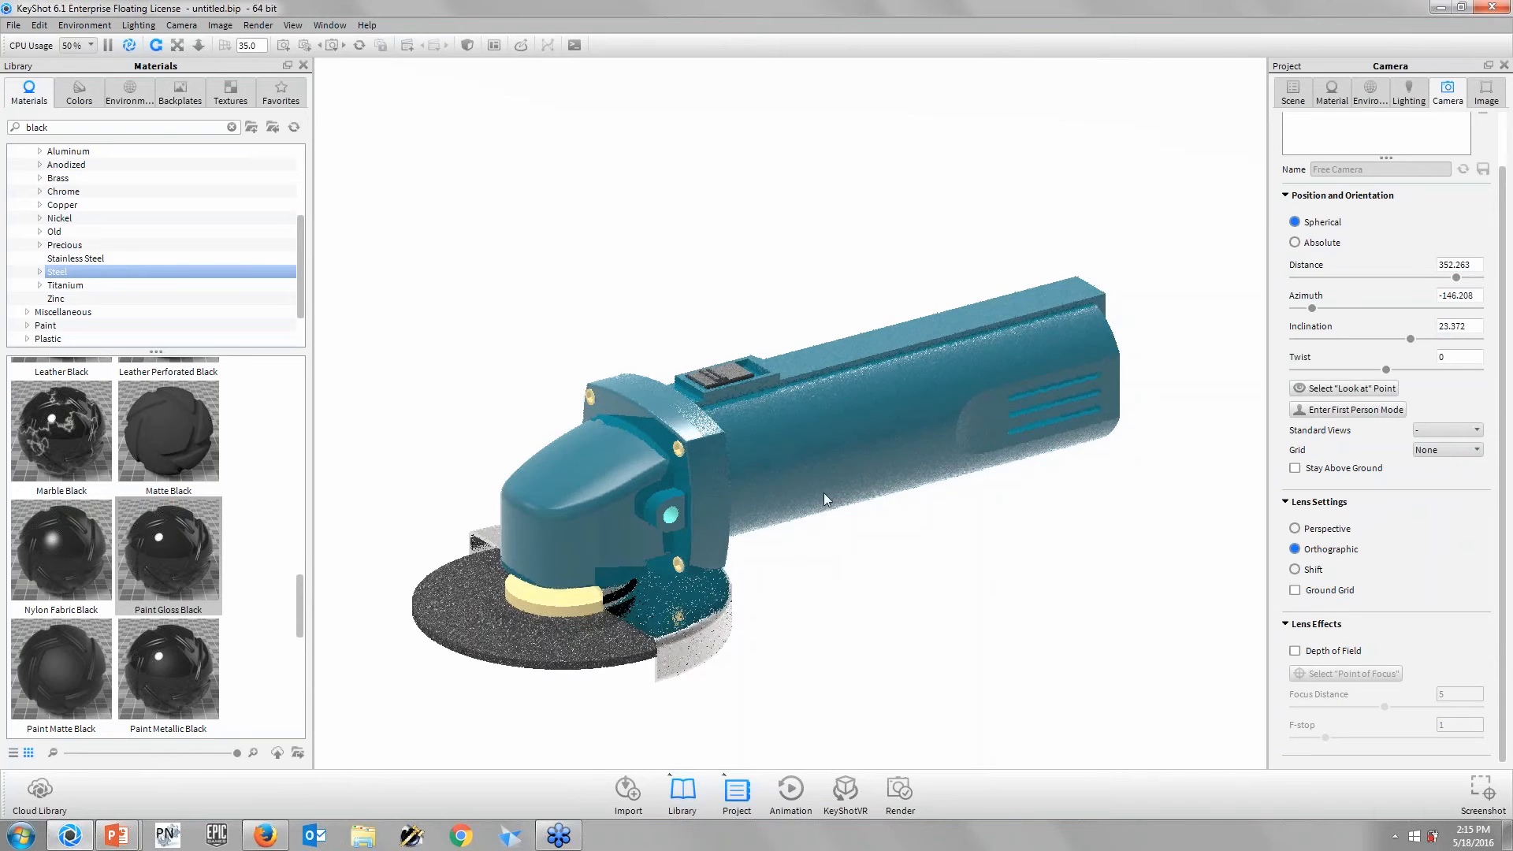
- Try the Shift lens on the camera and estimate its vertical shift for the angled grinder view
{"action": "left_click", "coordinate": [1296, 570]}
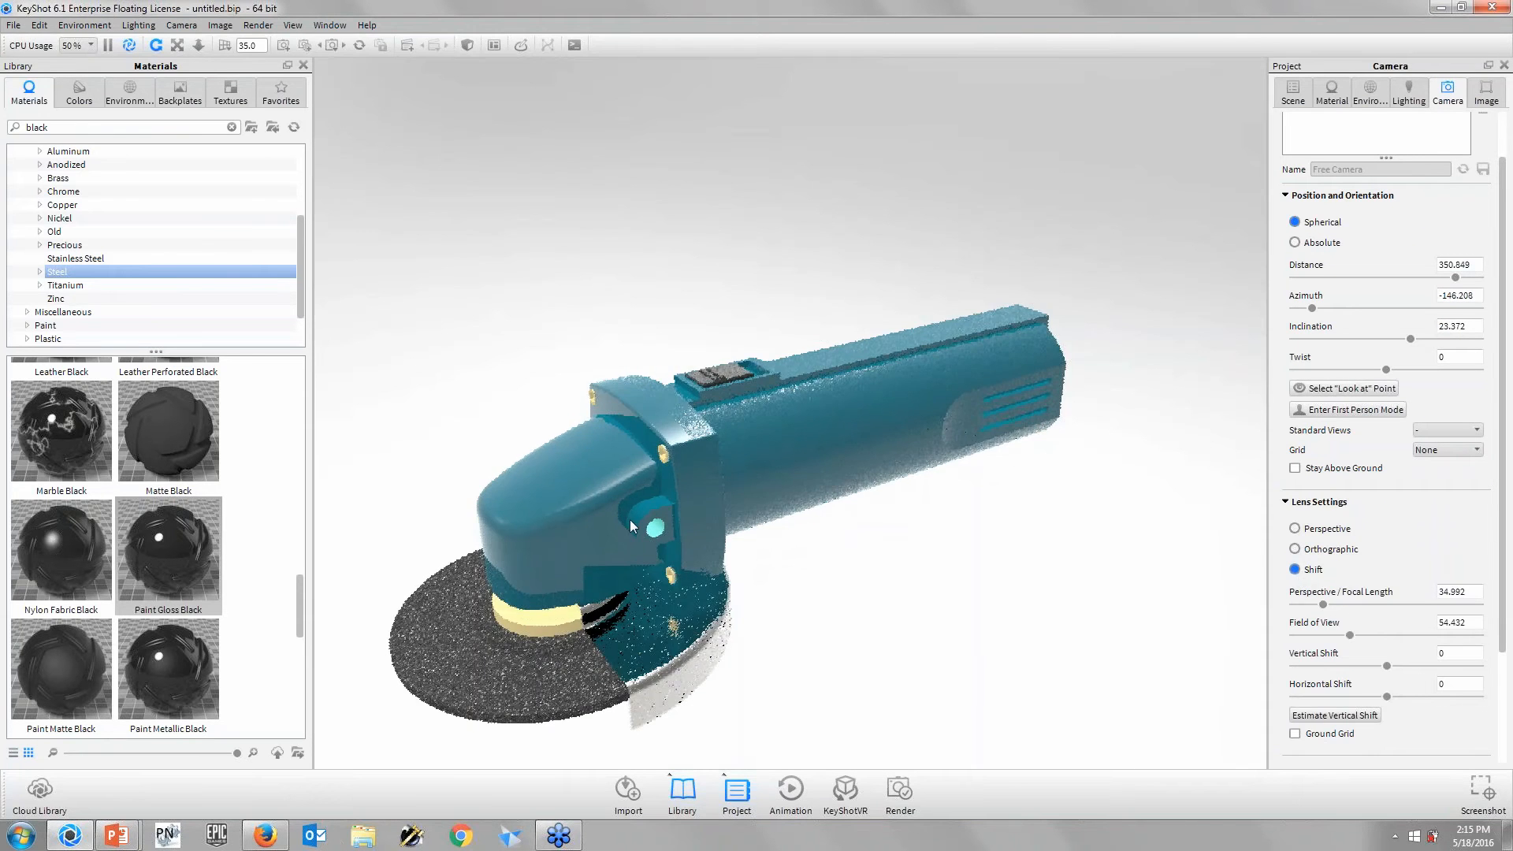
{"action": "left_click_drag", "start_coordinate": [681, 557], "coordinate": [698, 544]}
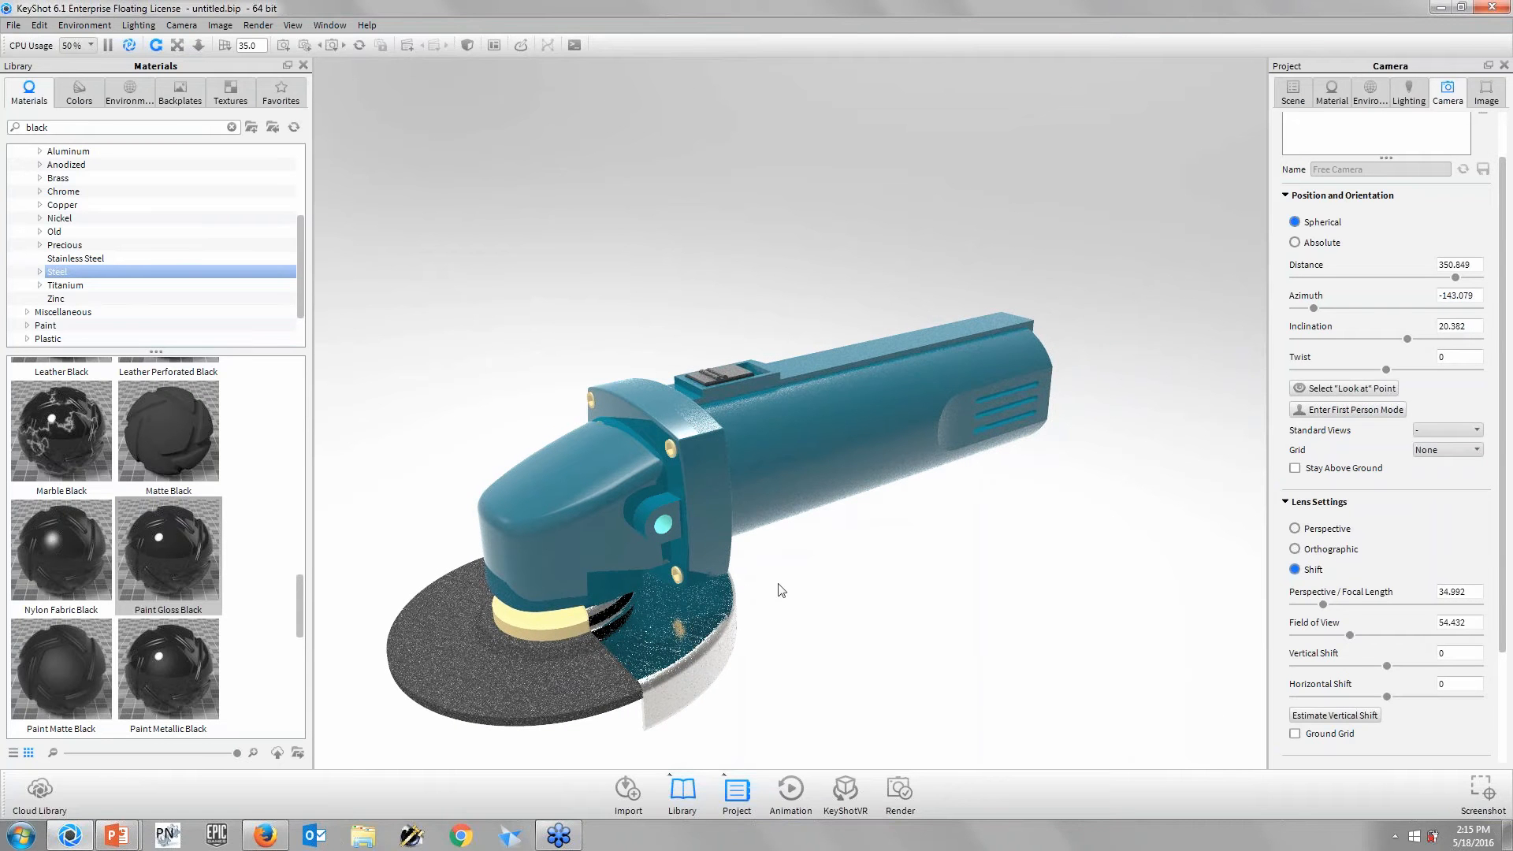
{"action": "left_click", "coordinate": [1330, 715]}
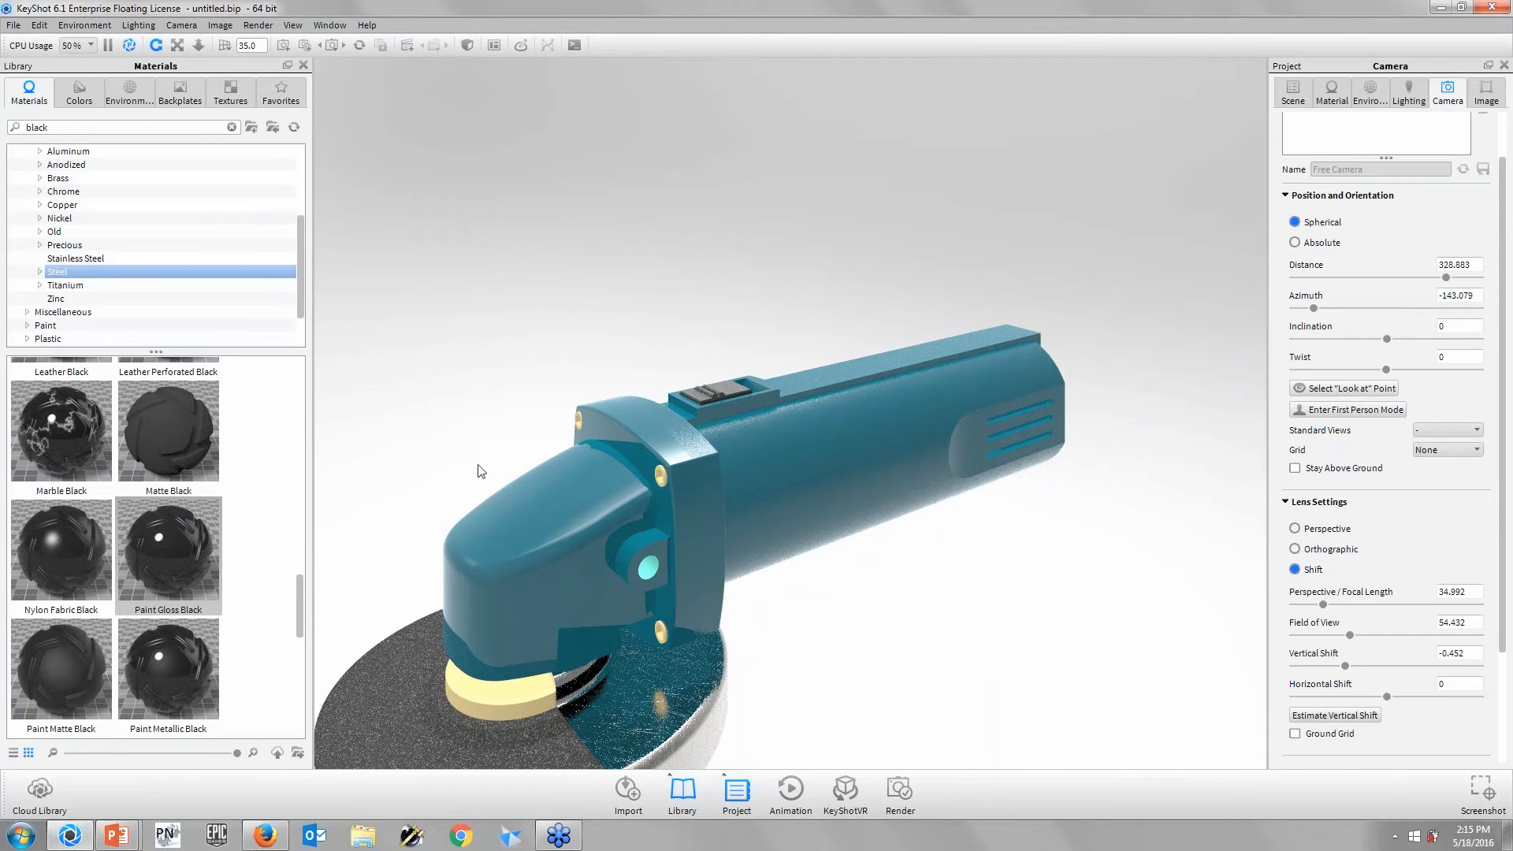
{"action": "left_click", "coordinate": [750, 427]}
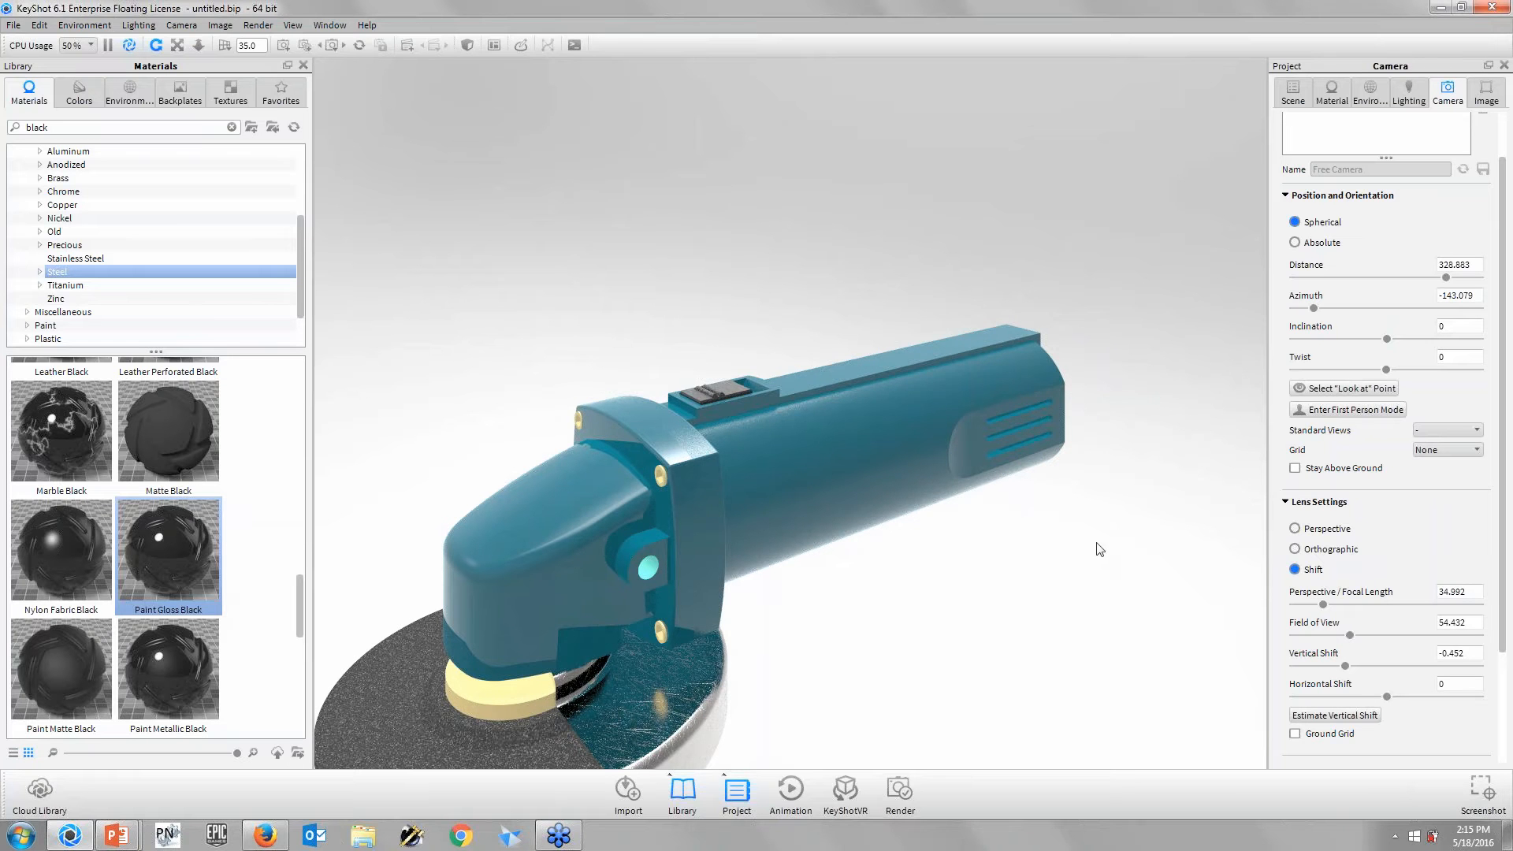
- Set the camera's lens back to Orthographic and use the Right standard view framed on the handle
{"action": "left_click", "coordinate": [1322, 555]}
{"action": "left_click", "coordinate": [1476, 431]}
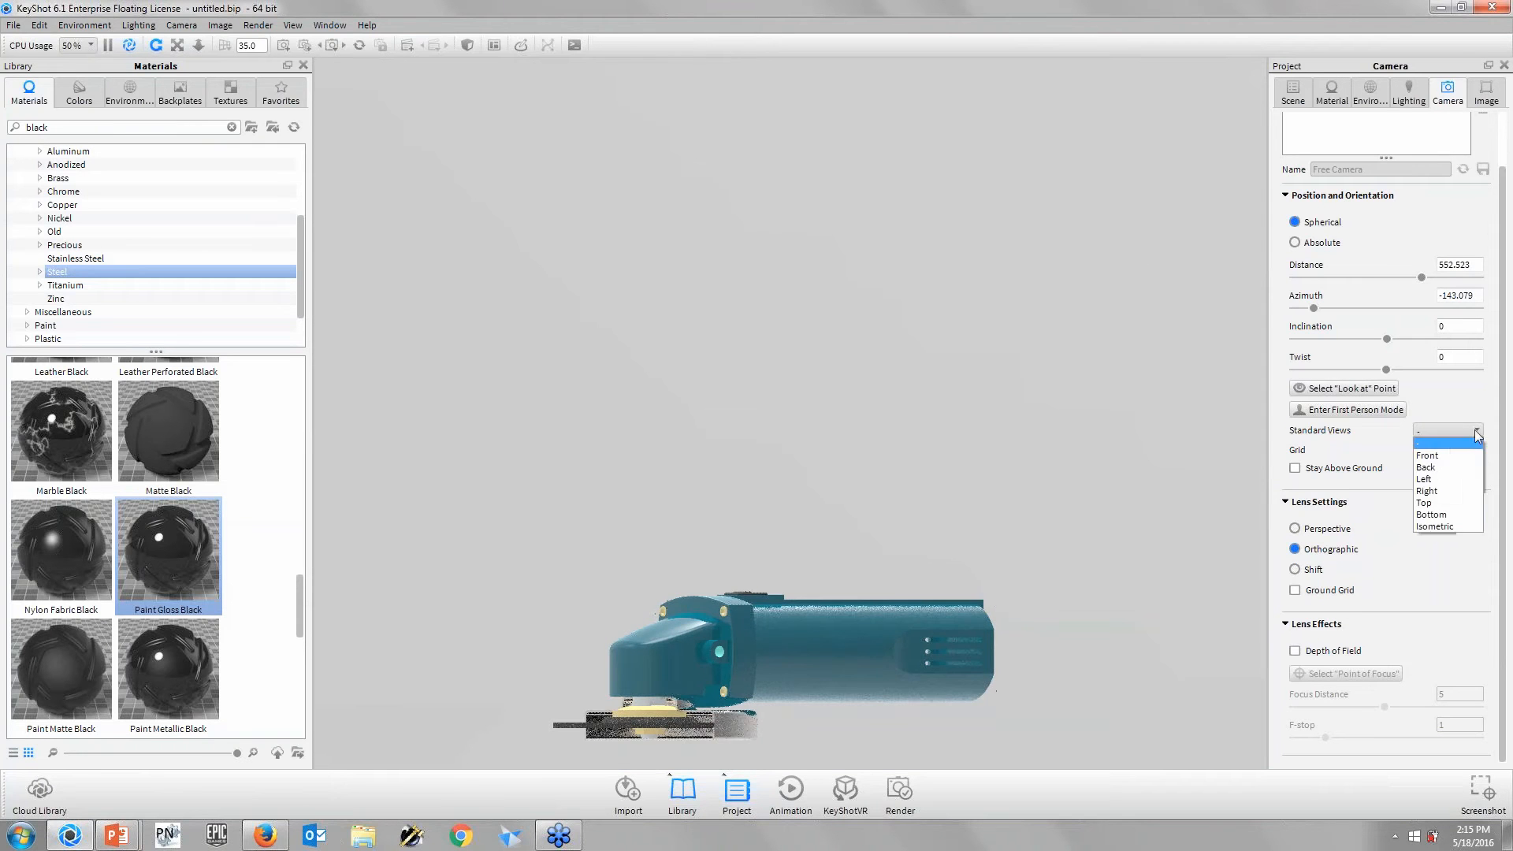
{"action": "left_click", "coordinate": [1448, 497]}
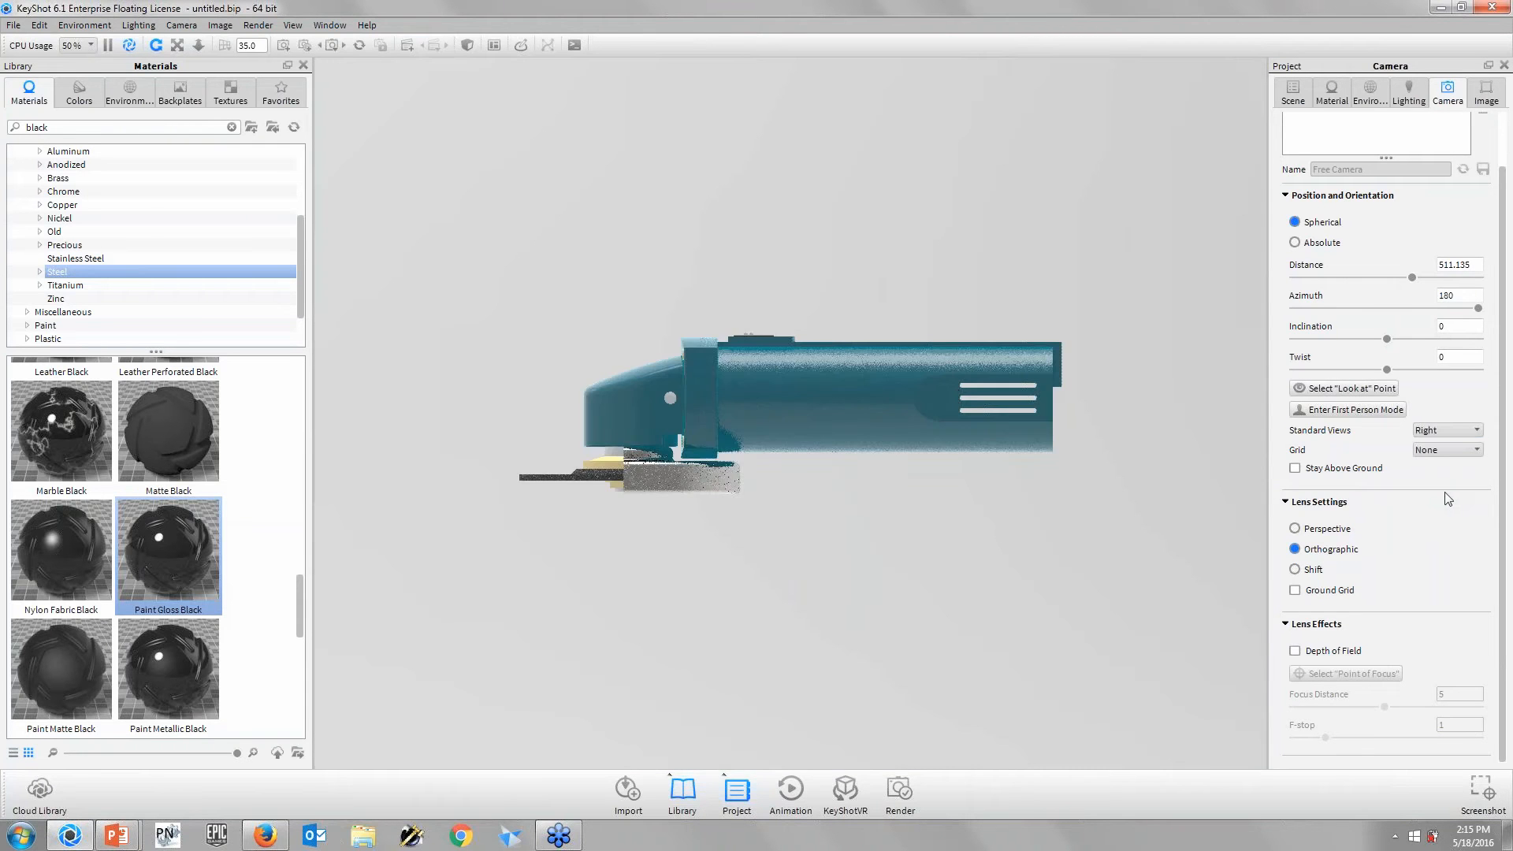
{"action": "scroll", "coordinate": [943, 379], "scroll_direction": "up", "scroll_amount": 5}
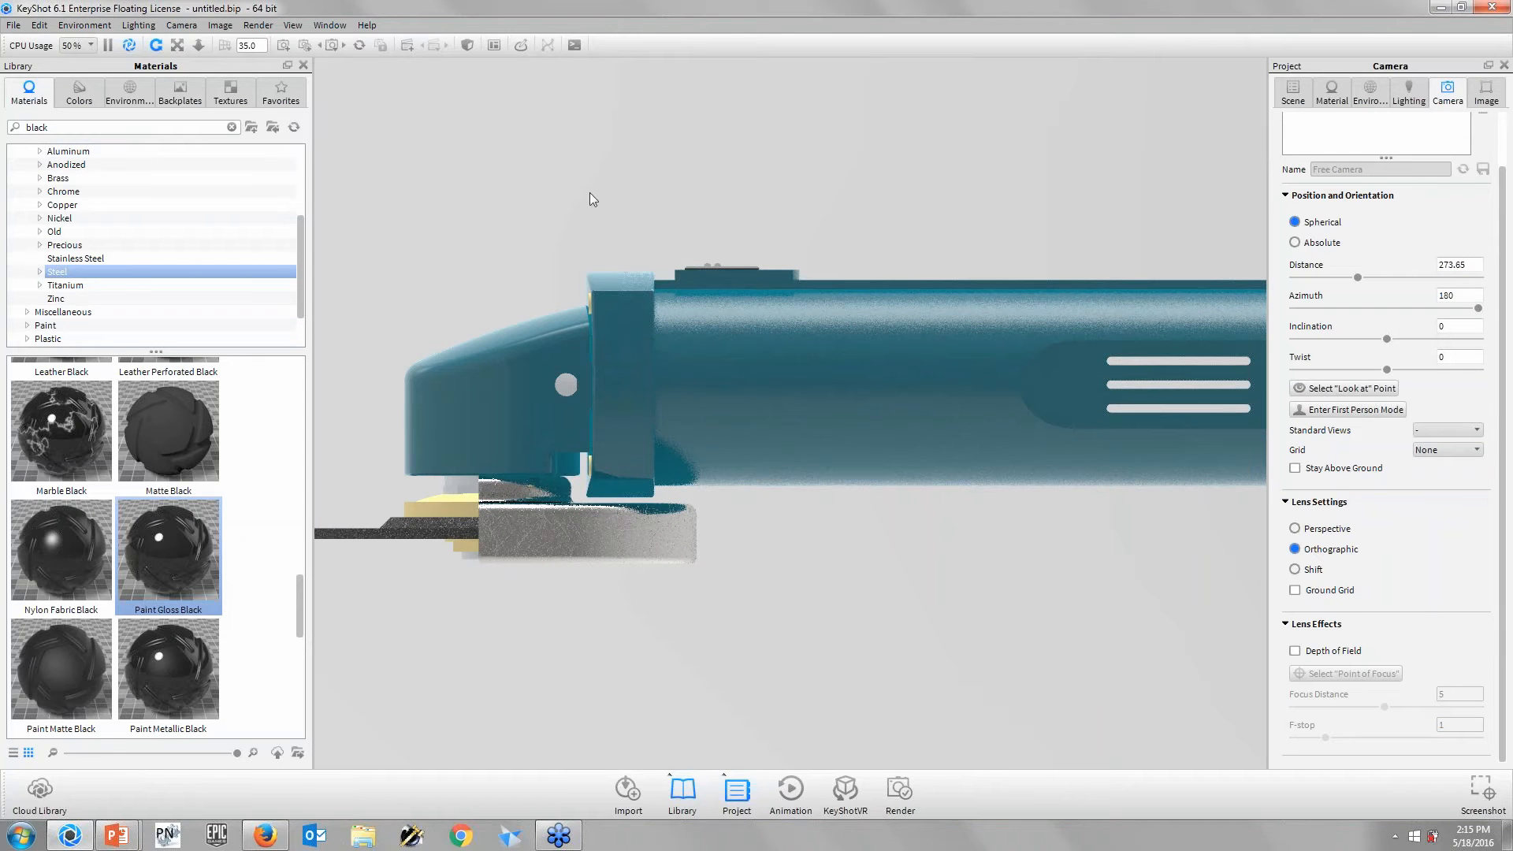
- Add the KeyShot 6 Icon texture from the library as a label on the grinder's handle housing between the collar and vents
{"action": "left_click", "coordinate": [227, 86]}
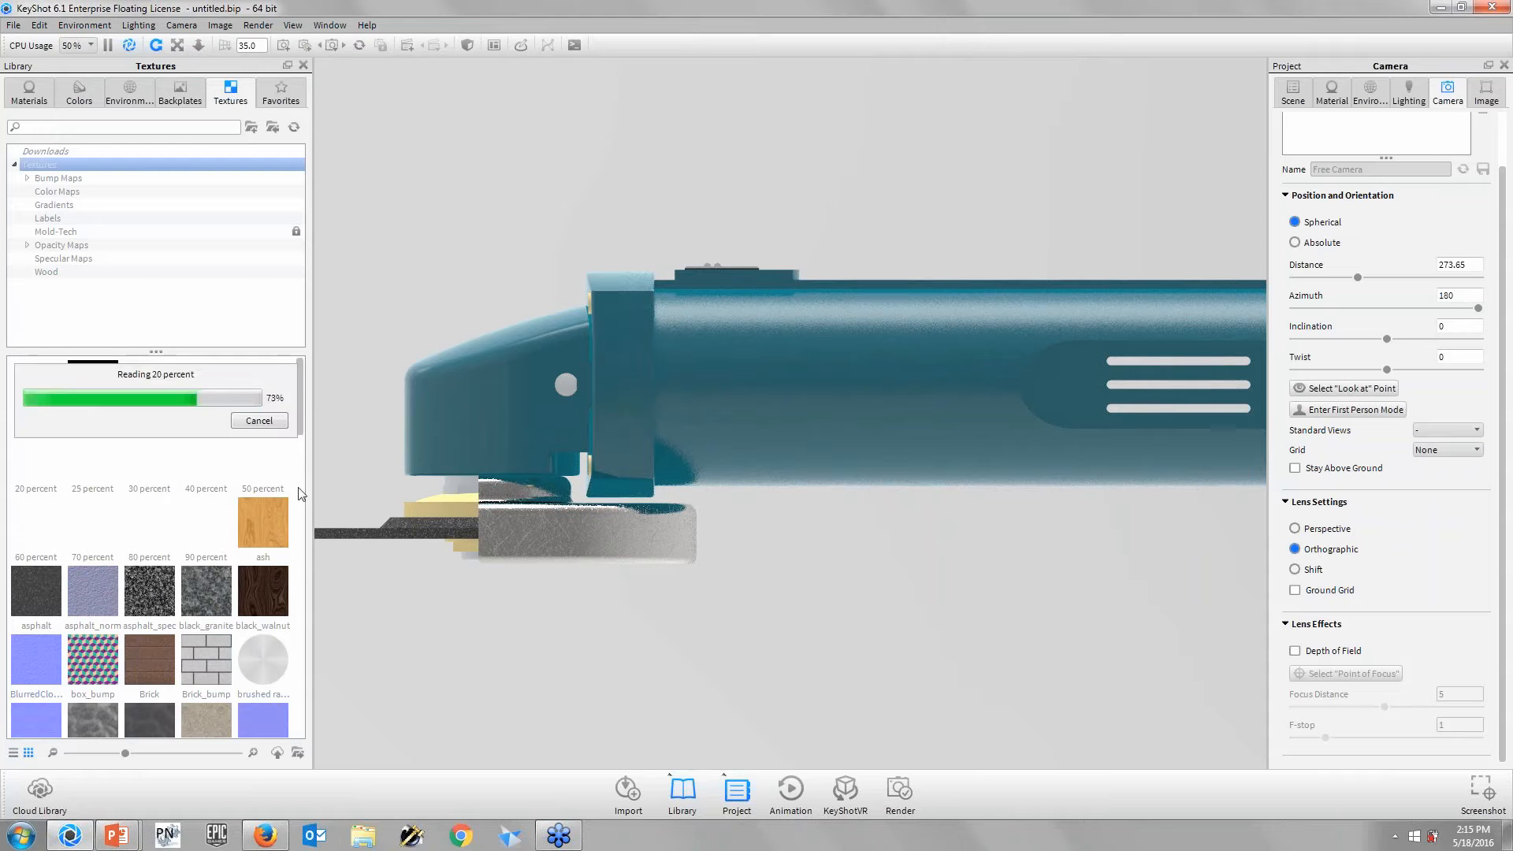
{"action": "left_click_drag", "start_coordinate": [301, 457], "coordinate": [315, 591]}
{"action": "left_click_drag", "start_coordinate": [262, 506], "coordinate": [795, 388]}
{"action": "left_click", "coordinate": [934, 455]}
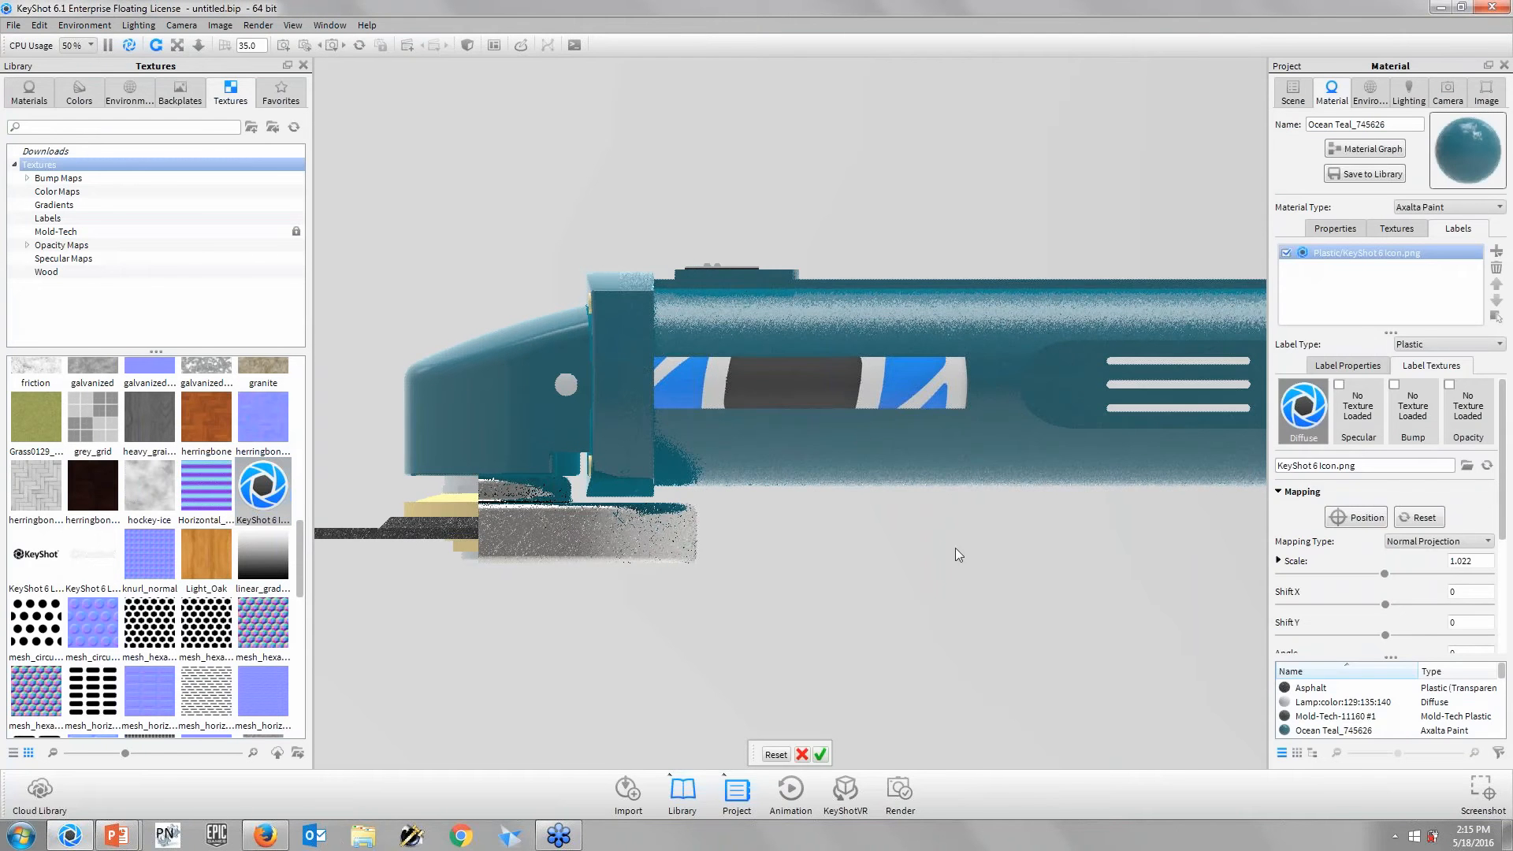
{"action": "left_click", "coordinate": [848, 397]}
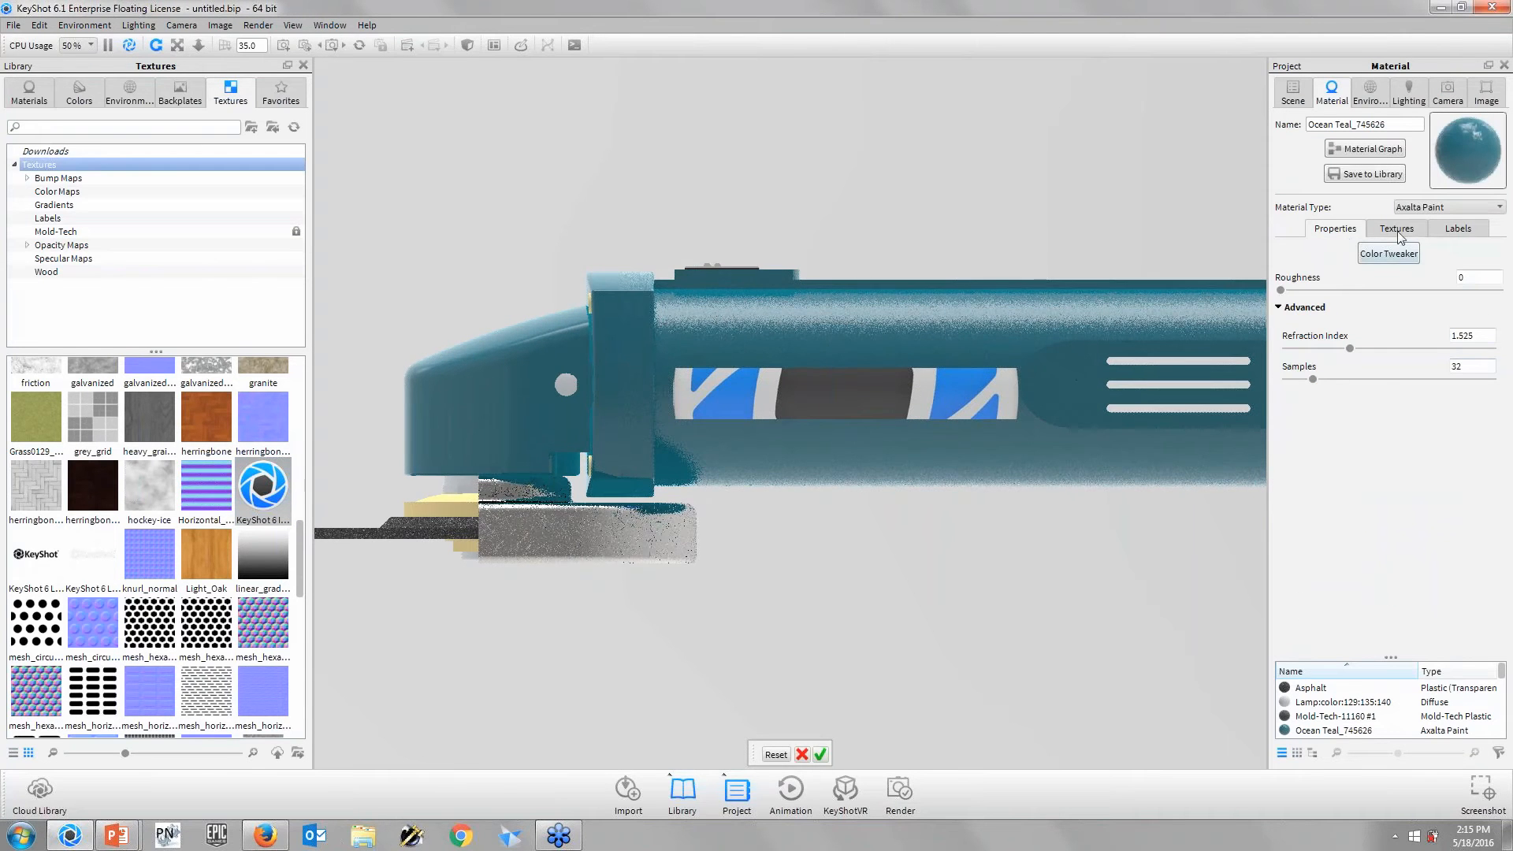
- Set the icon label's mapping type to Planar X and its scale to 0.375
{"action": "left_click", "coordinate": [1450, 232]}
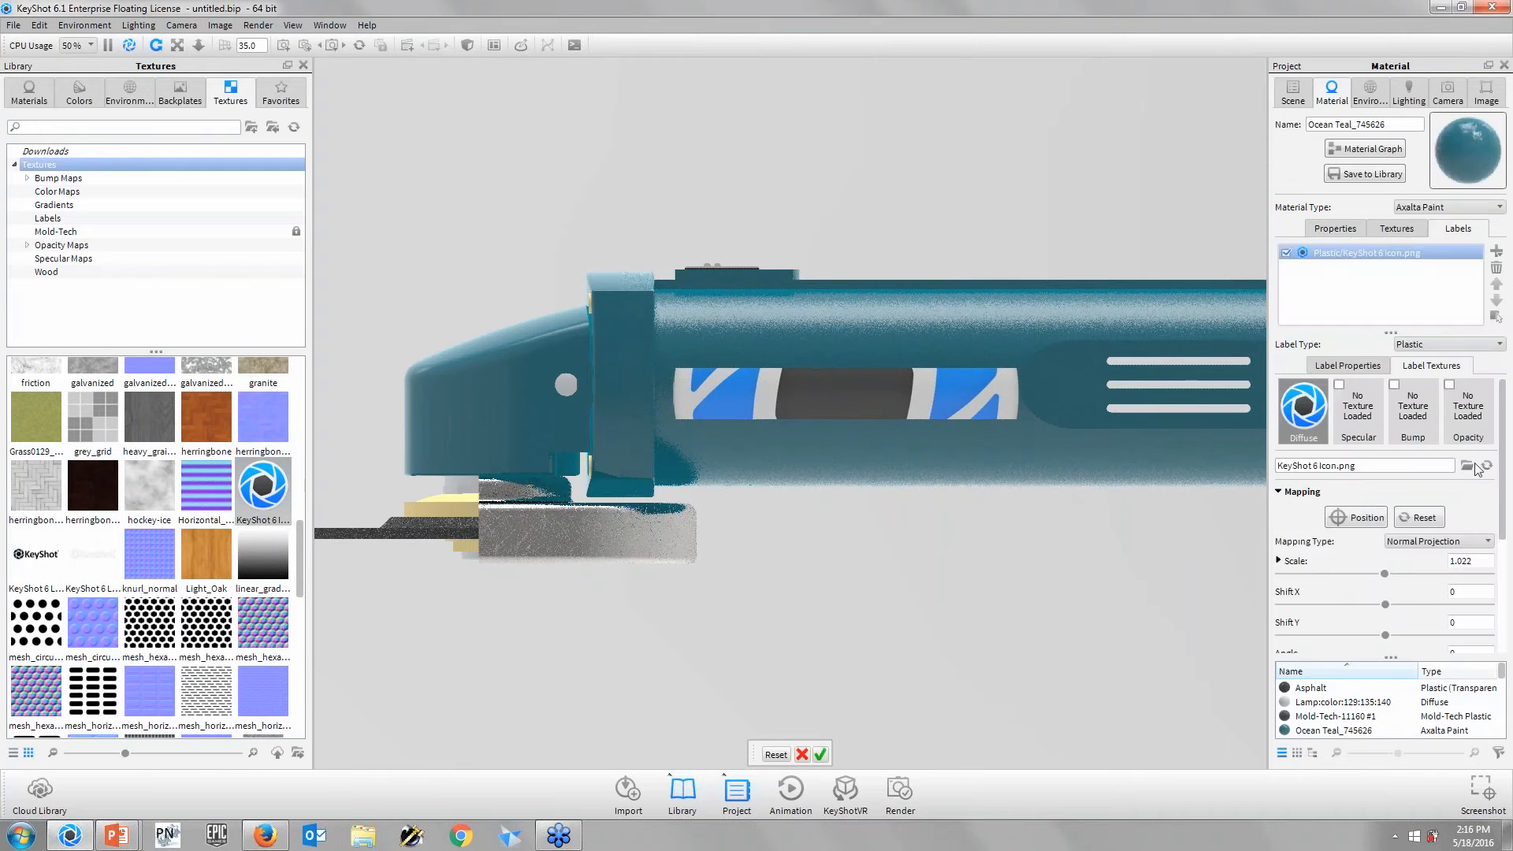
{"action": "left_click", "coordinate": [1426, 543]}
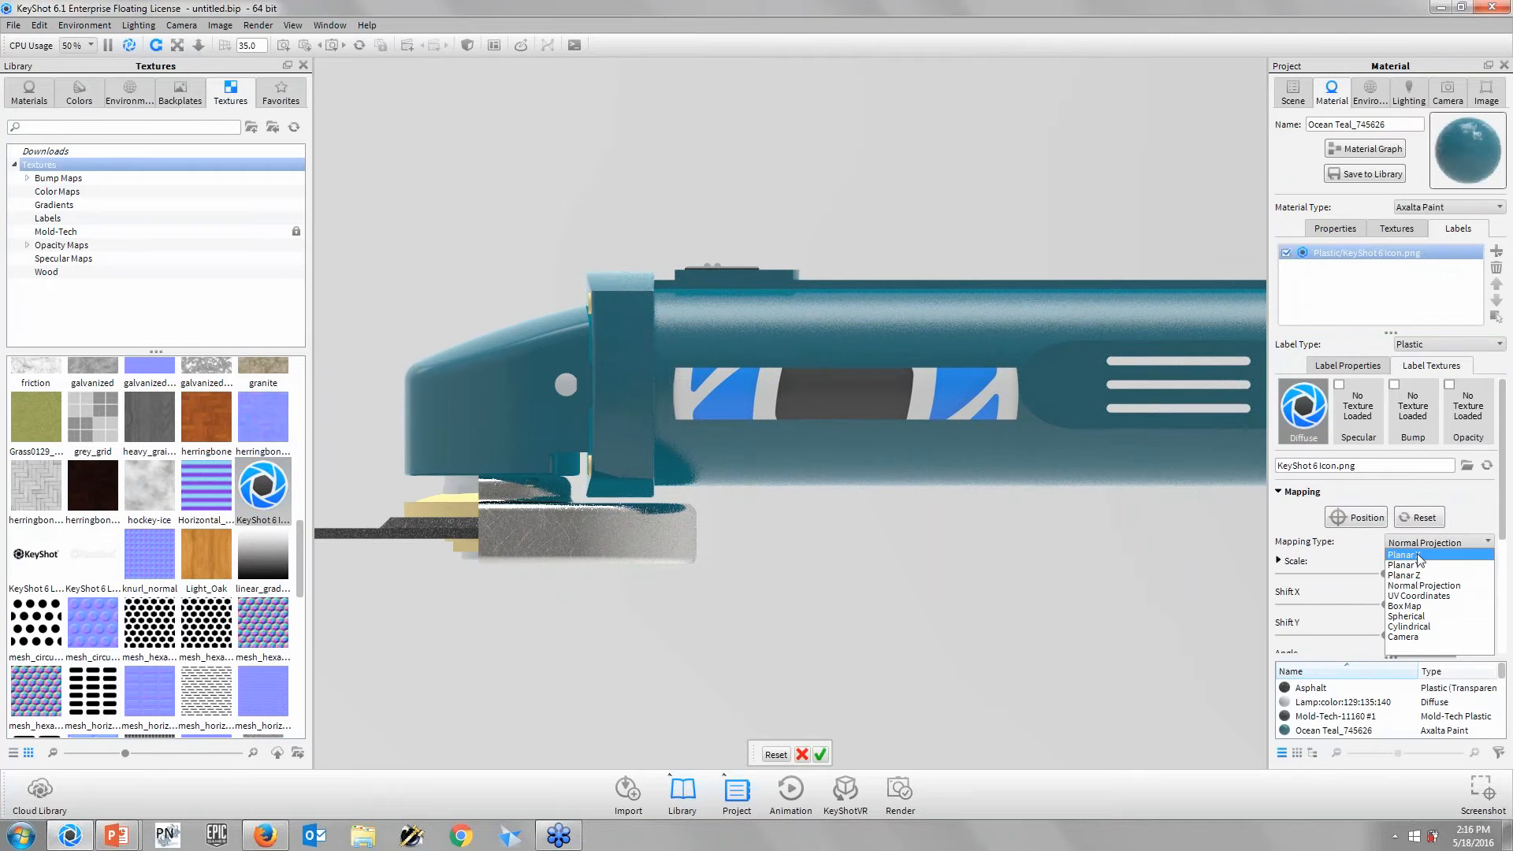
{"action": "left_click", "coordinate": [1417, 554]}
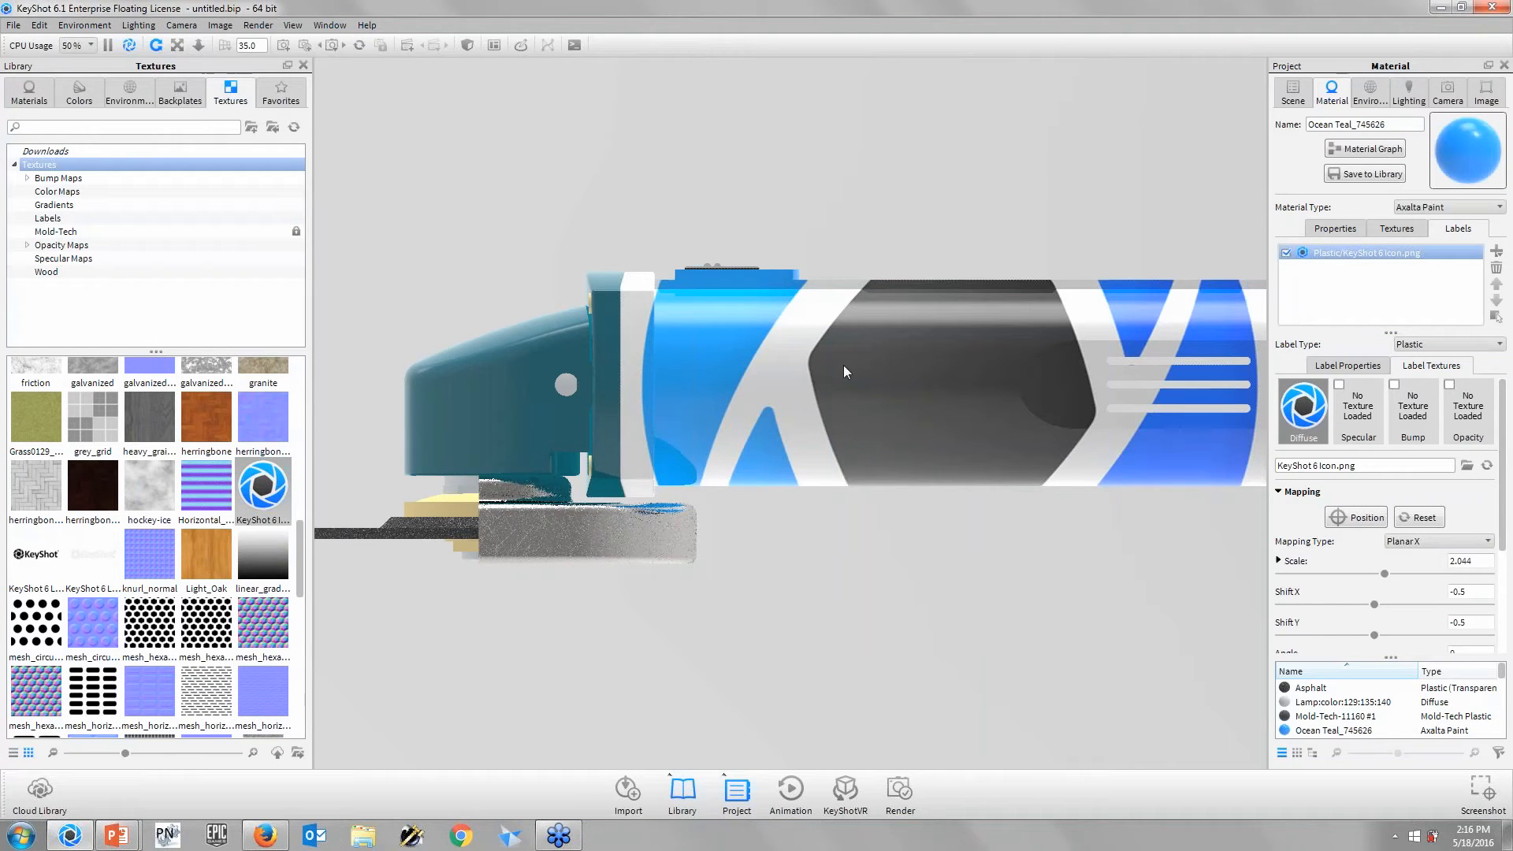
{"action": "left_click", "coordinate": [1467, 561]}
{"action": "type", "text": "."}
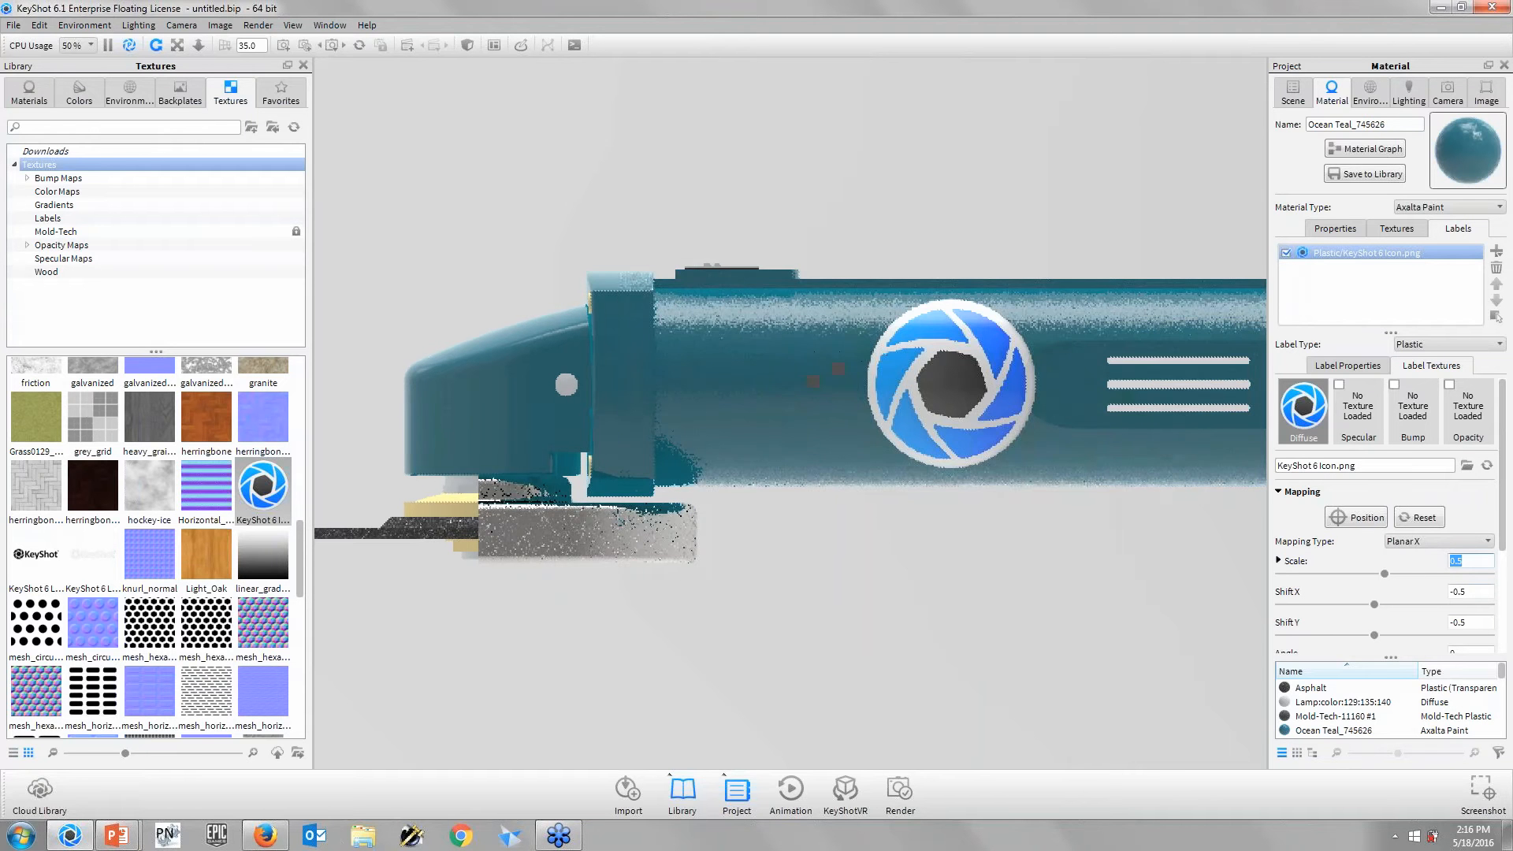
{"action": "type", "text": "375"}
{"action": "key", "text": "Return"}
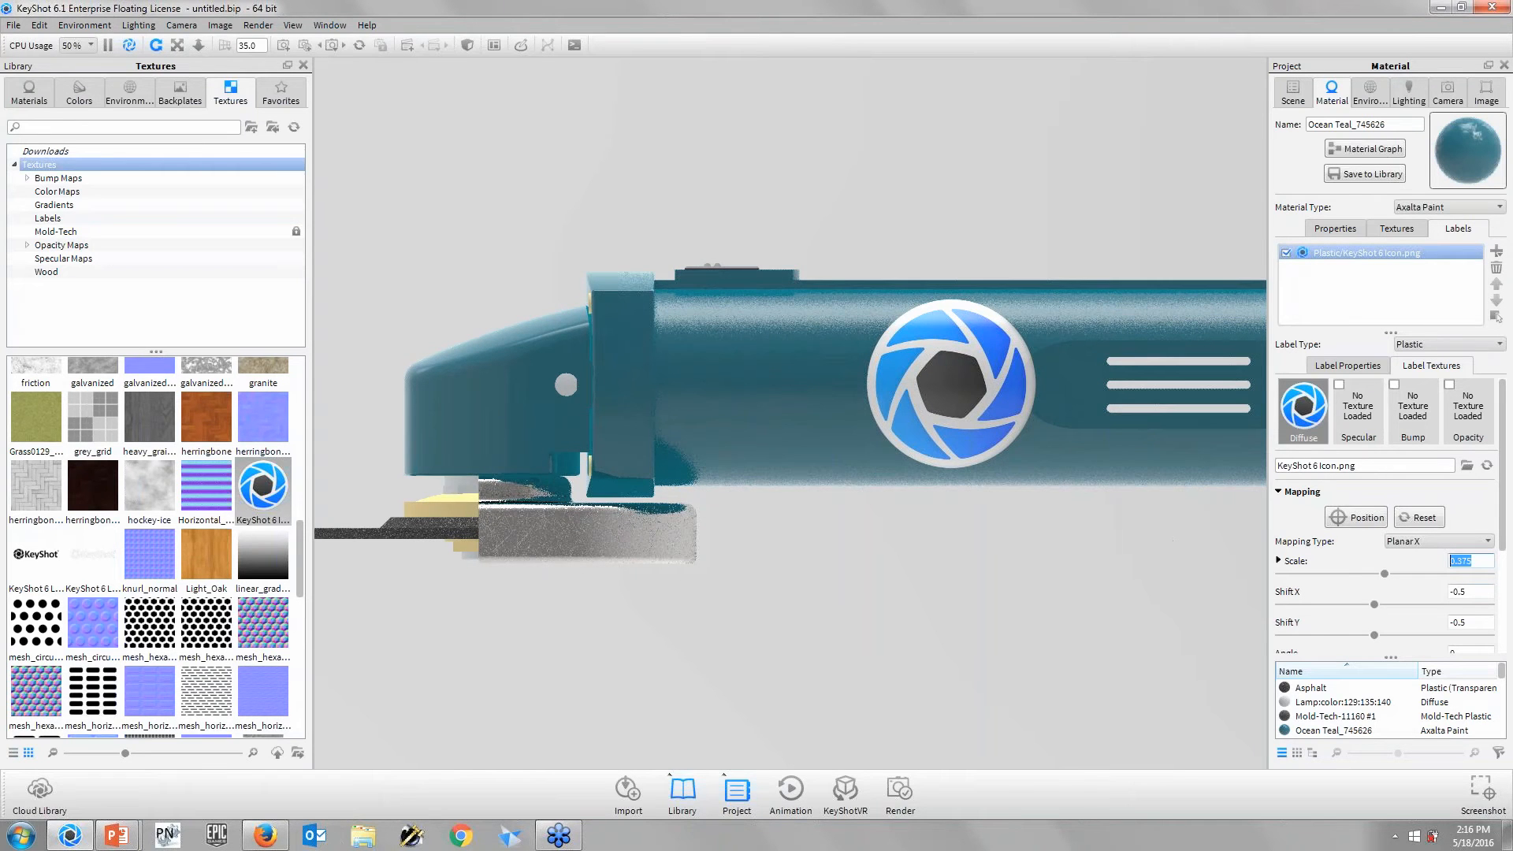
- Reposition the icon label between the collar and the vent slots, at about Shift X -1.37 and Shift Y 31.09
{"action": "left_click", "coordinate": [1351, 518]}
{"action": "left_click", "coordinate": [967, 405]}
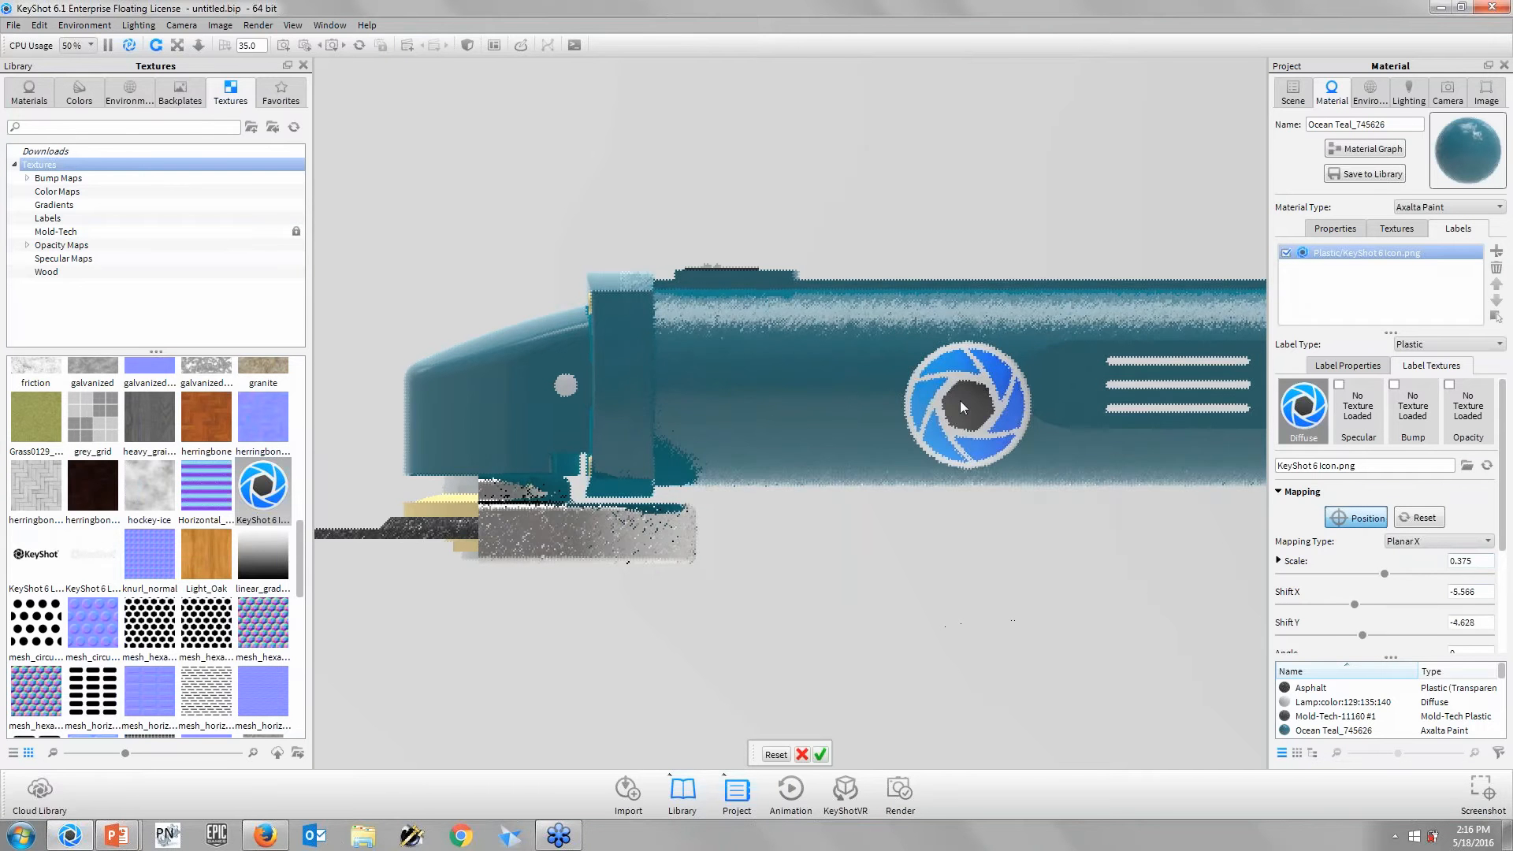
{"action": "left_click_drag", "start_coordinate": [884, 389], "coordinate": [844, 385]}
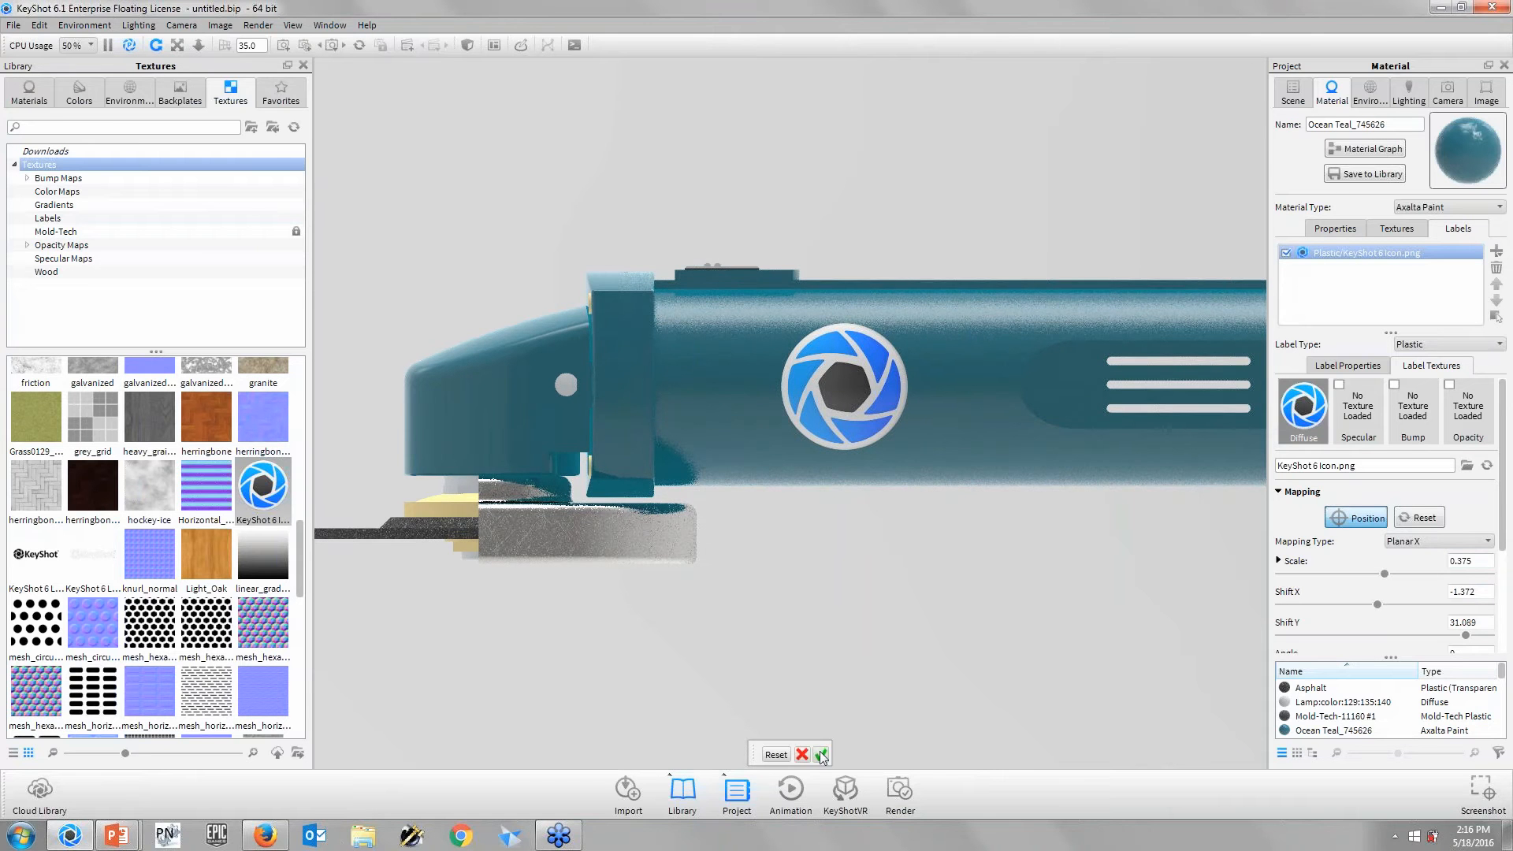
{"action": "left_click", "coordinate": [820, 754]}
- Aim the camera at the icon label and examine it on the curved handle from an angle, close up and from afar
{"action": "right_click", "coordinate": [833, 416]}
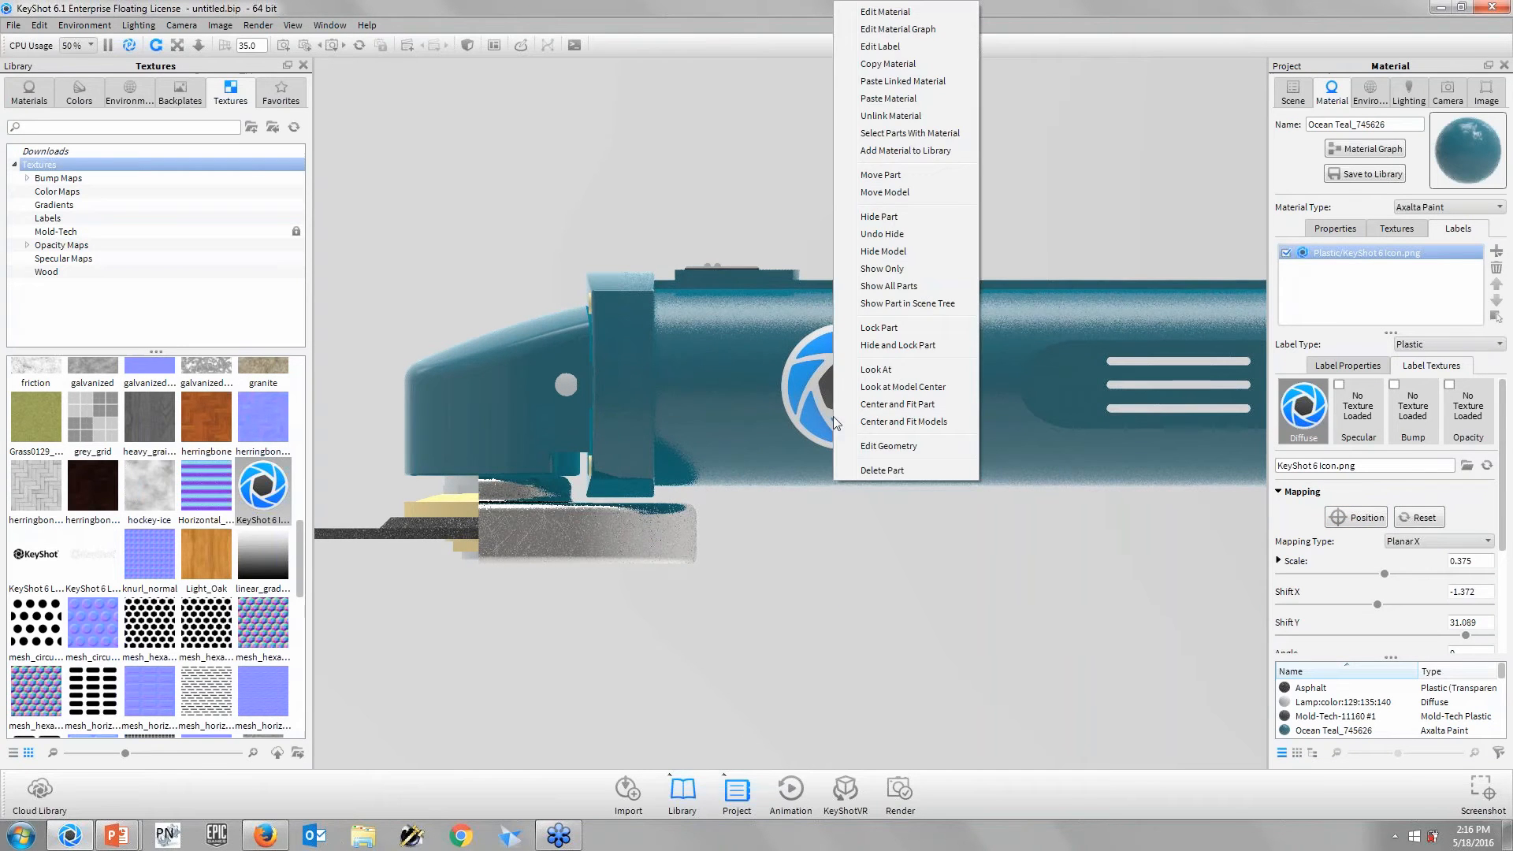
{"action": "left_click", "coordinate": [883, 370]}
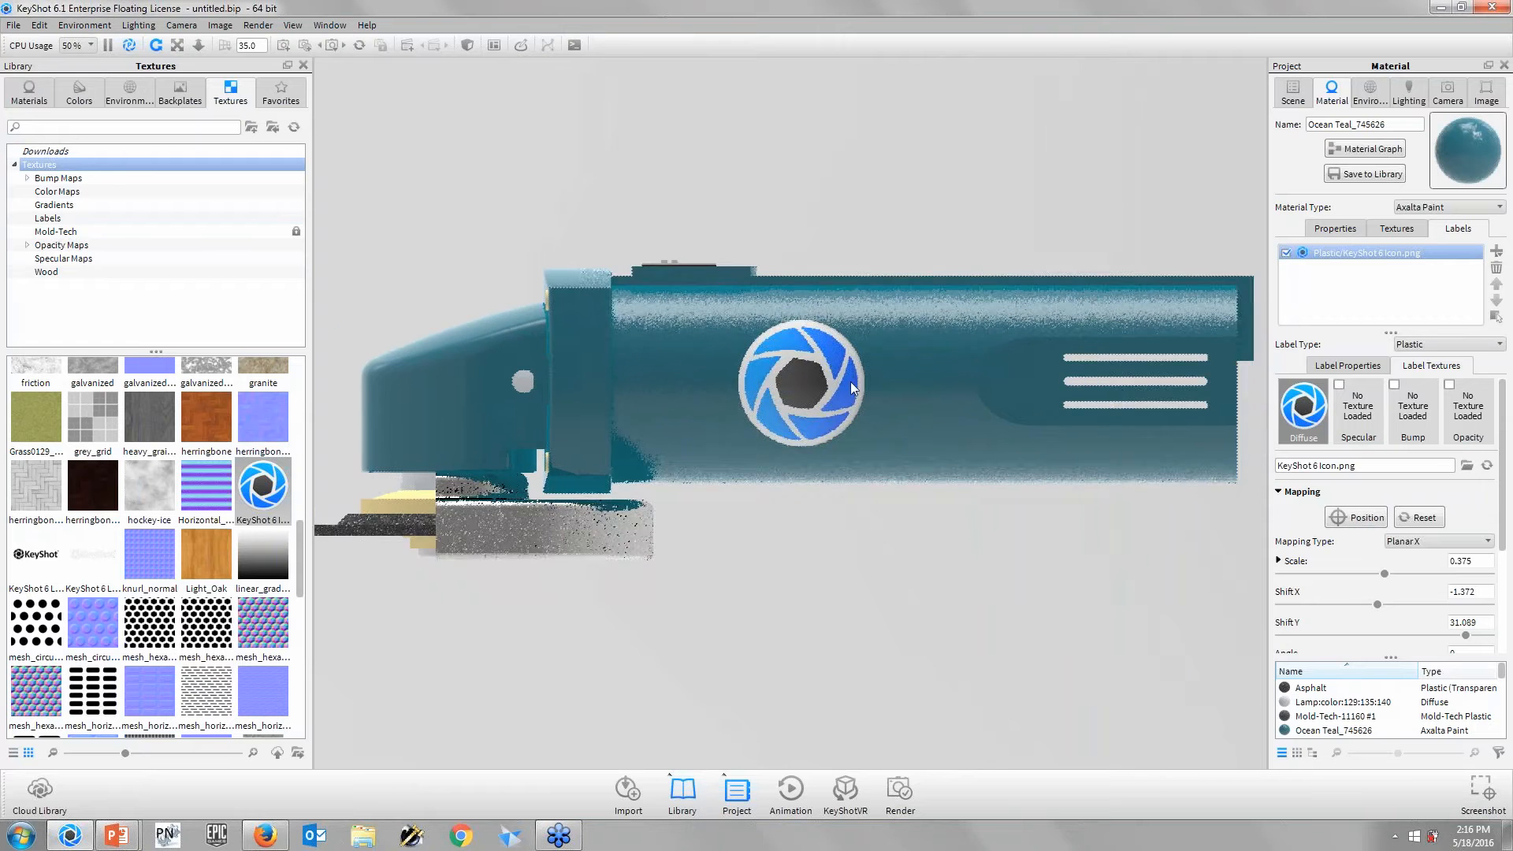
{"action": "scroll", "coordinate": [779, 386], "scroll_direction": "up", "scroll_amount": 3}
{"action": "scroll", "coordinate": [779, 386], "scroll_direction": "up", "scroll_amount": 4}
{"action": "left_click_drag", "start_coordinate": [780, 386], "coordinate": [871, 260]}
{"action": "scroll", "coordinate": [580, 92], "scroll_direction": "up", "scroll_amount": 3}
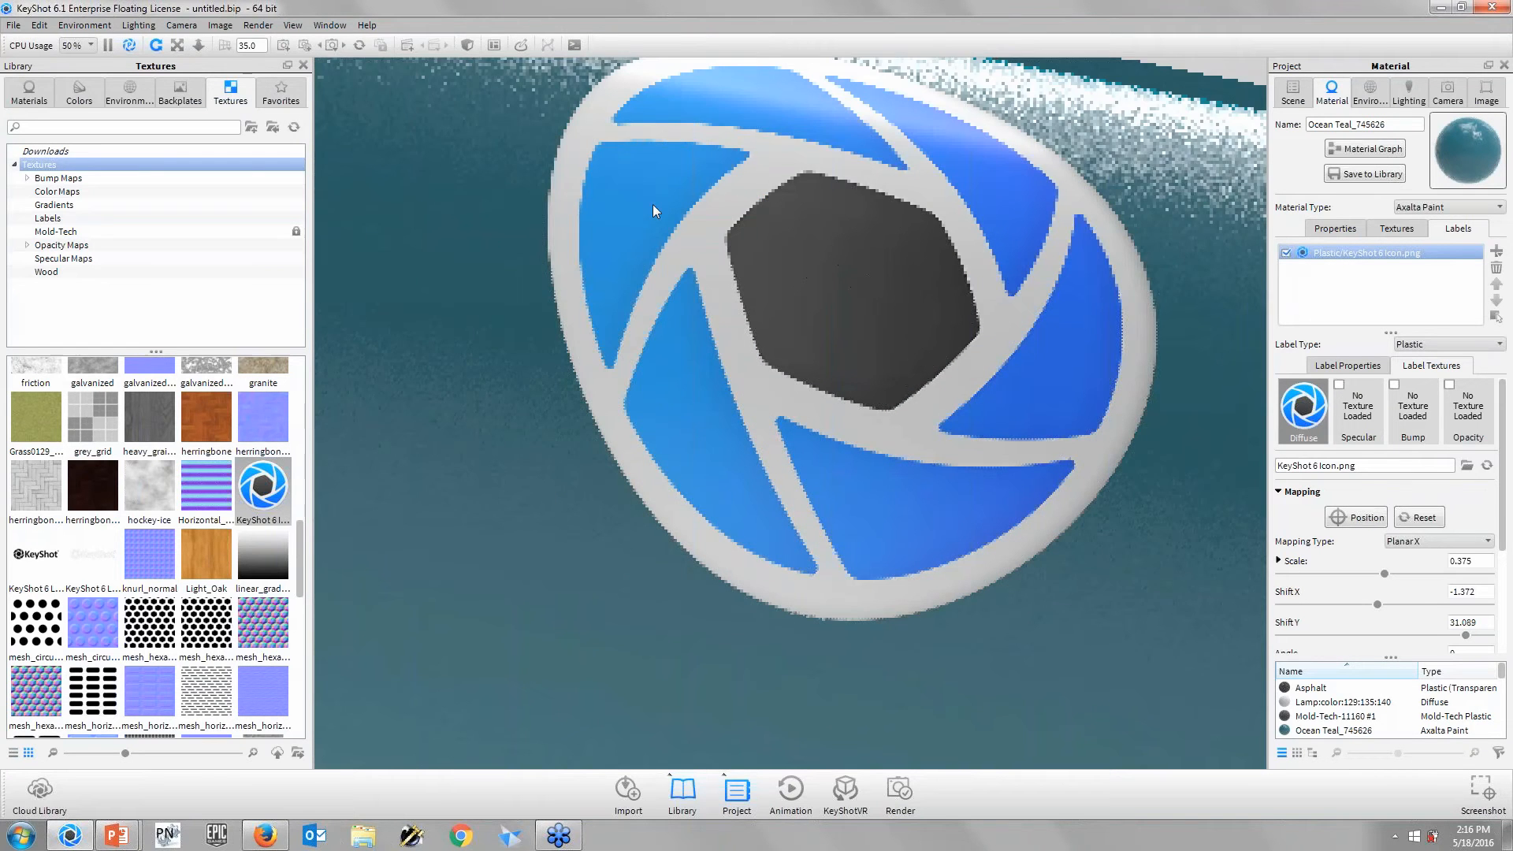
{"action": "left_click_drag", "start_coordinate": [895, 678], "coordinate": [735, 252]}
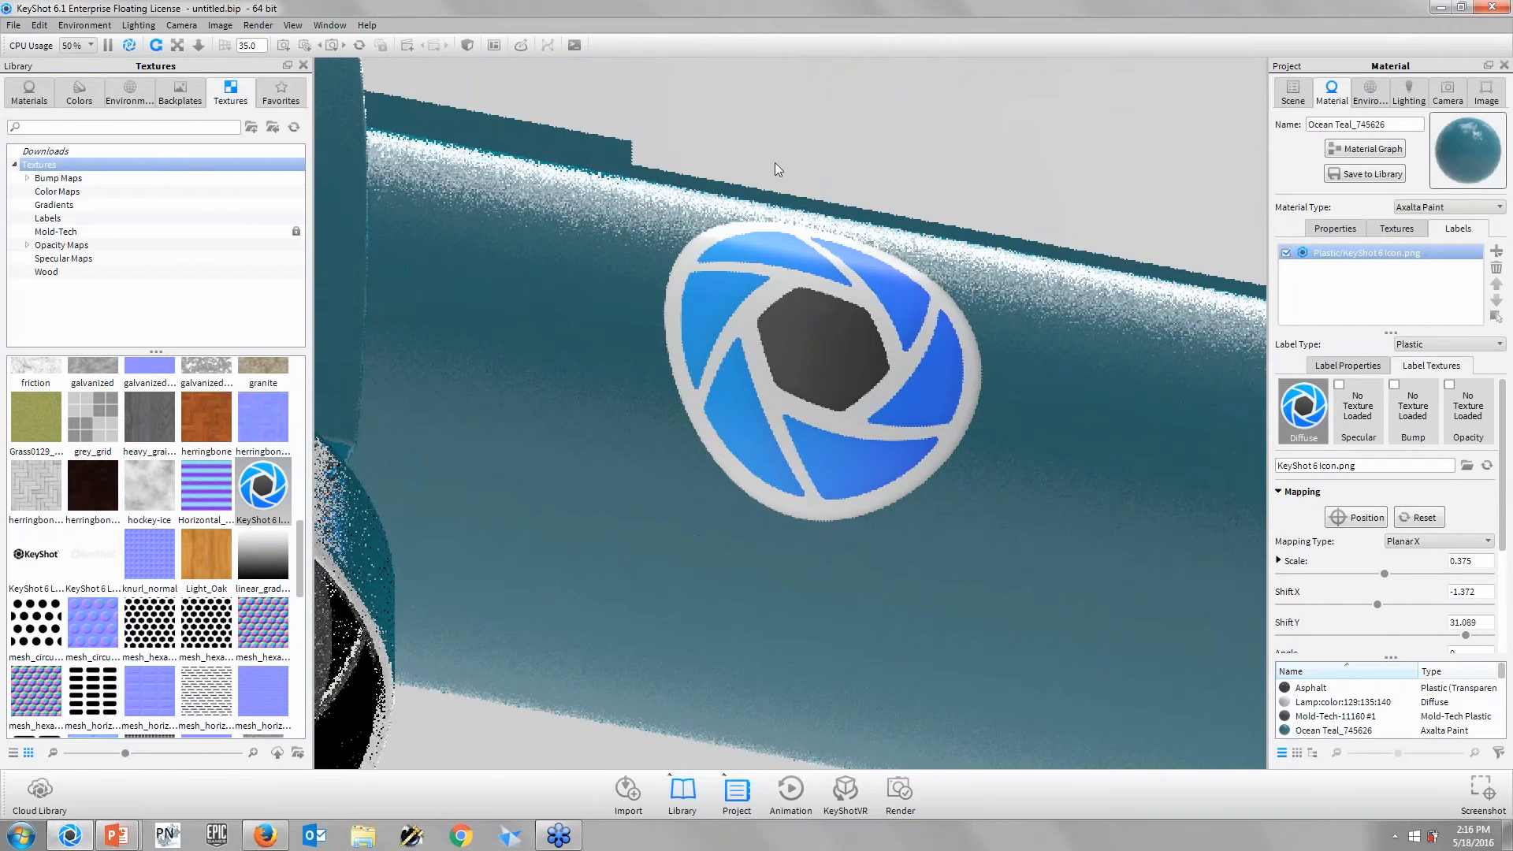
{"action": "scroll", "coordinate": [778, 179], "scroll_direction": "down", "scroll_amount": 6}
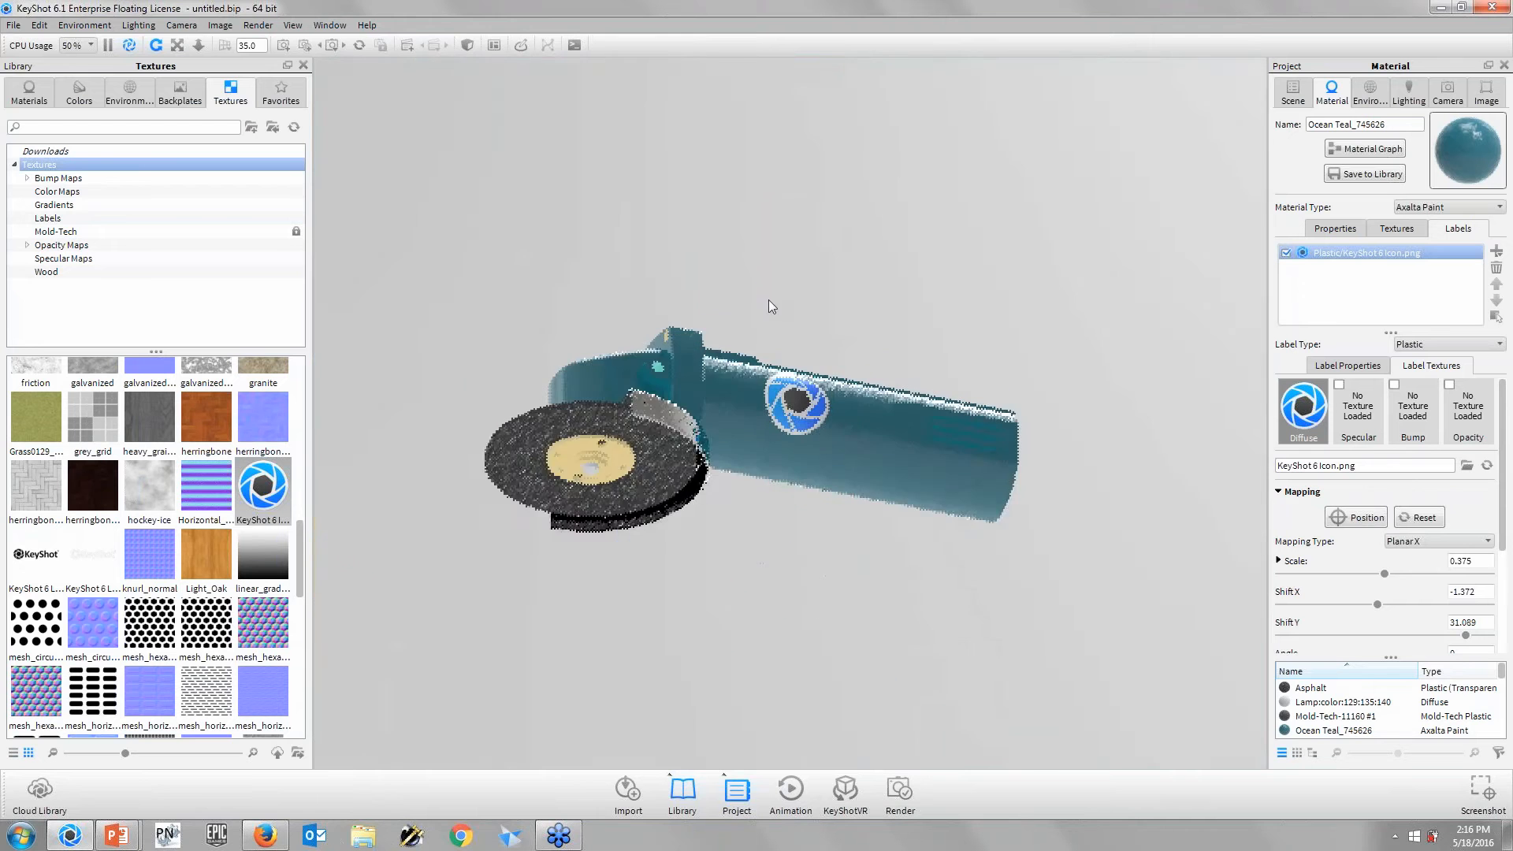
{"action": "scroll", "coordinate": [787, 362], "scroll_direction": "up", "scroll_amount": 4}
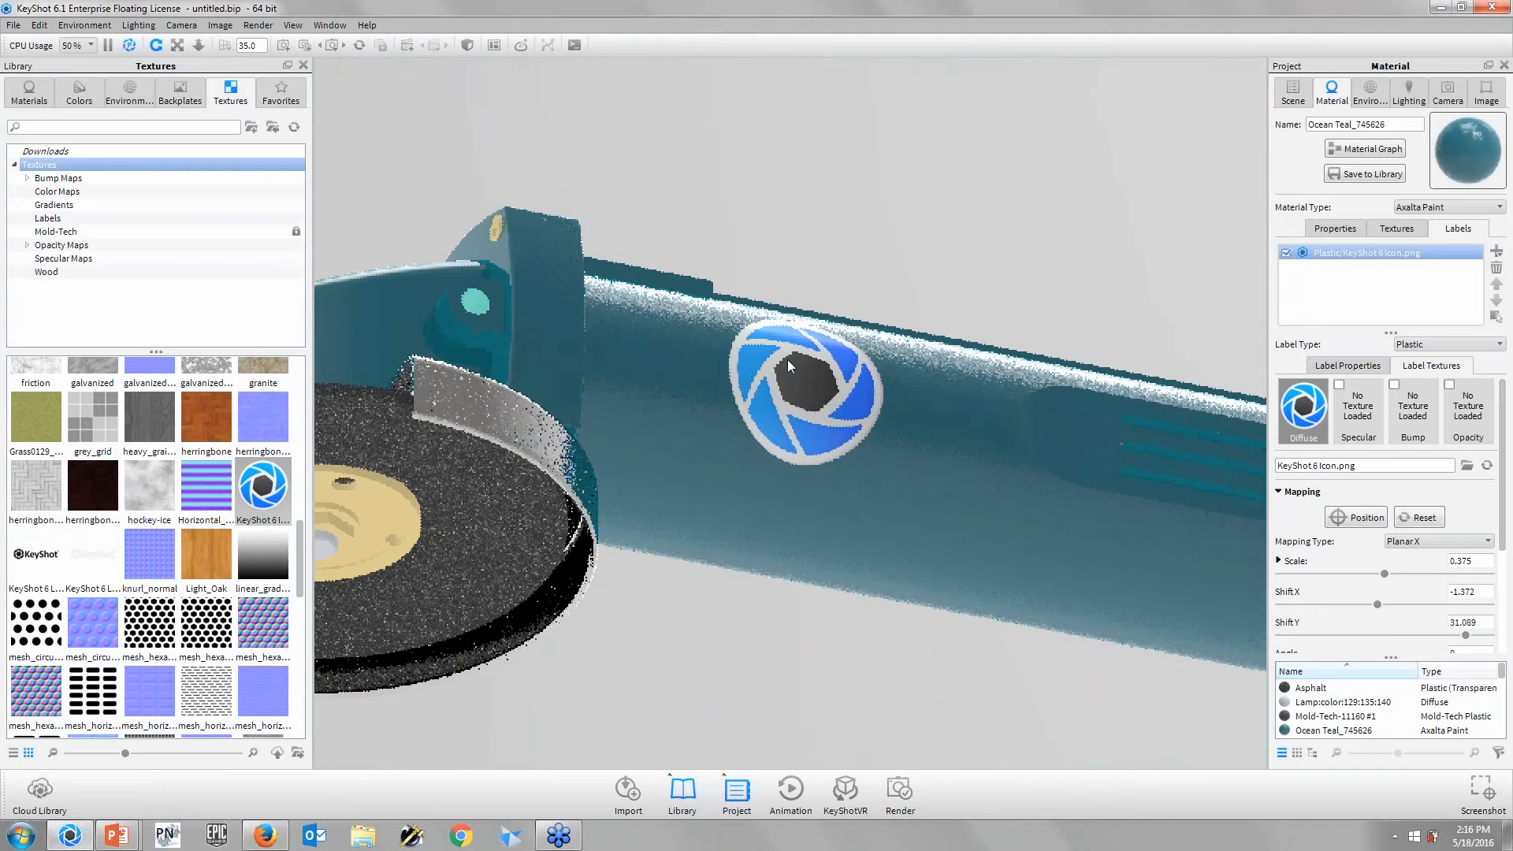
{"action": "scroll", "coordinate": [787, 359], "scroll_direction": "up", "scroll_amount": 5}
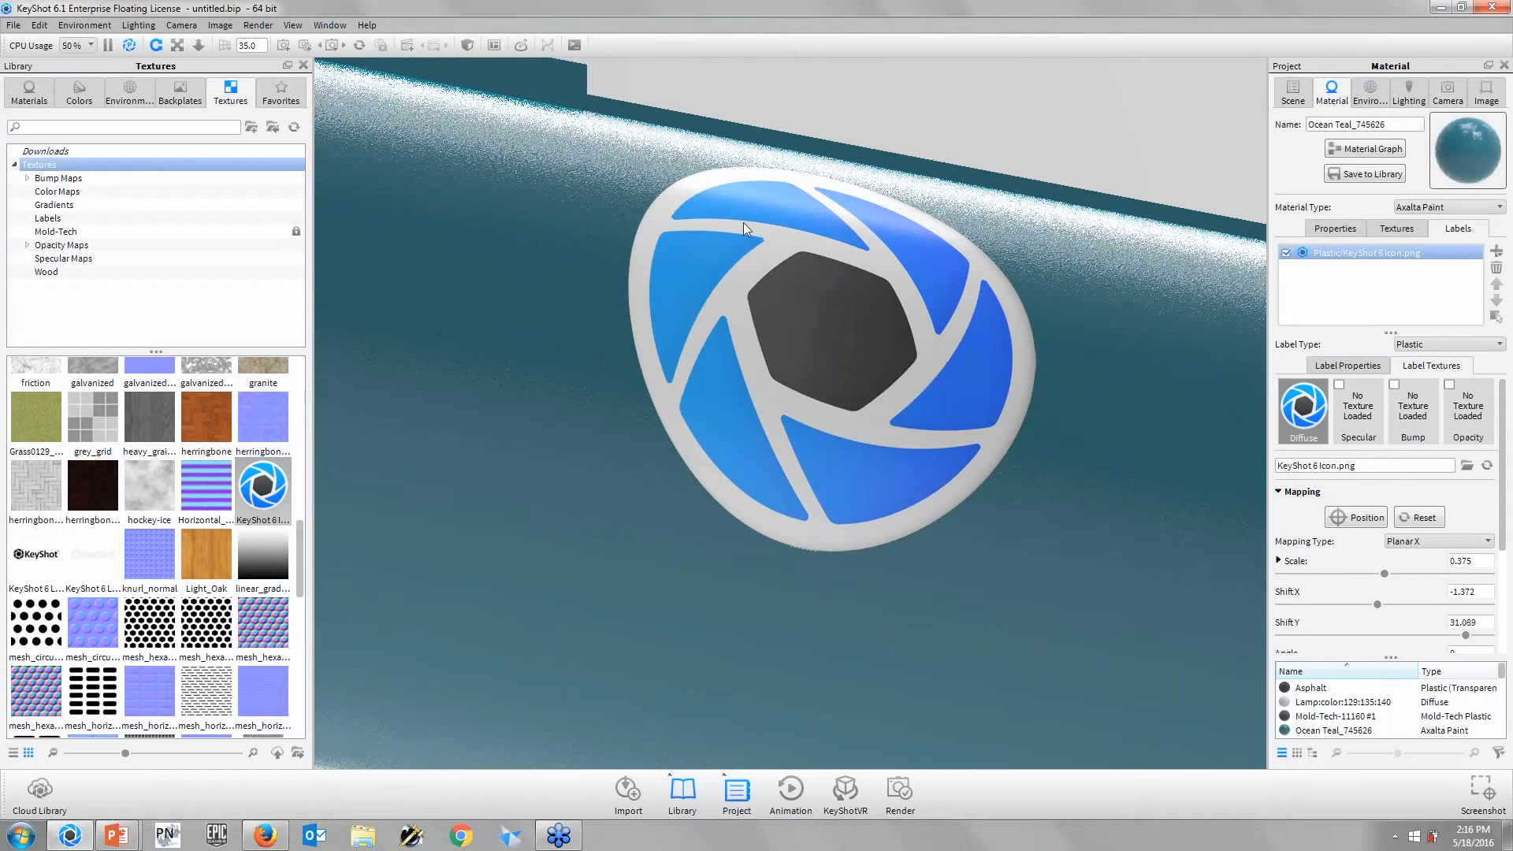
- Add a Noise (Fractal) bump texture to the icon label on the handle and inspect its surface up close
{"action": "double_click", "coordinate": [743, 222]}
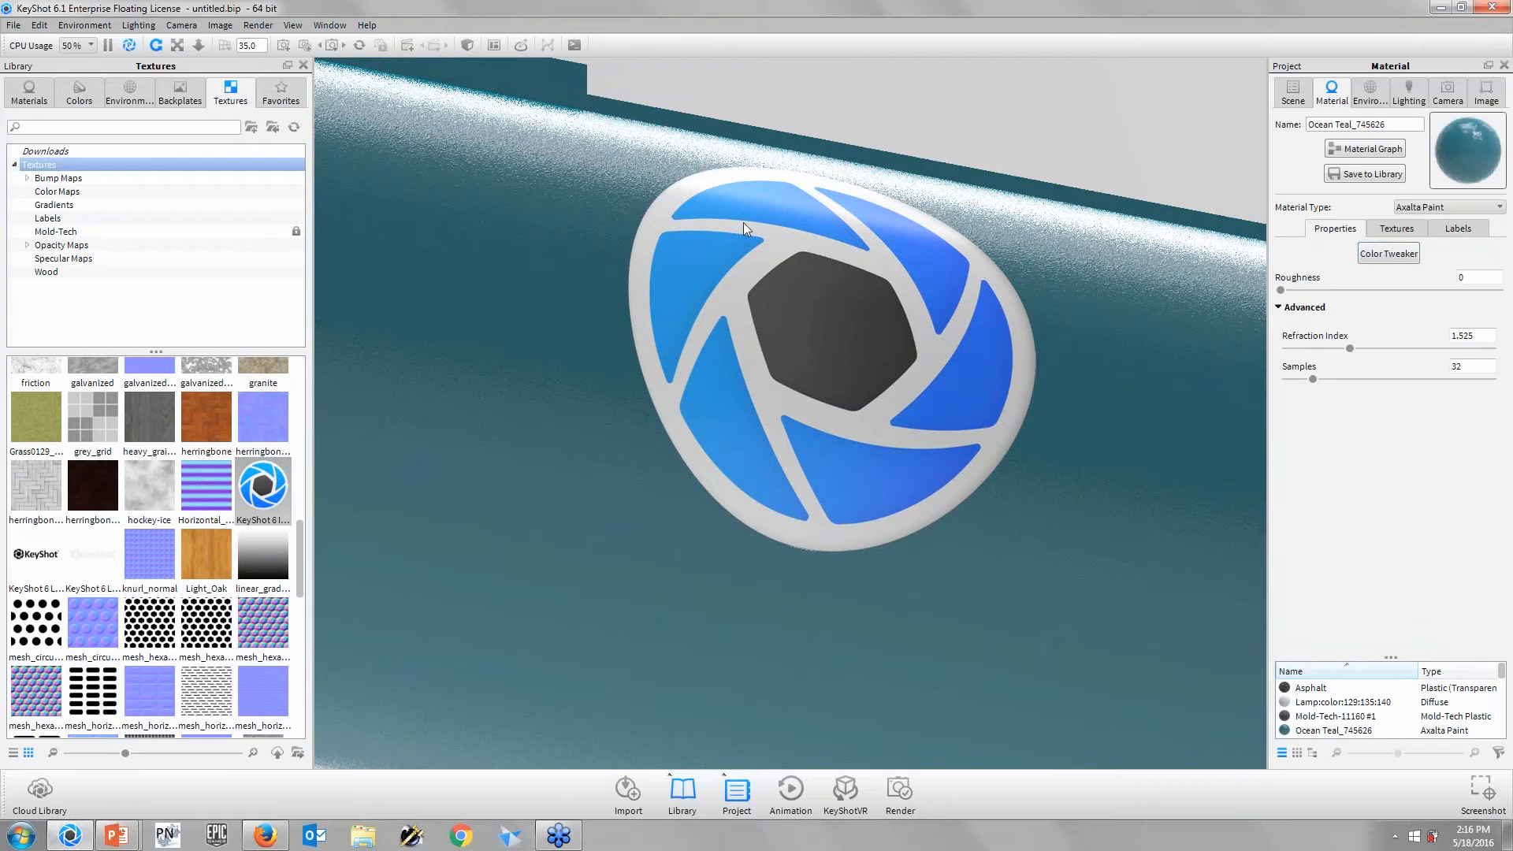
{"action": "left_click", "coordinate": [1453, 228]}
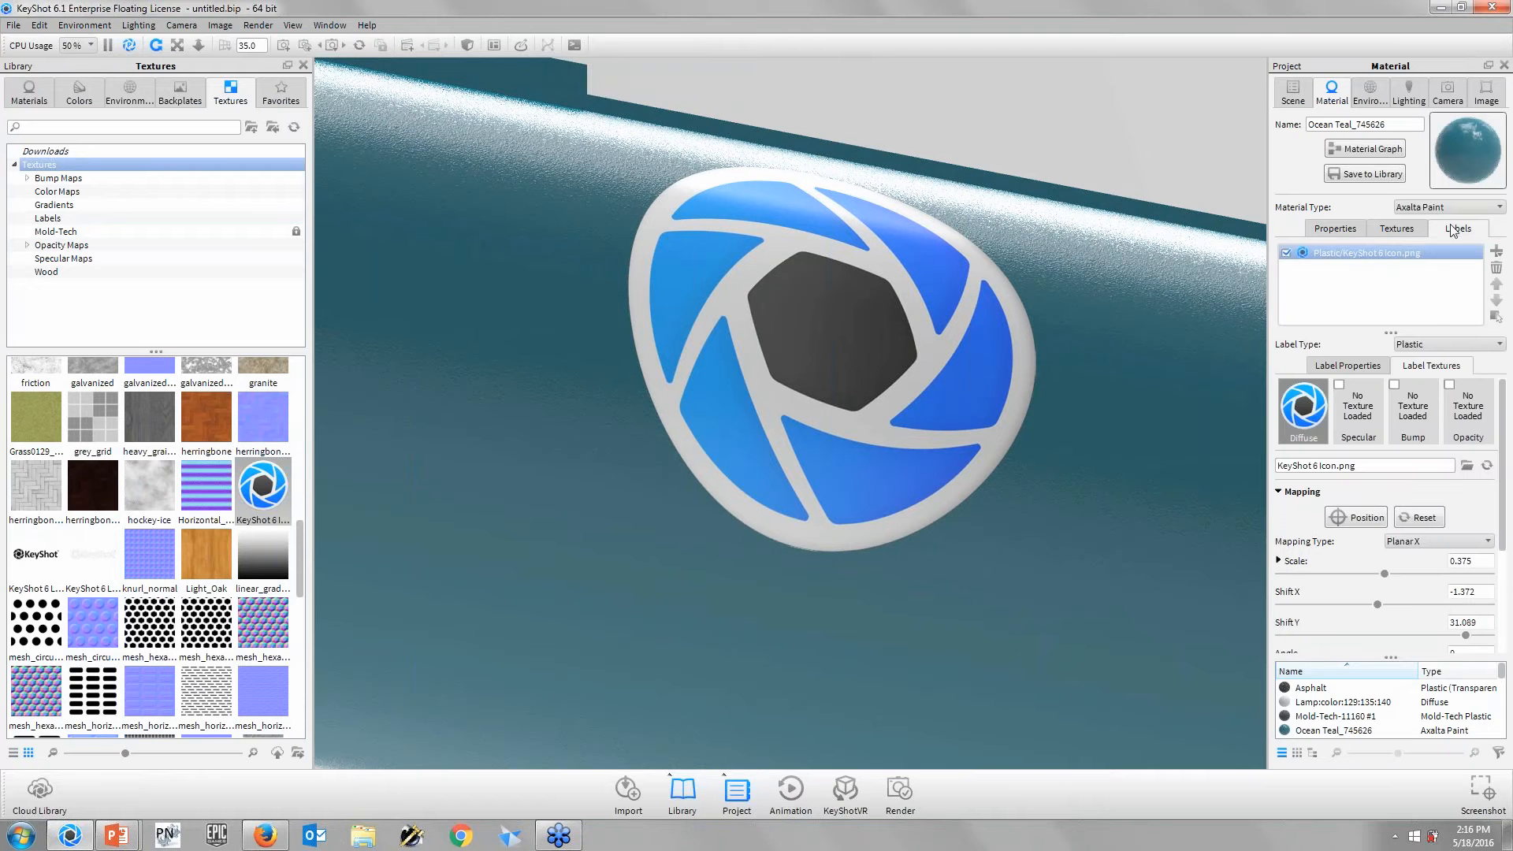
{"action": "left_click", "coordinate": [1407, 418]}
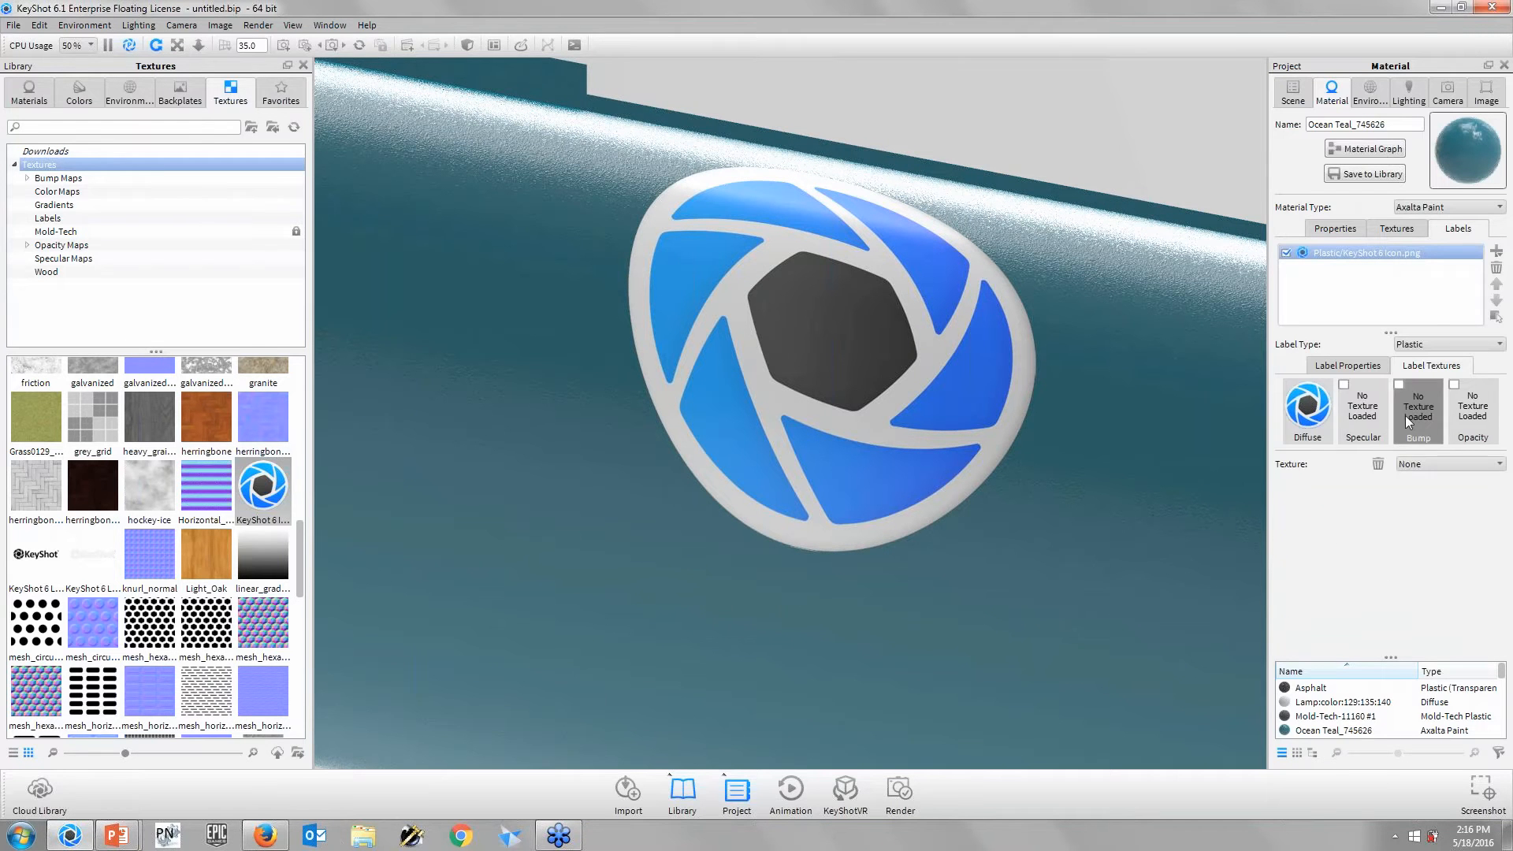
{"action": "scroll", "coordinate": [651, 156], "scroll_direction": "up", "scroll_amount": 3}
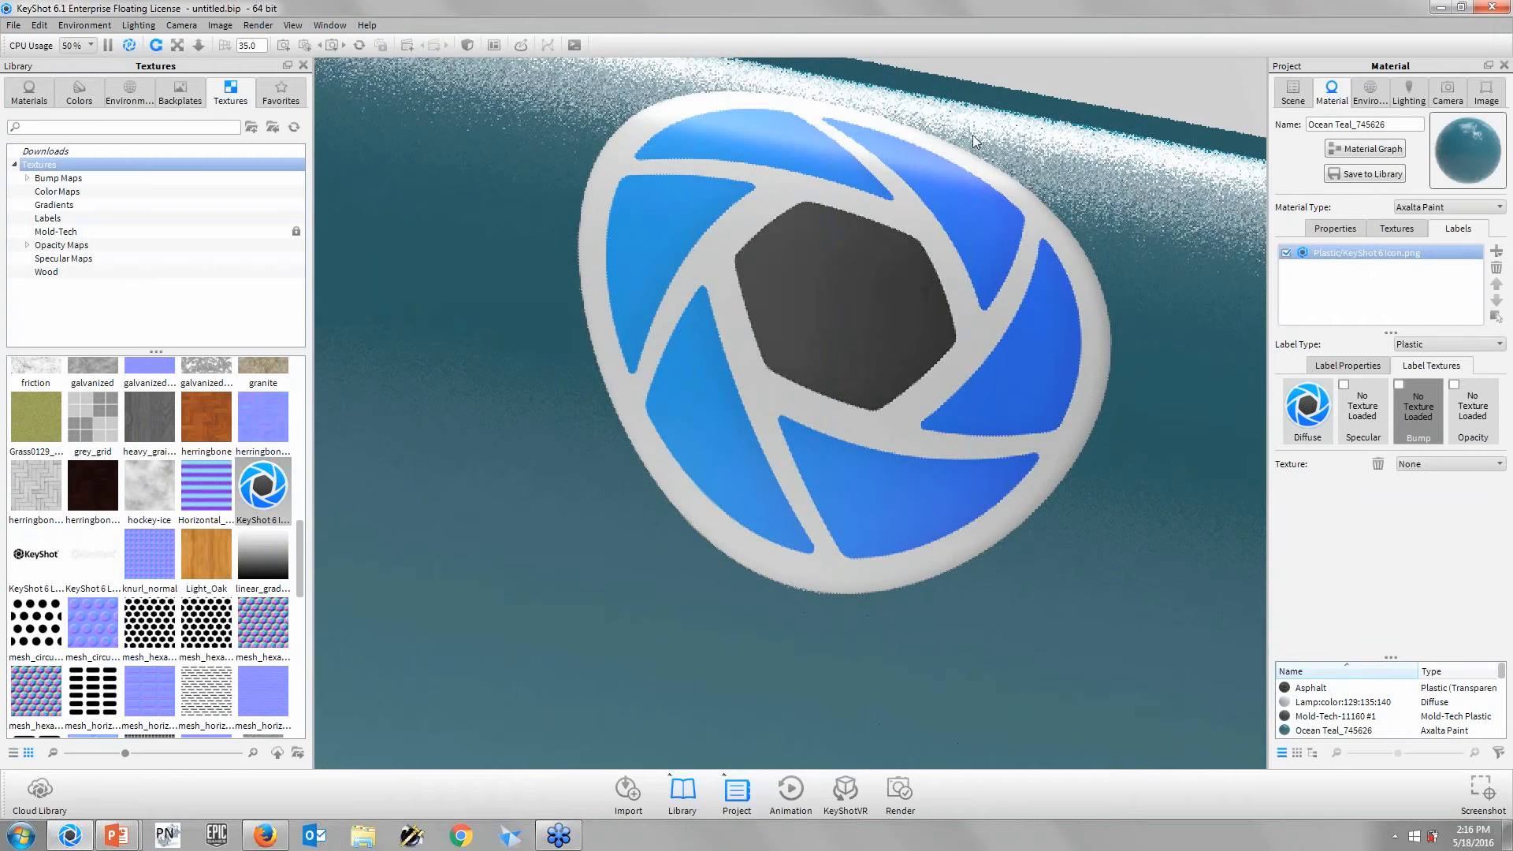
{"action": "left_click", "coordinate": [1439, 463]}
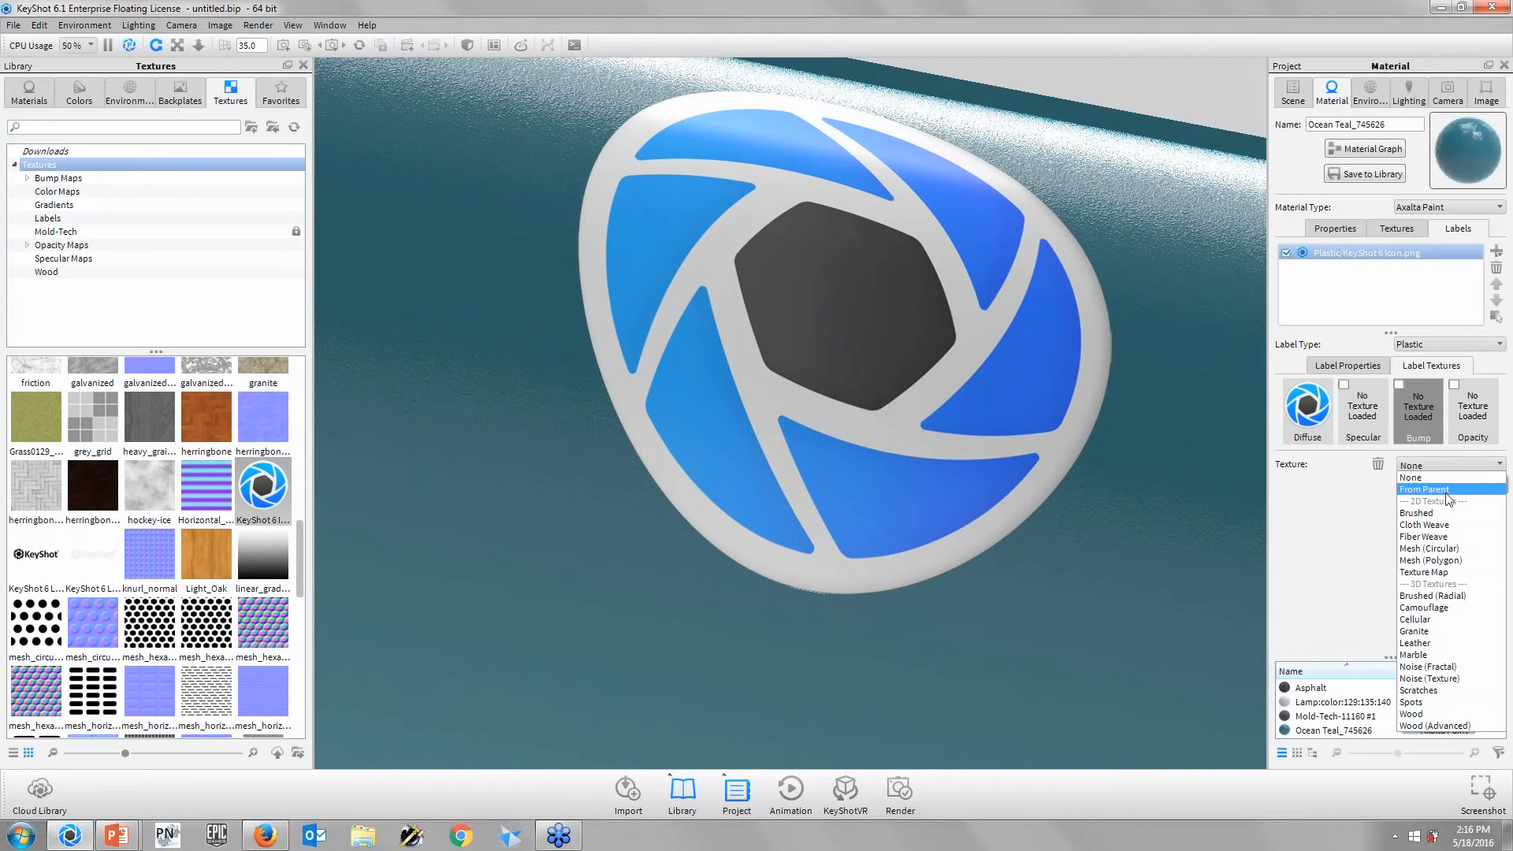
{"action": "left_click", "coordinate": [1427, 666]}
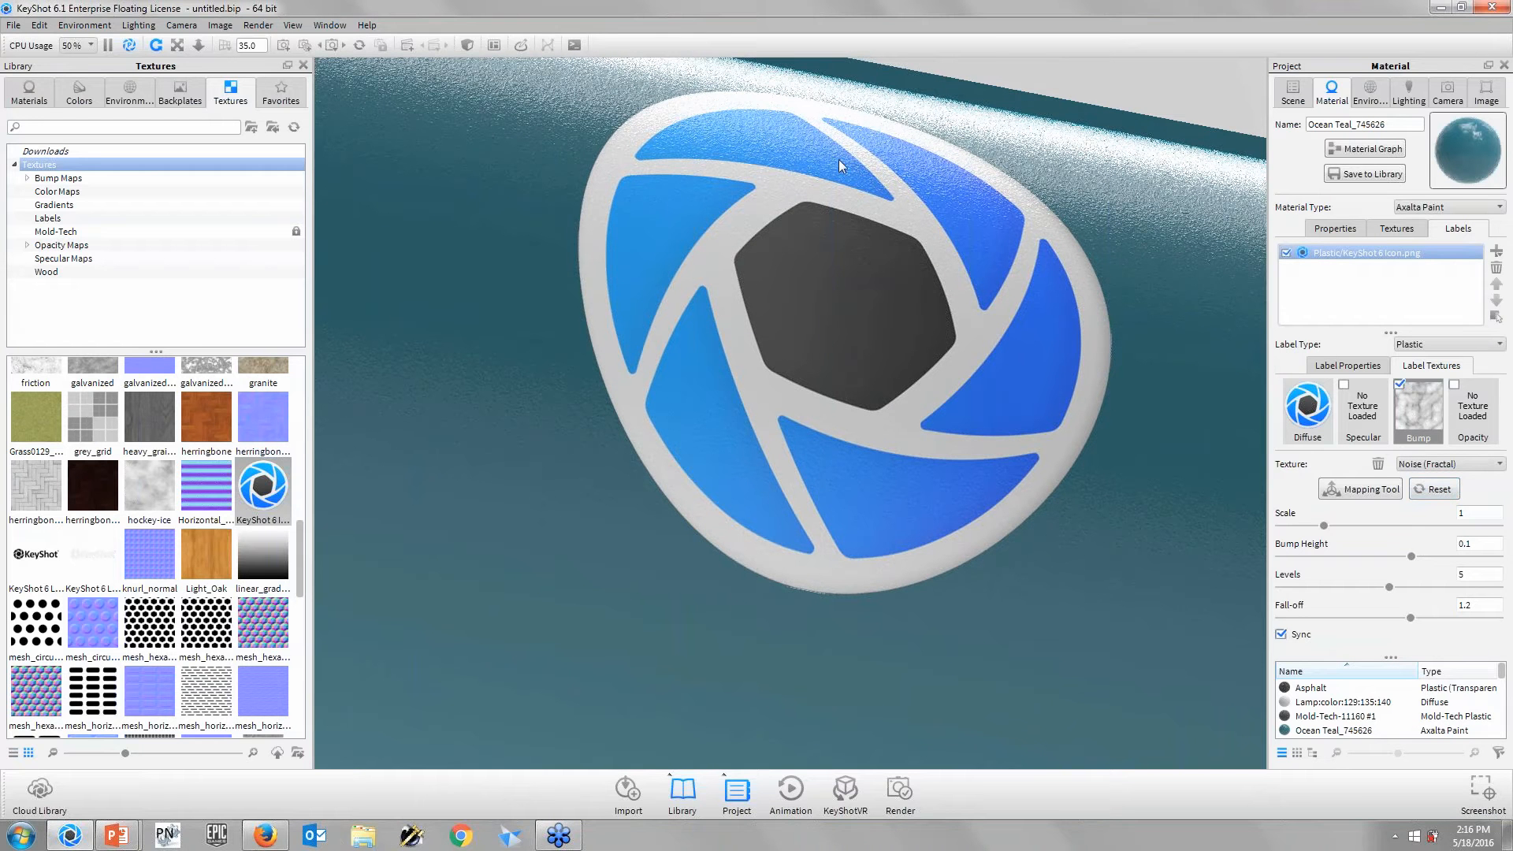
{"action": "middle_click_drag", "start_coordinate": [891, 486], "coordinate": [891, 569]}
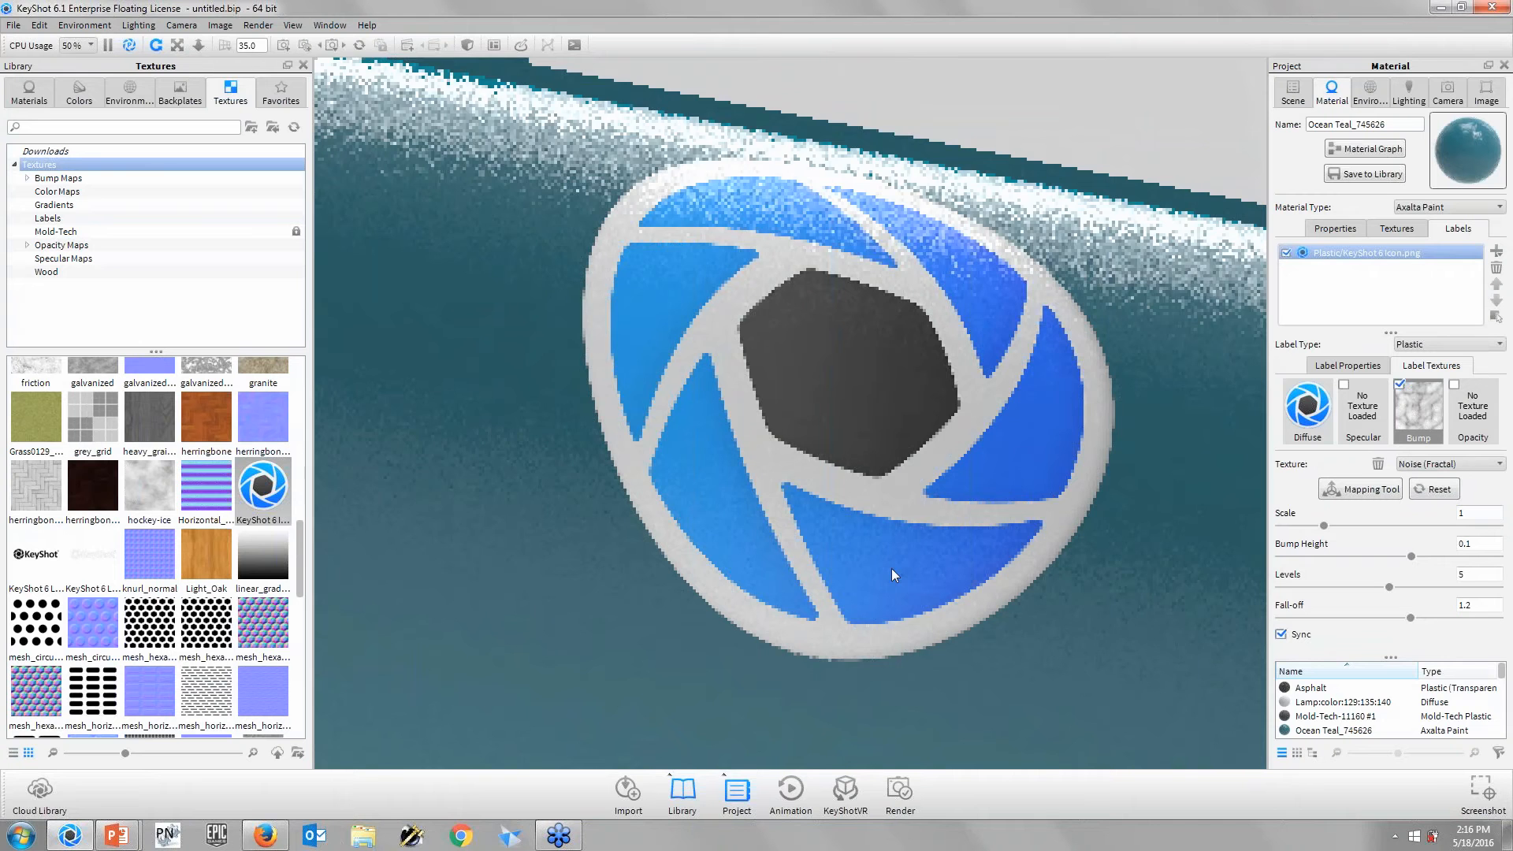
- Enable the render region and shrink it to about 246 by 167 over the icon label's upper blue segment
{"action": "left_click", "coordinate": [899, 790]}
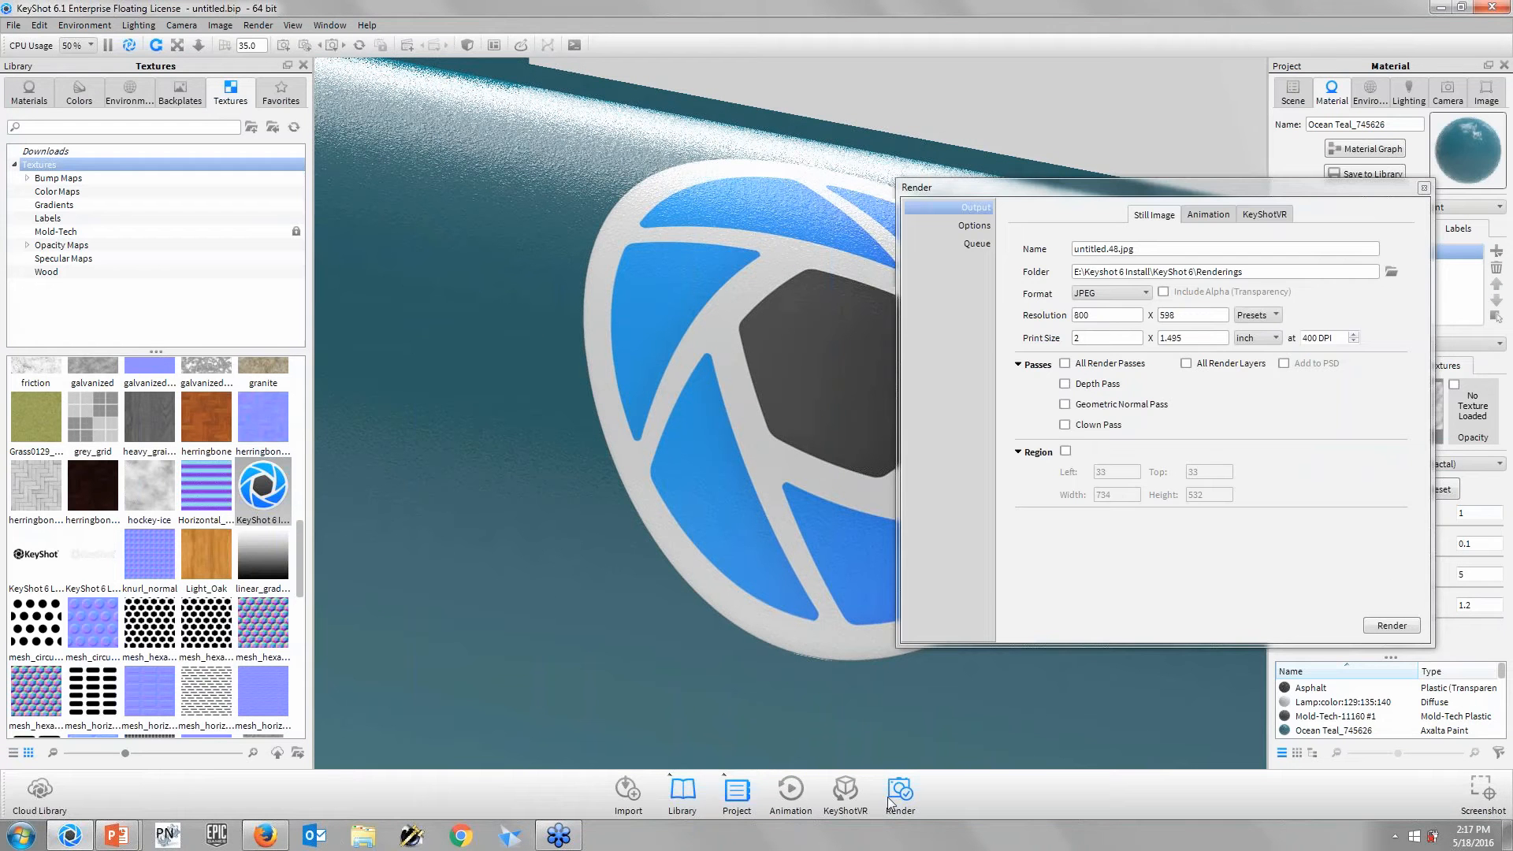
{"action": "left_click", "coordinate": [1065, 453]}
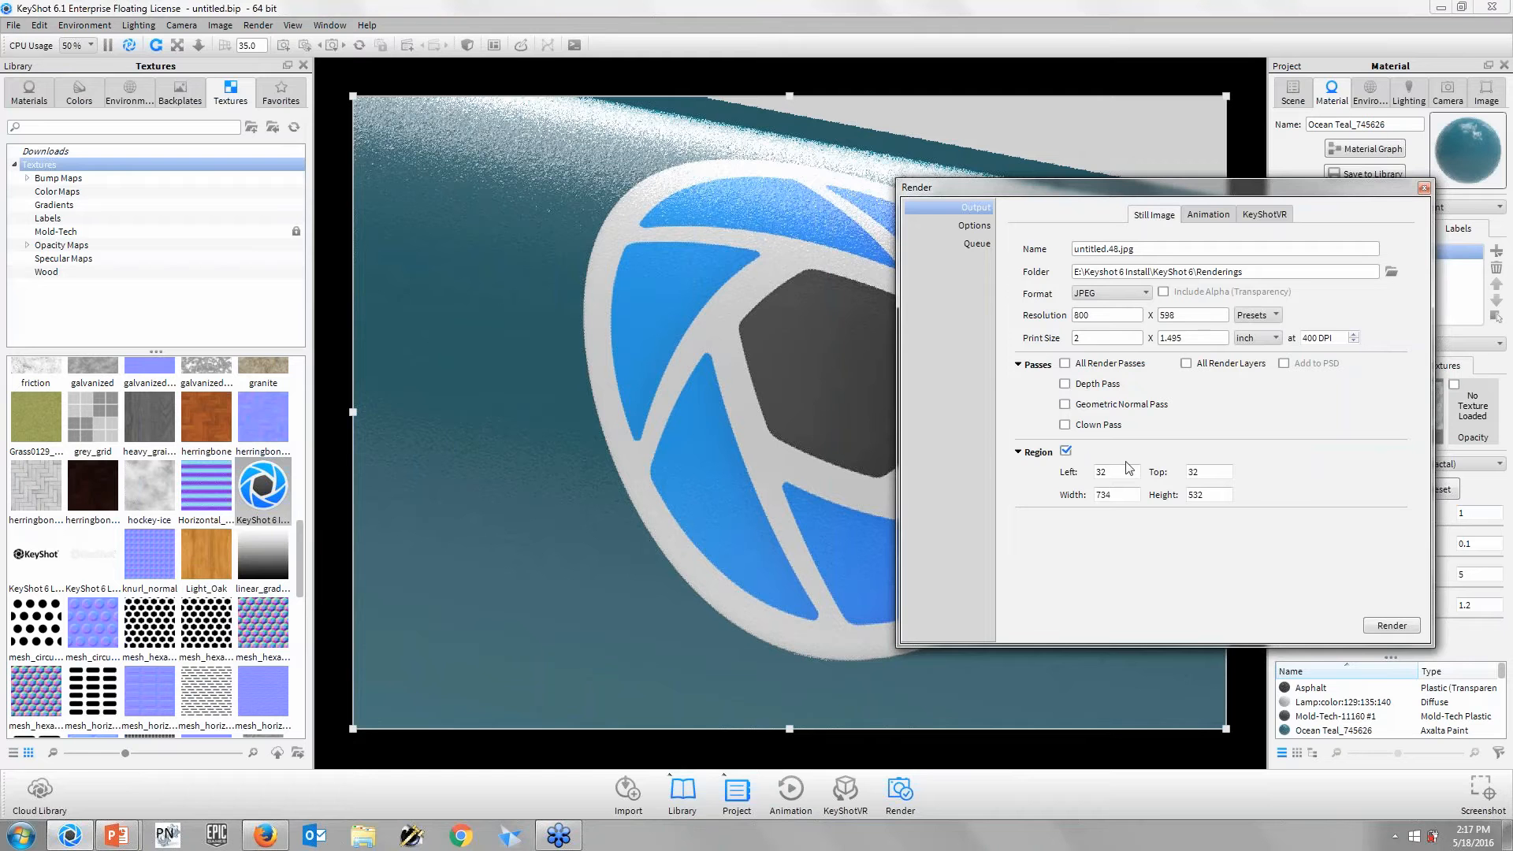
{"action": "left_click", "coordinate": [1423, 189]}
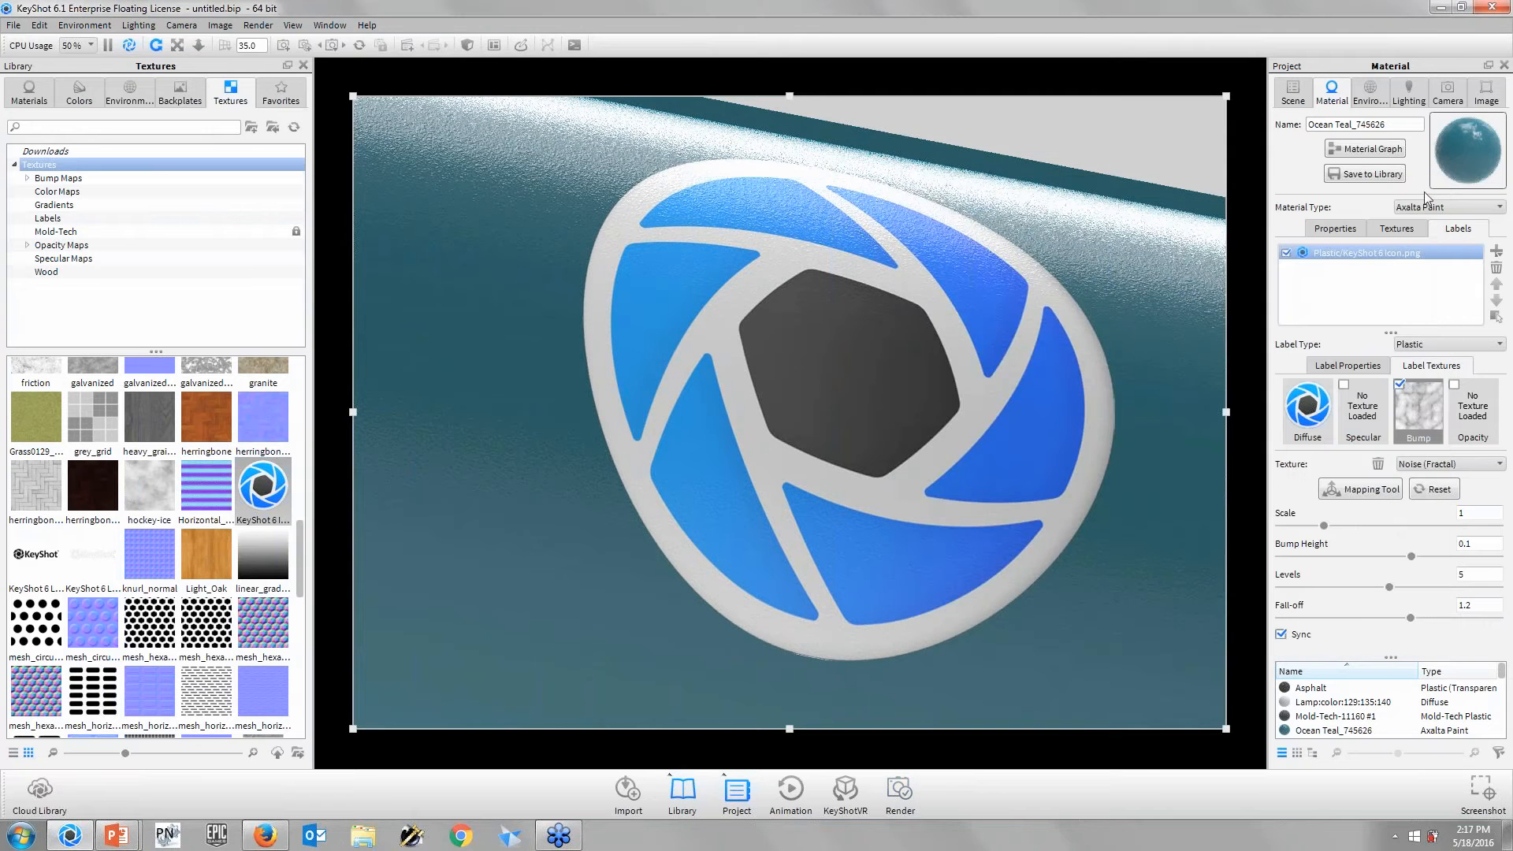
{"action": "left_click_drag", "start_coordinate": [1226, 729], "coordinate": [646, 295]}
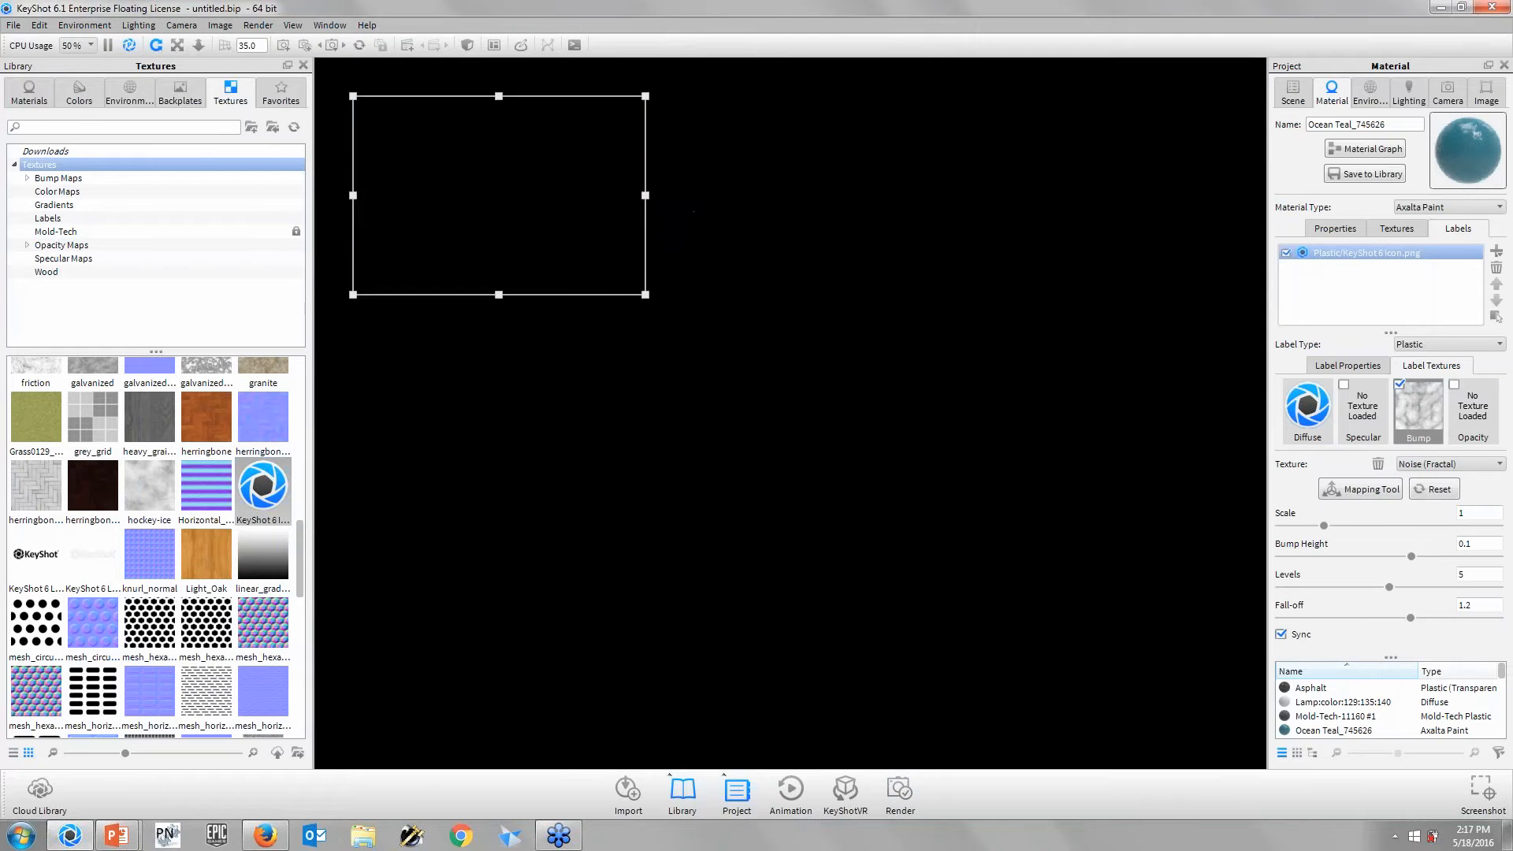
{"action": "left_click_drag", "start_coordinate": [537, 186], "coordinate": [775, 163]}
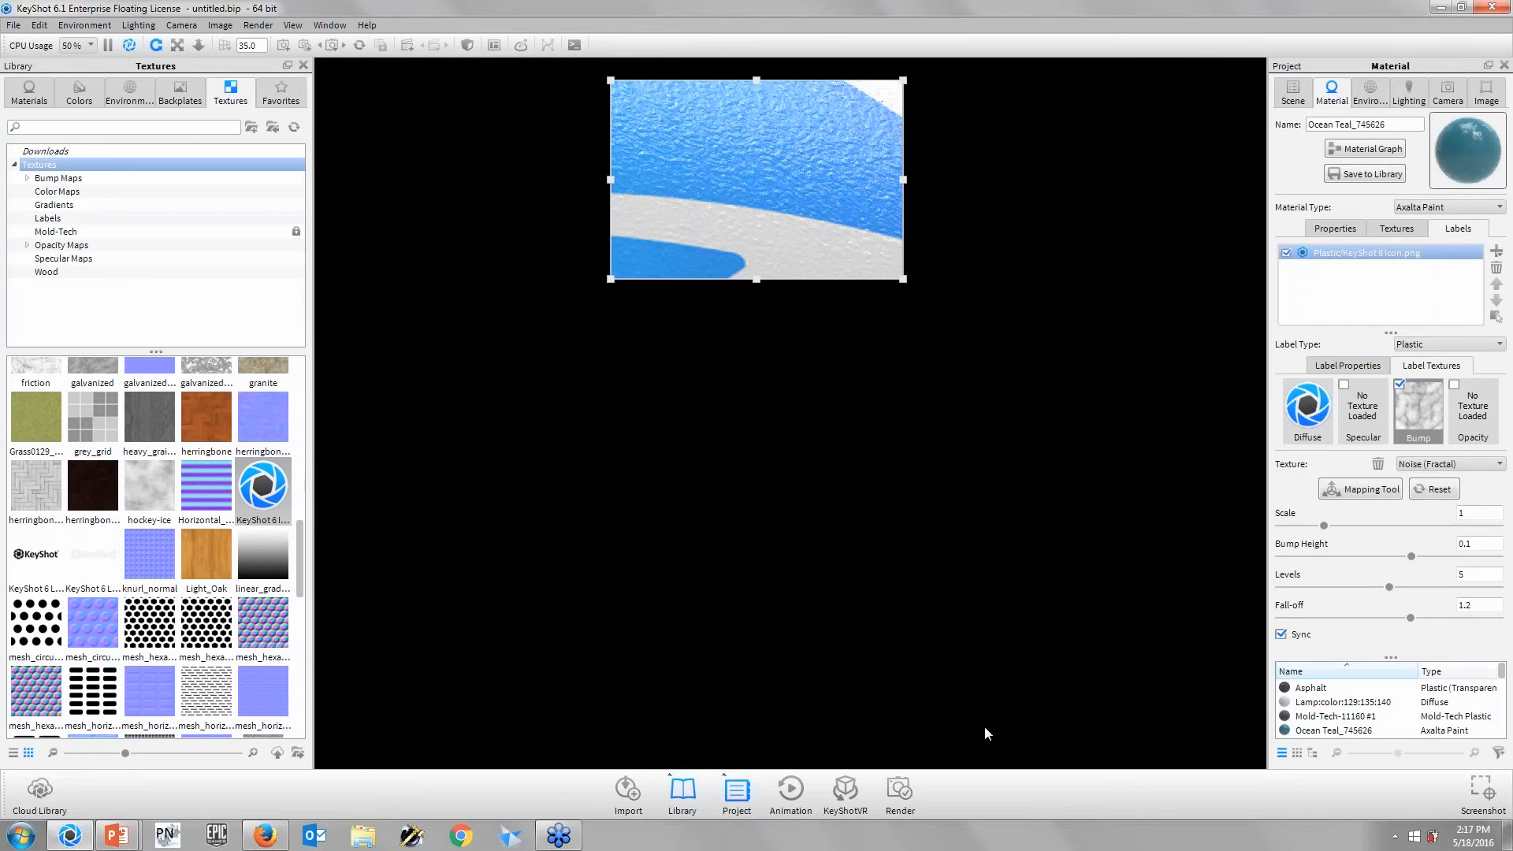
{"action": "right_click", "coordinate": [805, 151]}
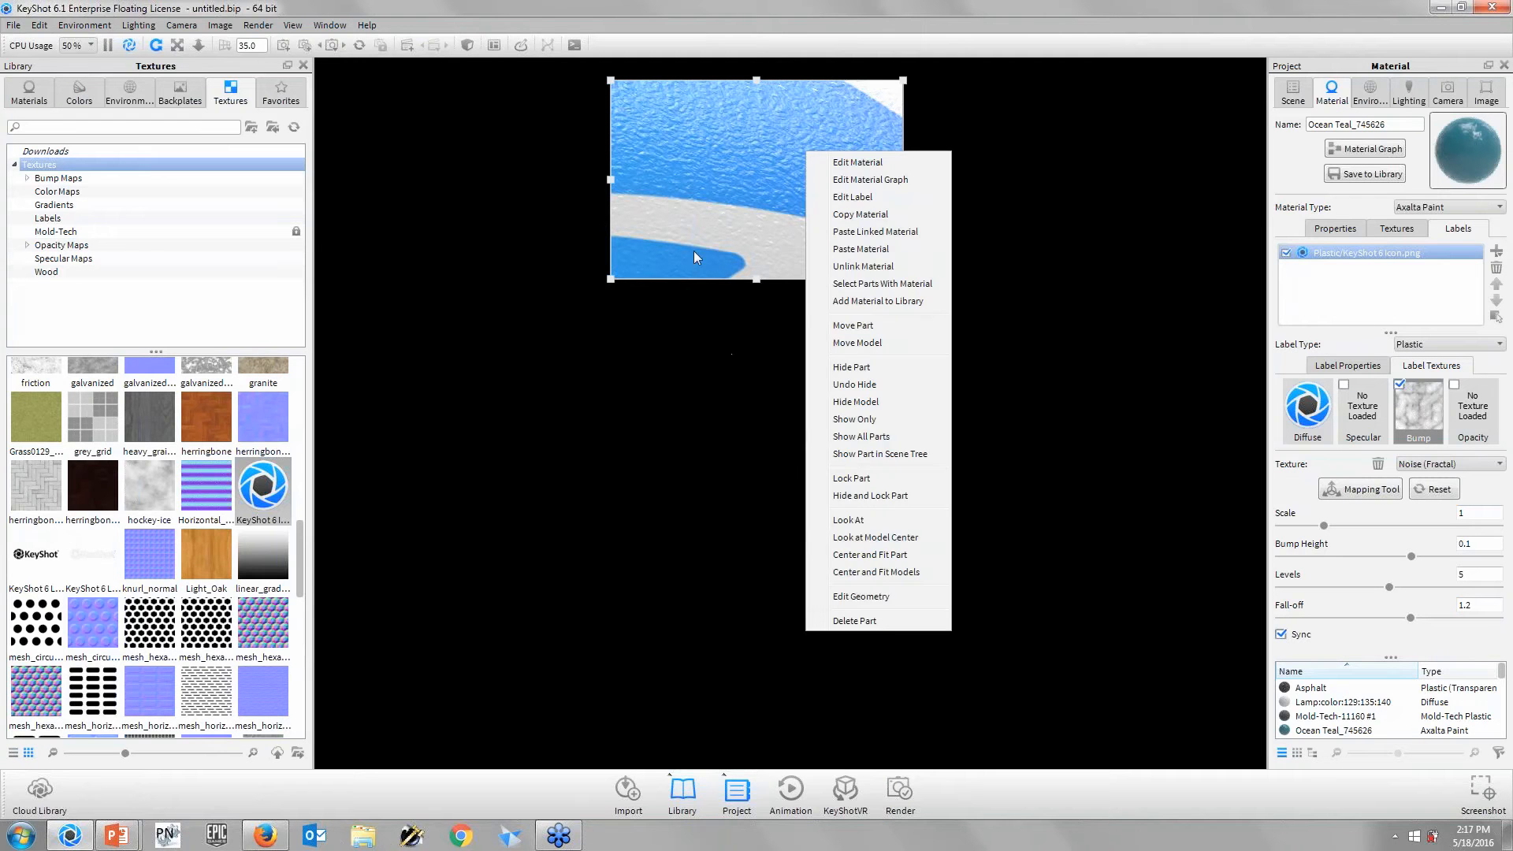
{"action": "key", "text": "Escape"}
- Turn off the render region and check the icon label on the handle from an angled view of the grinder
{"action": "left_click", "coordinate": [899, 788]}
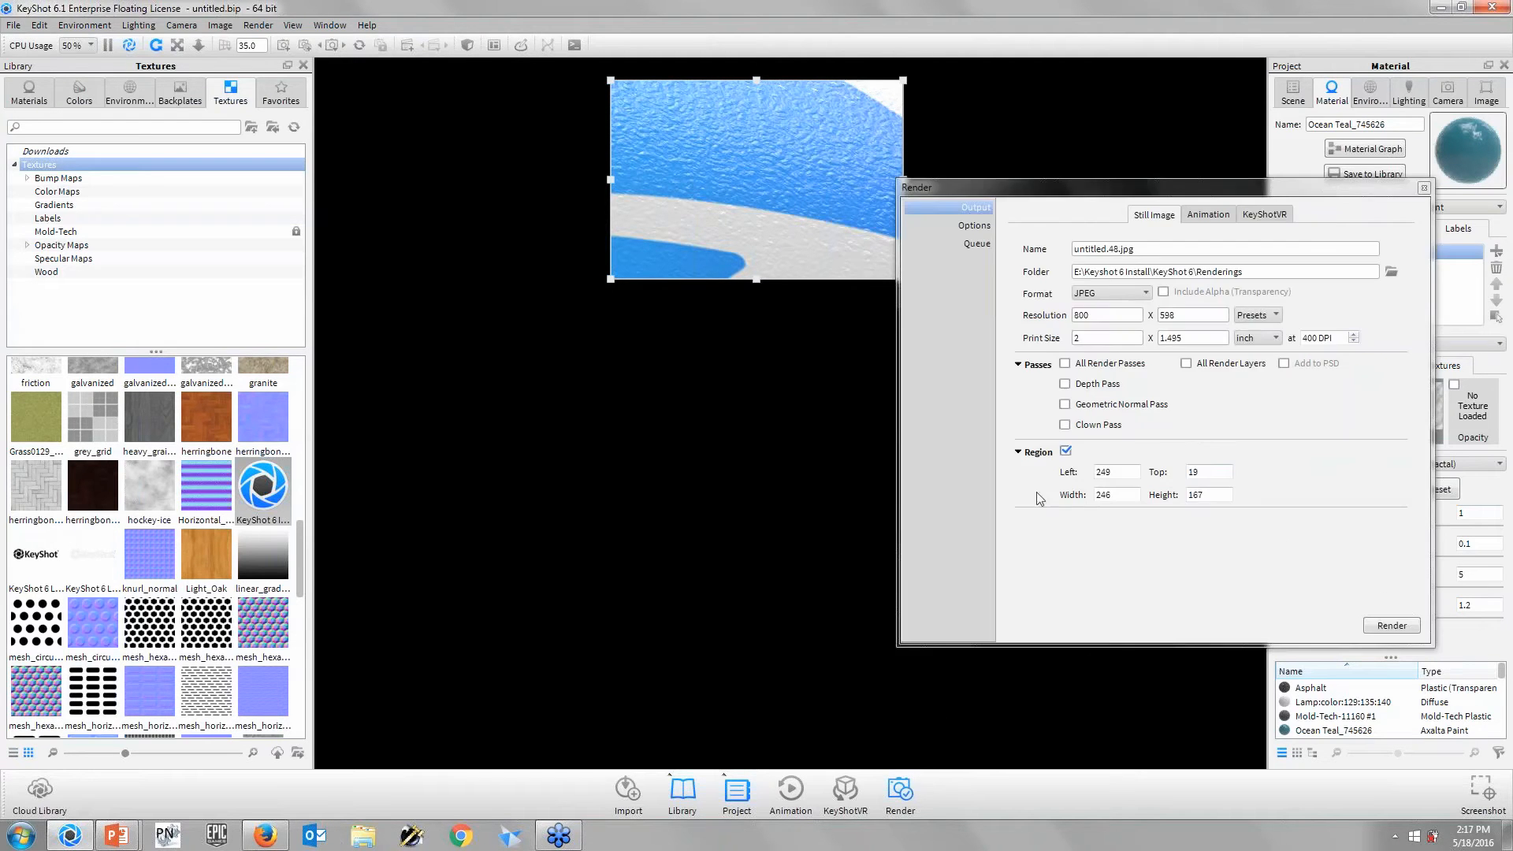
{"action": "left_click", "coordinate": [1066, 453]}
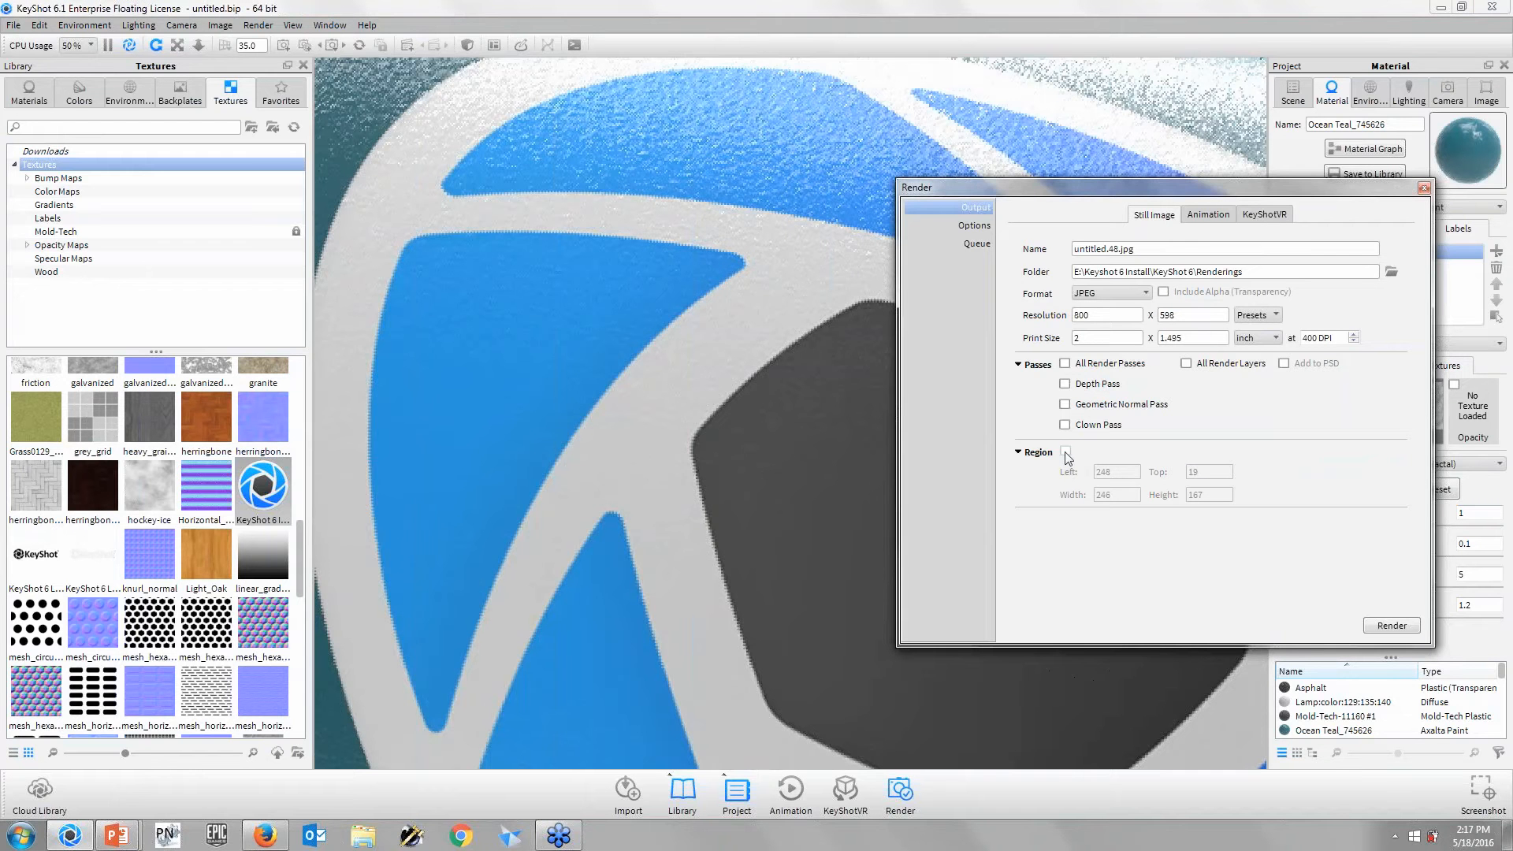
{"action": "left_click", "coordinate": [1423, 190]}
{"action": "scroll", "coordinate": [955, 268], "scroll_direction": "down", "scroll_amount": 5}
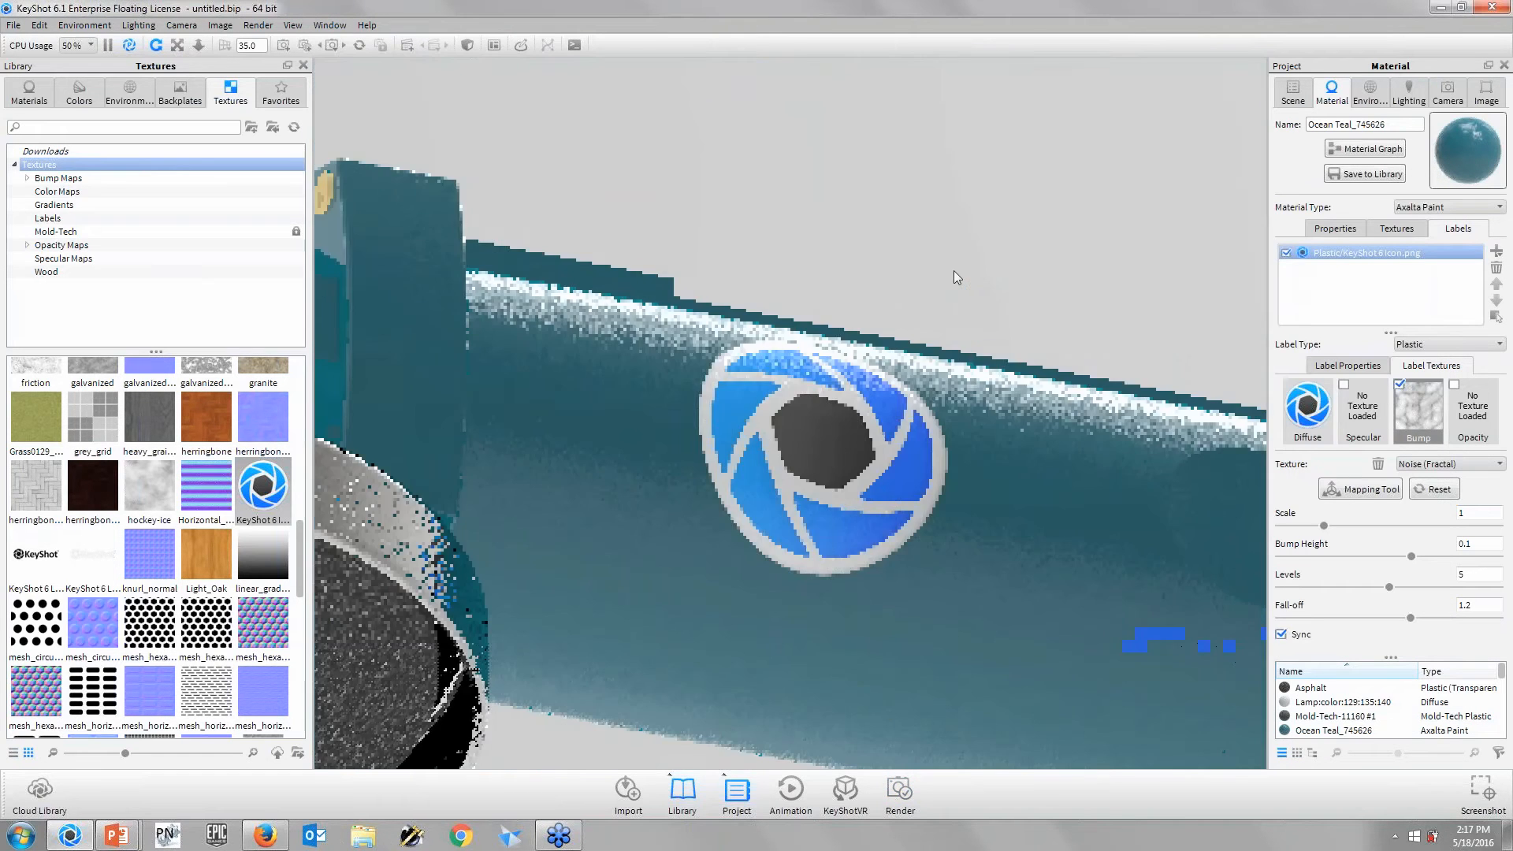
{"action": "scroll", "coordinate": [946, 268], "scroll_direction": "down", "scroll_amount": 3}
{"action": "left_click_drag", "start_coordinate": [934, 261], "coordinate": [947, 395]}
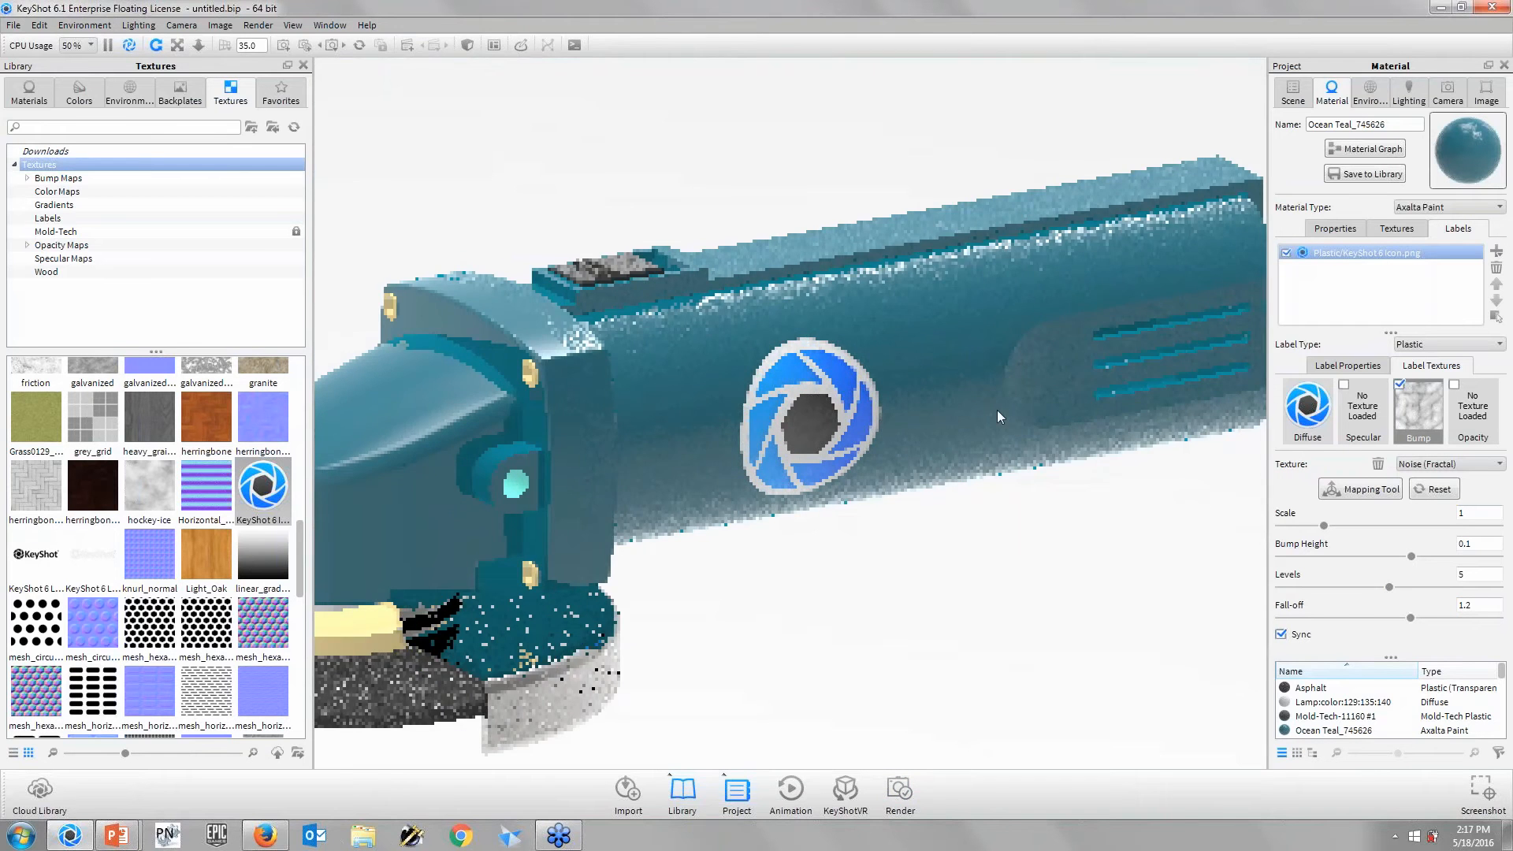
{"action": "scroll", "coordinate": [947, 395], "scroll_direction": "down", "scroll_amount": 3}
{"action": "scroll", "coordinate": [509, 474], "scroll_direction": "up", "scroll_amount": 4}
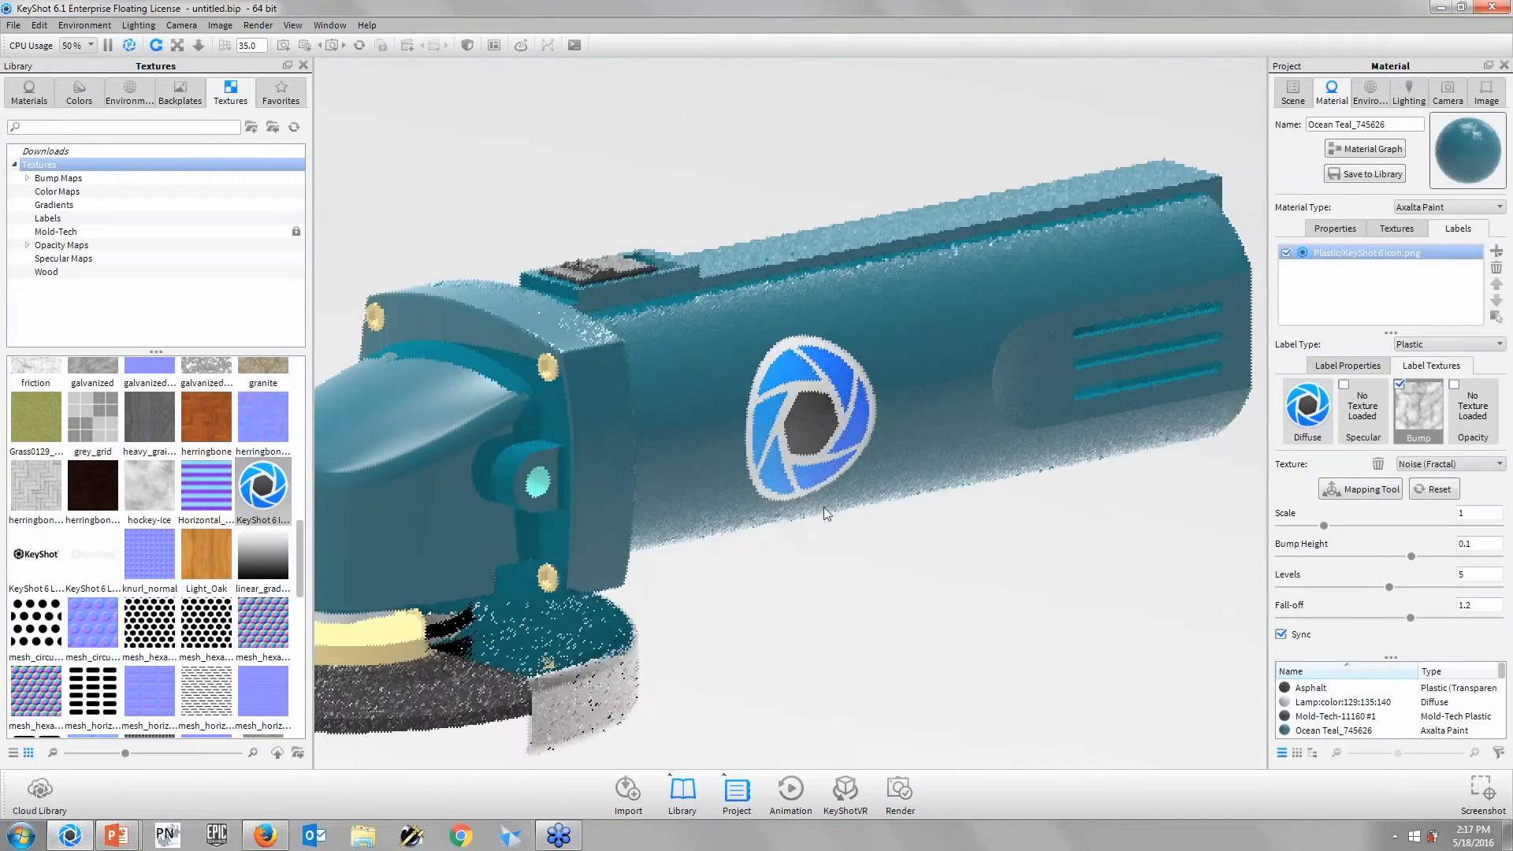
- Open the material graph of the handle's Ocean Teal paint and shrink its window so more of the model shows
{"action": "middle_click_drag", "start_coordinate": [891, 512], "coordinate": [1058, 572]}
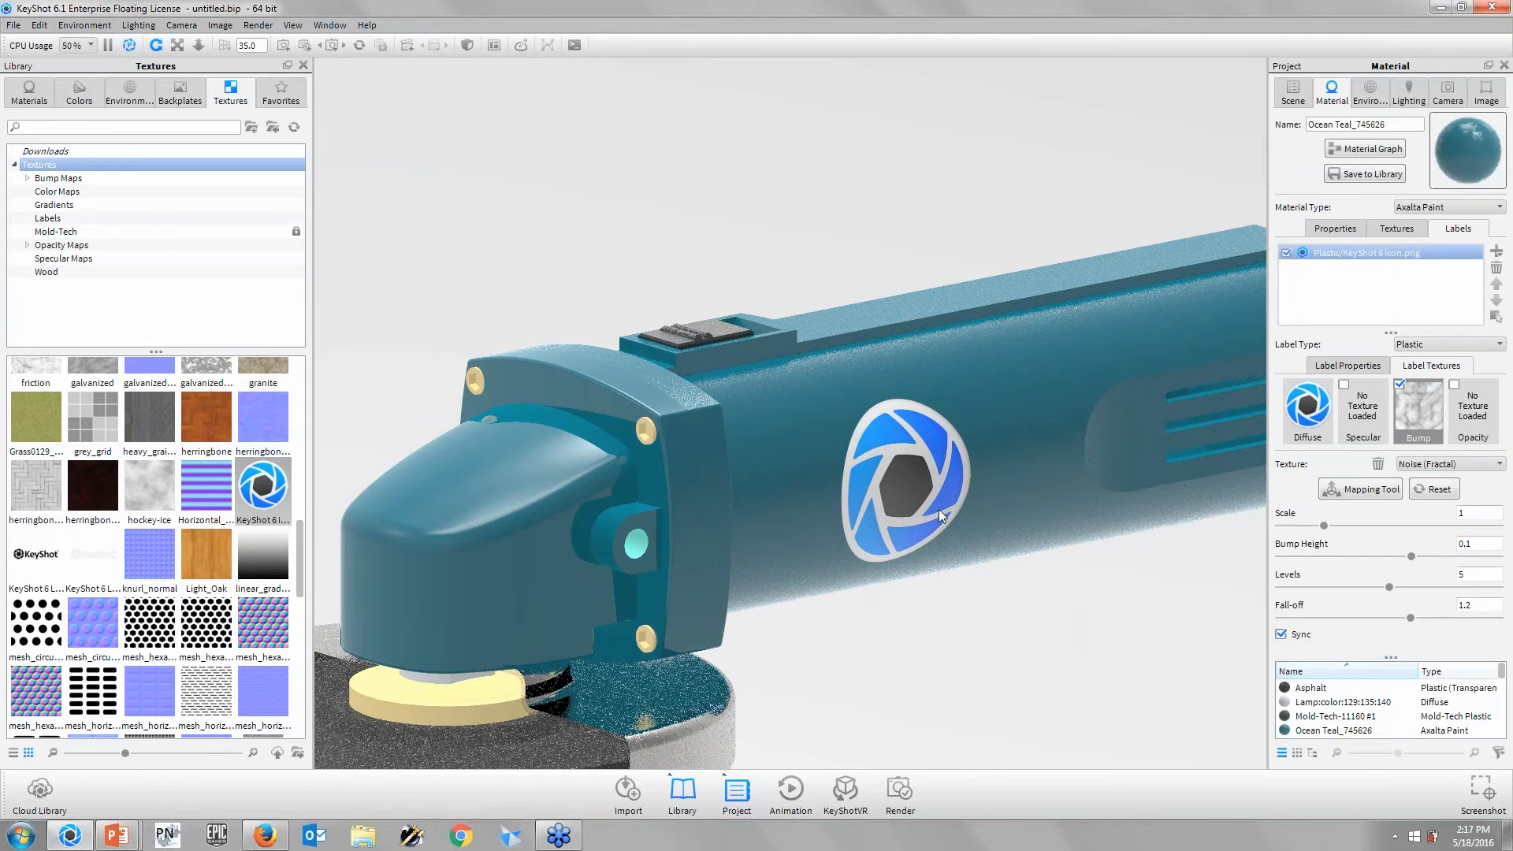
{"action": "double_click", "coordinate": [868, 472]}
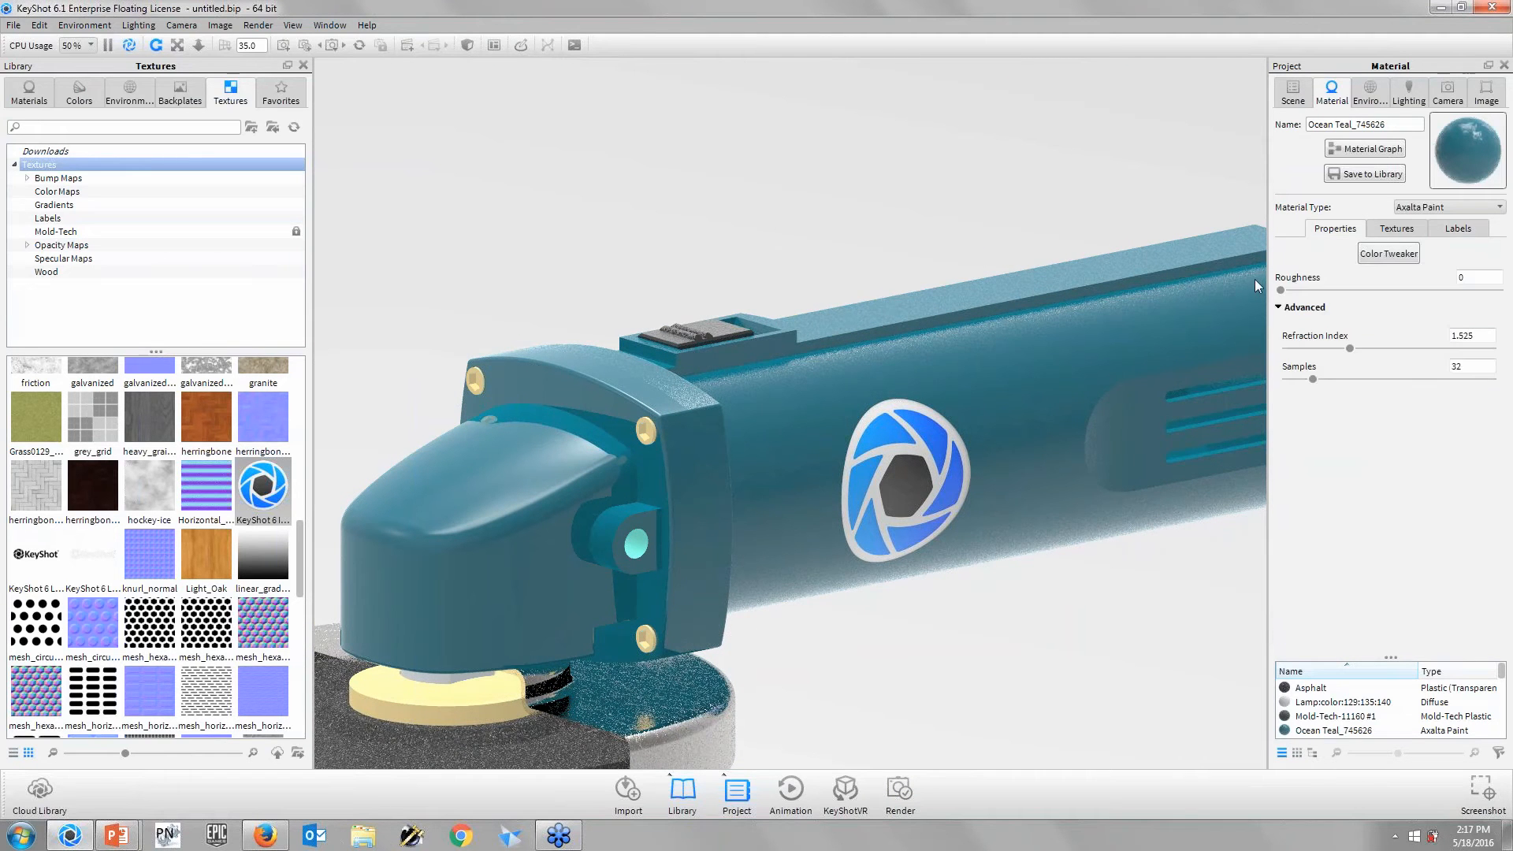
{"action": "left_click", "coordinate": [1355, 148]}
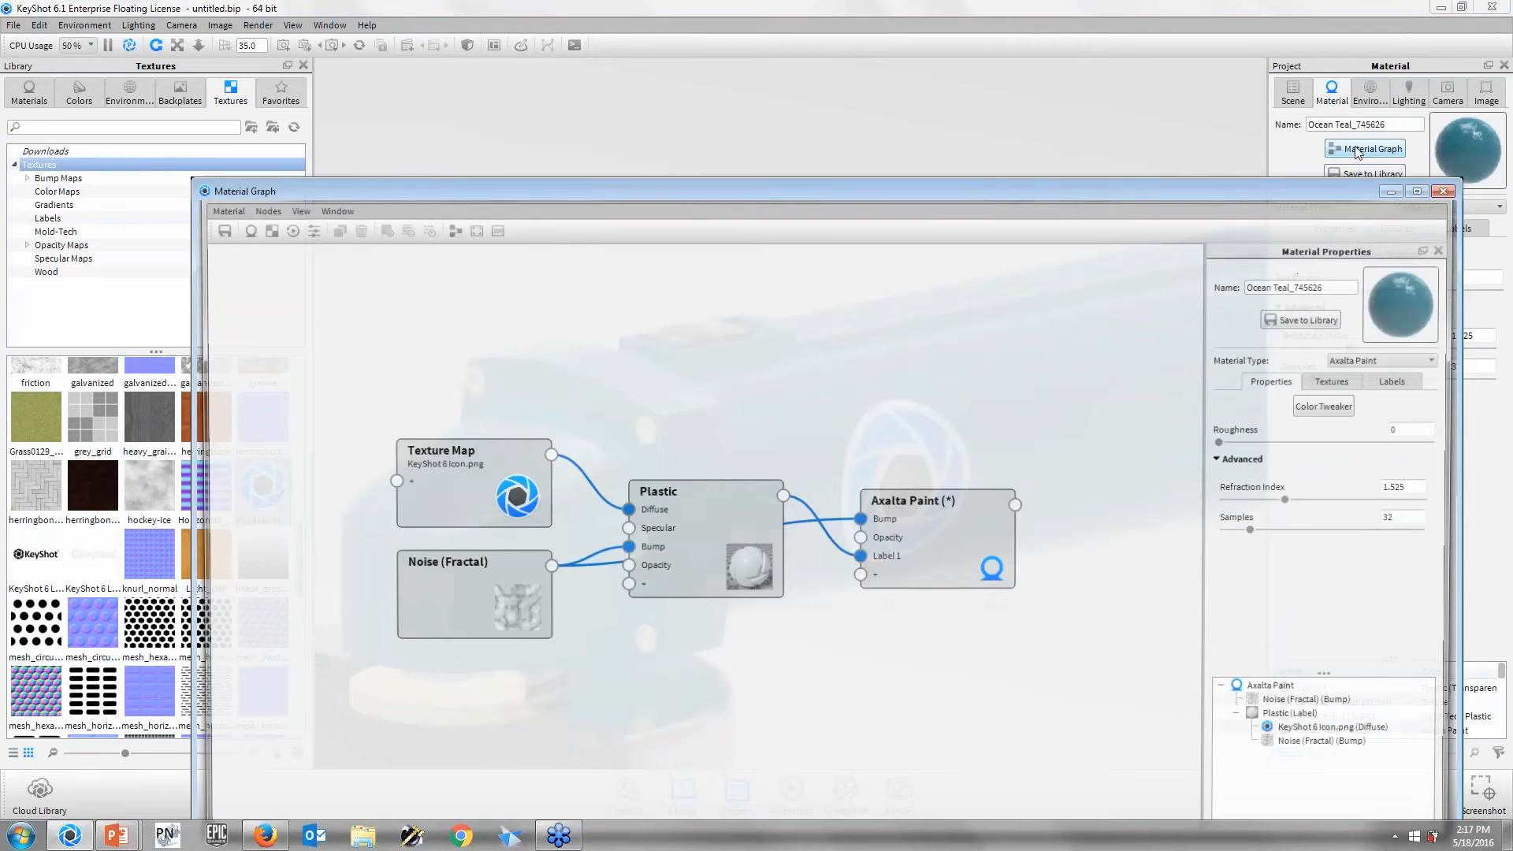
{"action": "left_click_drag", "start_coordinate": [995, 192], "coordinate": [869, 96]}
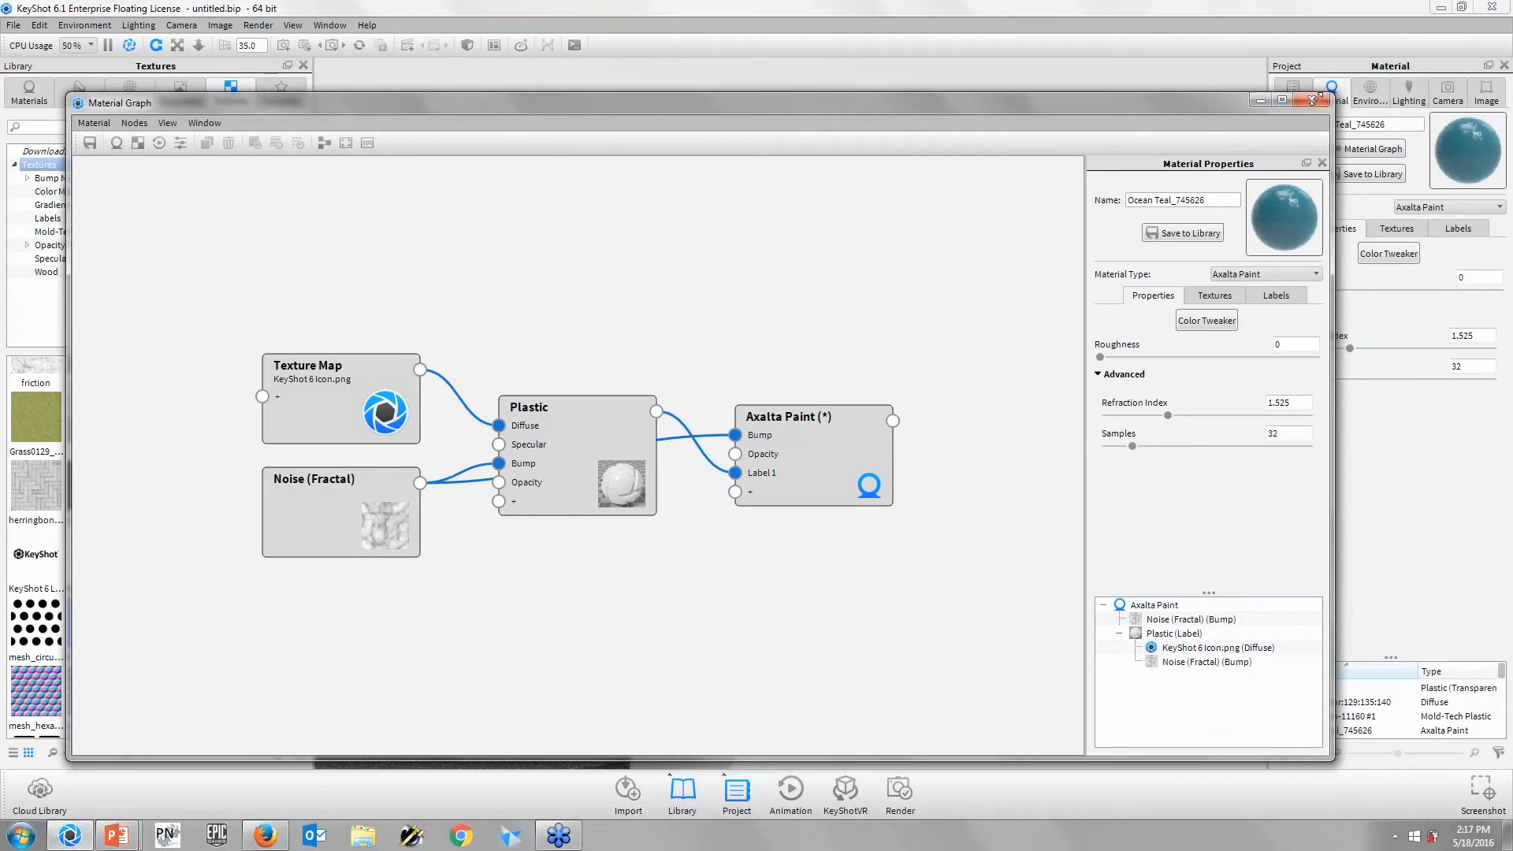
{"action": "left_click_drag", "start_coordinate": [1314, 99], "coordinate": [1031, 152]}
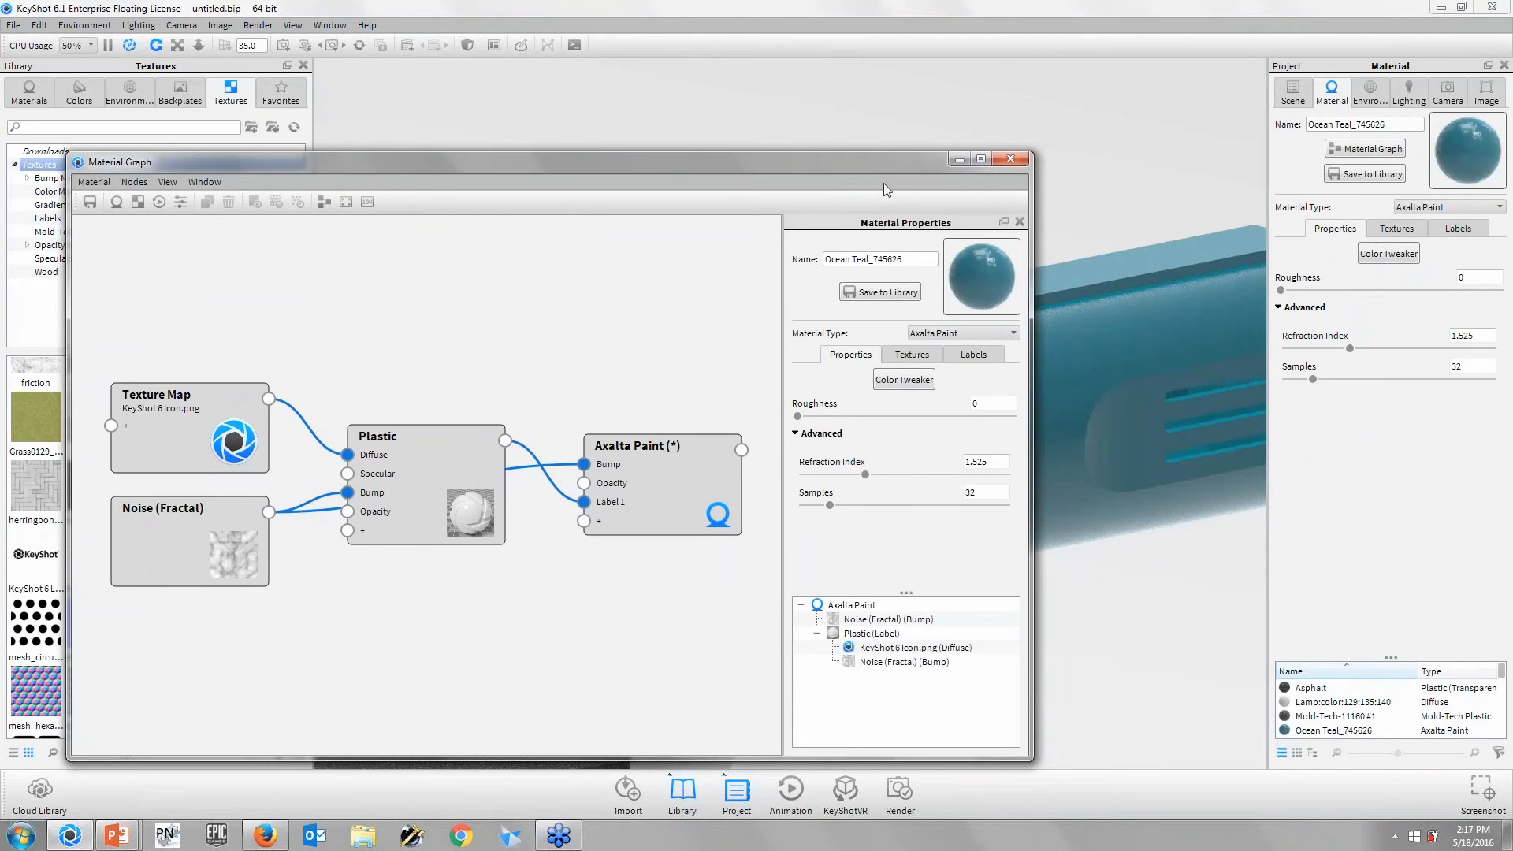
{"action": "left_click_drag", "start_coordinate": [872, 154], "coordinate": [958, 117]}
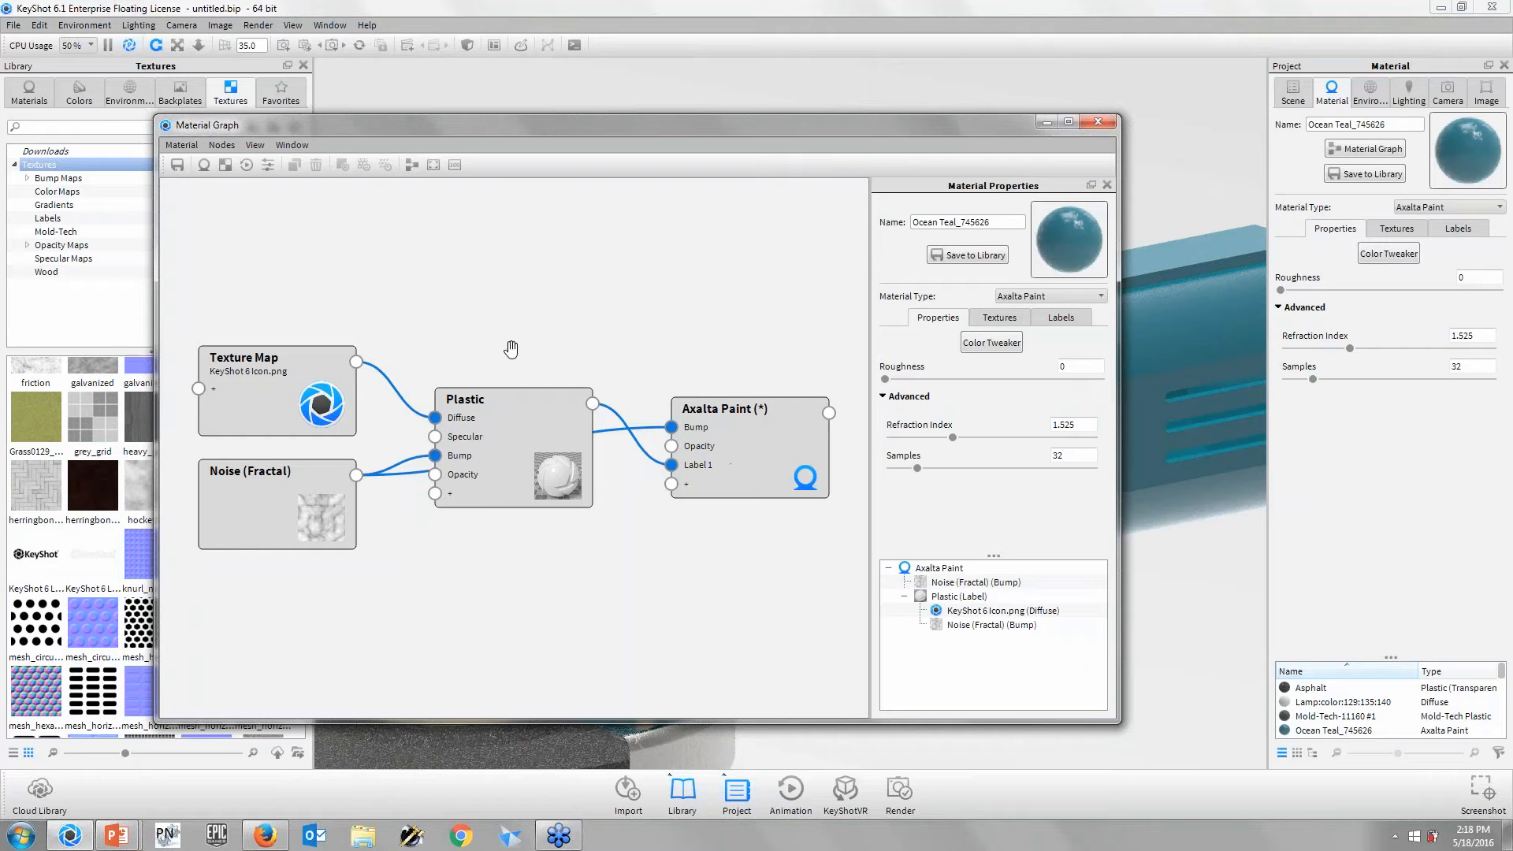
- Add a Color Adjust utility node to the handle's material graph
{"action": "right_click", "coordinate": [418, 270]}
{"action": "mouse_move", "coordinate": [459, 282]}
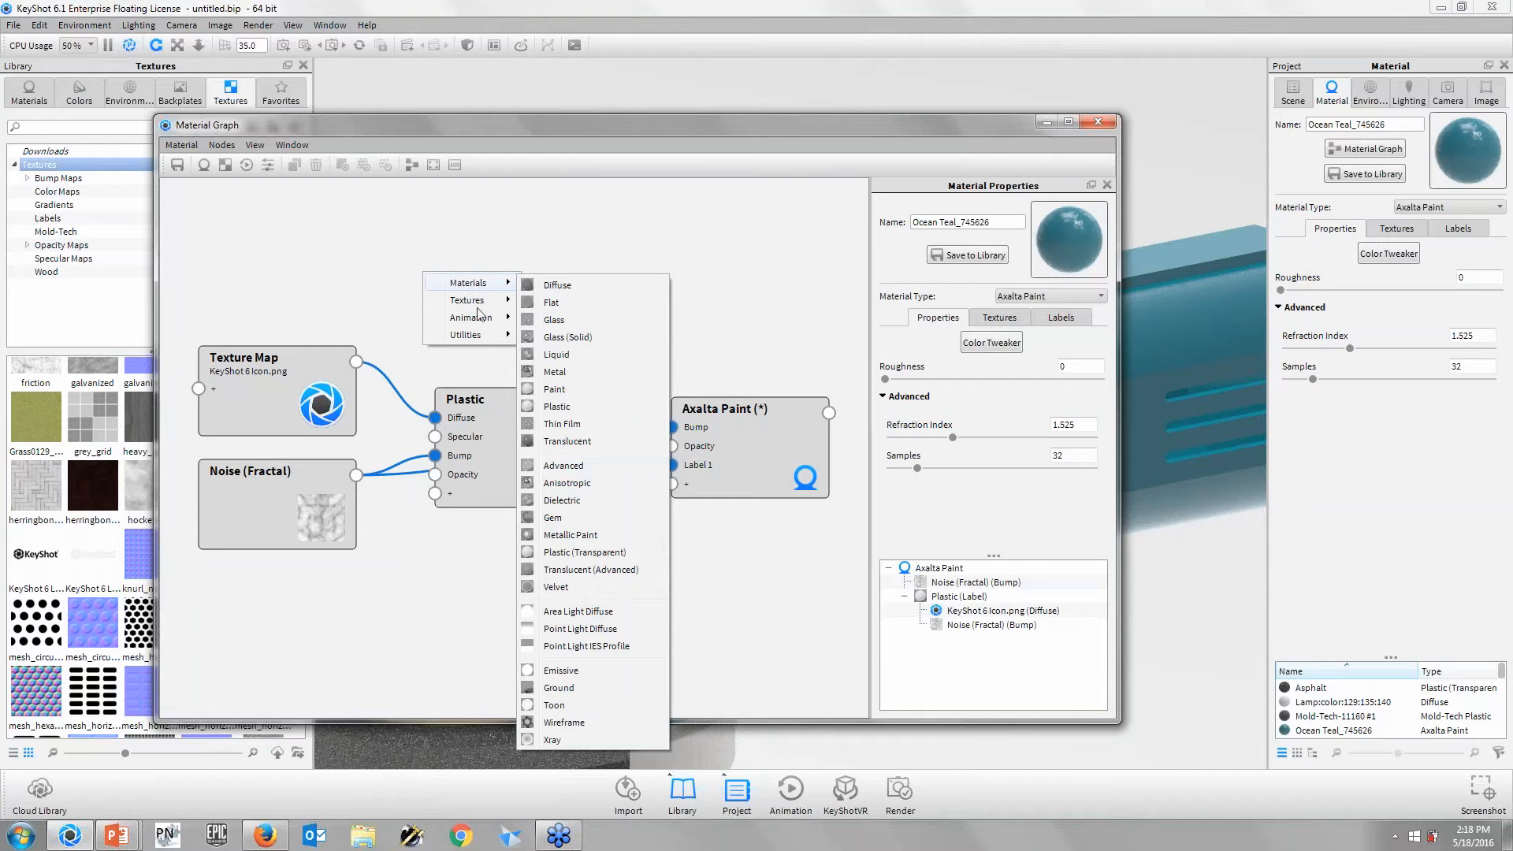
{"action": "mouse_move", "coordinate": [476, 319]}
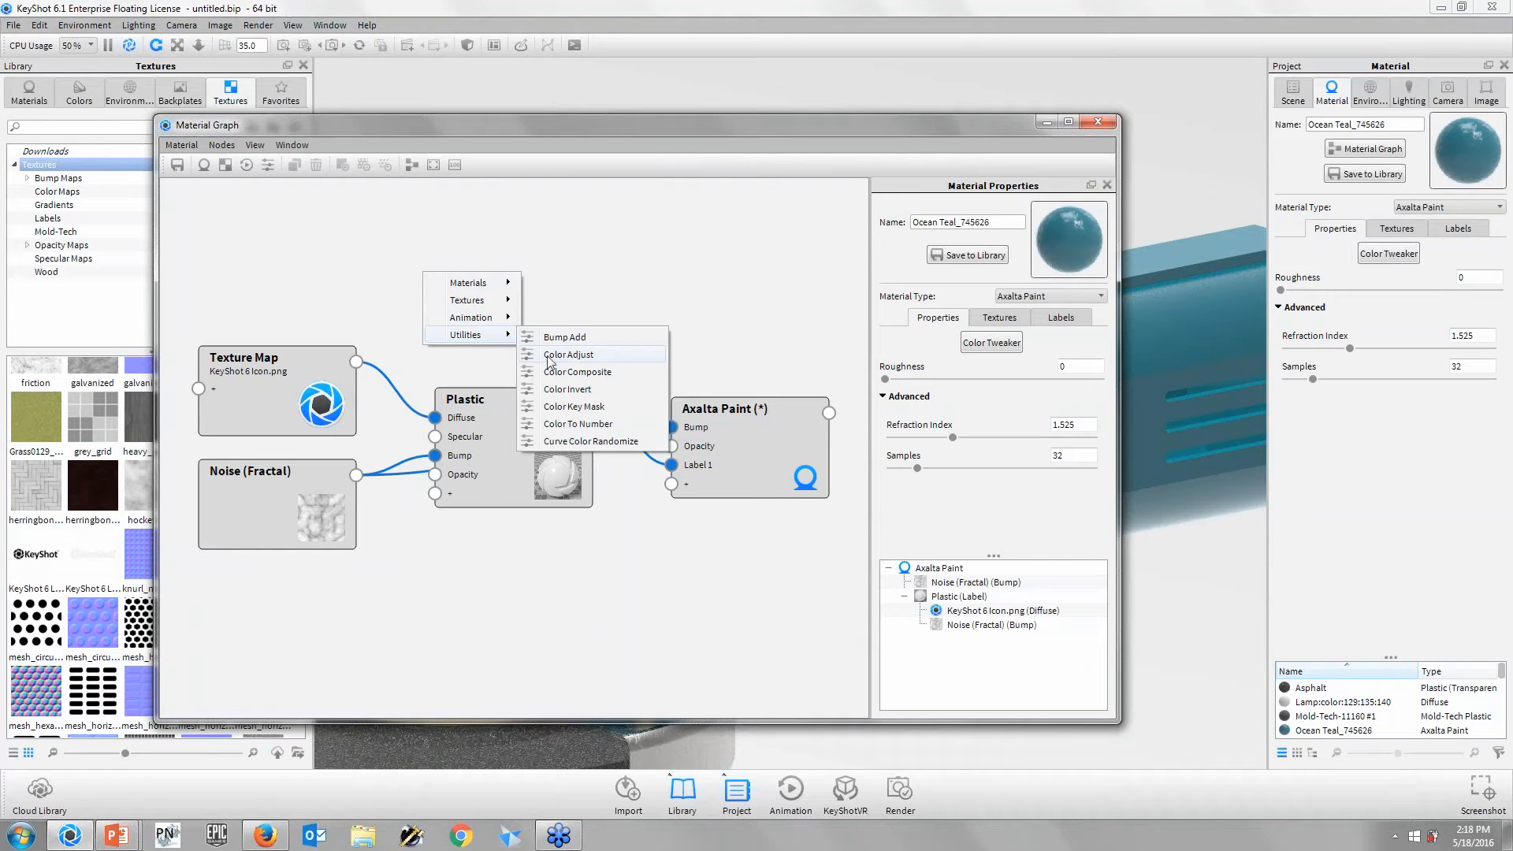
{"action": "left_click", "coordinate": [568, 355]}
{"action": "scroll", "coordinate": [701, 386], "scroll_direction": "up", "scroll_amount": 2}
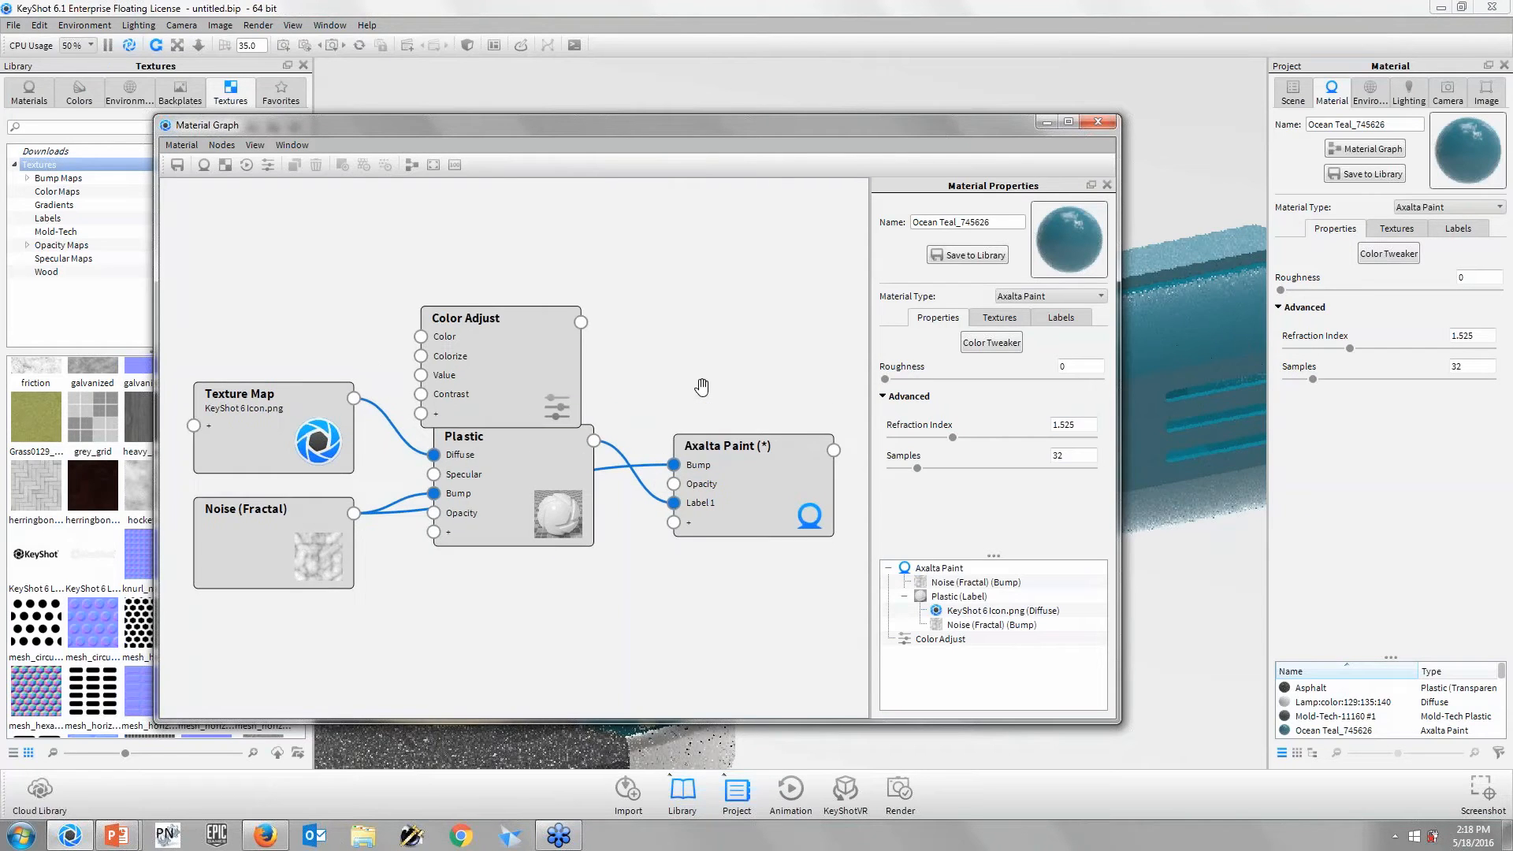
- Route the KeyShot 6 icon texture map through Color Adjust into the Plastic label's Diffuse input, spreading the nodes apart
{"action": "scroll", "coordinate": [701, 387], "scroll_direction": "down", "scroll_amount": 2}
{"action": "left_click_drag", "start_coordinate": [313, 420], "coordinate": [234, 357]}
{"action": "left_click_drag", "start_coordinate": [315, 503], "coordinate": [219, 538]}
{"action": "left_click_drag", "start_coordinate": [451, 464], "coordinate": [371, 354]}
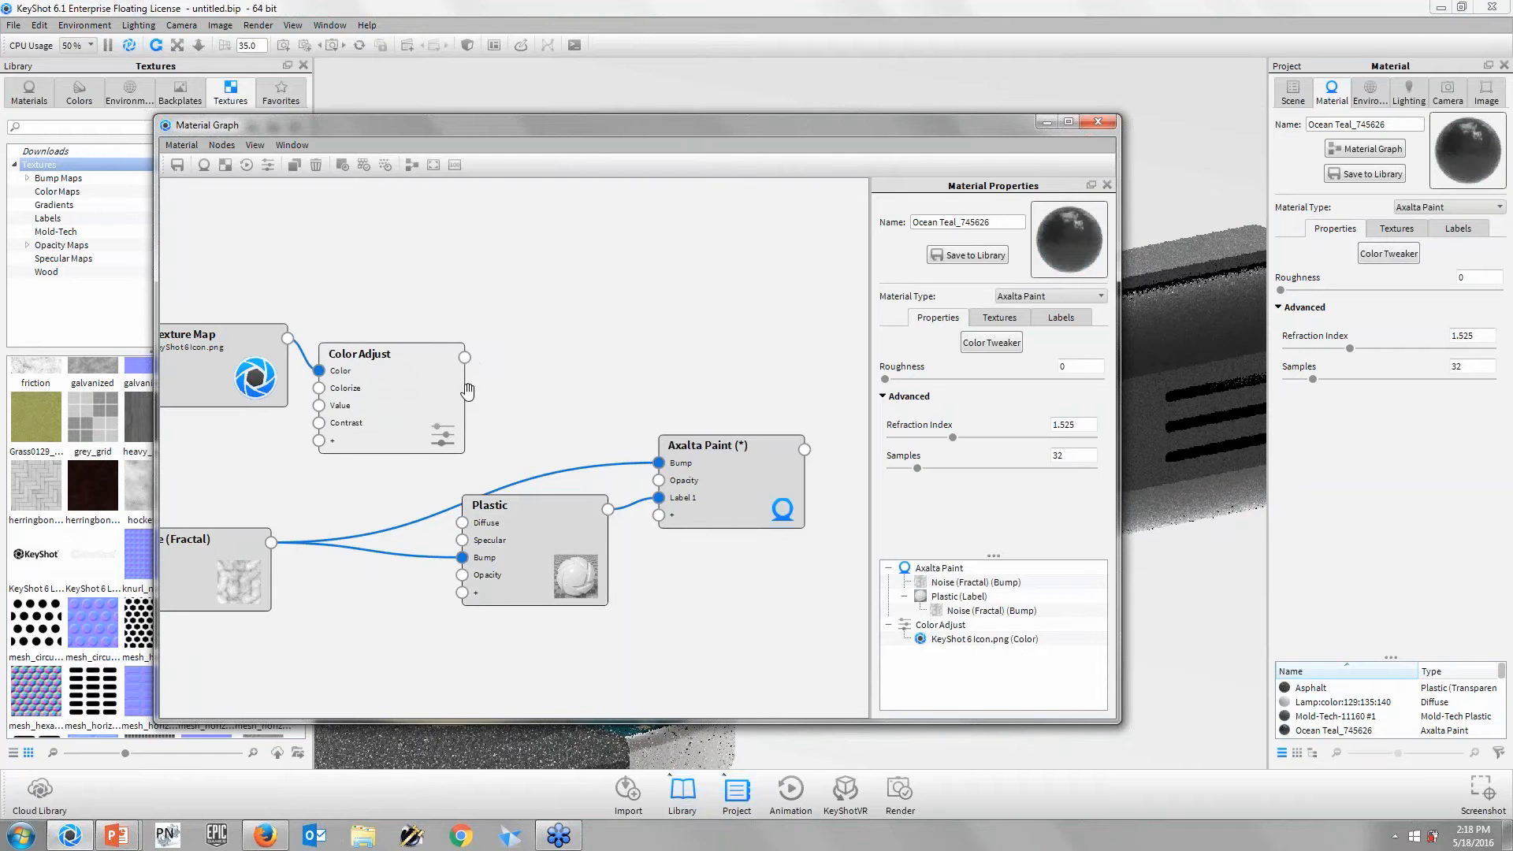
{"action": "mouse_move", "coordinate": [465, 358]}
{"action": "left_mouse_down"}
{"action": "mouse_move", "coordinate": [465, 536]}
{"action": "mouse_move", "coordinate": [462, 523]}
{"action": "mouse_move", "coordinate": [562, 511]}
{"action": "left_mouse_up"}
{"action": "left_click_drag", "start_coordinate": [700, 486], "coordinate": [736, 418]}
{"action": "left_click_drag", "start_coordinate": [582, 547], "coordinate": [609, 547]}
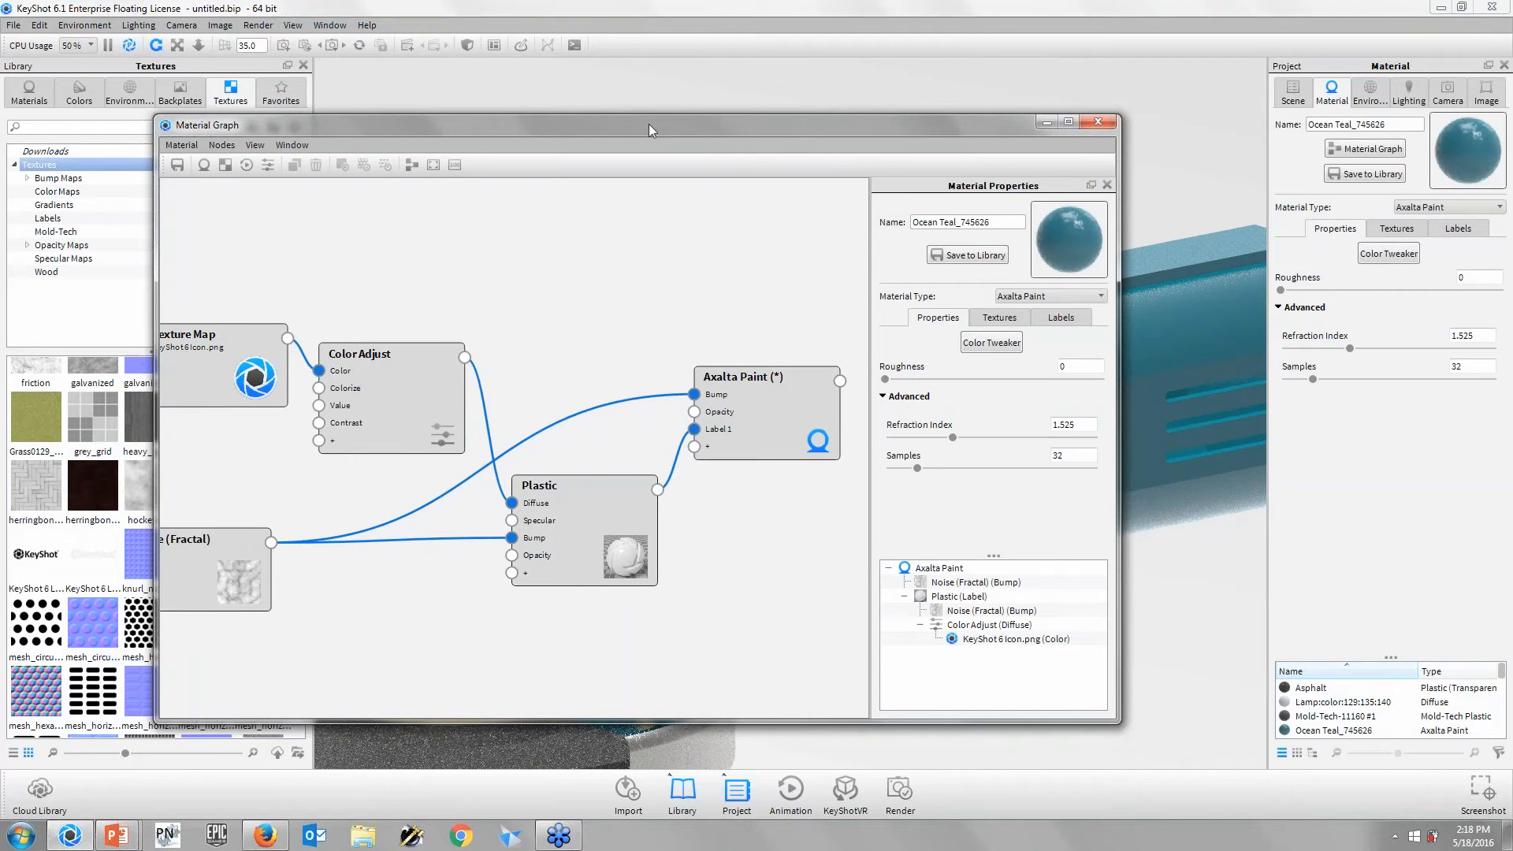
- Set the Color Adjust hue to about 0.702 to recolor the icon label and inspect it on the handle
{"action": "left_click_drag", "start_coordinate": [649, 124], "coordinate": [363, 102]}
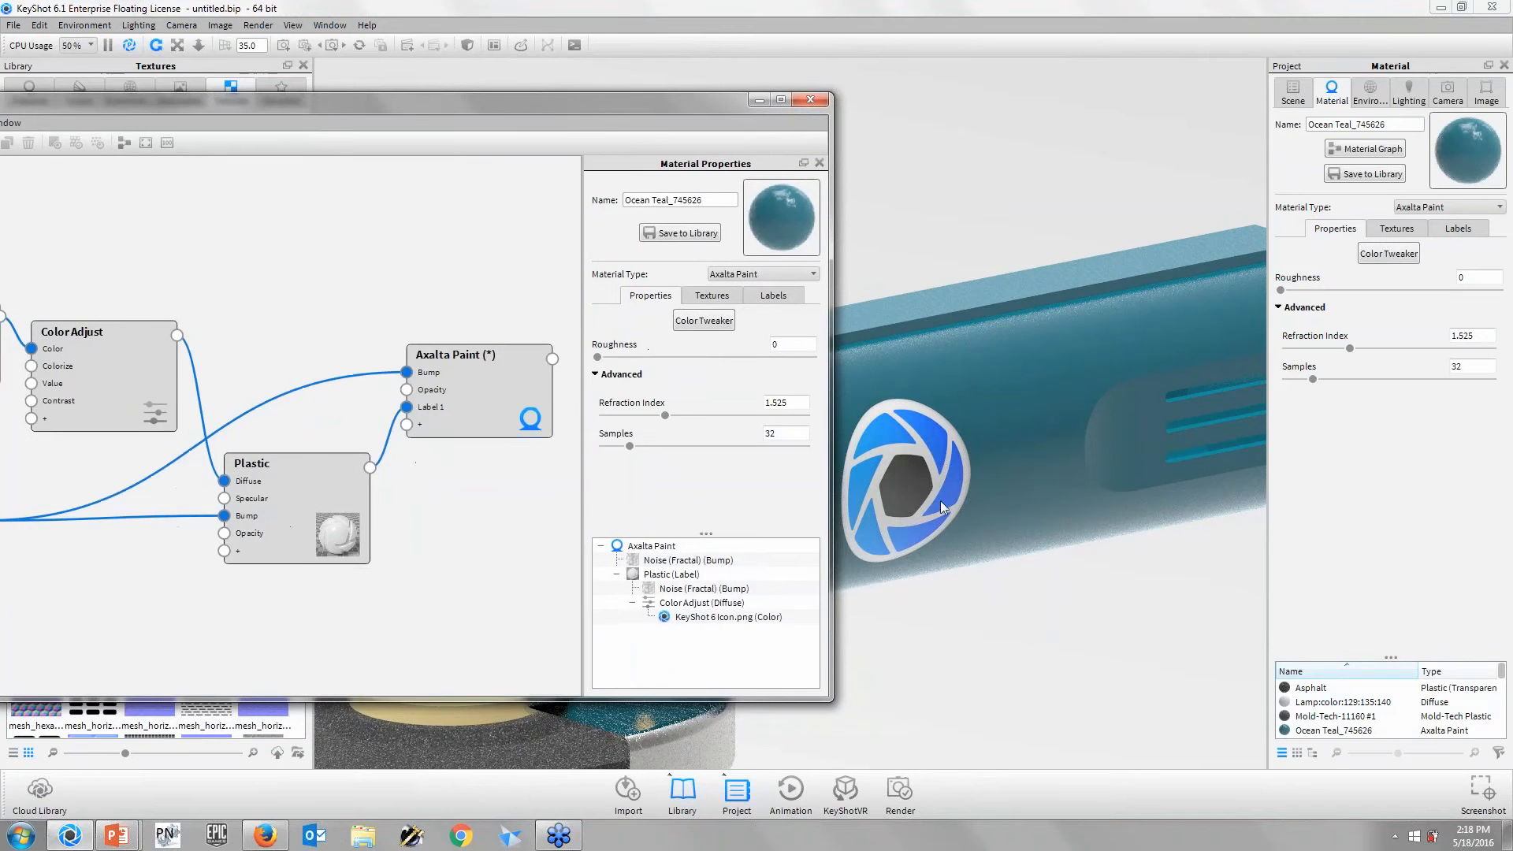
{"action": "left_click", "coordinate": [134, 356]}
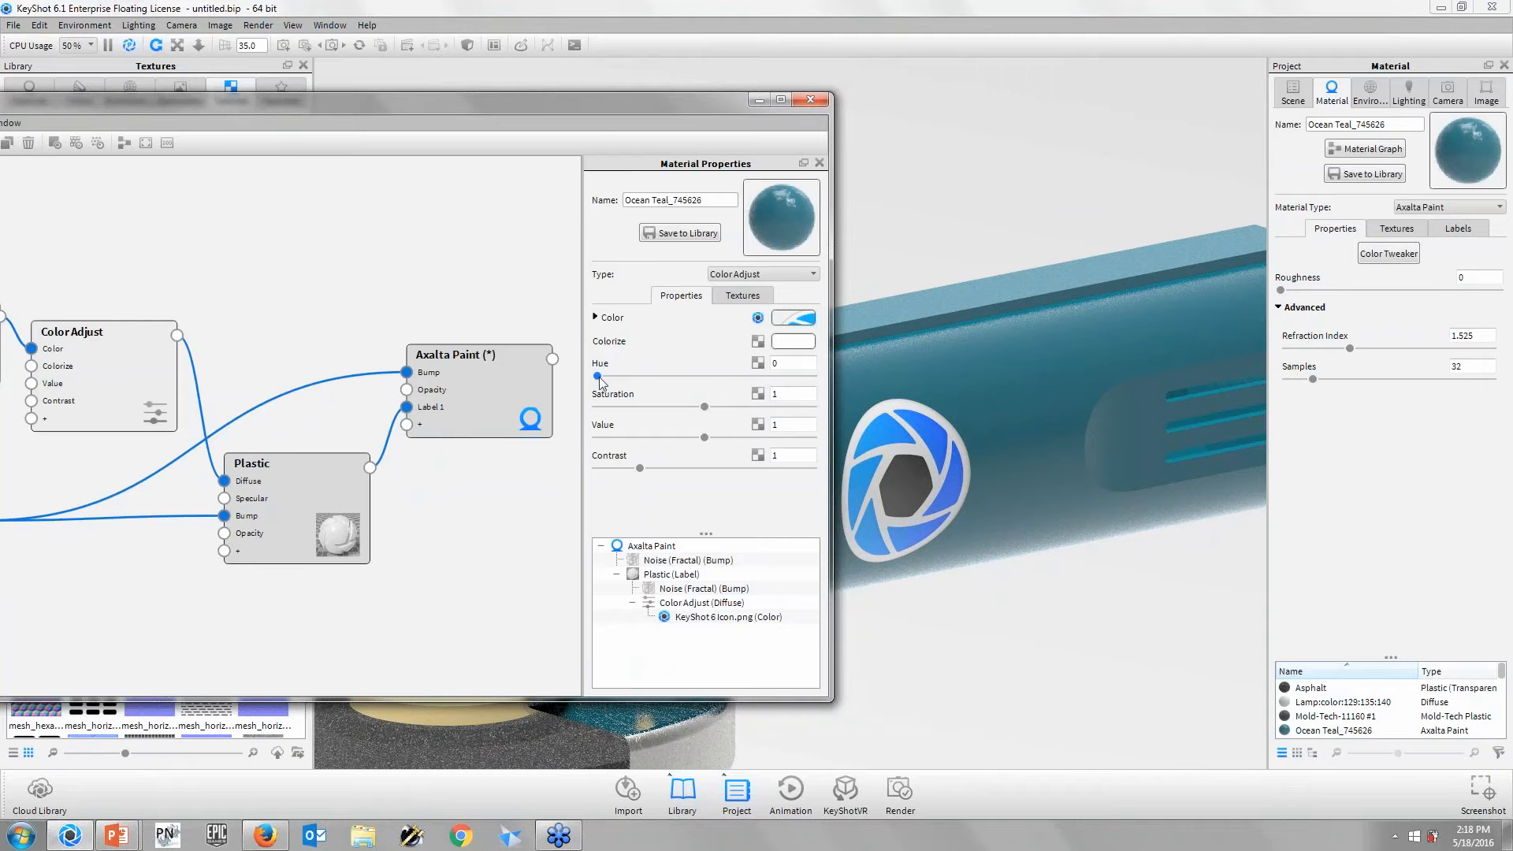
{"action": "left_click_drag", "start_coordinate": [598, 376], "coordinate": [752, 394]}
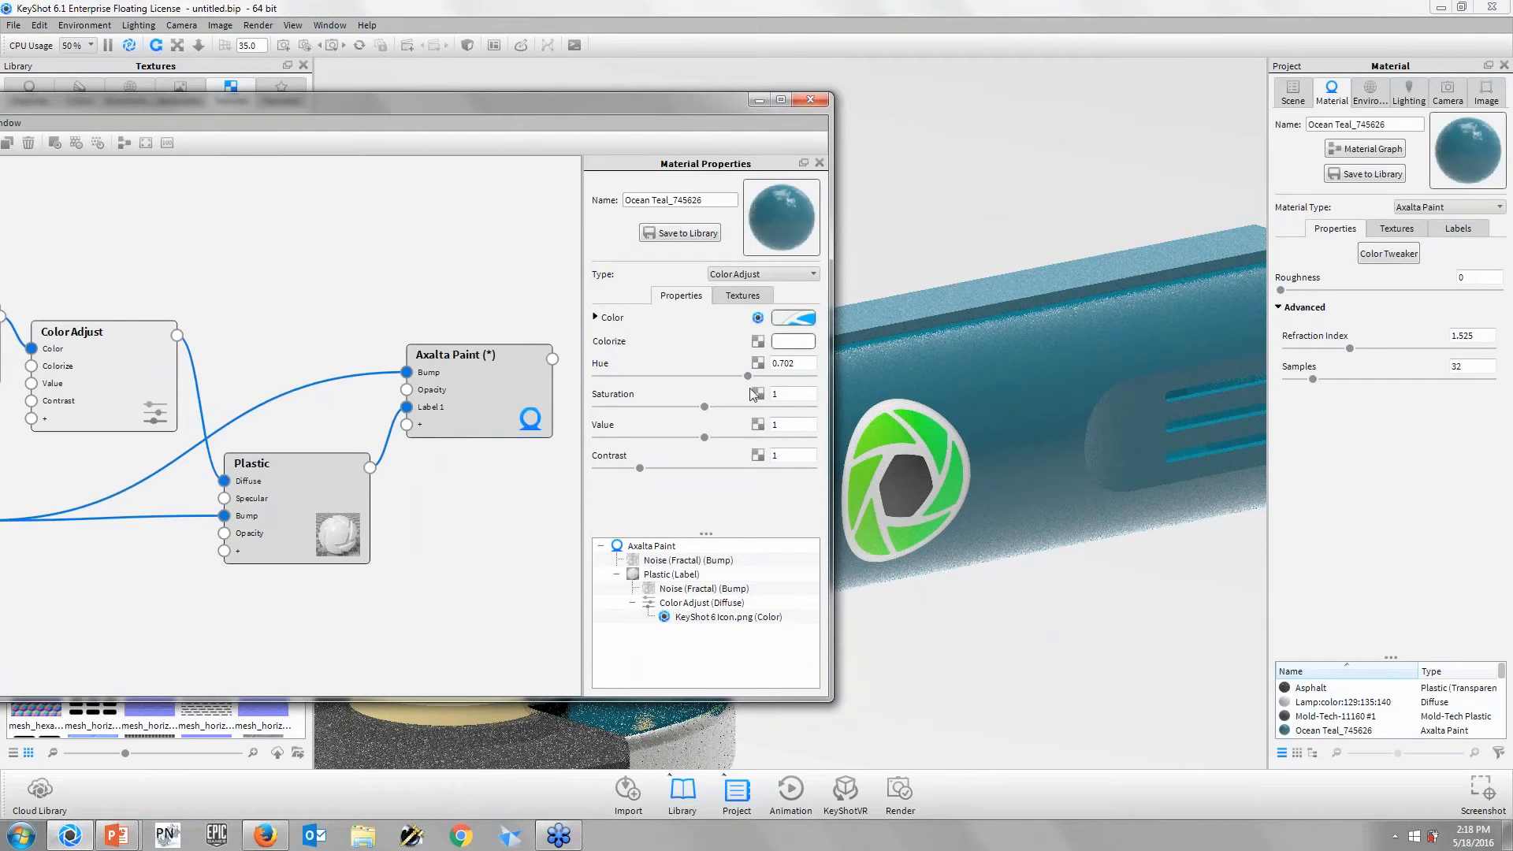
{"action": "scroll", "coordinate": [890, 532], "scroll_direction": "up", "scroll_amount": 5}
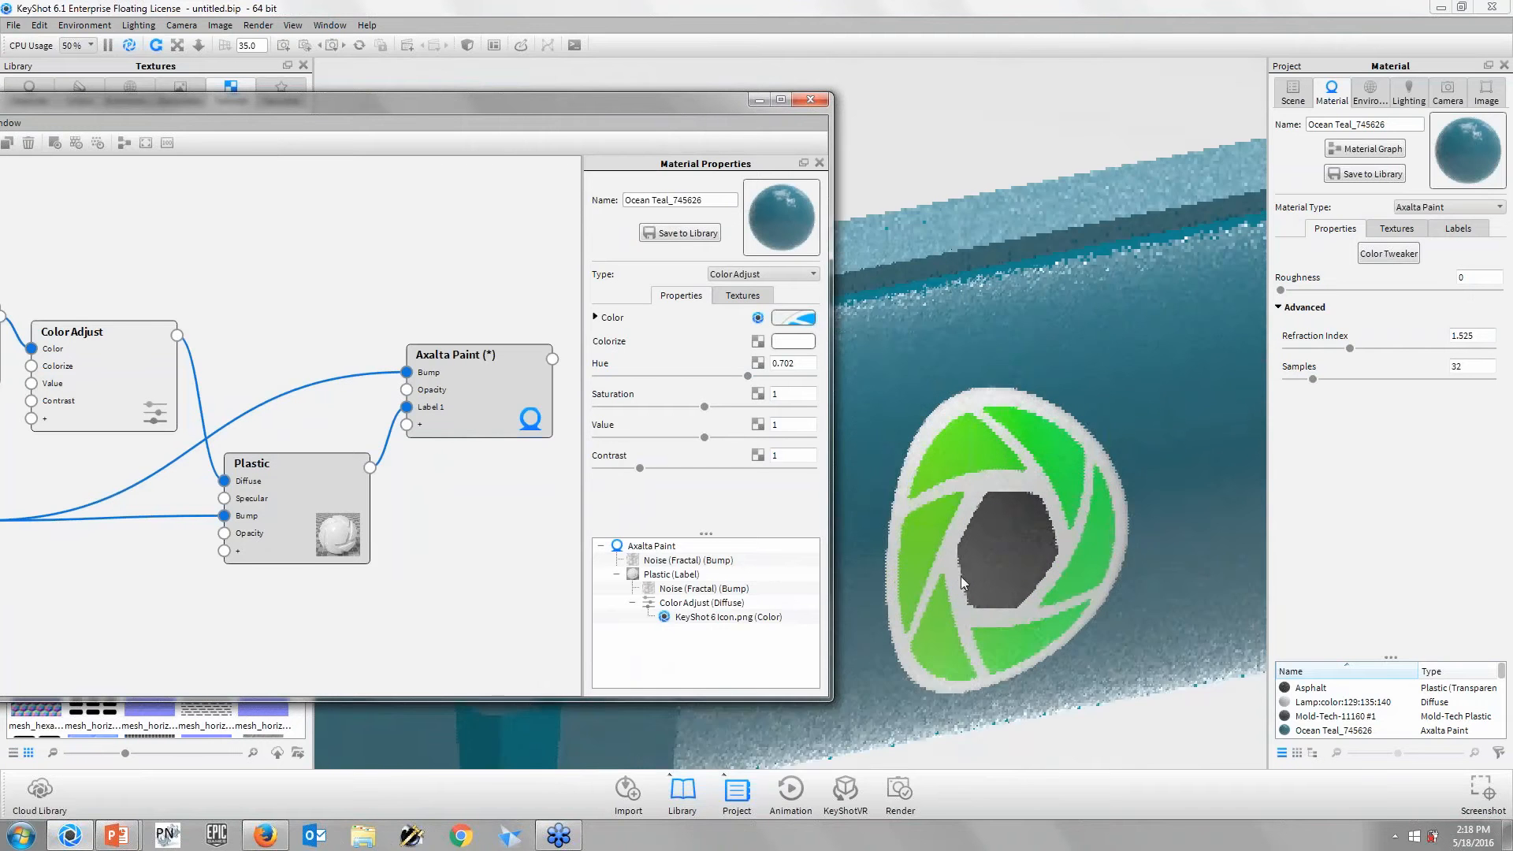
{"action": "scroll", "coordinate": [957, 562], "scroll_direction": "down", "scroll_amount": 4}
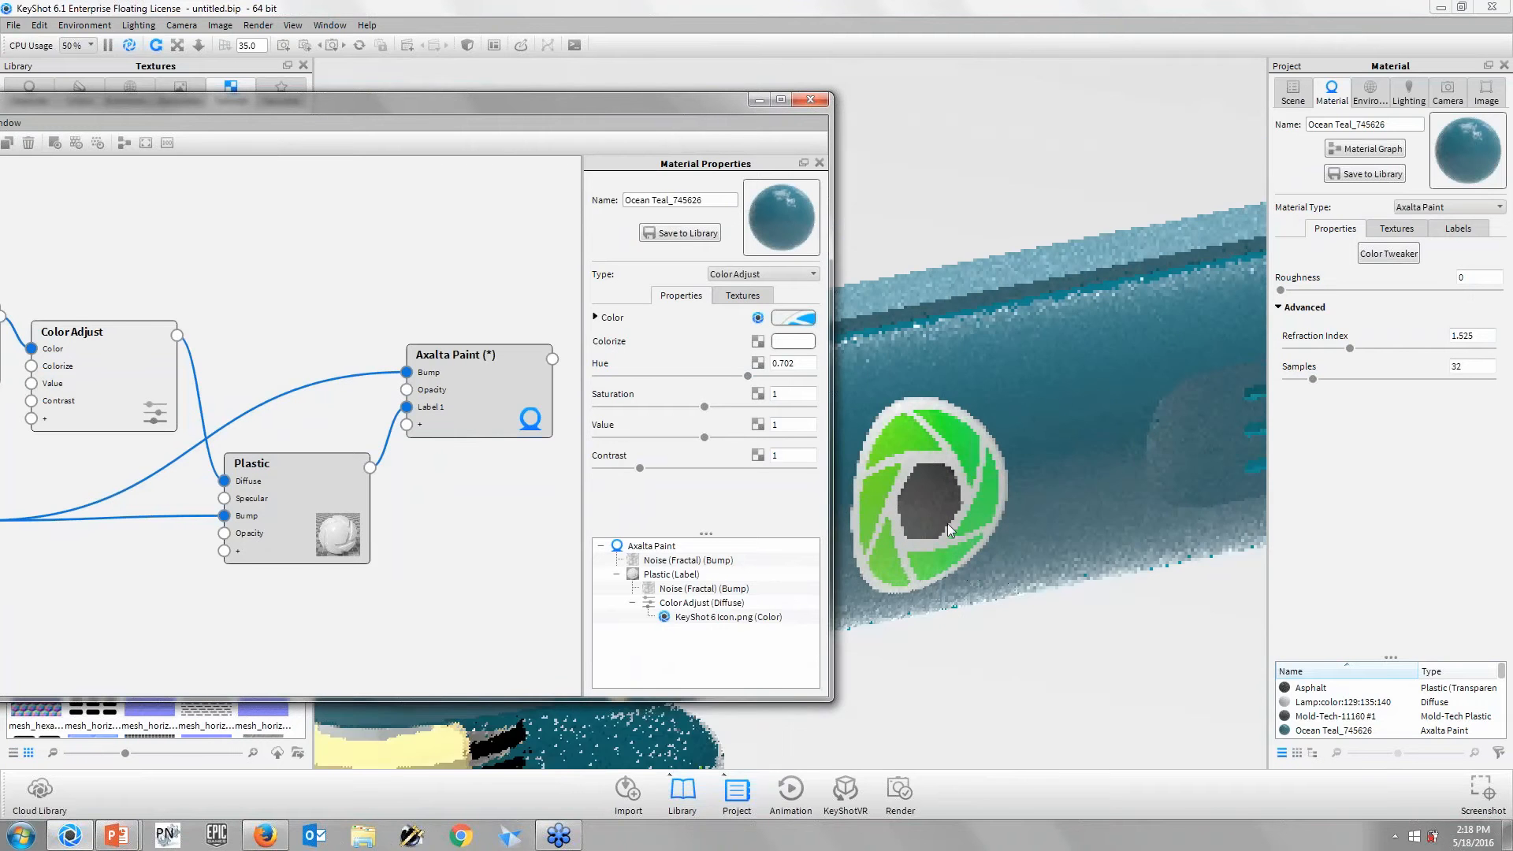
{"action": "scroll", "coordinate": [958, 605], "scroll_direction": "up", "scroll_amount": 3}
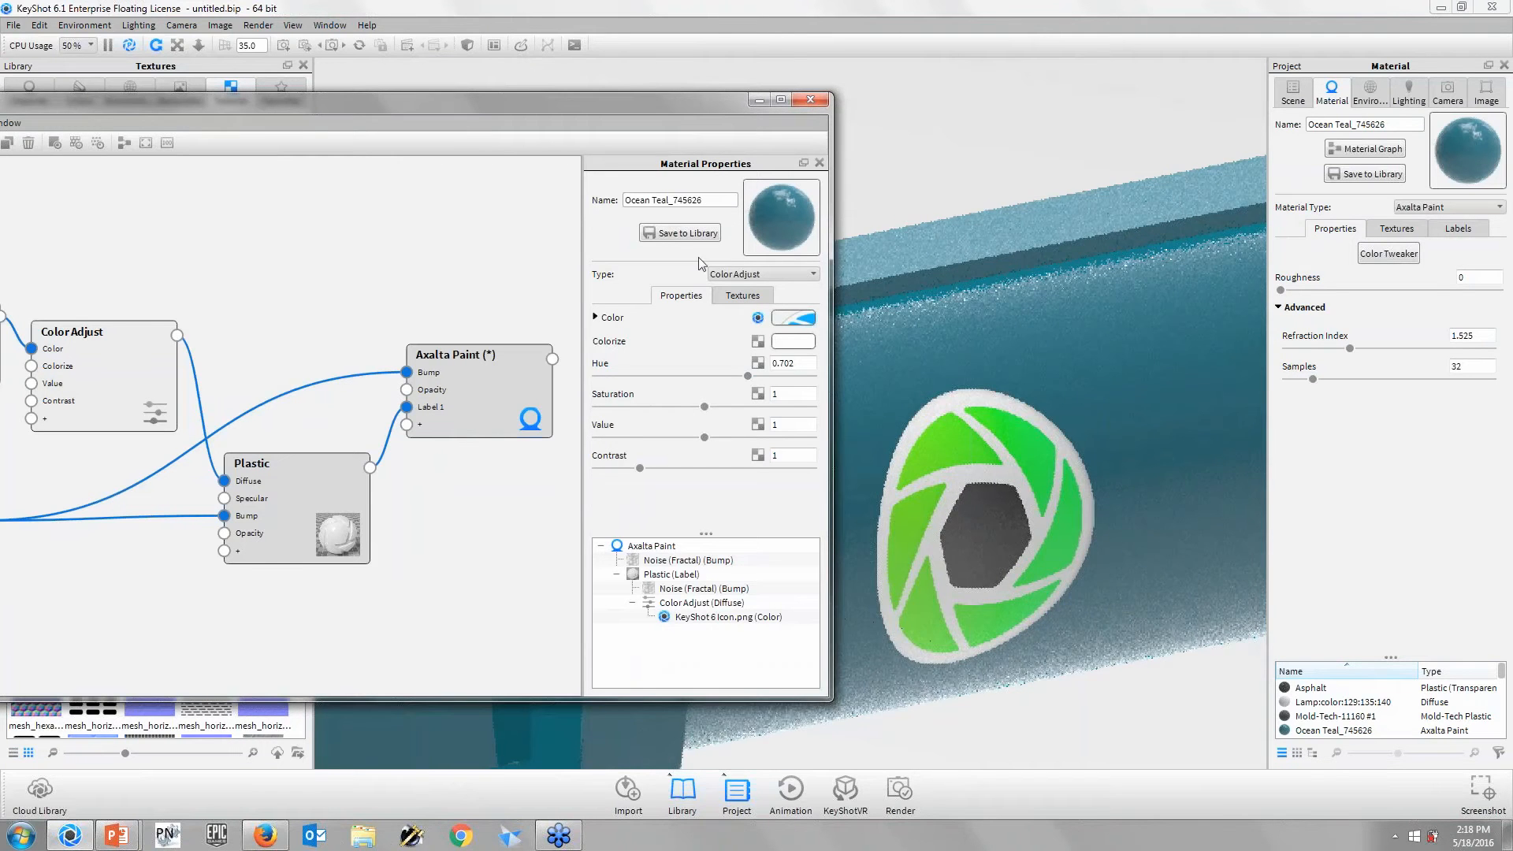
- Assign a Camouflage texture to the Color Adjust node's Colorize input and examine the icon label up close
{"action": "left_click", "coordinate": [742, 294]}
{"action": "left_click", "coordinate": [679, 337]}
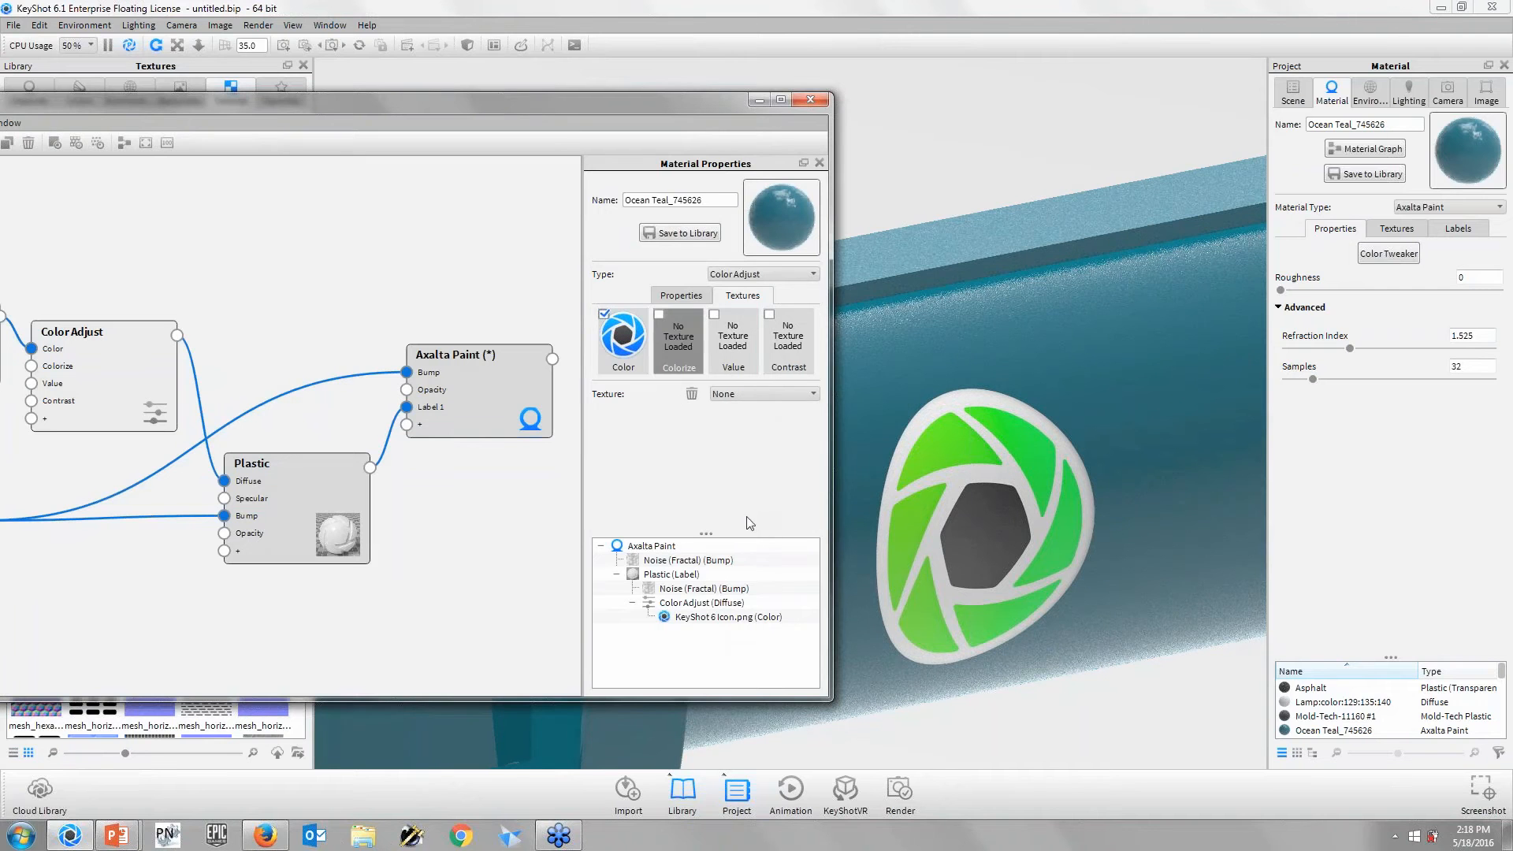
{"action": "left_click", "coordinate": [769, 395]}
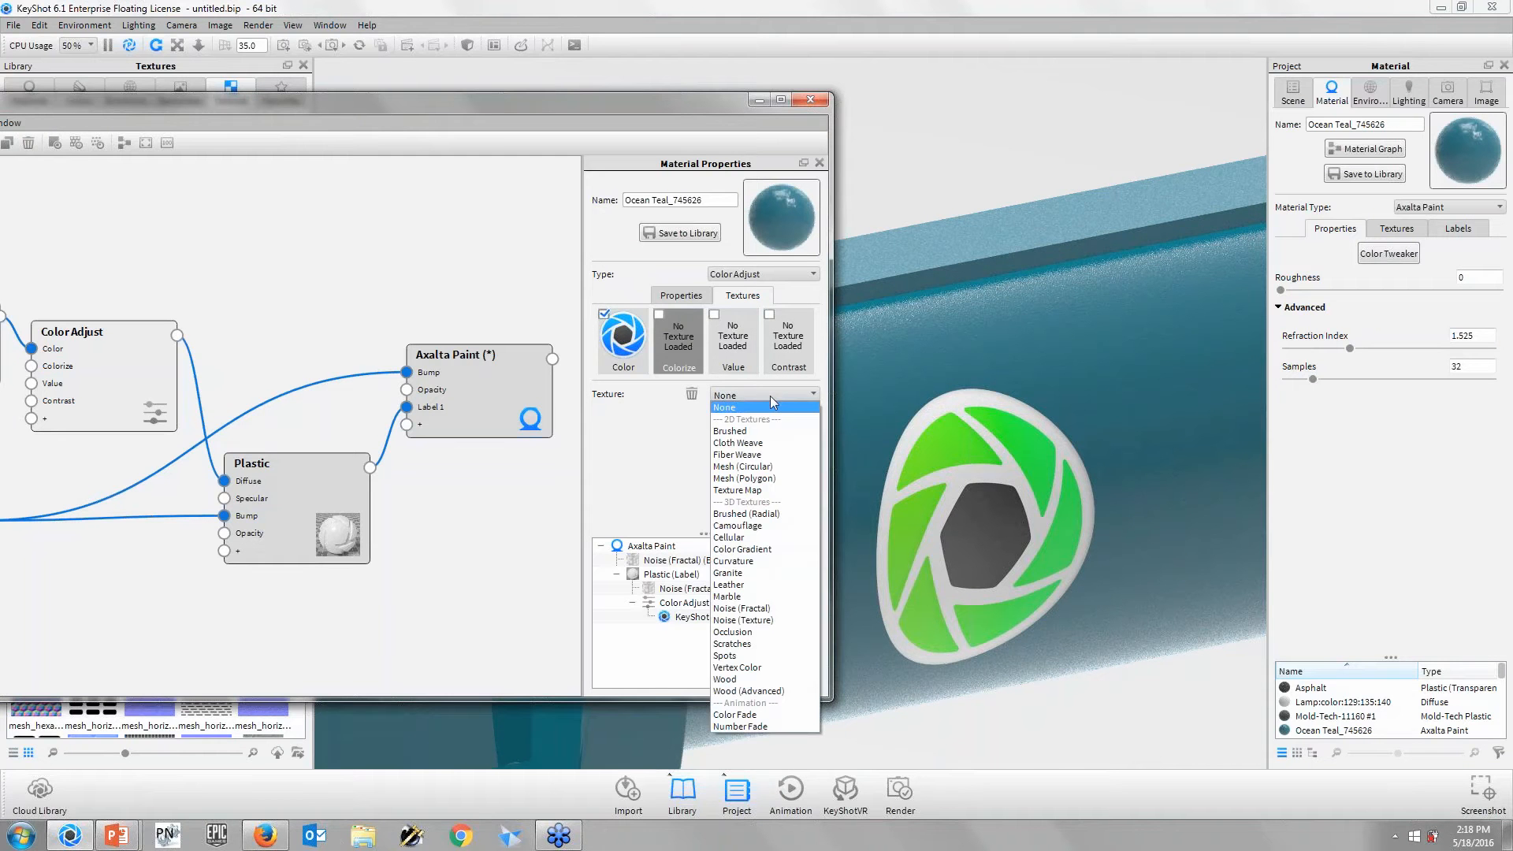
{"action": "left_click", "coordinate": [738, 526]}
{"action": "scroll", "coordinate": [999, 612], "scroll_direction": "up", "scroll_amount": 3}
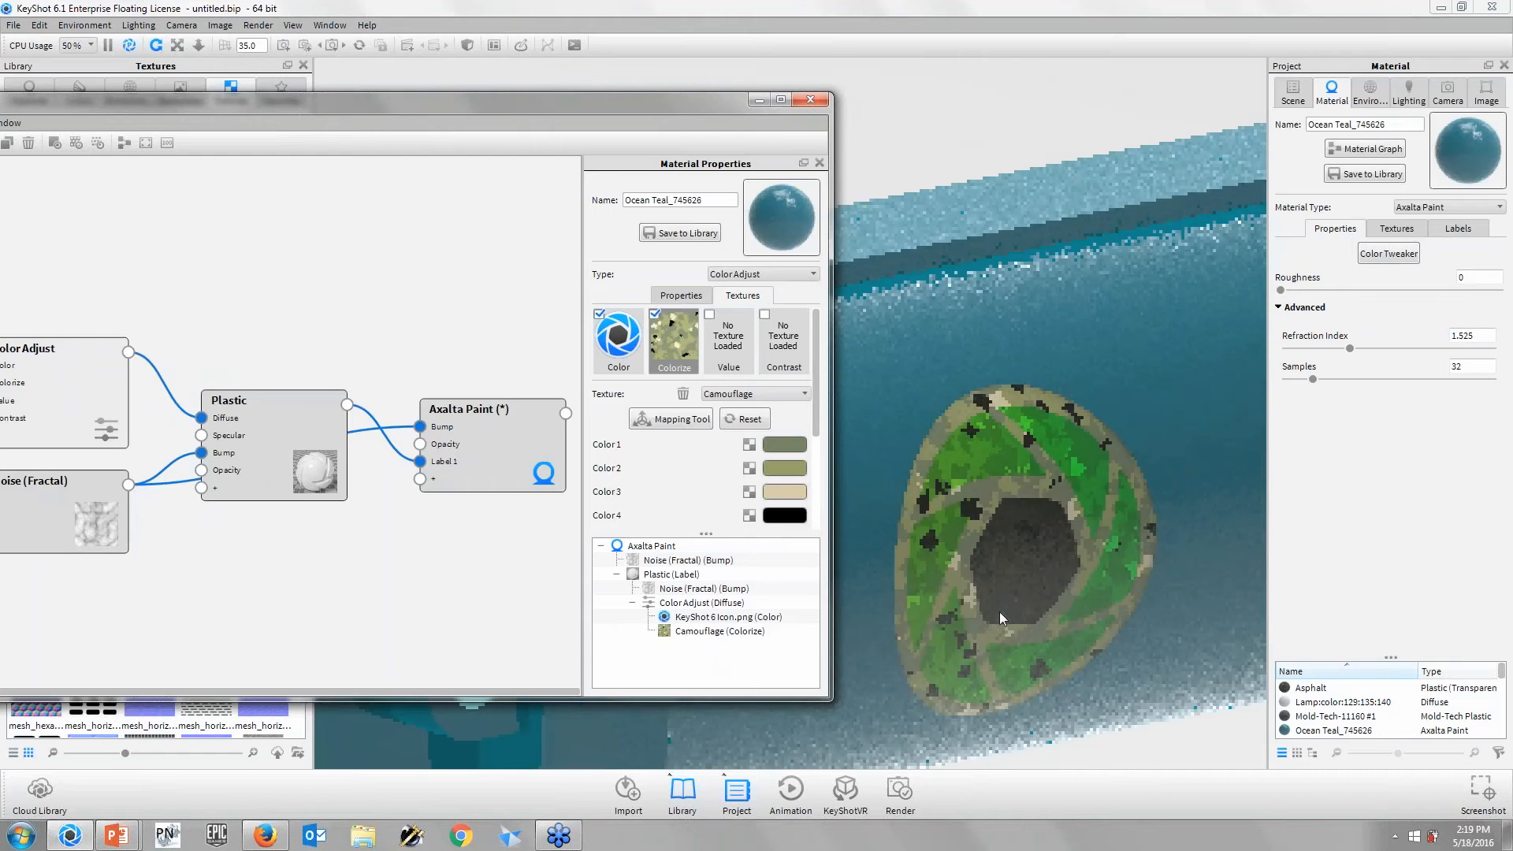
{"action": "middle_click_drag", "start_coordinate": [1021, 571], "coordinate": [972, 457]}
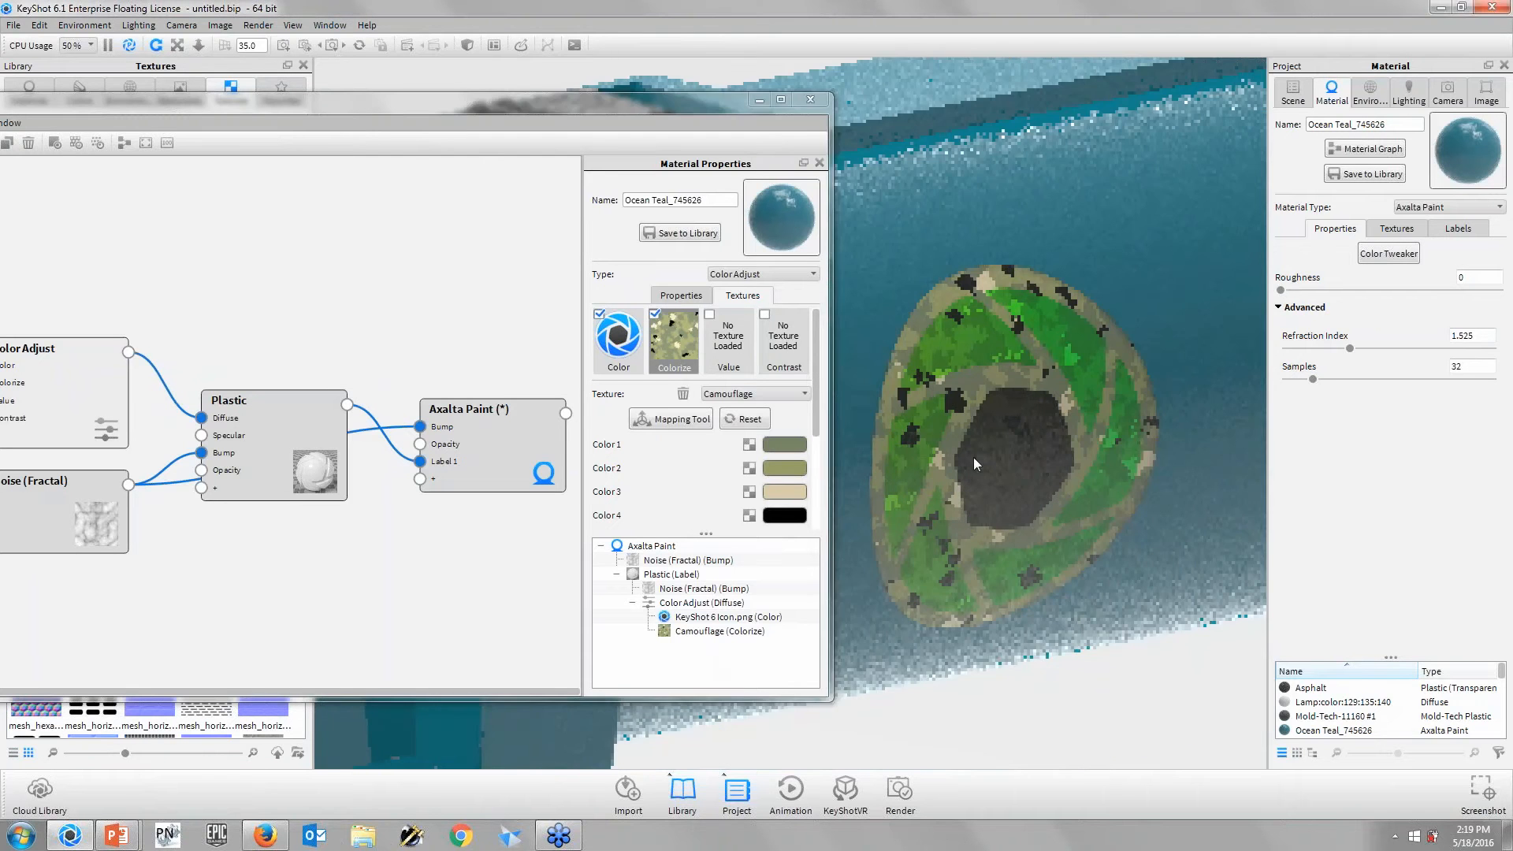
{"action": "scroll", "coordinate": [974, 458], "scroll_direction": "up", "scroll_amount": 2}
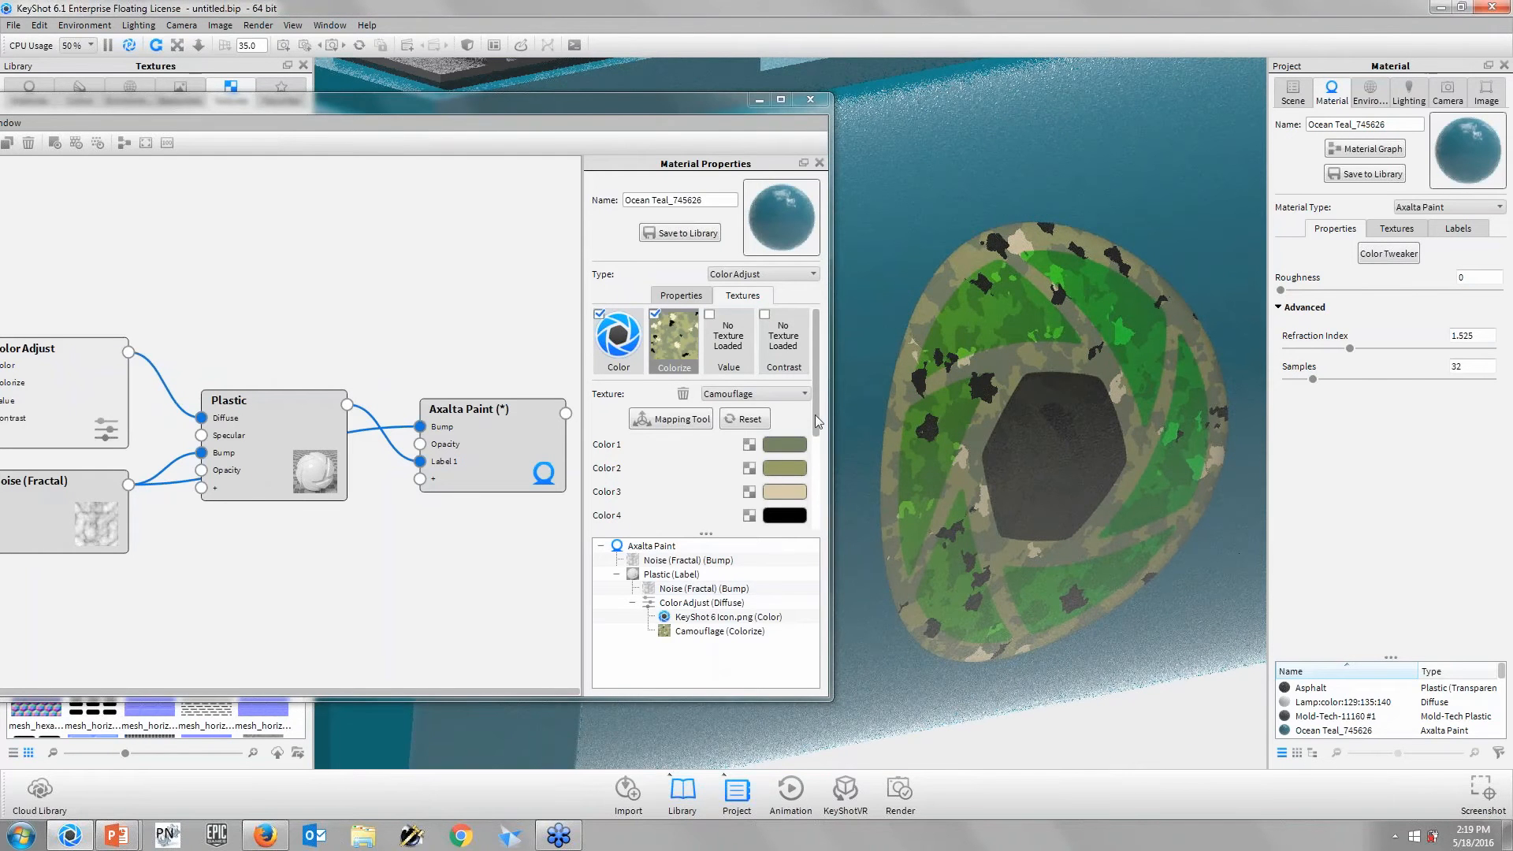
- Set the camouflage Color Balance to 0, enable Mix Colors and close the material graph
{"action": "left_click_drag", "start_coordinate": [815, 414], "coordinate": [816, 509]}
{"action": "left_click_drag", "start_coordinate": [700, 421], "coordinate": [596, 422]}
{"action": "left_click", "coordinate": [620, 501]}
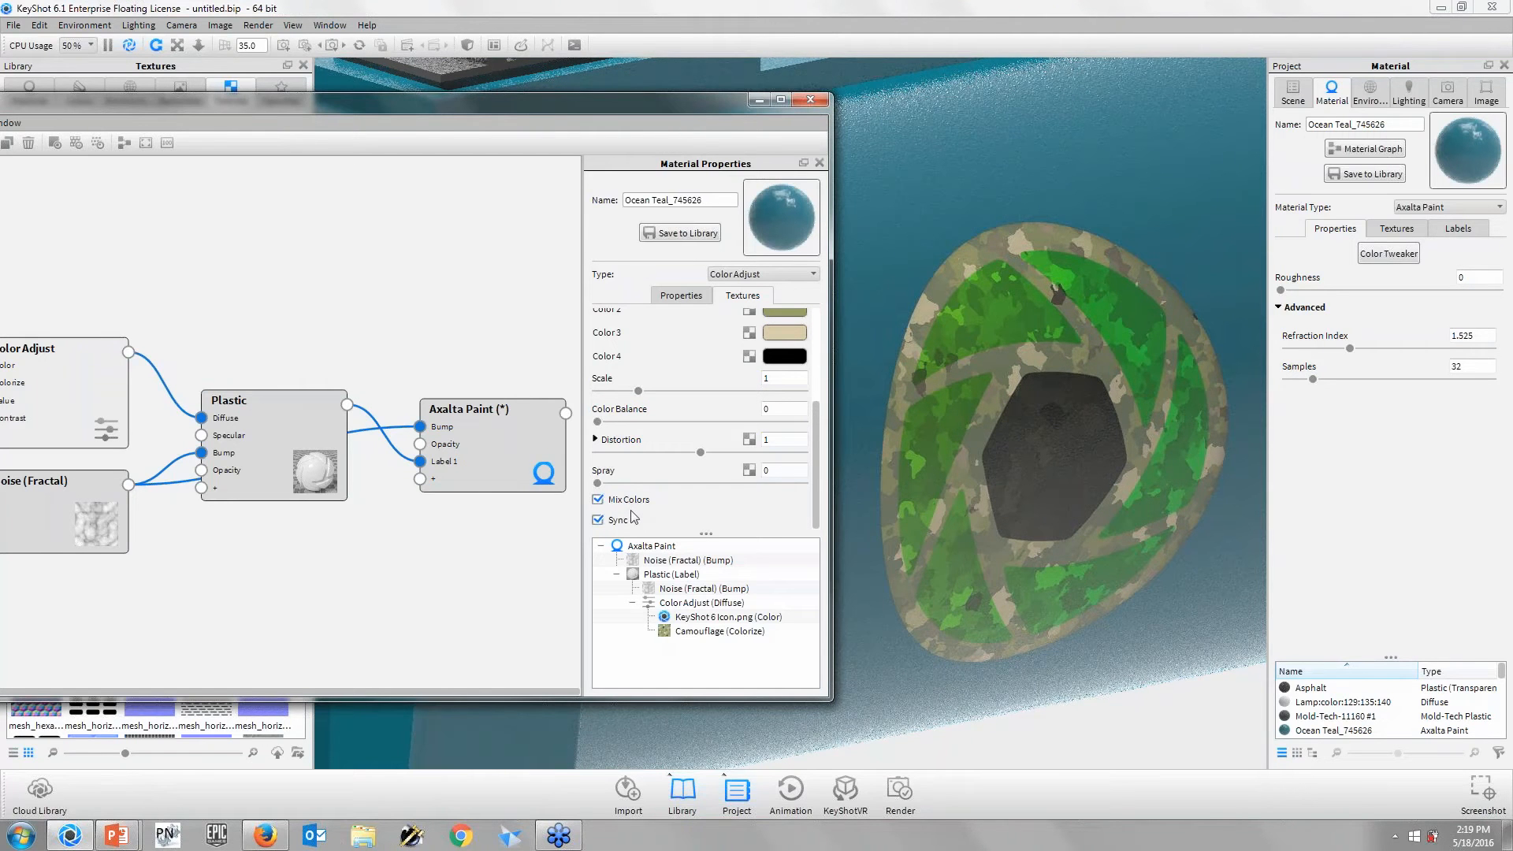
{"action": "left_click", "coordinate": [810, 101]}
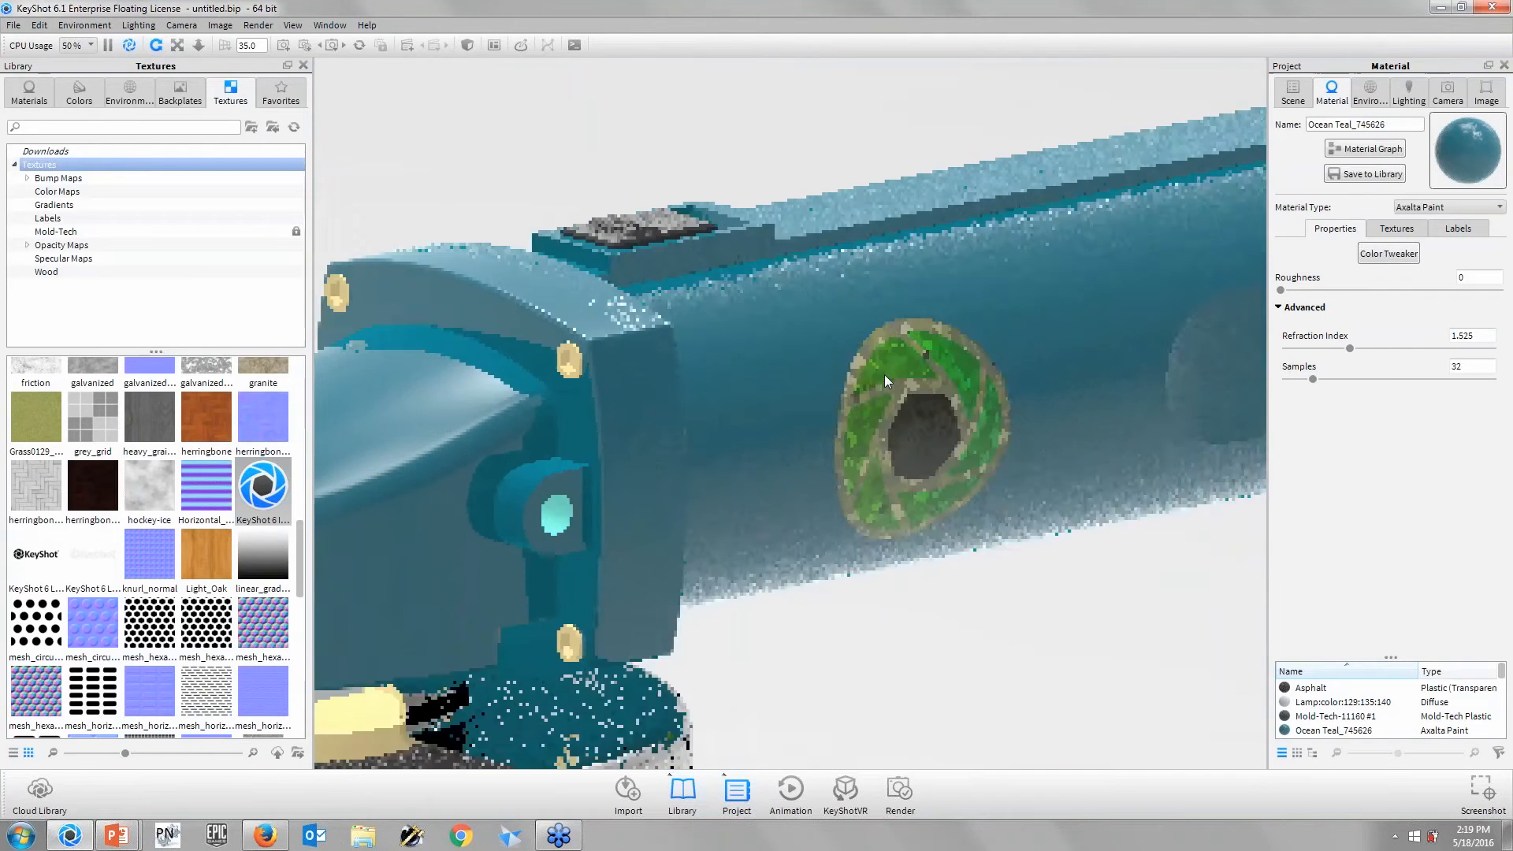
- Bring the grinder's head into view and open the material graph of its Ocean Teal paint
{"action": "scroll", "coordinate": [884, 375], "scroll_direction": "down", "scroll_amount": 1}
{"action": "middle_click_drag", "start_coordinate": [884, 339], "coordinate": [1084, 273]}
{"action": "middle_click_drag", "start_coordinate": [951, 578], "coordinate": [1206, 589]}
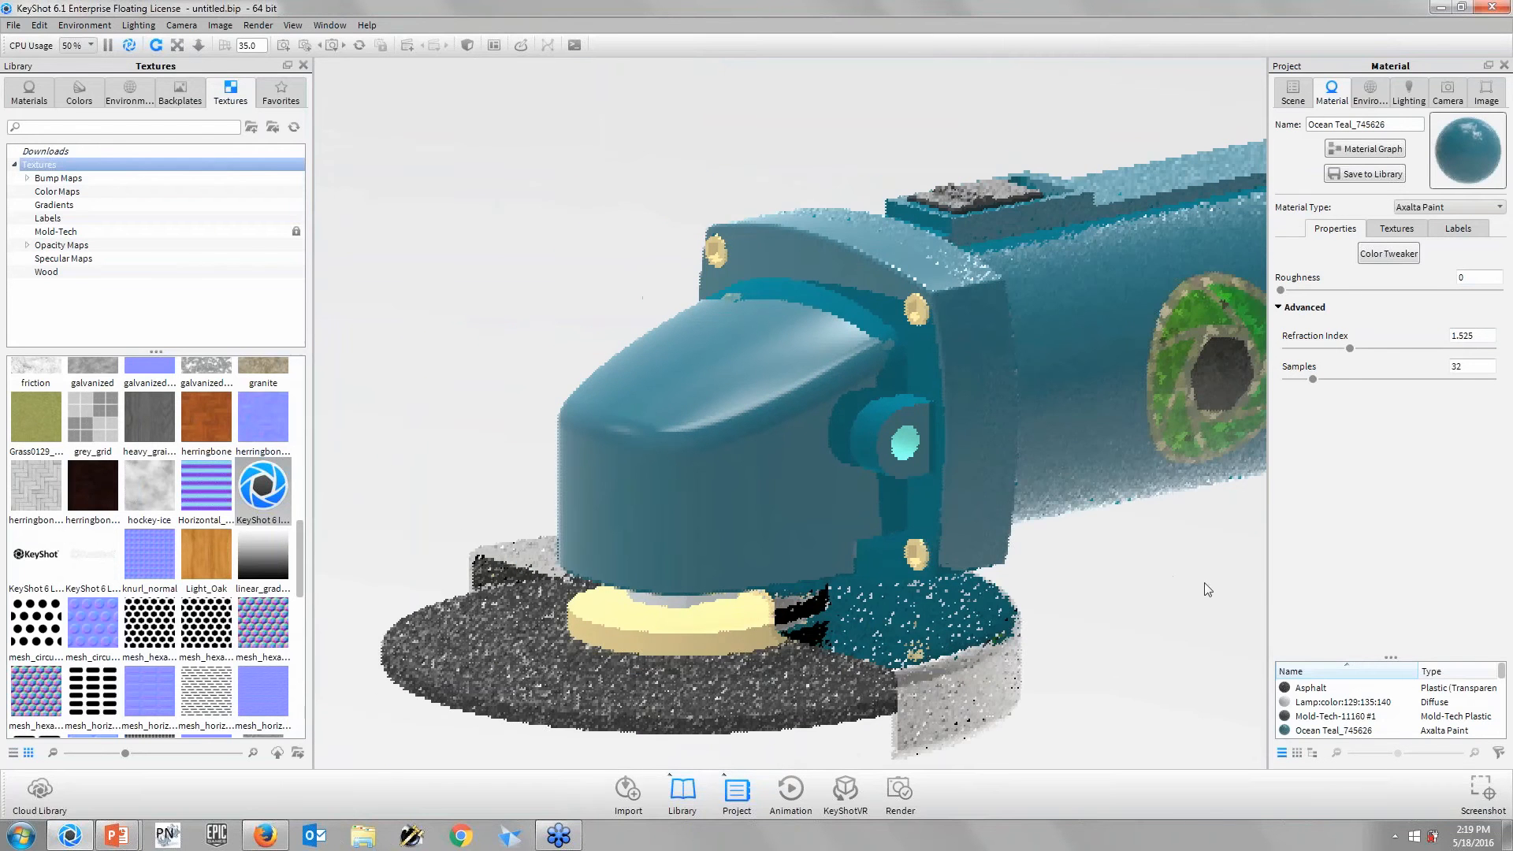
{"action": "left_click", "coordinate": [1364, 148]}
{"action": "left_click_drag", "start_coordinate": [509, 103], "coordinate": [856, 504]}
{"action": "left_click_drag", "start_coordinate": [782, 365], "coordinate": [904, 134]}
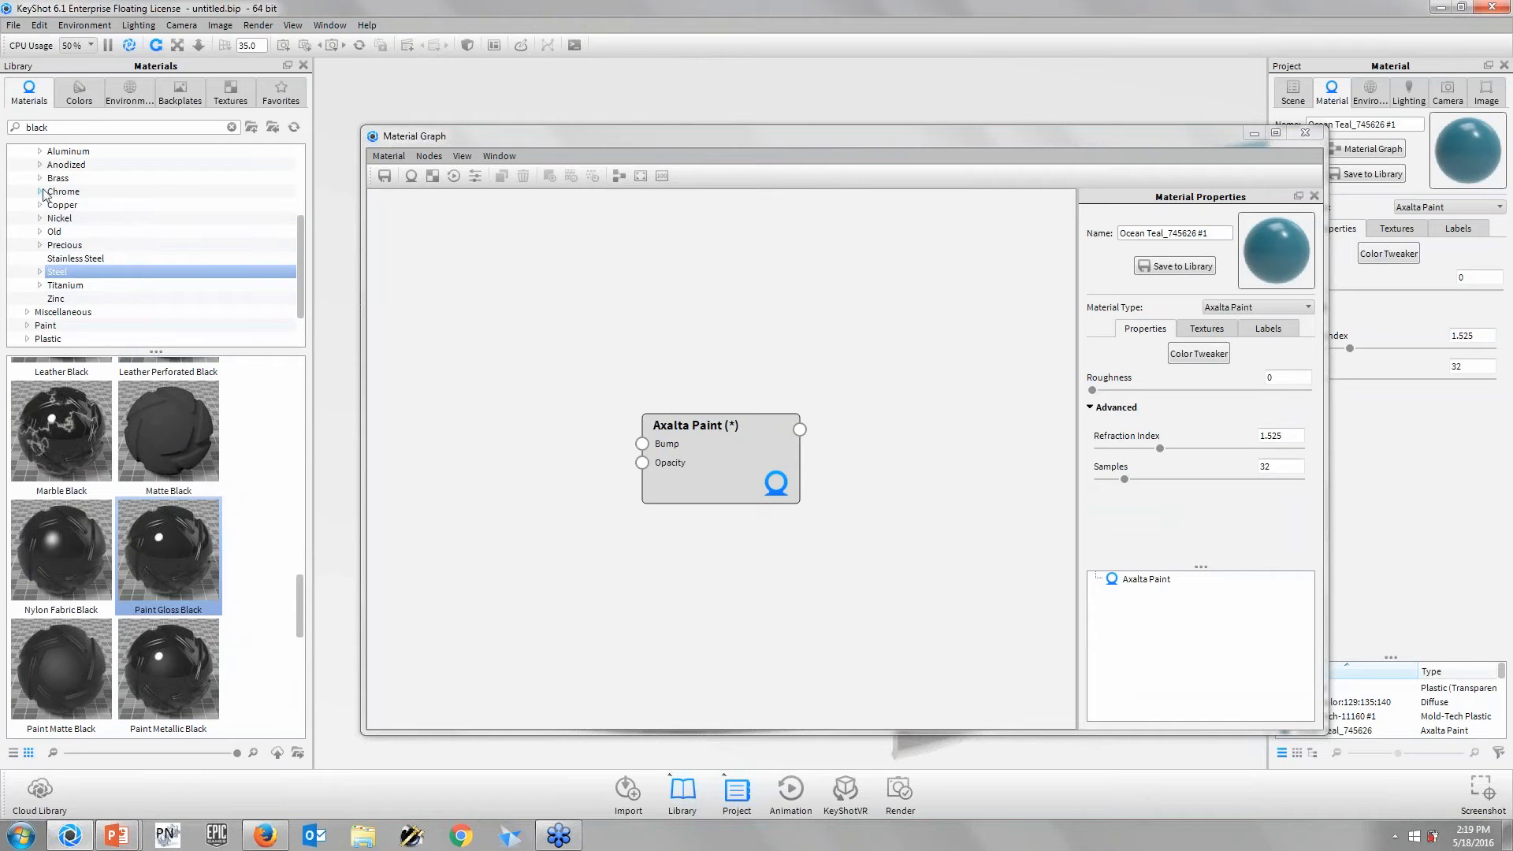
- Add the textured Aluminum Squares library material to the graph and connect its squares.jpg texture map to Axalta Paint's Bump input
{"action": "left_click", "coordinate": [39, 151]}
{"action": "left_click", "coordinate": [82, 191]}
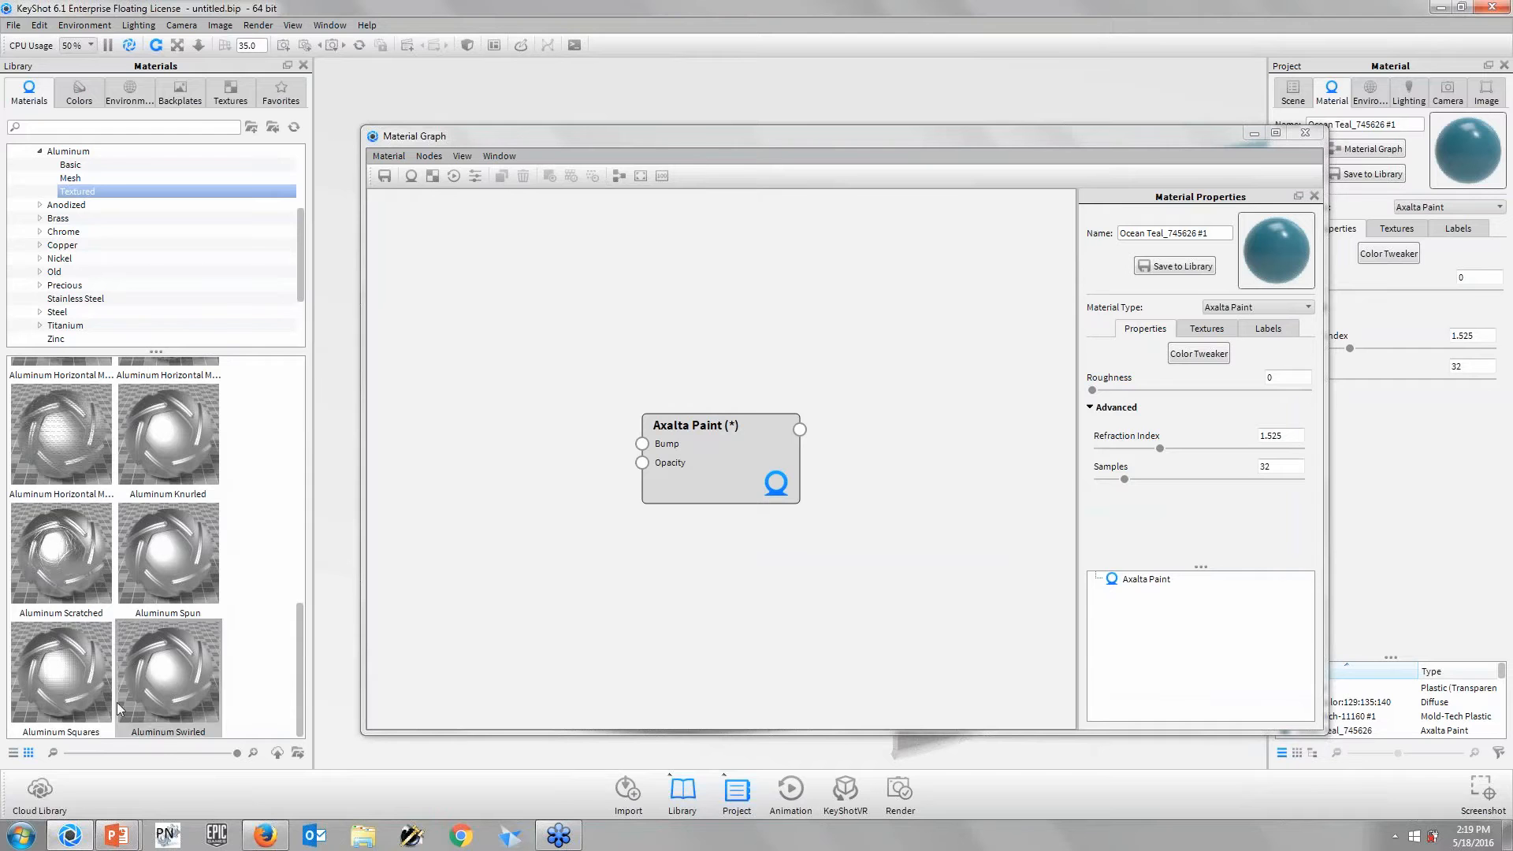
{"action": "left_click_drag", "start_coordinate": [61, 677], "coordinate": [743, 500]}
{"action": "mouse_move", "coordinate": [682, 450]}
{"action": "left_mouse_down"}
{"action": "mouse_move", "coordinate": [669, 587]}
{"action": "mouse_move", "coordinate": [831, 435]}
{"action": "mouse_move", "coordinate": [859, 468]}
{"action": "mouse_move", "coordinate": [849, 451]}
{"action": "left_mouse_up"}
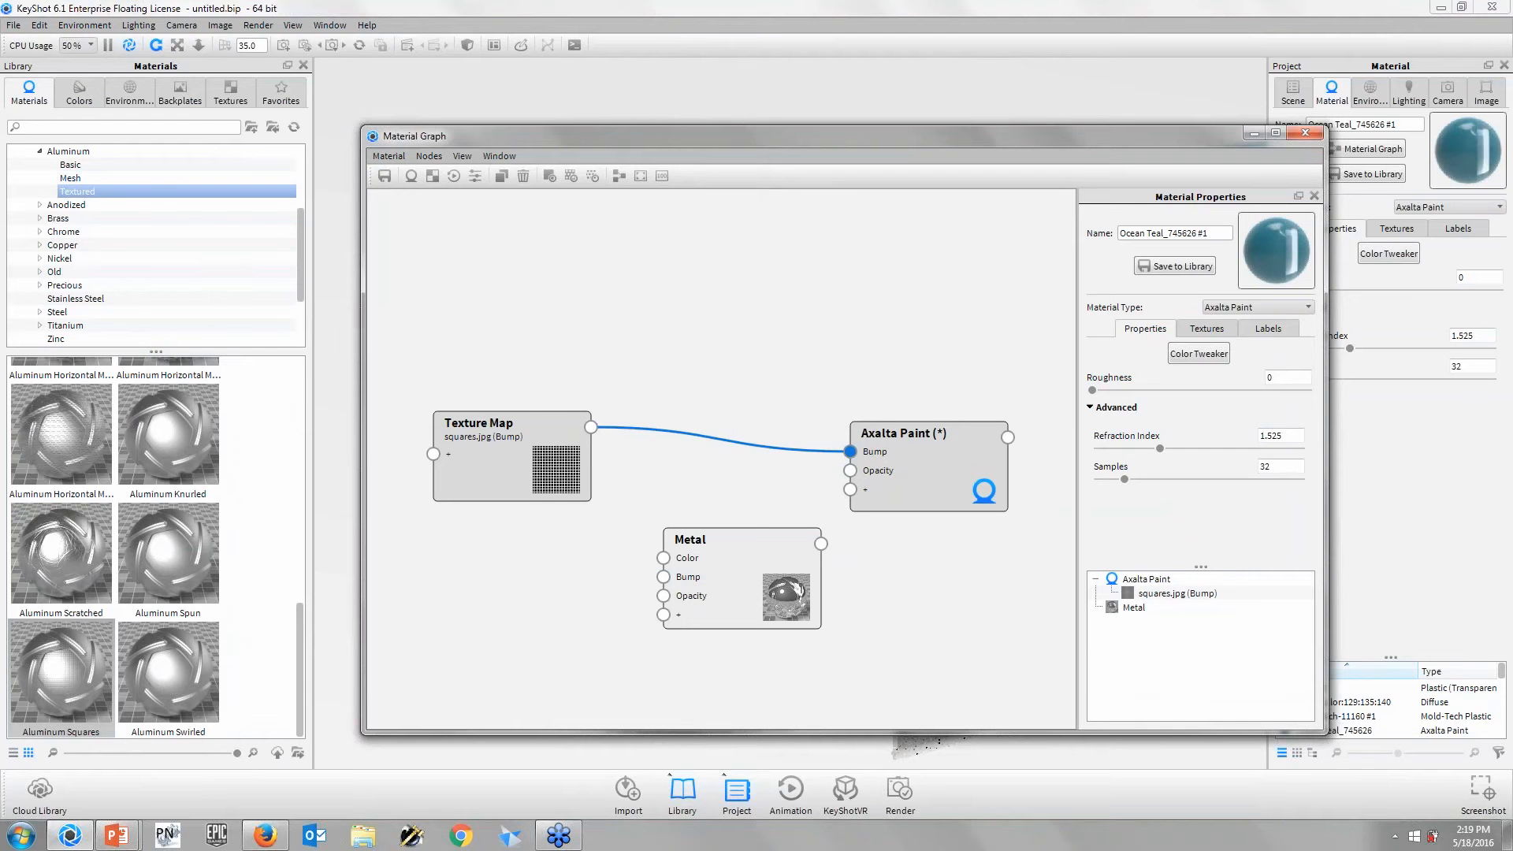
- Delete the unused Metal node from the head's material graph and close the graph
{"action": "mouse_move", "coordinate": [1151, 130]}
{"action": "left_mouse_down"}
{"action": "mouse_move", "coordinate": [579, 102]}
{"action": "mouse_move", "coordinate": [394, 119]}
{"action": "mouse_move", "coordinate": [1160, 487]}
{"action": "mouse_move", "coordinate": [1153, 417]}
{"action": "mouse_move", "coordinate": [669, 72]}
{"action": "mouse_move", "coordinate": [568, 73]}
{"action": "mouse_move", "coordinate": [534, 49]}
{"action": "left_mouse_up"}
{"action": "mouse_move", "coordinate": [264, 382]}
{"action": "left_mouse_down"}
{"action": "mouse_move", "coordinate": [78, 489]}
{"action": "mouse_move", "coordinate": [265, 383]}
{"action": "left_mouse_up"}
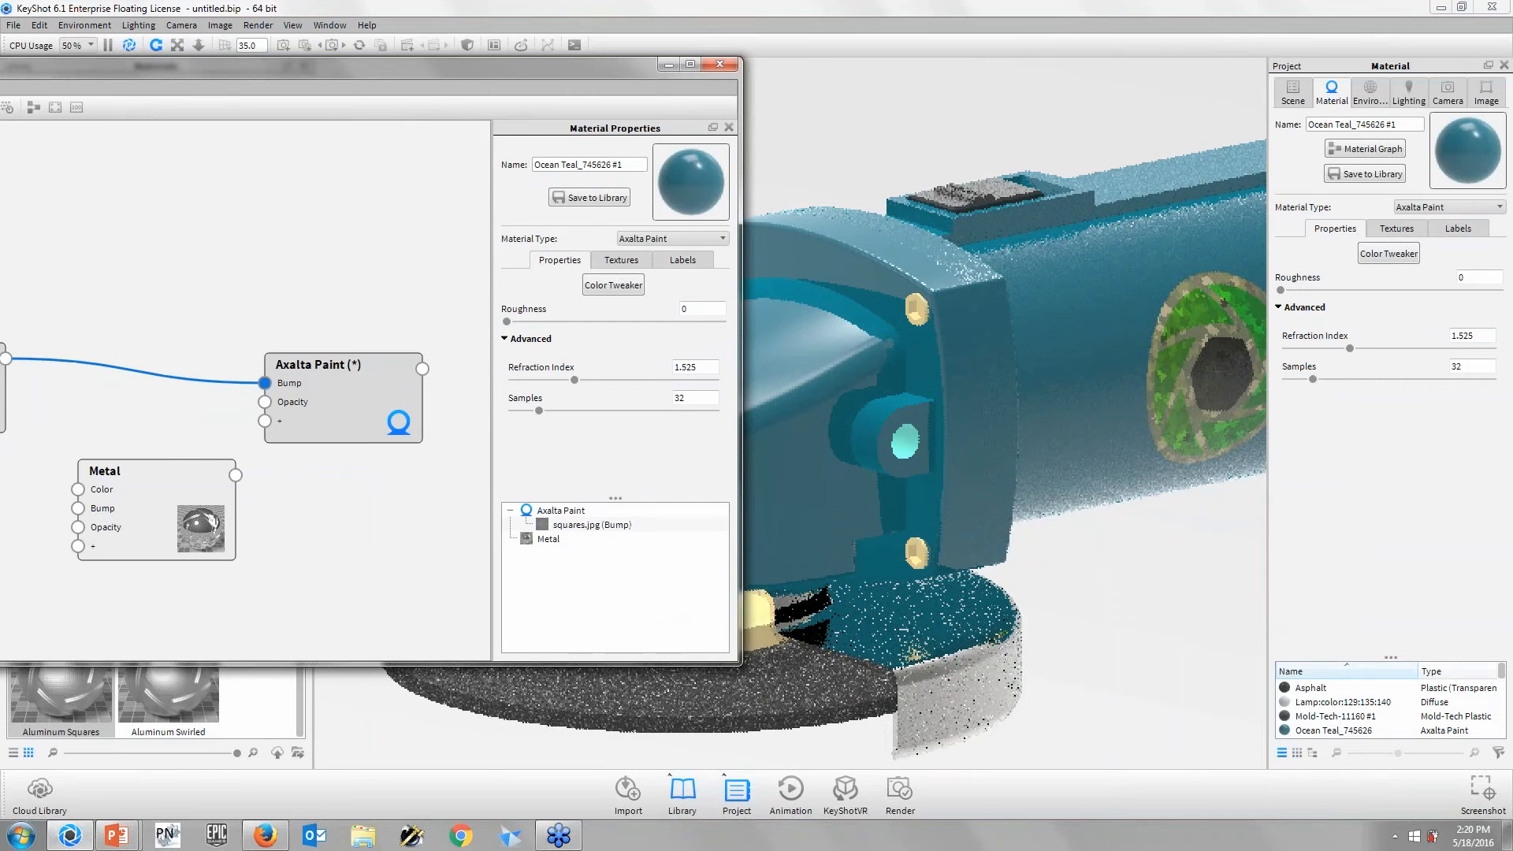
{"action": "right_click", "coordinate": [215, 520]}
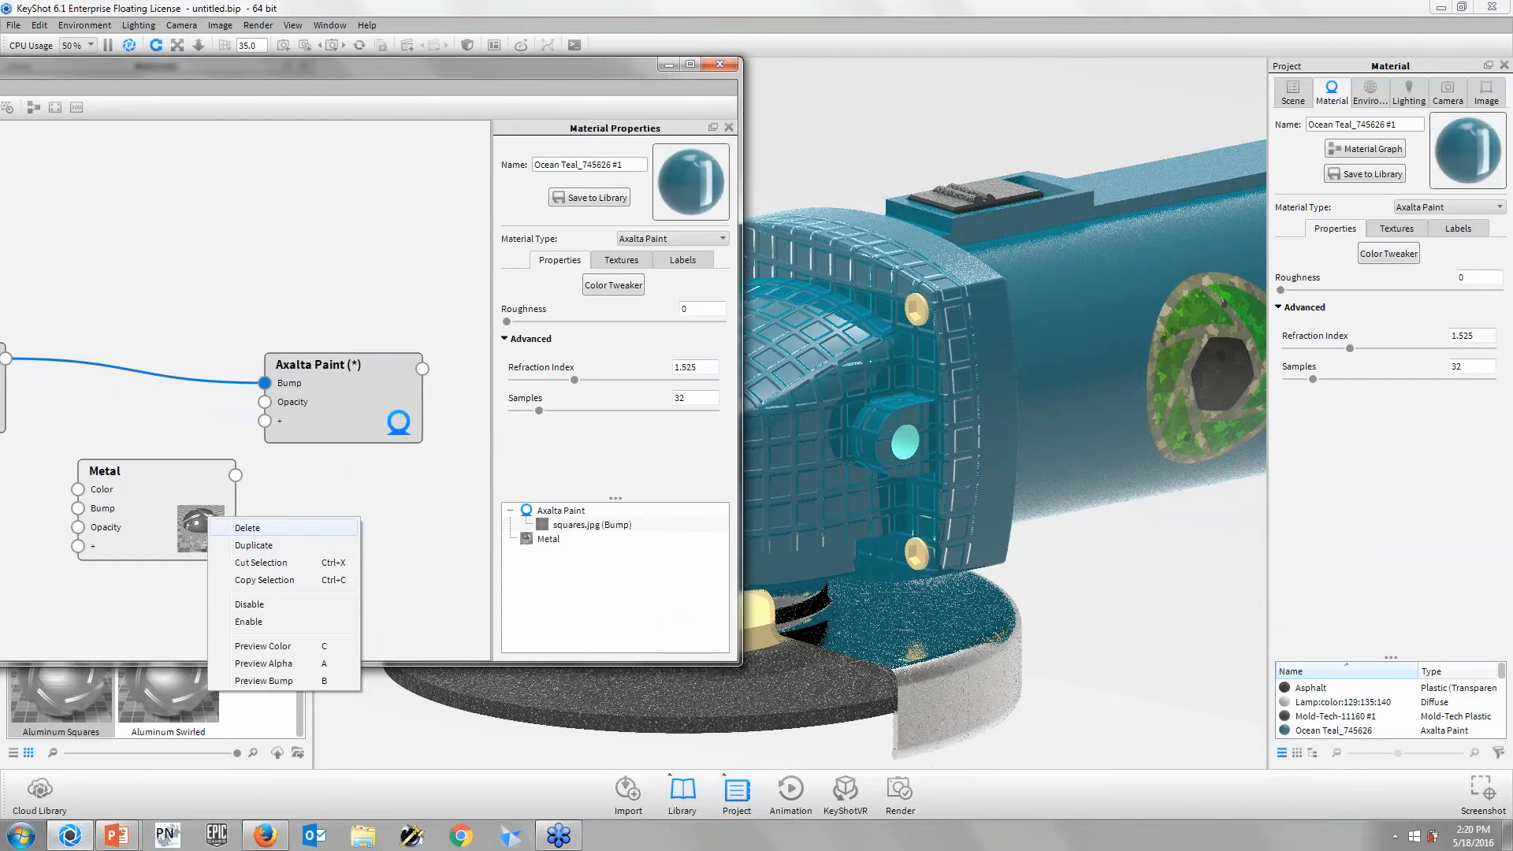
{"action": "left_click", "coordinate": [247, 528]}
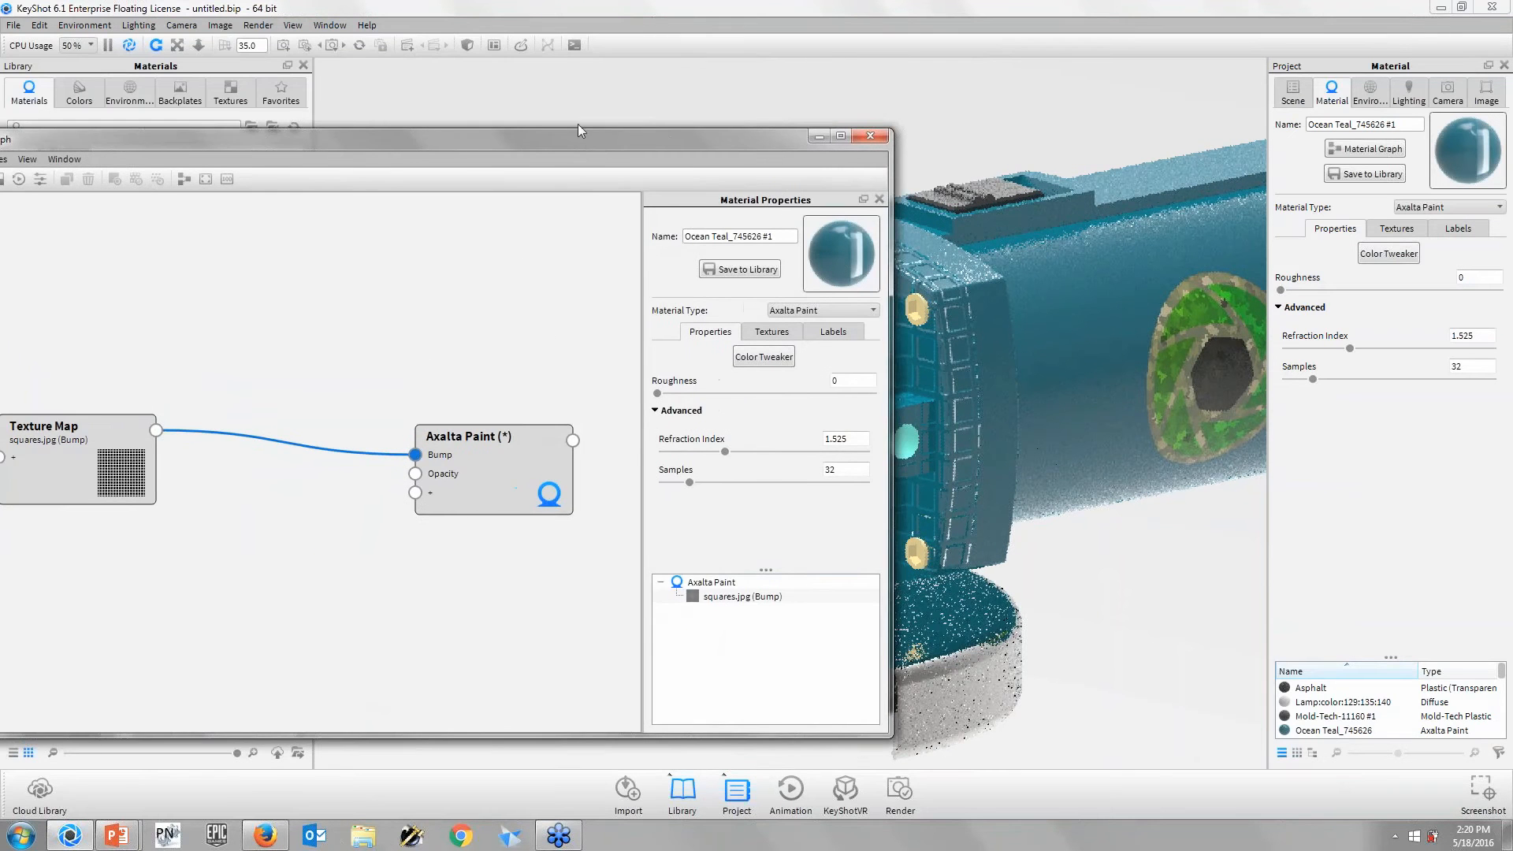
{"action": "left_click_drag", "start_coordinate": [579, 125], "coordinate": [509, 88]}
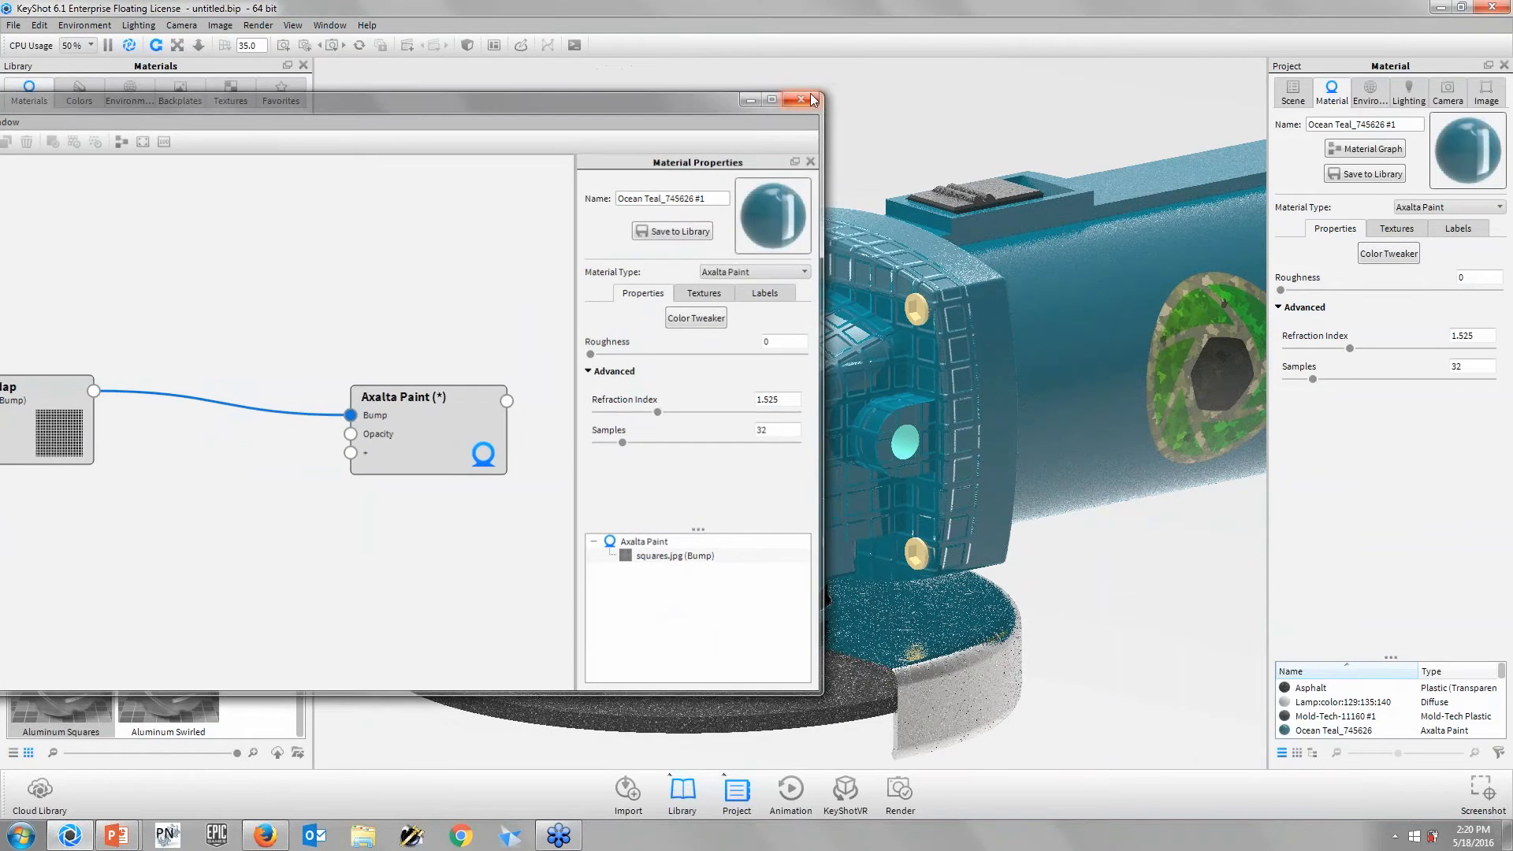
{"action": "left_click", "coordinate": [813, 99]}
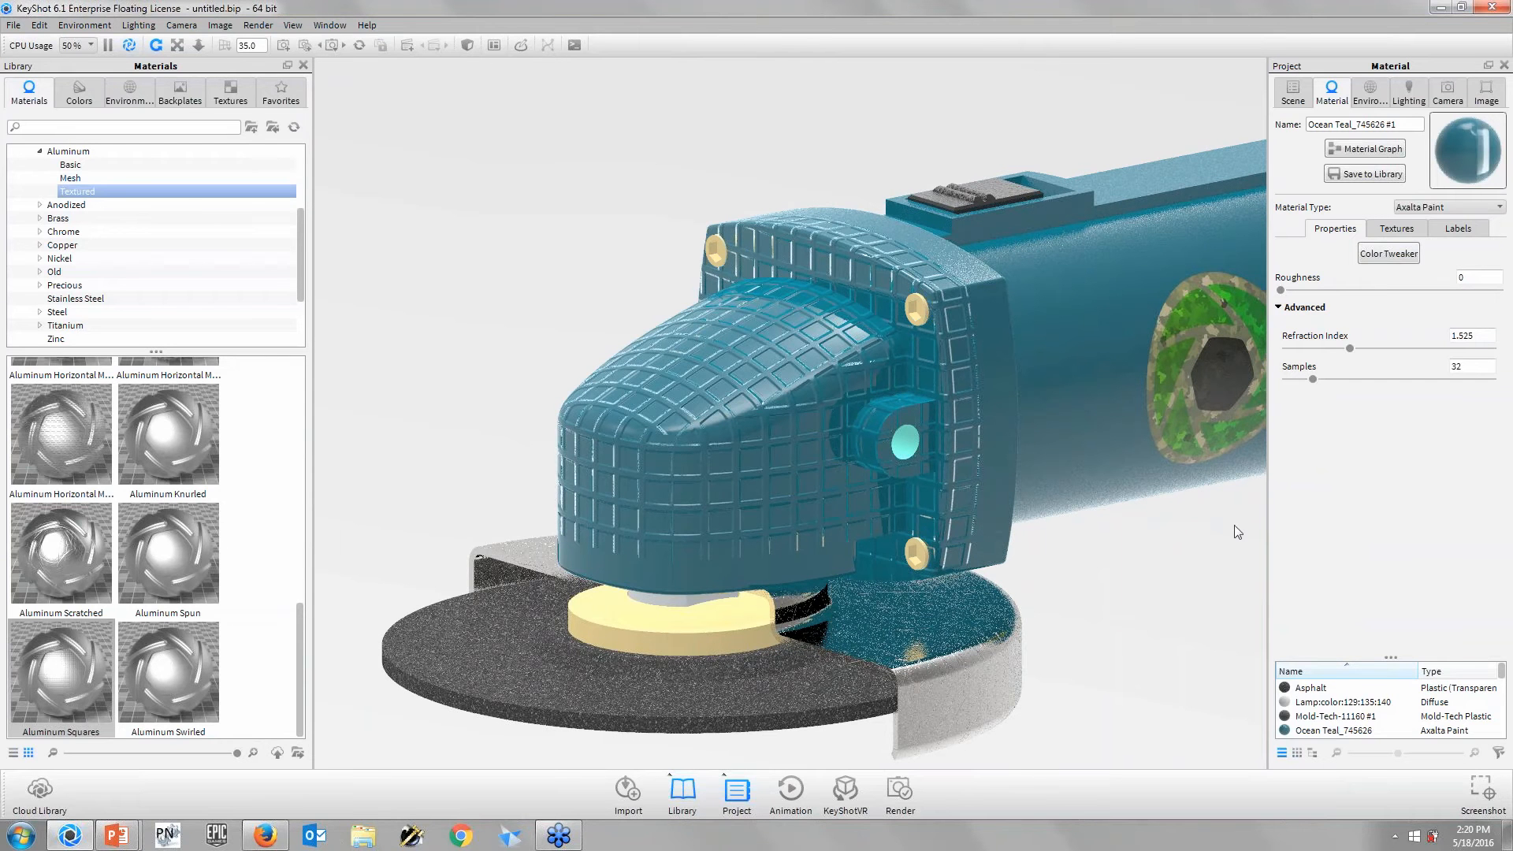
- Switch the head's squares.jpg bump texture to Cylindrical mapping and set its X scale to 0.75
{"action": "left_click", "coordinate": [1396, 229]}
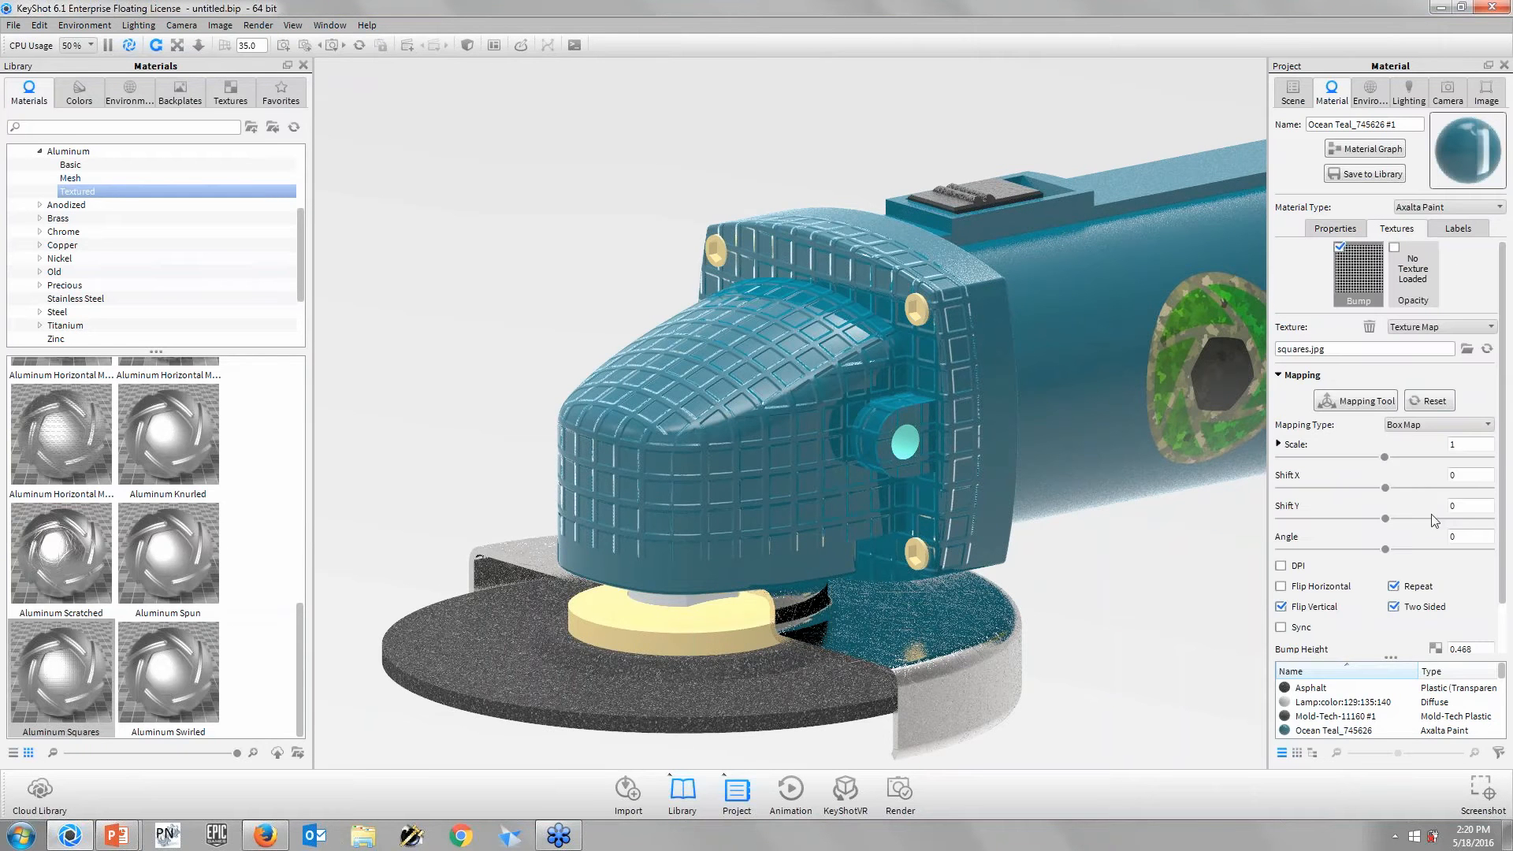
{"action": "left_click_drag", "start_coordinate": [806, 435], "coordinate": [824, 520]}
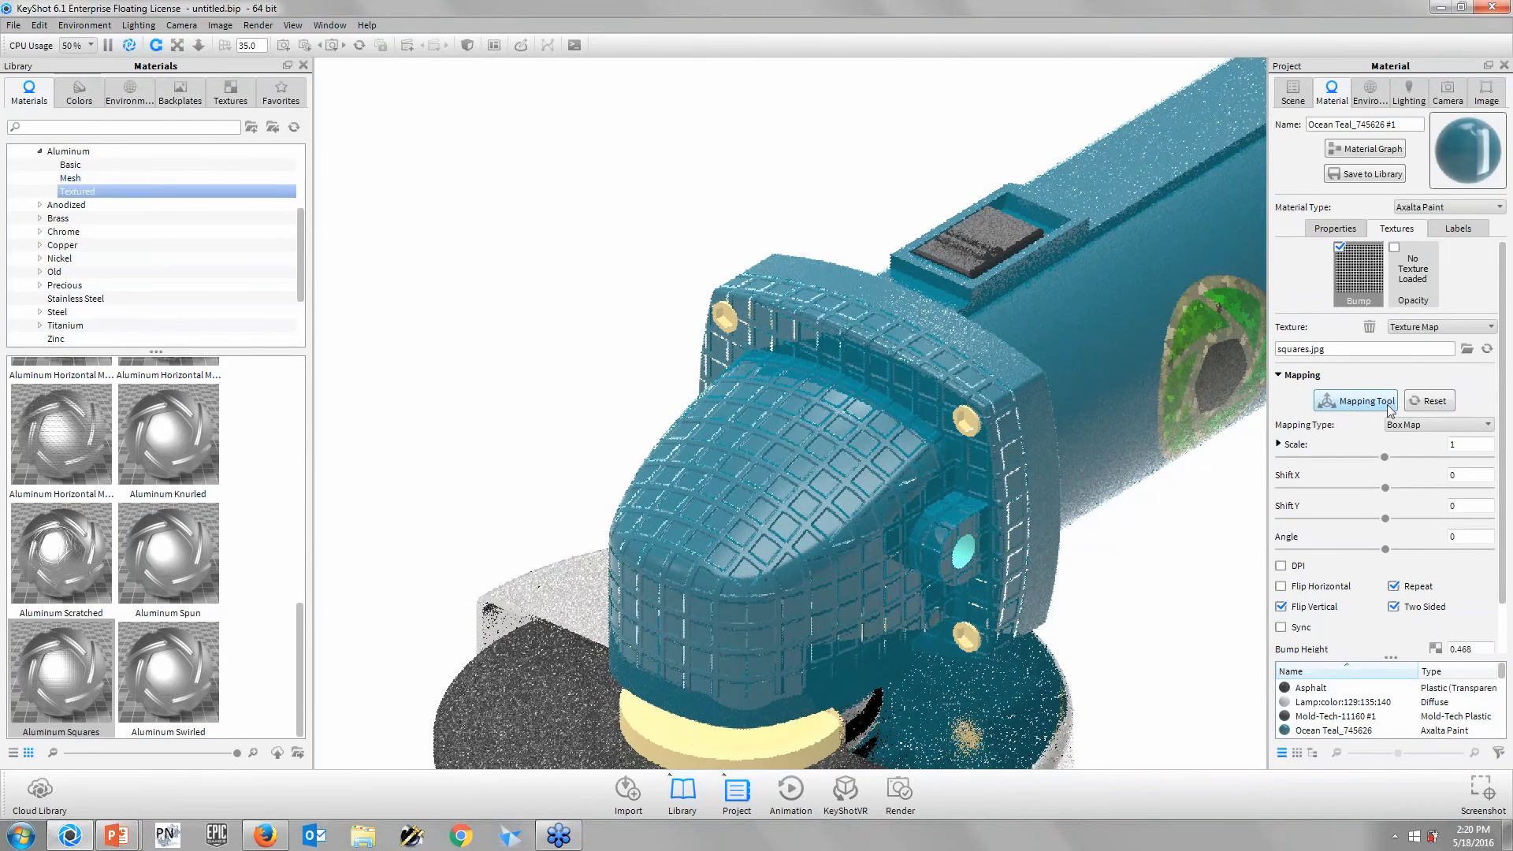
{"action": "left_click", "coordinate": [1441, 424]}
{"action": "left_click", "coordinate": [1428, 510]}
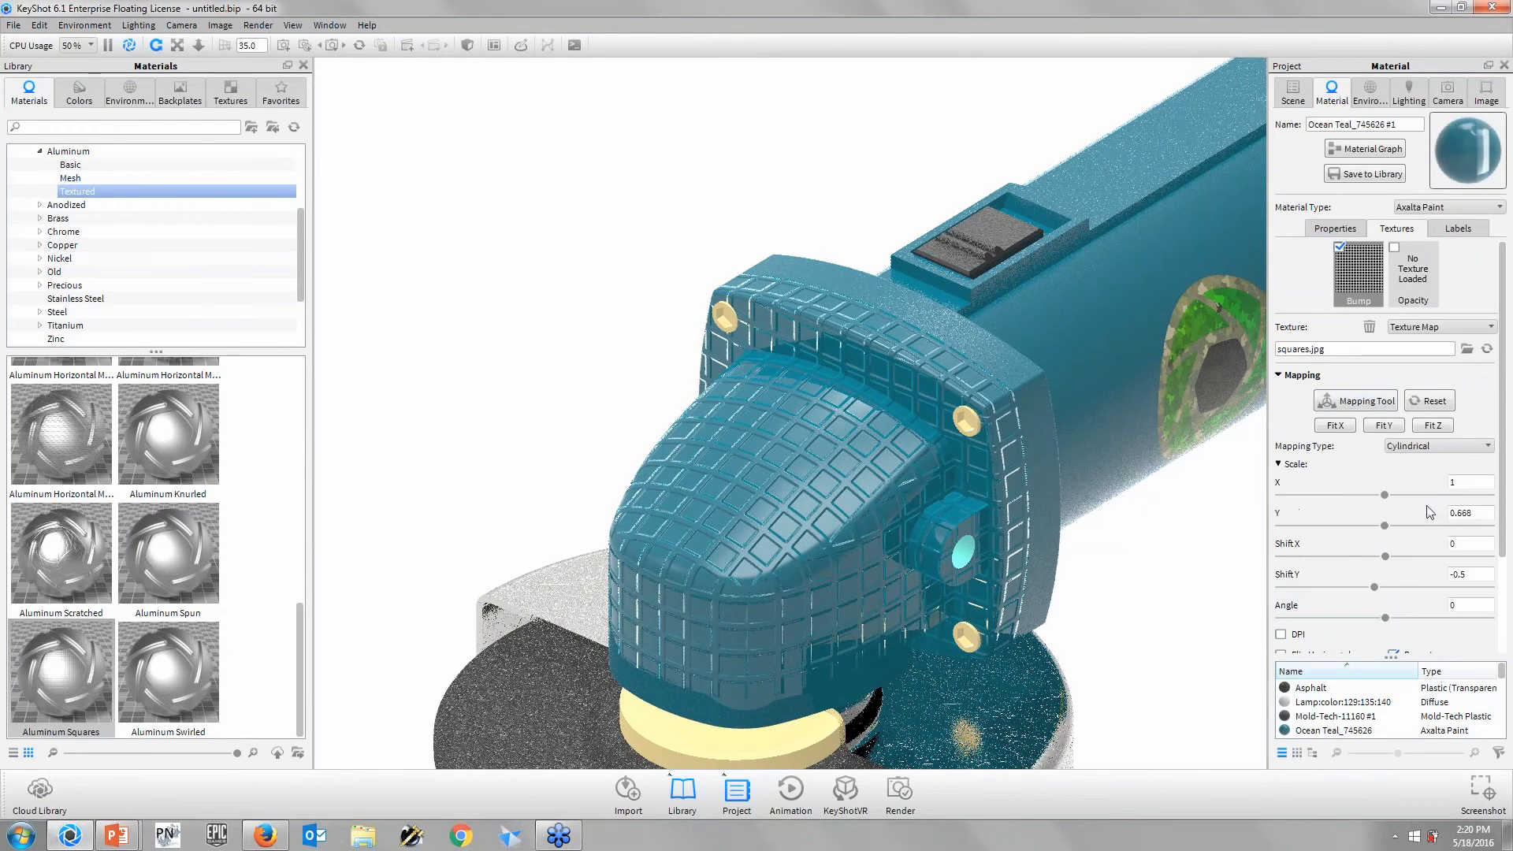
{"action": "left_click", "coordinate": [1475, 482]}
{"action": "key", "text": "BackSpace"}
{"action": "type", "text": "0.75"}
{"action": "key", "text": "Return"}
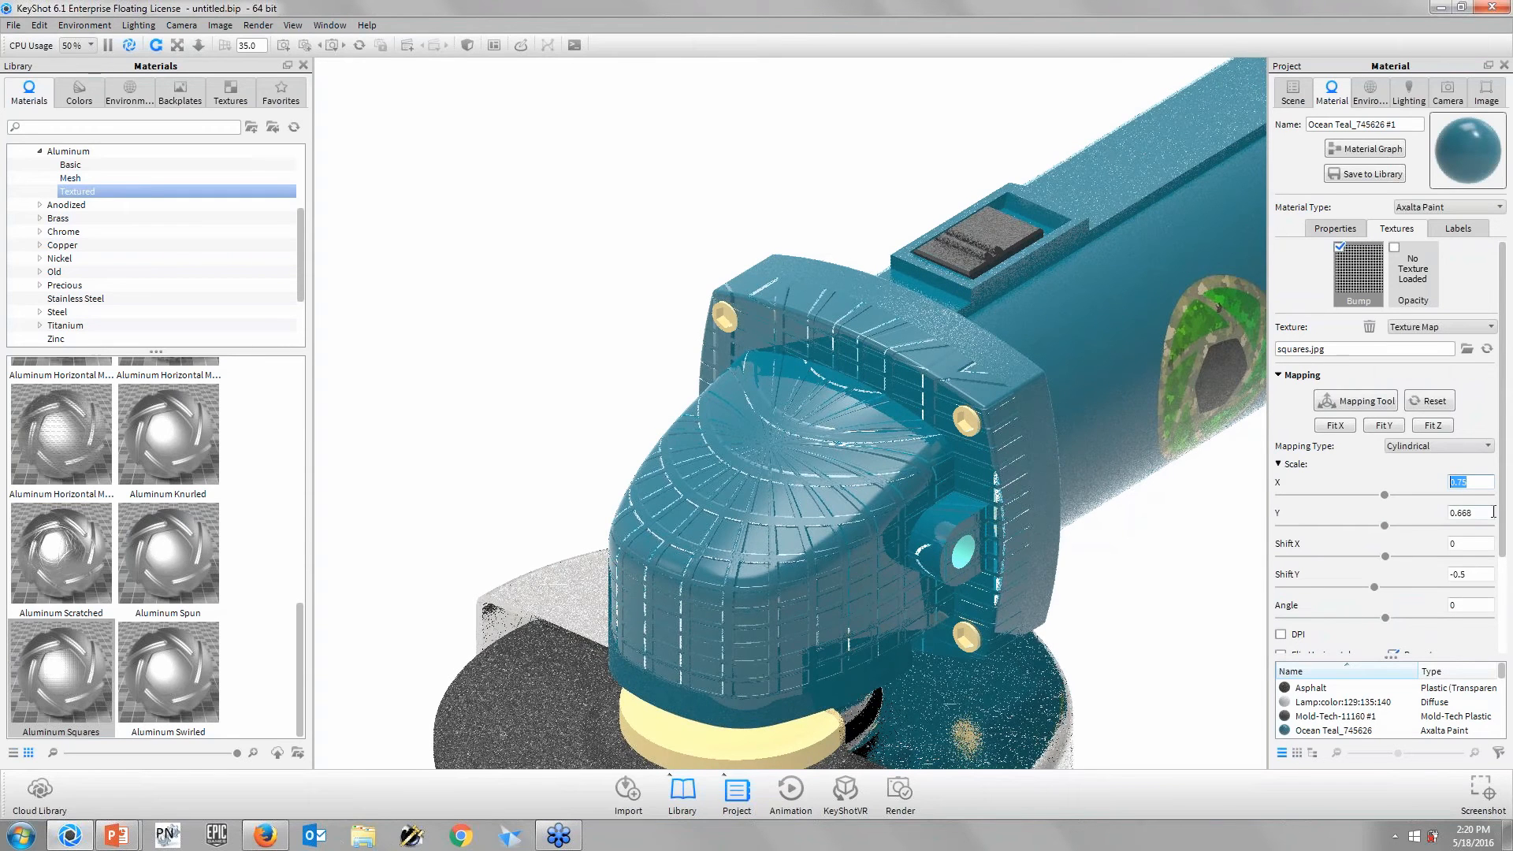
- Set the Bump Height of the head's squares texture to 0.25 and check the bumps from several angles
{"action": "scroll", "coordinate": [1432, 596], "scroll_direction": "down", "scroll_amount": 3}
{"action": "left_click", "coordinate": [1465, 594]}
{"action": "type", "text": ".25"}
{"action": "key", "text": "Return"}
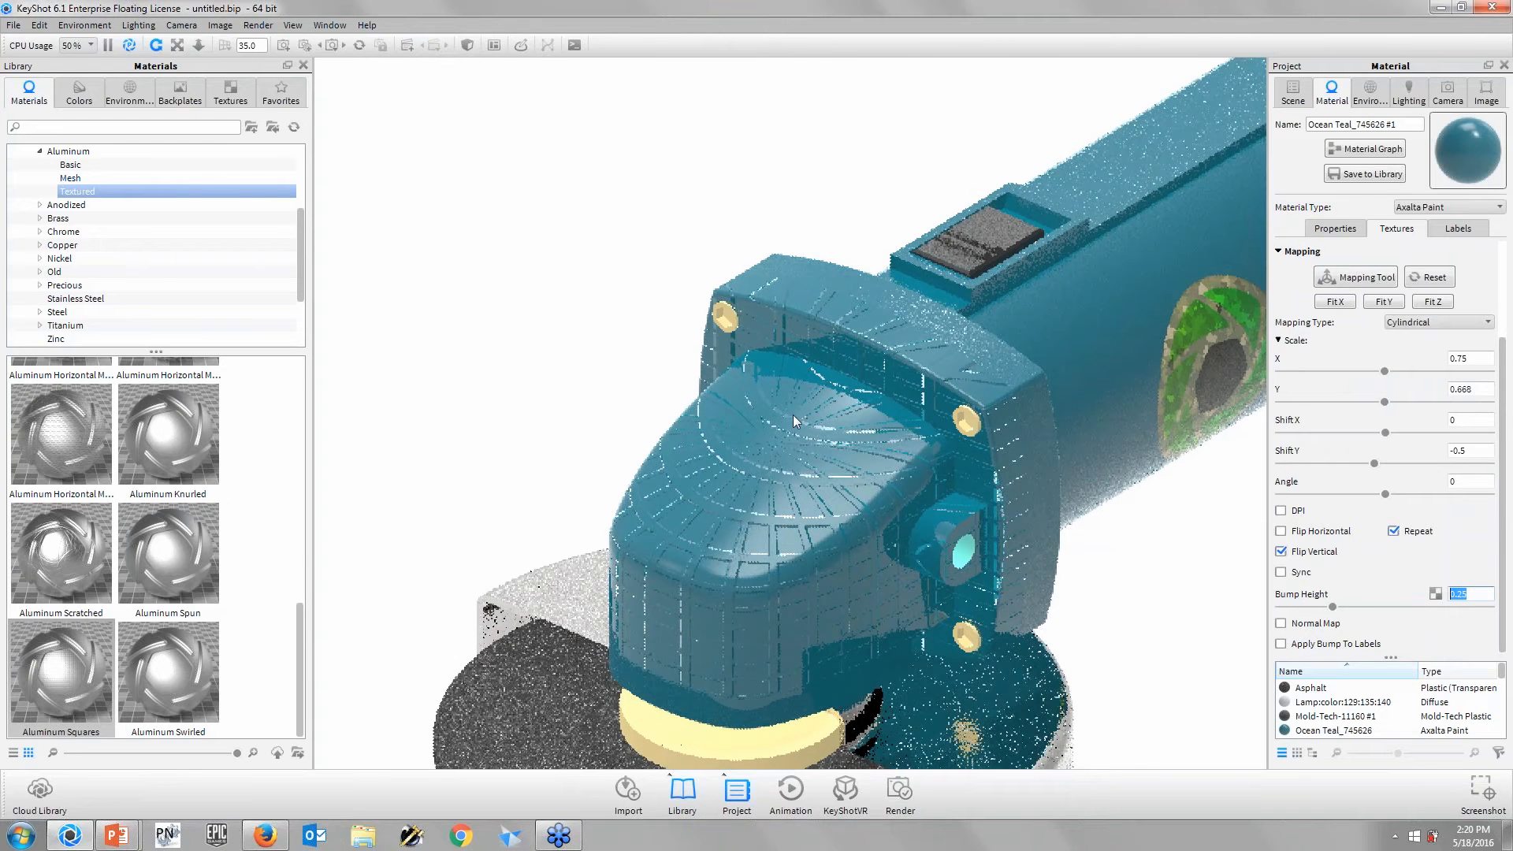
{"action": "left_click_drag", "start_coordinate": [793, 414], "coordinate": [877, 558]}
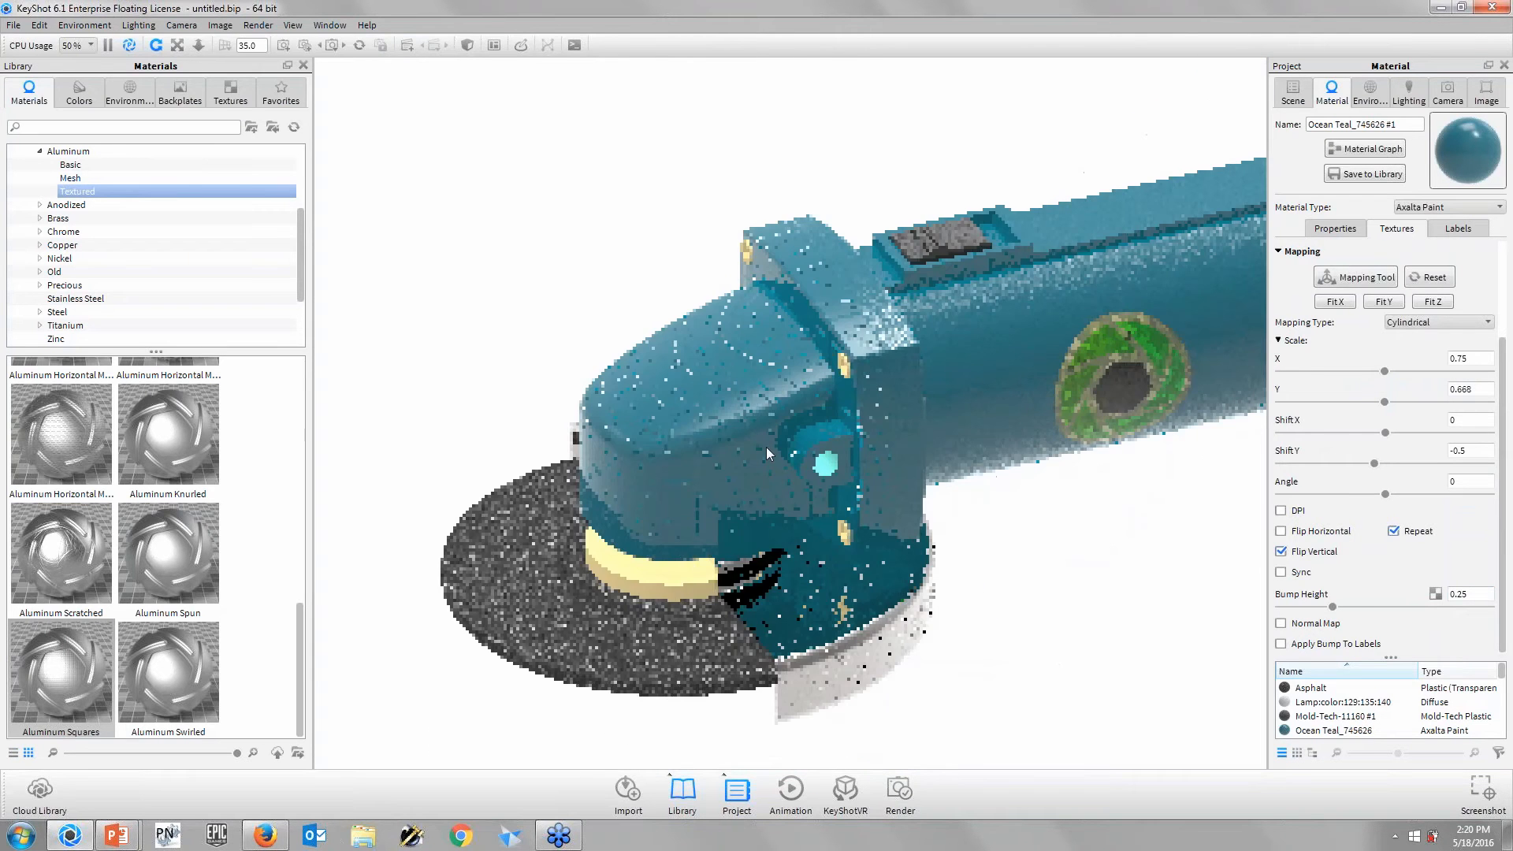
{"action": "scroll", "coordinate": [766, 447], "scroll_direction": "up", "scroll_amount": 5}
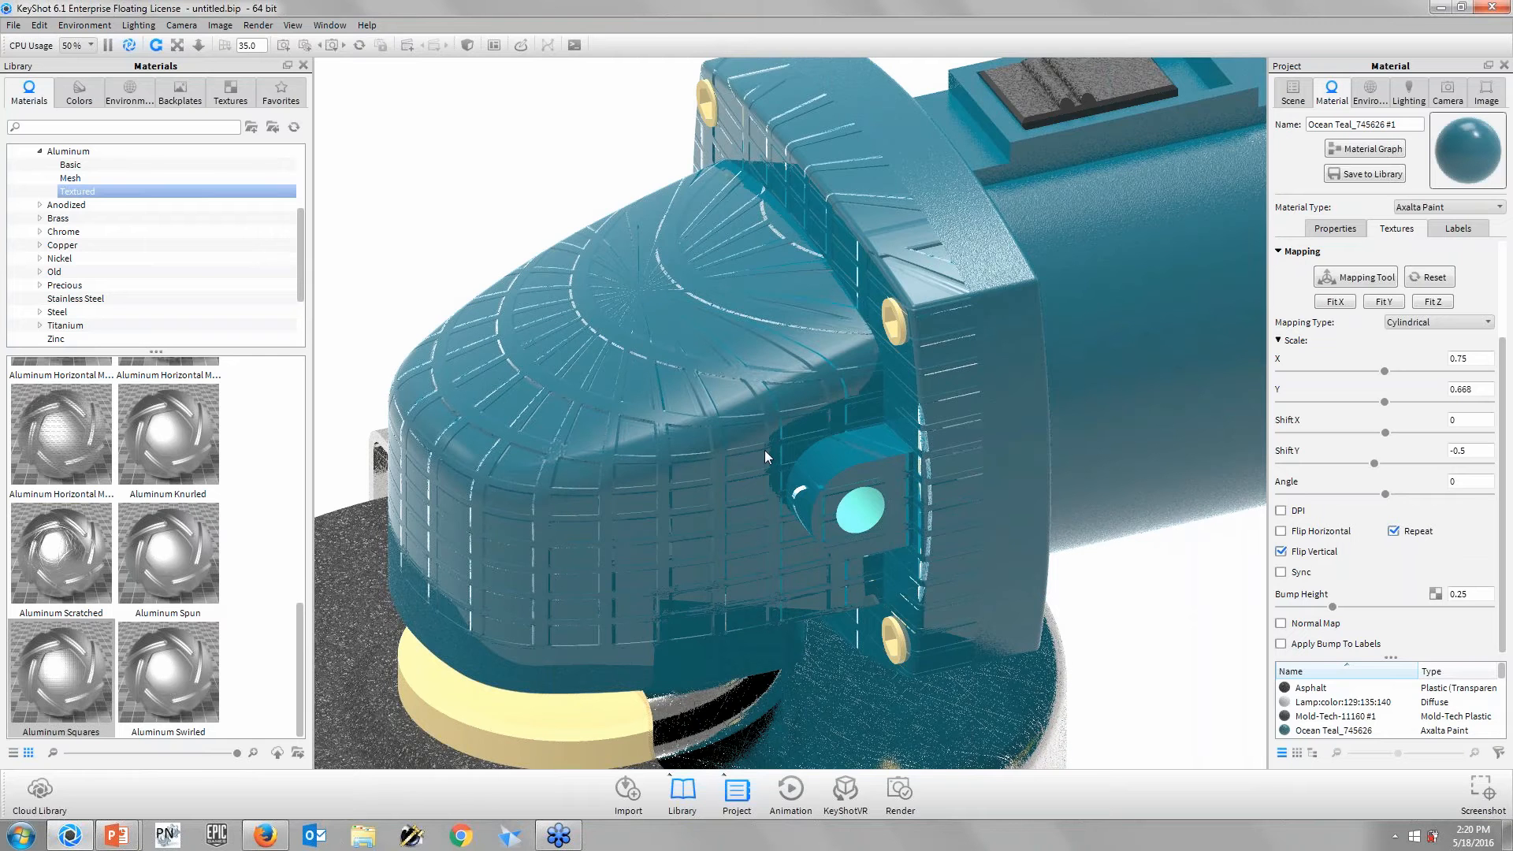
{"action": "scroll", "coordinate": [774, 452], "scroll_direction": "down", "scroll_amount": 5}
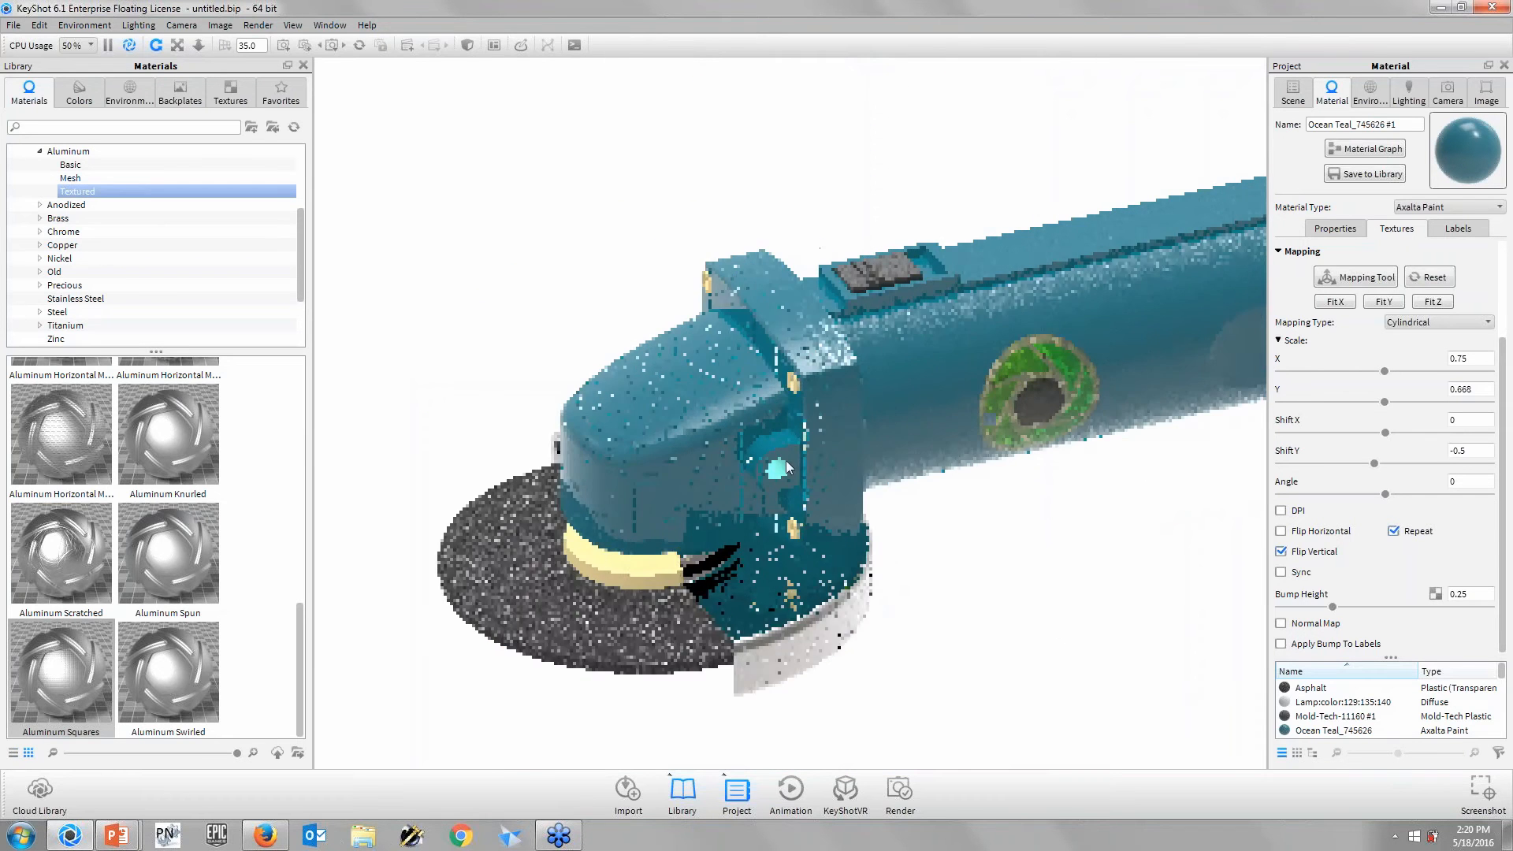
{"action": "scroll", "coordinate": [786, 460], "scroll_direction": "down", "scroll_amount": 3}
{"action": "left_click_drag", "start_coordinate": [759, 446], "coordinate": [724, 516]}
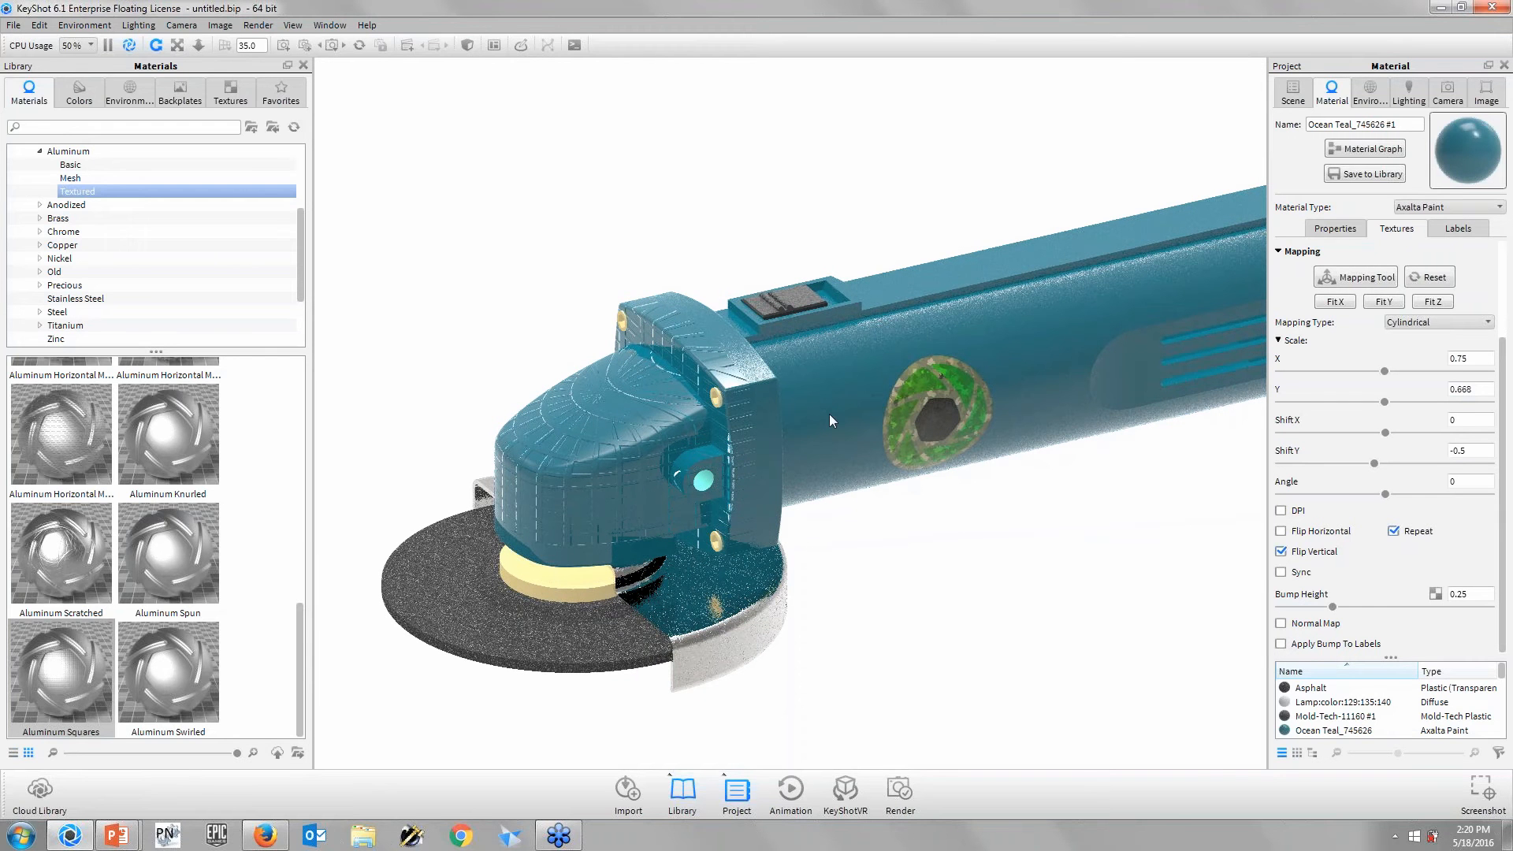
- Try the Basic lighting preset on the grinder scene
{"action": "left_click", "coordinate": [1377, 94]}
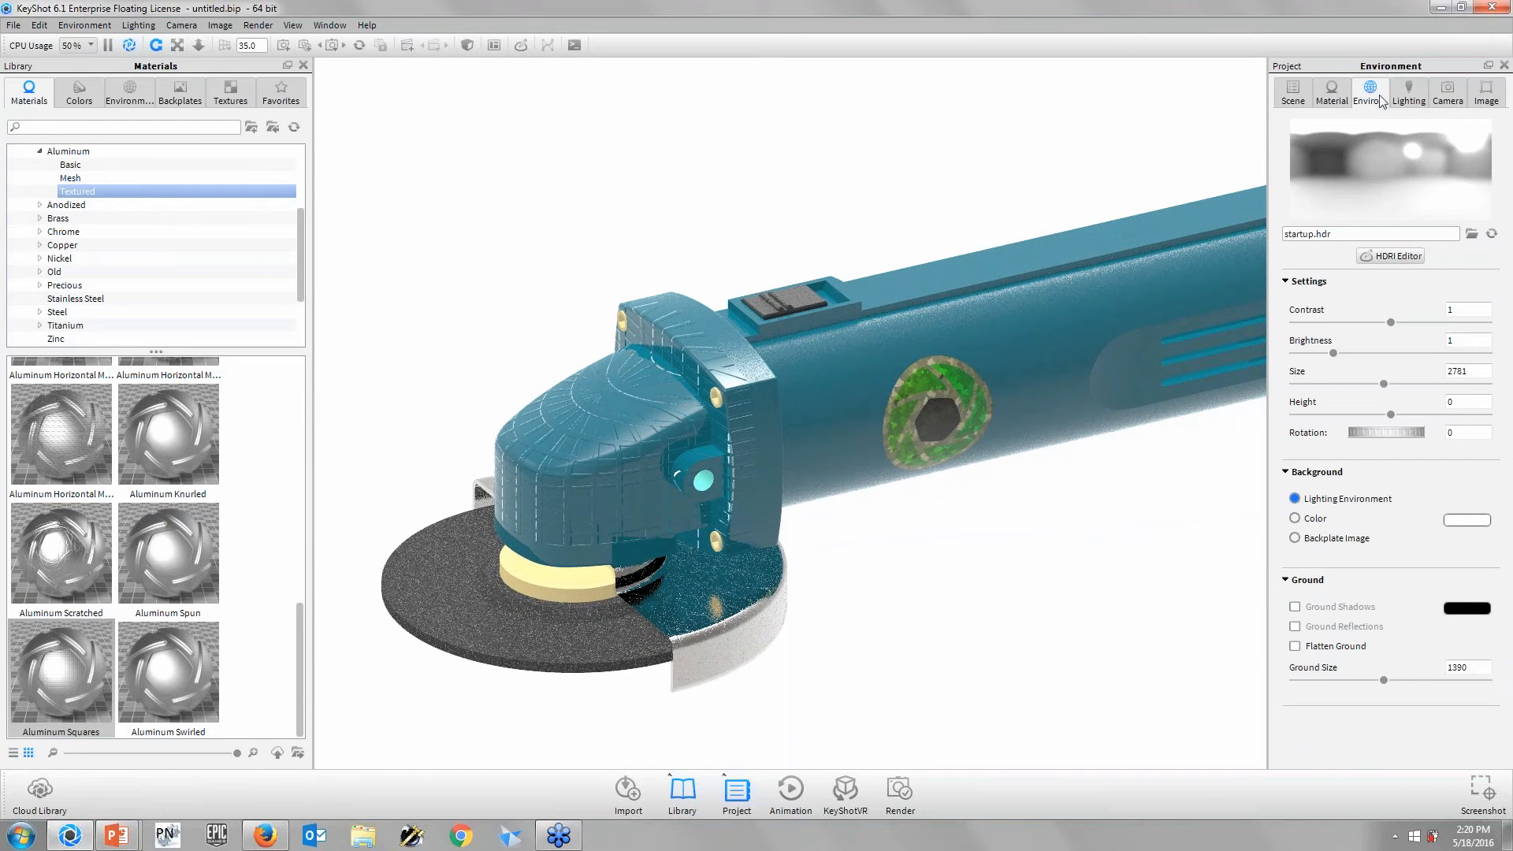
{"action": "left_click", "coordinate": [1401, 99]}
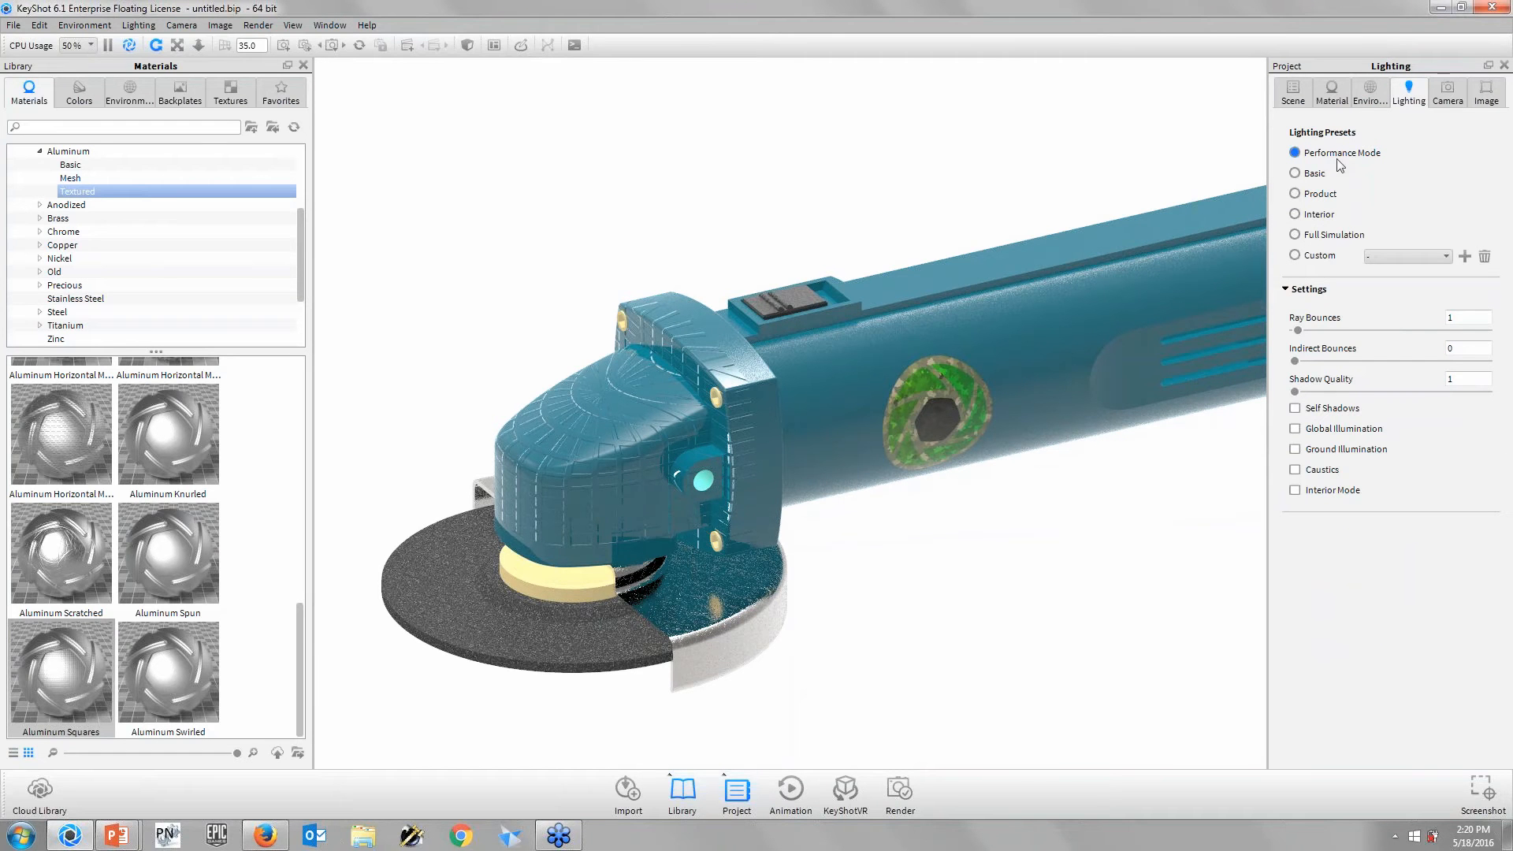
{"action": "left_click_drag", "start_coordinate": [795, 504], "coordinate": [829, 516]}
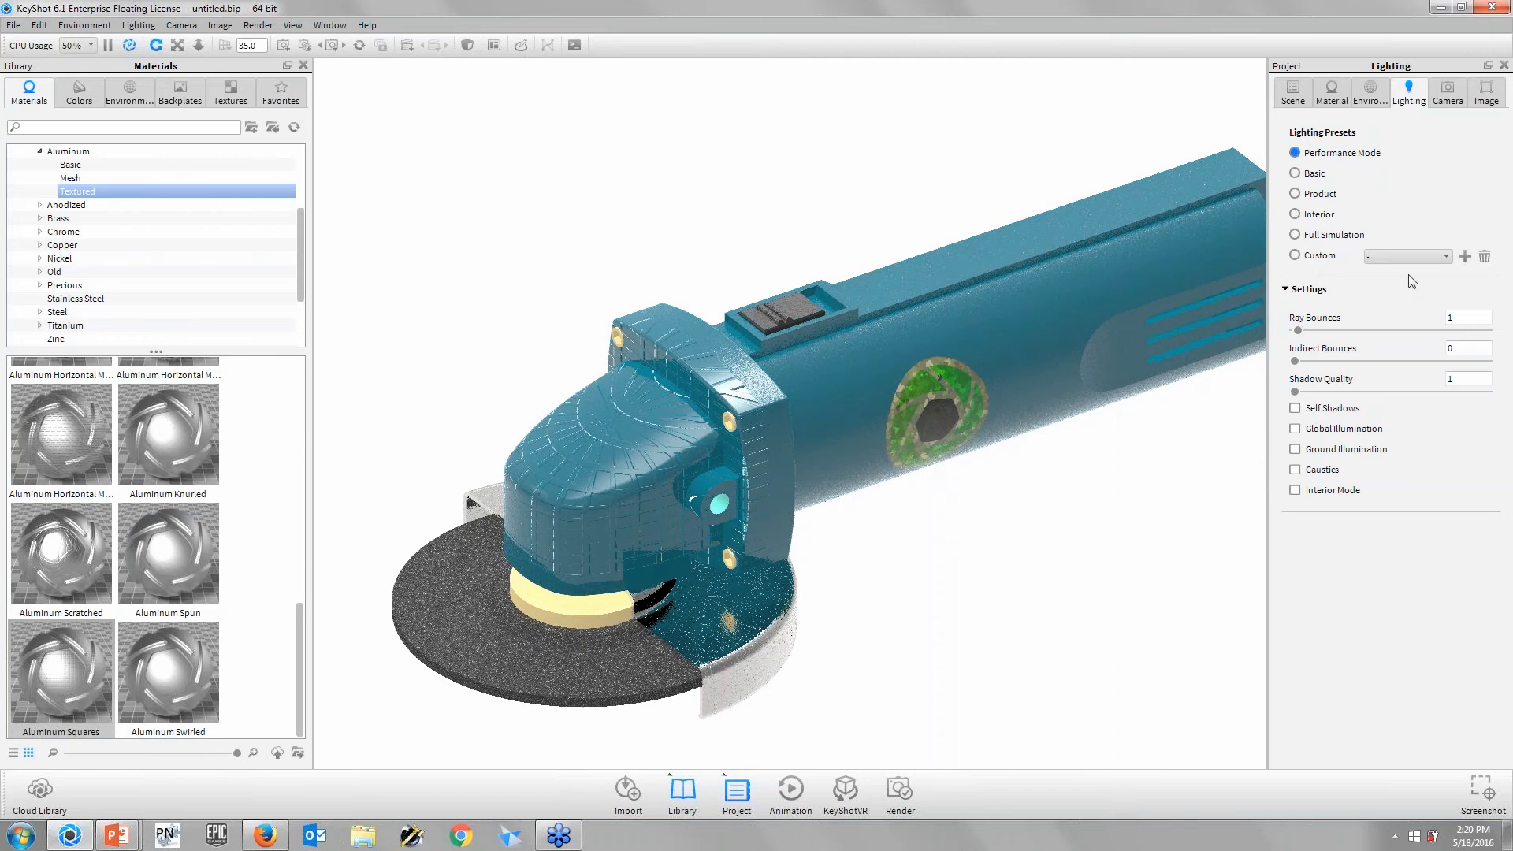
{"action": "left_click", "coordinate": [1296, 175]}
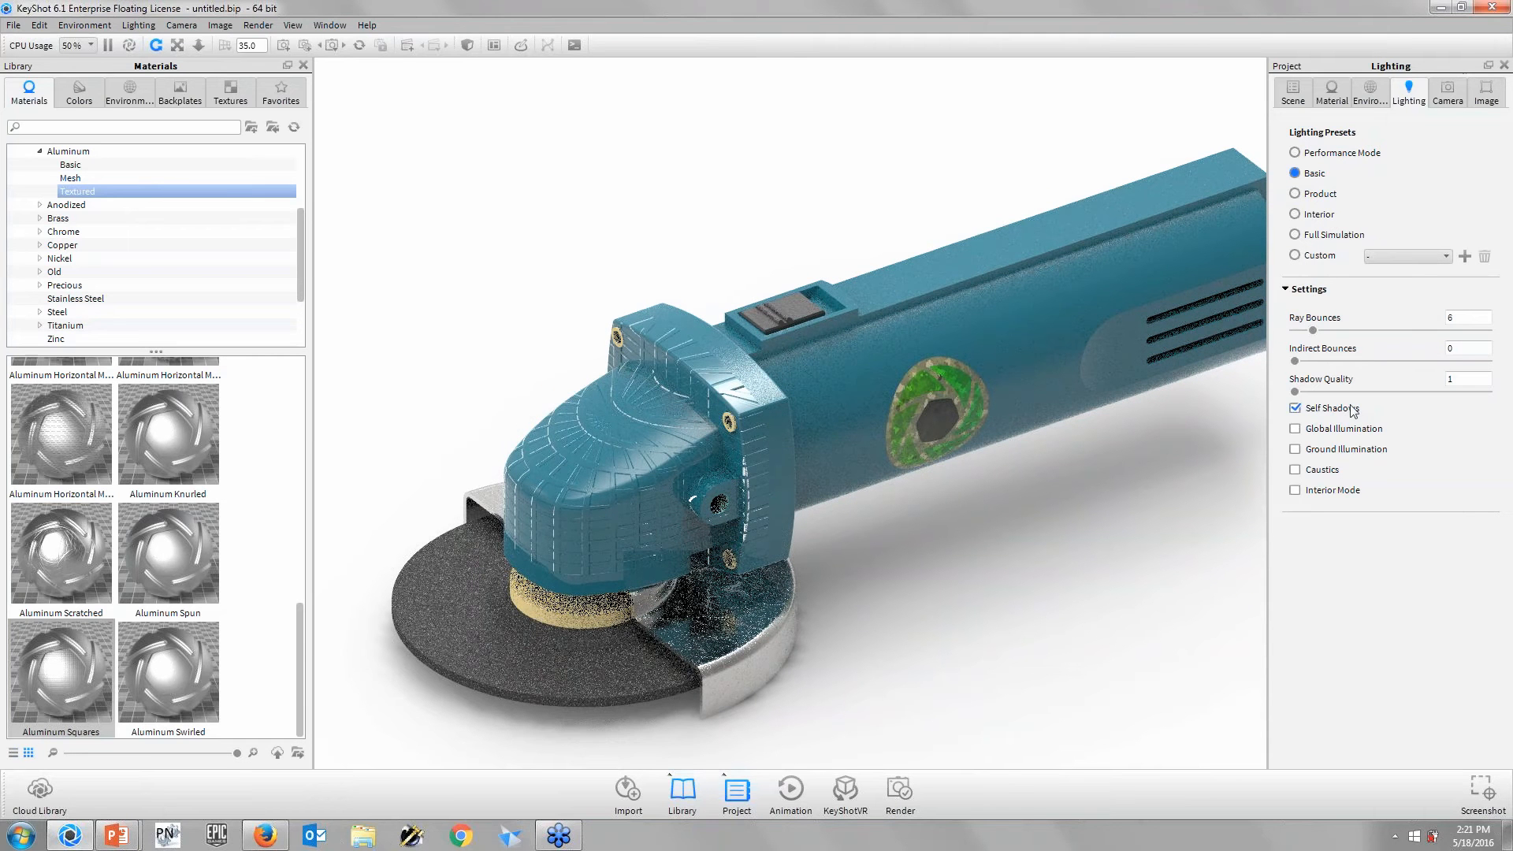
- Try the Product lighting preset and inspect the grinder from a lower, closer angle
{"action": "left_click", "coordinate": [1316, 199]}
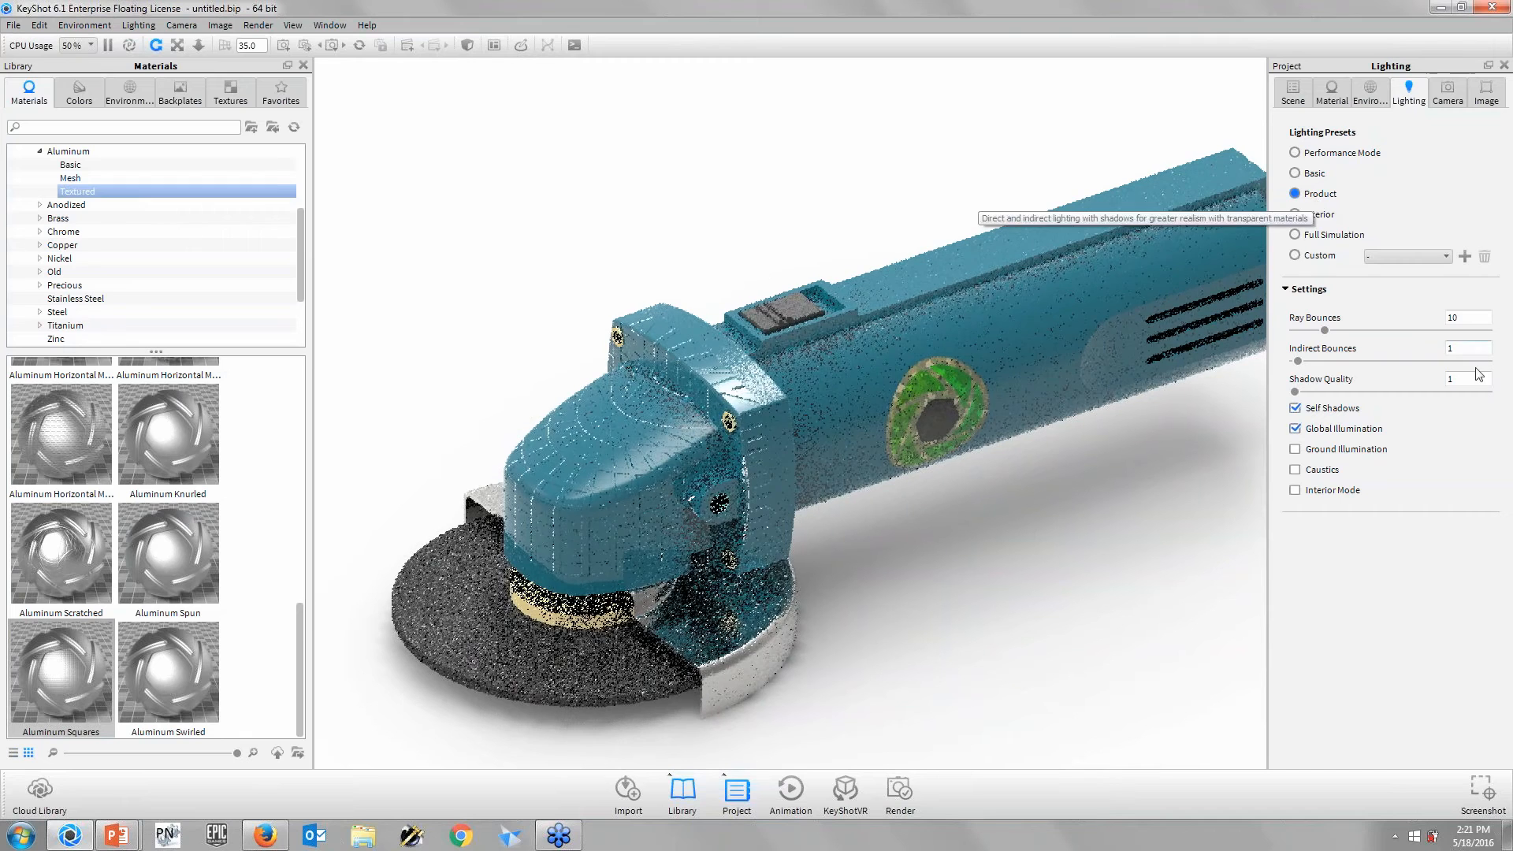
{"action": "scroll", "coordinate": [1043, 621], "scroll_direction": "up", "scroll_amount": 1}
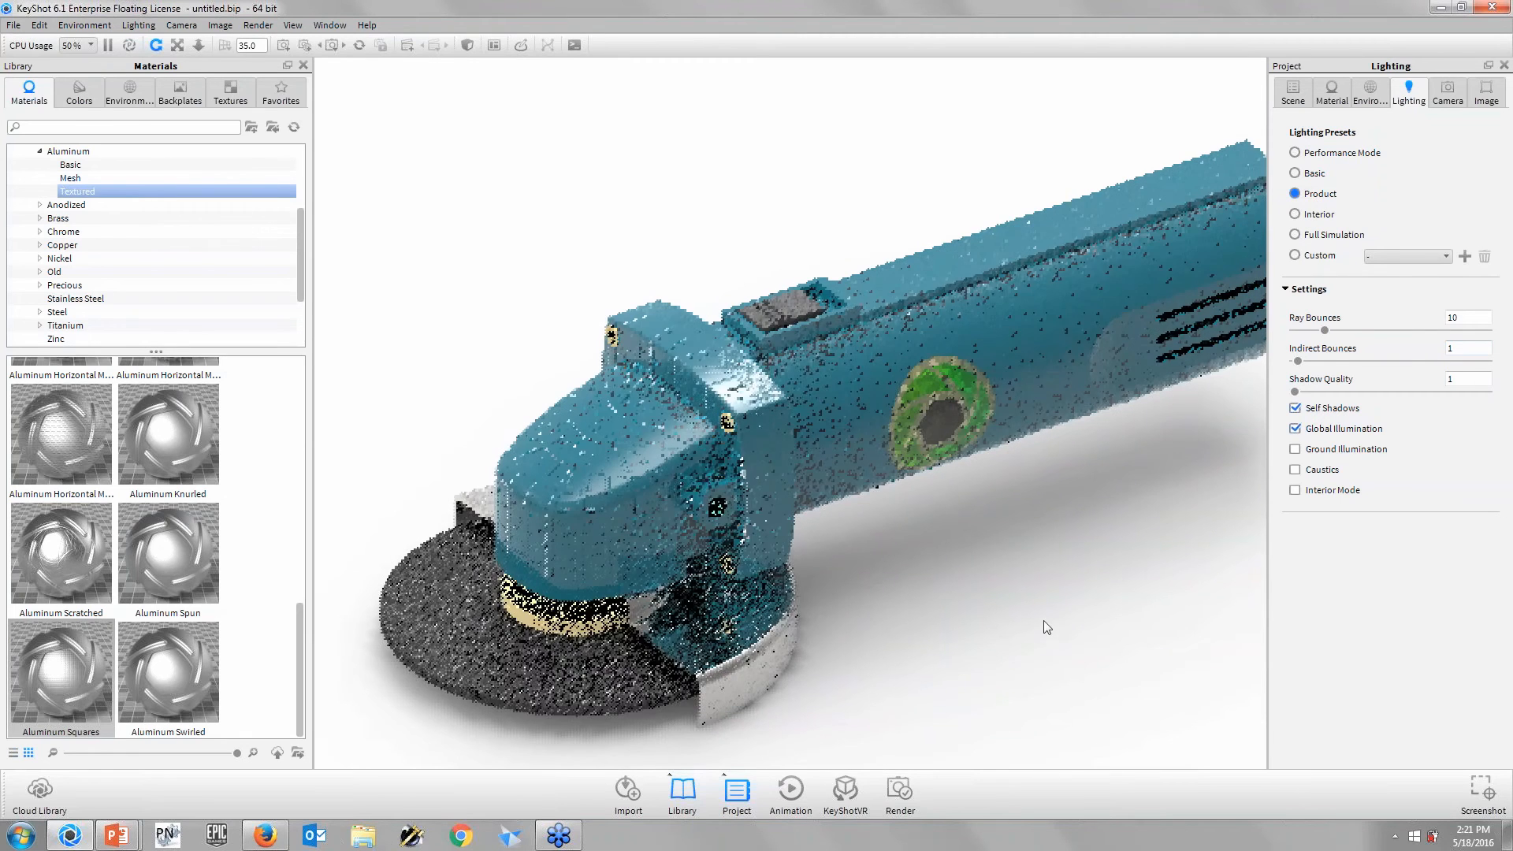
{"action": "scroll", "coordinate": [1067, 622], "scroll_direction": "up", "scroll_amount": 1}
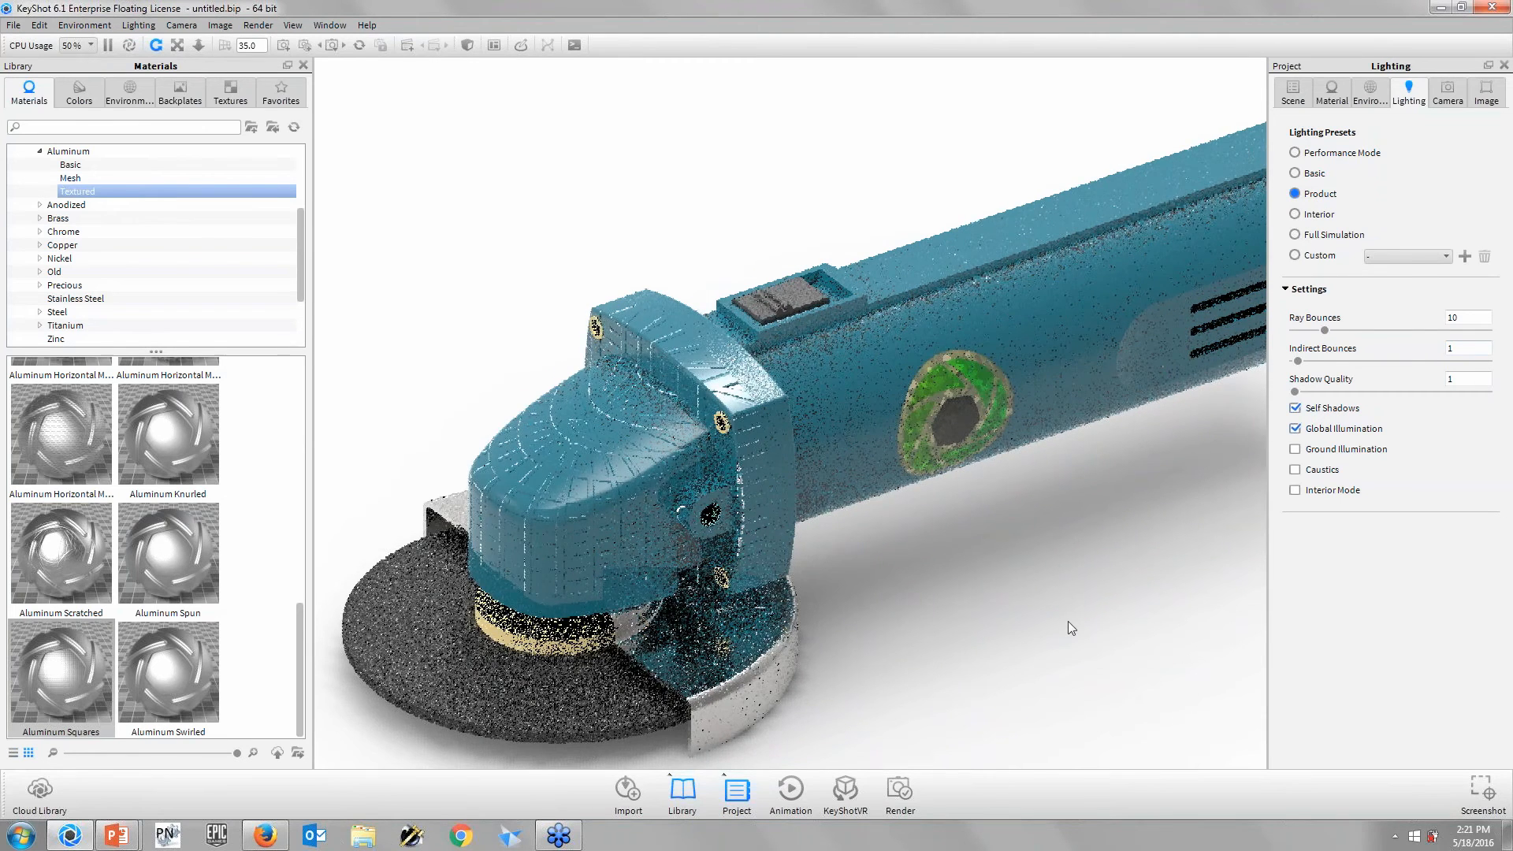
{"action": "left_click_drag", "start_coordinate": [1067, 628], "coordinate": [1027, 579]}
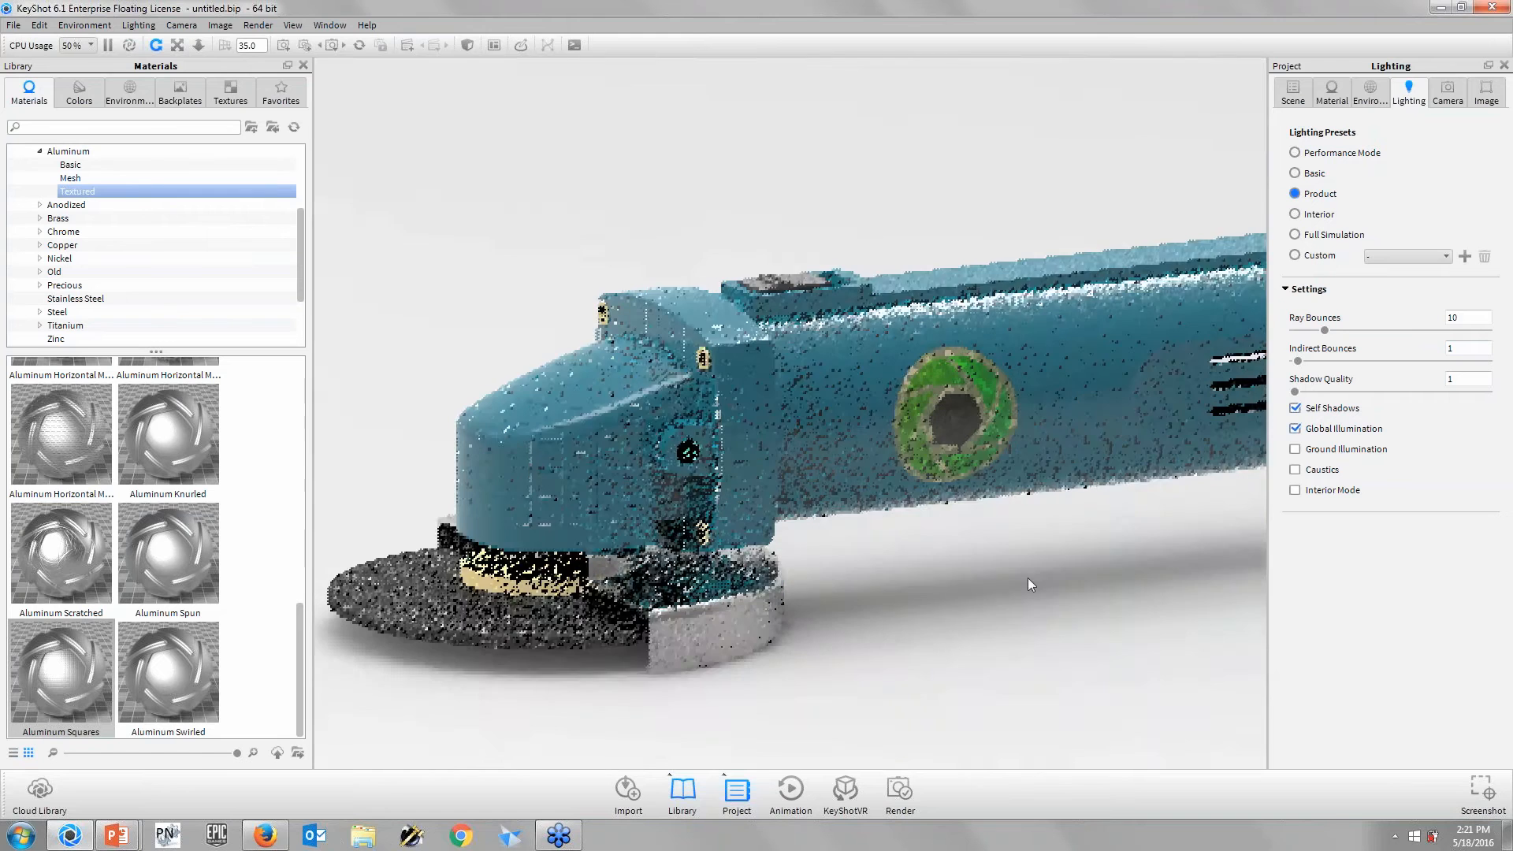
- Compare the Interior lighting preset with Basic and keep Interior
{"action": "left_click", "coordinate": [1314, 219]}
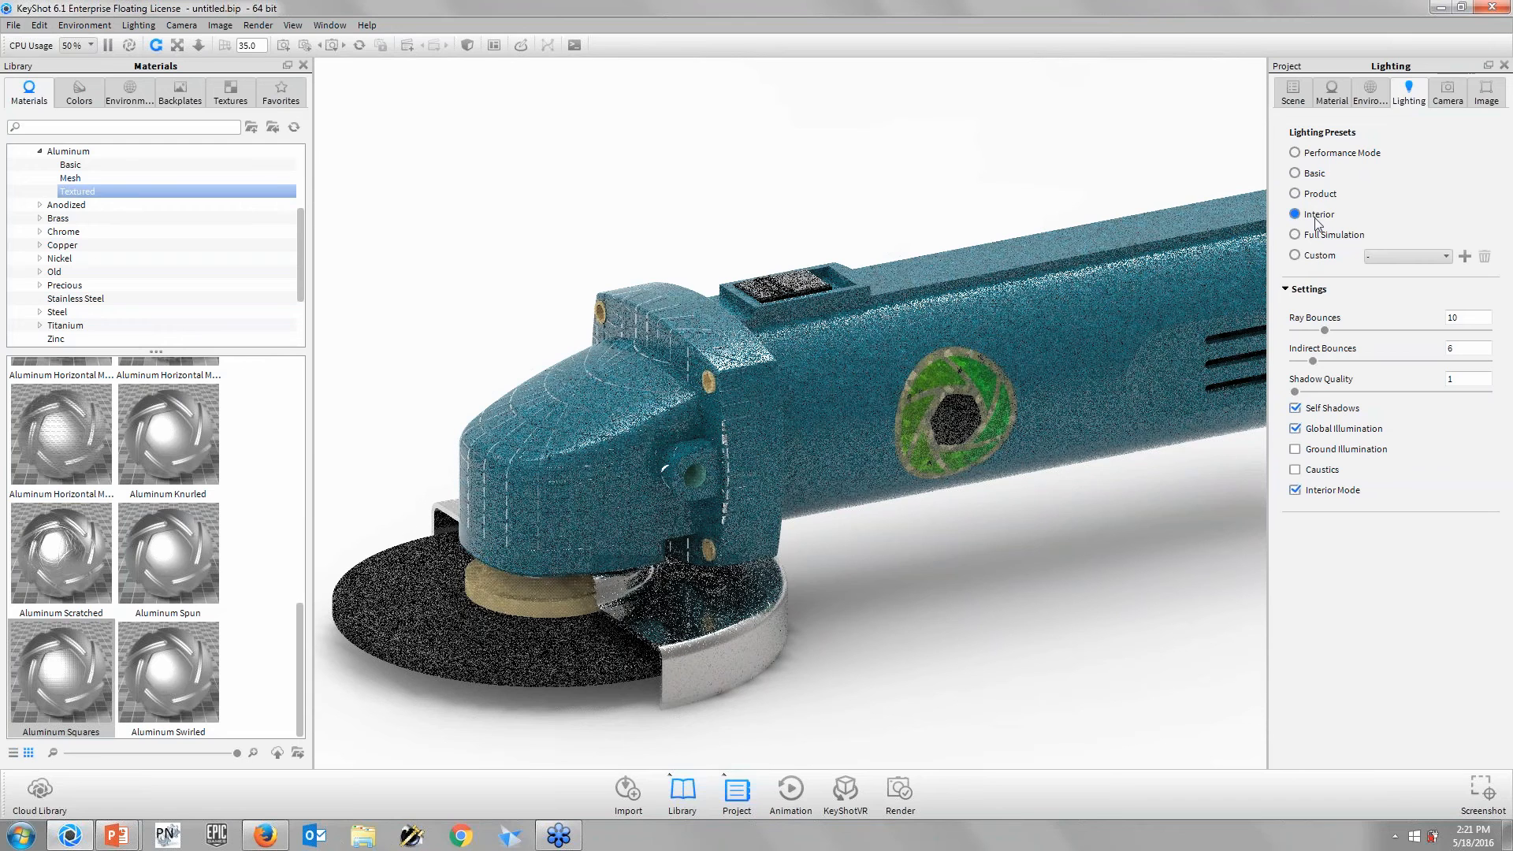
{"action": "left_click", "coordinate": [1308, 173]}
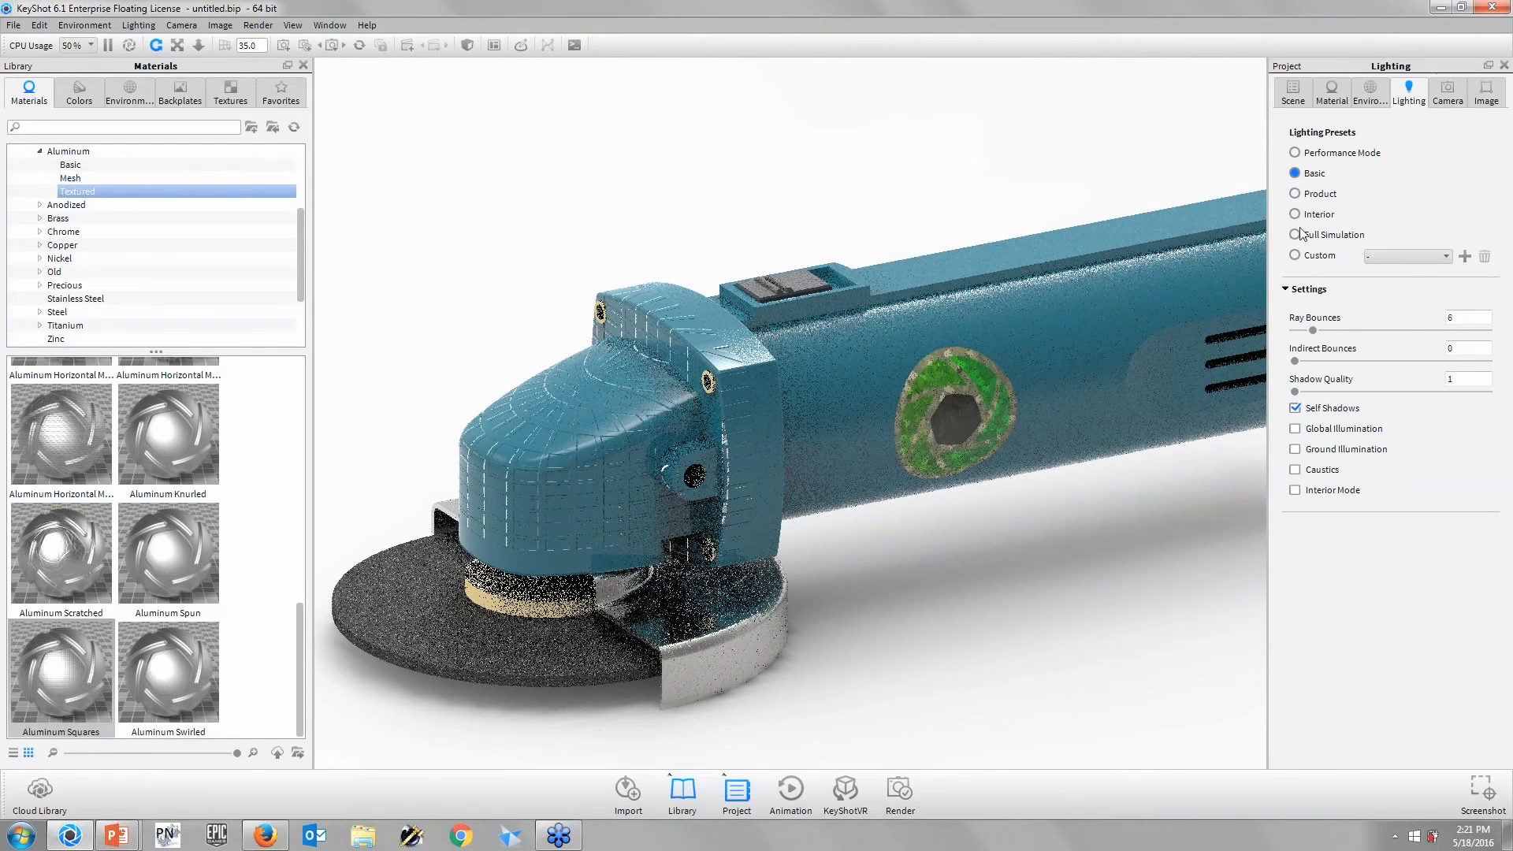
{"action": "left_click", "coordinate": [1312, 214]}
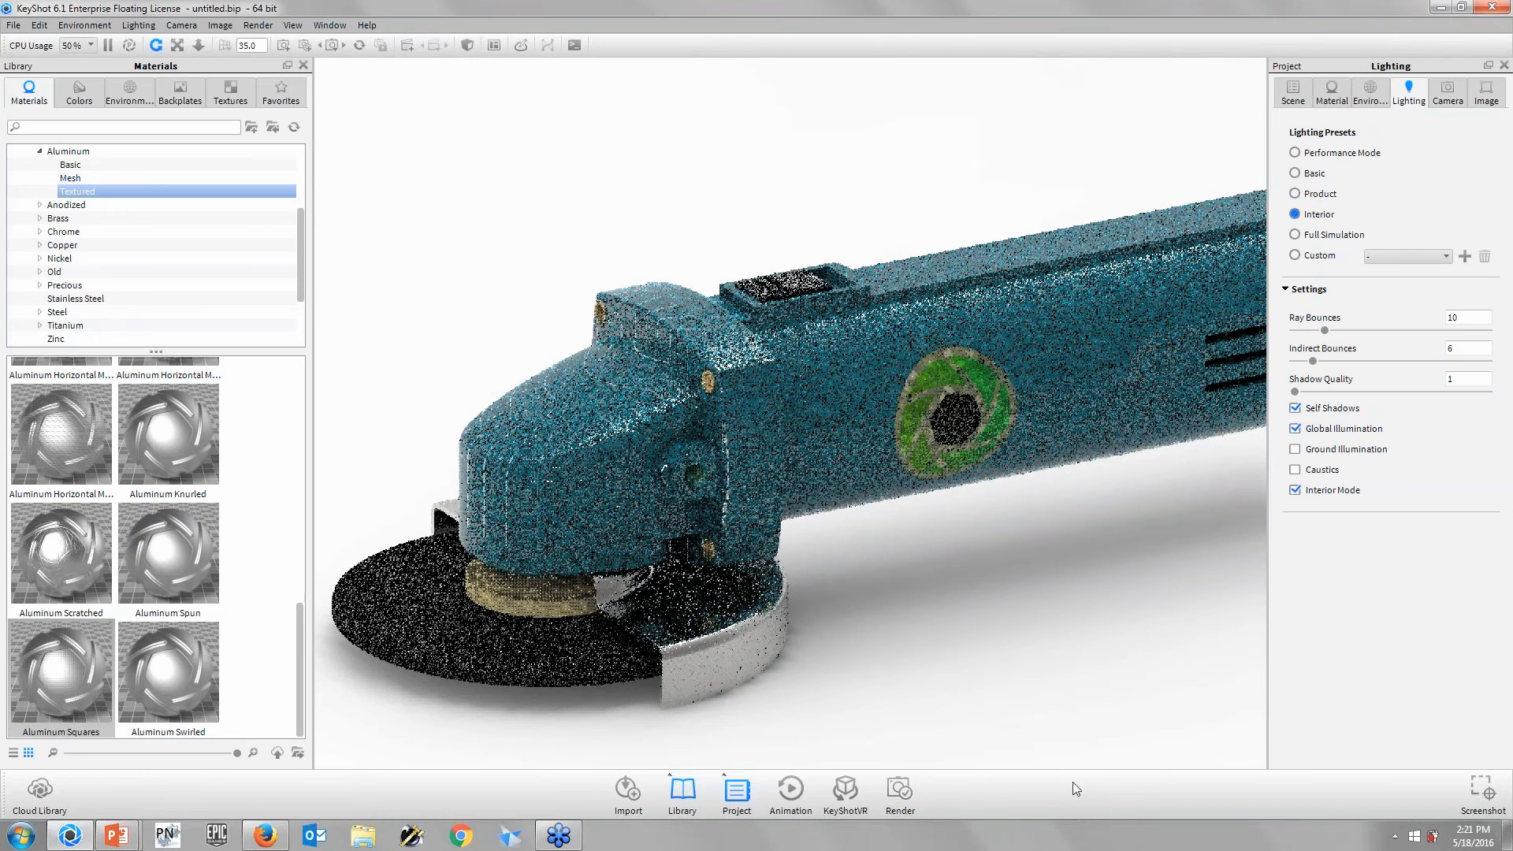
- Try the custom Jewelry lighting preset and switch back to Interior
{"action": "left_click", "coordinate": [1313, 260]}
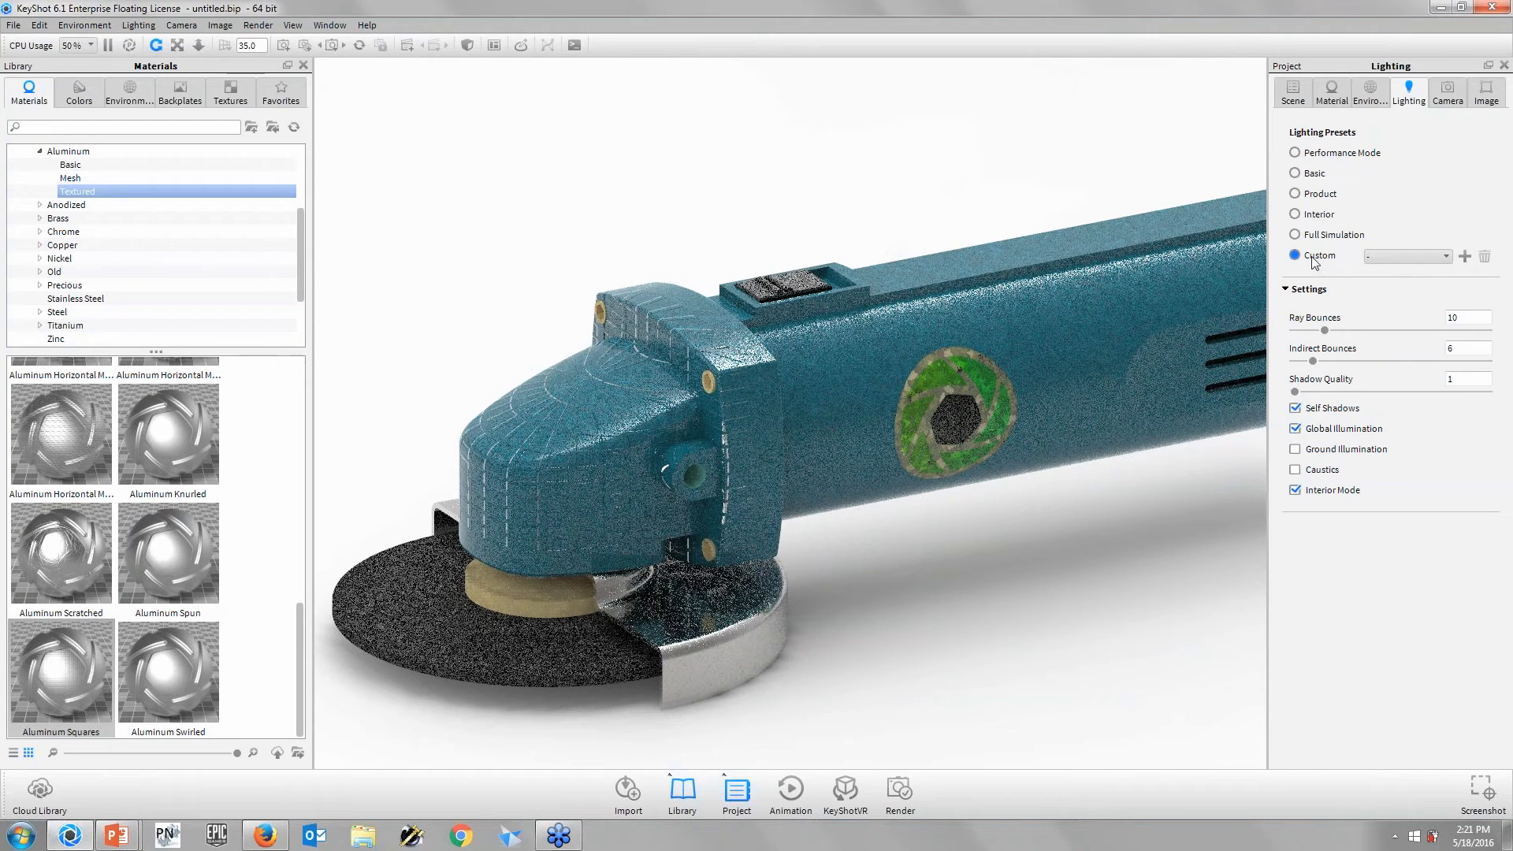
{"action": "left_click", "coordinate": [1441, 260]}
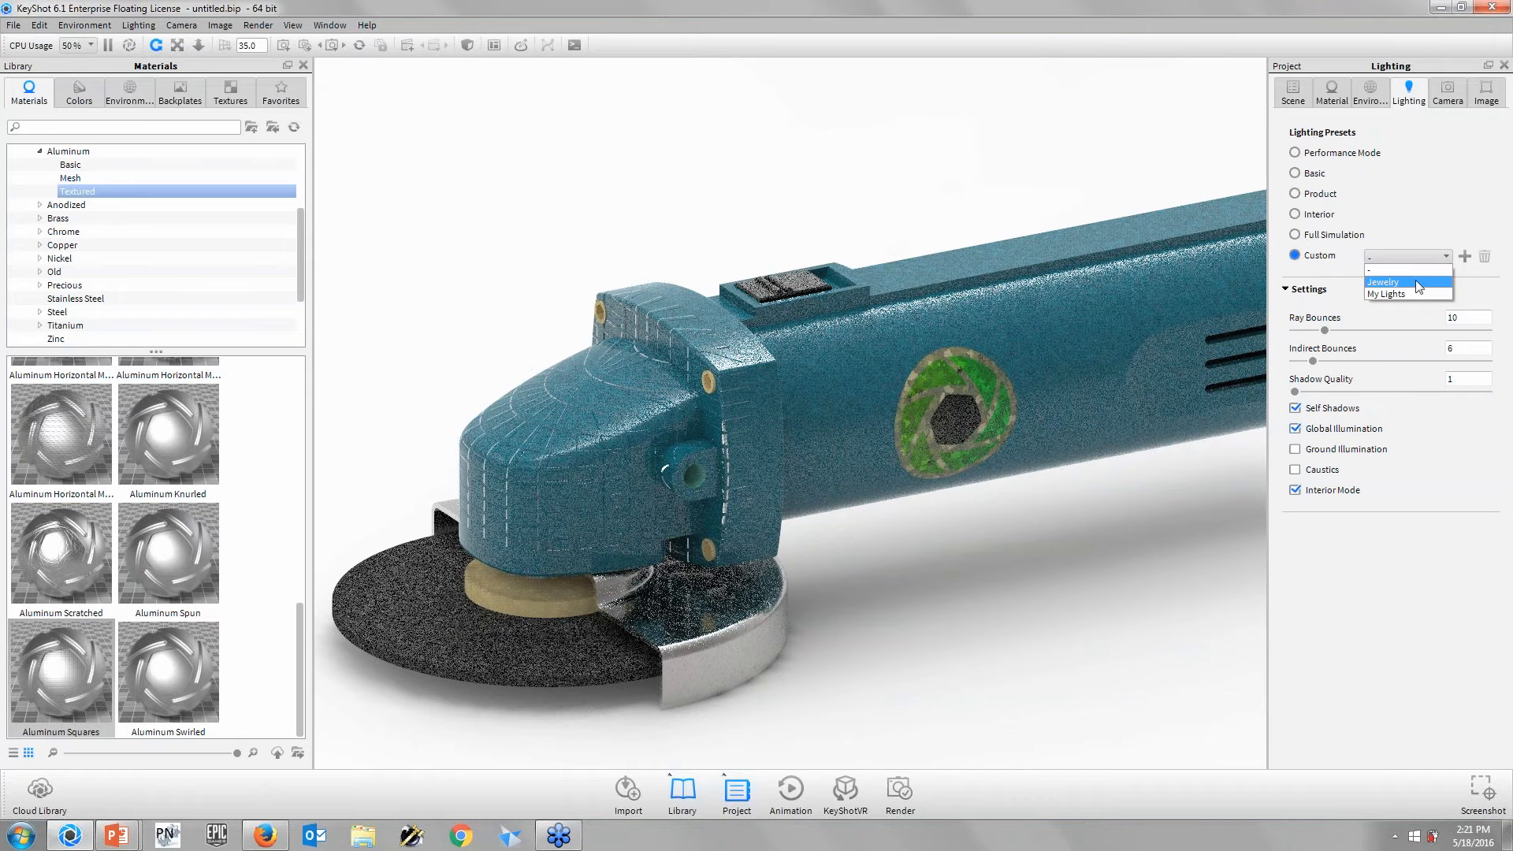
{"action": "left_click", "coordinate": [1409, 282]}
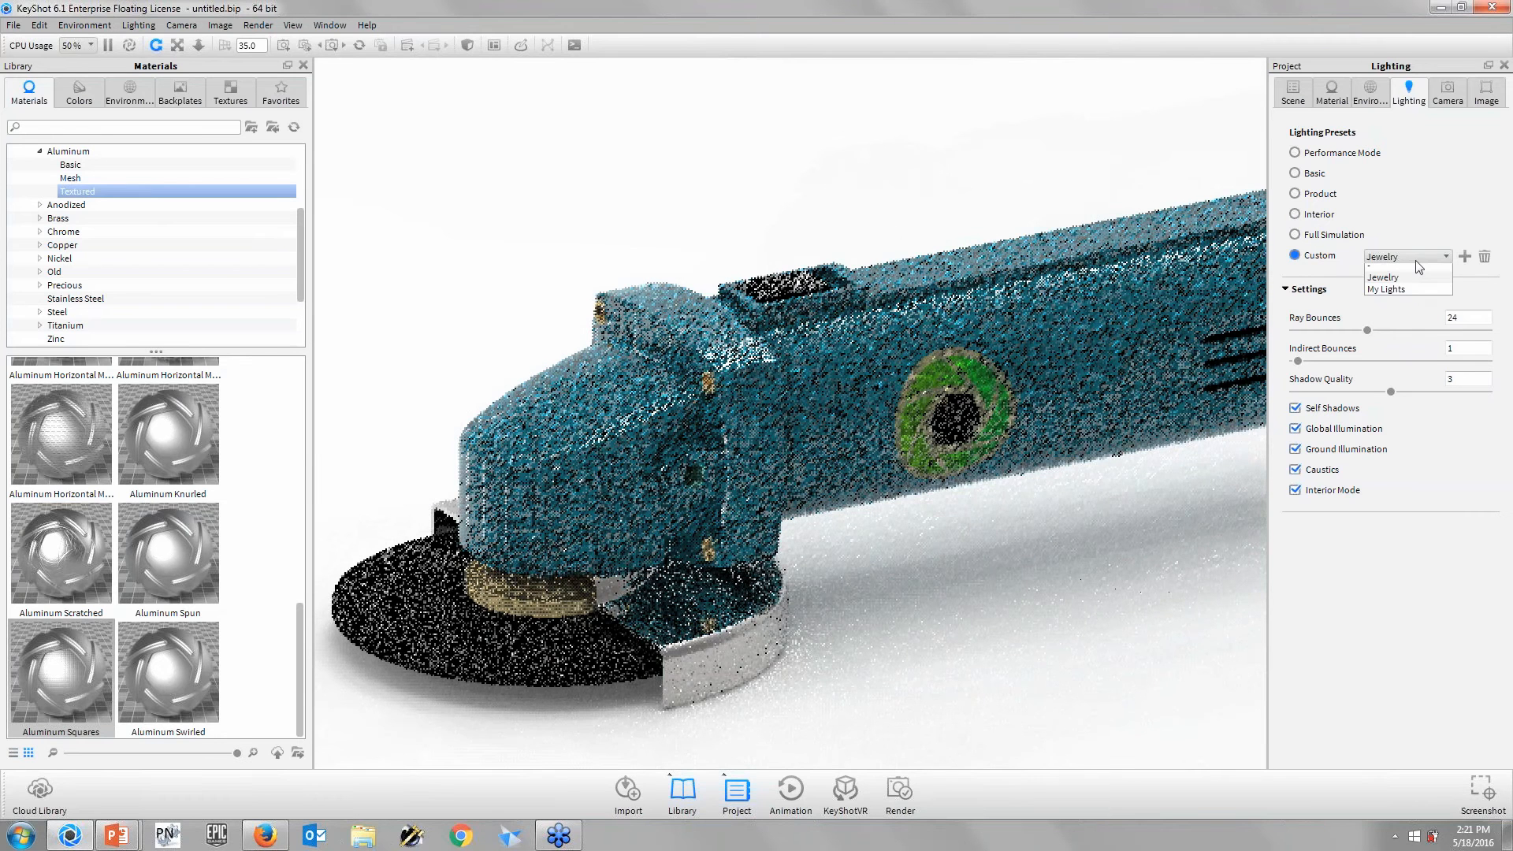
{"action": "left_click", "coordinate": [1406, 257]}
{"action": "left_click", "coordinate": [1294, 217]}
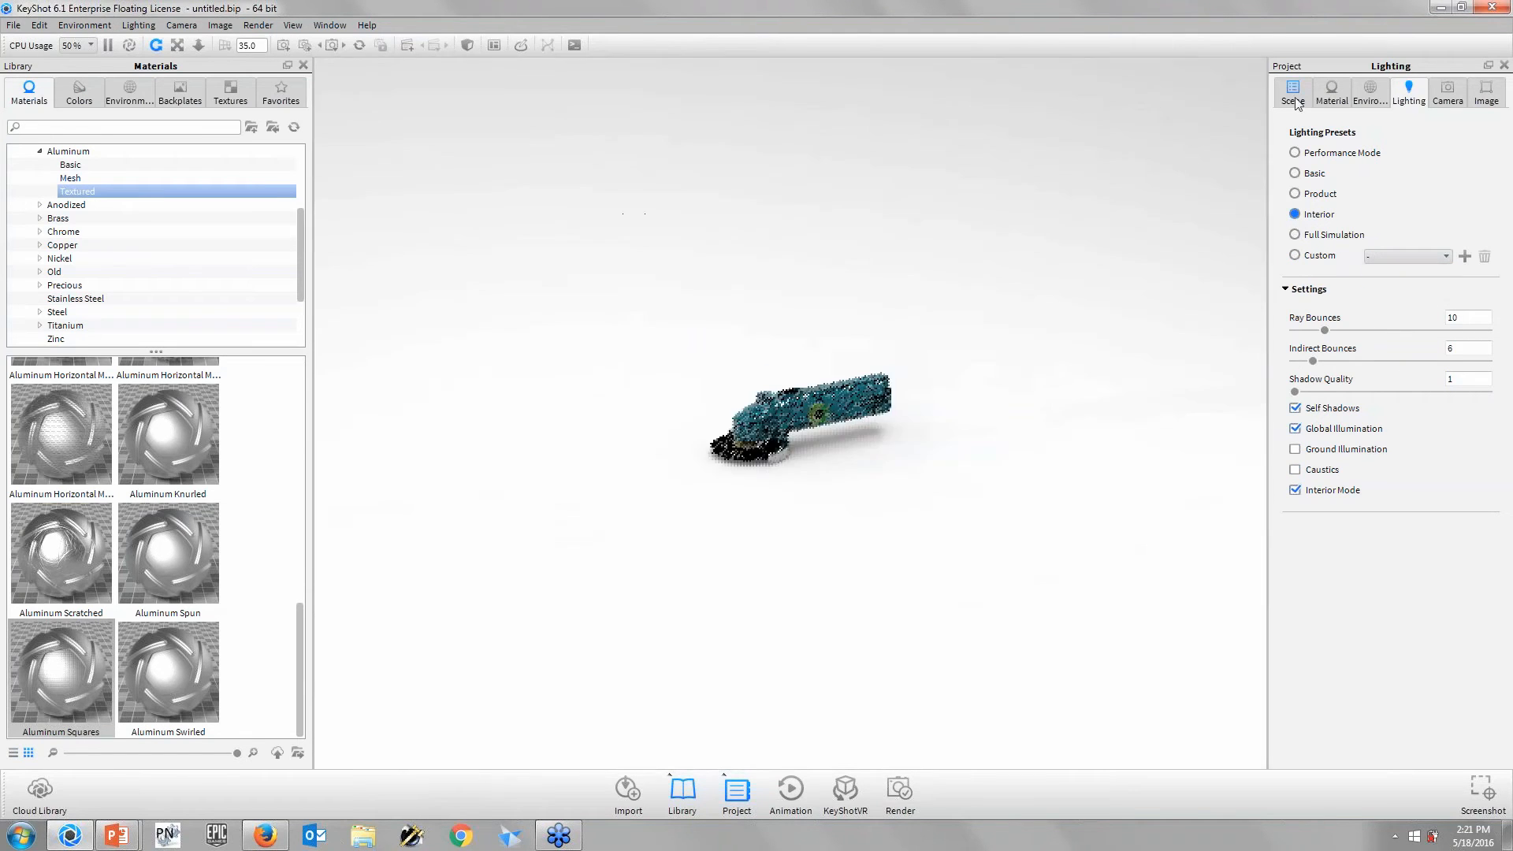
- Unlock and show the hidden Lamp part above the grinder and duplicate it
{"action": "left_click", "coordinate": [1292, 92]}
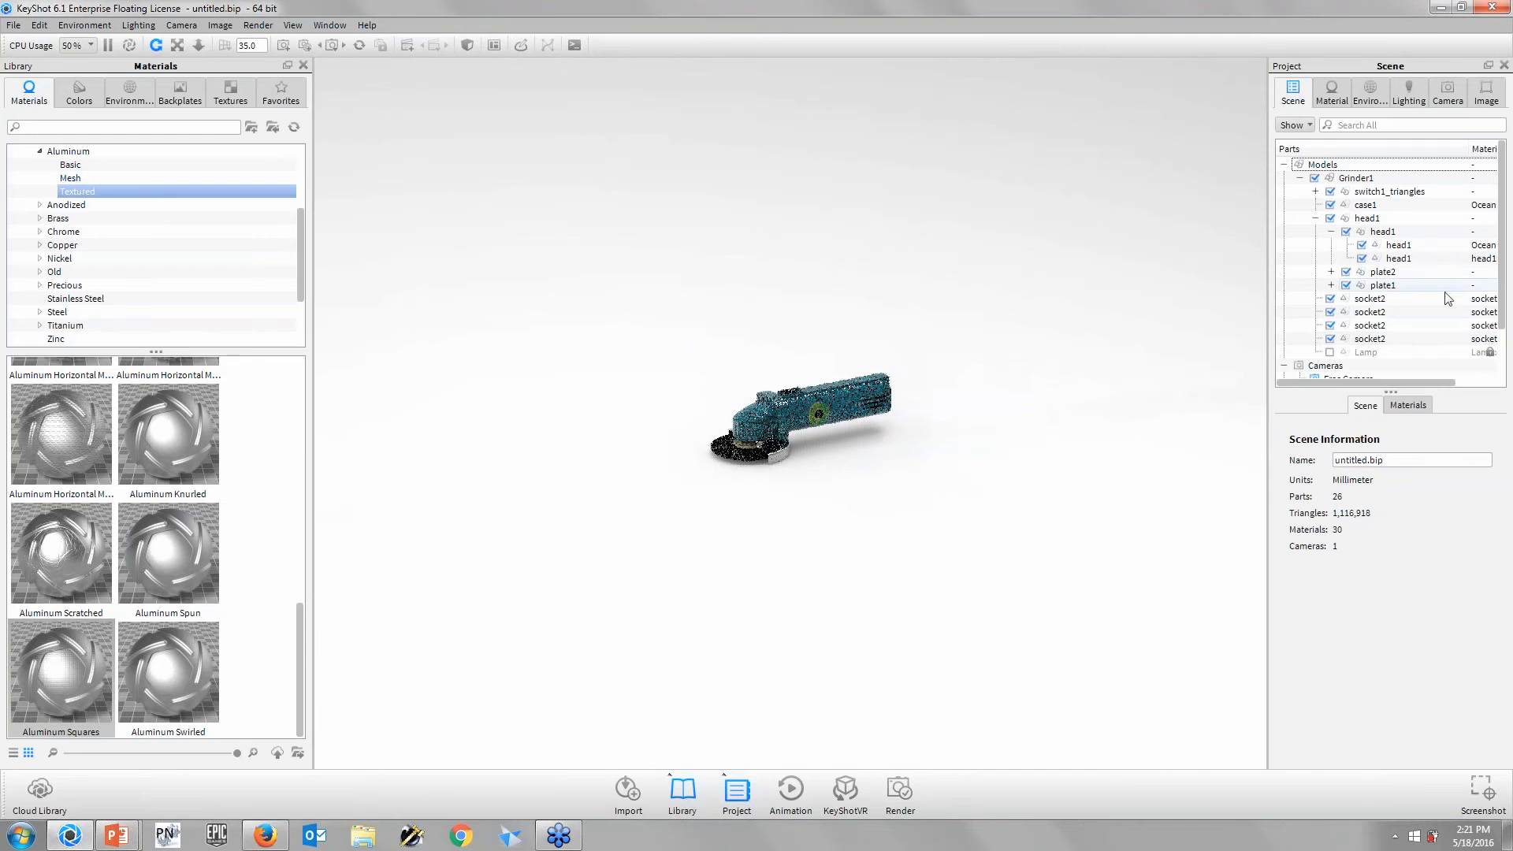
{"action": "right_click", "coordinate": [1366, 352]}
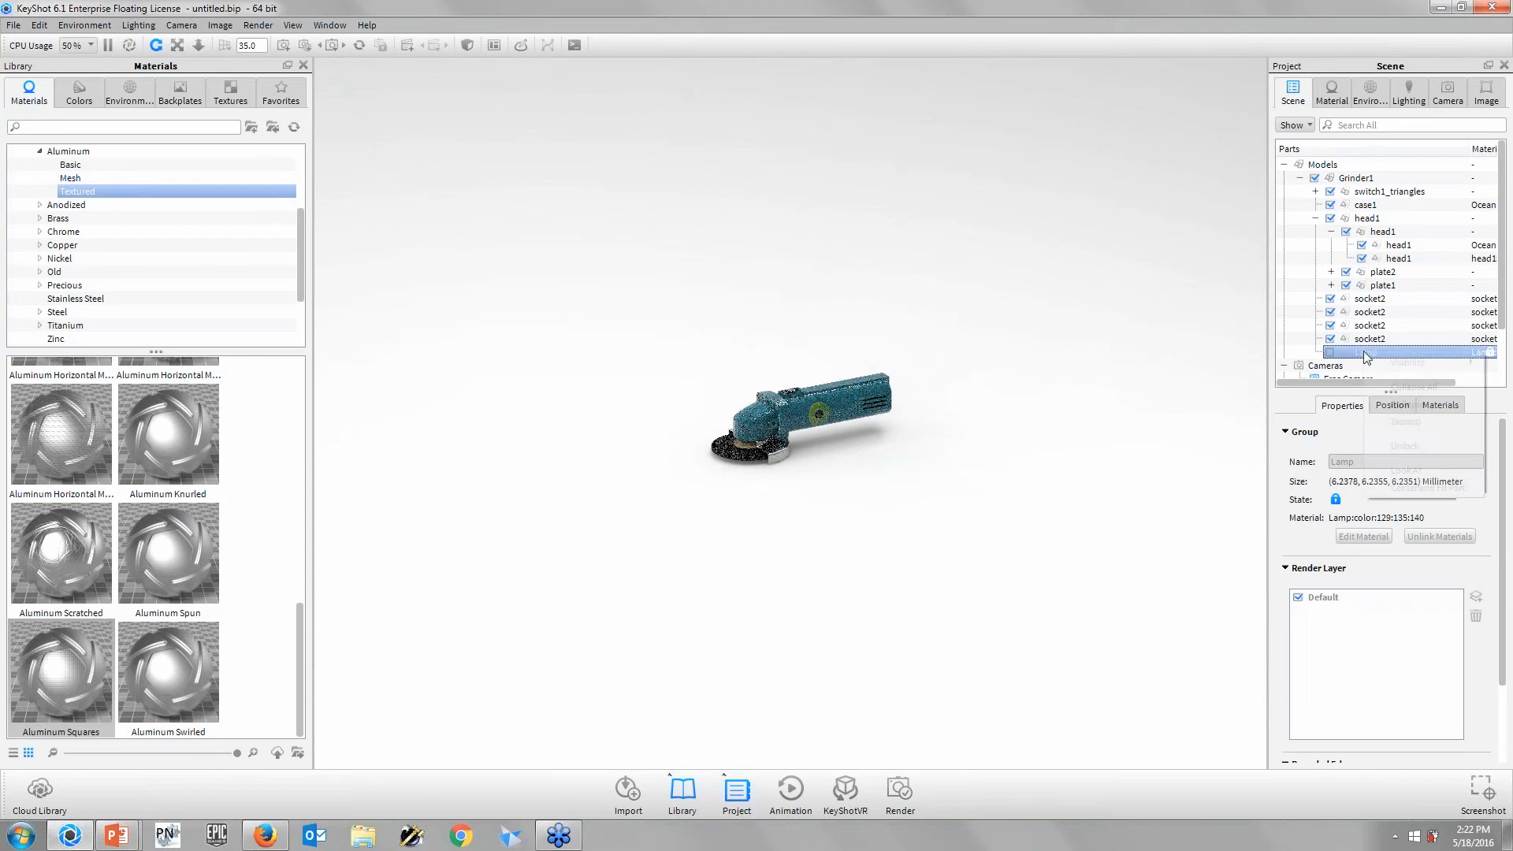
{"action": "left_click", "coordinate": [1404, 446]}
{"action": "right_click", "coordinate": [1368, 353]}
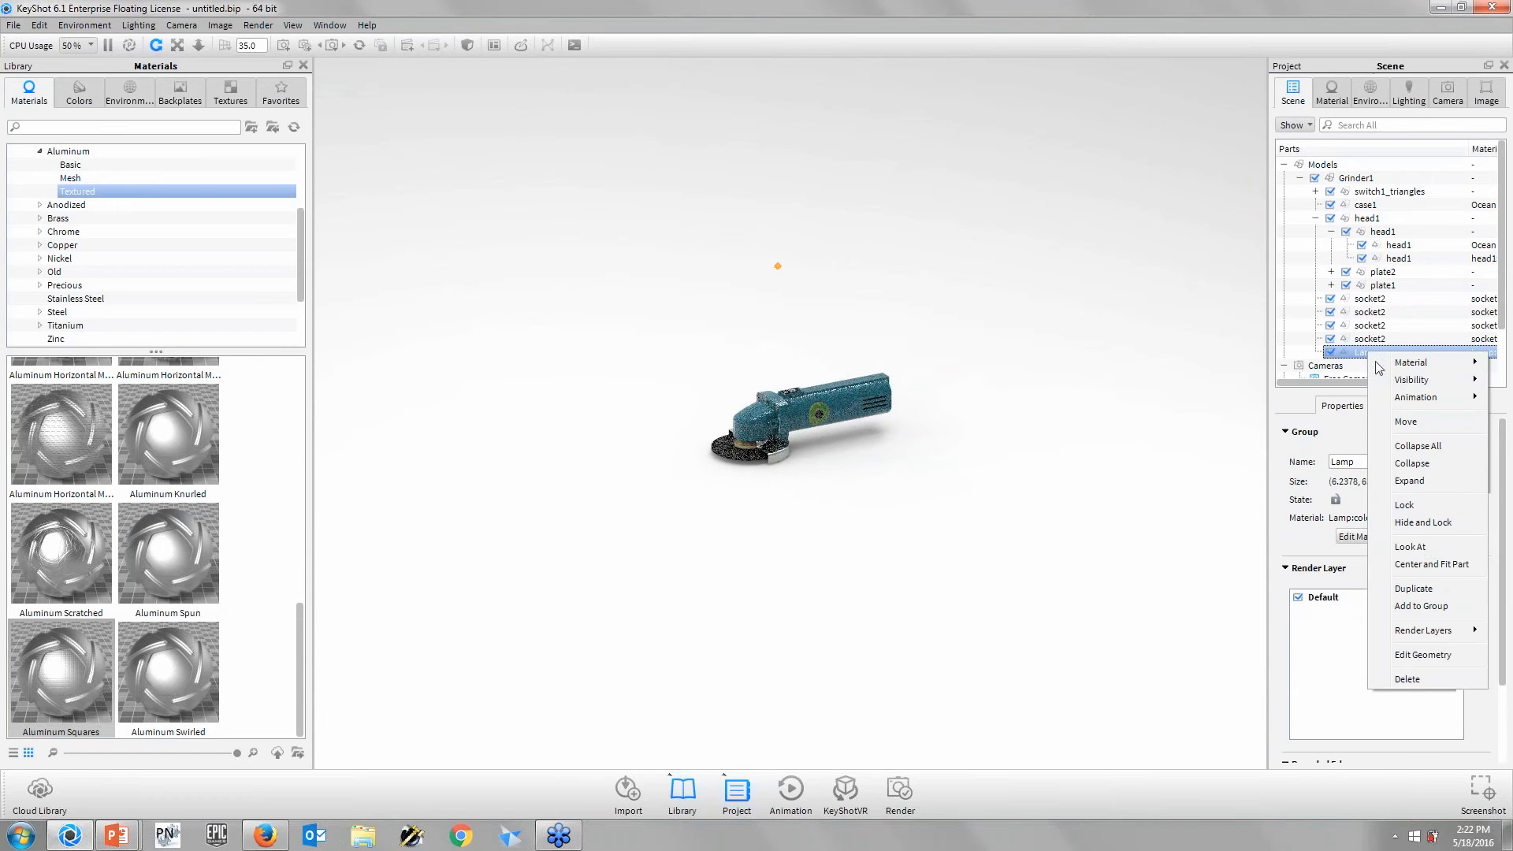
{"action": "left_click", "coordinate": [1420, 592]}
- Start the Move Tool on the duplicated lamp, Lamp #1, with only translation enabled
{"action": "left_click", "coordinate": [1315, 352]}
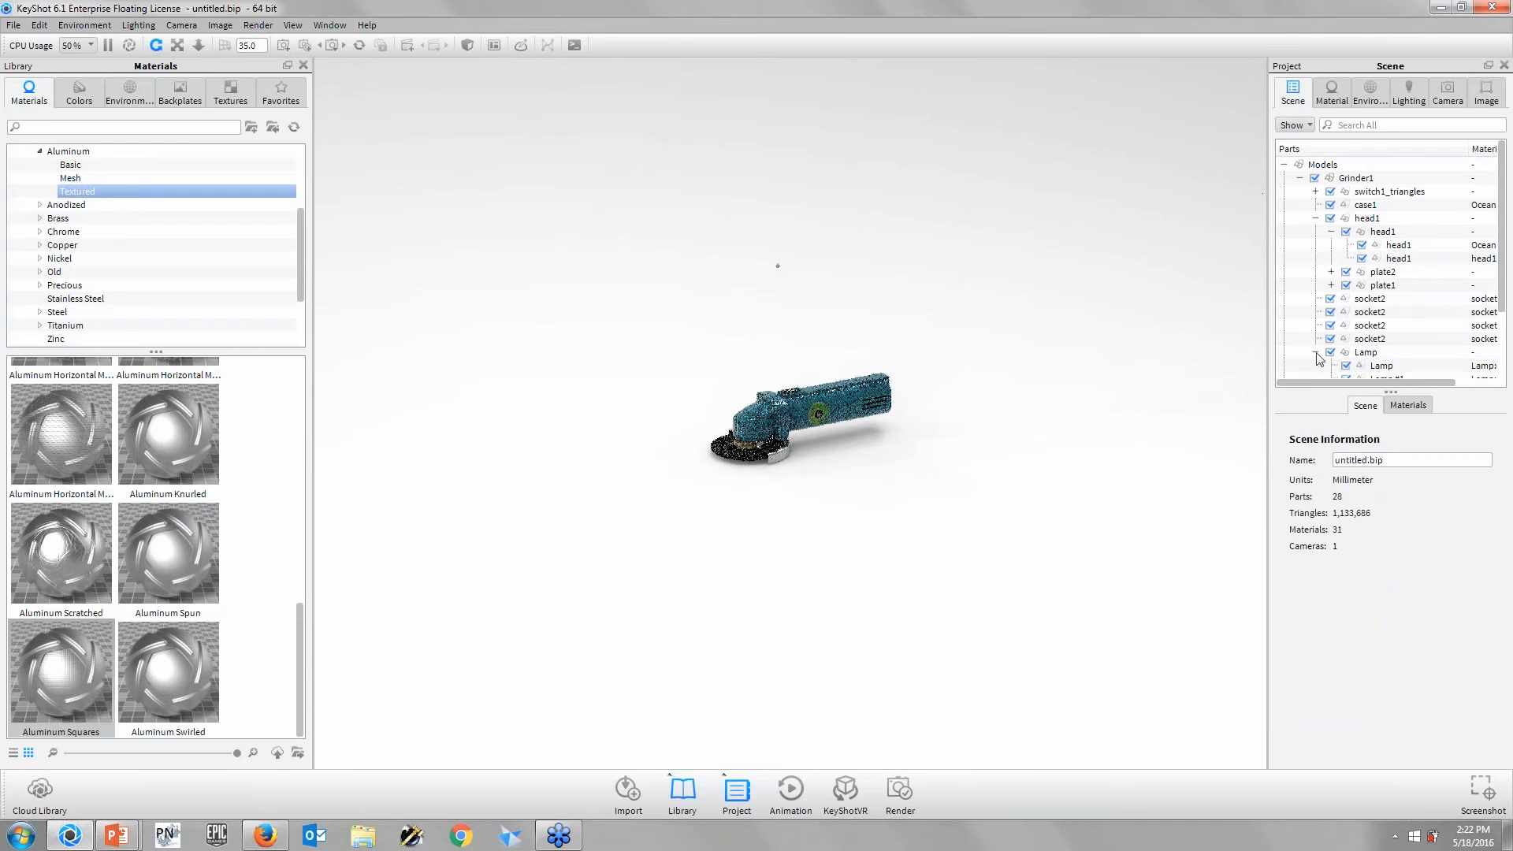
{"action": "scroll", "coordinate": [1503, 317], "scroll_direction": "down", "scroll_amount": 1}
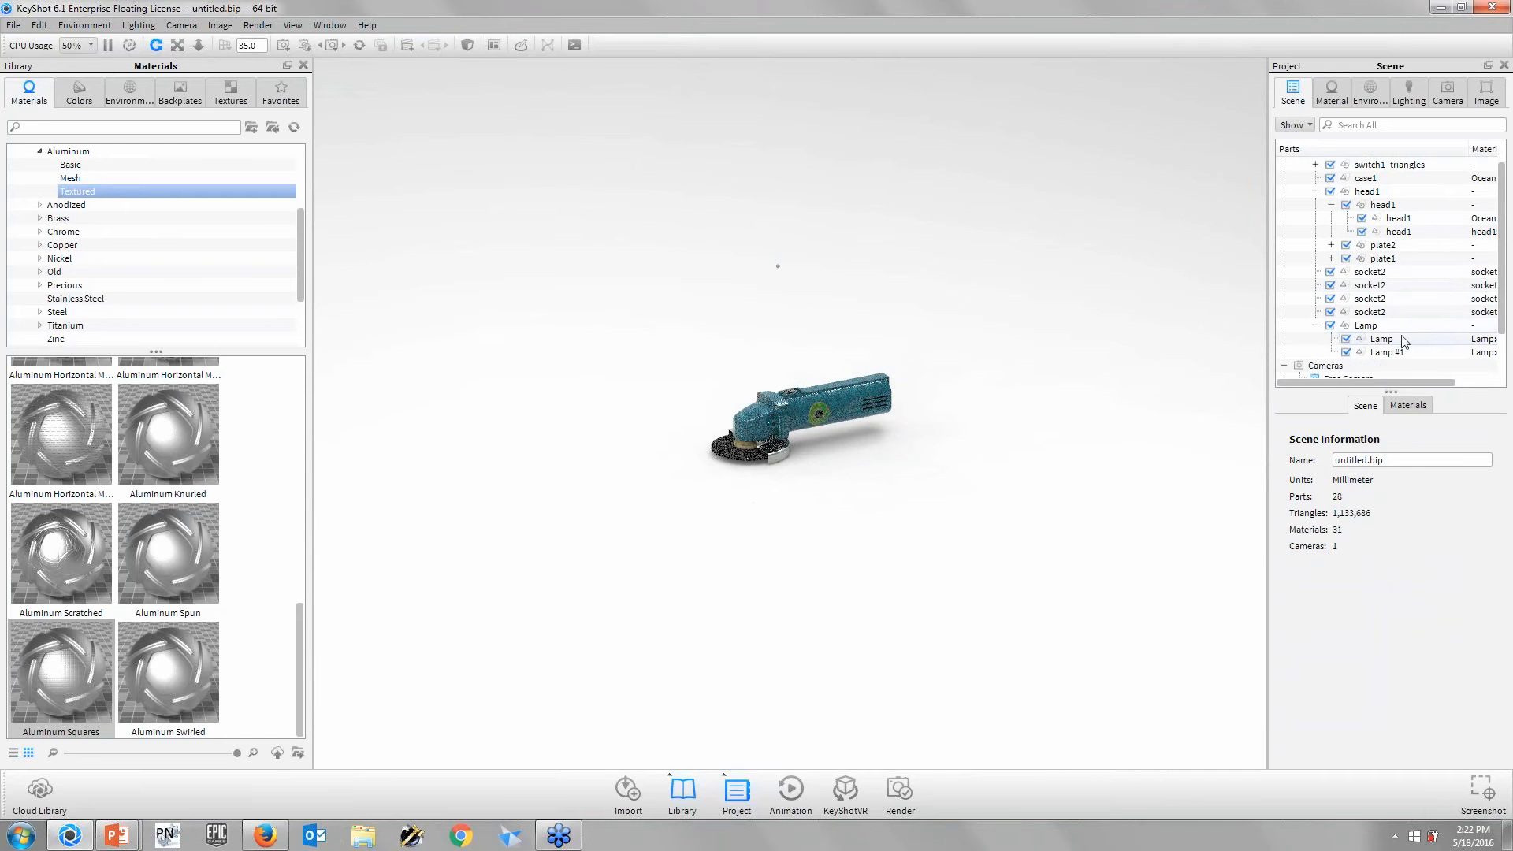
{"action": "left_click", "coordinate": [1387, 353]}
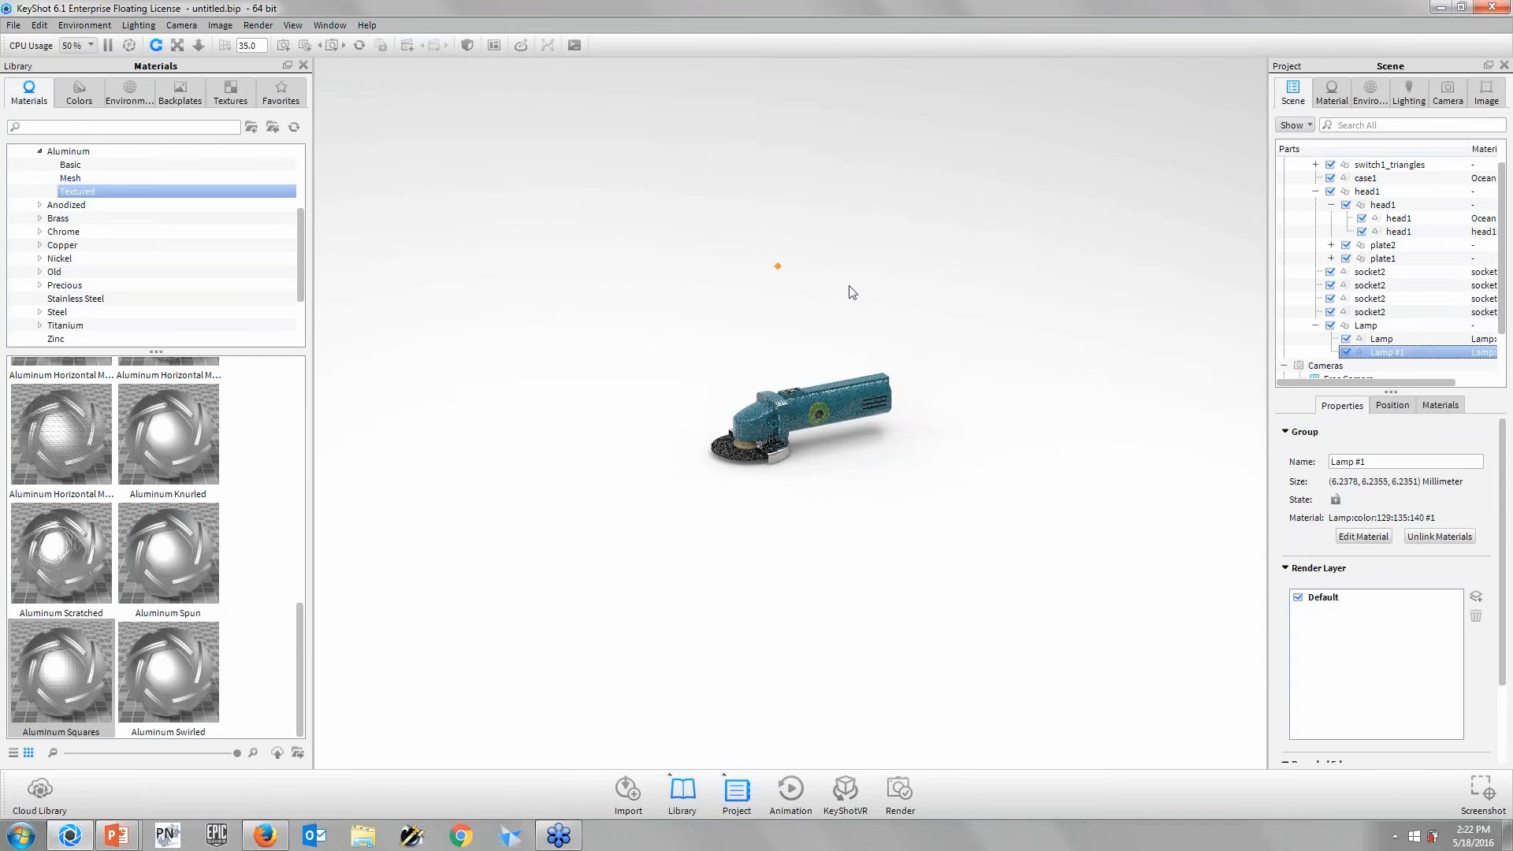
{"action": "left_click", "coordinate": [1392, 405]}
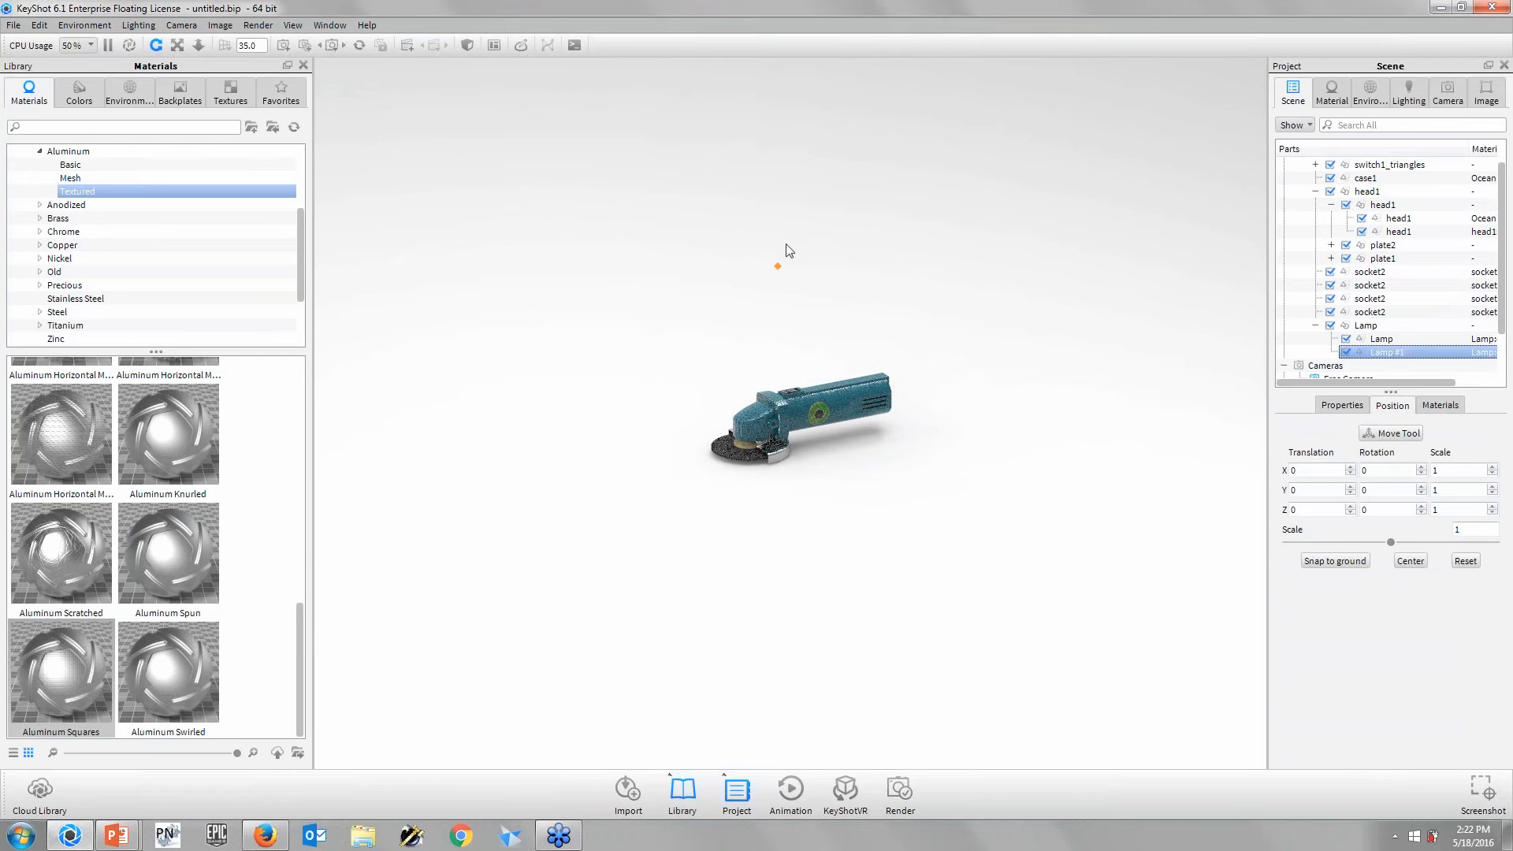
{"action": "left_click_drag", "start_coordinate": [794, 249], "coordinate": [853, 363]}
{"action": "middle_click_drag", "start_coordinate": [853, 357], "coordinate": [874, 450]}
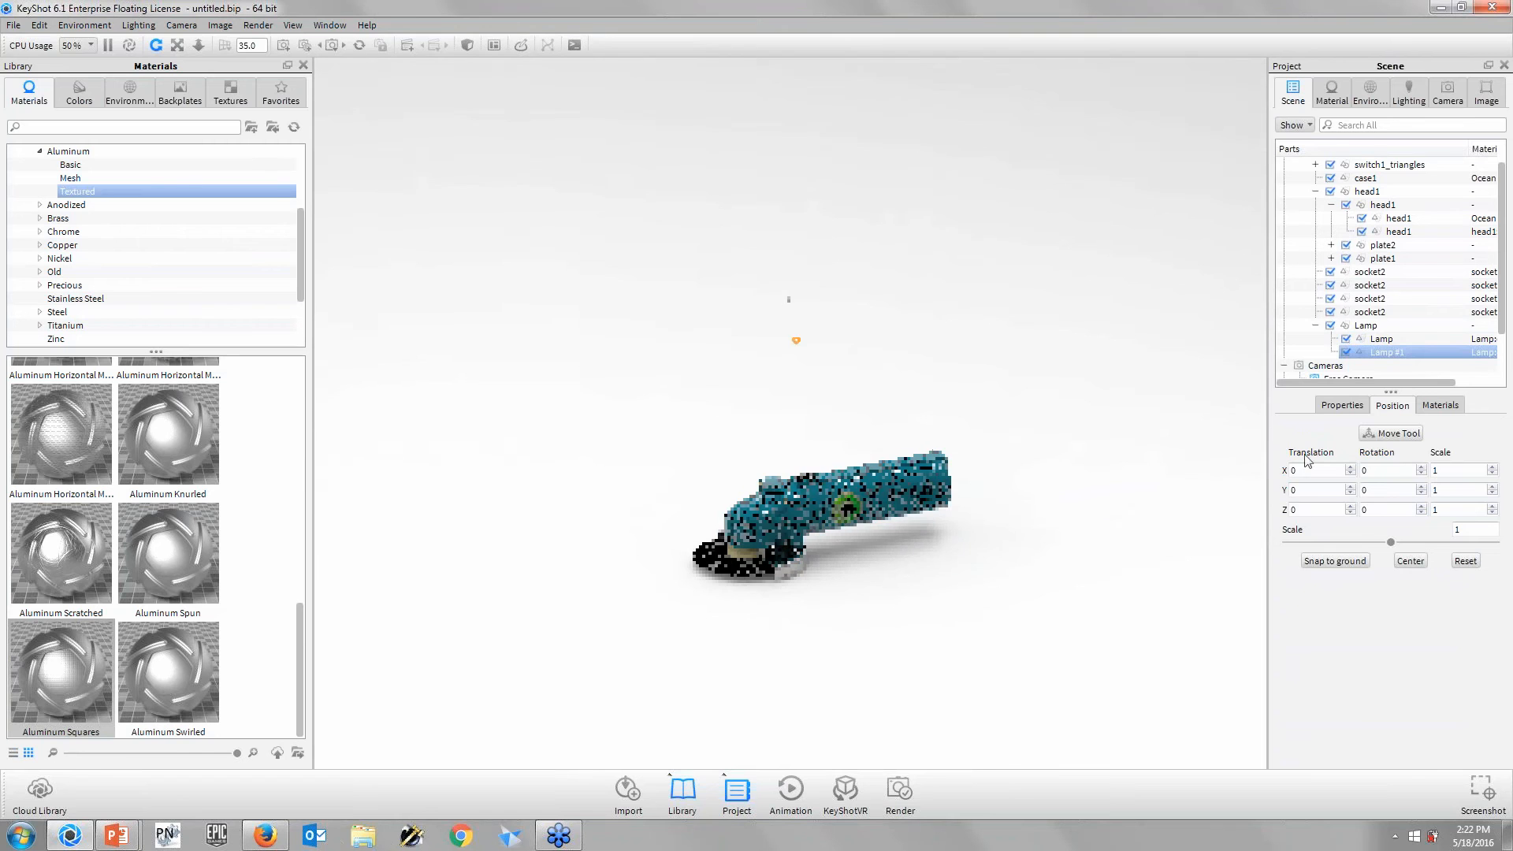
{"action": "left_click", "coordinate": [1389, 436]}
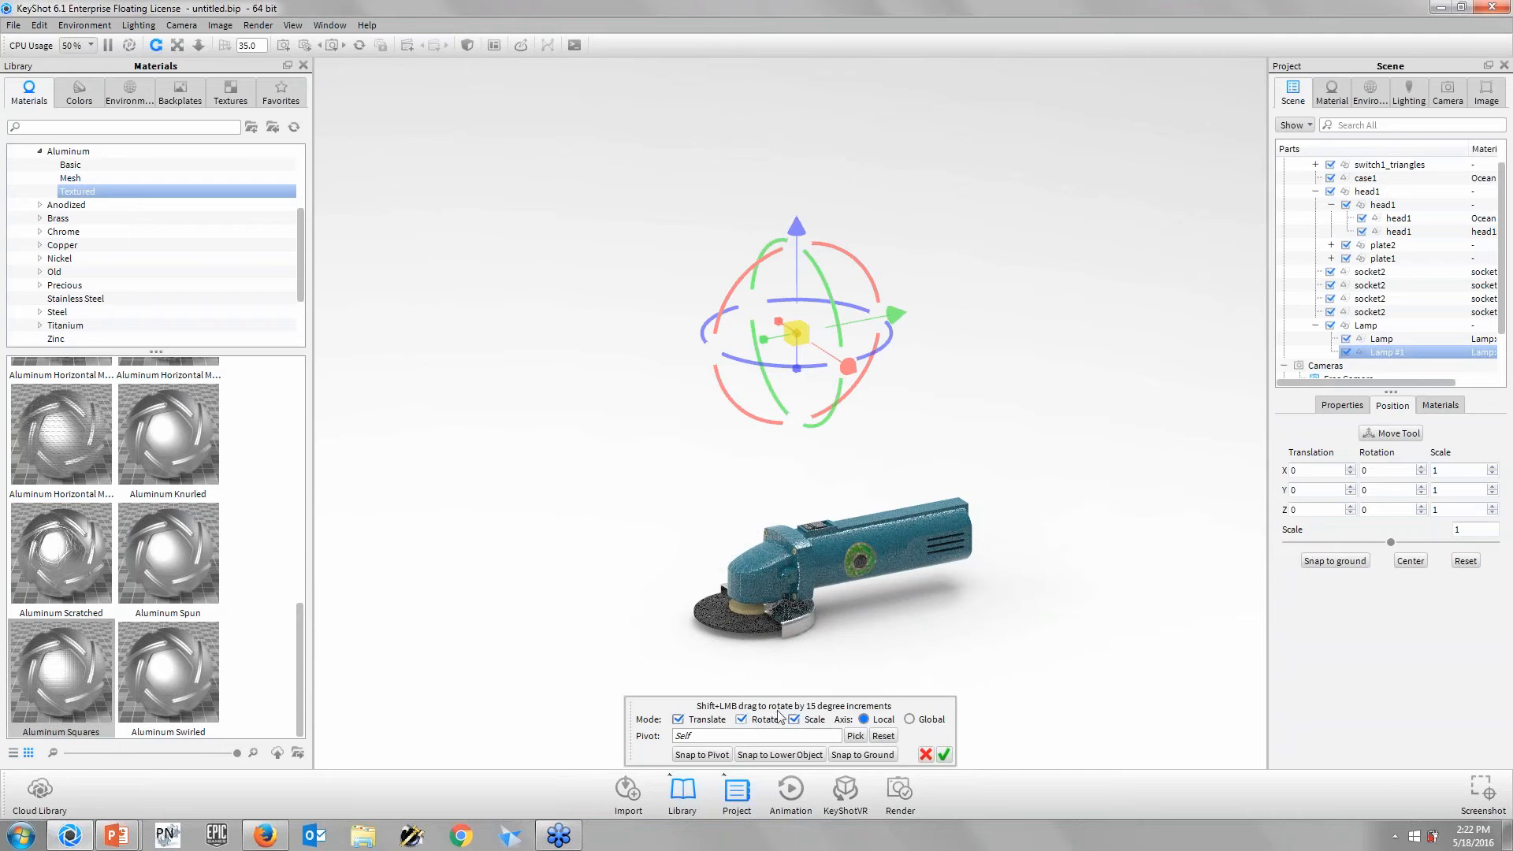
{"action": "left_click_drag", "start_coordinate": [809, 713], "coordinate": [525, 138]}
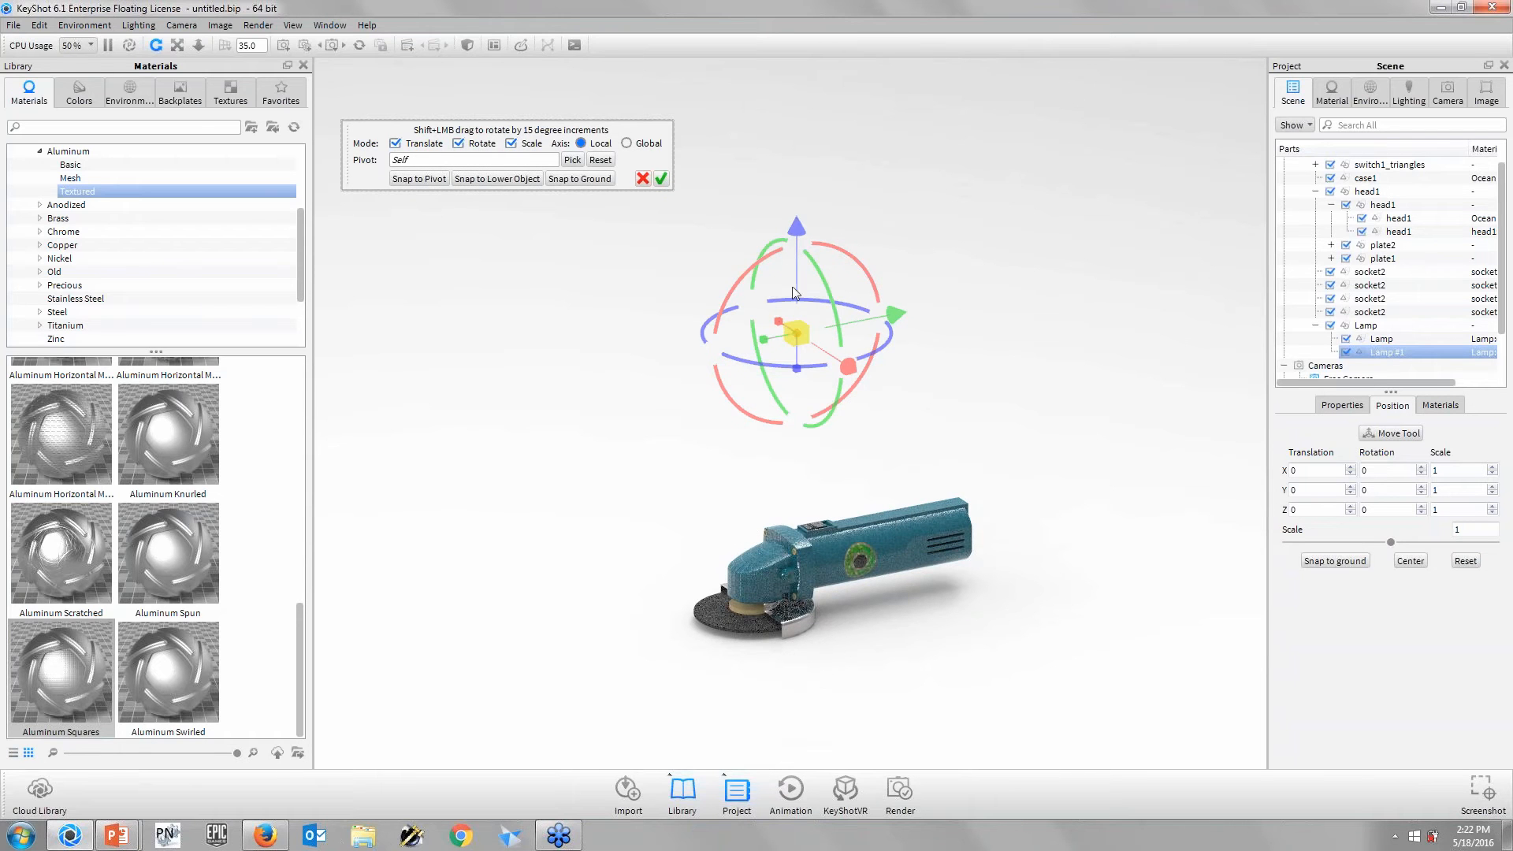
{"action": "left_click", "coordinate": [458, 143]}
{"action": "left_click", "coordinate": [511, 144]}
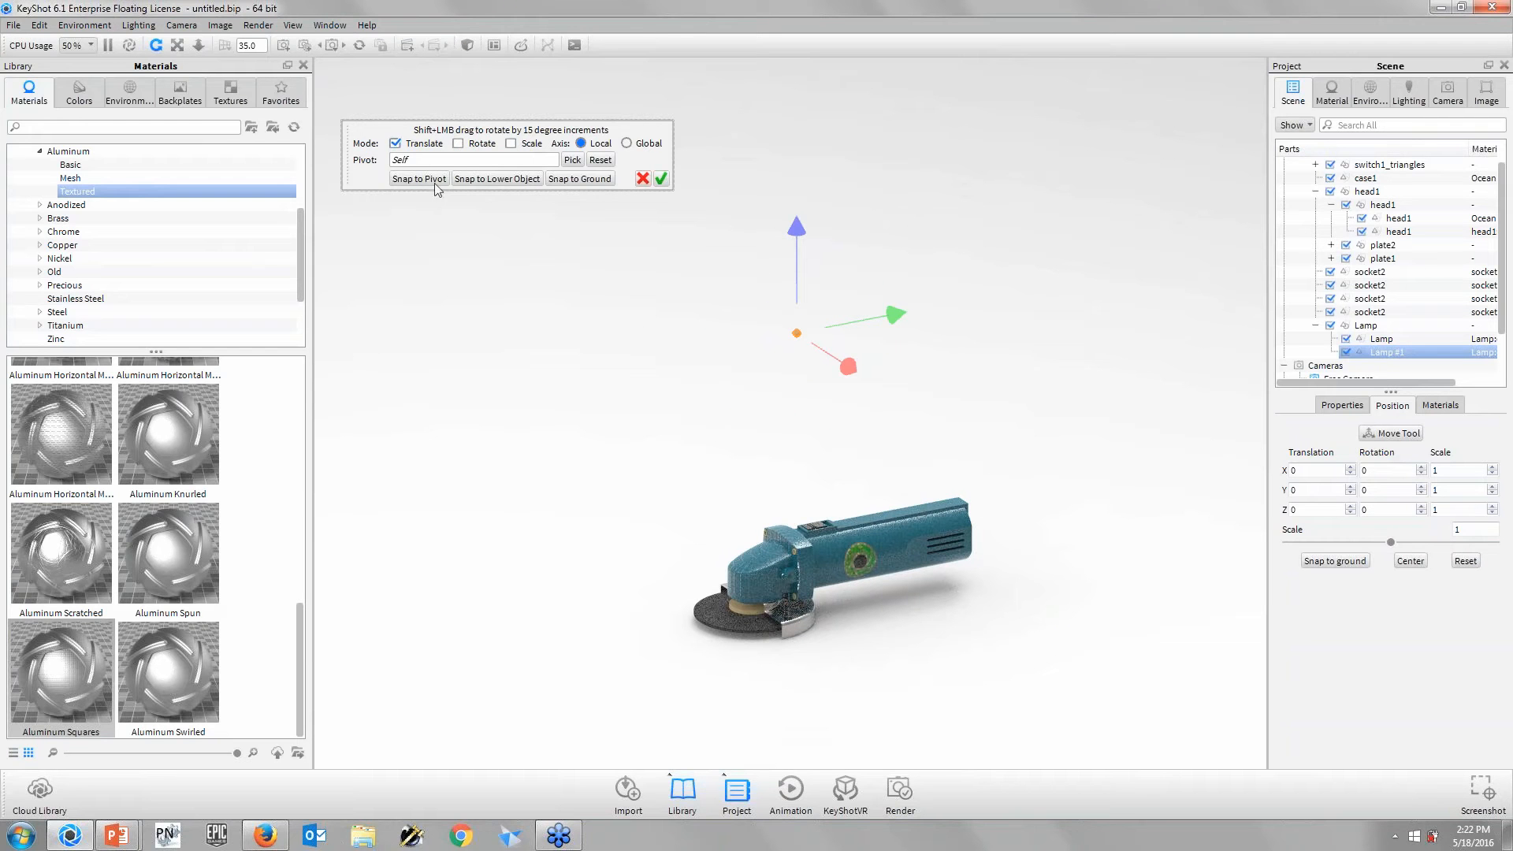
- Move Lamp #1 about -206 mm along Y and about 135 mm along Z, and accept the new position
{"action": "left_click_drag", "start_coordinate": [879, 326], "coordinate": [760, 311]}
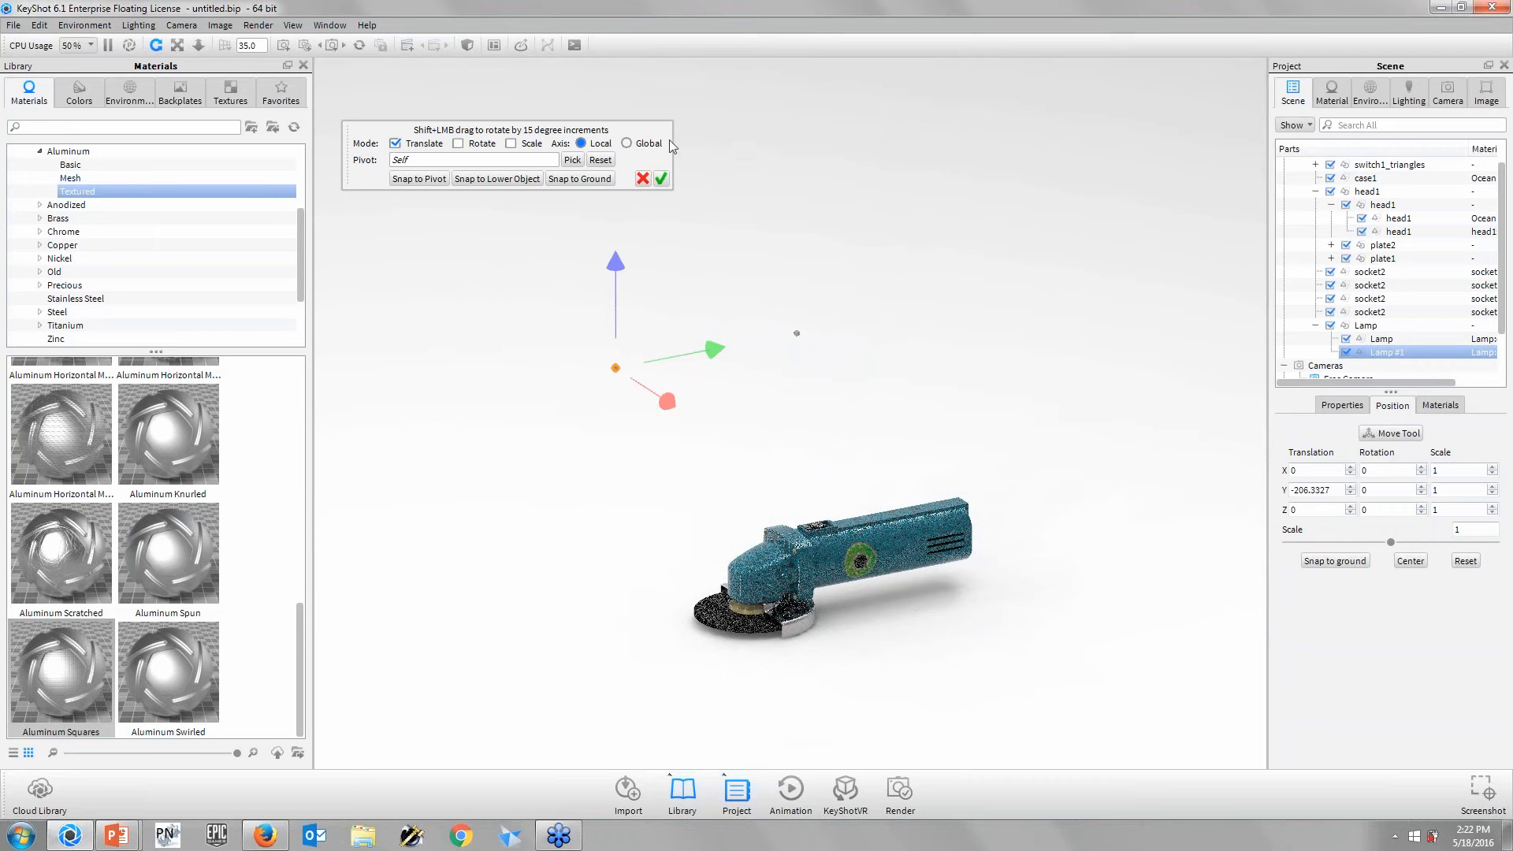
{"action": "left_click_drag", "start_coordinate": [613, 266], "coordinate": [597, 126]}
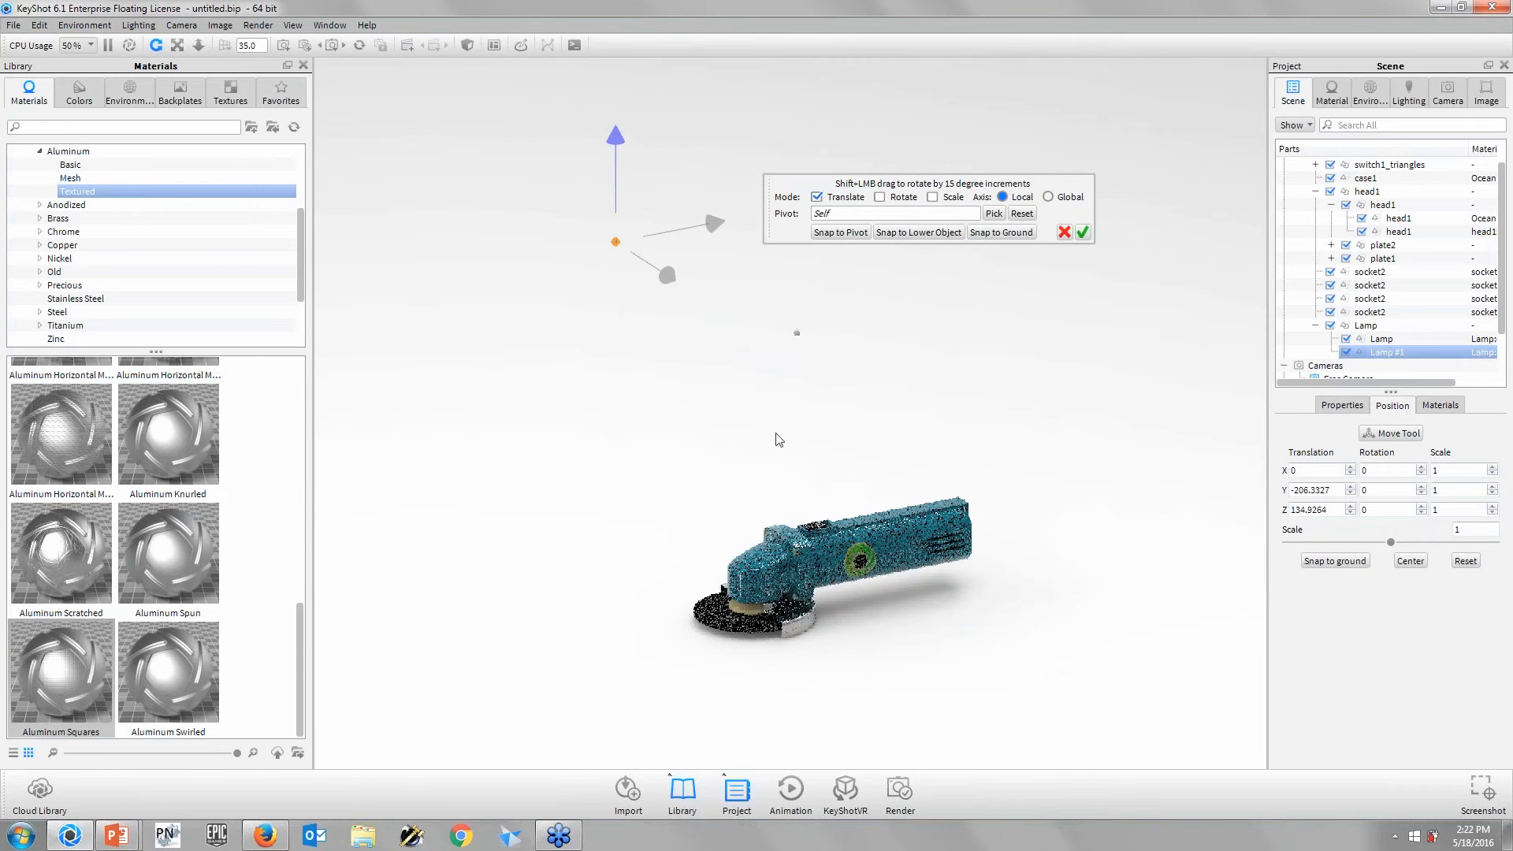
{"action": "left_click", "coordinate": [867, 441]}
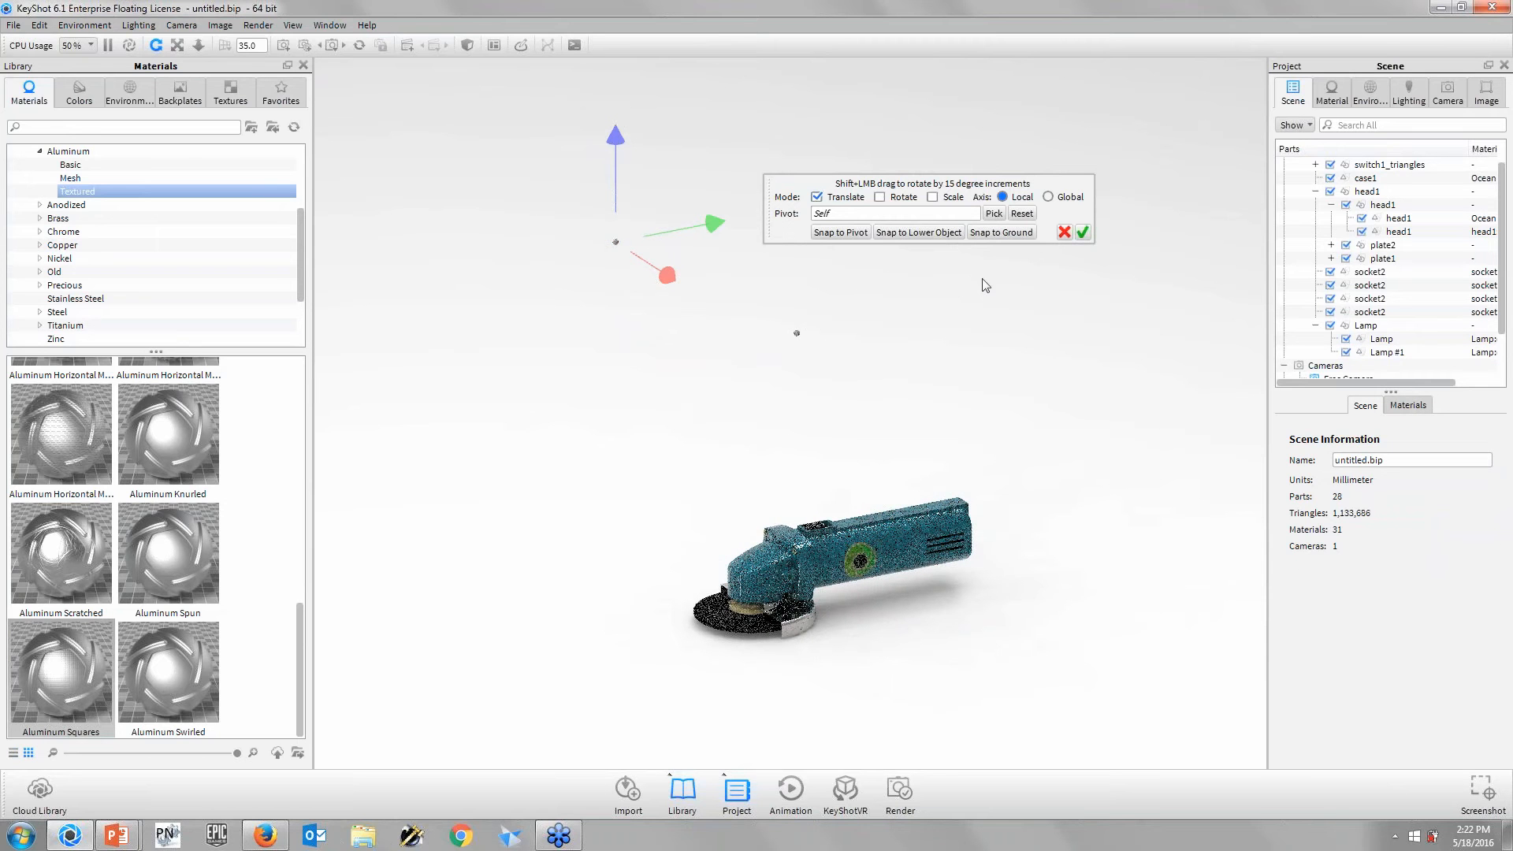
{"action": "left_click", "coordinate": [1082, 231]}
- Aim the camera at the switch on top of the grinder and examine it up close
{"action": "left_click_drag", "start_coordinate": [870, 527], "coordinate": [848, 605]}
{"action": "scroll", "coordinate": [849, 607], "scroll_direction": "up", "scroll_amount": 3}
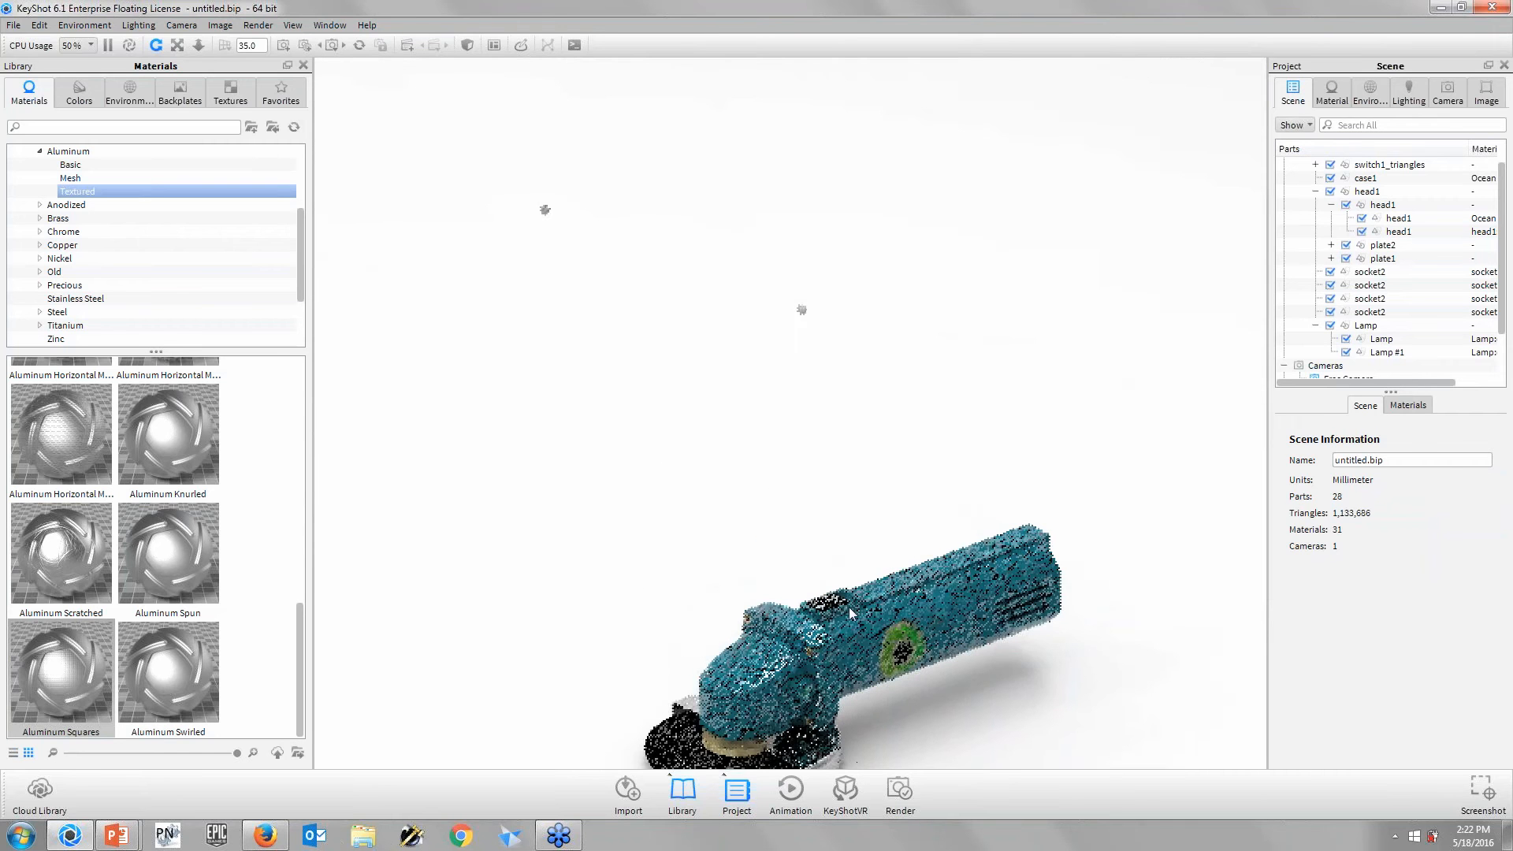
{"action": "right_click", "coordinate": [835, 603]}
{"action": "left_click", "coordinate": [888, 450]}
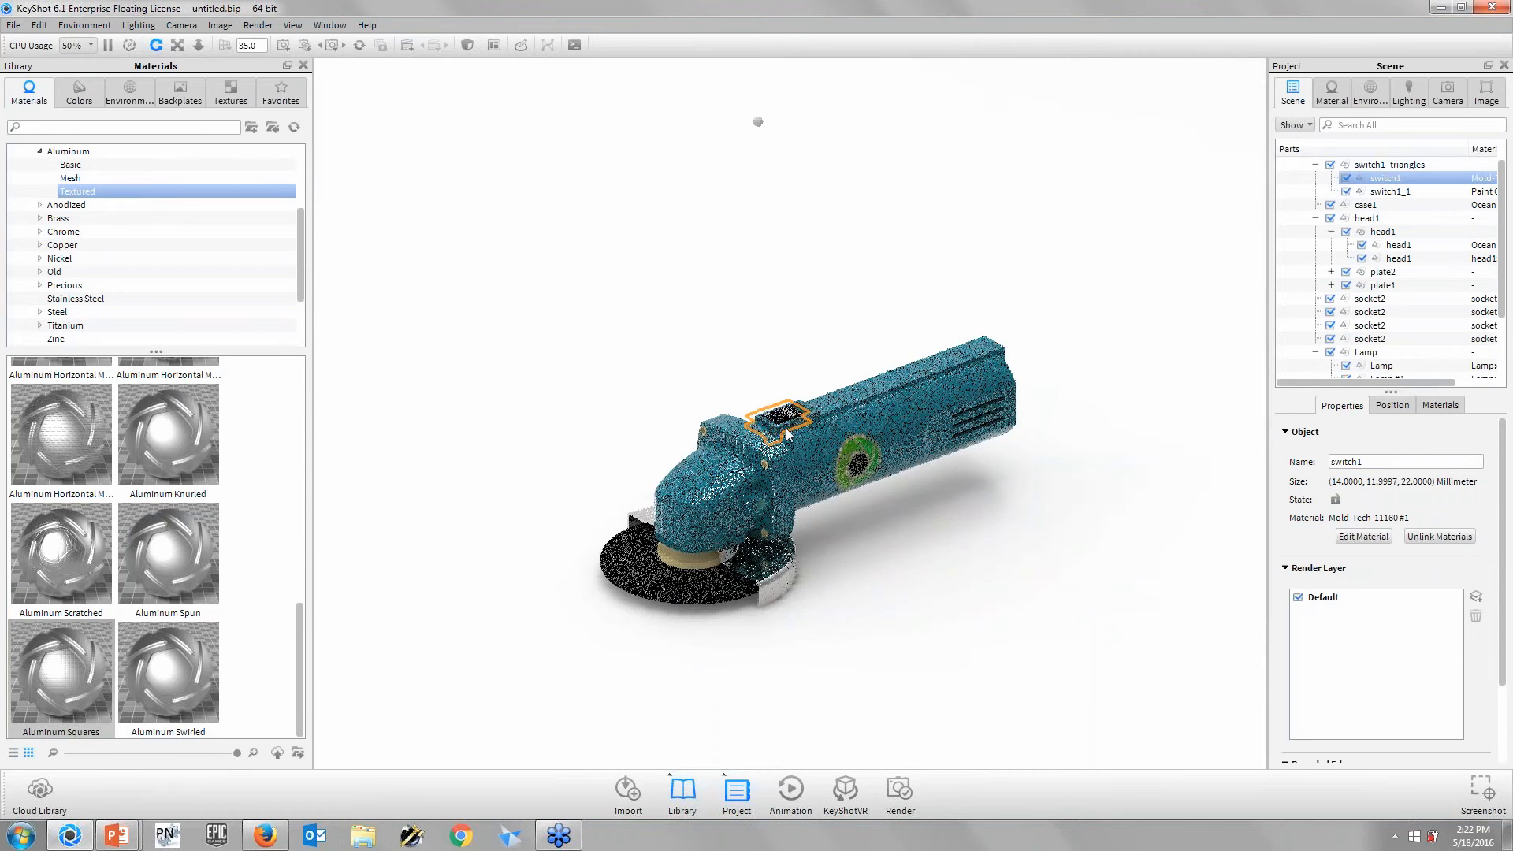
{"action": "scroll", "coordinate": [786, 431], "scroll_direction": "up", "scroll_amount": 10}
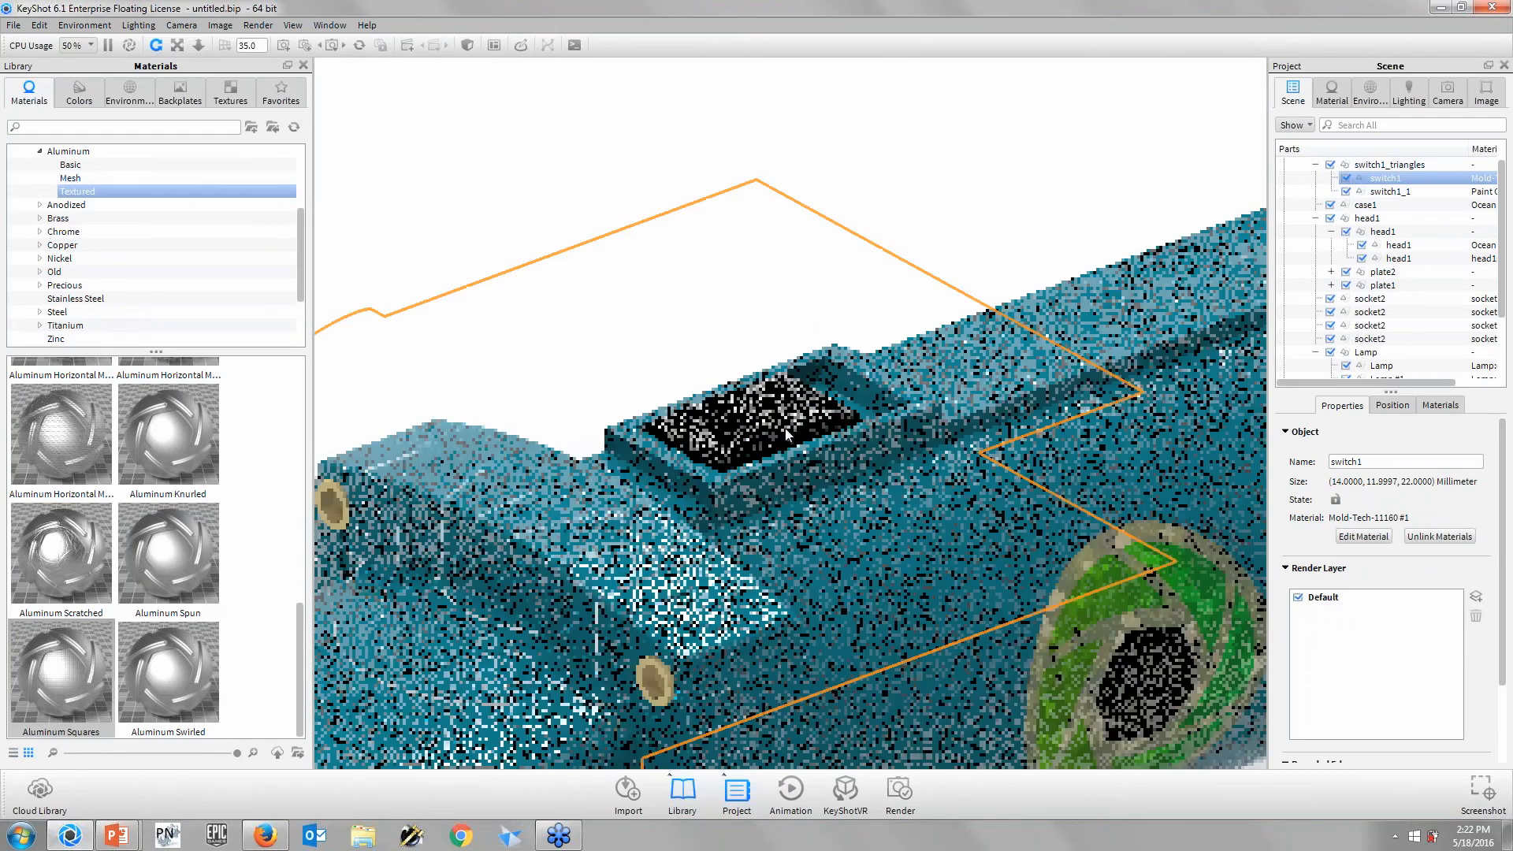
{"action": "scroll", "coordinate": [786, 432], "scroll_direction": "up", "scroll_amount": 3}
{"action": "scroll", "coordinate": [786, 432], "scroll_direction": "up", "scroll_amount": 3}
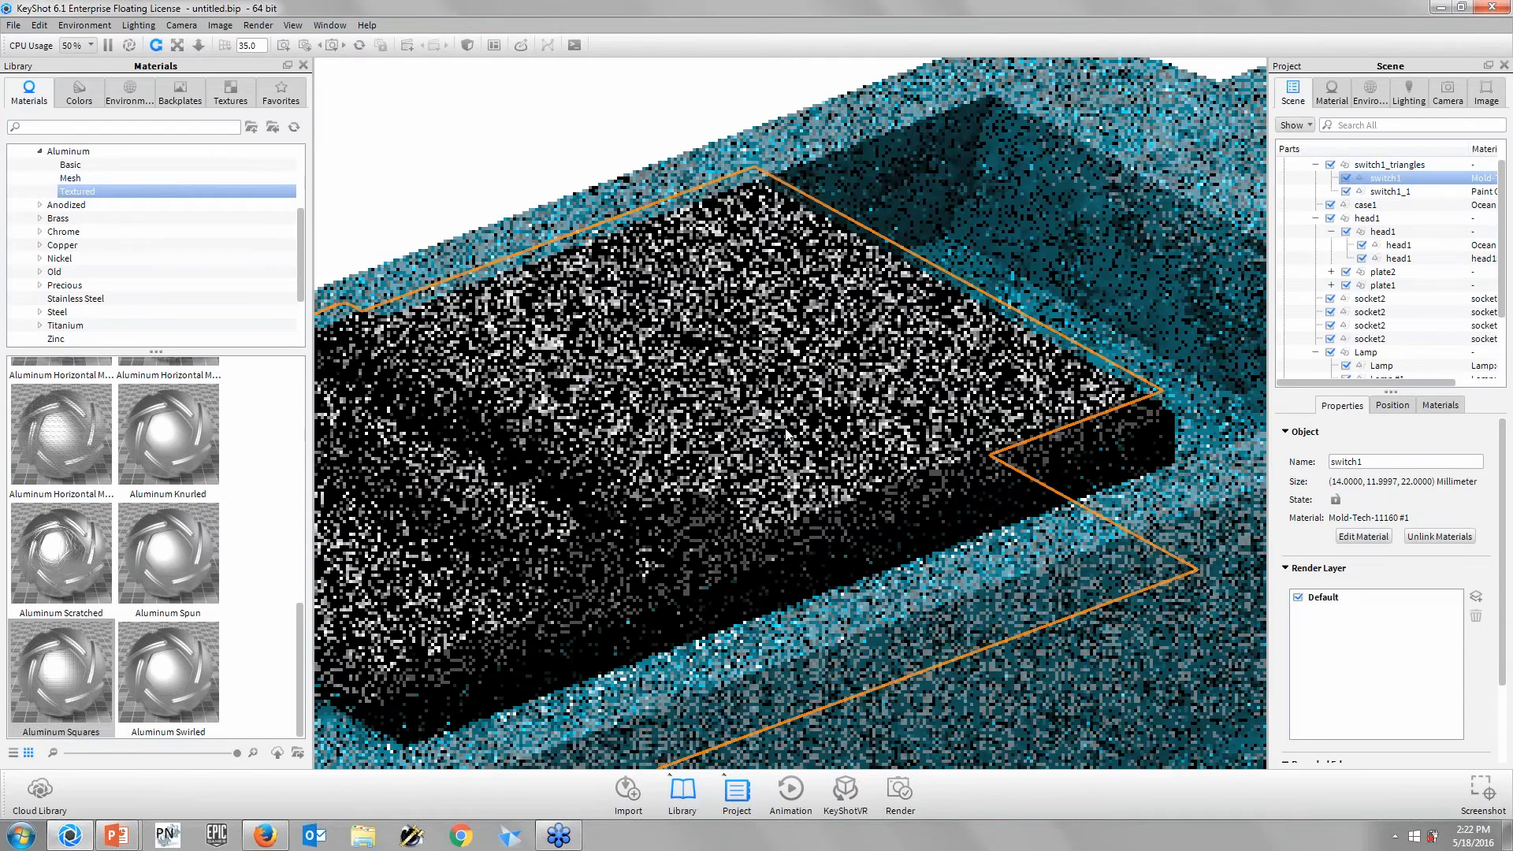
{"action": "scroll", "coordinate": [785, 428], "scroll_direction": "down", "scroll_amount": 8}
- Start the Move Tool on the switch1_triangles group with only rotation enabled
{"action": "left_click", "coordinate": [1355, 165]}
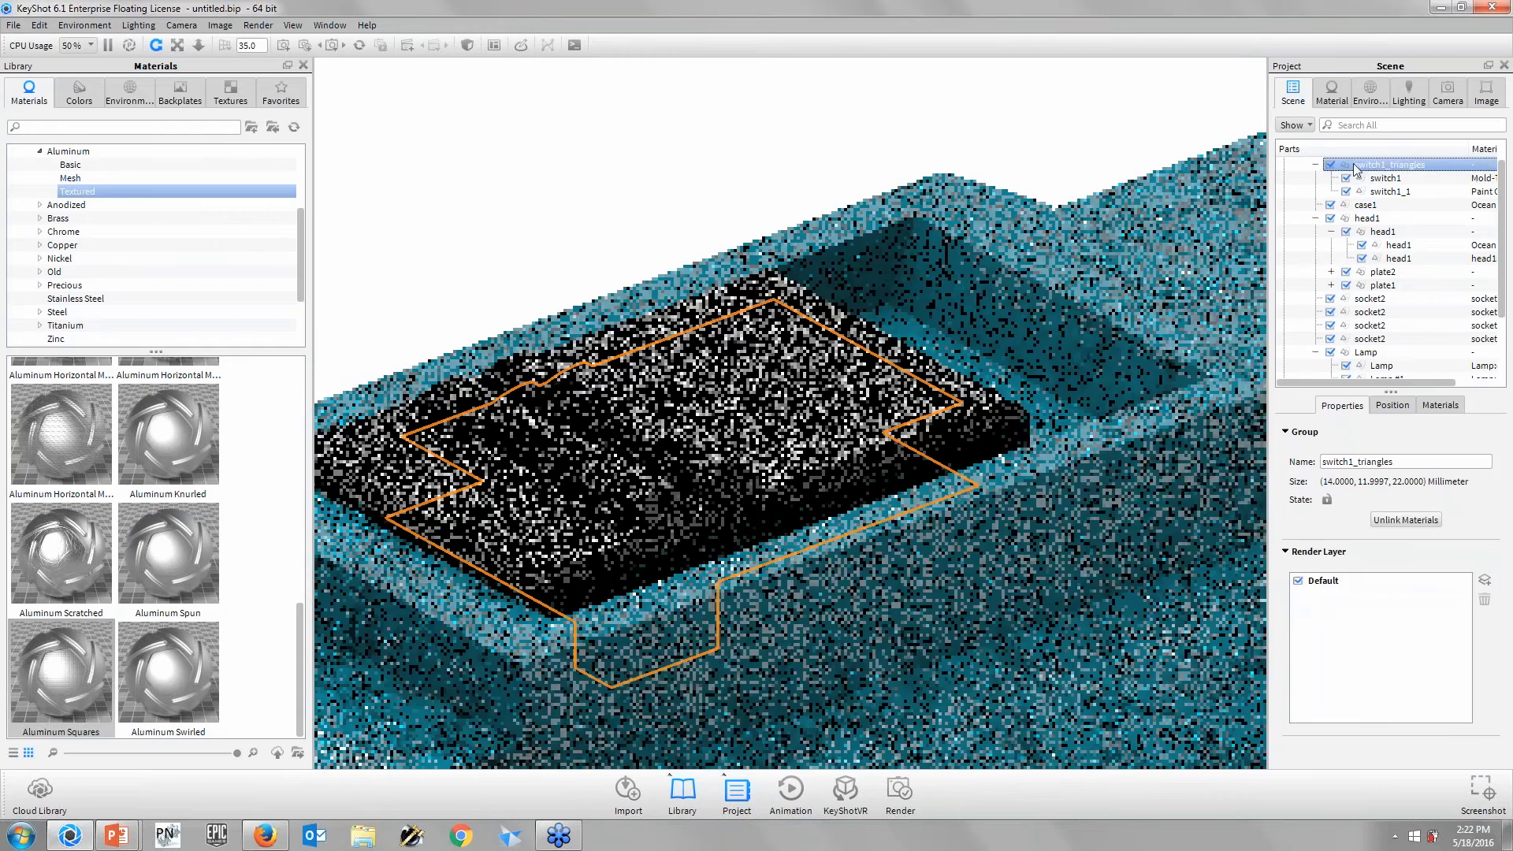
{"action": "scroll", "coordinate": [1355, 167], "scroll_direction": "up", "scroll_amount": 1}
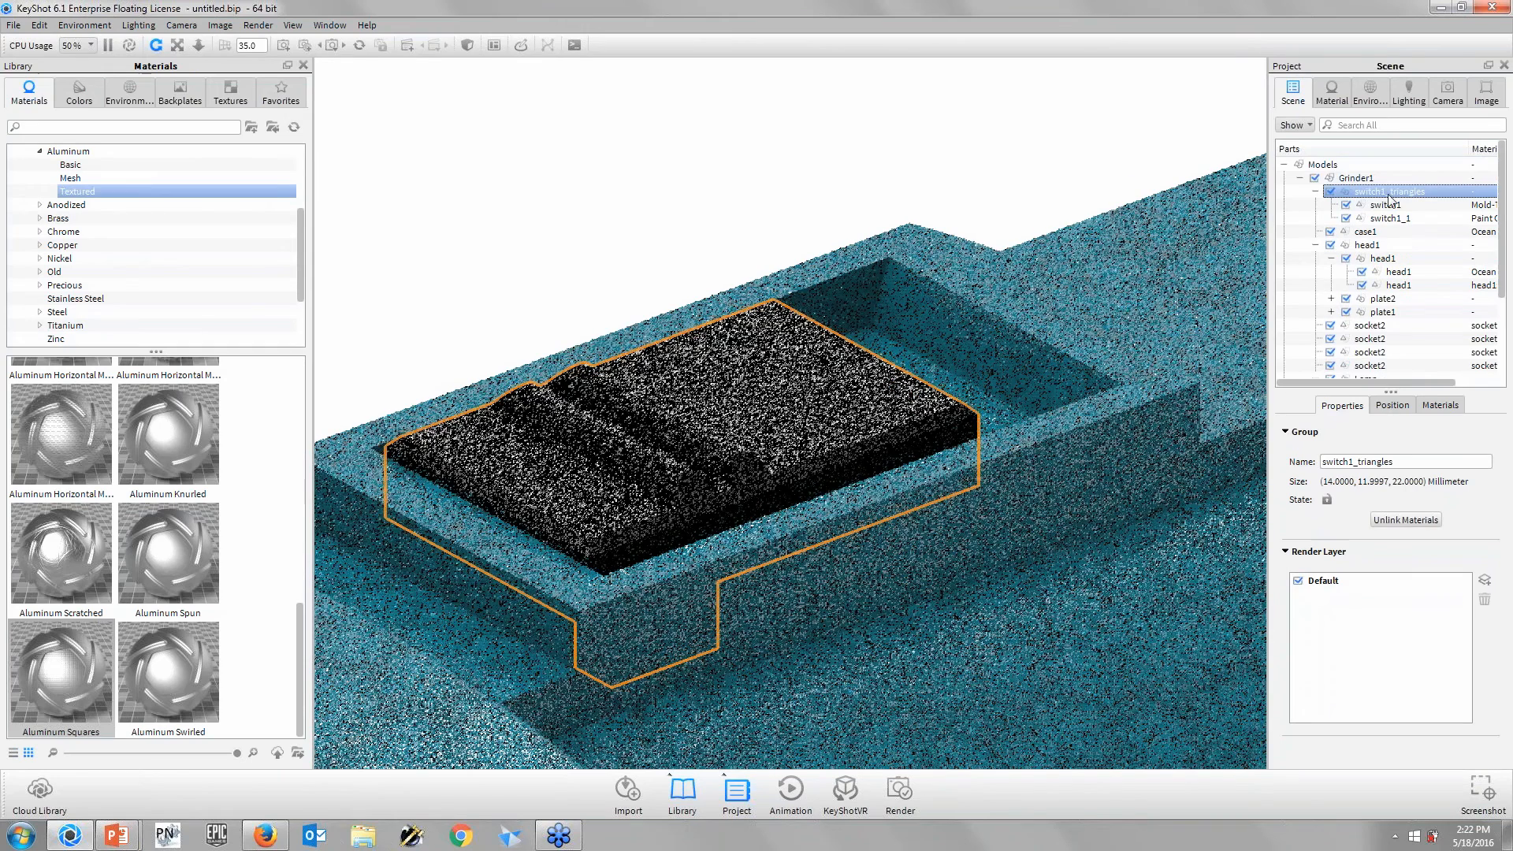
{"action": "left_click", "coordinate": [1392, 405]}
{"action": "left_click", "coordinate": [1396, 434]}
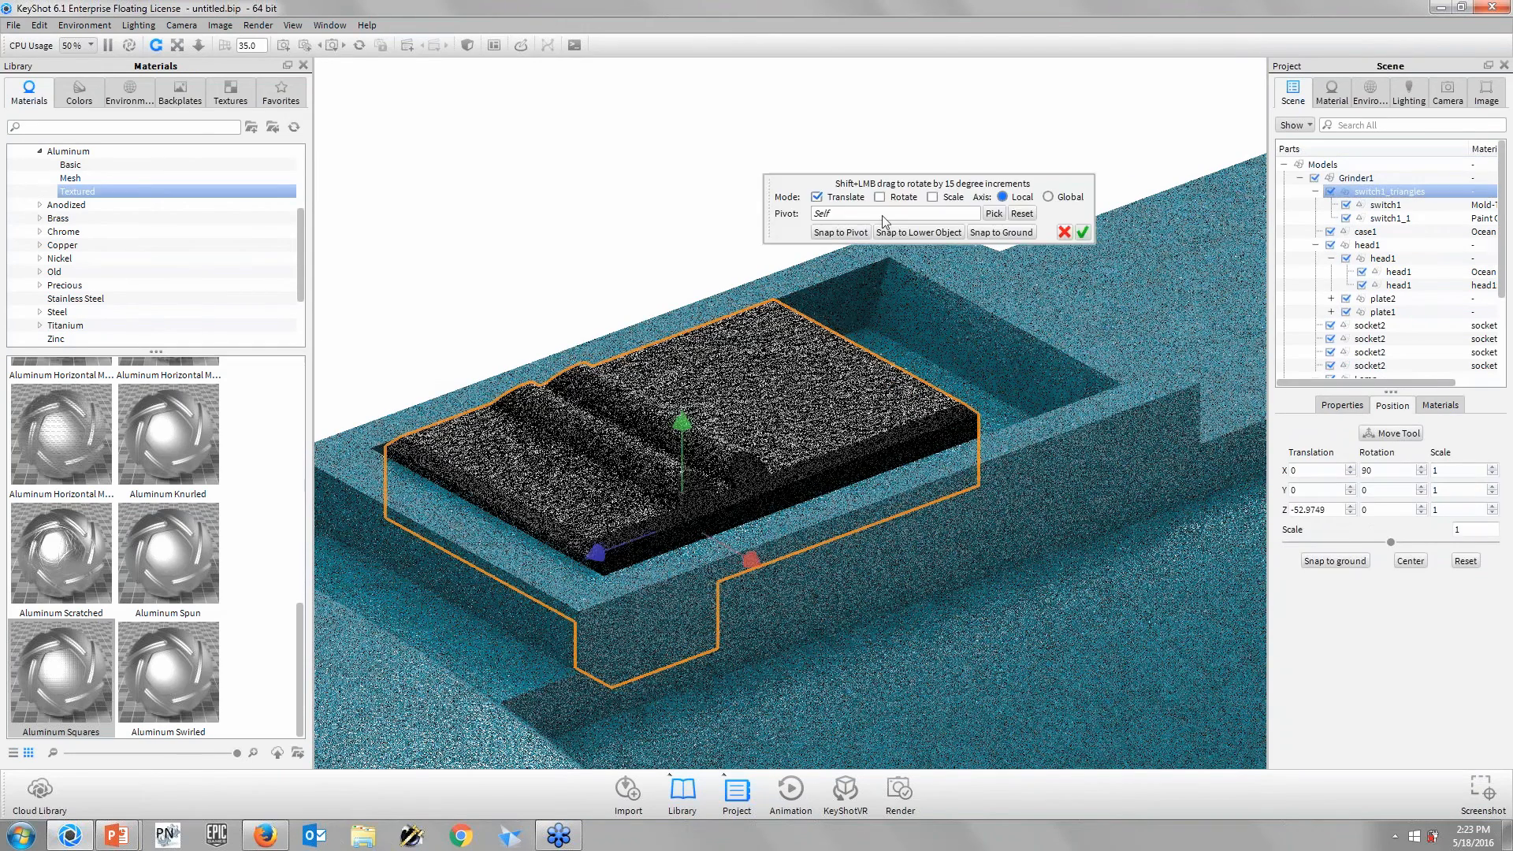
{"action": "left_click", "coordinate": [897, 198]}
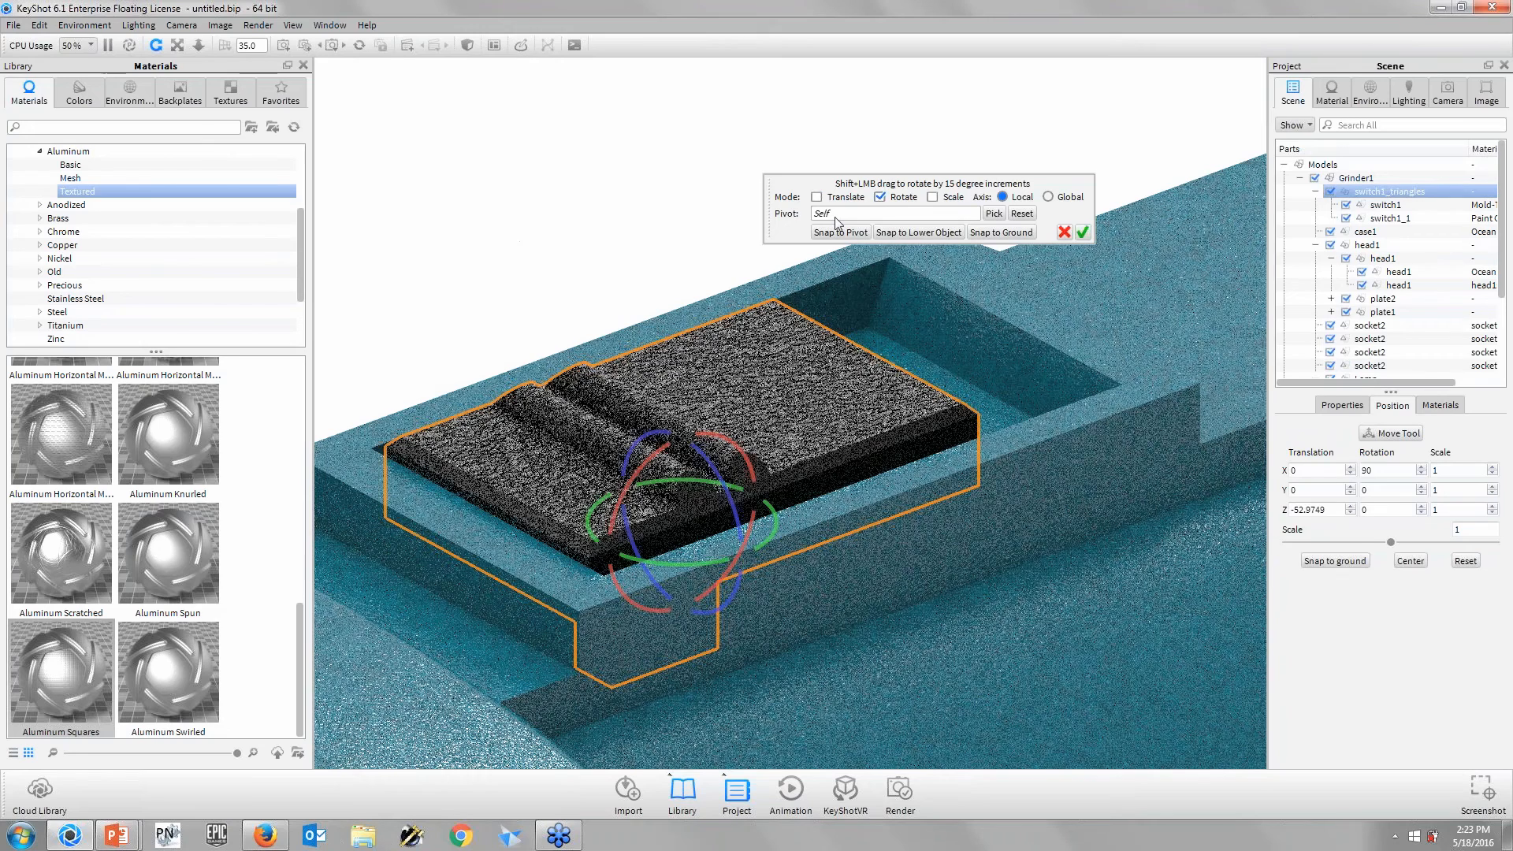
- Pick case1 as the pivot for rotating the switch group
{"action": "left_click", "coordinate": [992, 214]}
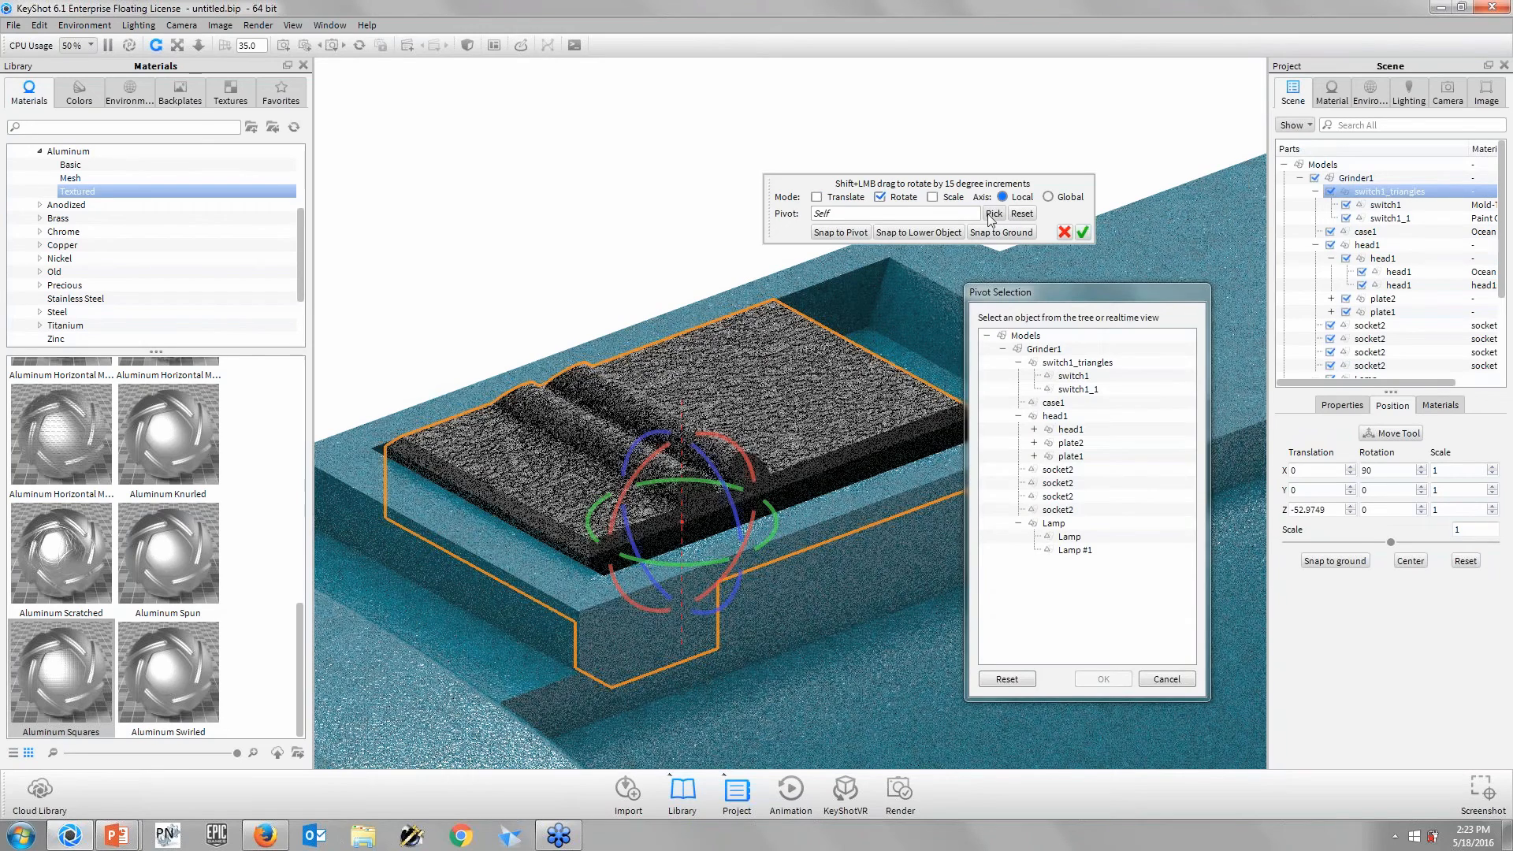
{"action": "left_click", "coordinate": [918, 669]}
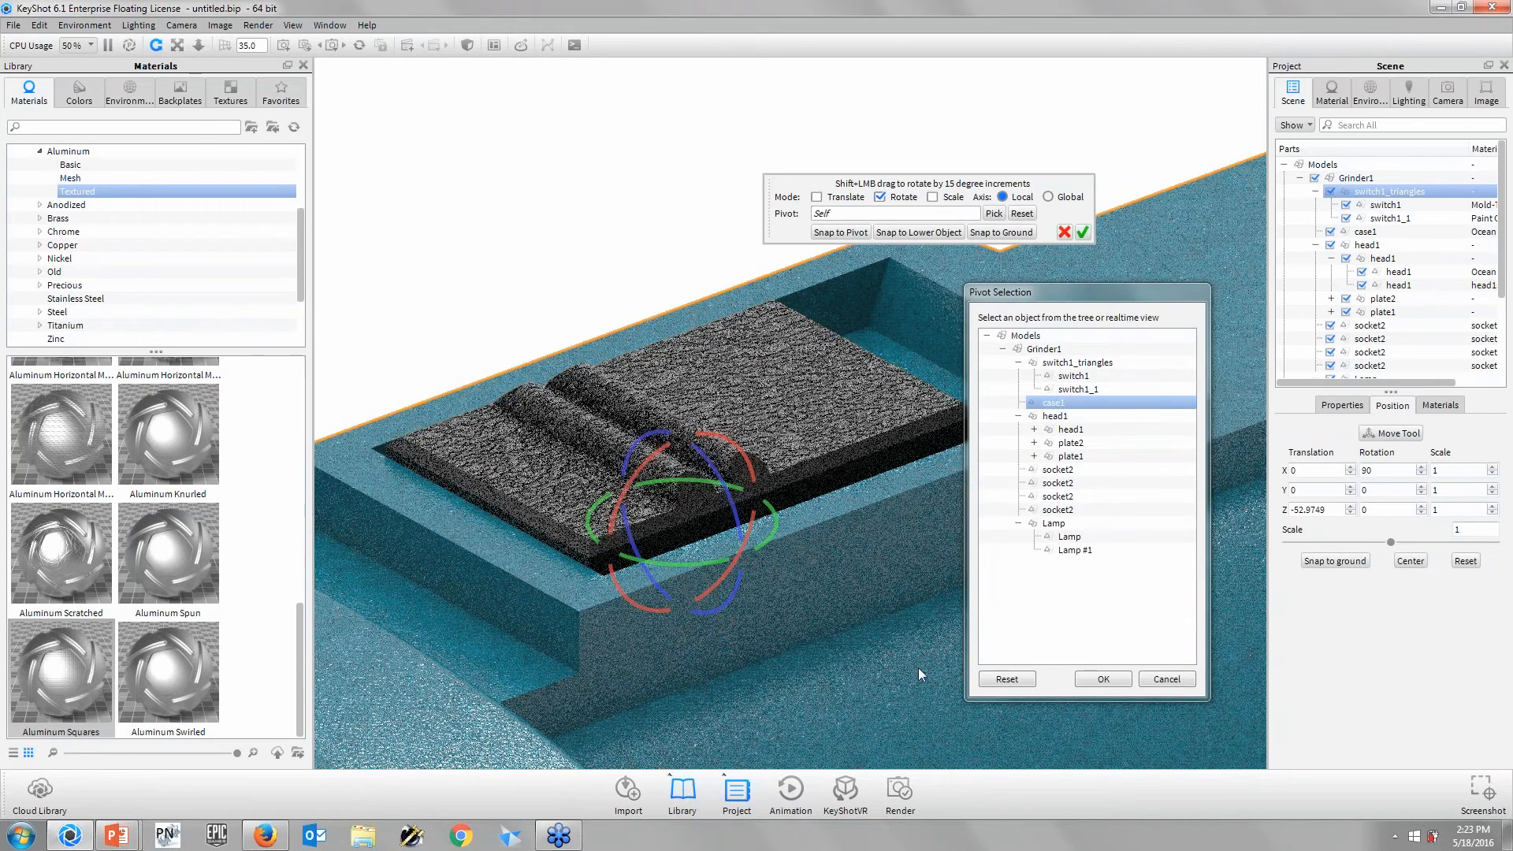
{"action": "left_click", "coordinate": [1064, 409]}
{"action": "scroll", "coordinate": [683, 522], "scroll_direction": "down", "scroll_amount": 5}
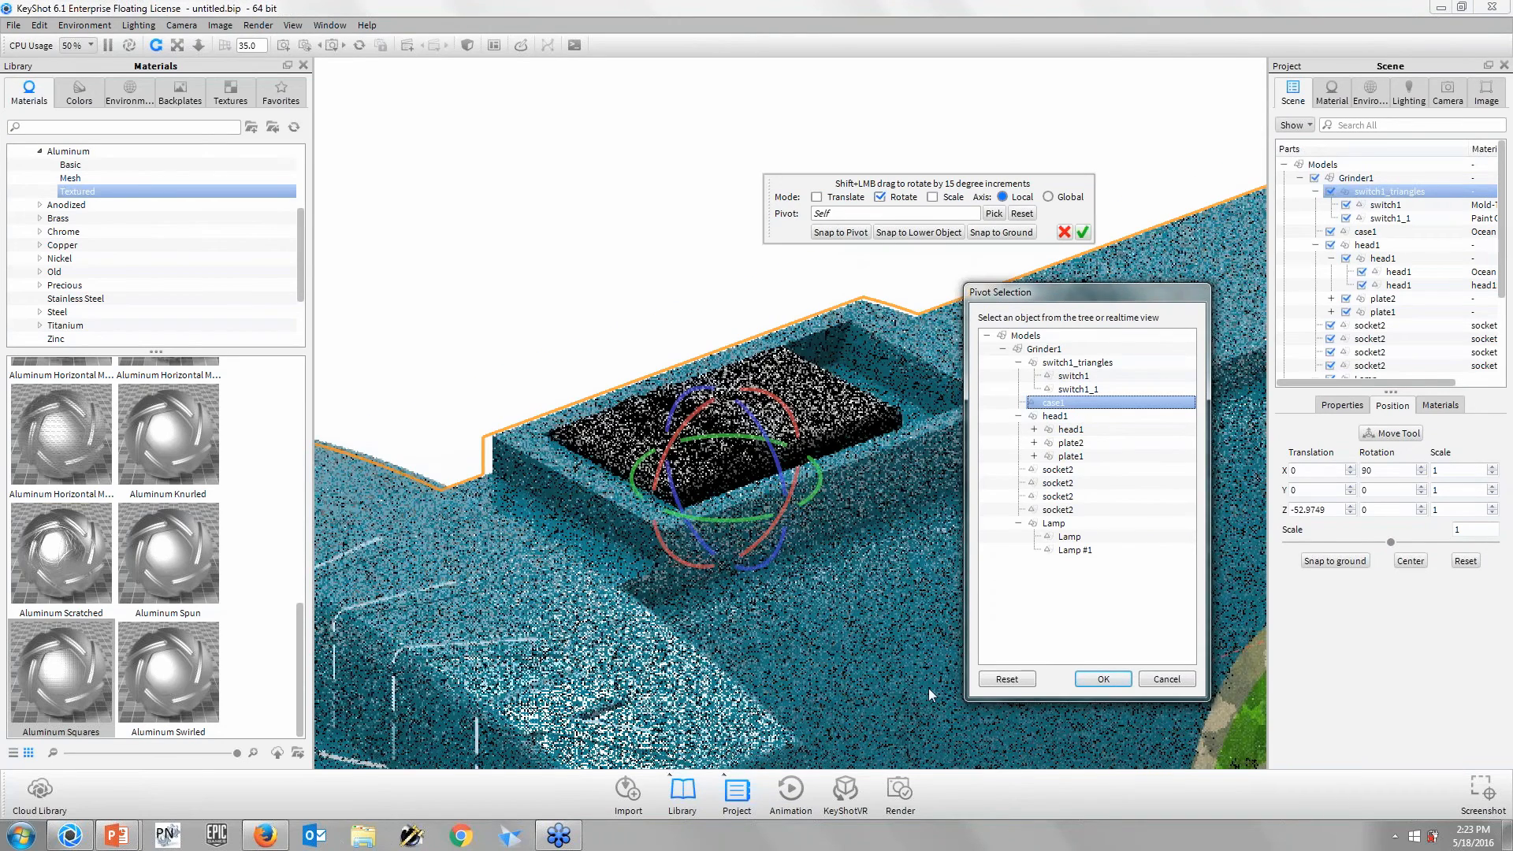
{"action": "left_click", "coordinate": [1104, 679]}
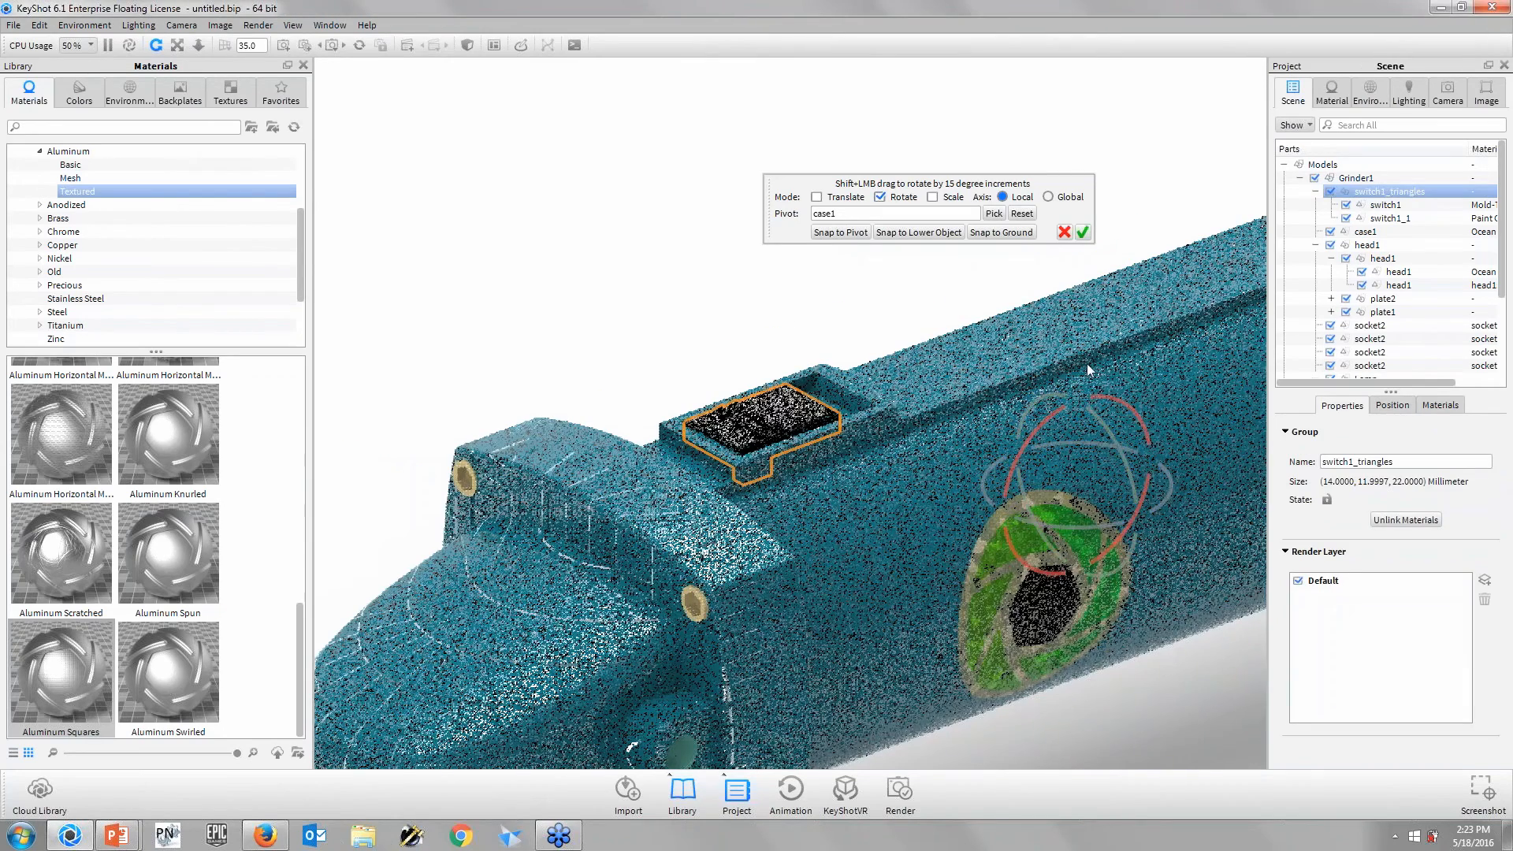
- Try rotating the switch group around the case1 pivot, then cancel the move and deselect the group
{"action": "left_click_drag", "start_coordinate": [1132, 479], "coordinate": [1135, 669]}
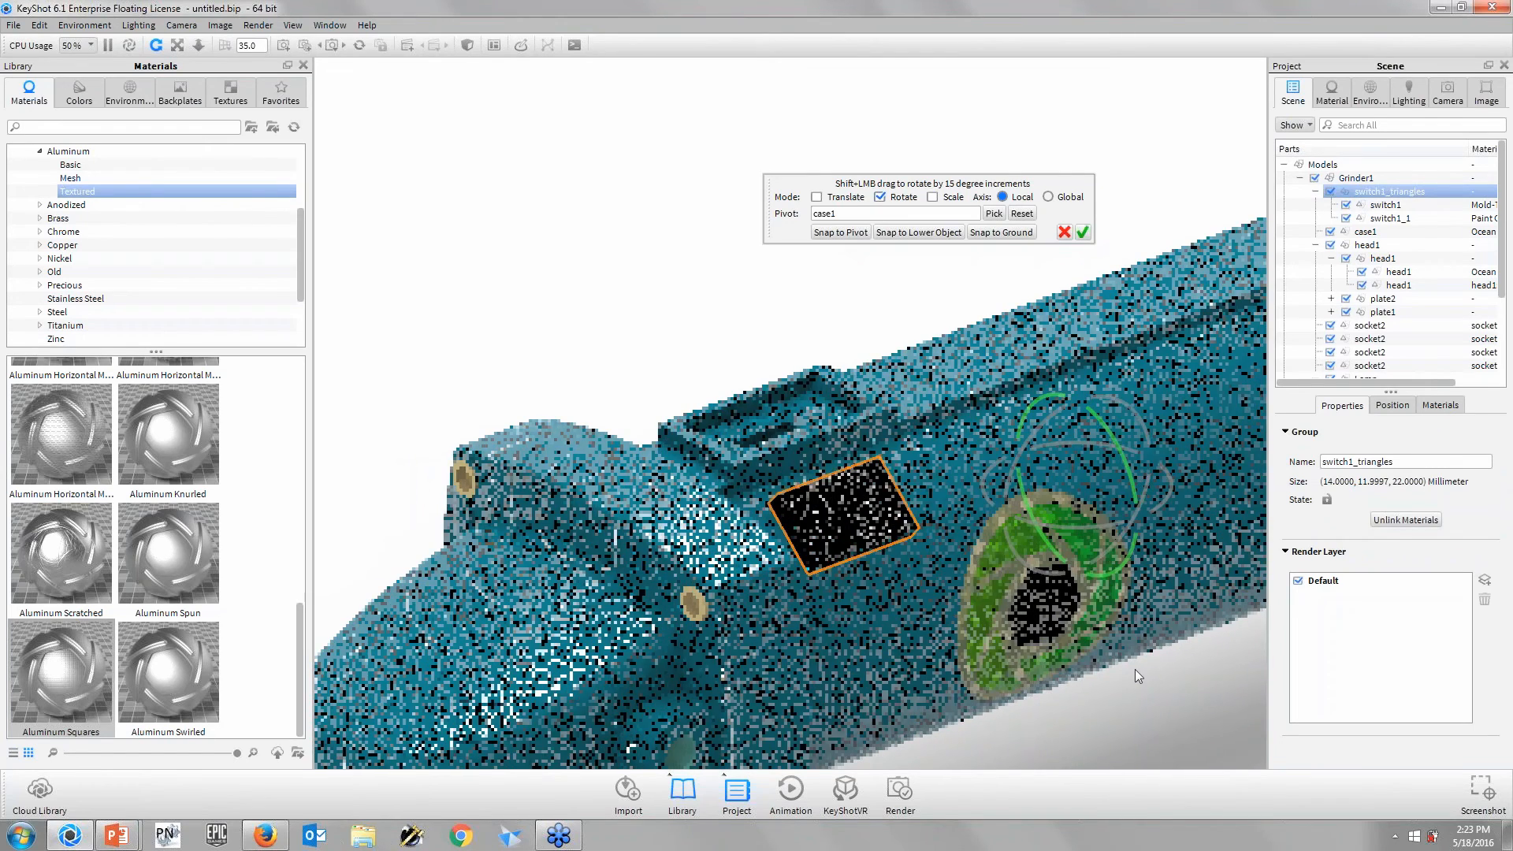
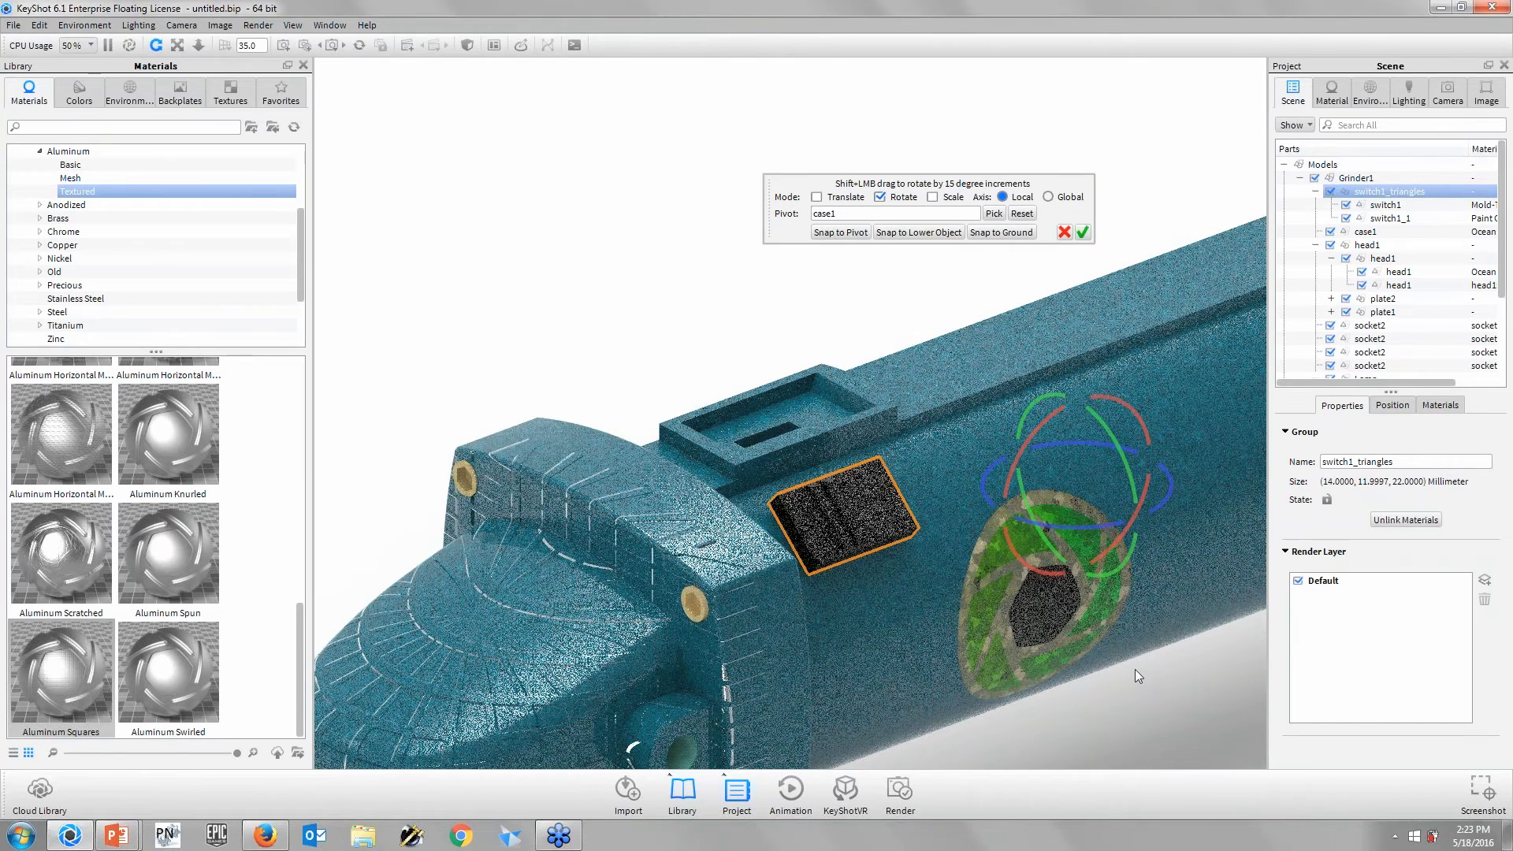
{"action": "left_click", "coordinate": [1065, 232]}
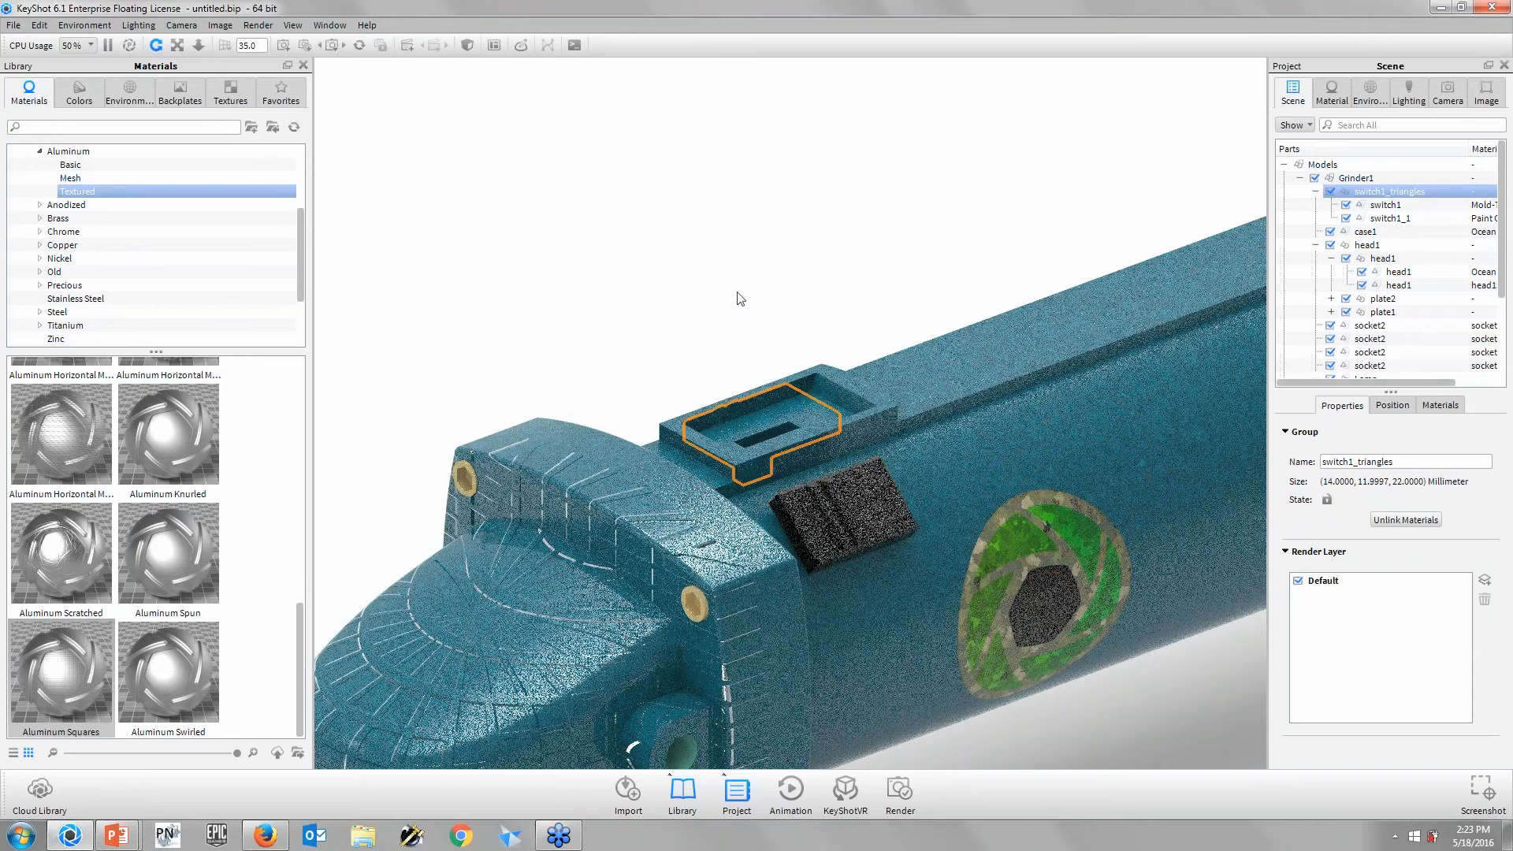
{"action": "left_click", "coordinate": [738, 293]}
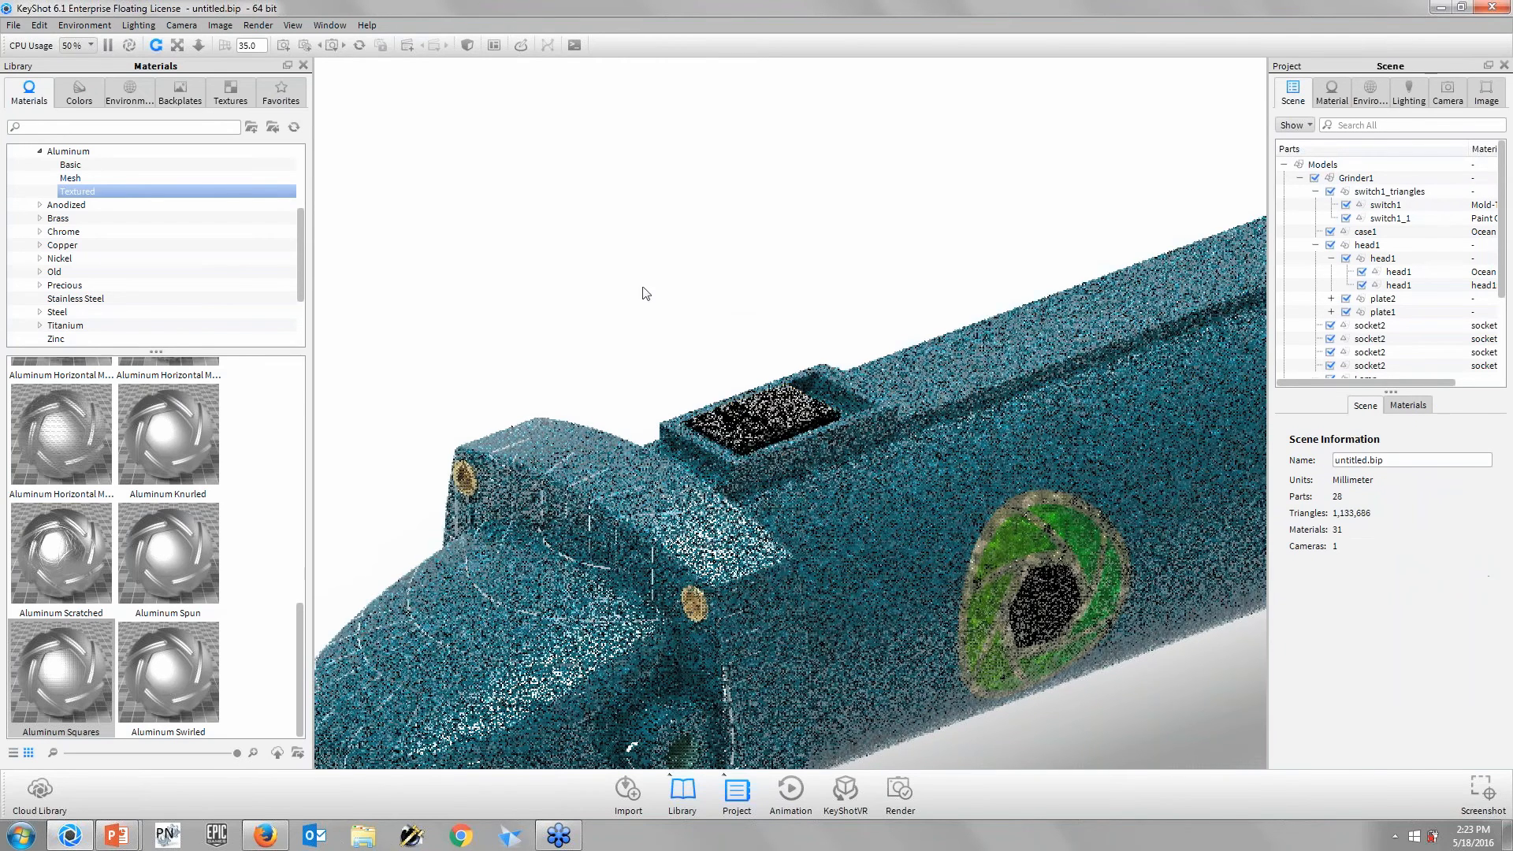
- Bring both lamps back into view and display the Light category of the material library
{"action": "scroll", "coordinate": [810, 243], "scroll_direction": "down", "scroll_amount": 6}
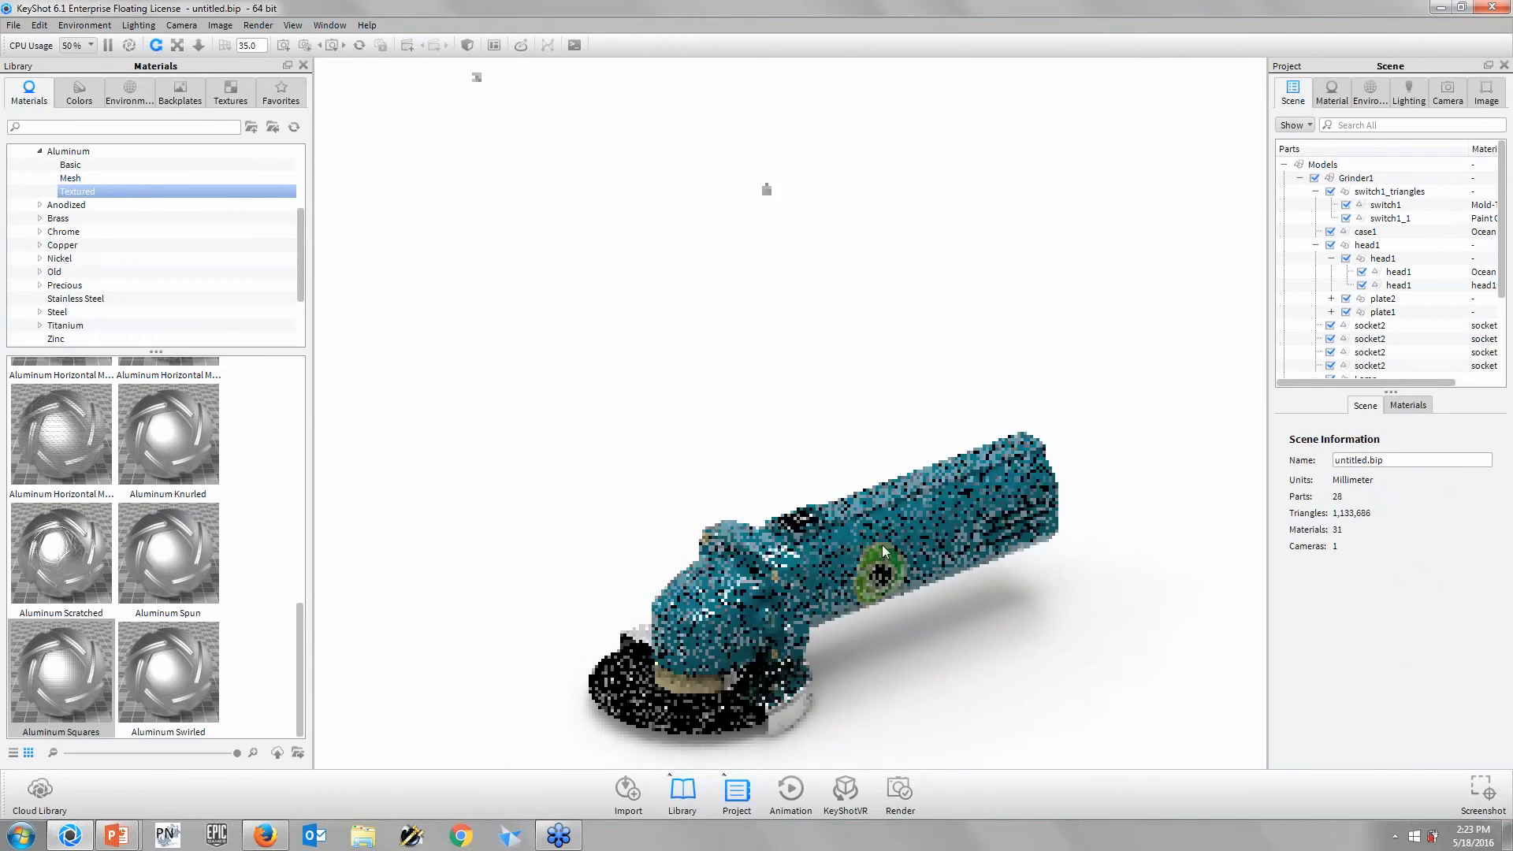
{"action": "scroll", "coordinate": [819, 395], "scroll_direction": "up", "scroll_amount": 3}
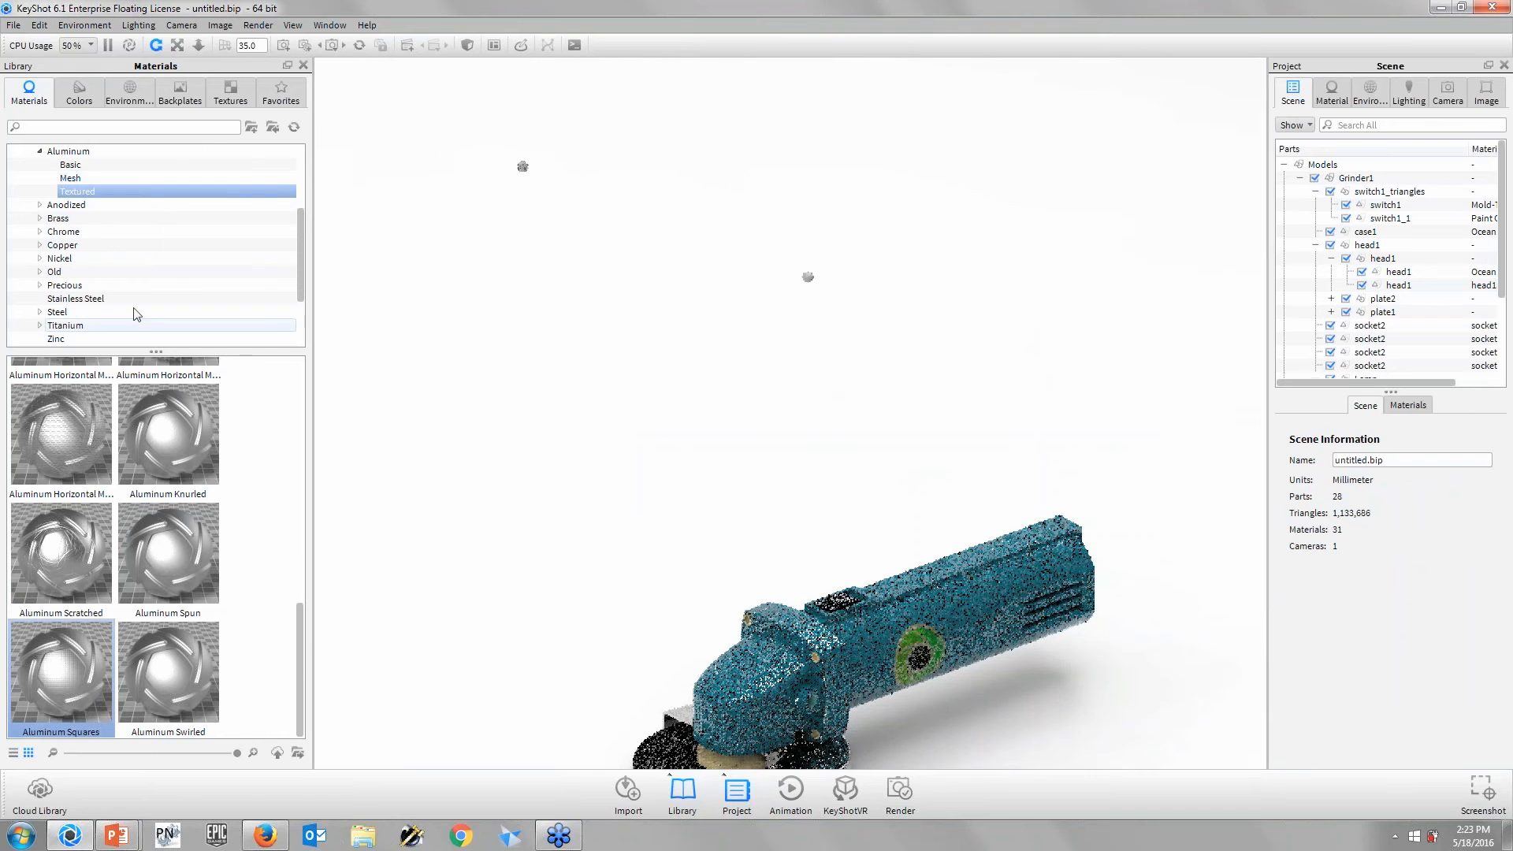
{"action": "left_click", "coordinate": [39, 151]}
{"action": "scroll", "coordinate": [106, 223], "scroll_direction": "up", "scroll_amount": 2}
{"action": "left_click", "coordinate": [29, 192]}
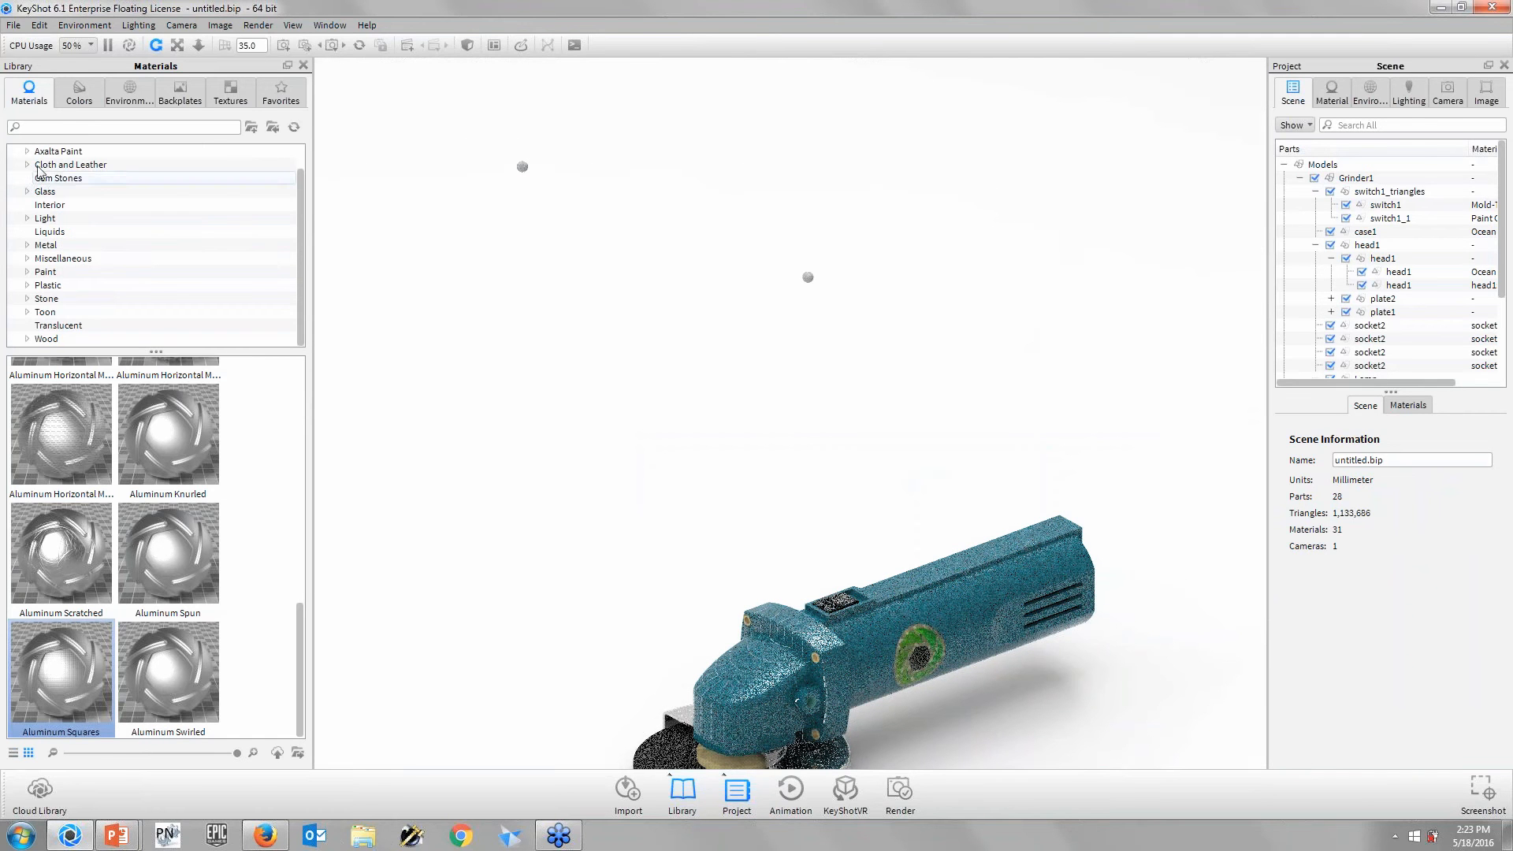
{"action": "left_click", "coordinate": [33, 219]}
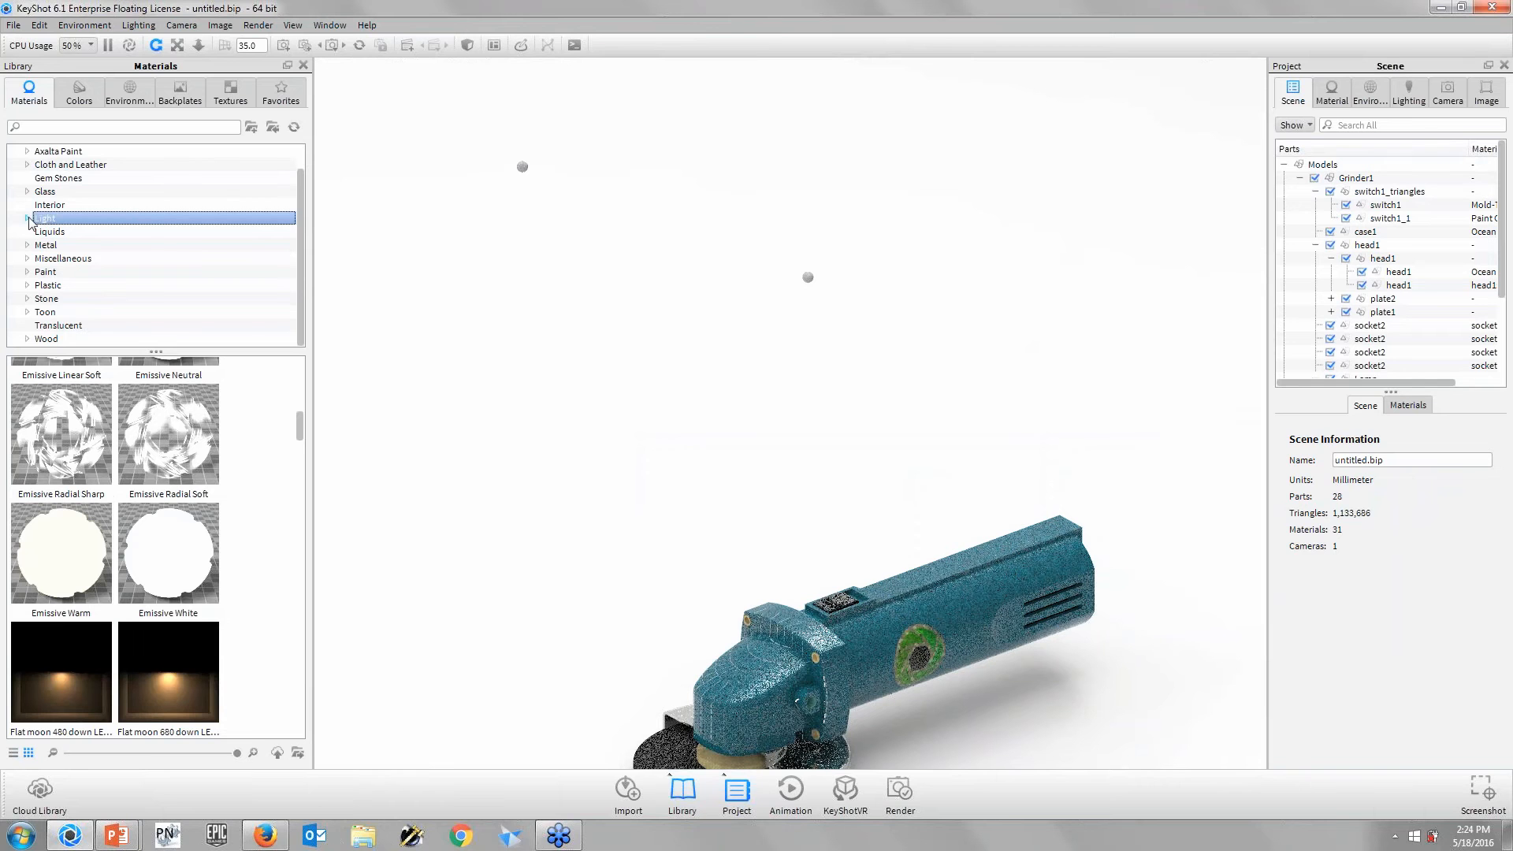
- Find the Point Light 6000 Lumen materials and apply the neutral white one to the duplicated lamp
{"action": "left_click_drag", "start_coordinate": [303, 431], "coordinate": [298, 405]}
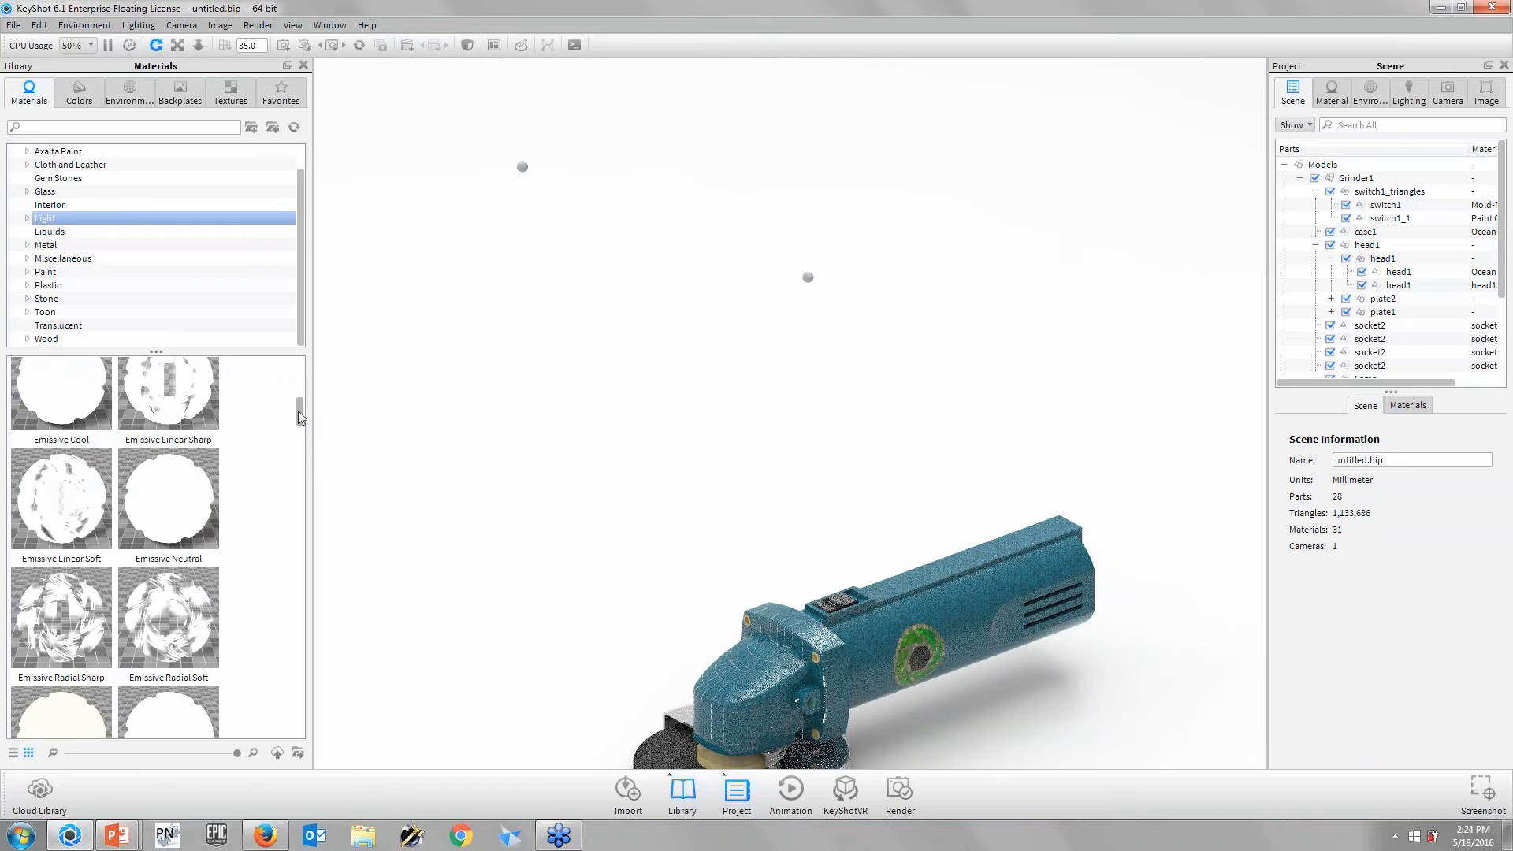
{"action": "left_click_drag", "start_coordinate": [301, 405], "coordinate": [307, 508]}
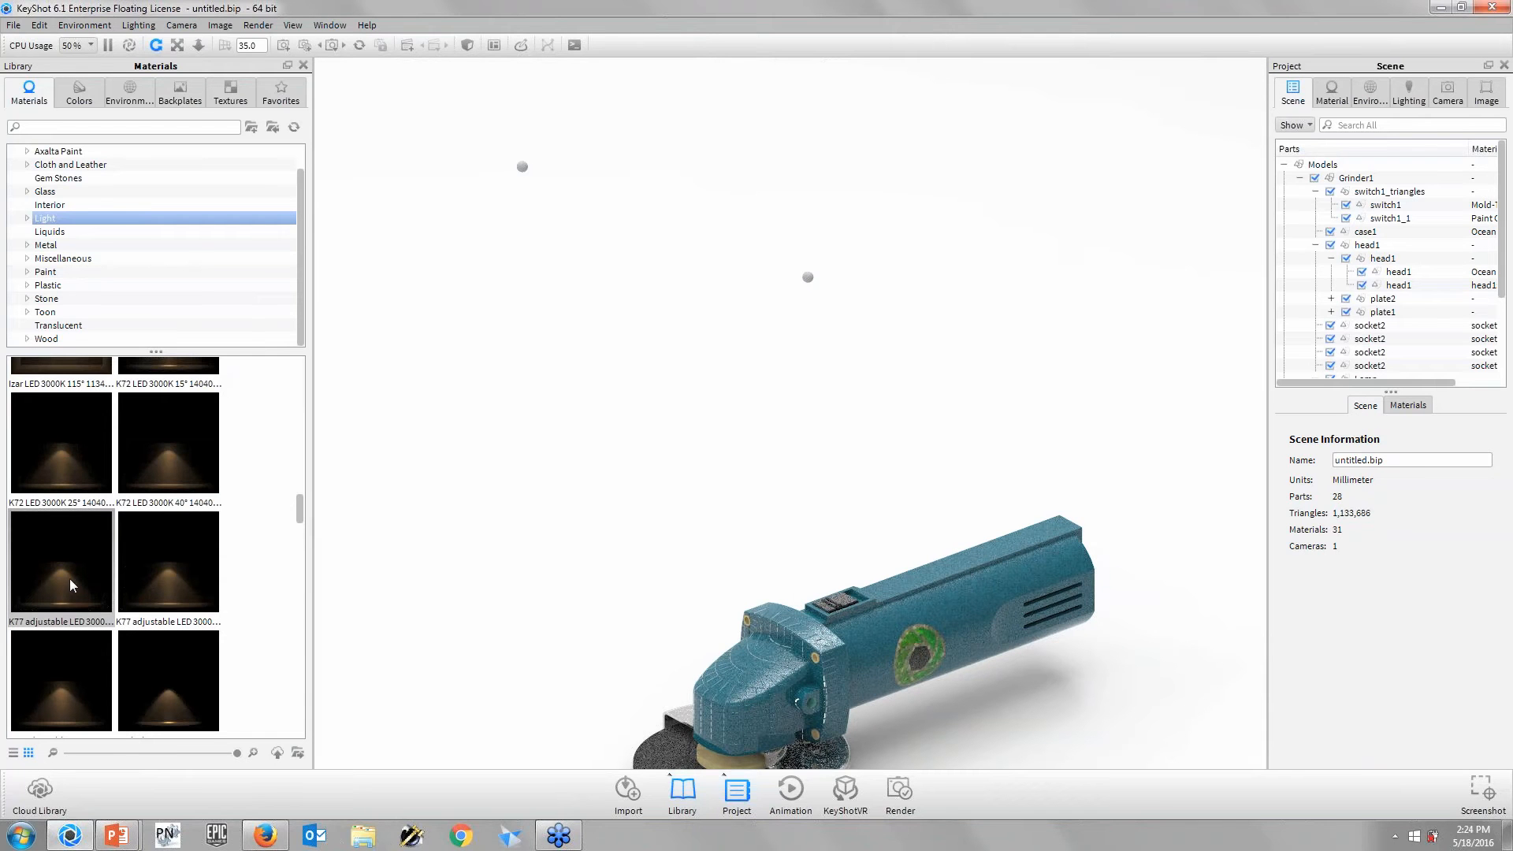
{"action": "left_click_drag", "start_coordinate": [296, 509], "coordinate": [300, 574]}
{"action": "left_click", "coordinate": [57, 439]}
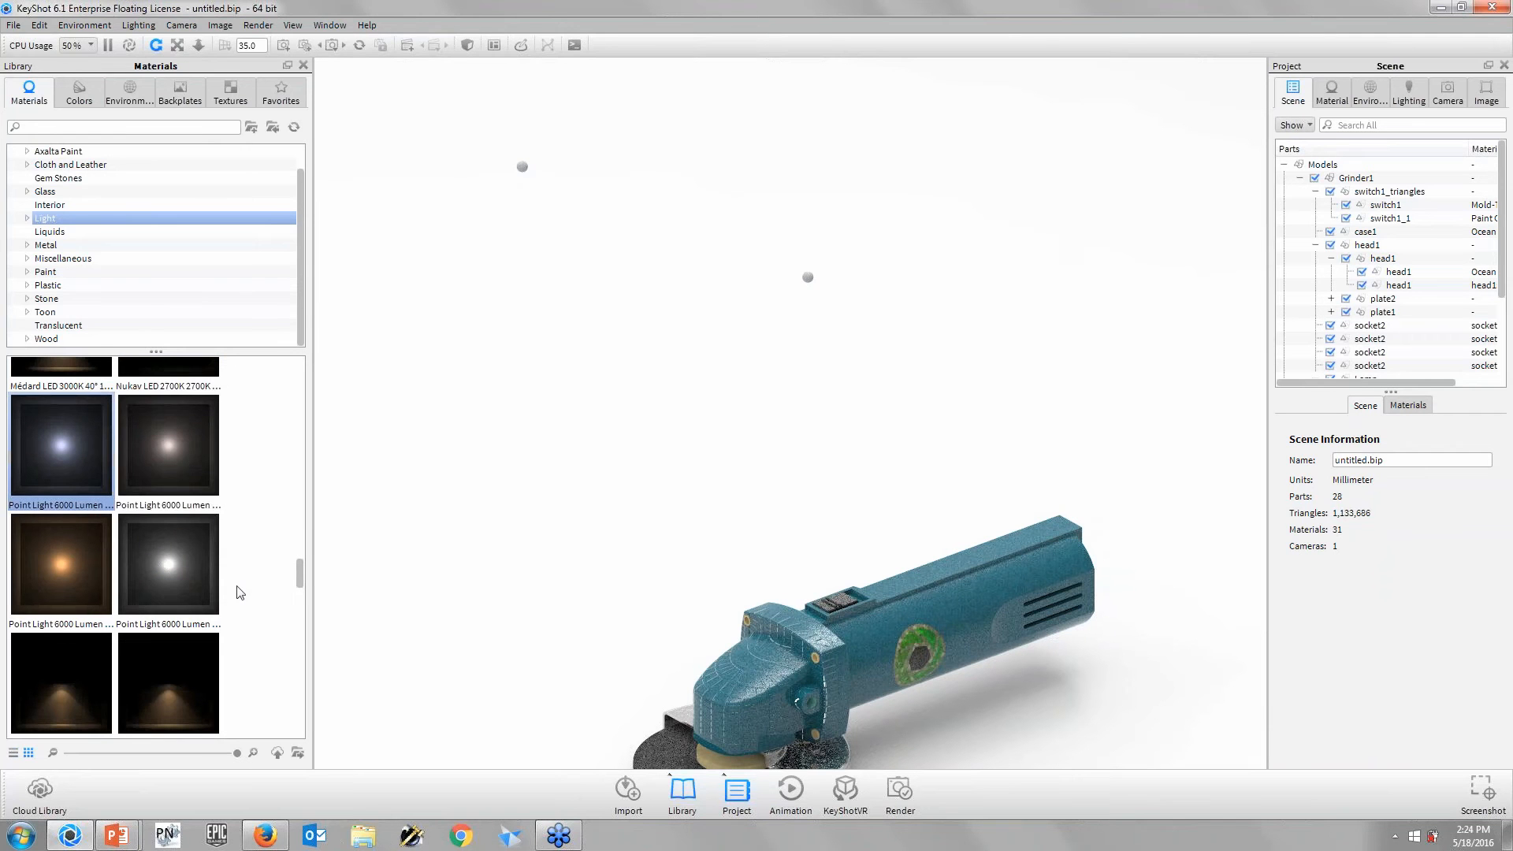
{"action": "left_click_drag", "start_coordinate": [151, 561], "coordinate": [522, 167]}
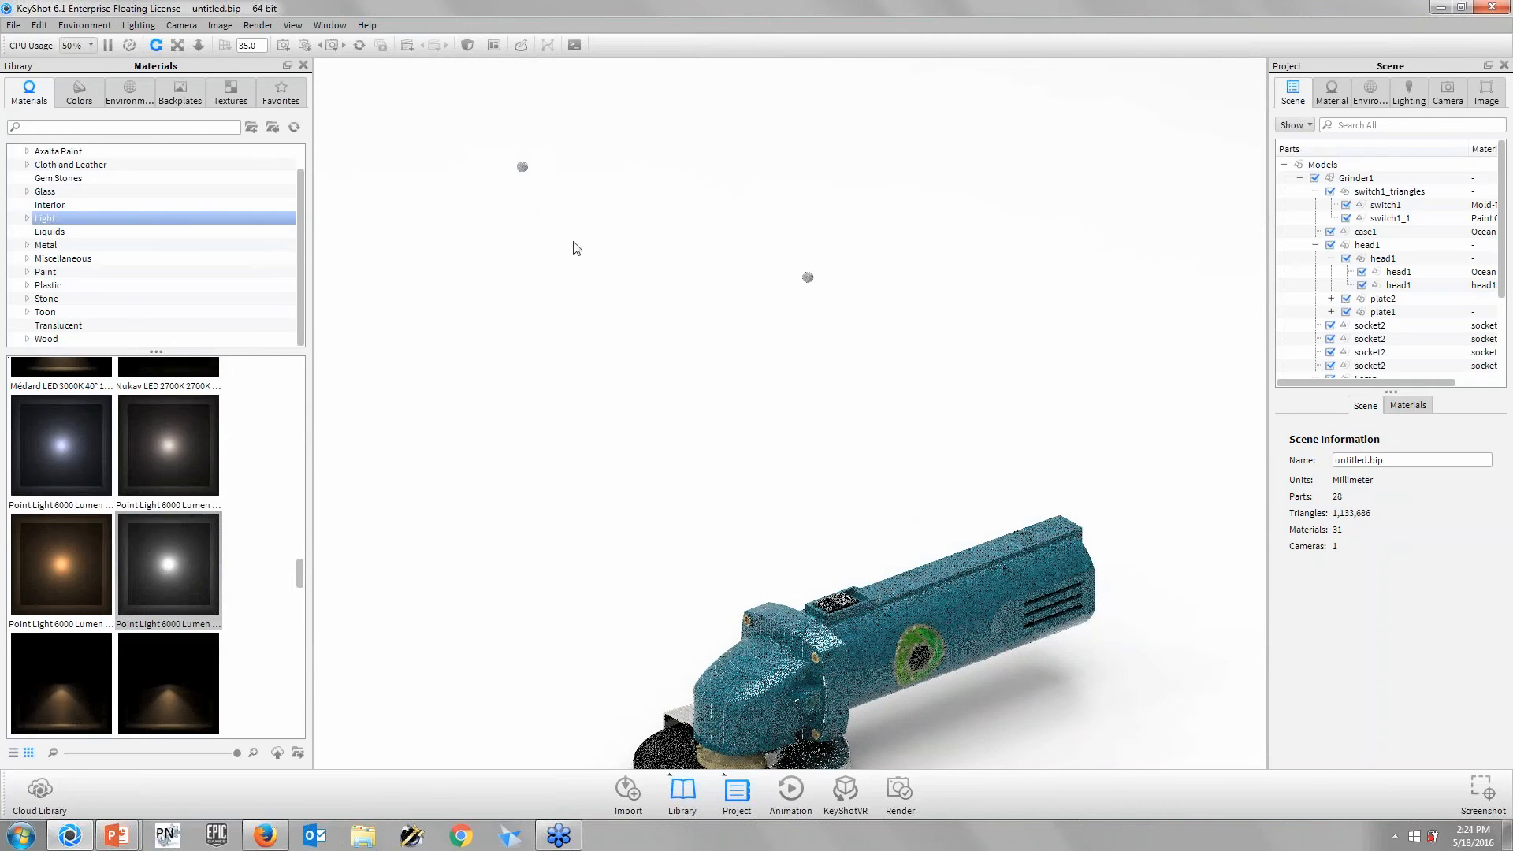
- Open the material of Lamp #1 and try to apply the neutral white Point Light 6000 Lumen material to both lamps
{"action": "double_click", "coordinate": [522, 167]}
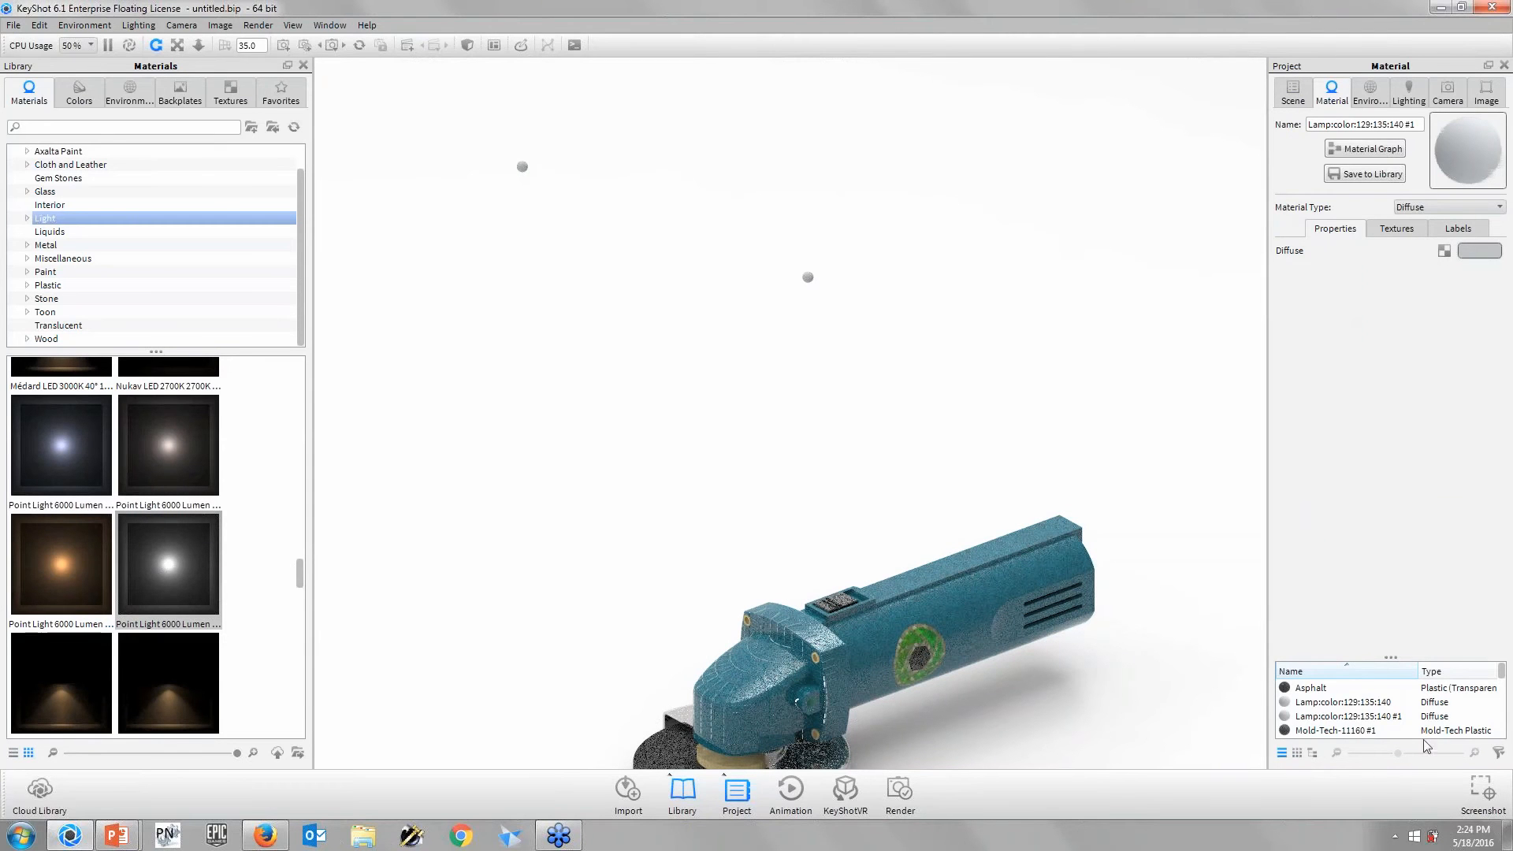
{"action": "left_click", "coordinate": [1293, 93]}
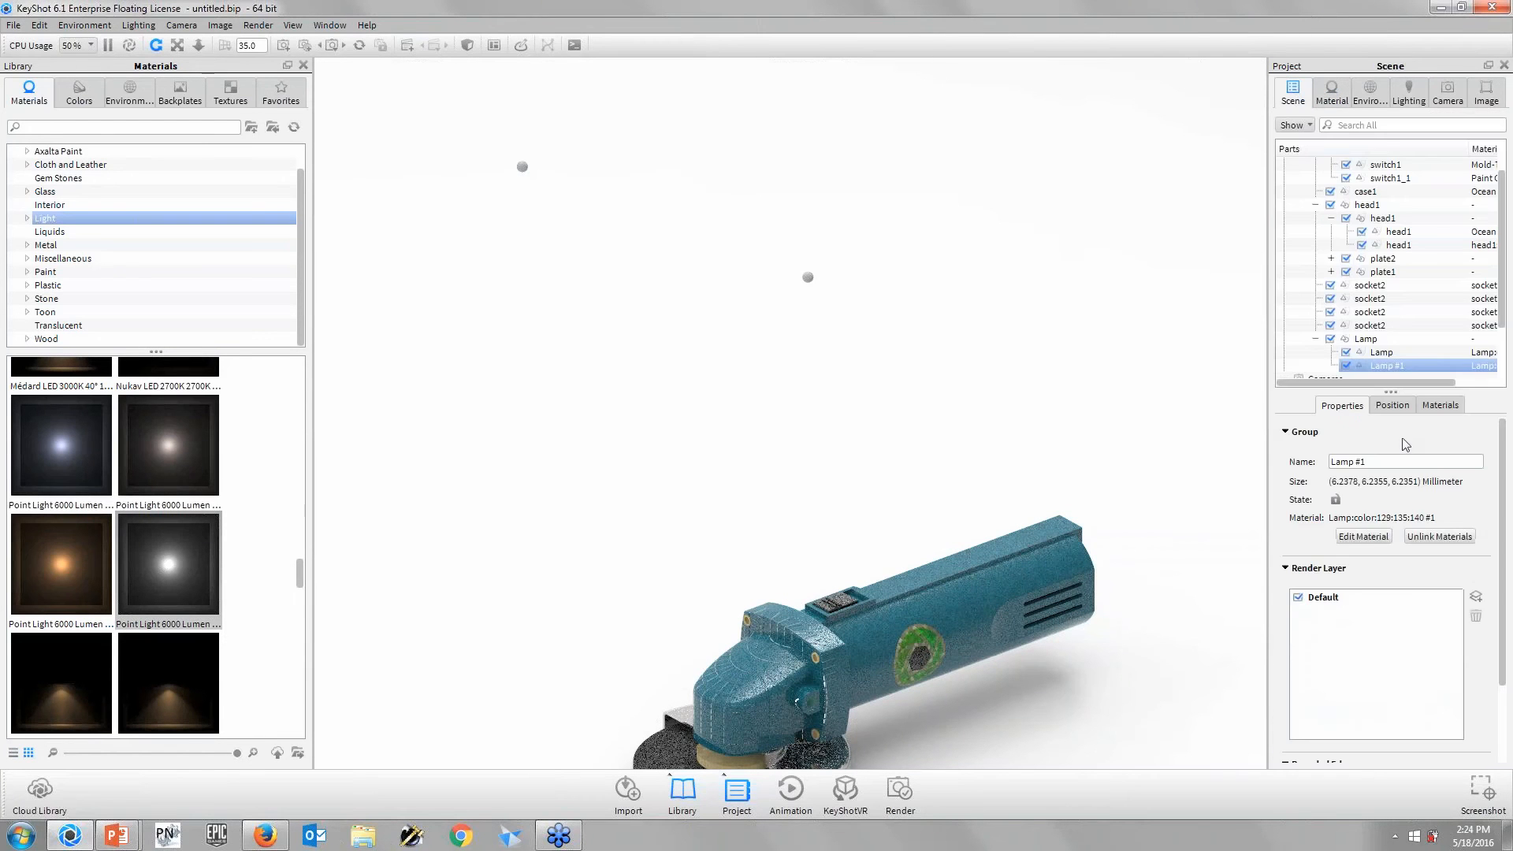
{"action": "left_click", "coordinate": [1363, 537]}
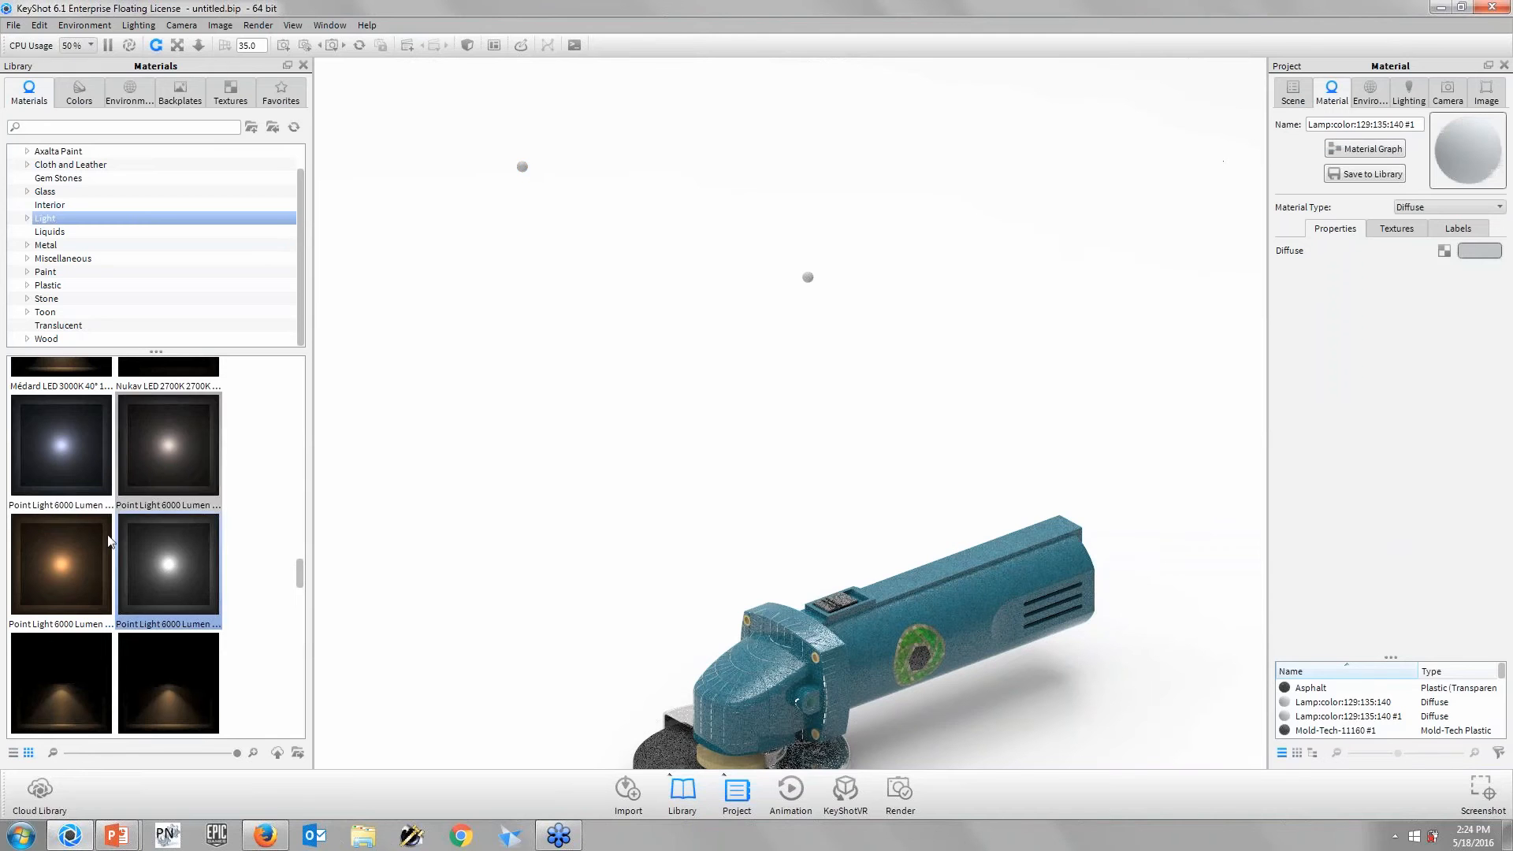
{"action": "left_click_drag", "start_coordinate": [129, 536], "coordinate": [527, 175]}
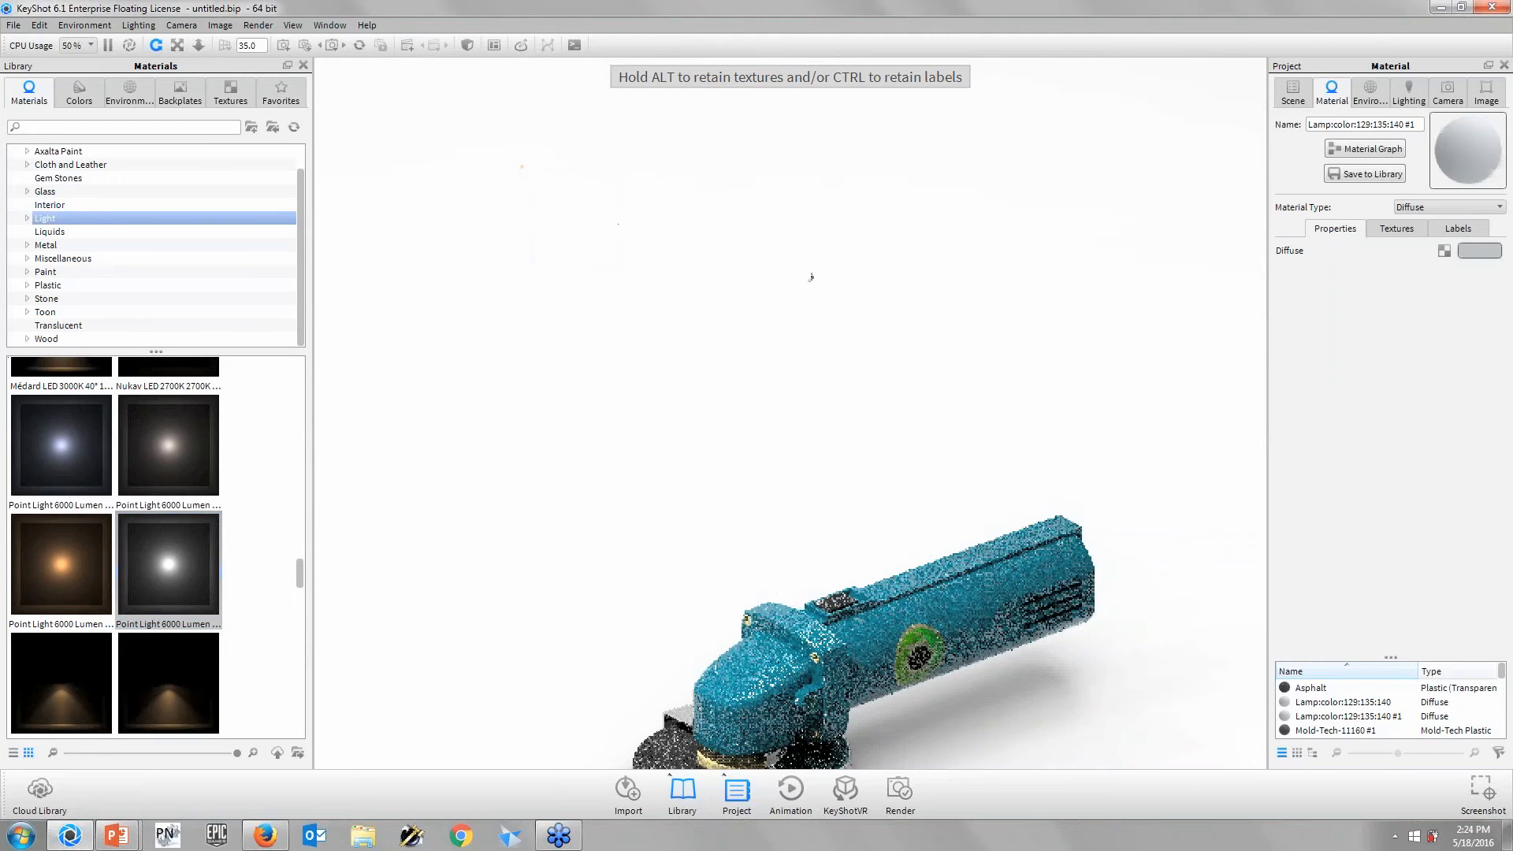
{"action": "left_click_drag", "start_coordinate": [811, 277], "coordinate": [811, 274]}
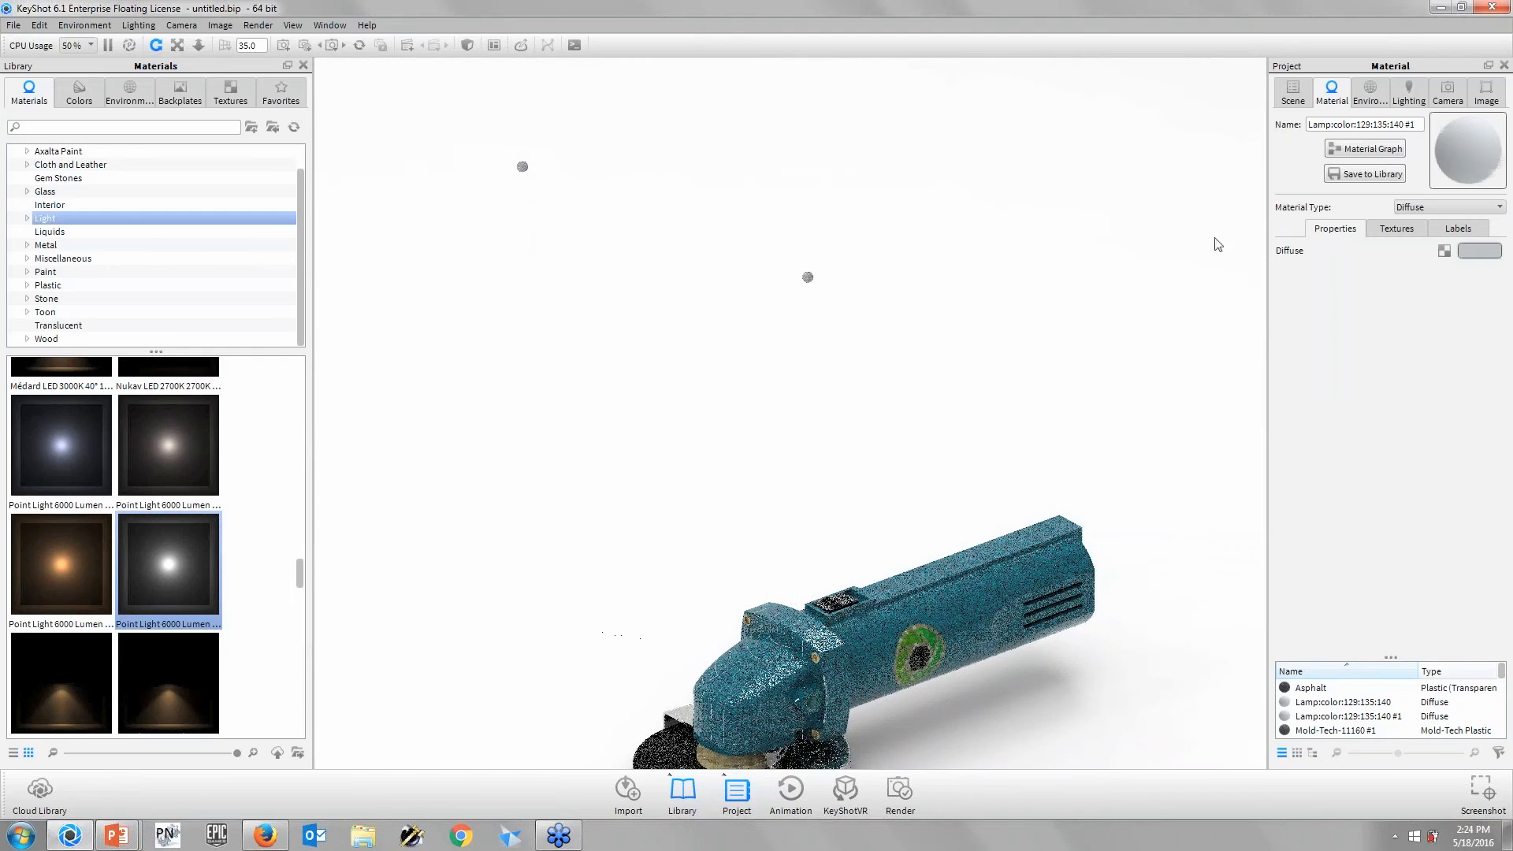
- Apply a Single round LED 3000K light material to the original lamp and set the environment brightness to 0
{"action": "left_click_drag", "start_coordinate": [296, 571], "coordinate": [300, 605]}
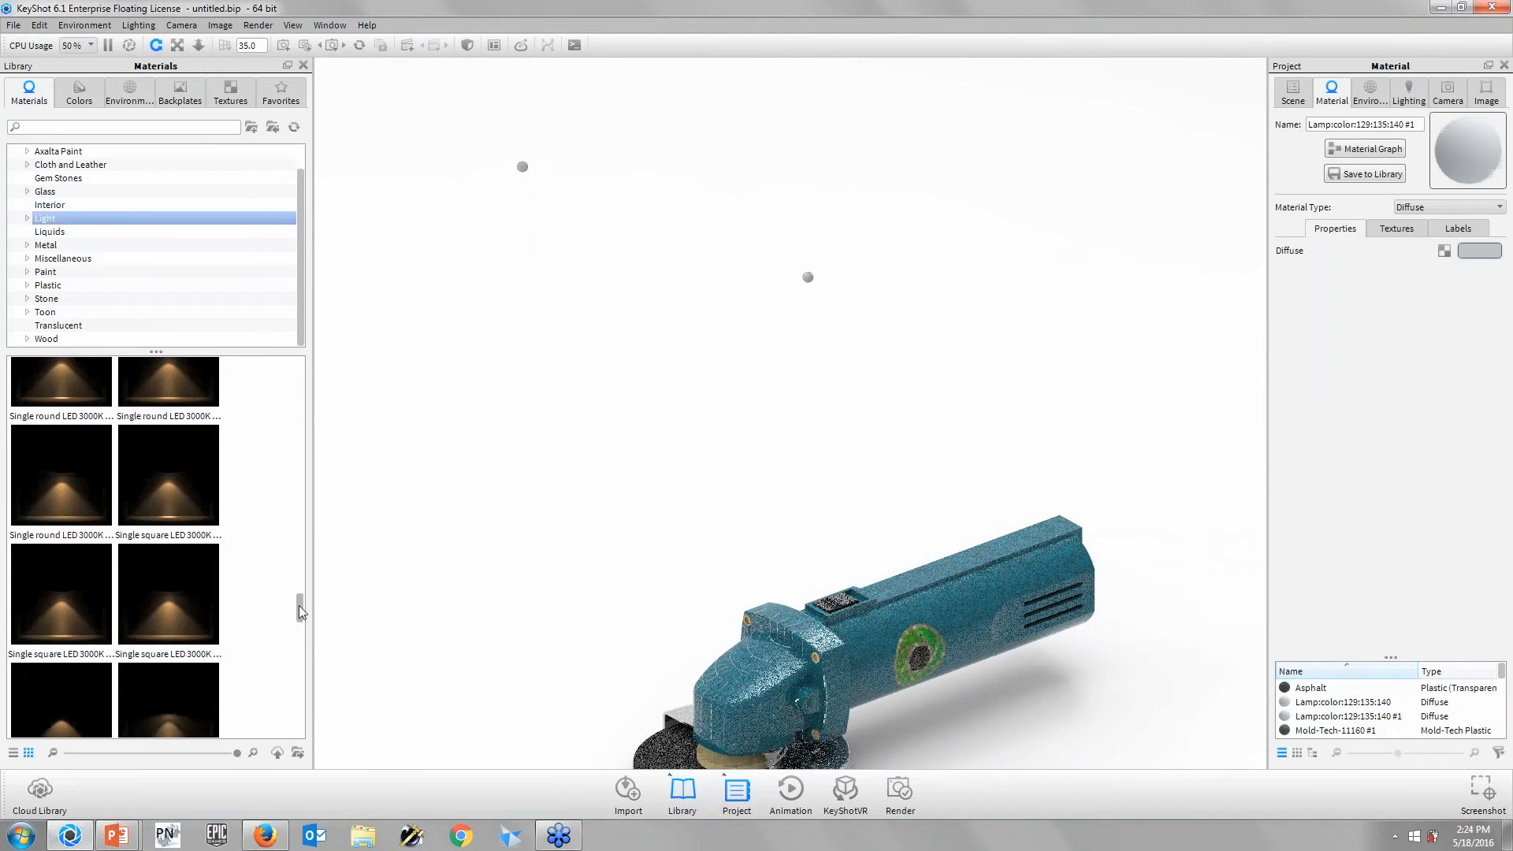
{"action": "left_click_drag", "start_coordinate": [50, 506], "coordinate": [809, 281]}
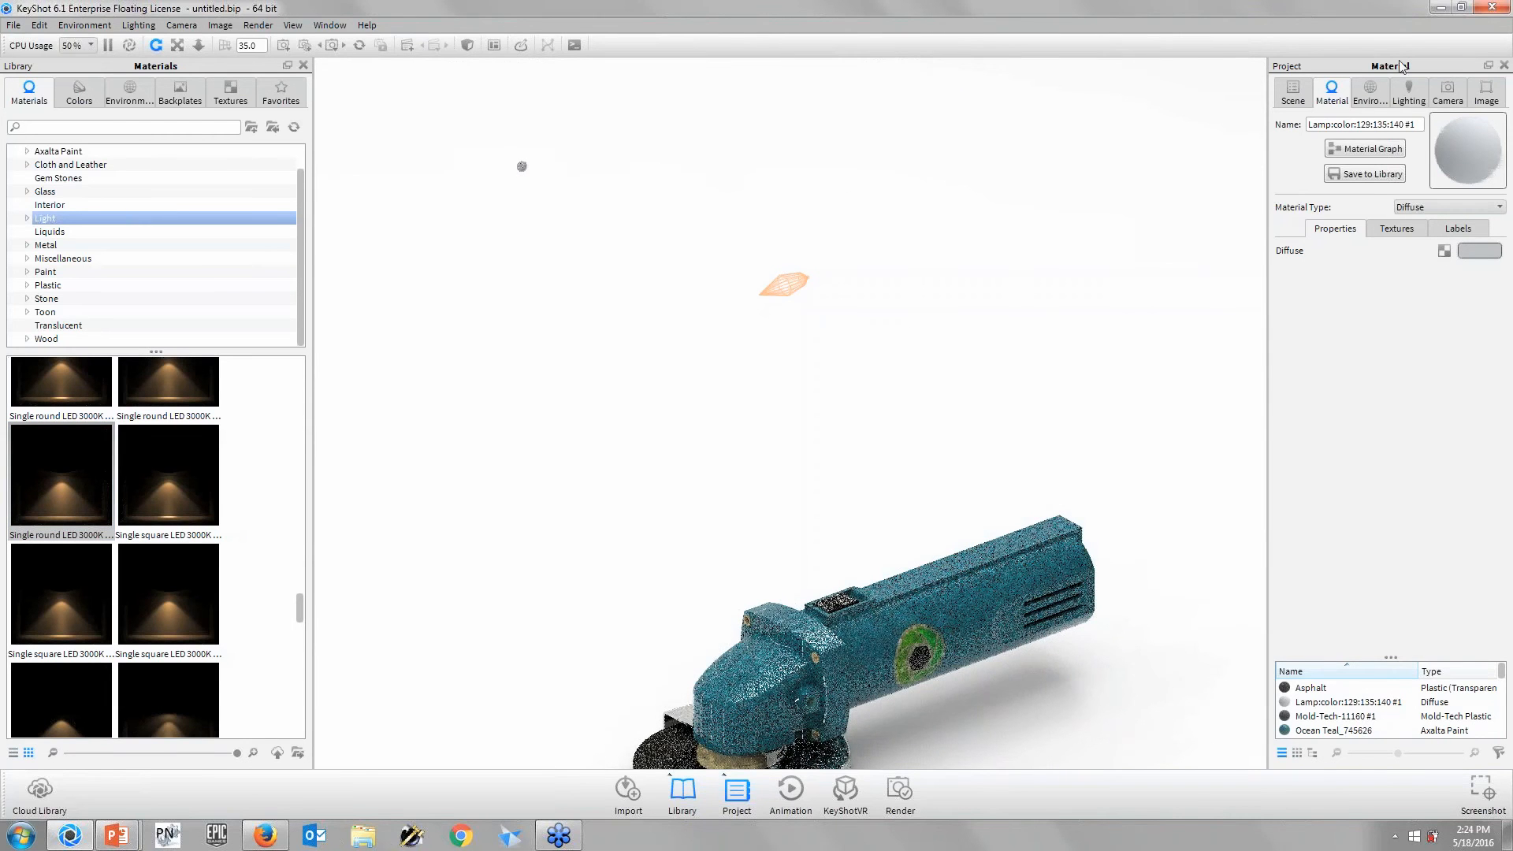
{"action": "left_click", "coordinate": [1374, 93]}
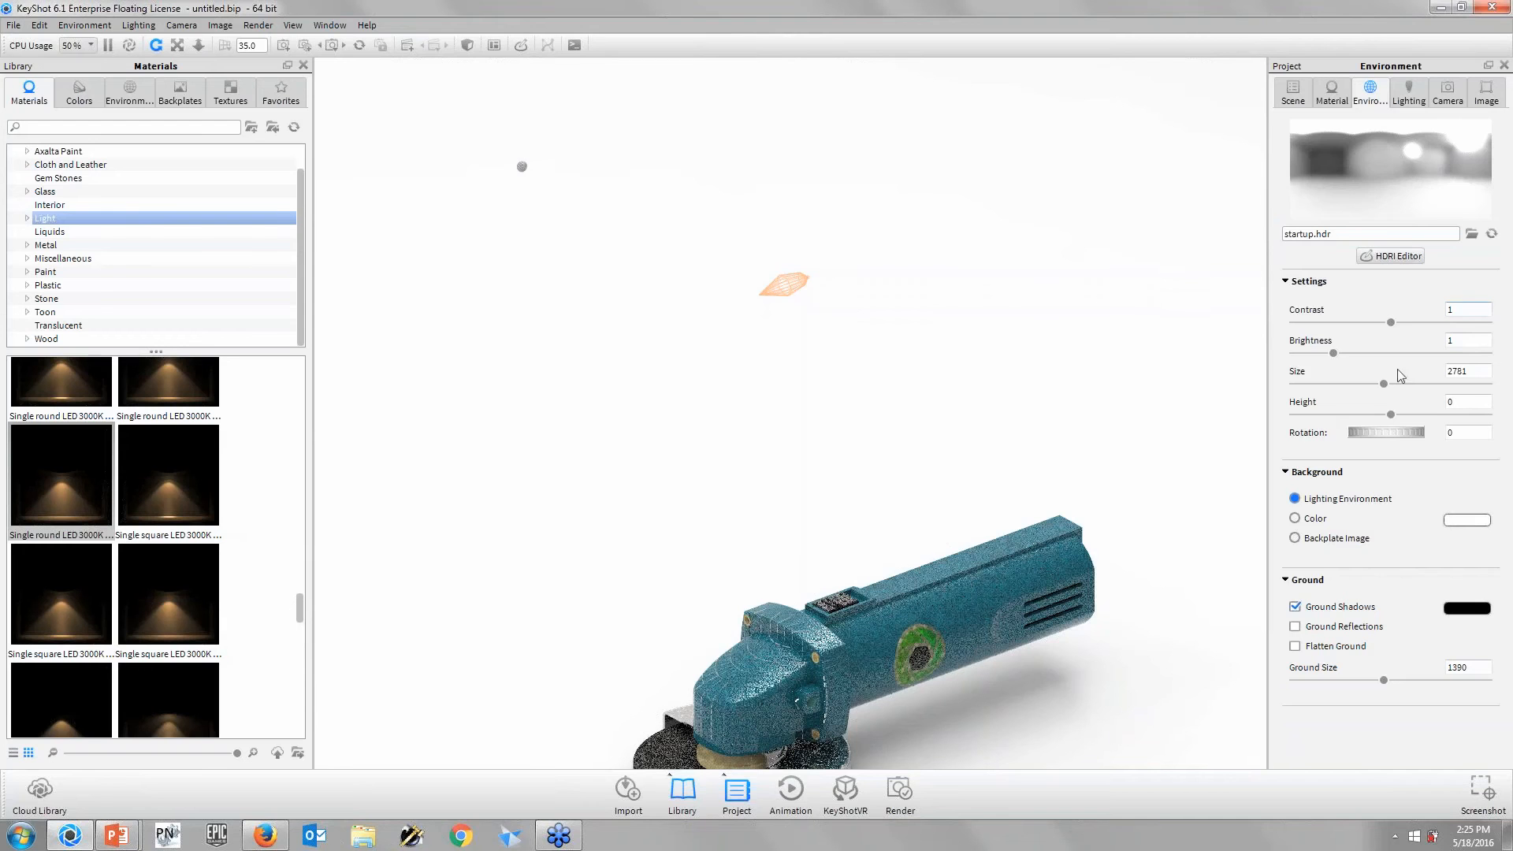
{"action": "left_click_drag", "start_coordinate": [1332, 357], "coordinate": [1292, 361]}
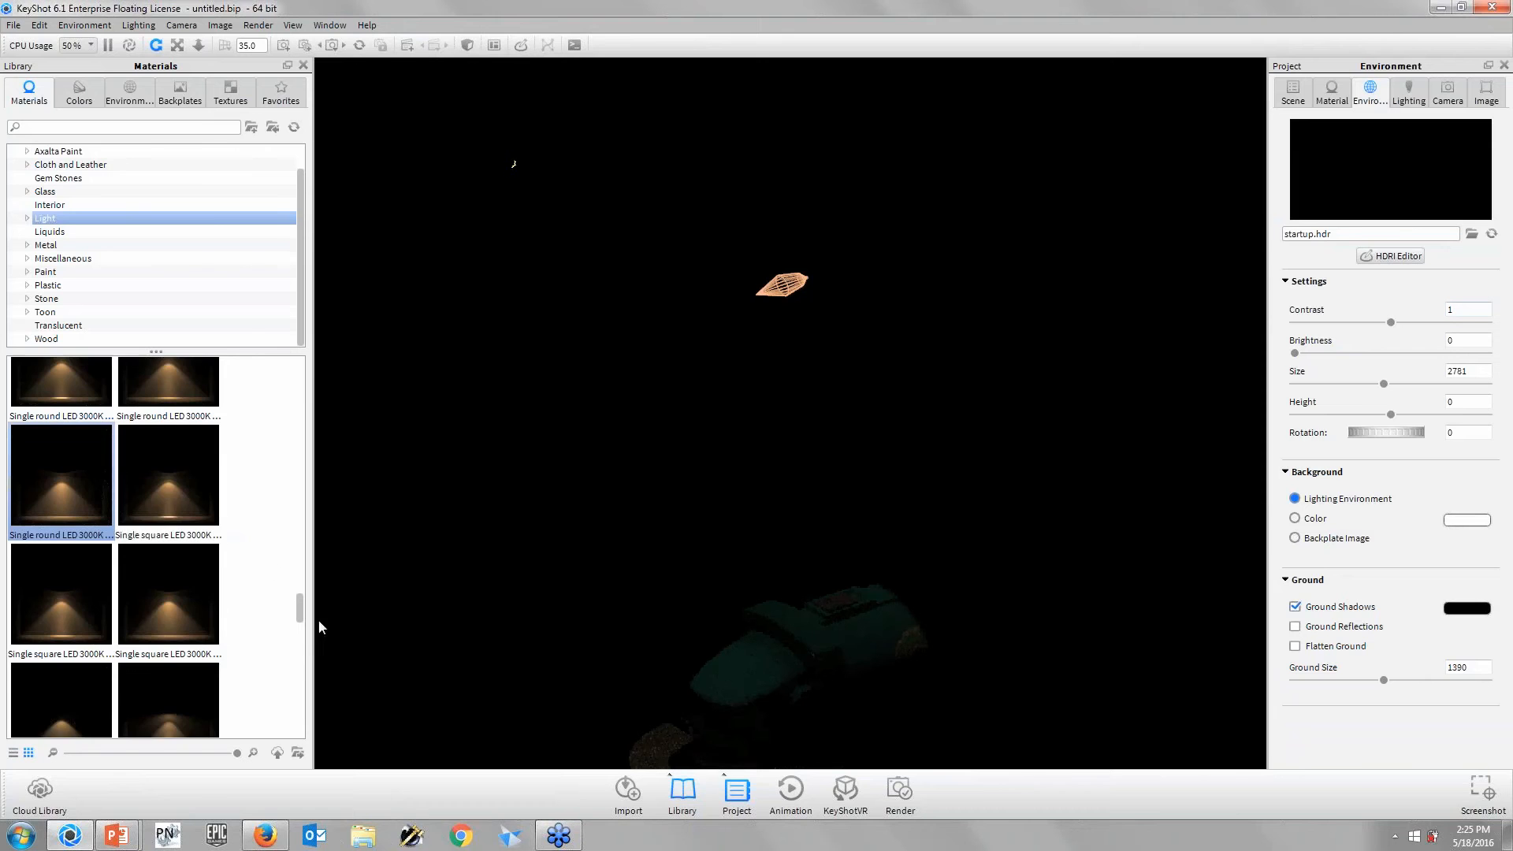
- Find the Area Light 6000 Lumen materials in the Light category and apply the second one to Lamp #1
{"action": "left_click_drag", "start_coordinate": [303, 610], "coordinate": [304, 555]}
{"action": "scroll", "coordinate": [246, 614], "scroll_direction": "down", "scroll_amount": 6}
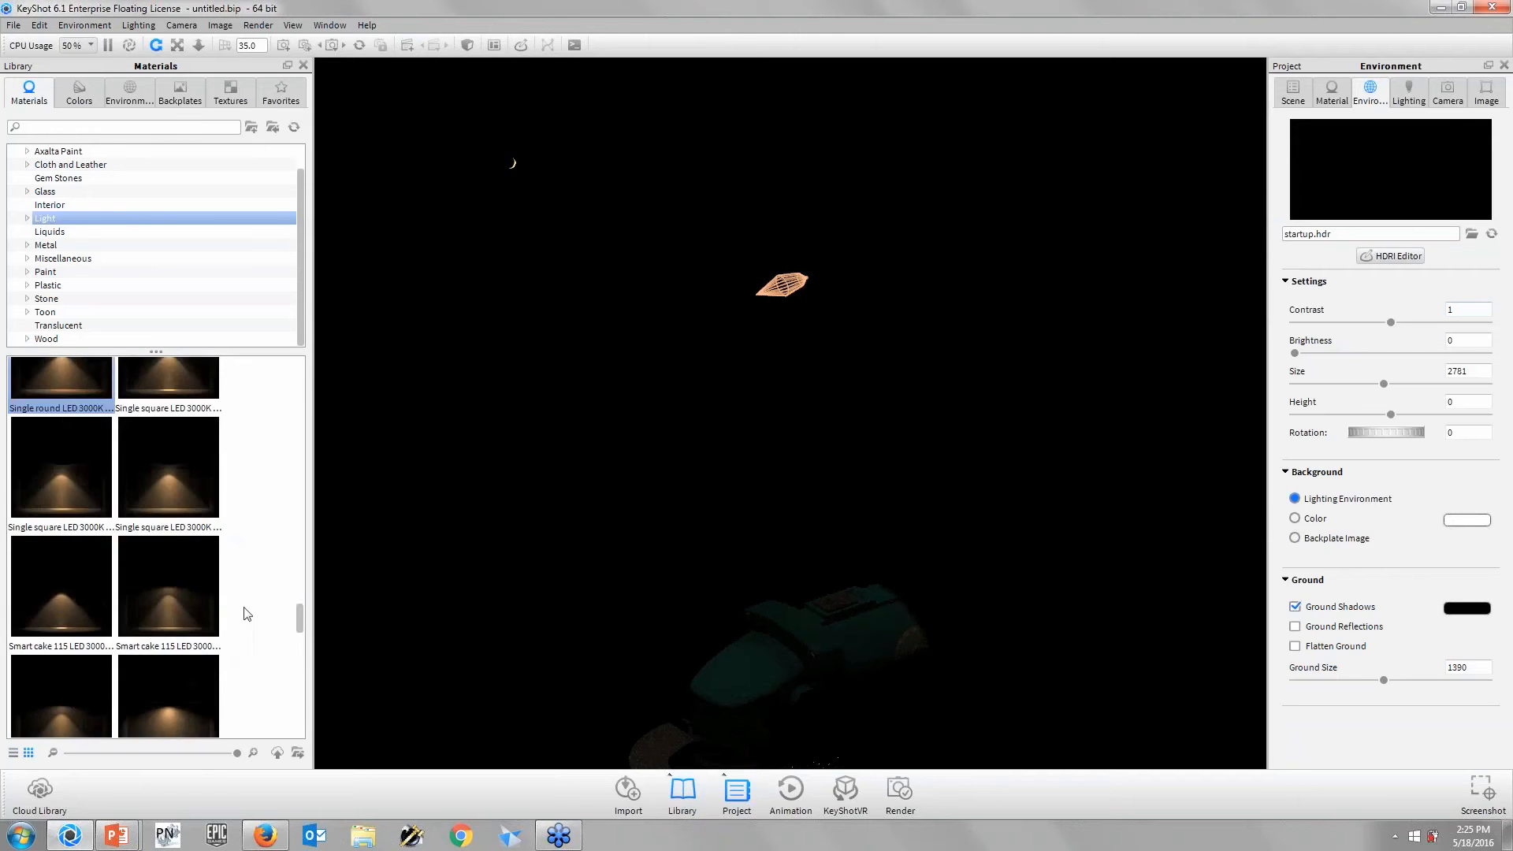
{"action": "scroll", "coordinate": [245, 614], "scroll_direction": "up", "scroll_amount": 15}
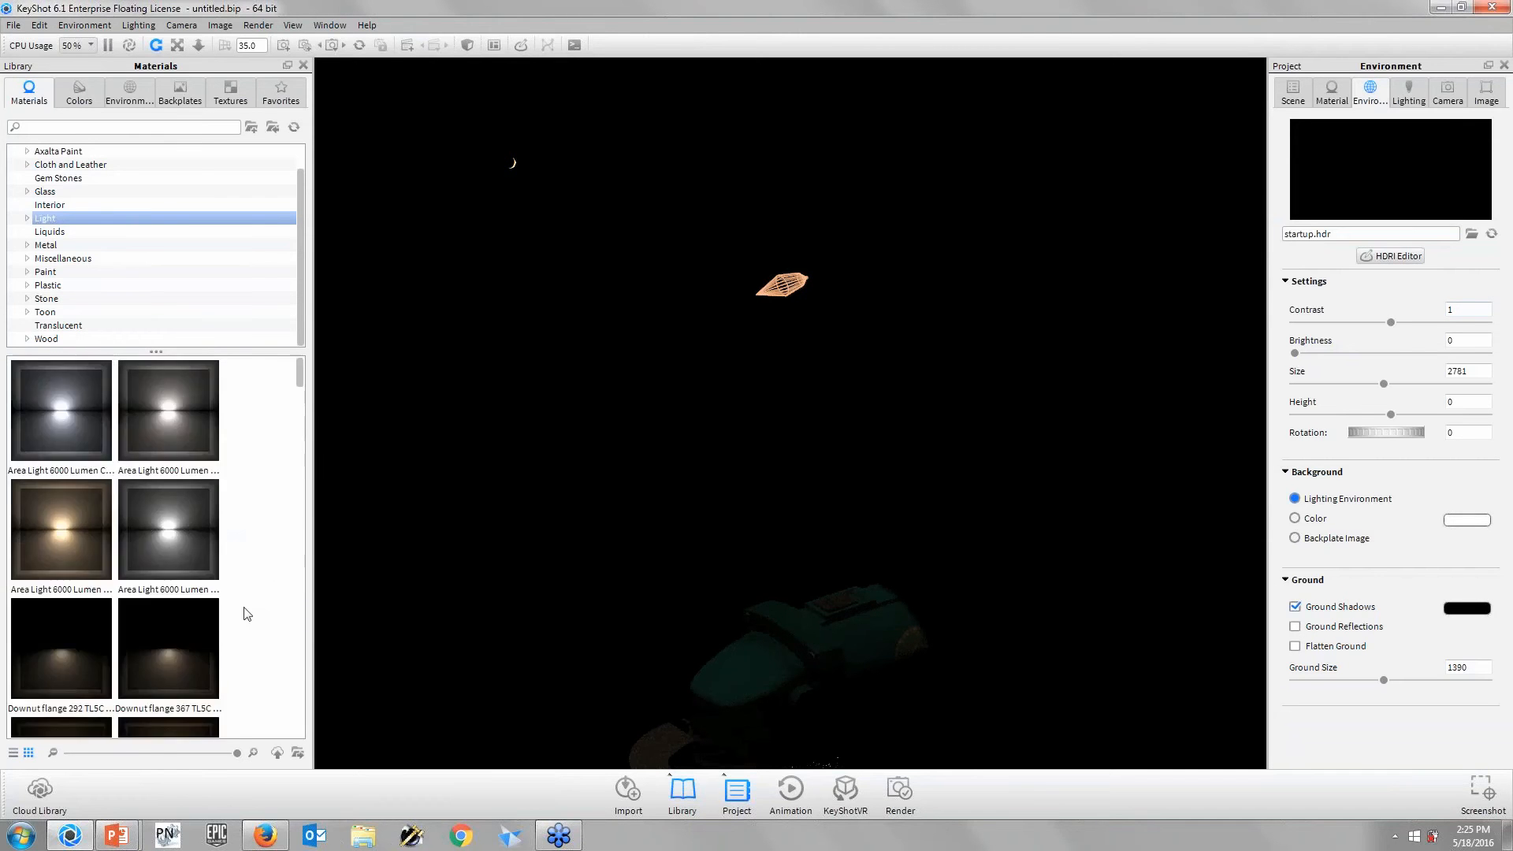
{"action": "left_click_drag", "start_coordinate": [186, 408], "coordinate": [512, 165]}
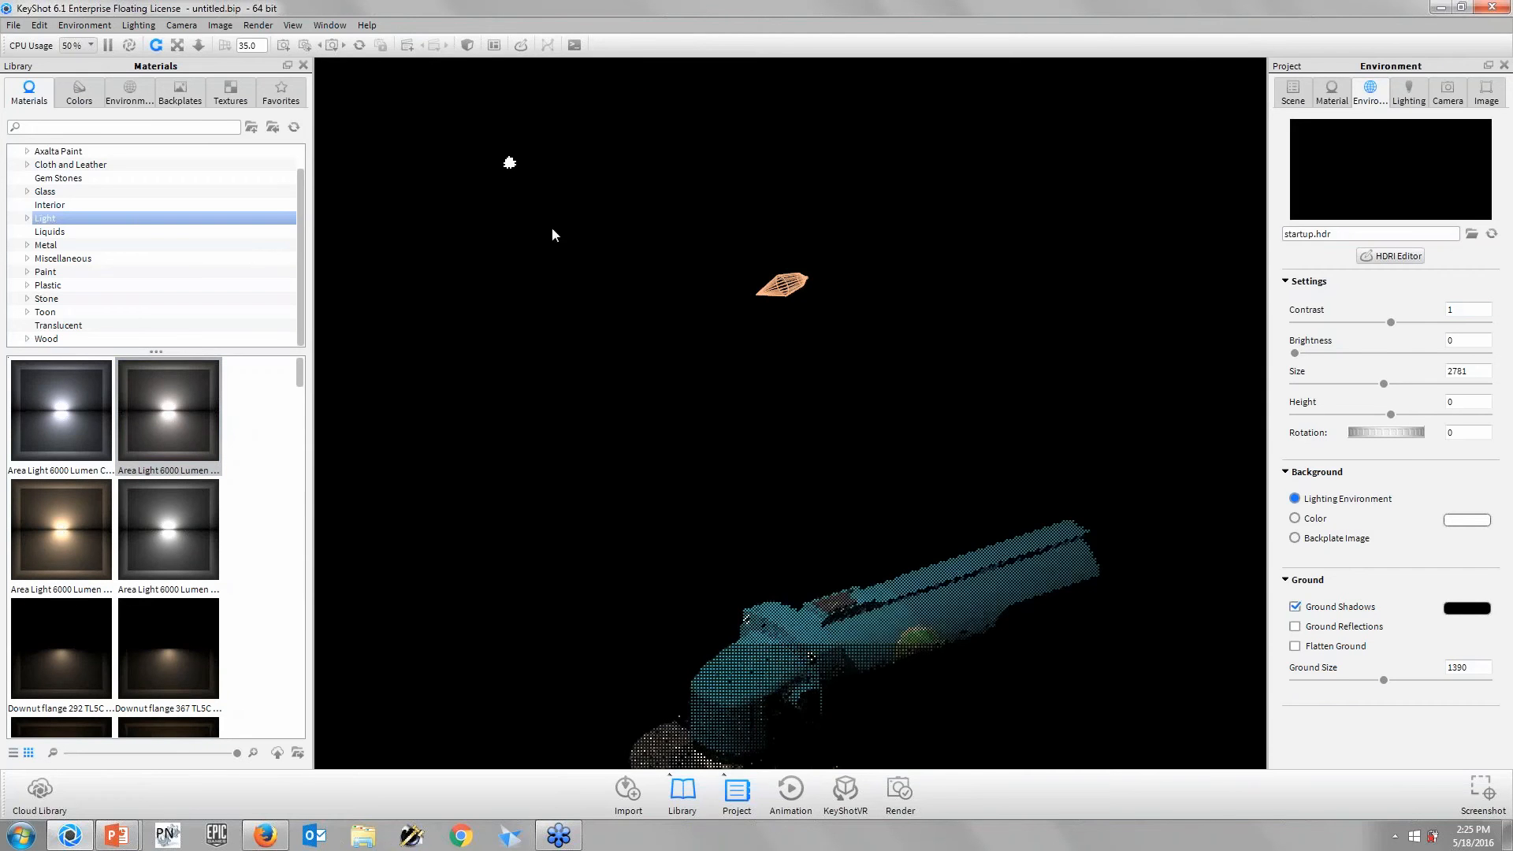
- Rotate the original lamp with the Move Tool to about 102° in X, 14° in Y and 3° in Z, aiming it downward
{"action": "left_click_drag", "start_coordinate": [631, 340], "coordinate": [776, 327]}
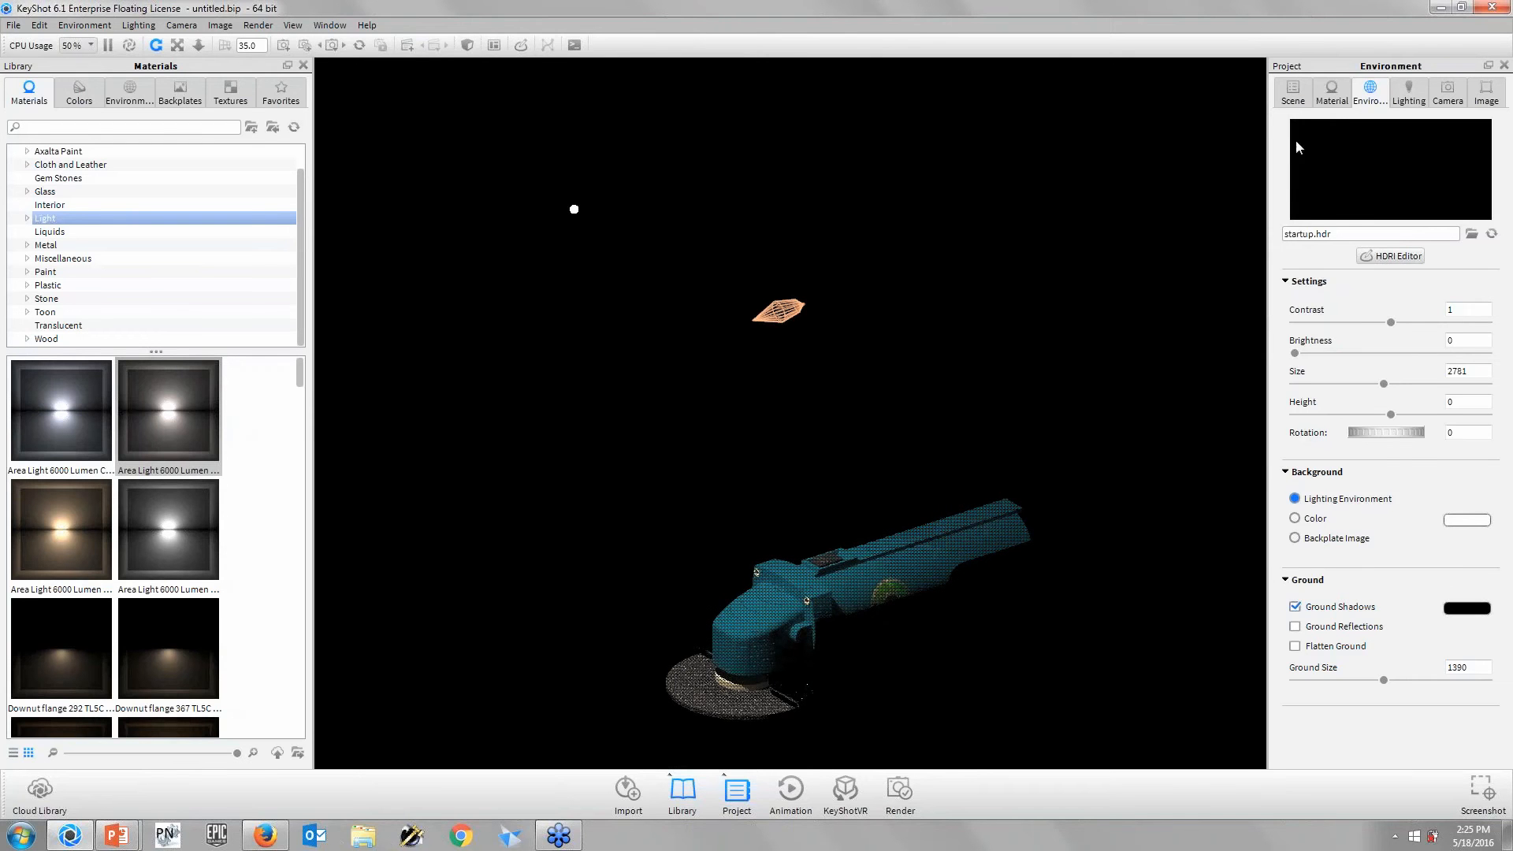
{"action": "left_click", "coordinate": [1293, 93]}
{"action": "left_click", "coordinate": [1381, 353]}
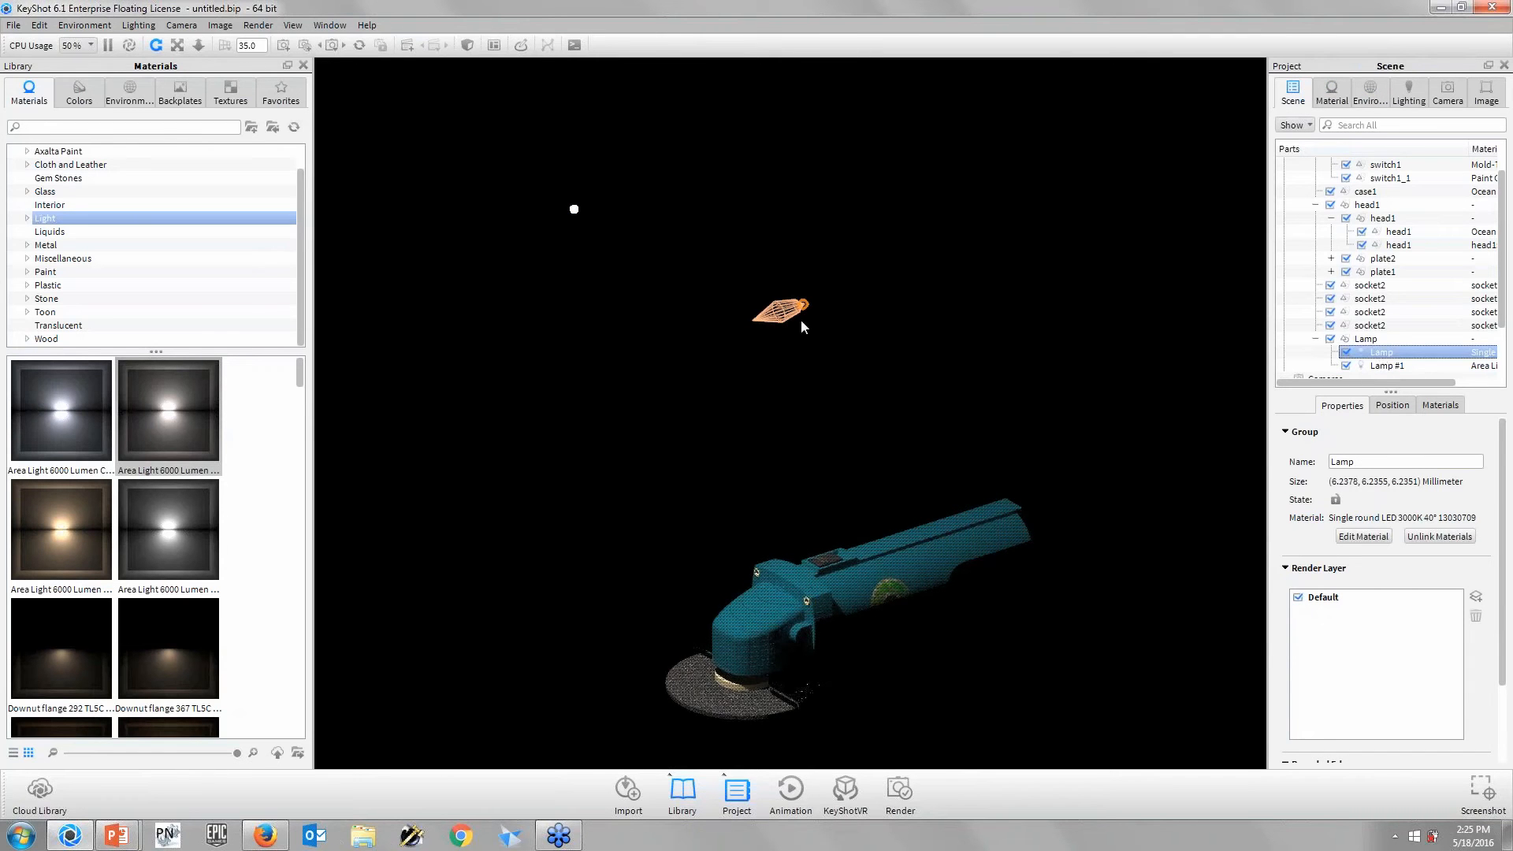
{"action": "left_click", "coordinate": [1392, 405]}
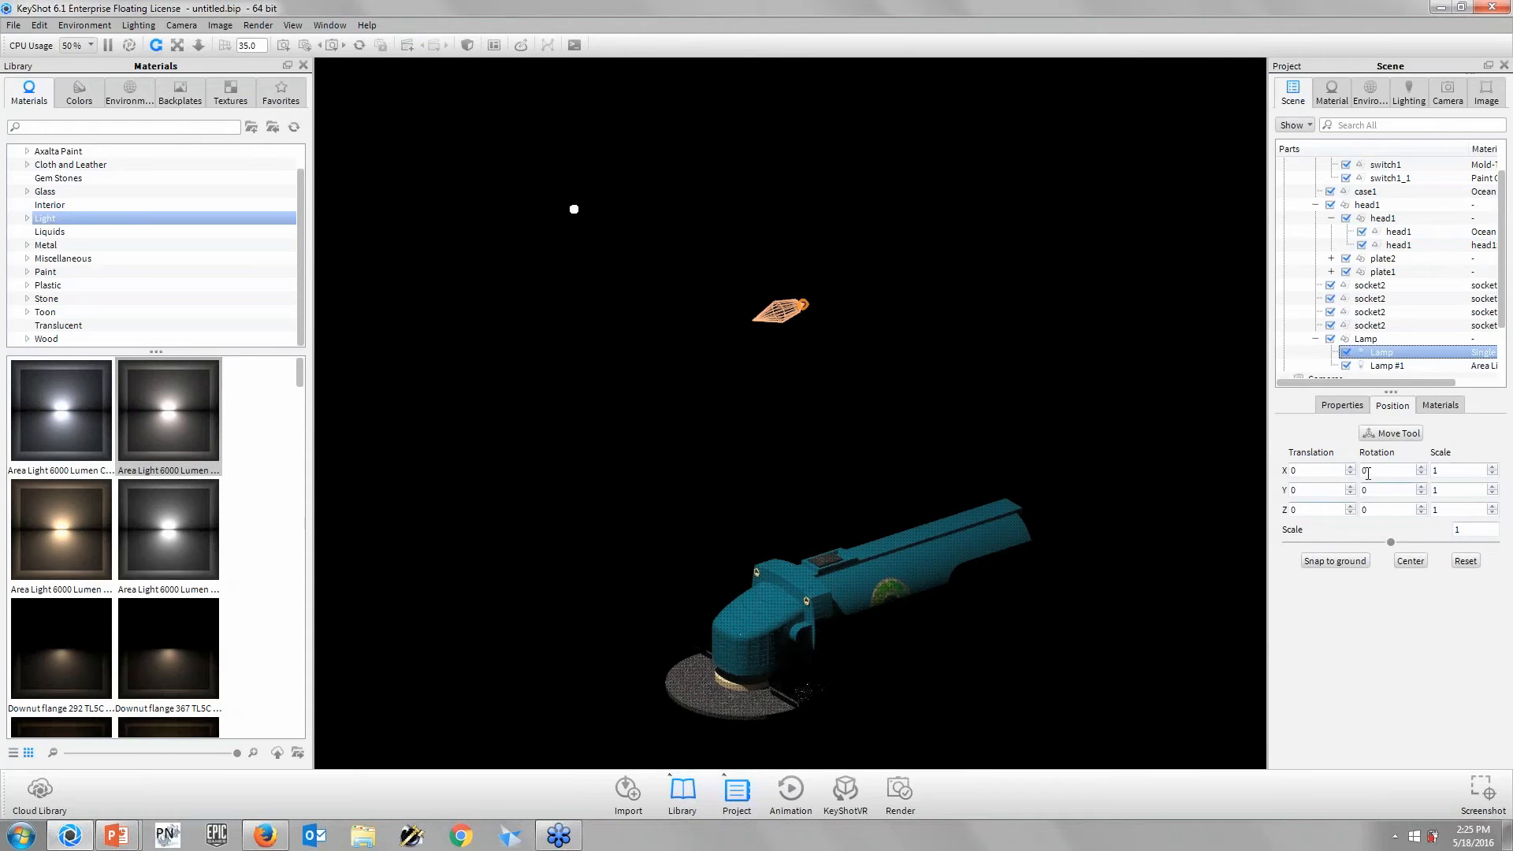
{"action": "left_click", "coordinate": [1394, 433]}
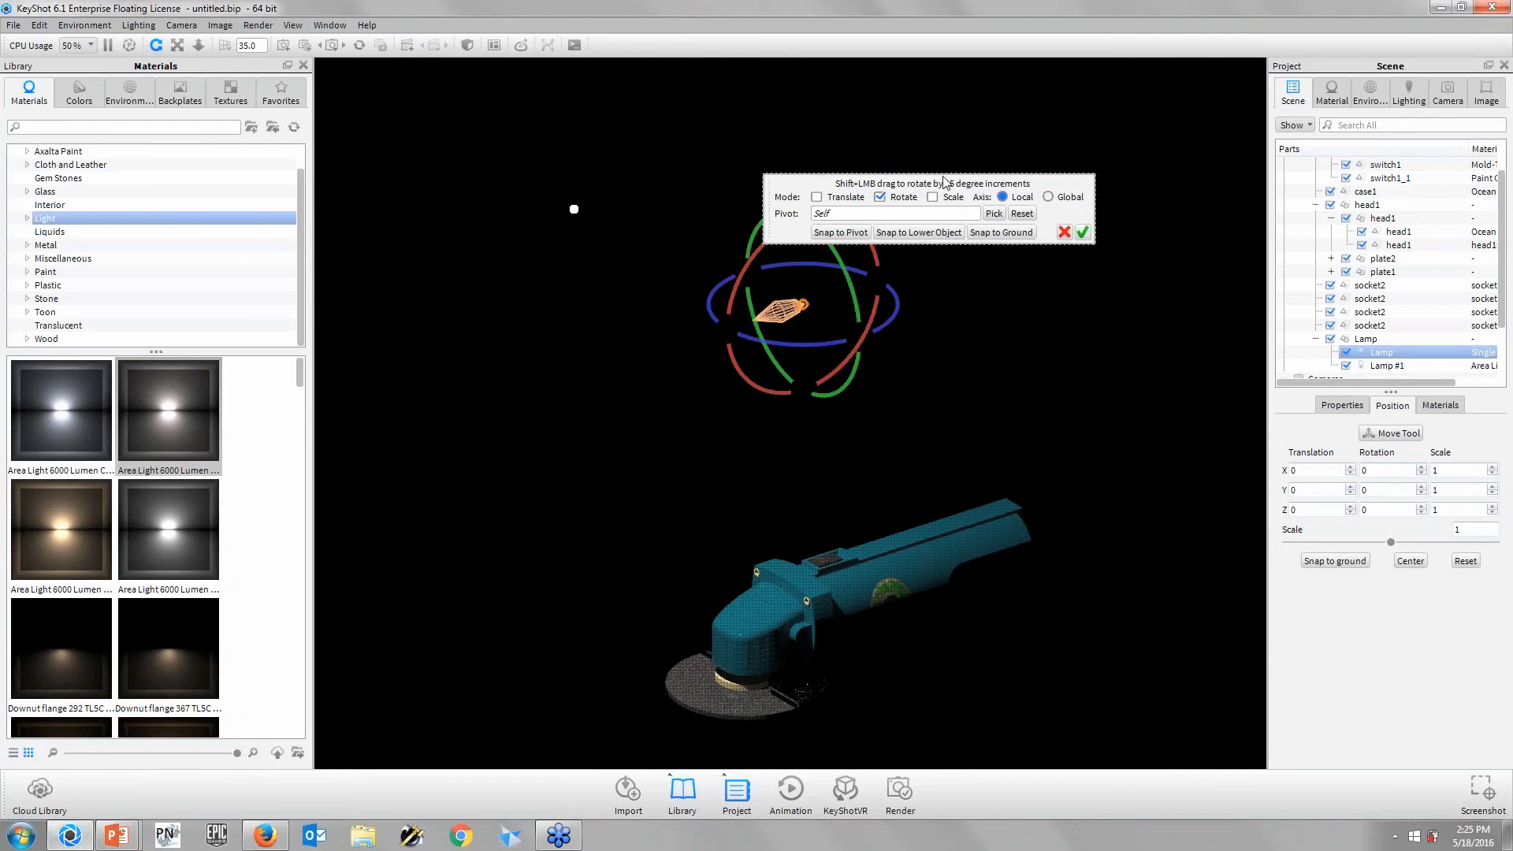
{"action": "left_click_drag", "start_coordinate": [772, 238], "coordinate": [785, 401]}
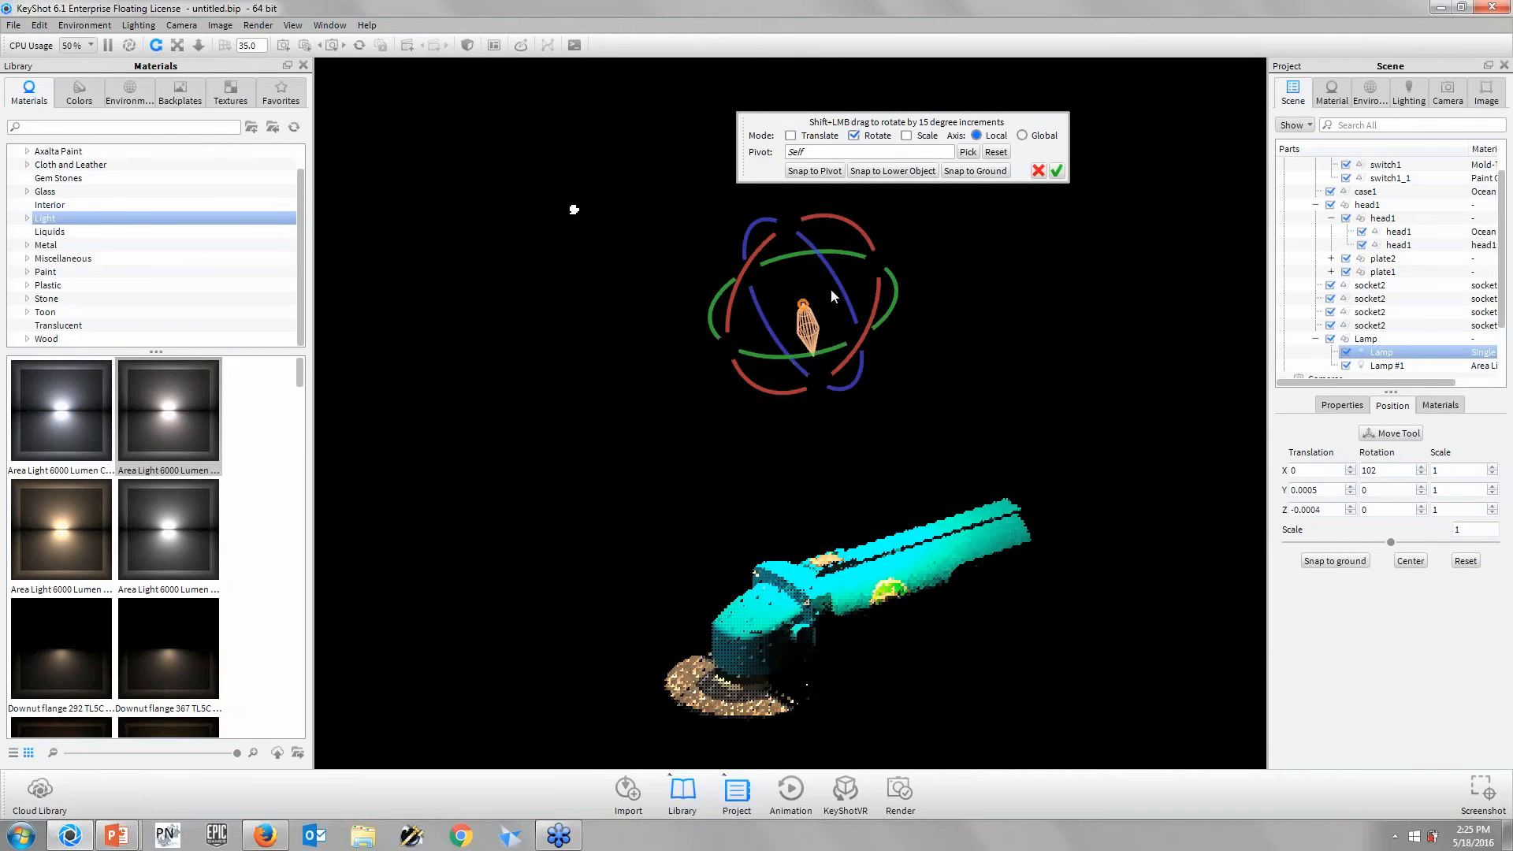
{"action": "left_click_drag", "start_coordinate": [808, 240], "coordinate": [817, 199]}
- Translate the original lamp down to just above the rear end of the grinder's body and accept the move
{"action": "left_click", "coordinate": [790, 135]}
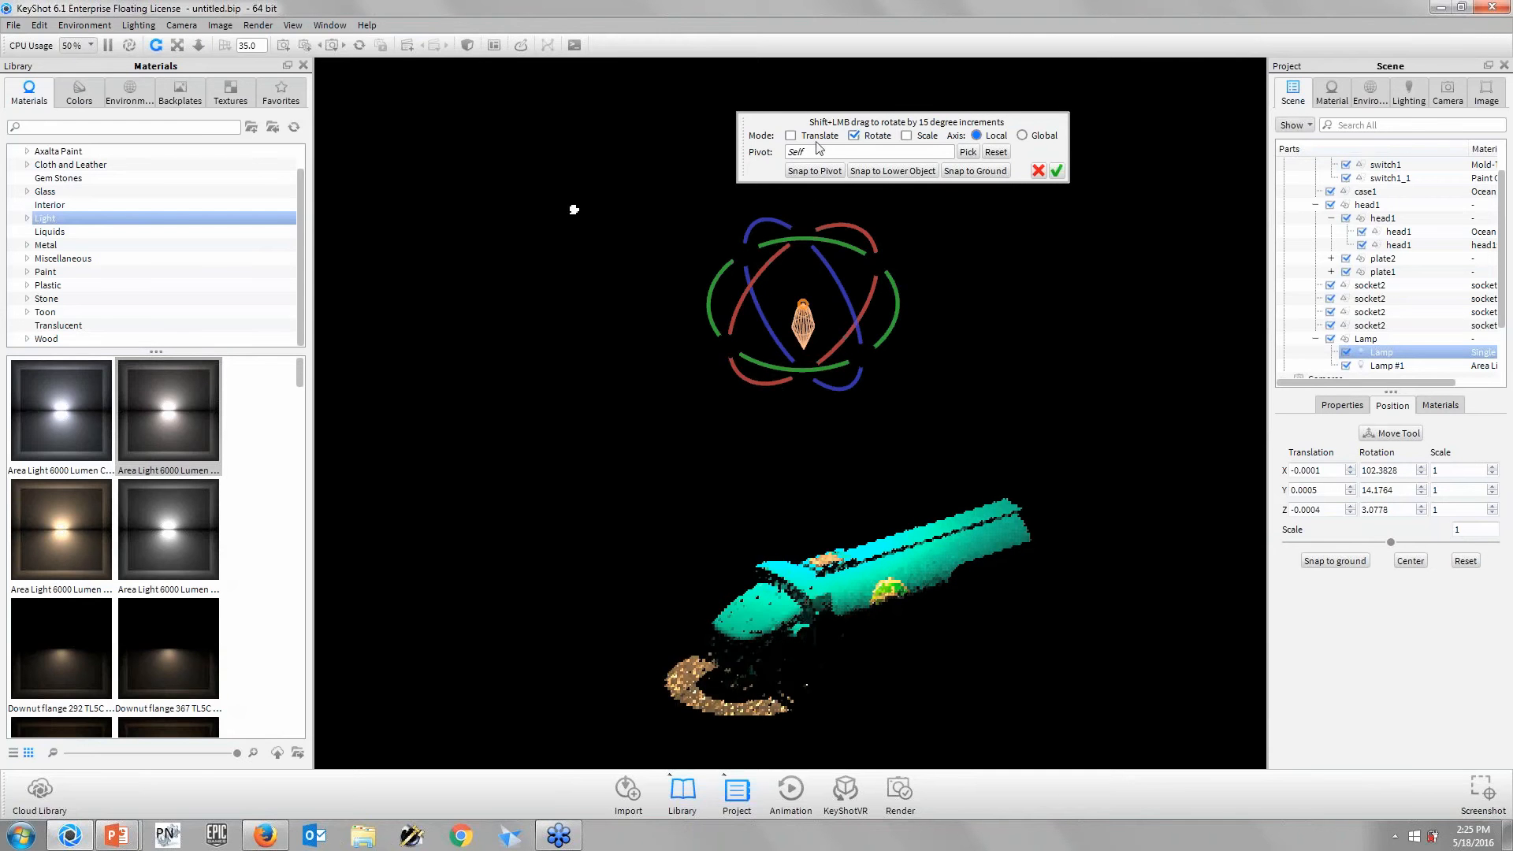
{"action": "left_click_drag", "start_coordinate": [871, 364], "coordinate": [1067, 696]}
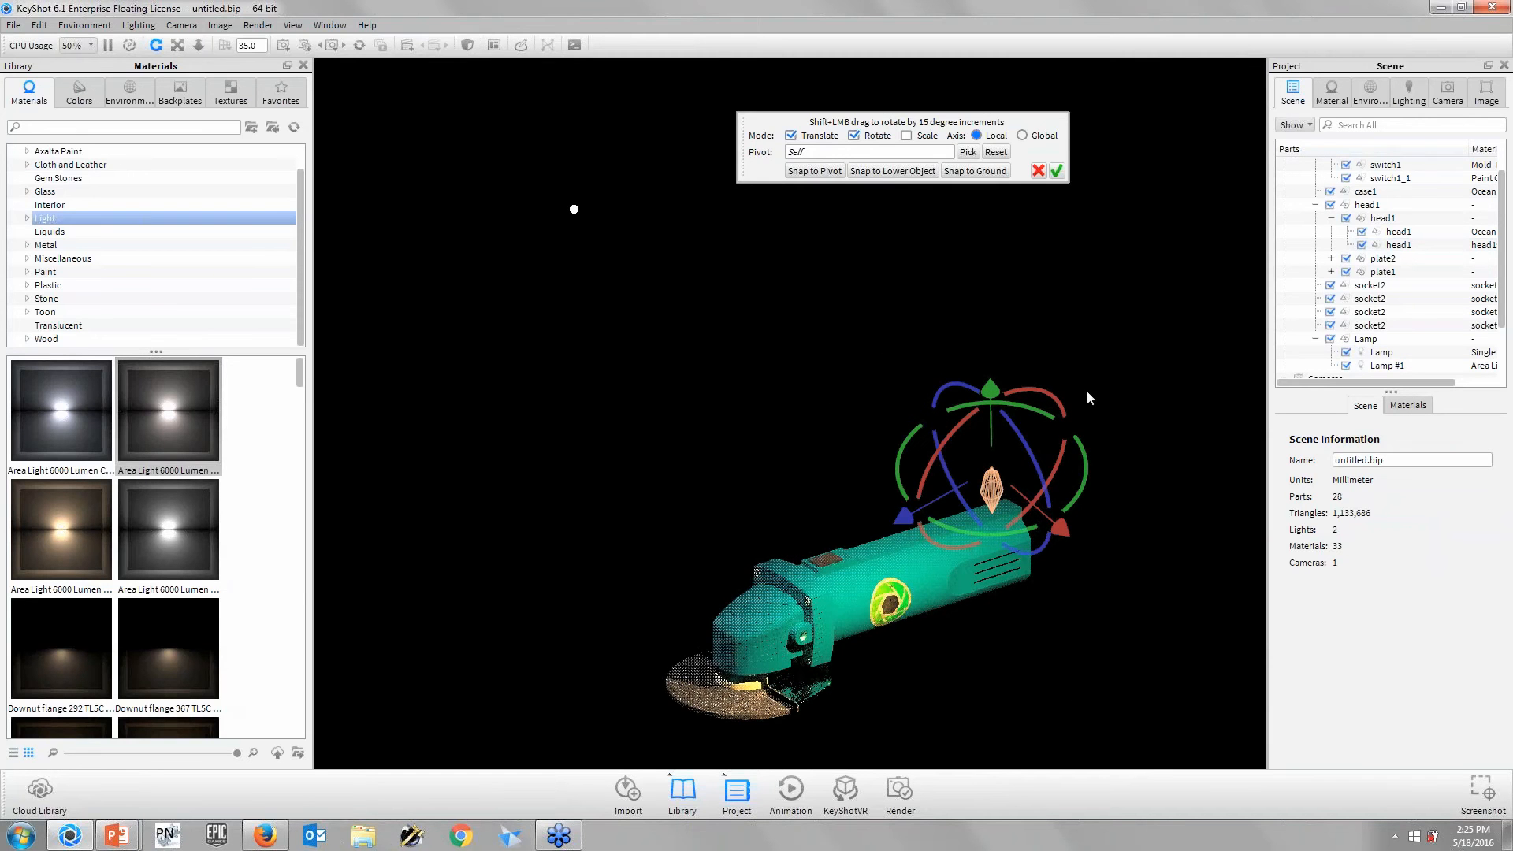
{"action": "left_click", "coordinate": [1055, 170]}
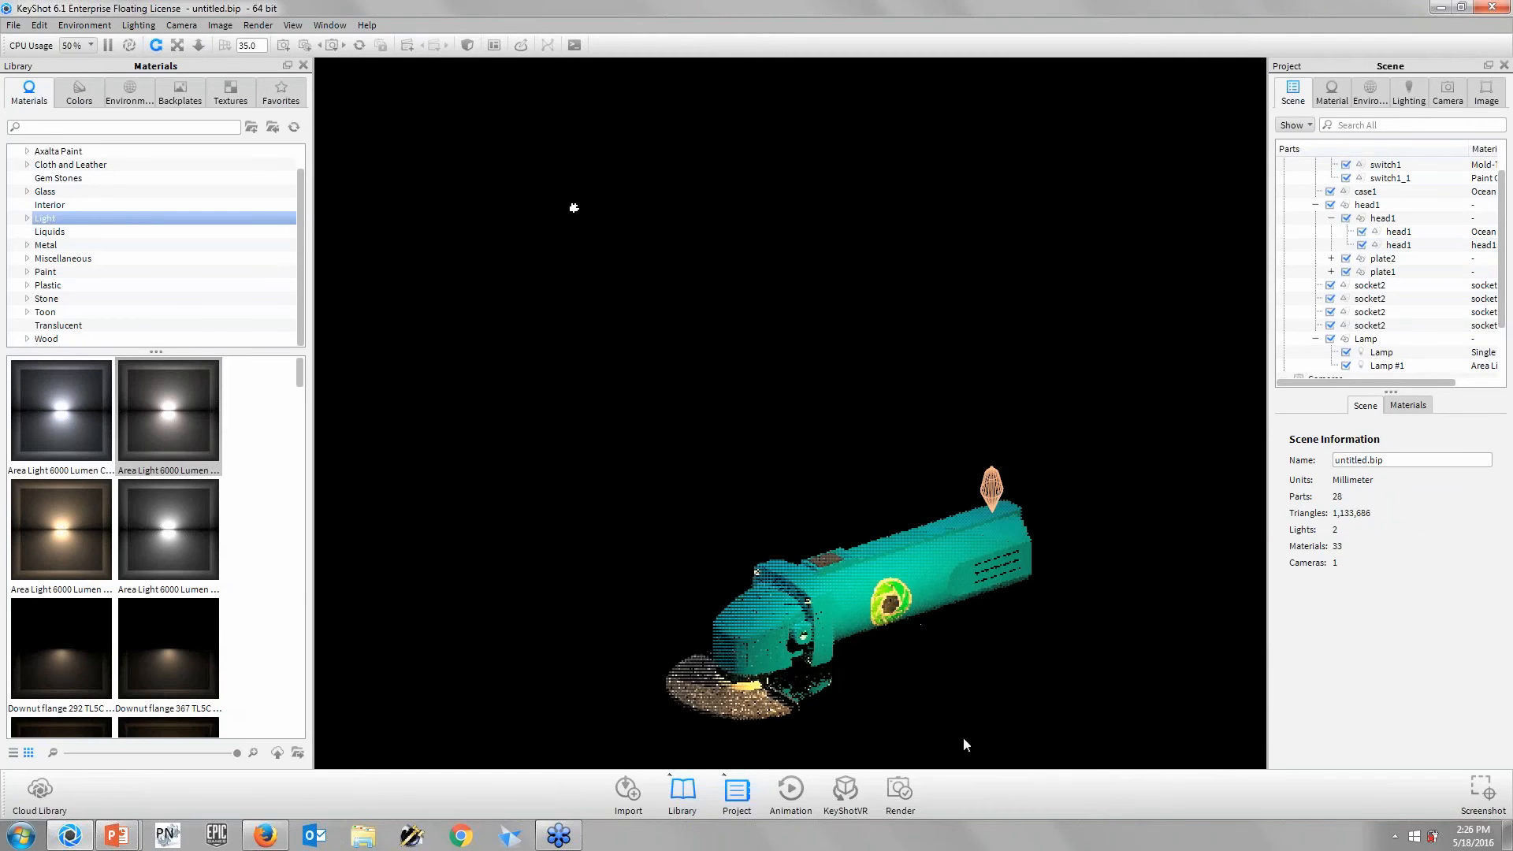
- Center and fit the grinder's body in a close-up view and display the lighting presets and settings
{"action": "right_click", "coordinate": [844, 606]}
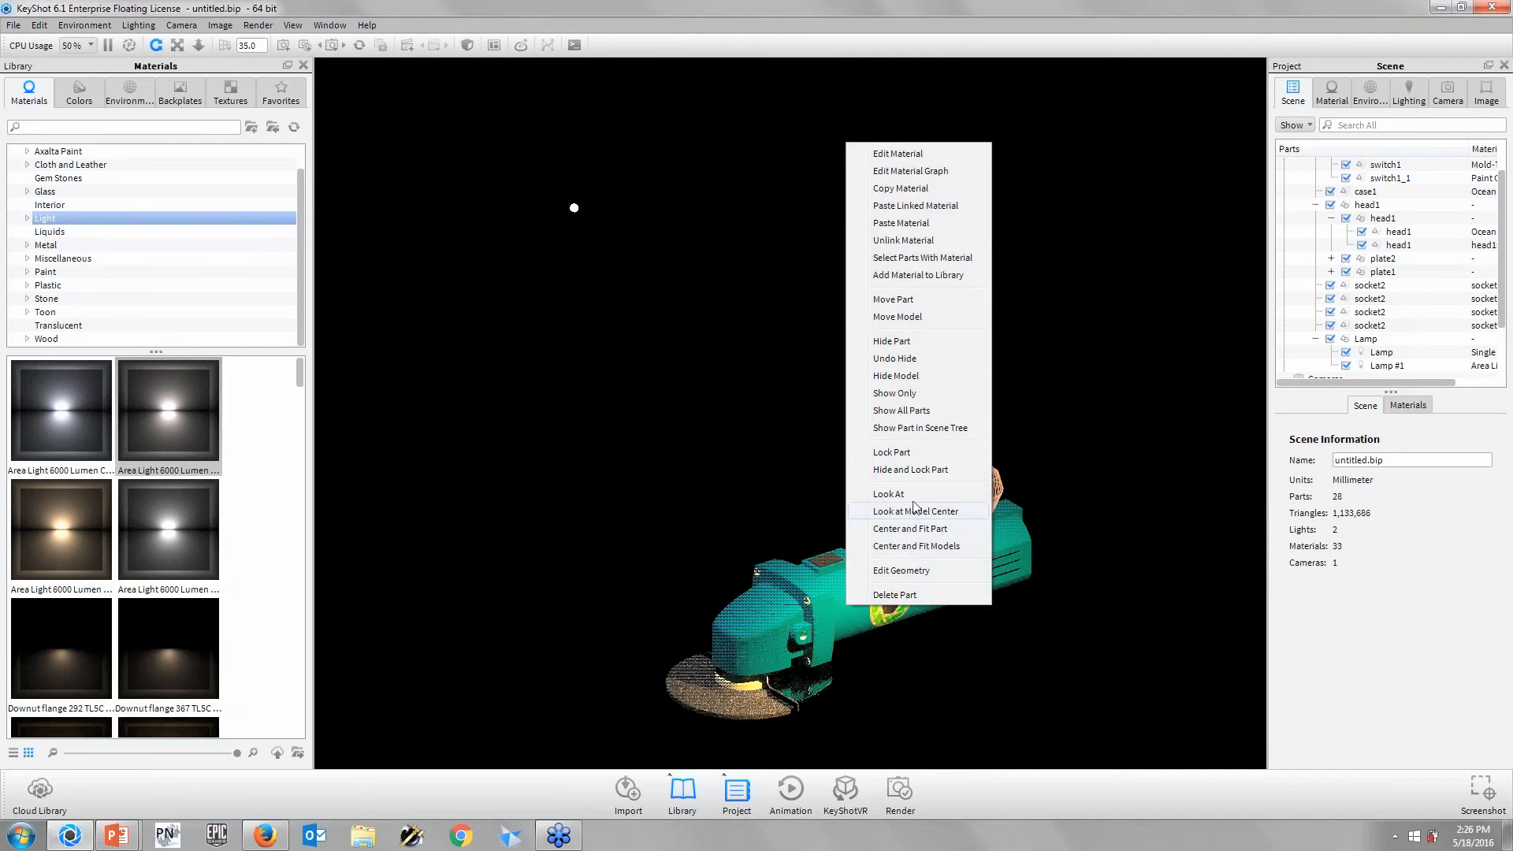
{"action": "left_click", "coordinate": [912, 528]}
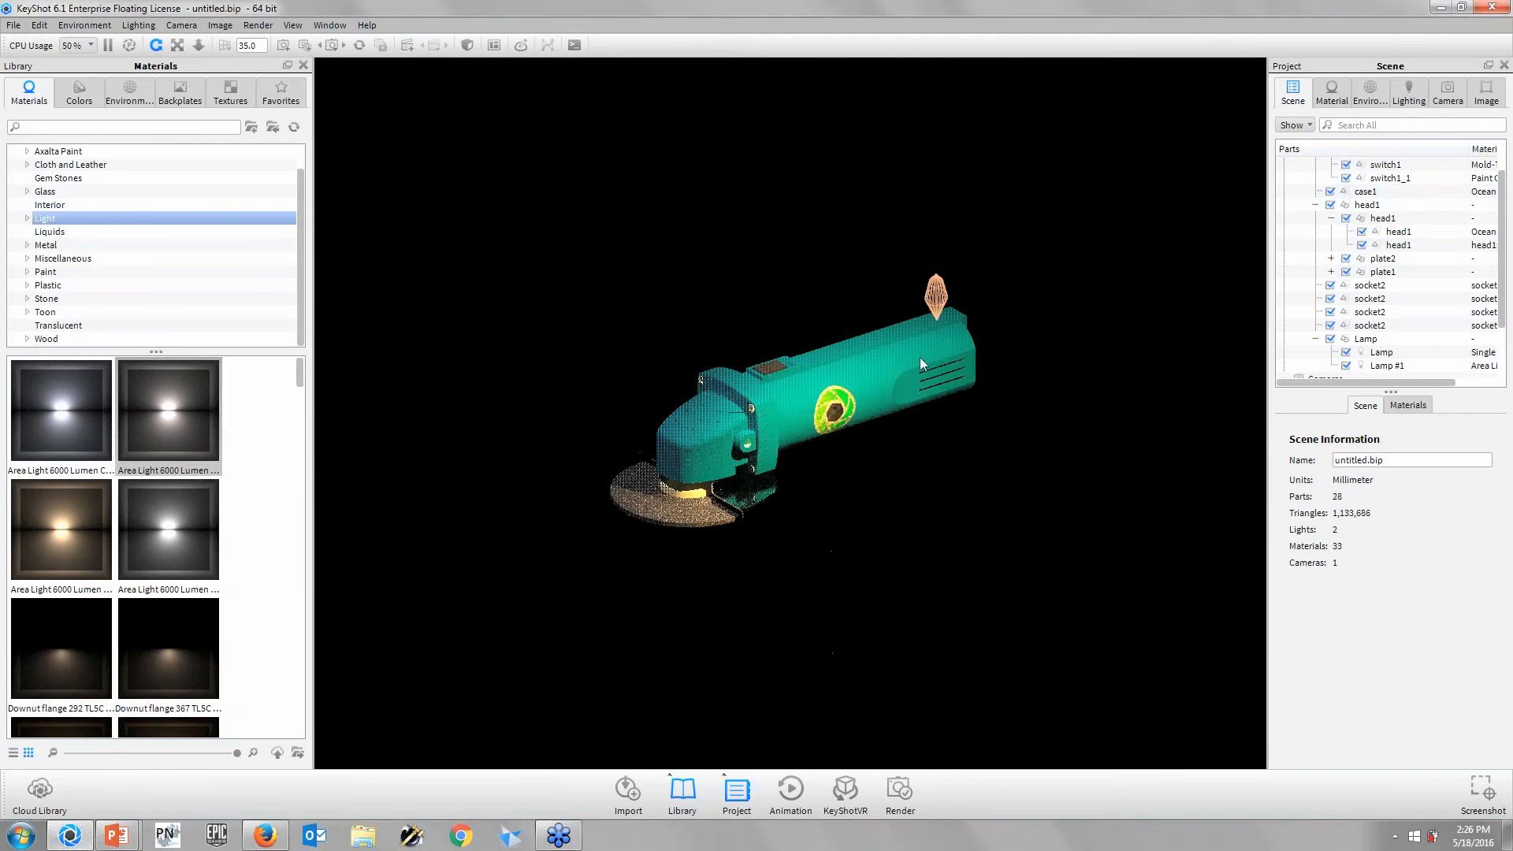
{"action": "scroll", "coordinate": [822, 415], "scroll_direction": "up", "scroll_amount": 5}
{"action": "scroll", "coordinate": [822, 414], "scroll_direction": "up", "scroll_amount": 1}
{"action": "left_click", "coordinate": [1408, 93]}
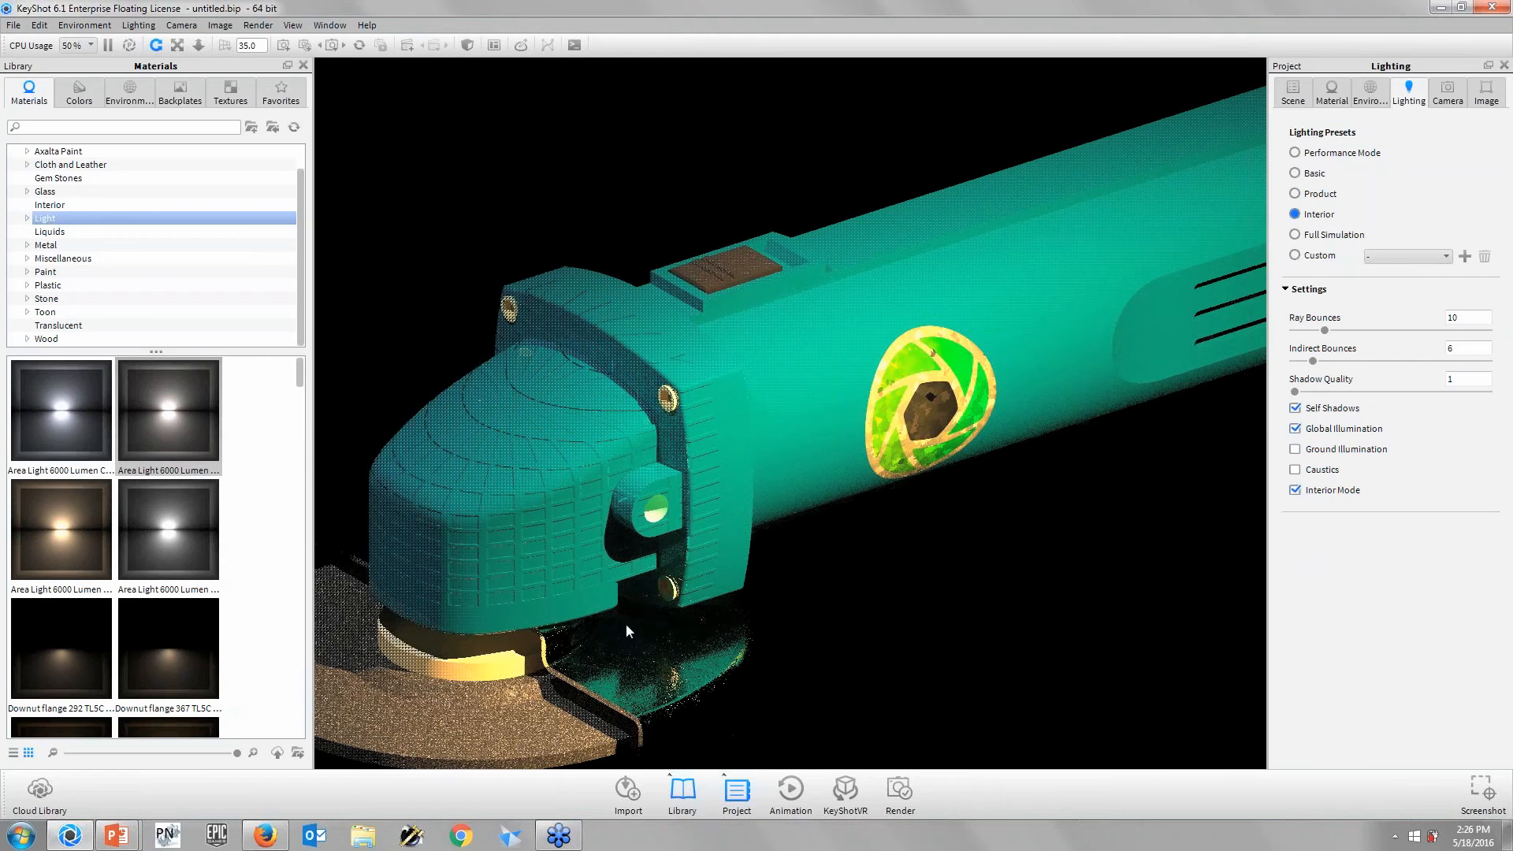
- Switch to the PowerPoint presentation and advance from the agenda to the slide with the interior renderings
{"action": "left_click", "coordinate": [116, 835]}
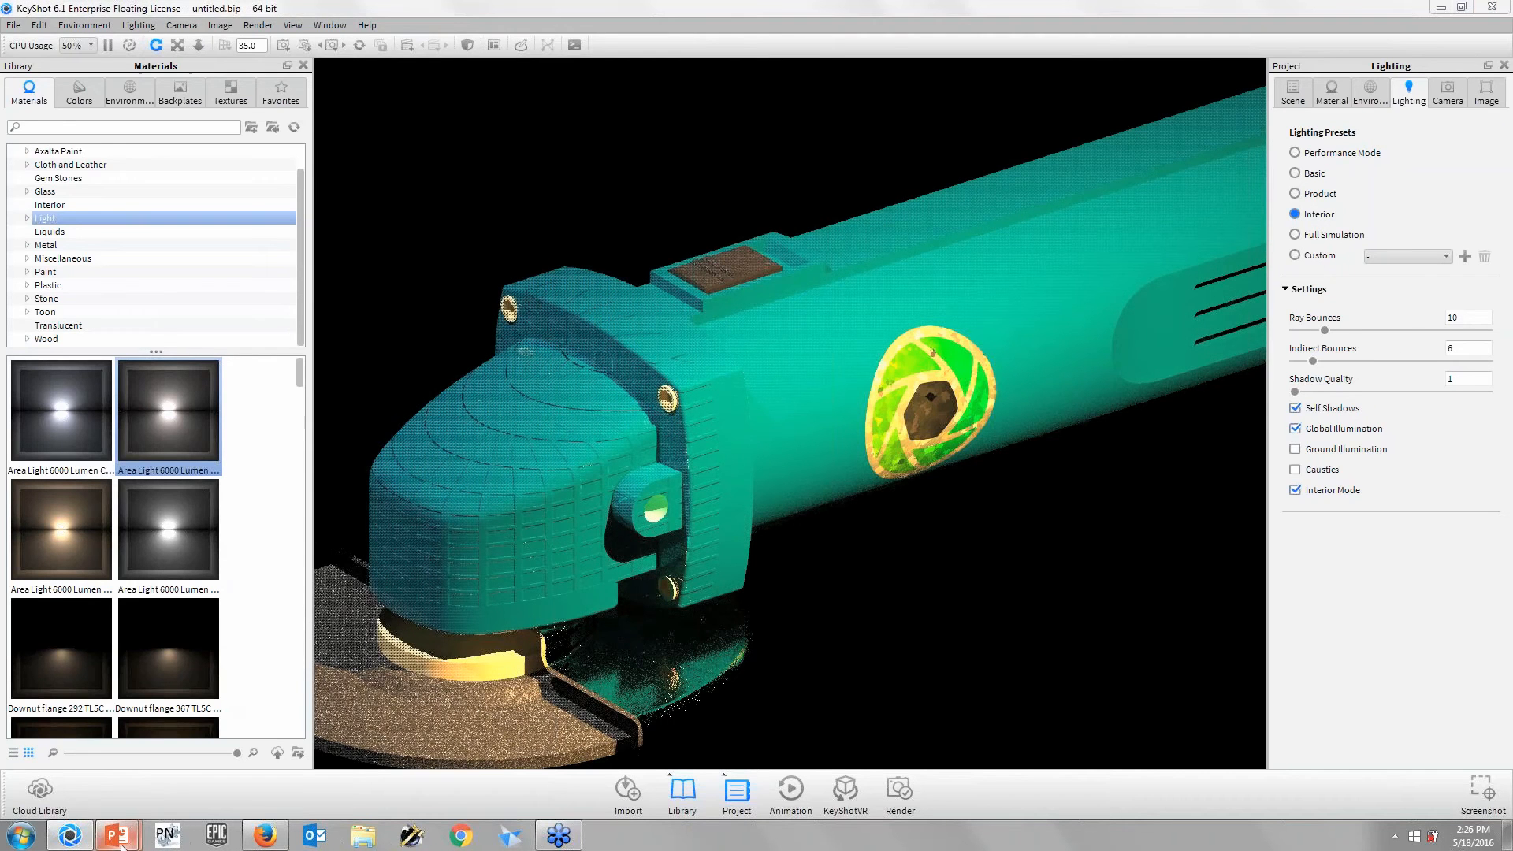
{"action": "left_click", "coordinate": [225, 761]}
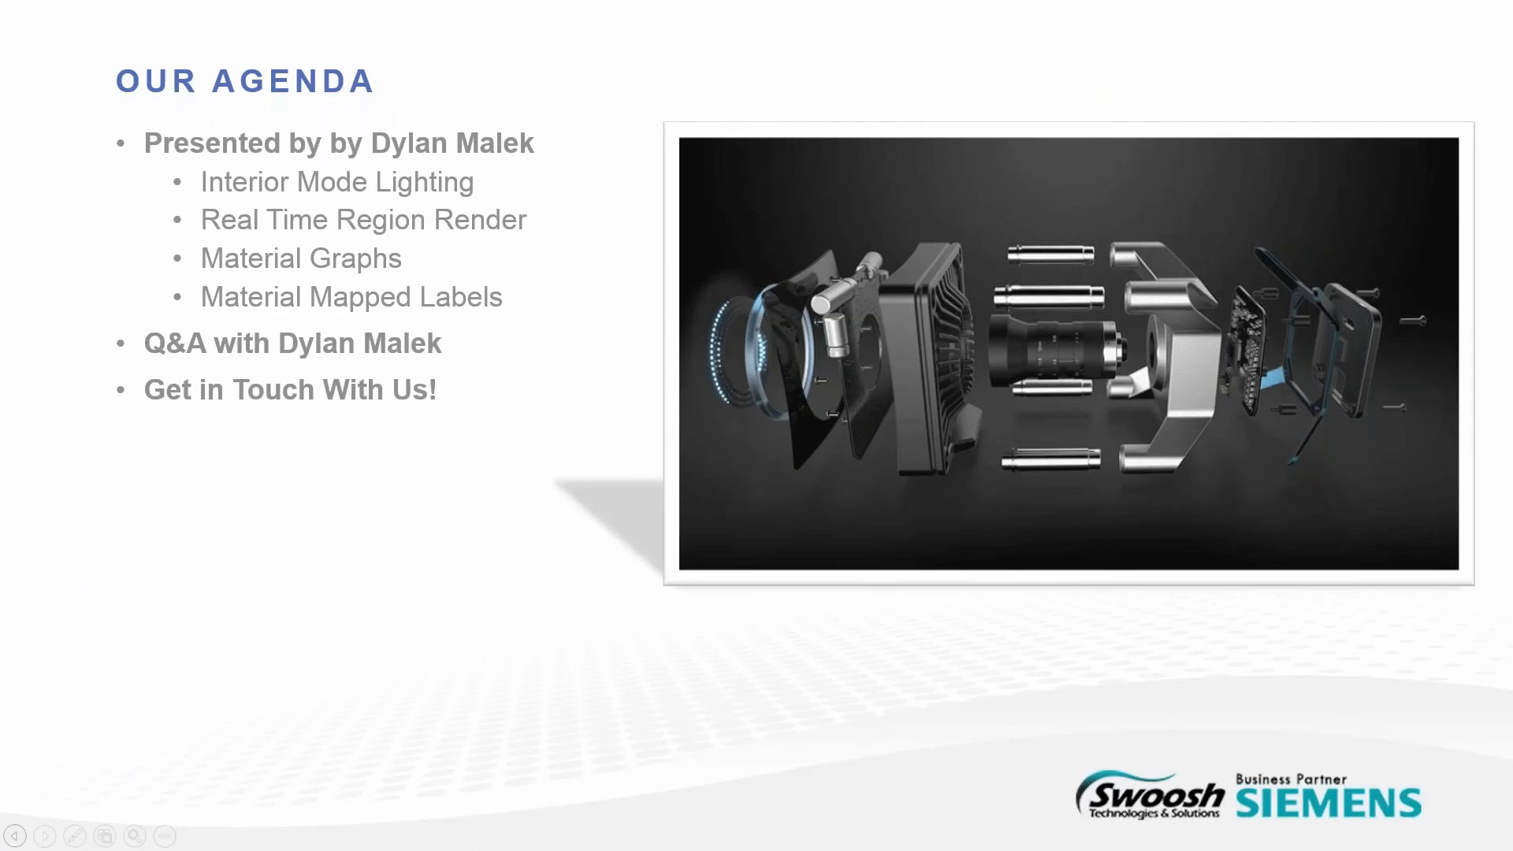
{"action": "key", "text": "Right"}
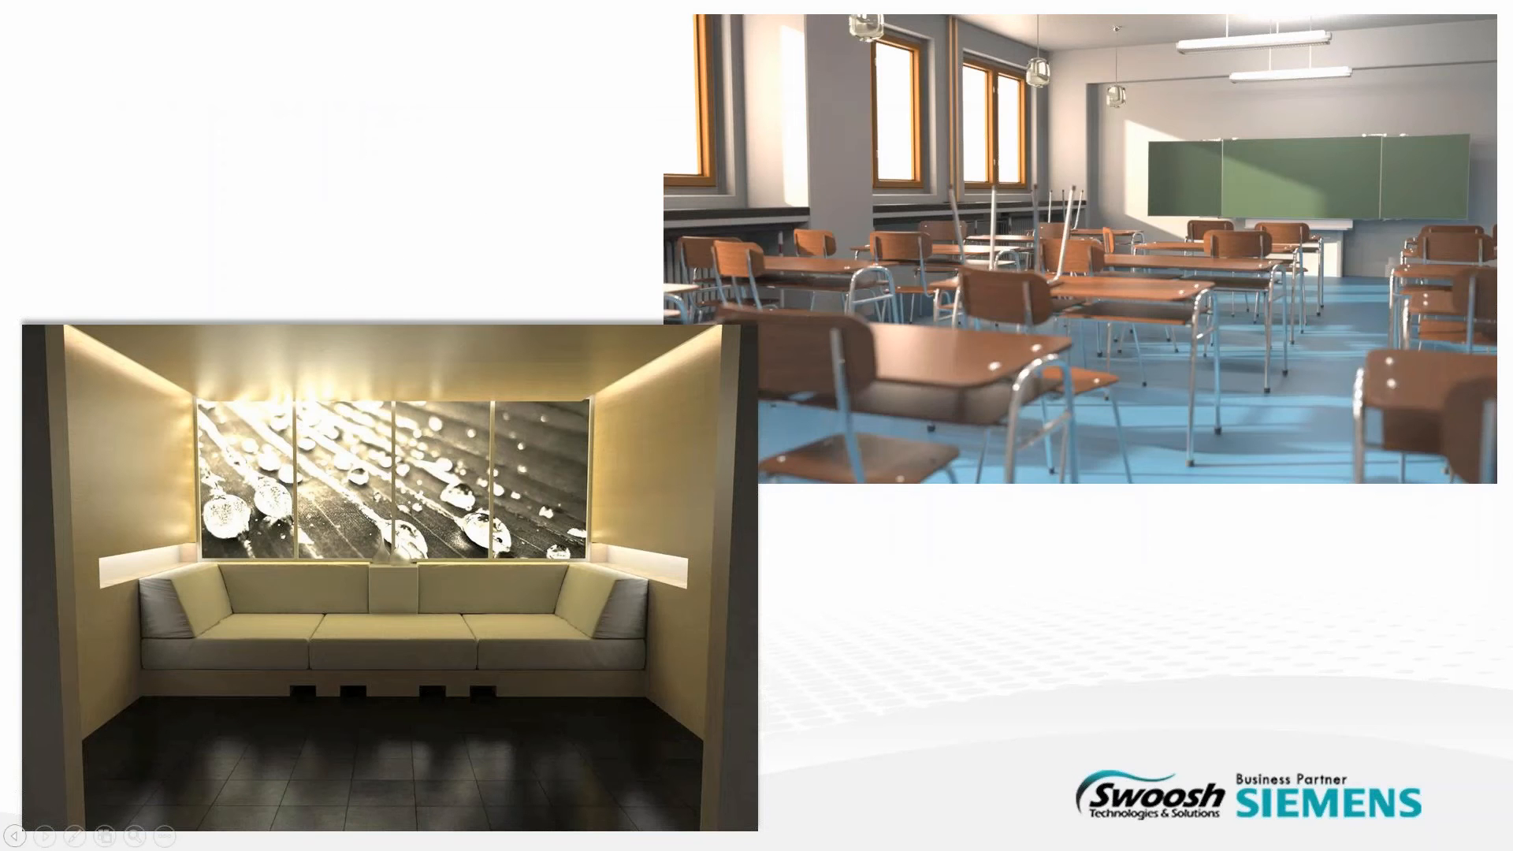
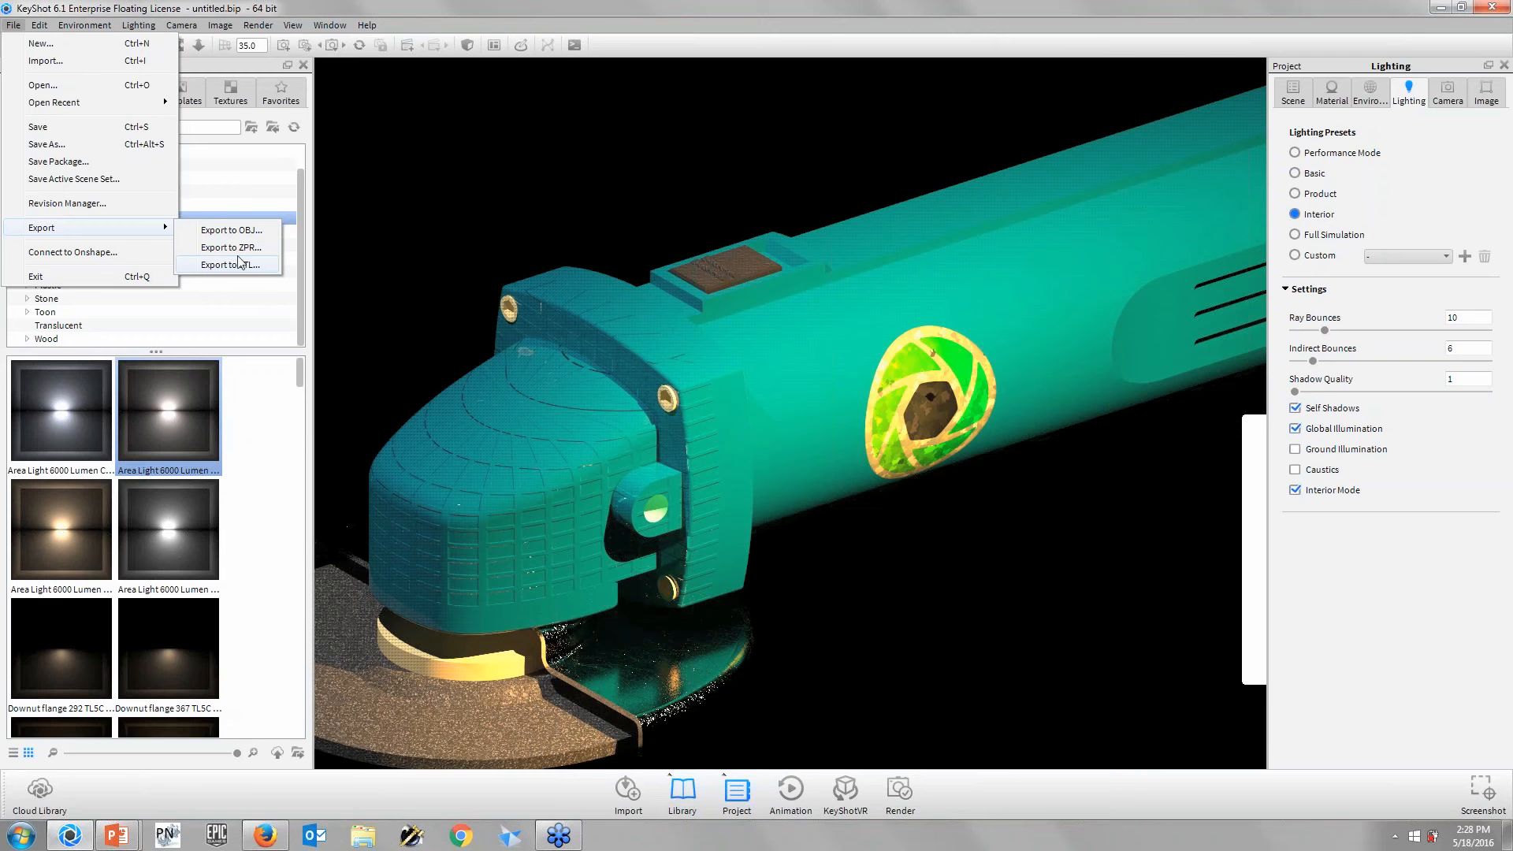
- Dismiss the export options, switch to Firefox, open the KeyShot plugin search result and examine the Luxion plugins and LiveLinking sections
{"action": "left_click", "coordinate": [1355, 605]}
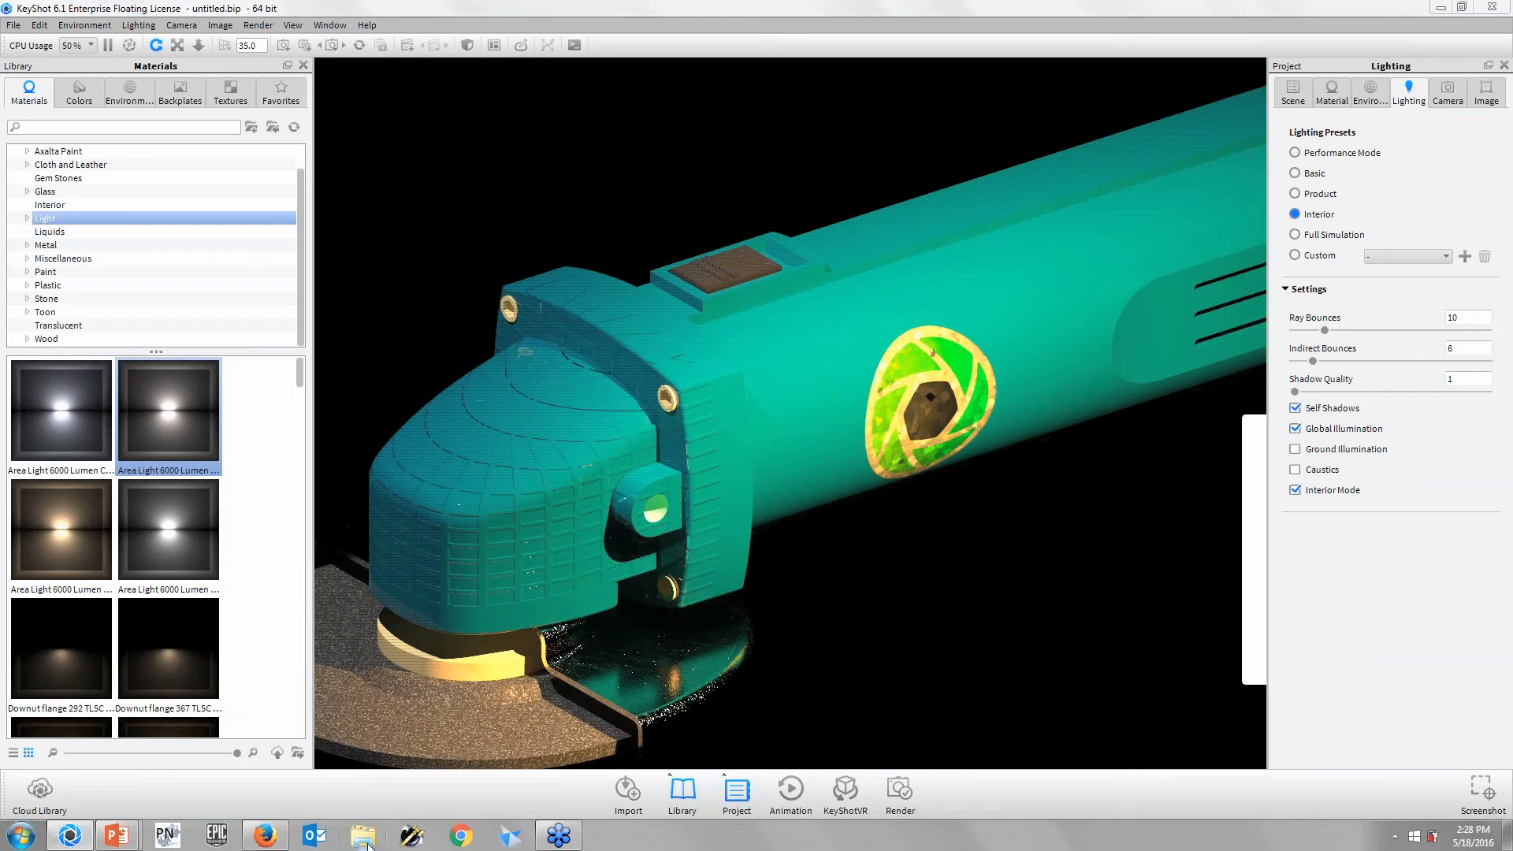
{"action": "left_click", "coordinate": [264, 835]}
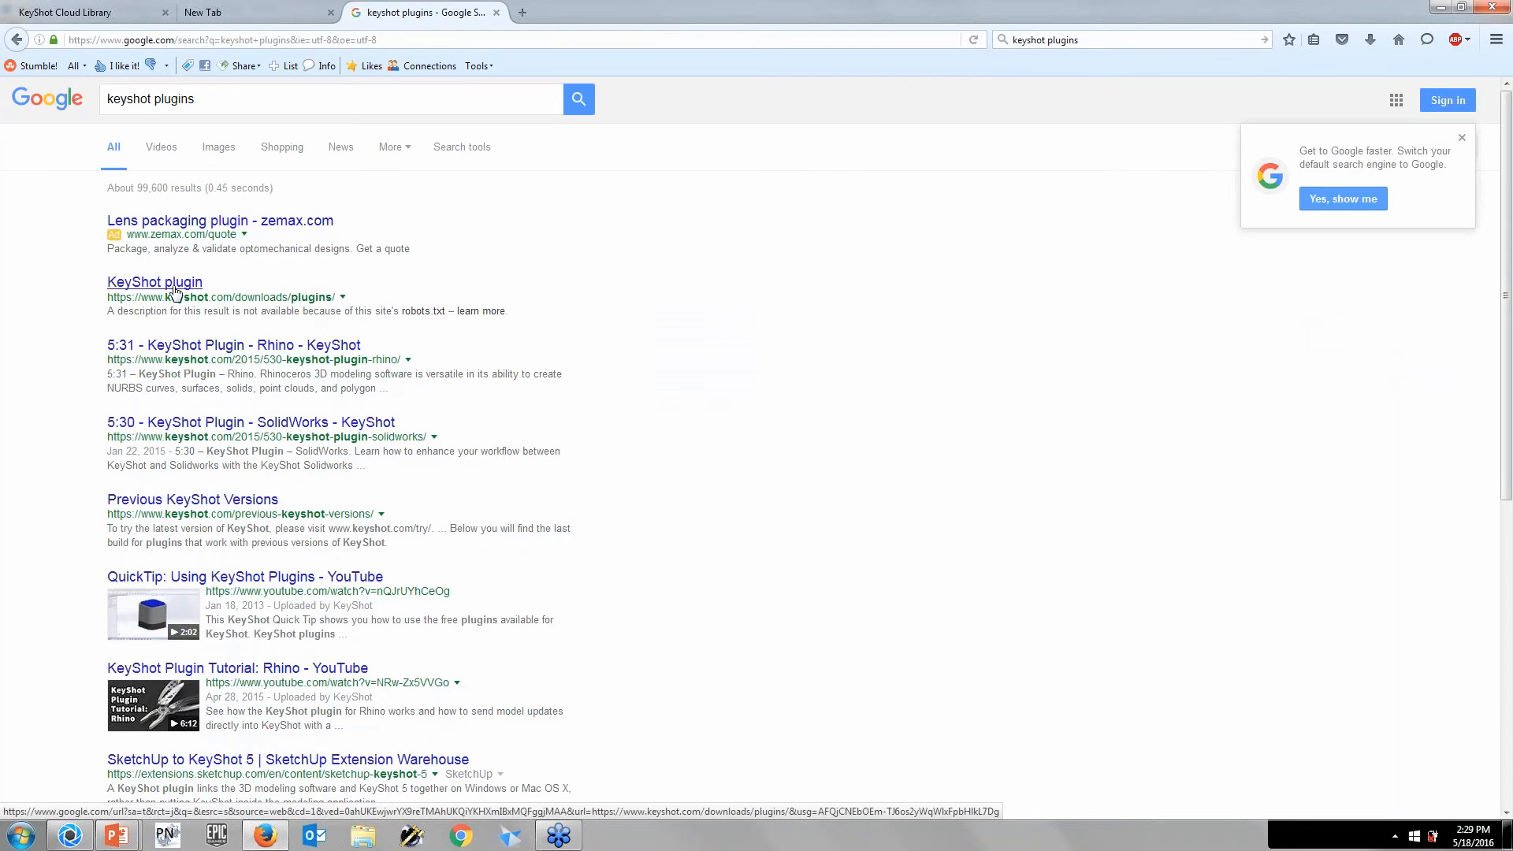
{"action": "left_click", "coordinate": [175, 291]}
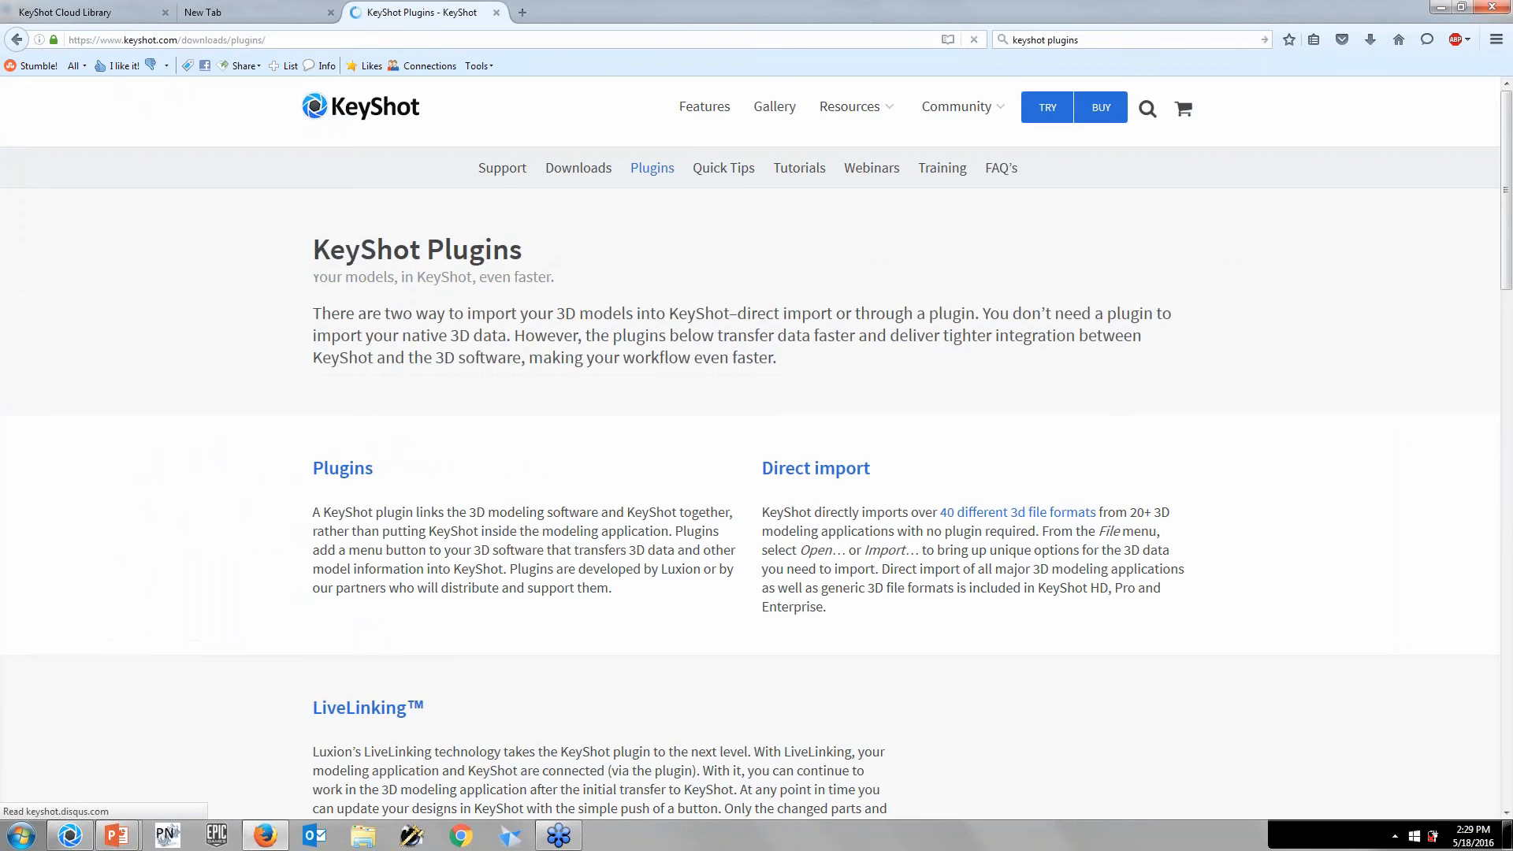
{"action": "scroll", "coordinate": [263, 606], "scroll_direction": "down", "scroll_amount": 10}
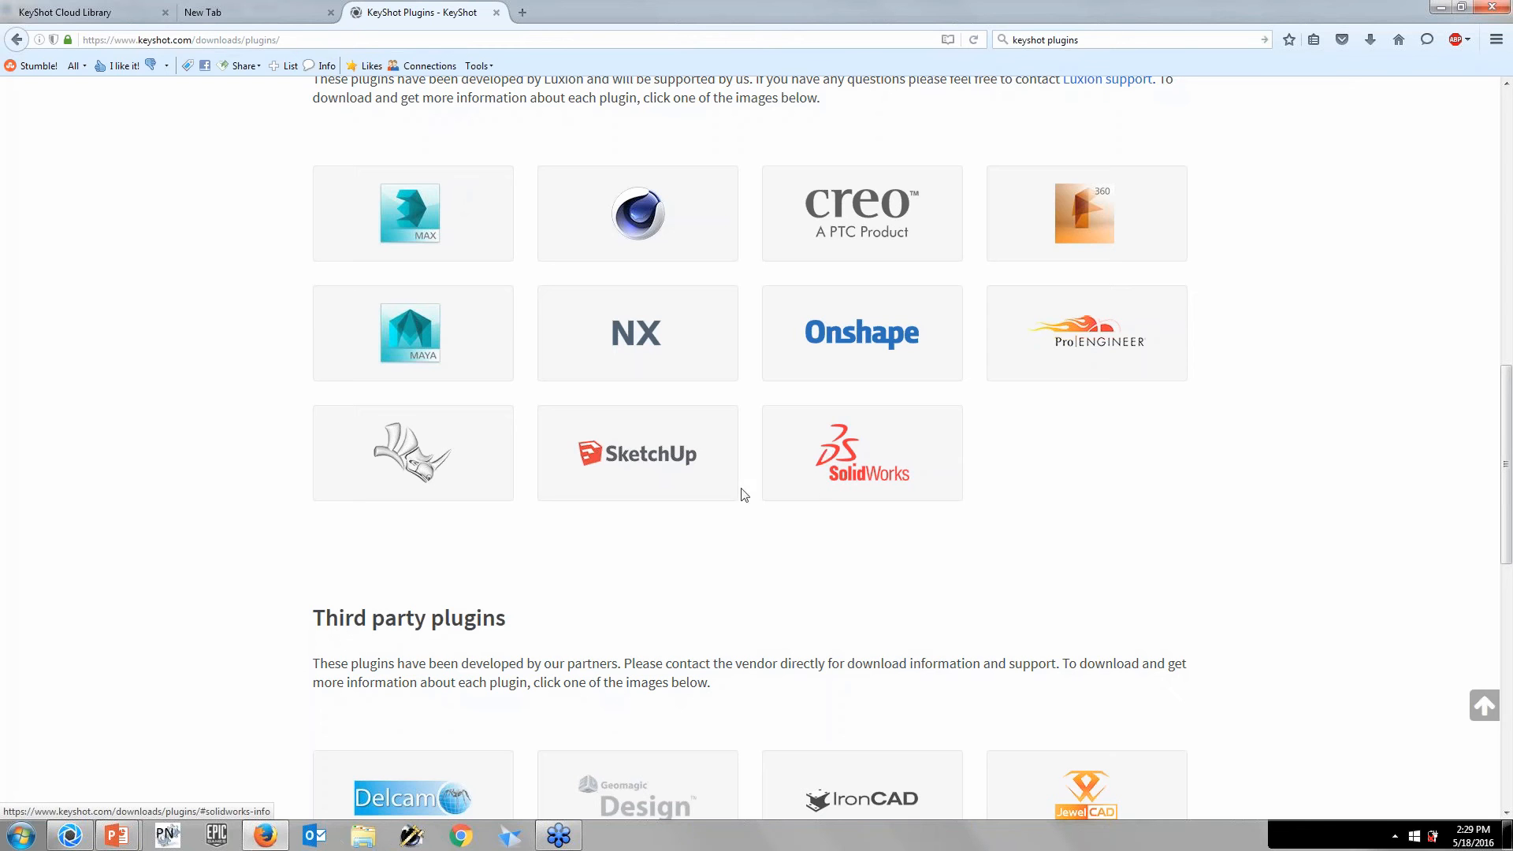
{"action": "scroll", "coordinate": [744, 509], "scroll_direction": "up", "scroll_amount": 5}
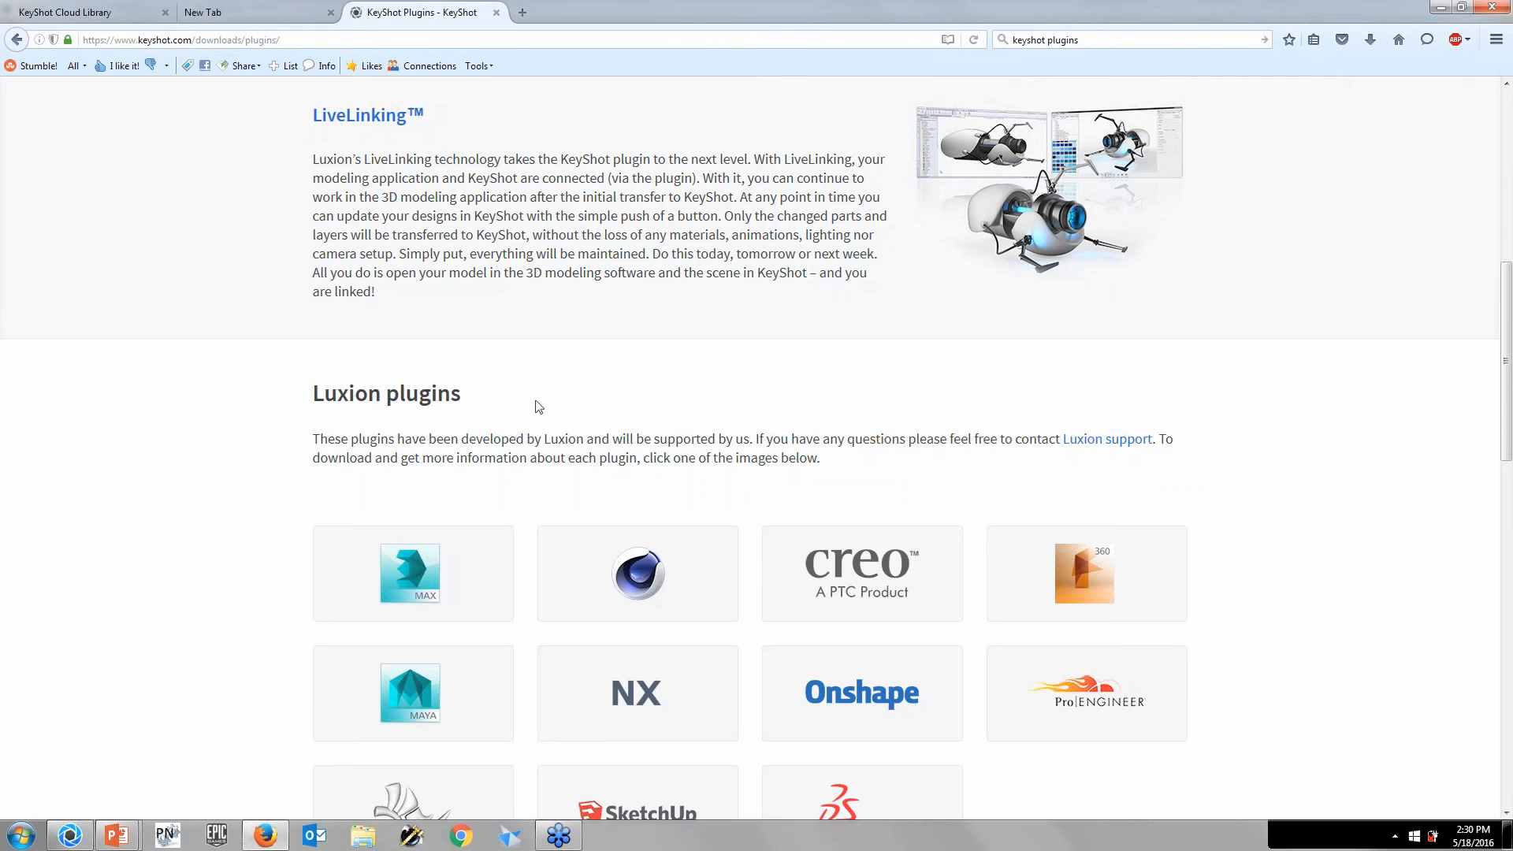
- Return to KeyShot, review the CPU usage options and choose 50% - 4 Cores
{"action": "left_click", "coordinate": [79, 833]}
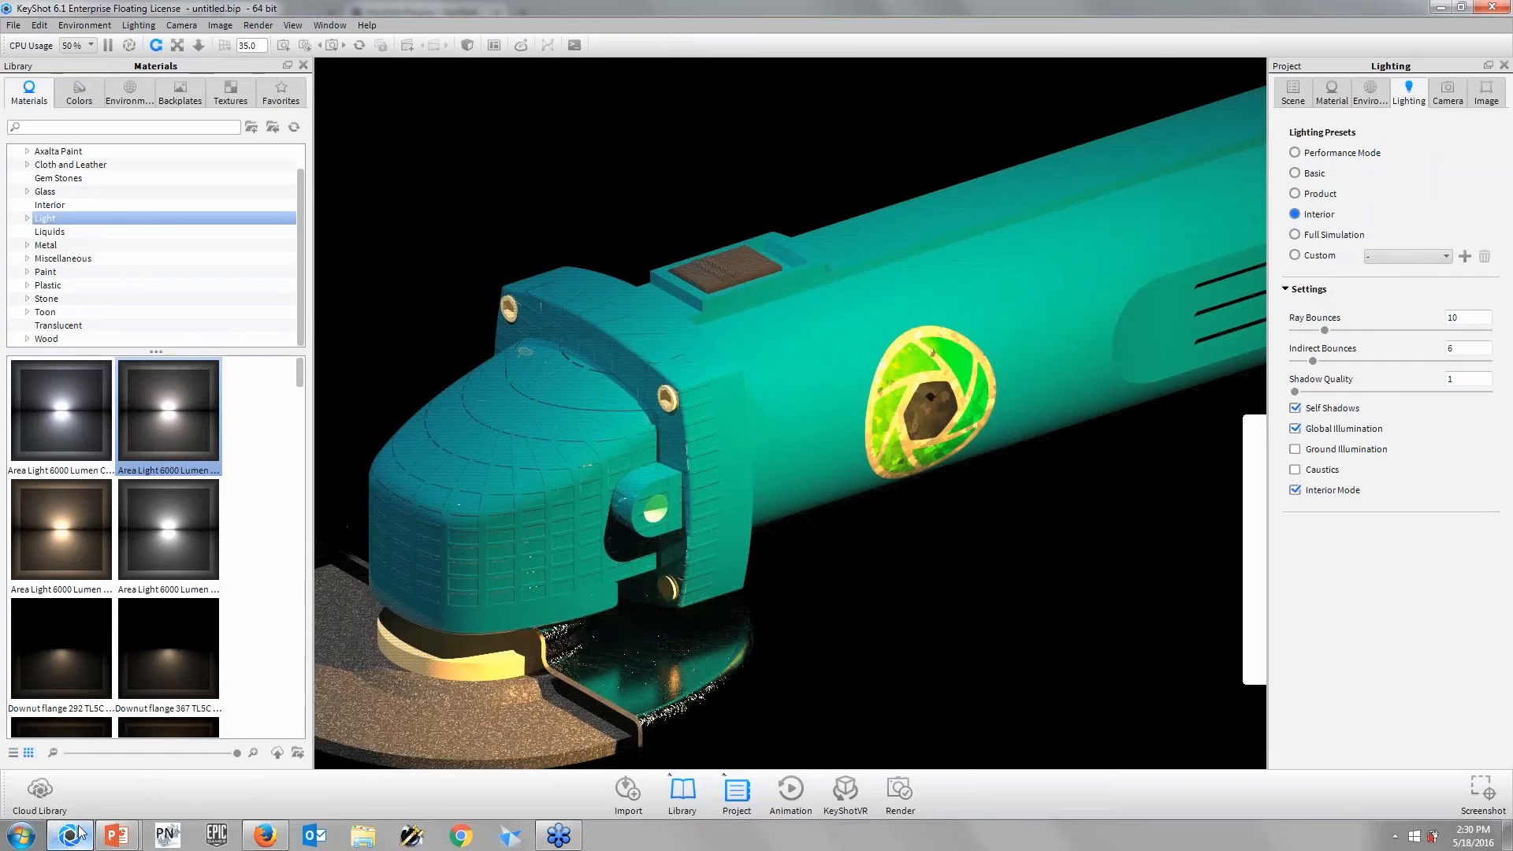
{"action": "left_click", "coordinate": [91, 46]}
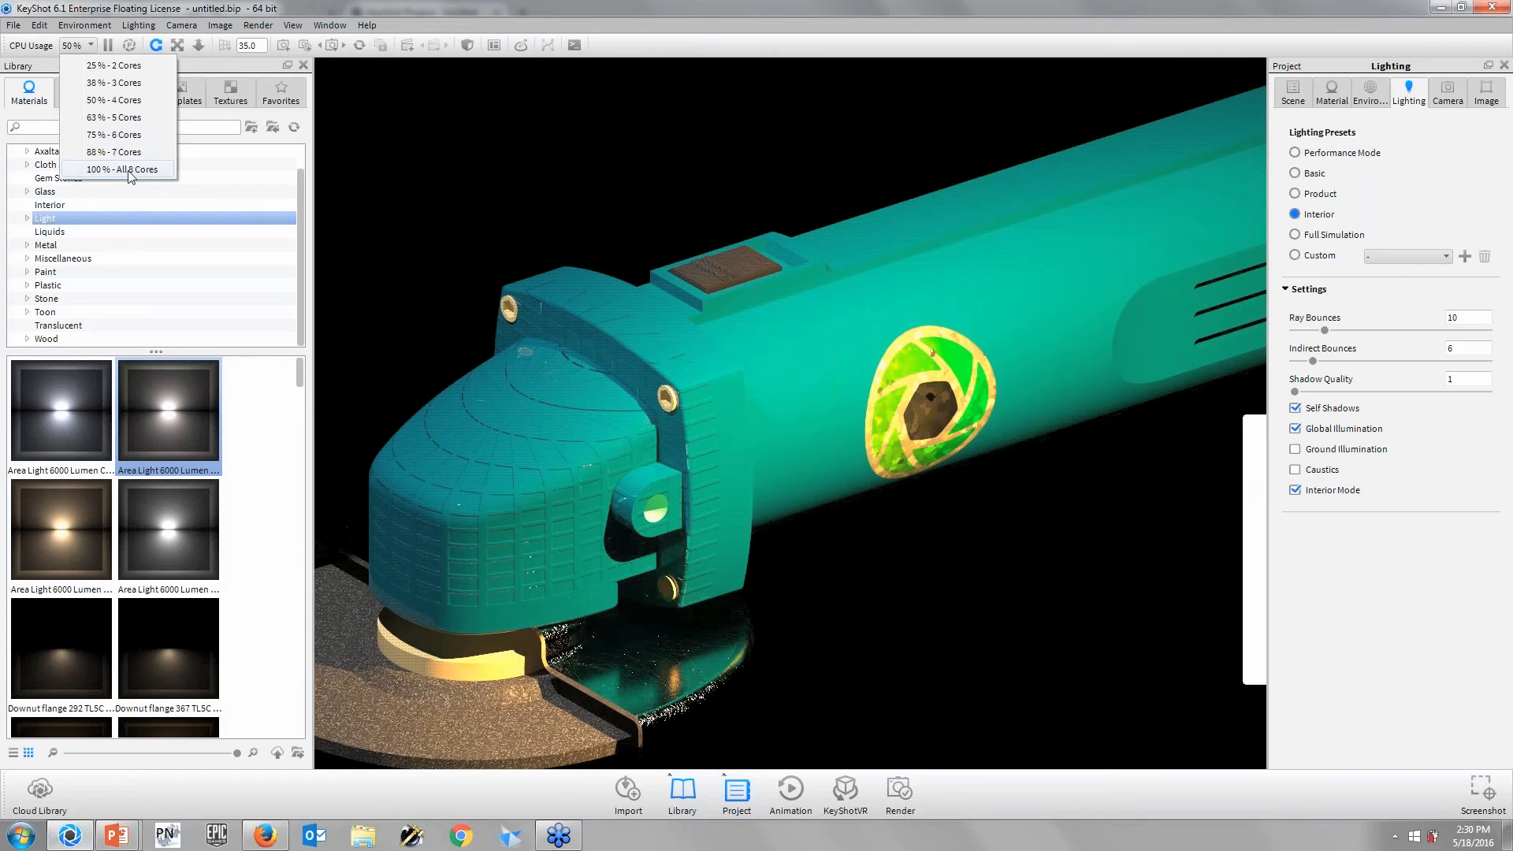
{"action": "left_click", "coordinate": [118, 100]}
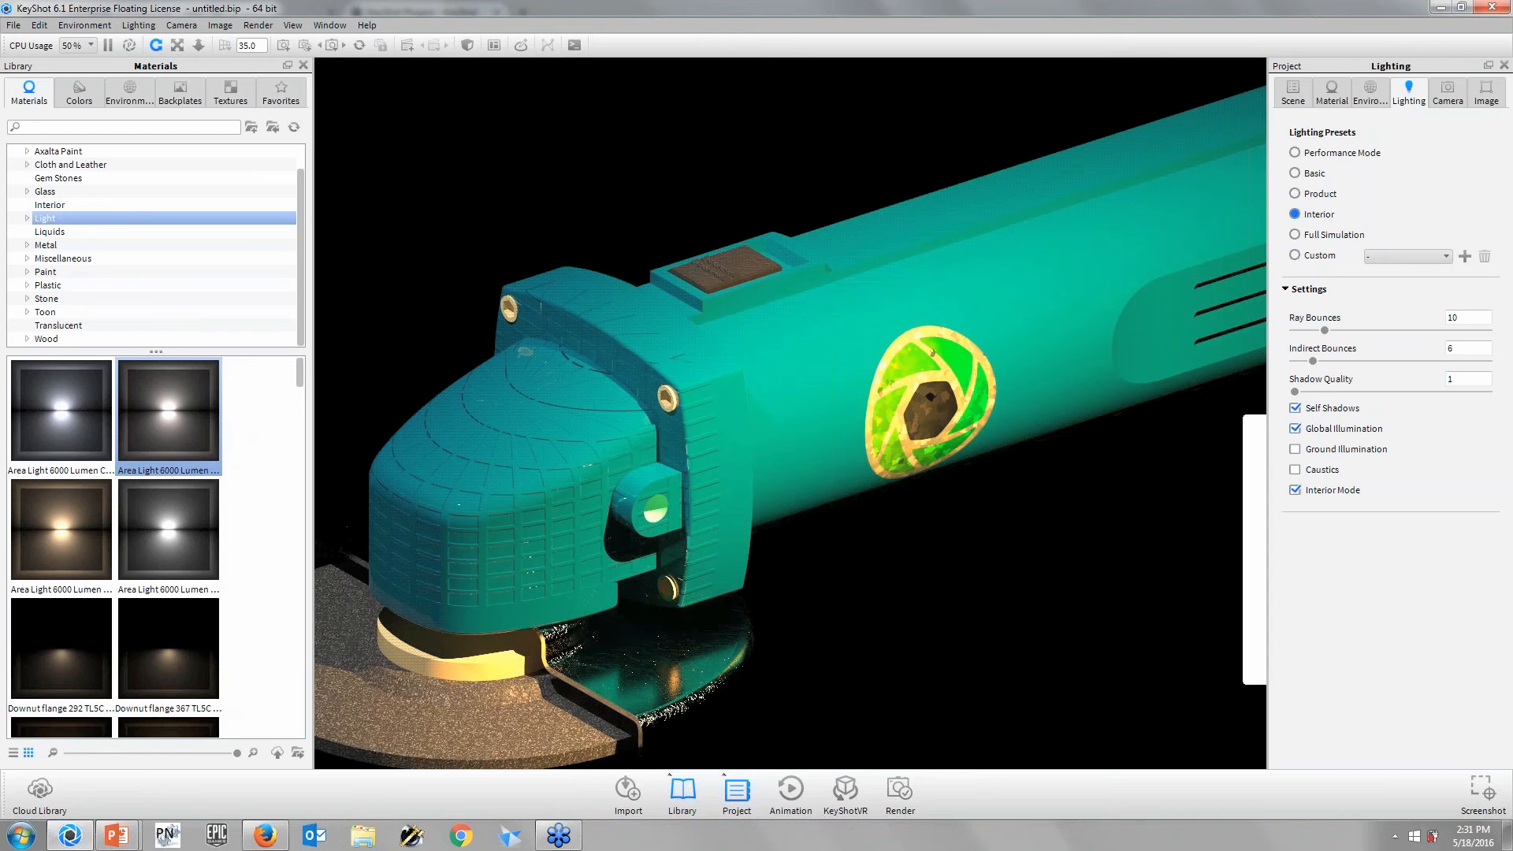
- Open the KeyShot Cloud Library and examine the textures shared there
{"action": "left_click", "coordinate": [40, 792]}
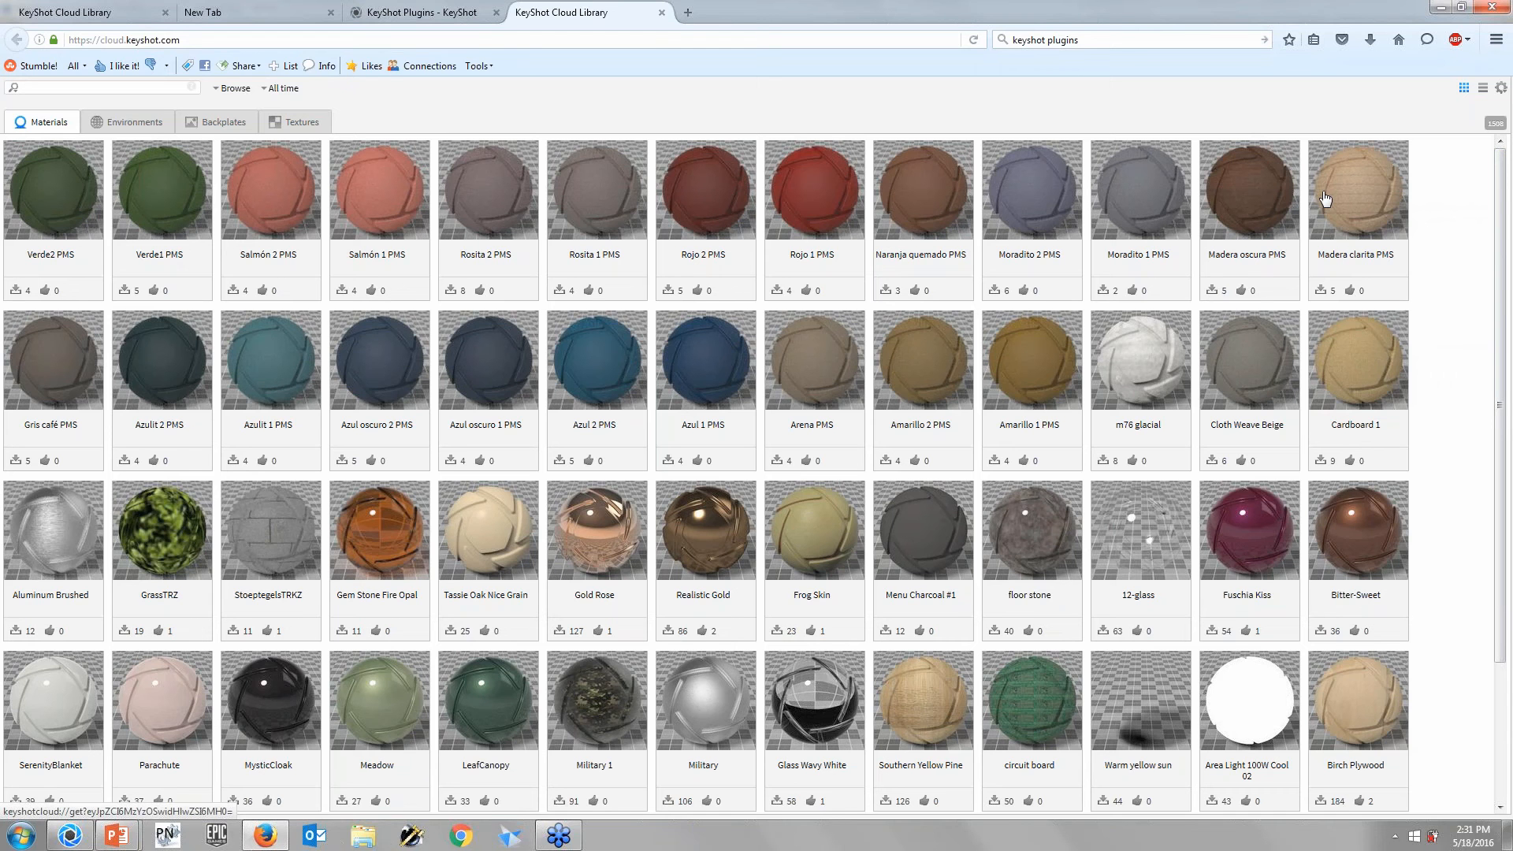
{"action": "left_click", "coordinate": [293, 122]}
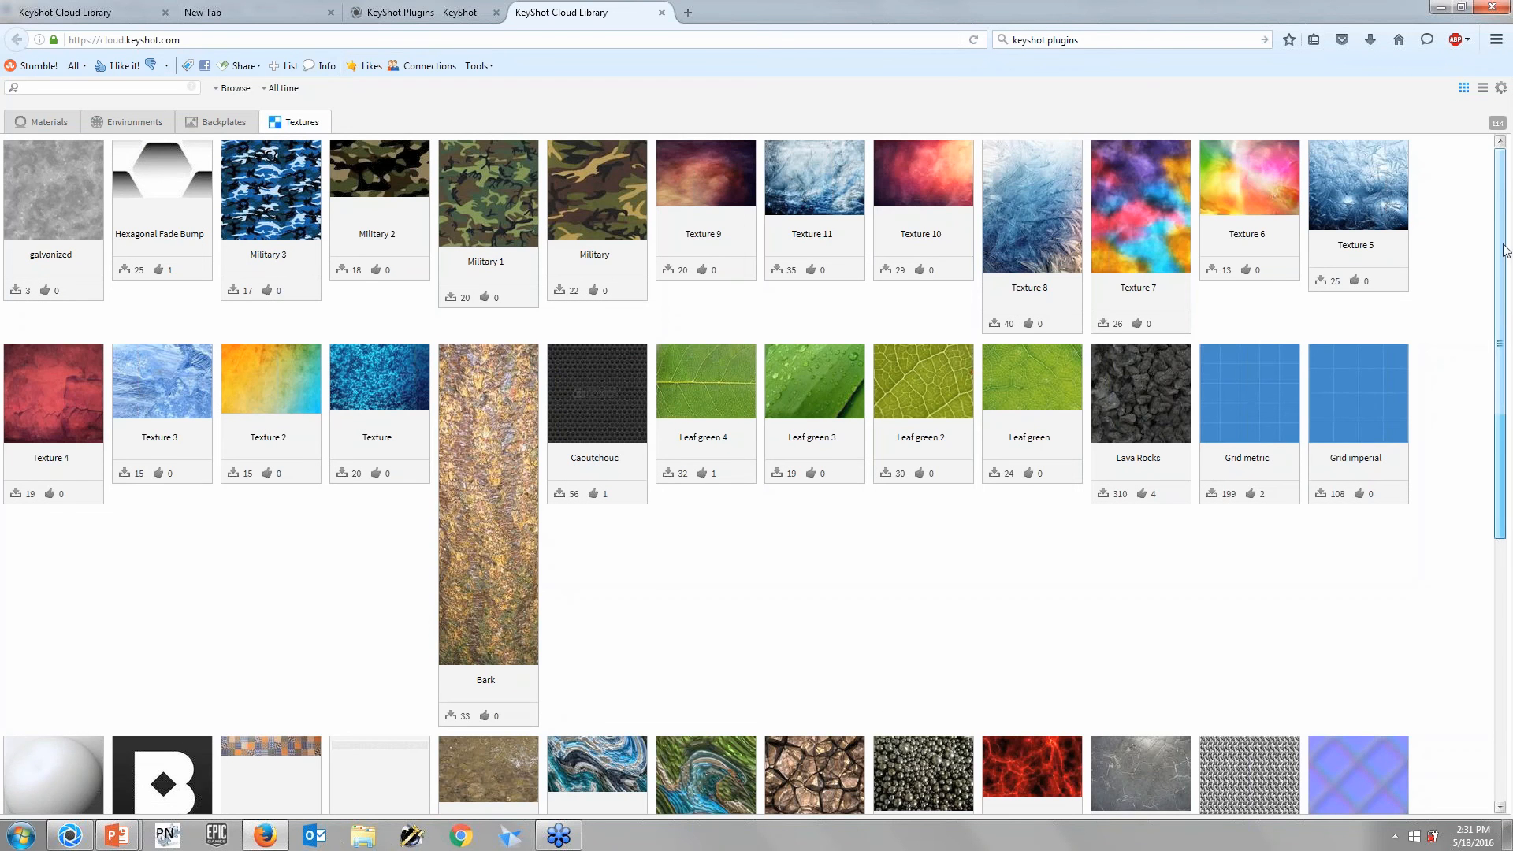
{"action": "left_click_drag", "start_coordinate": [1506, 251], "coordinate": [1510, 170]}
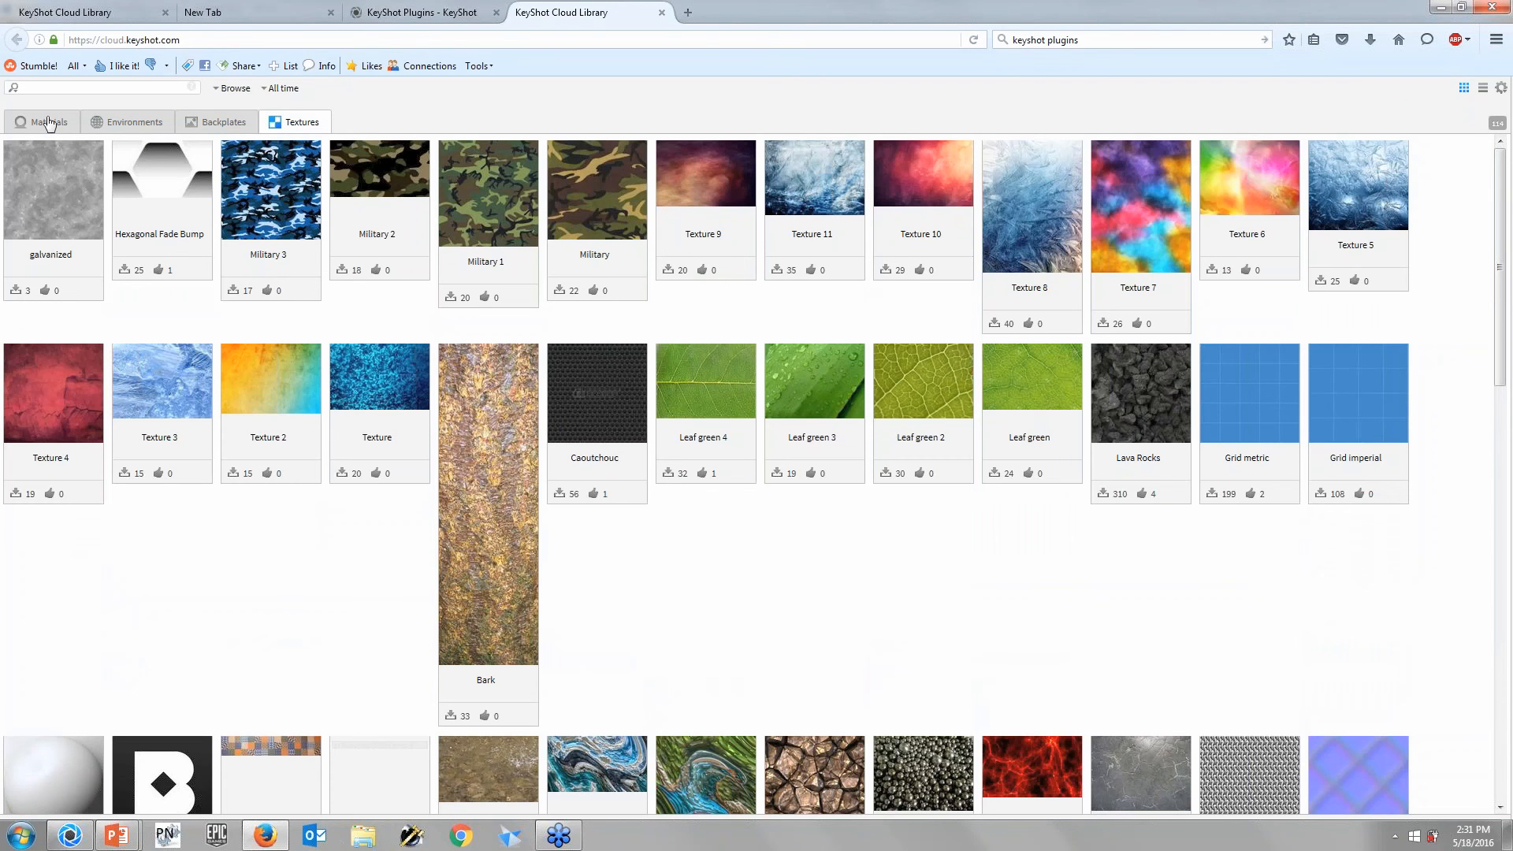
- Return to the Cloud Library's materials and download the Amarillo 1 PMS material into KeyShot
{"action": "left_click", "coordinate": [47, 123]}
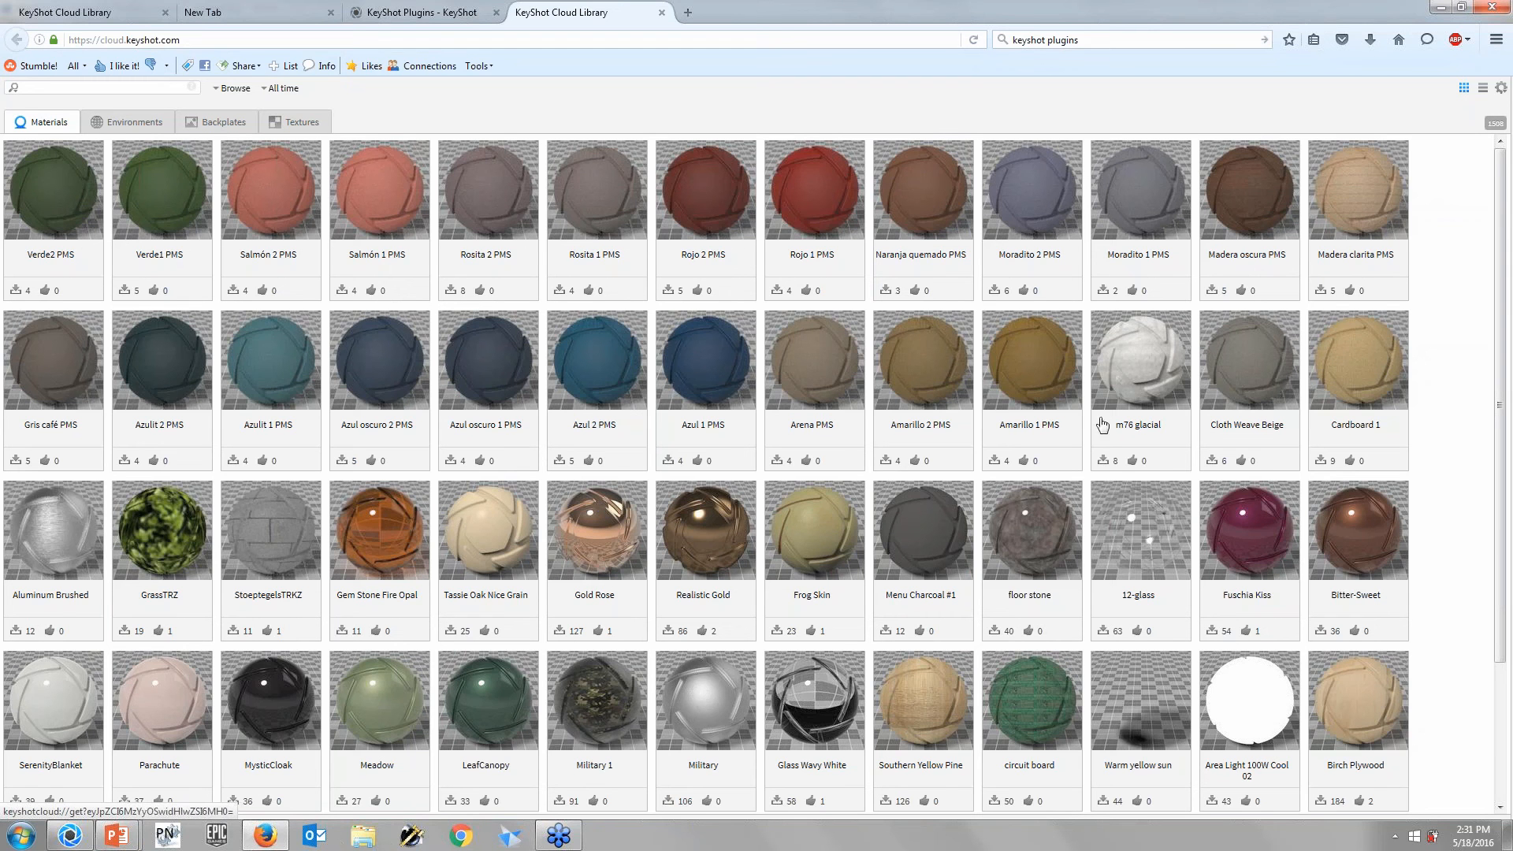
{"action": "left_click", "coordinate": [1025, 354]}
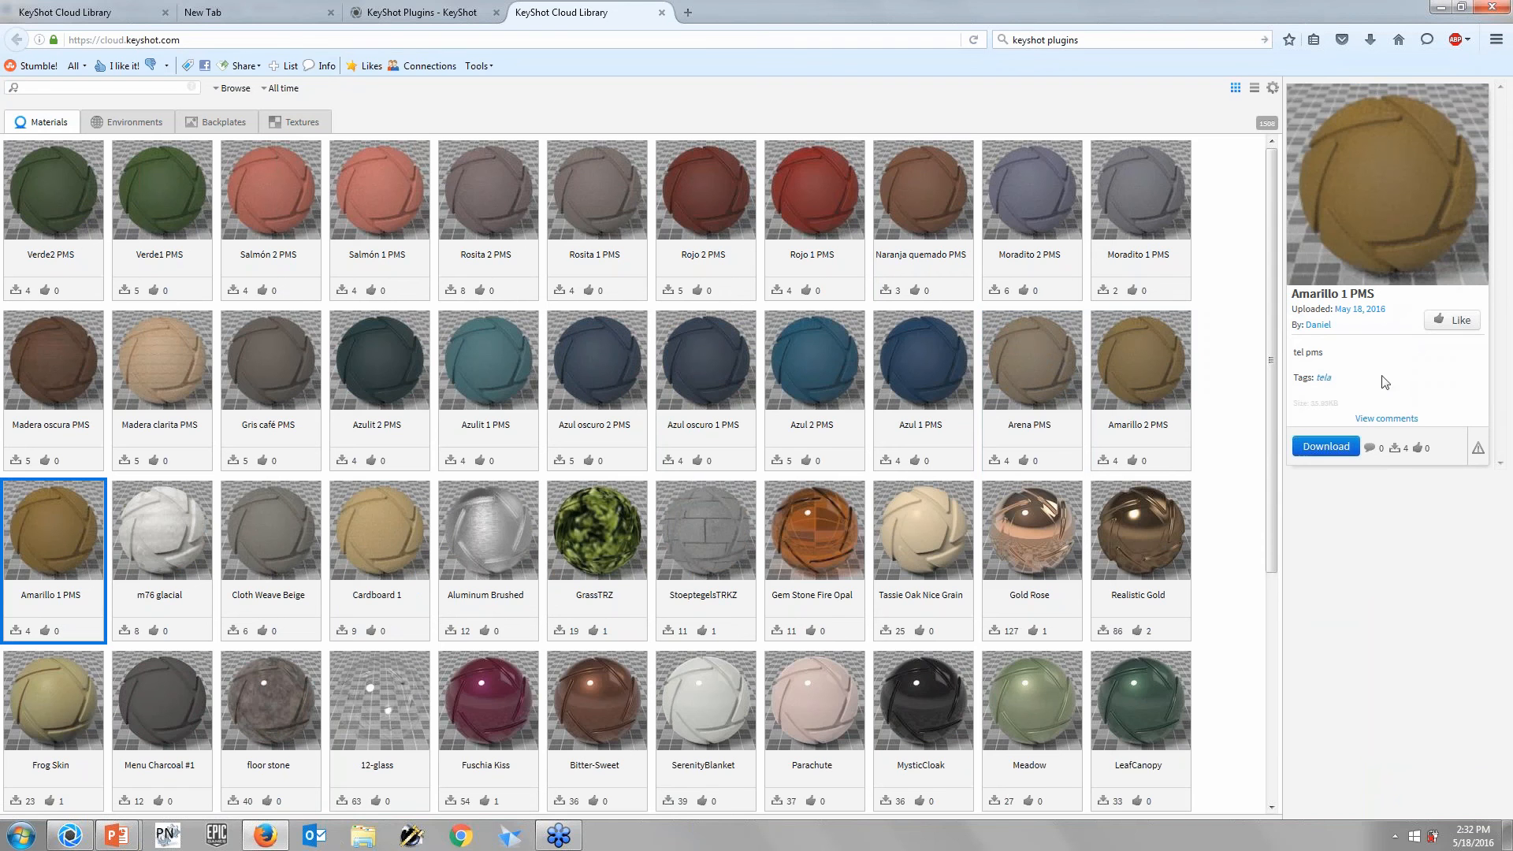
{"action": "left_click", "coordinate": [1340, 449]}
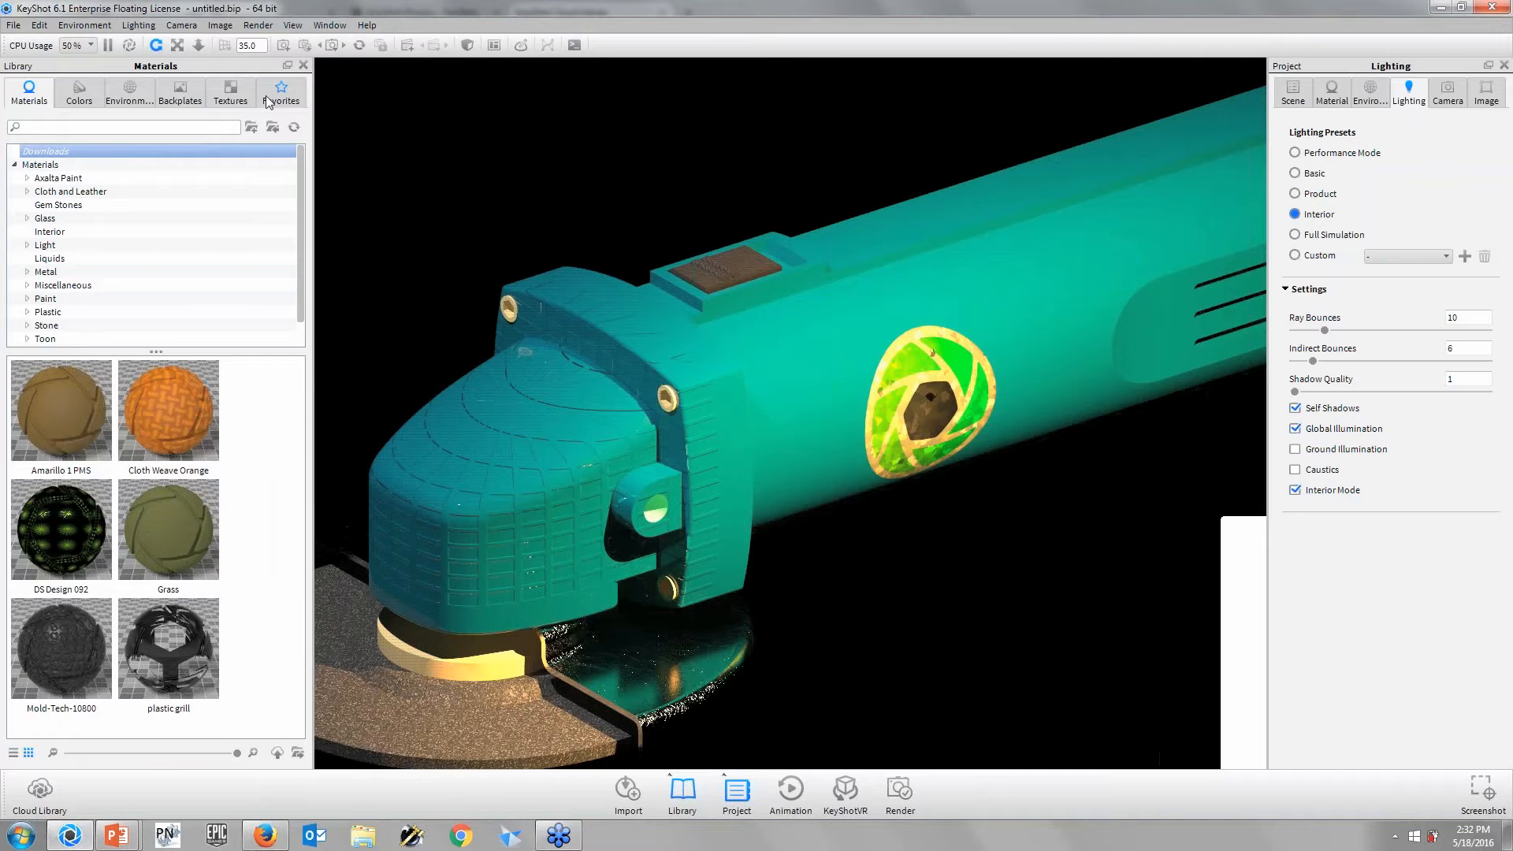
- Minimize KeyShot, switch to the PowerPoint presentation, resume the slide show and advance to the "Get in touch with us" contact slide
{"action": "left_click", "coordinate": [1436, 9]}
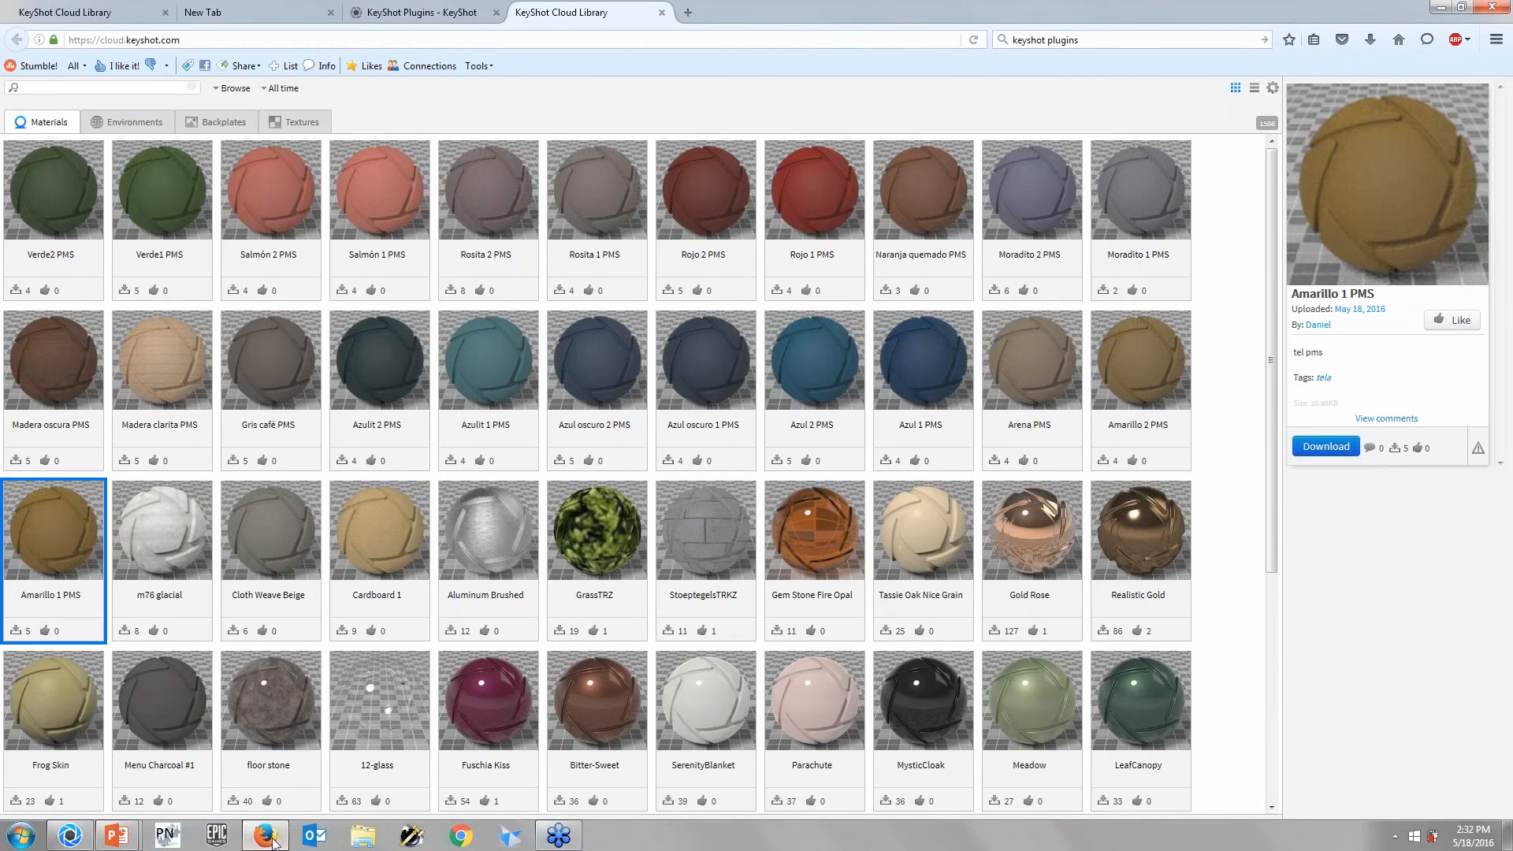
{"action": "left_click", "coordinate": [120, 835]}
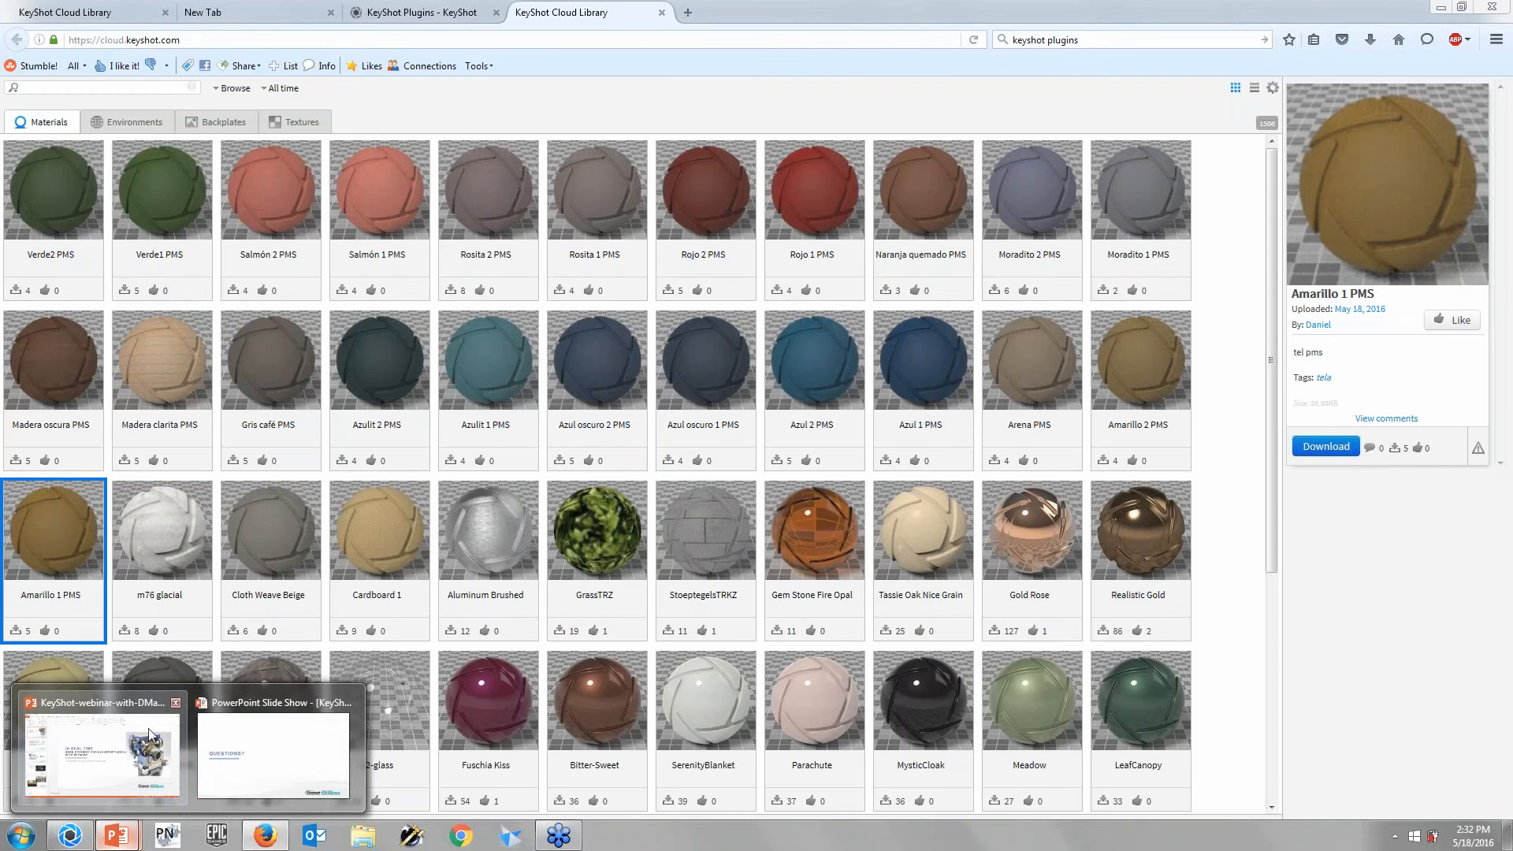
{"action": "left_click", "coordinate": [151, 734]}
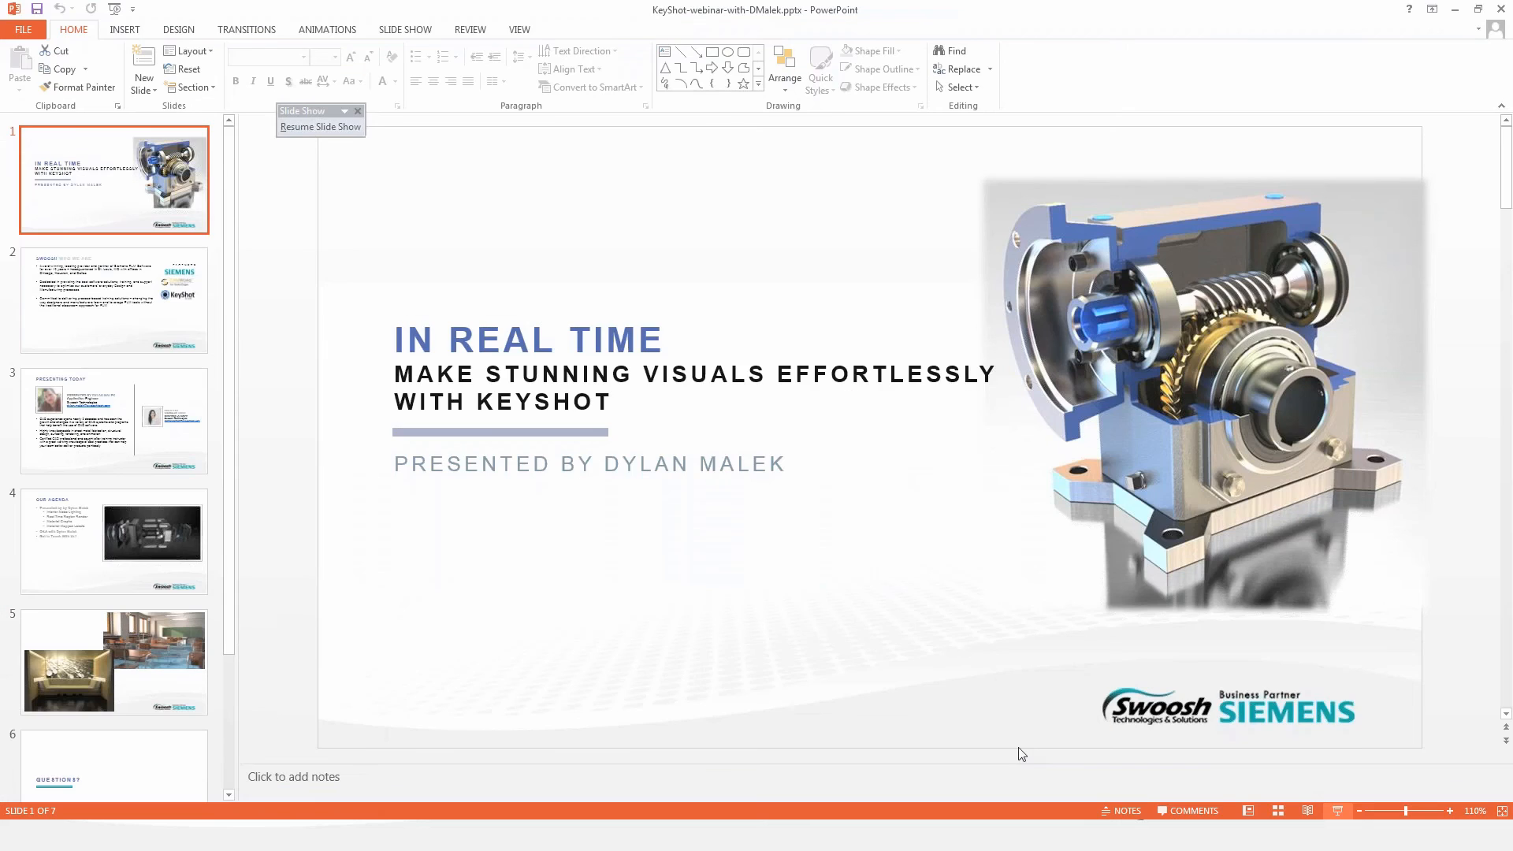
{"action": "left_click", "coordinate": [1340, 813]}
{"action": "left_click", "coordinate": [1015, 627]}
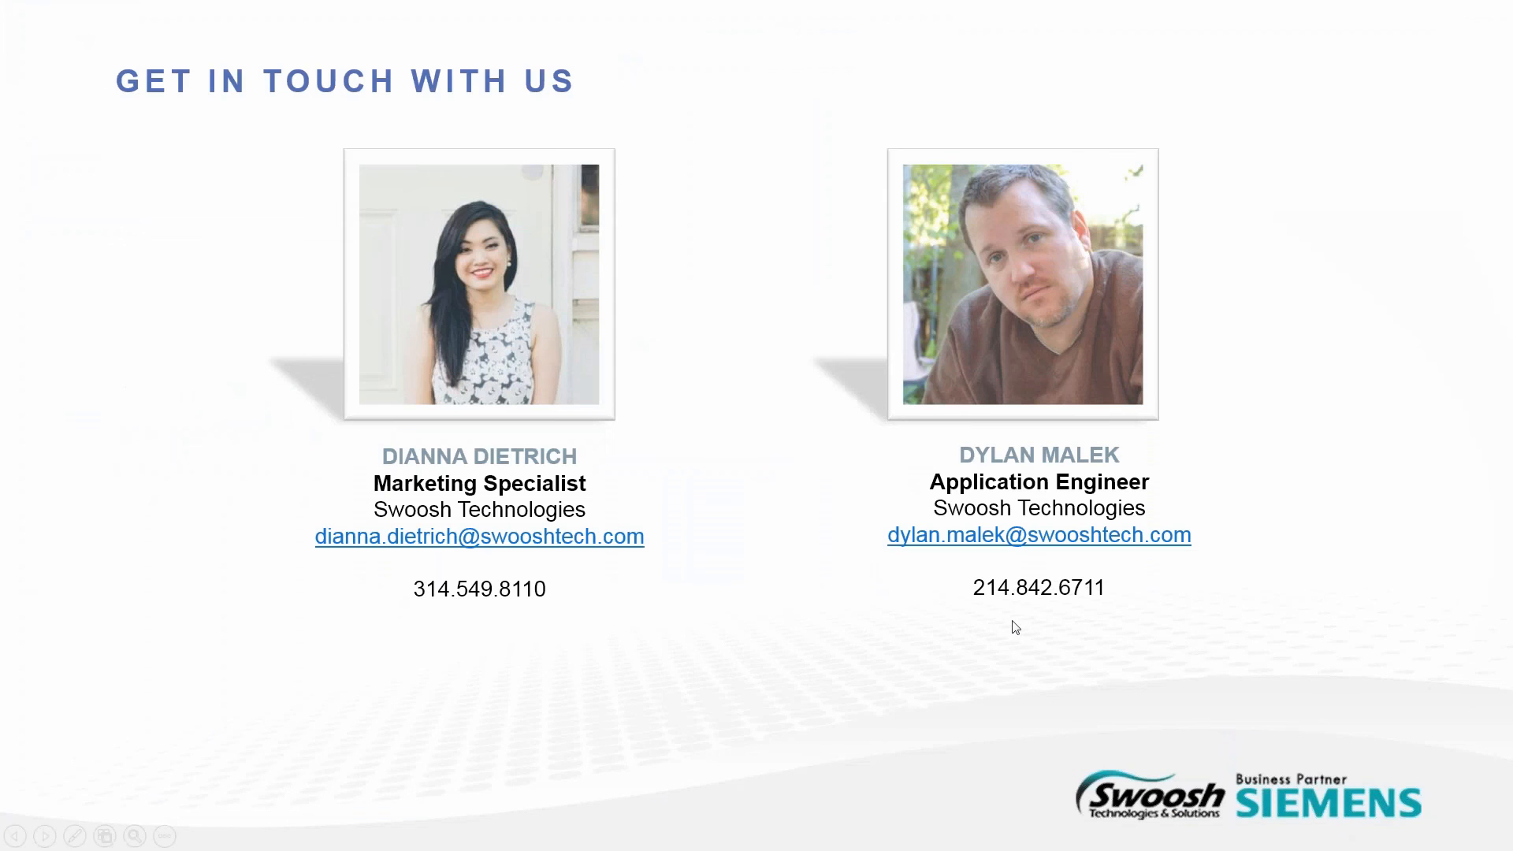